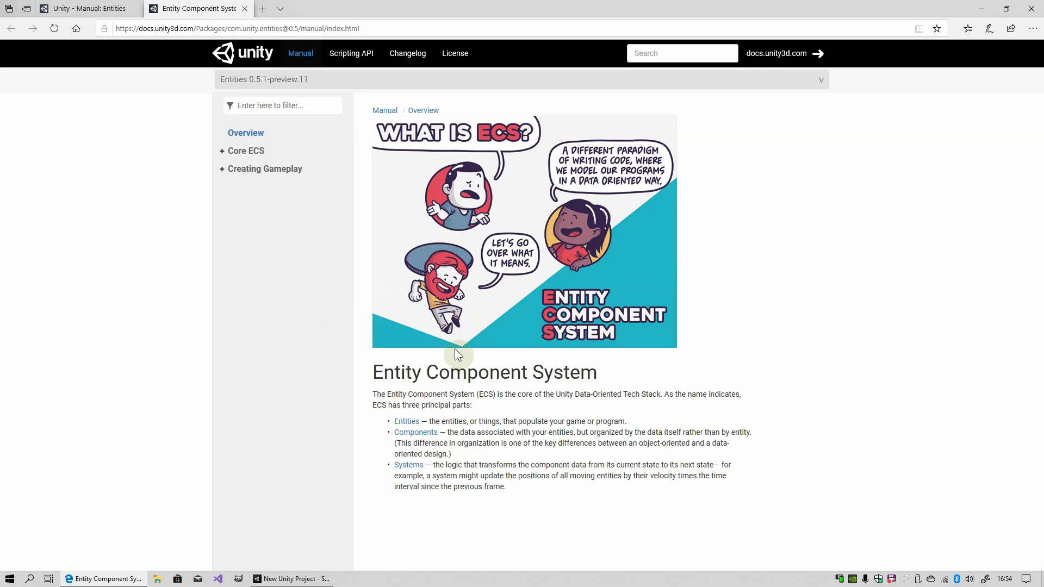
Step: In the Unity Manual tab, load the Unity 2019.3 manual index
left_click(85, 8)
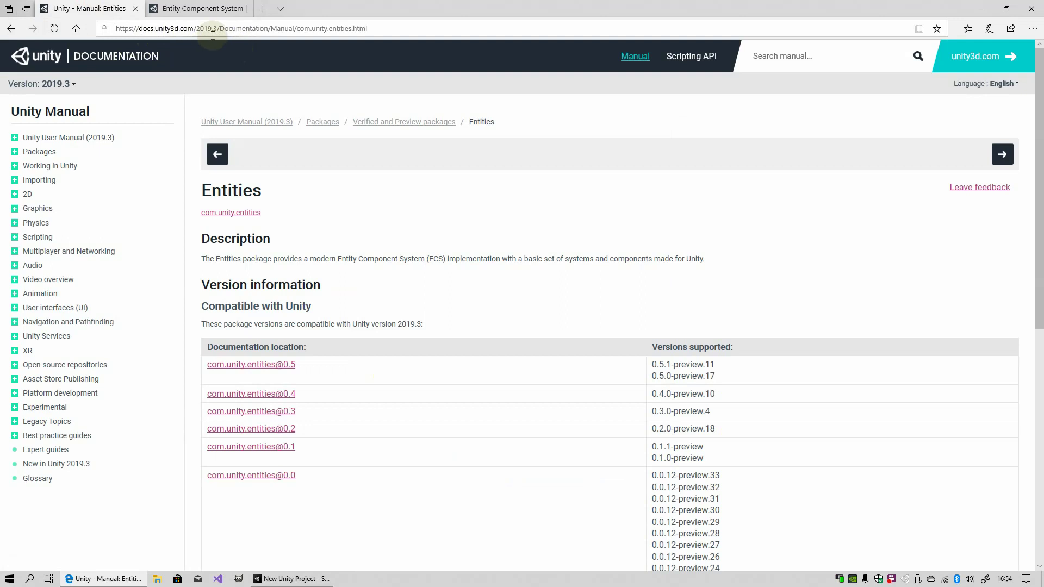
left_click(387, 31)
key("BackSpace")
key("Return")
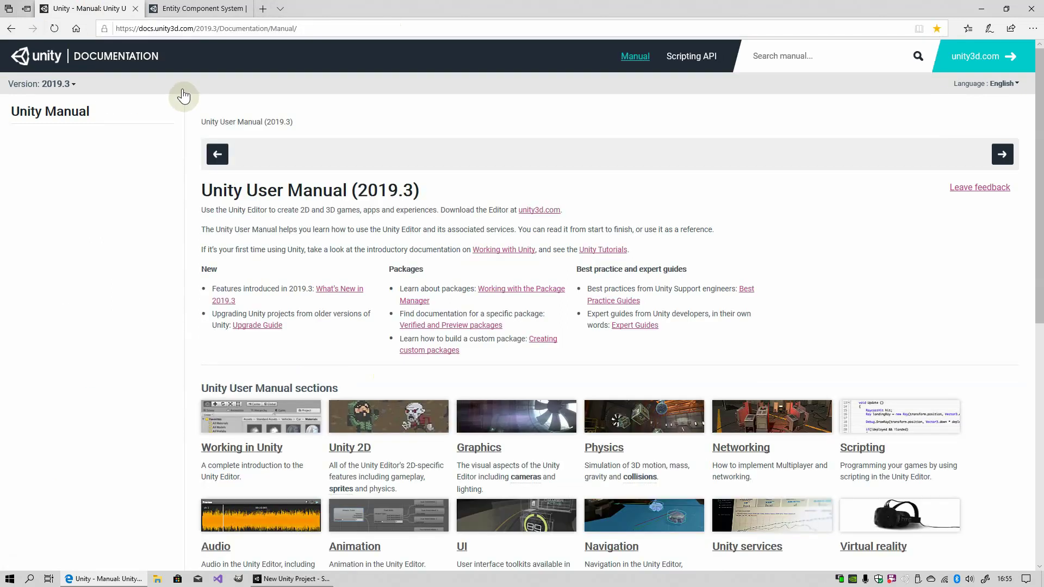
left_click(72, 84)
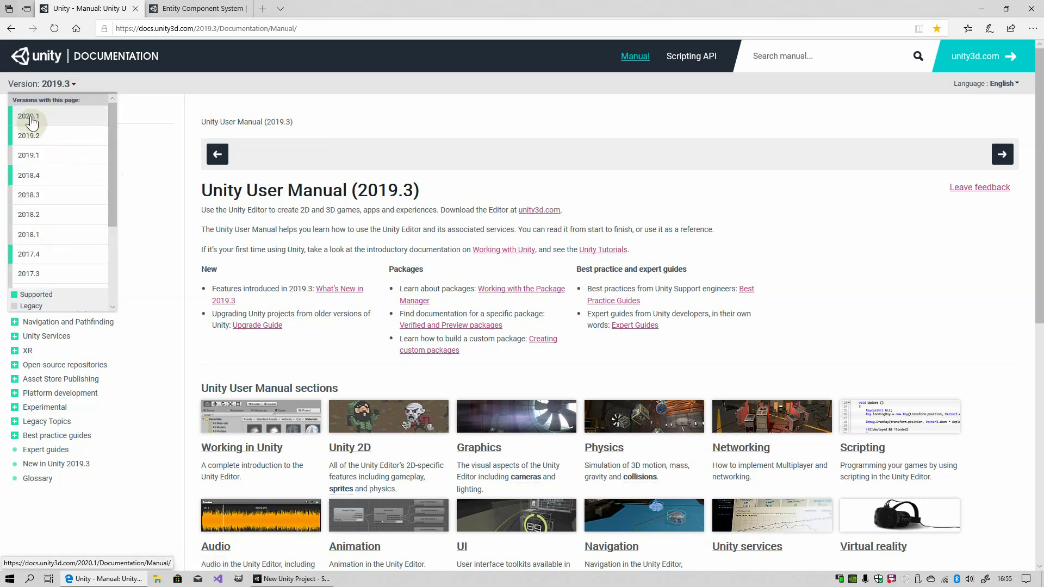
left_click(74, 87)
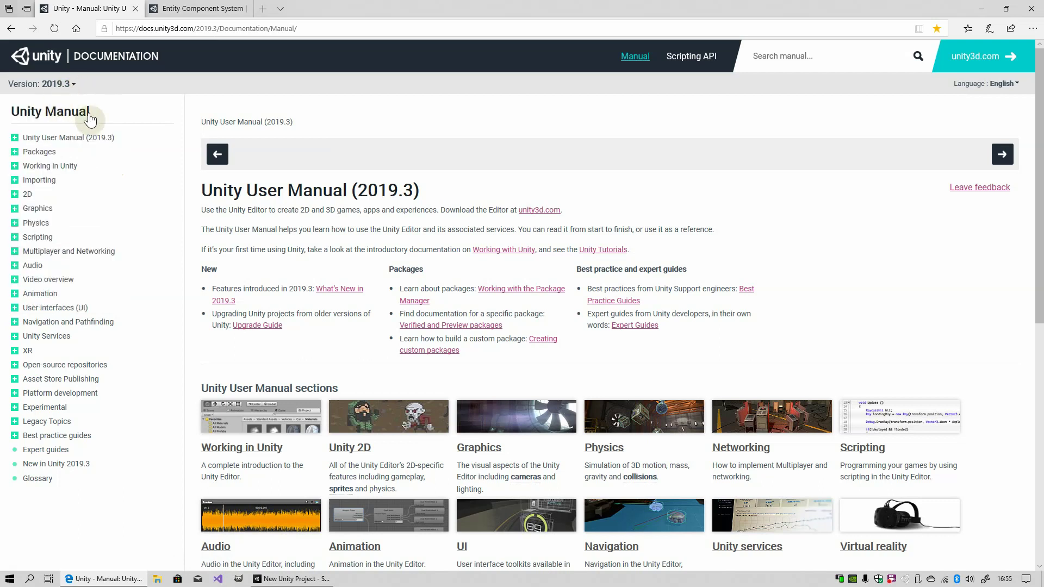
Step: Expand Packages > Verified and Preview packages > Entities and open the com.unity.entities manual in a new tab
left_click(15, 153)
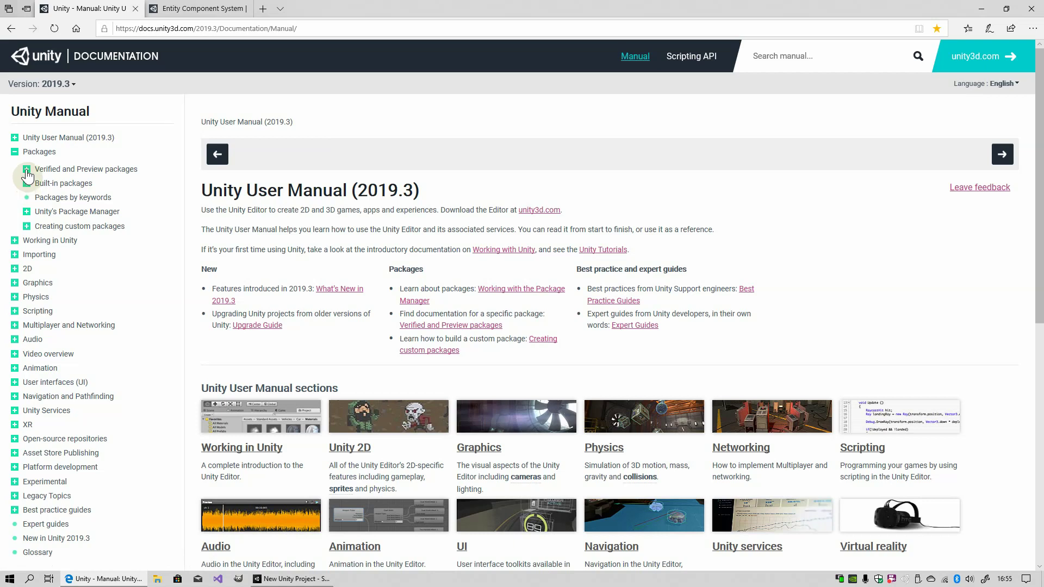
left_click(27, 169)
scroll(60, 320, "down", 5)
left_click(54, 313)
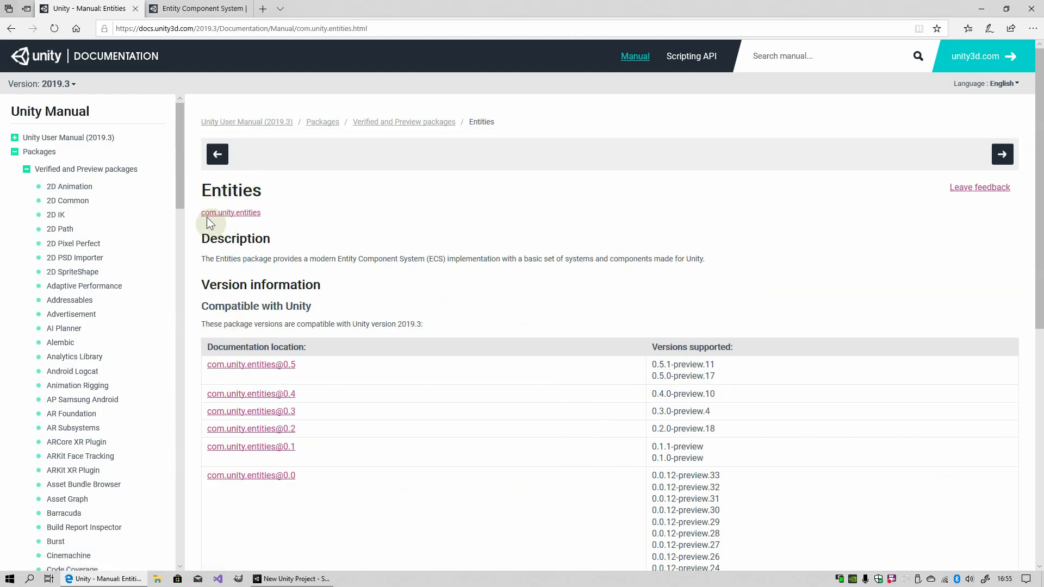
left_click(225, 221)
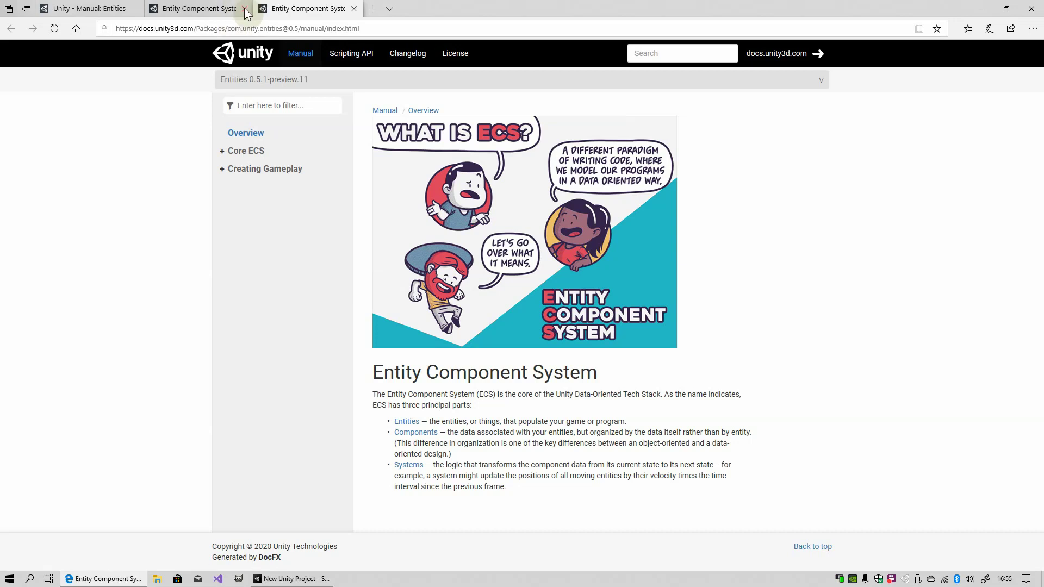
Step: Close the duplicate tab, expand Core ECS topics and Creating Gameplay, and open ECS concepts
left_click(245, 9)
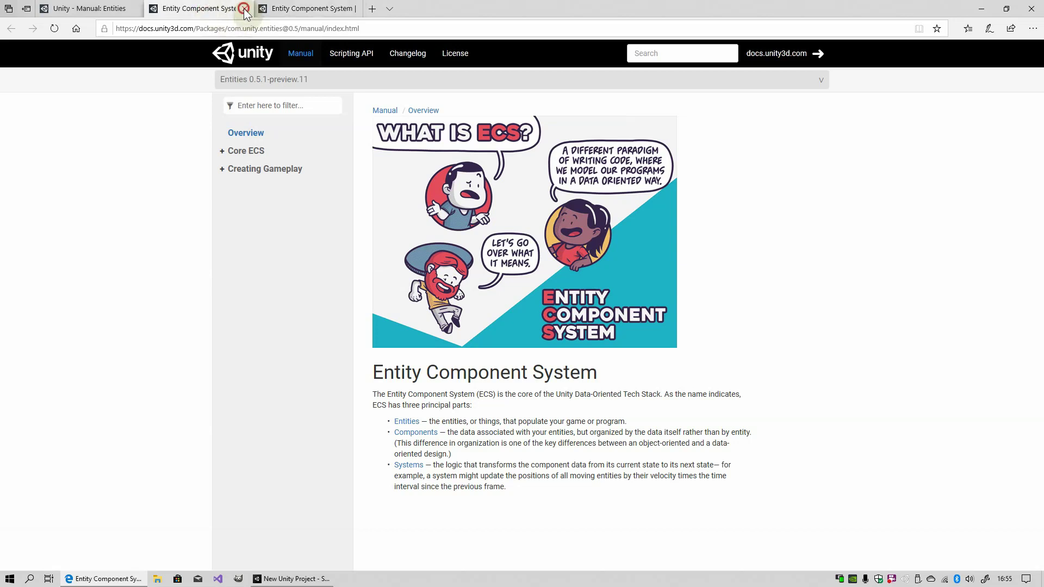
left_click(220, 151)
left_click(228, 166)
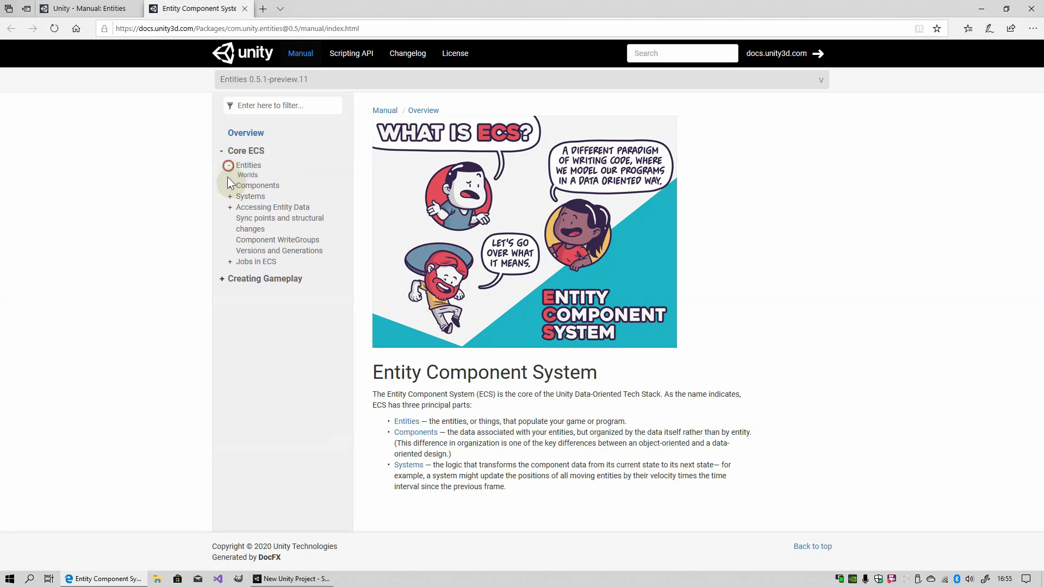
left_click(229, 185)
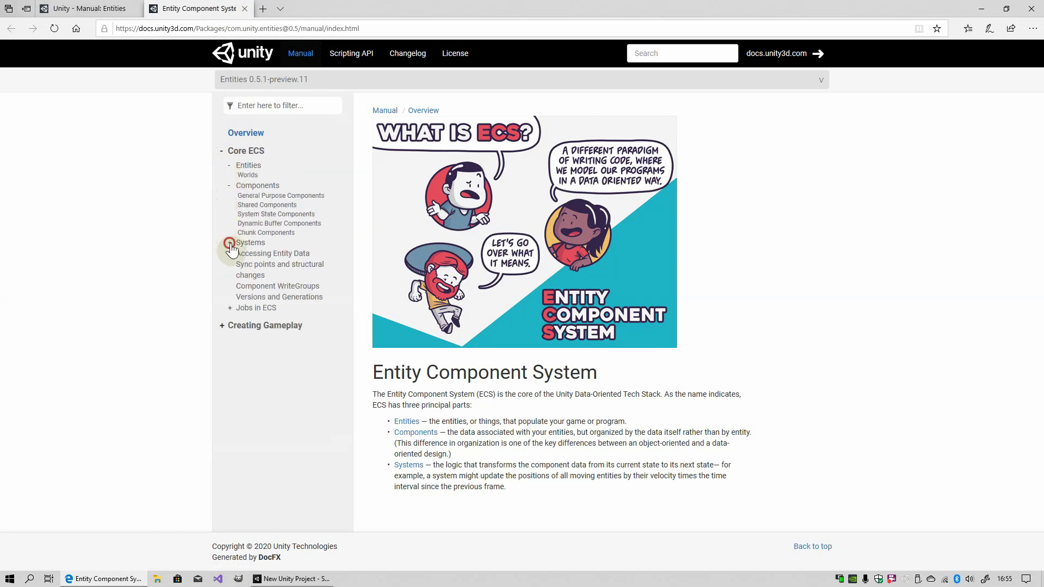
left_click(228, 243)
left_click(229, 291)
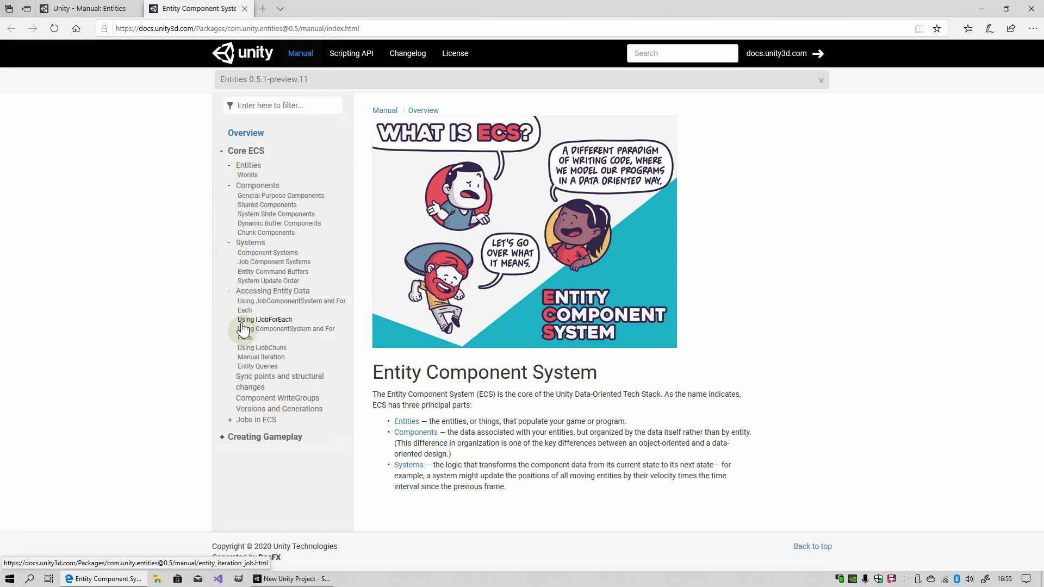
left_click(229, 420)
left_click(220, 448)
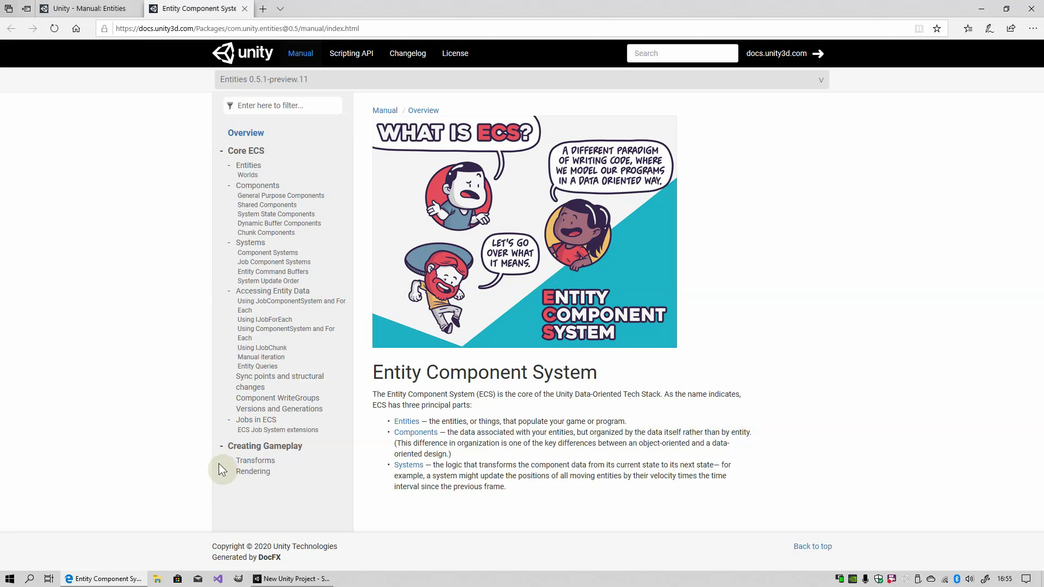
left_click(299, 204)
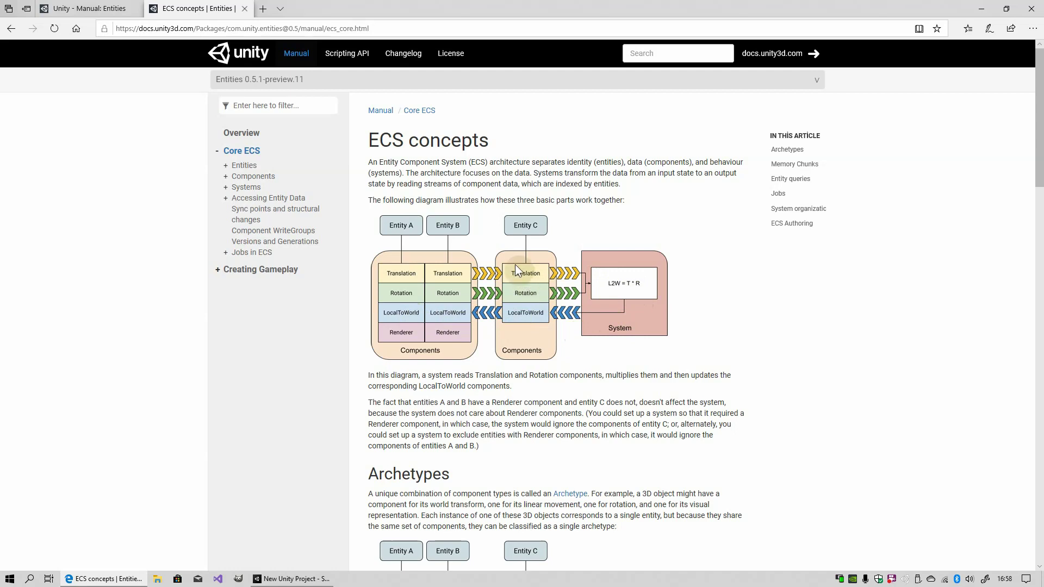
Step: Open the Package Manager in Unity and enable Show preview packages
left_click(289, 579)
left_click(163, 18)
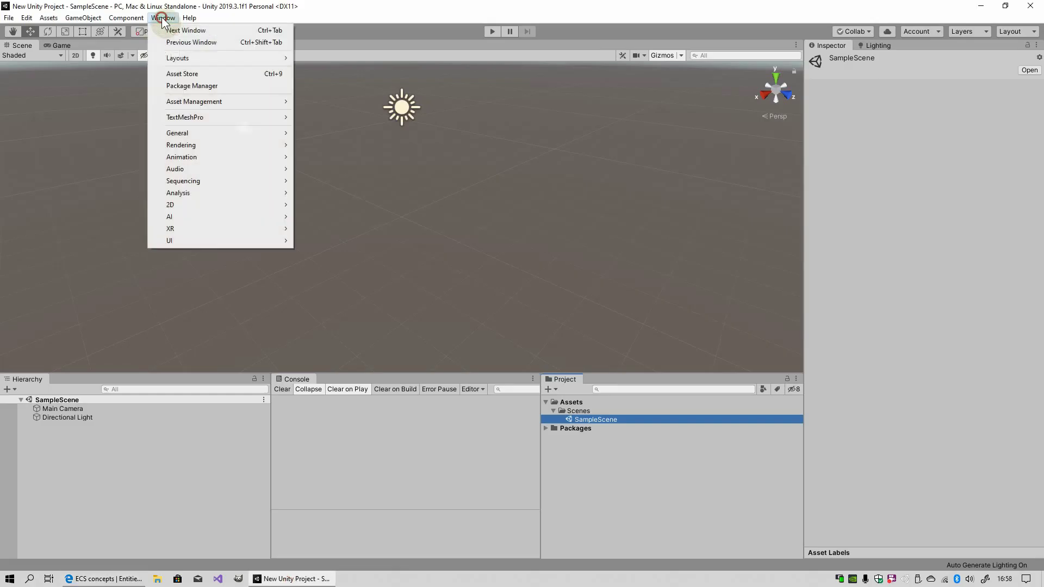
left_click(201, 86)
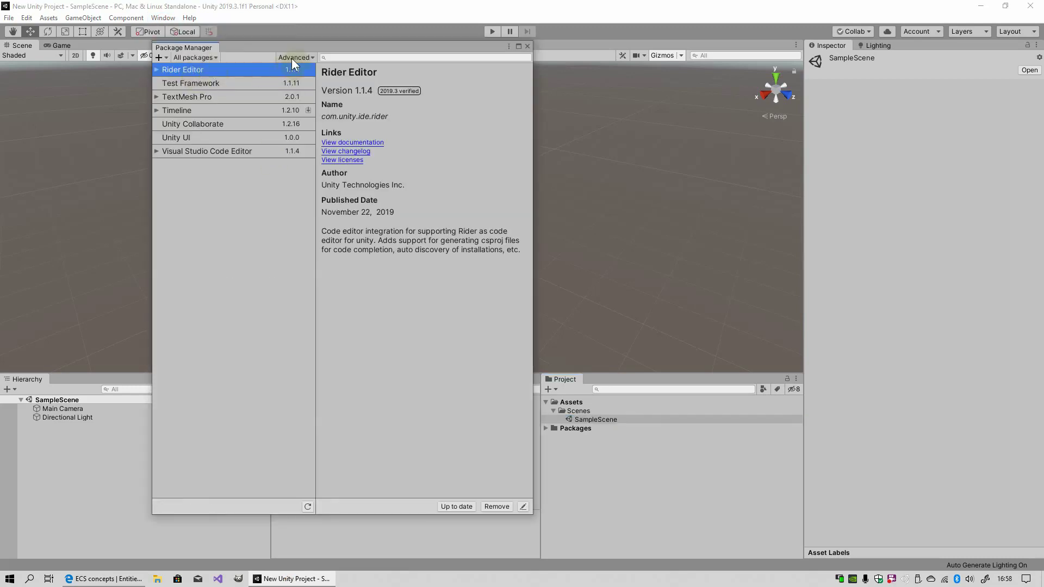
left_click(294, 58)
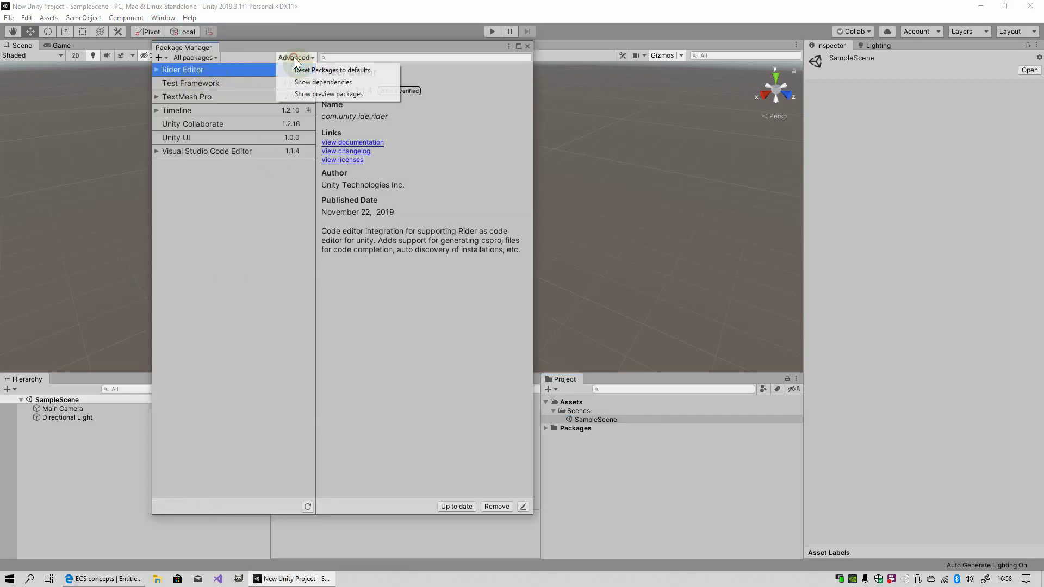
left_click(308, 96)
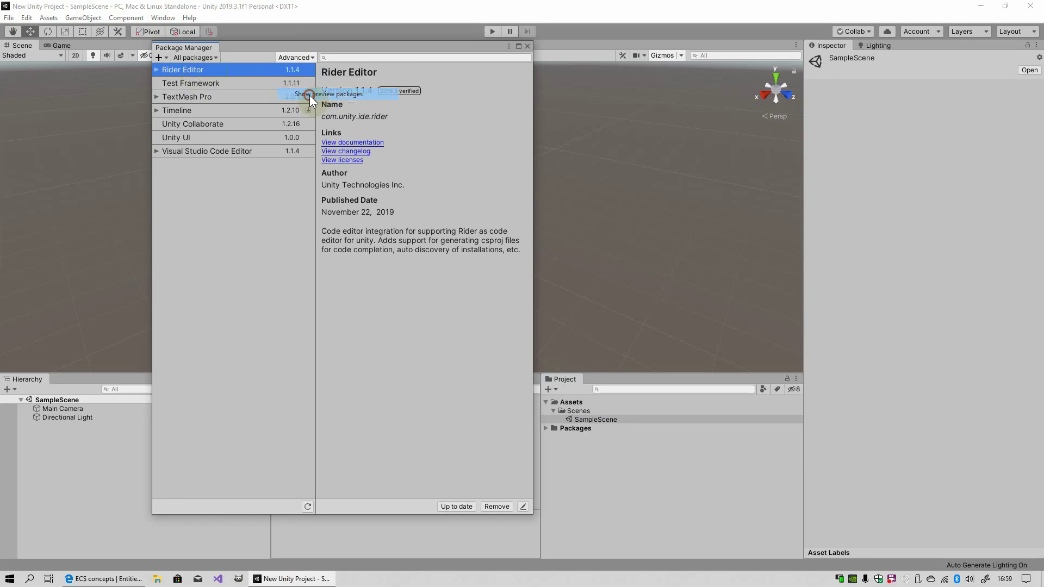
Step: Compare the Entities and Hybrid Renderer package details, settling on Hybrid Renderer
scroll(212, 337, "down", 15)
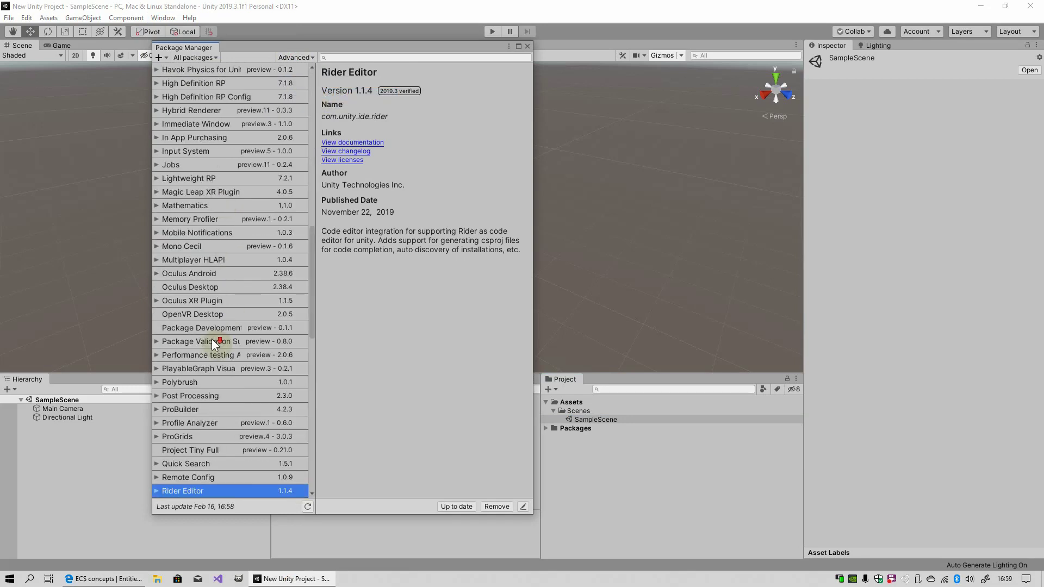
scroll(211, 211, "up", 3)
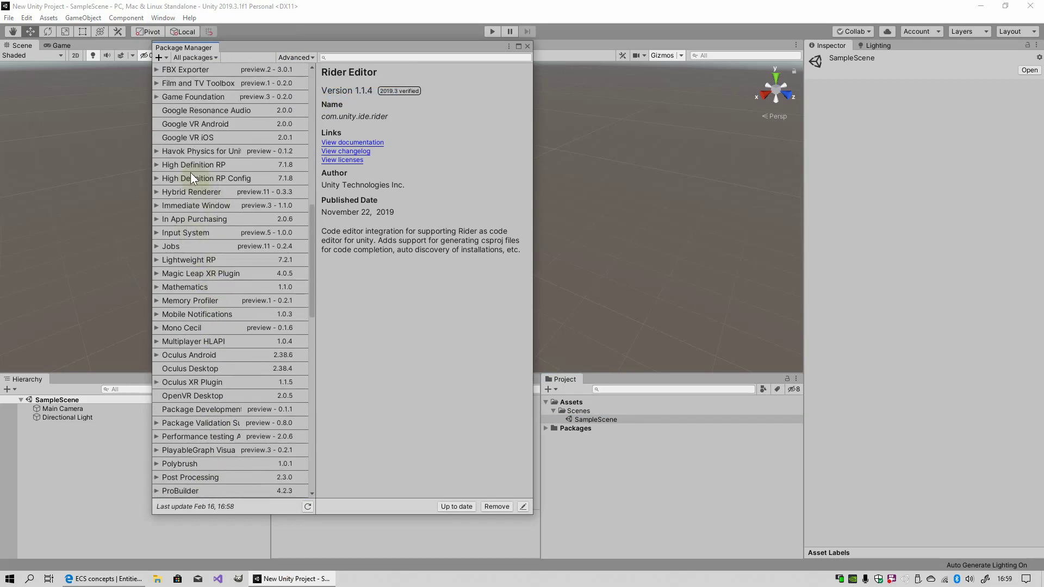
left_click(190, 192)
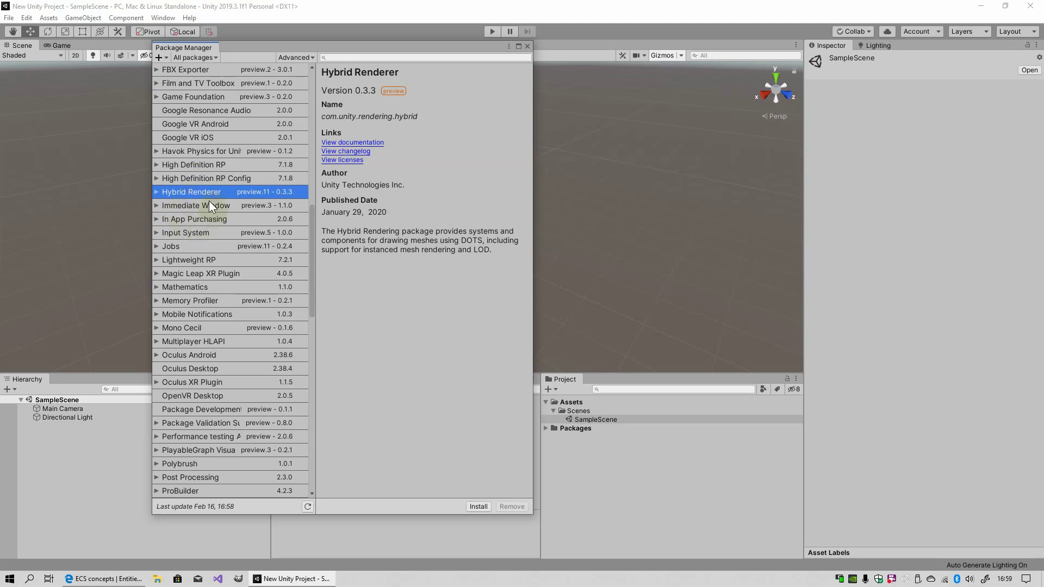
scroll(207, 194, "up", 3)
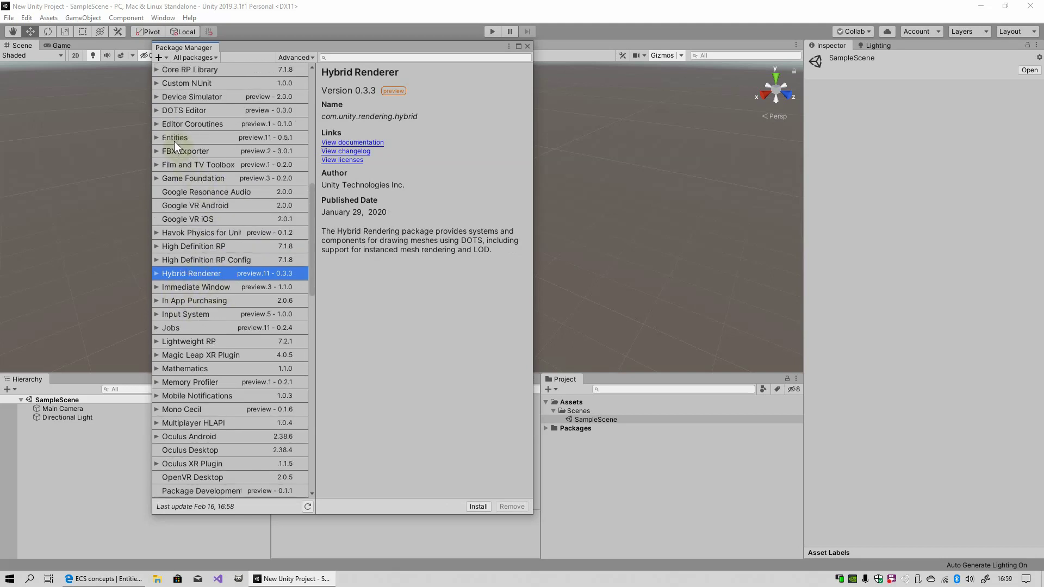
left_click(174, 138)
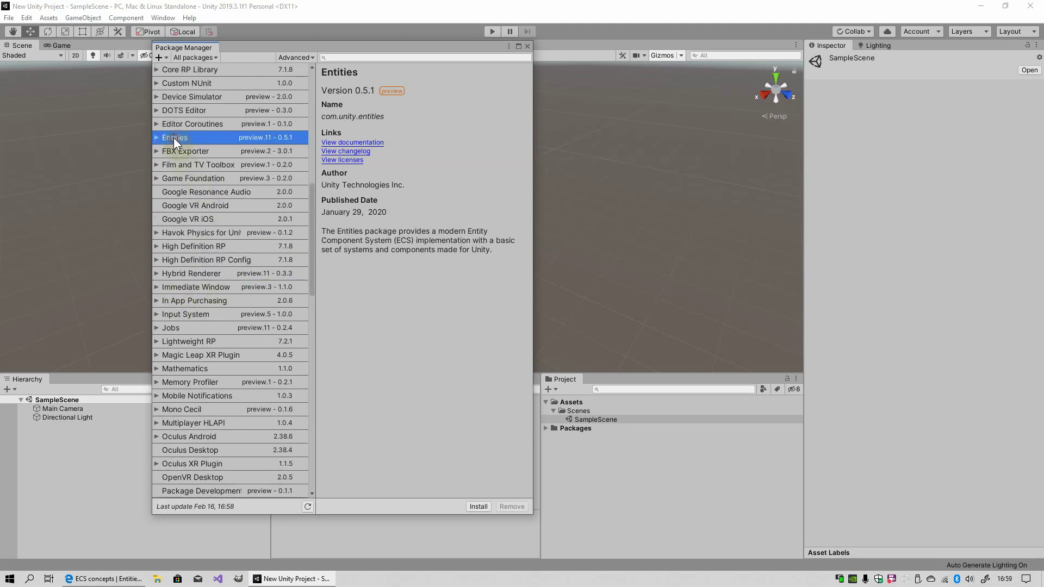
left_click(191, 276)
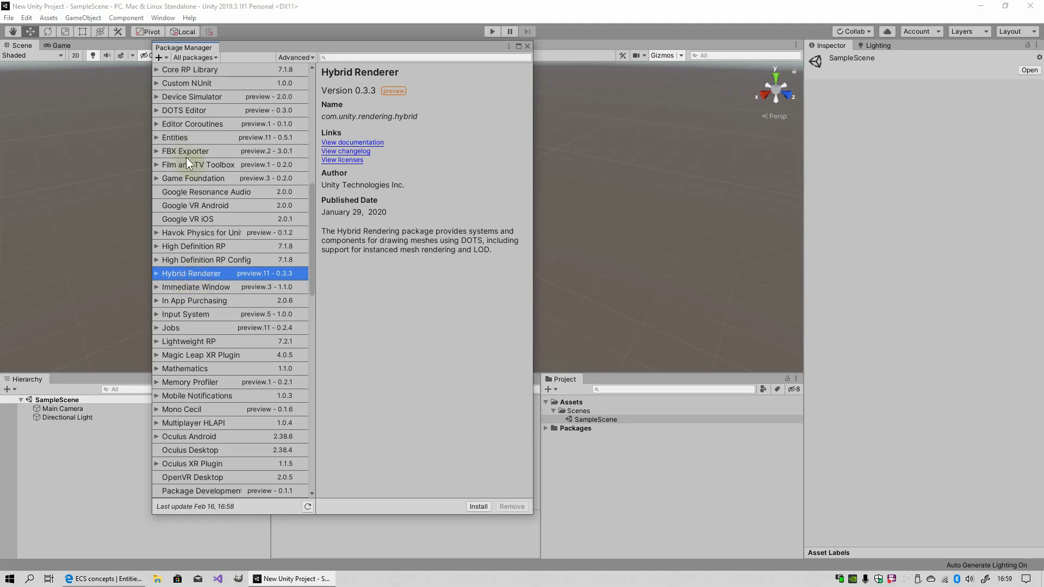
left_click(180, 139)
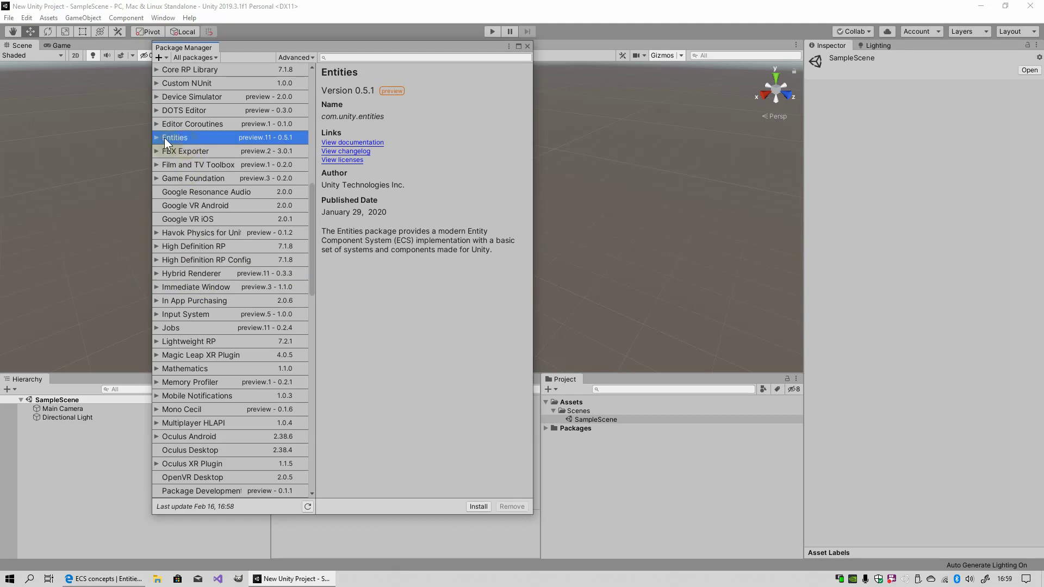
left_click(191, 274)
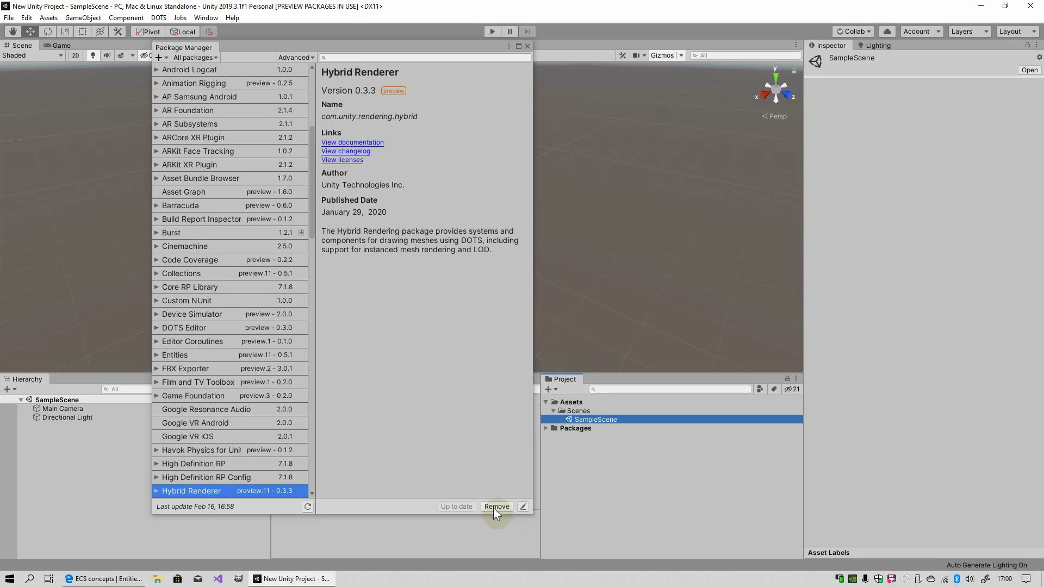
left_click(193, 48)
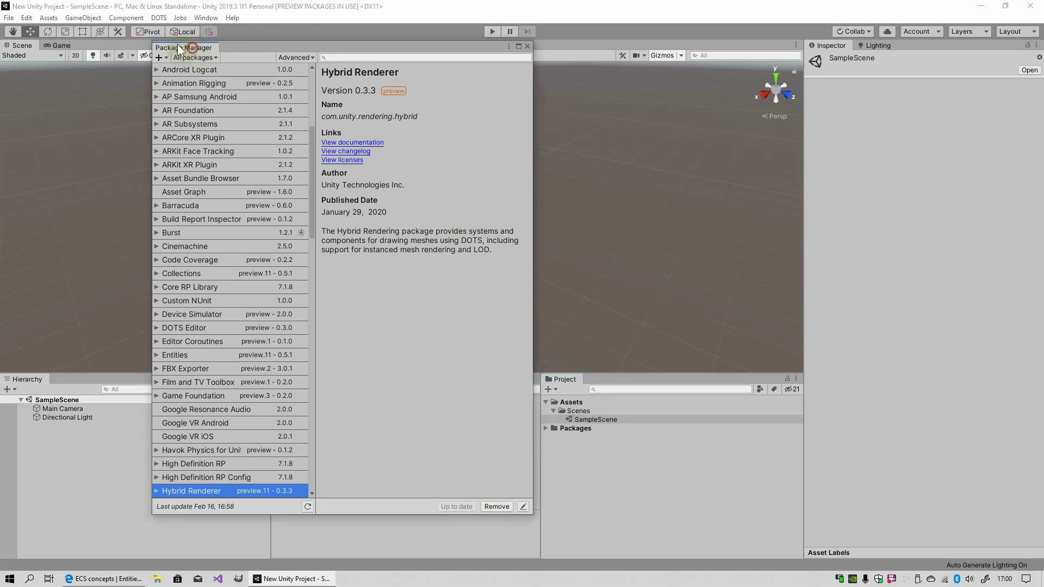
Step: Close the Package Manager and add a Cube to the scene from the Hierarchy
left_click(214, 62)
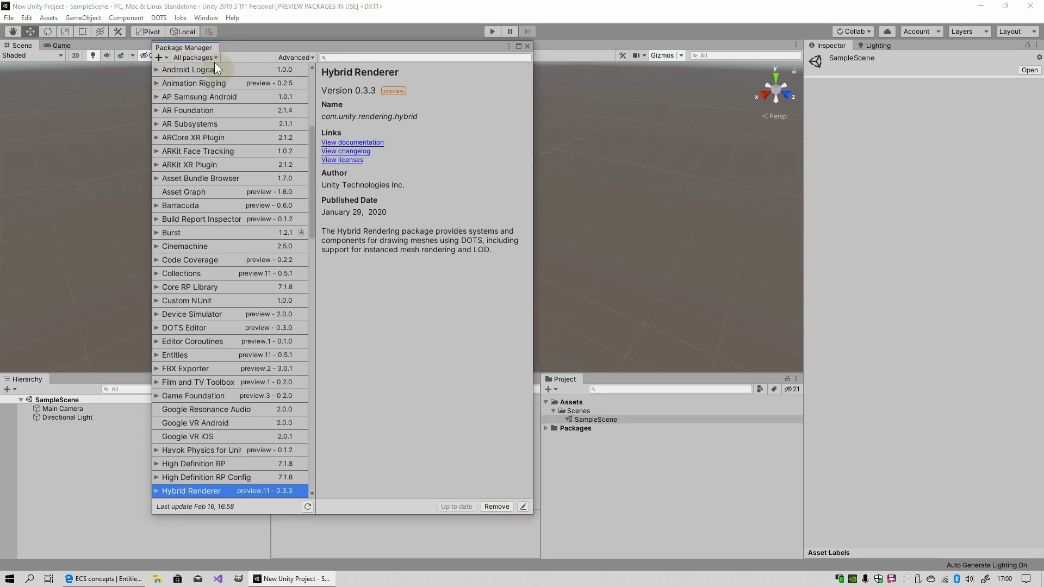
left_click(525, 48)
right_click(85, 471)
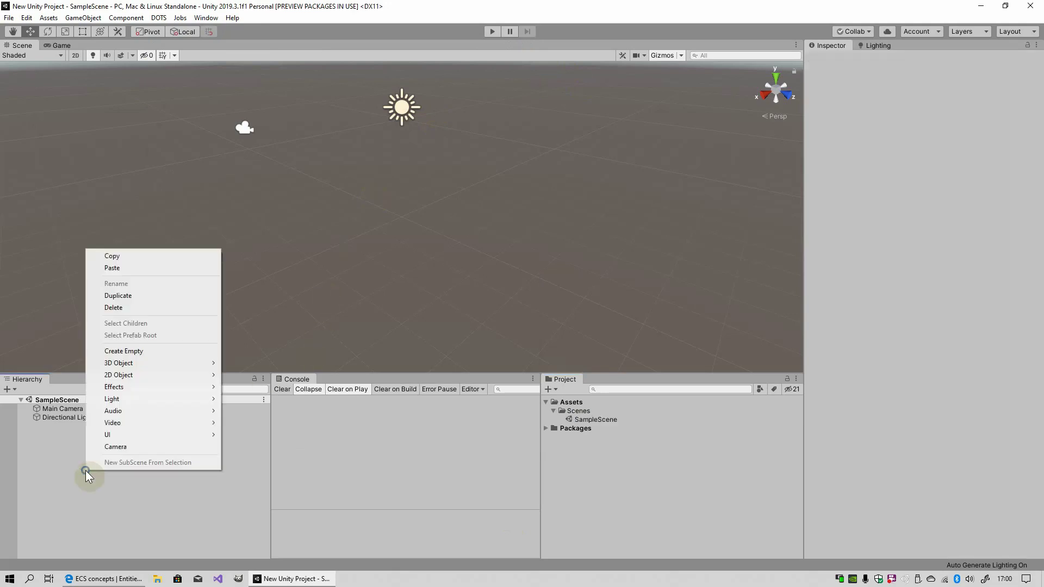
mouse_move(132, 363)
left_click(253, 363)
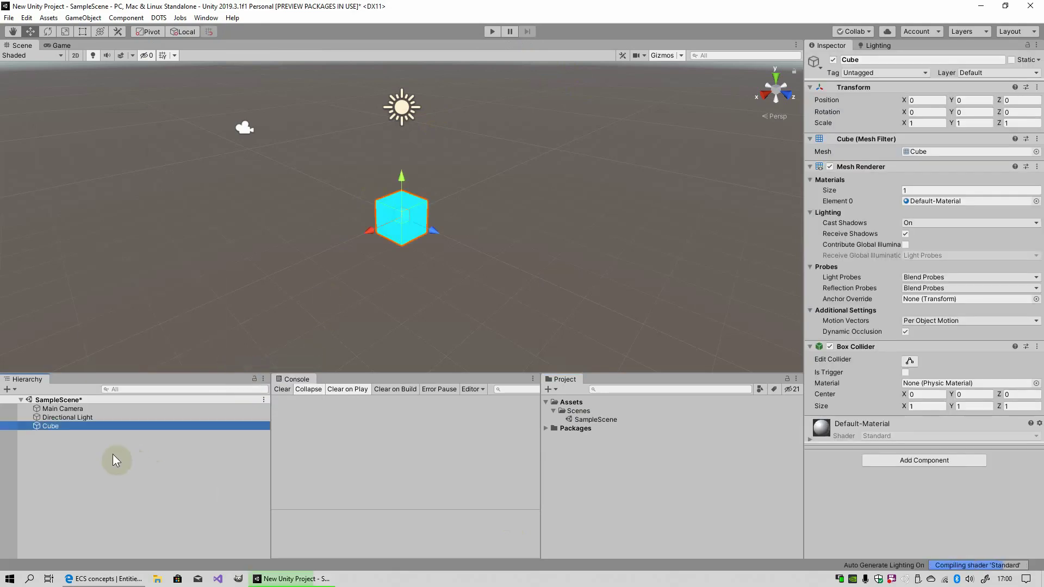
scroll(266, 213, "up", 2)
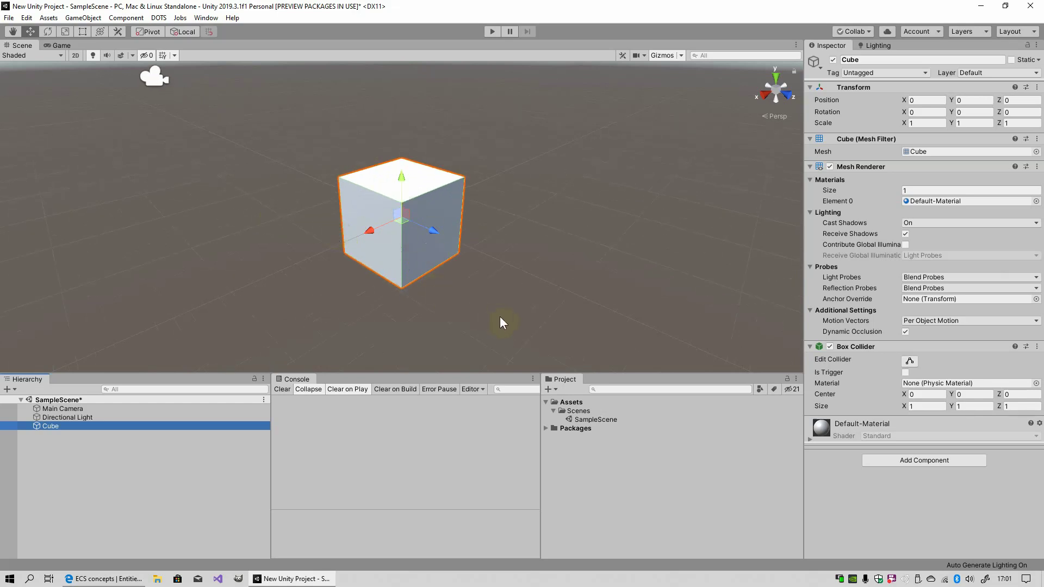
Step: Attach a Convert To Entity component to the Cube and play-test it
left_click(910, 461)
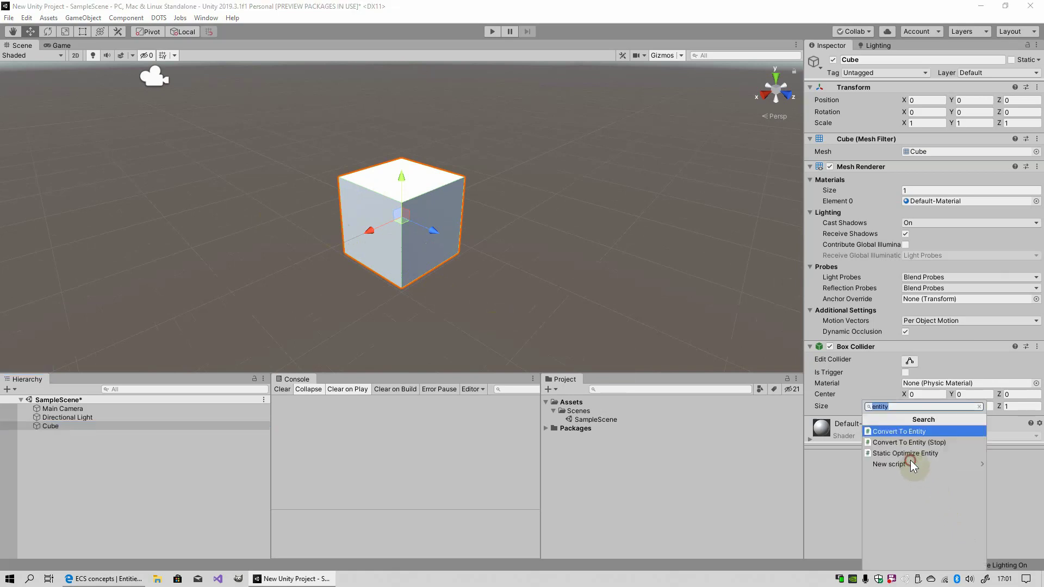
left_click(905, 432)
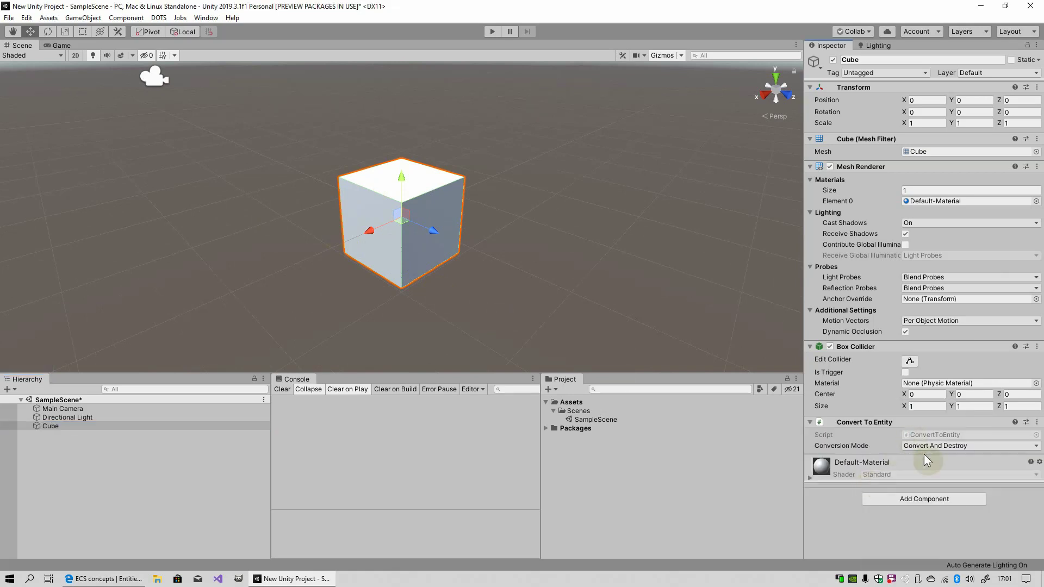
left_click(488, 31)
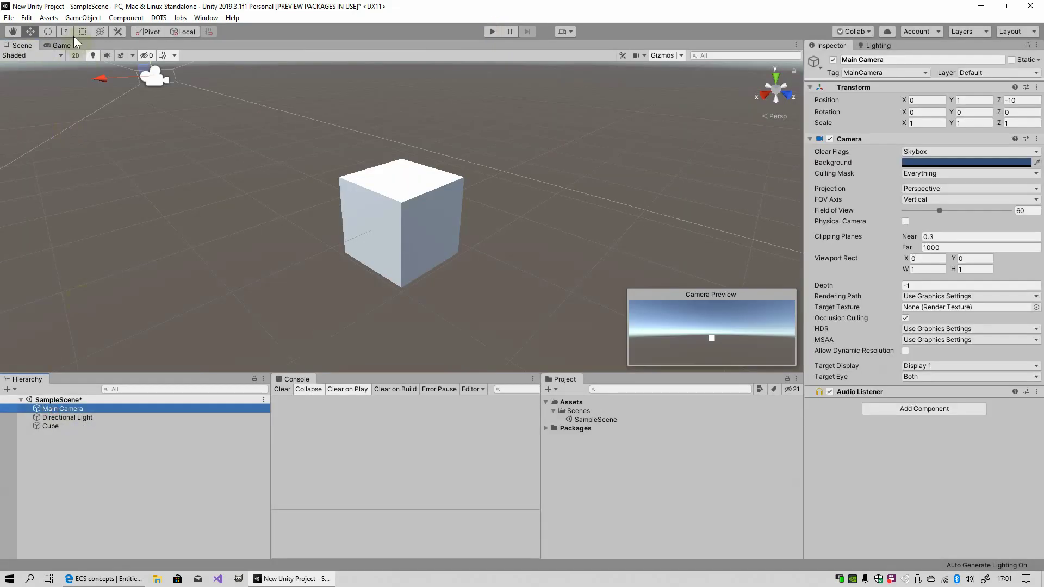
Step: Align the Main Camera with the scene view and play again
left_click(83, 18)
left_click(136, 244)
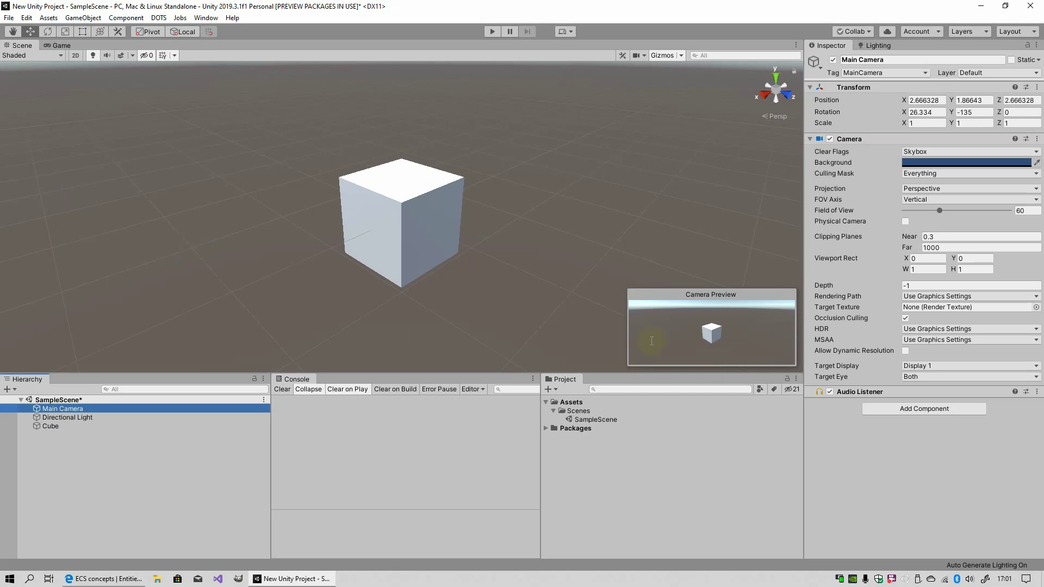
left_click(496, 31)
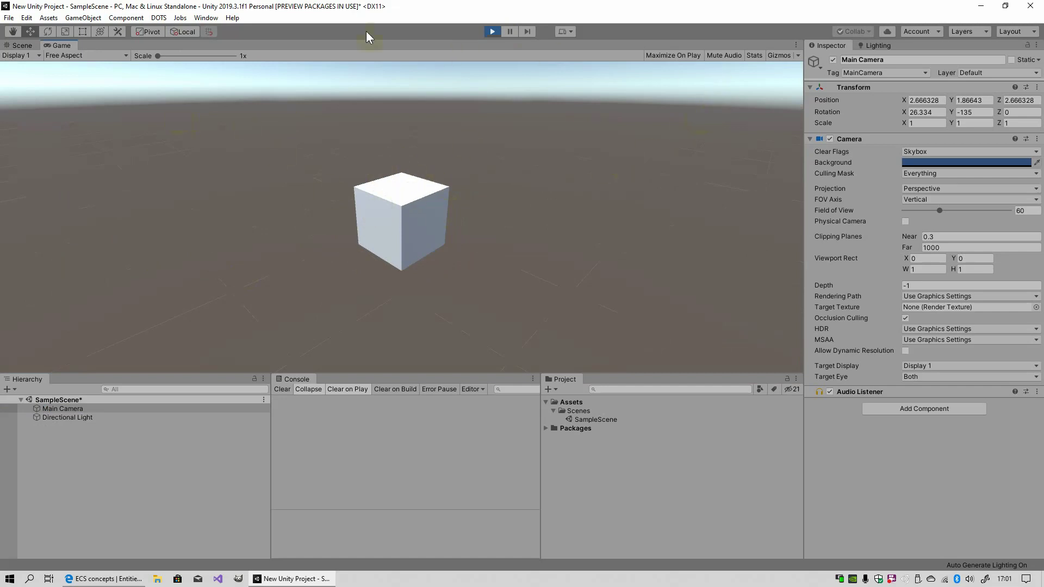
Step: Open Window > Analysis > Entity Debugger and dock it widened beside the Game view
left_click(206, 18)
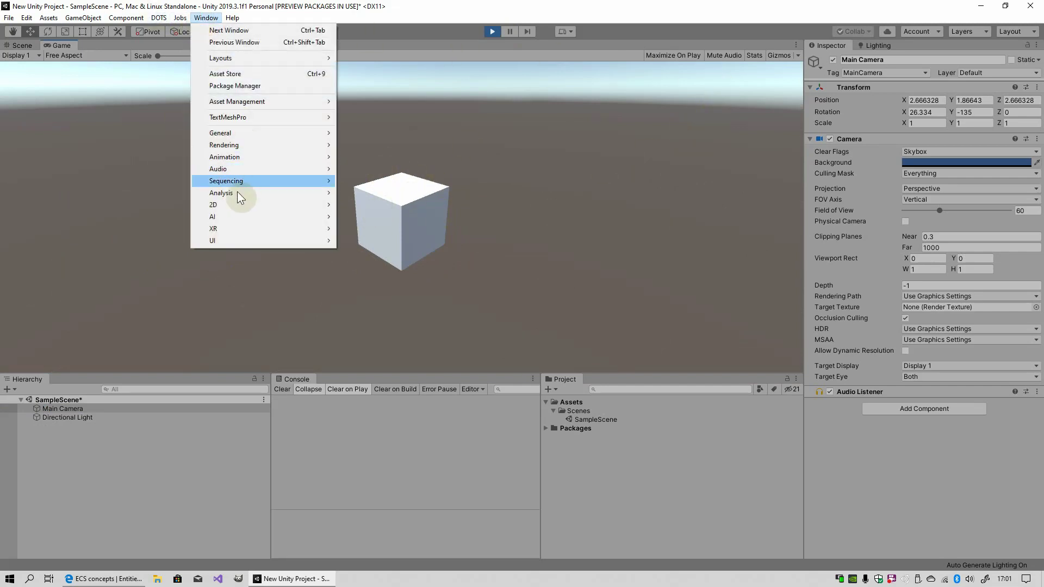
mouse_move(261, 193)
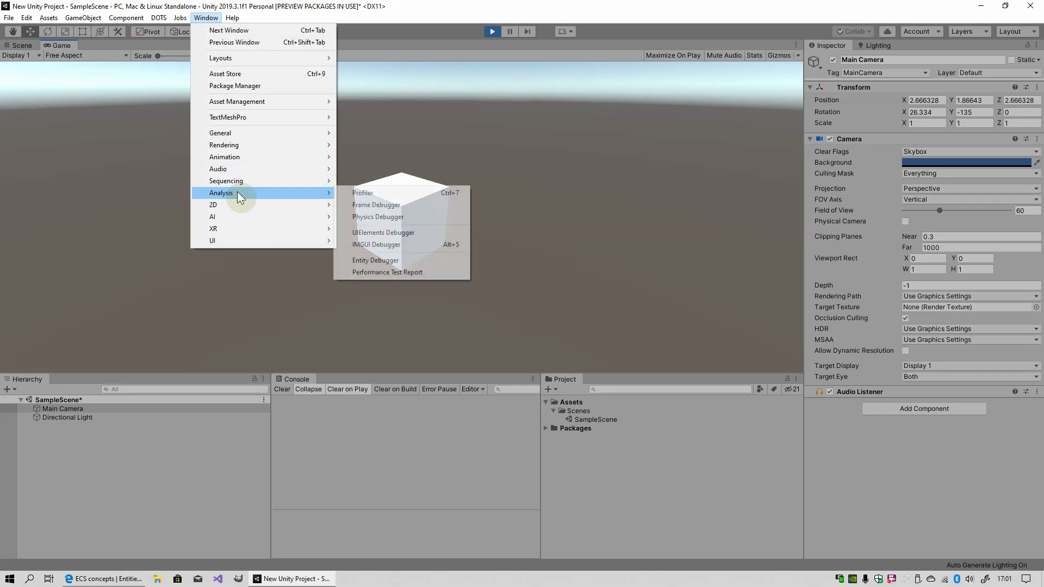
left_click(373, 259)
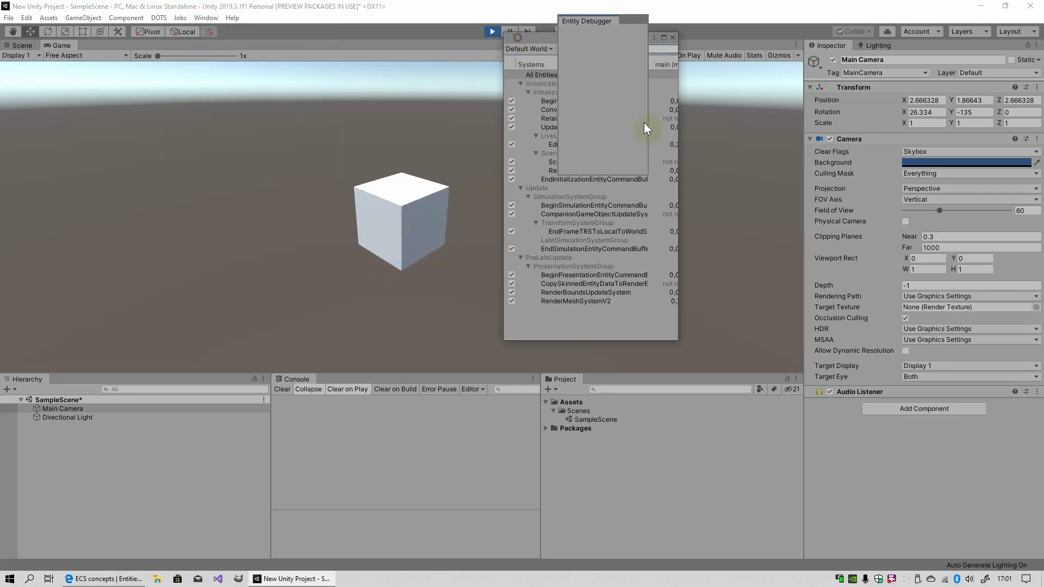
left_click_drag(517, 38, 720, 194)
left_click_drag(536, 191, 454, 191)
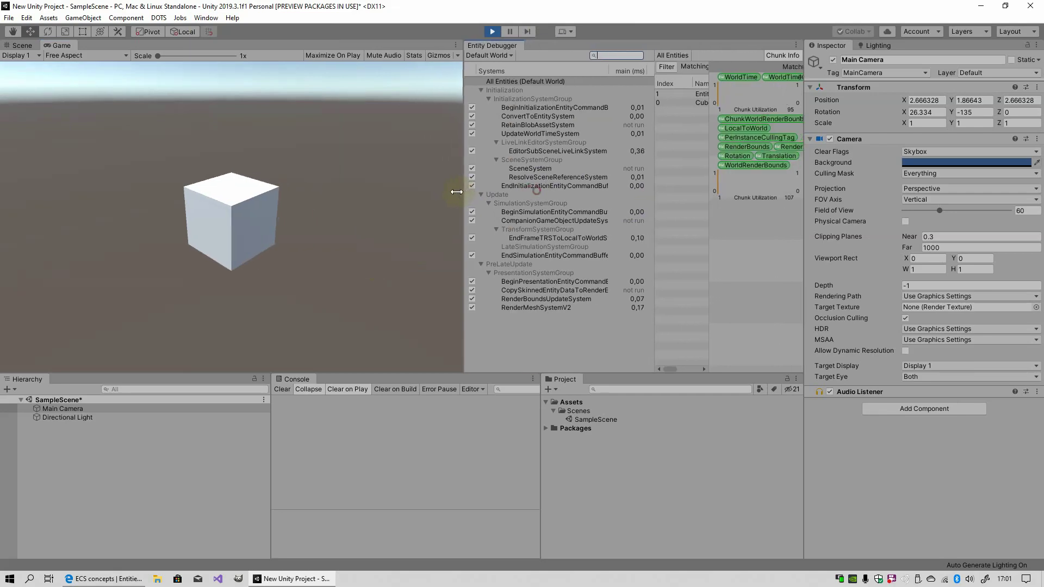
Step: Toggle Chunk Info off and list All Entities, showing Entity 1 and Cube
left_click(781, 54)
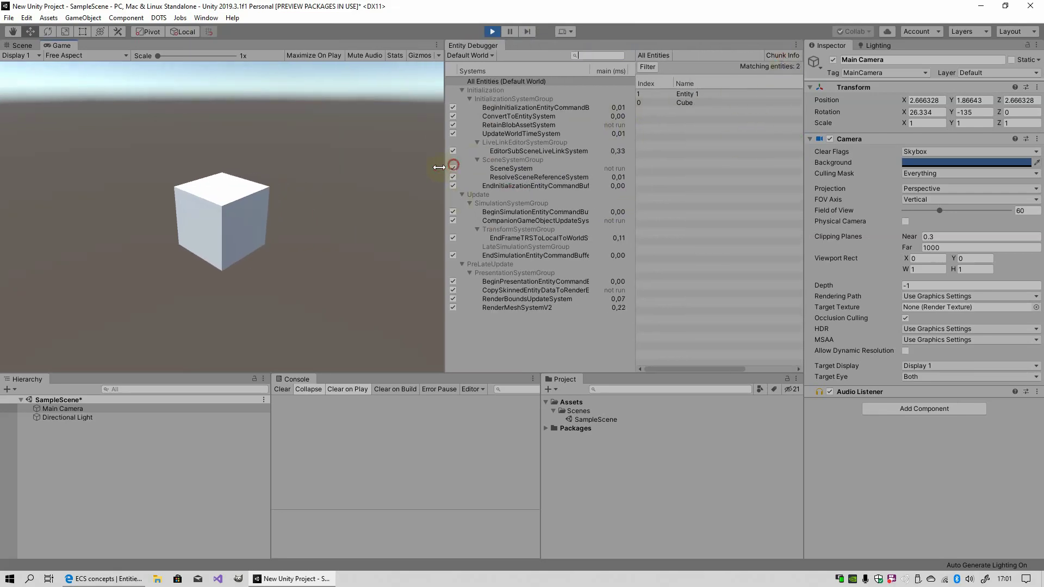
left_click_drag(454, 163, 421, 163)
left_click(785, 54)
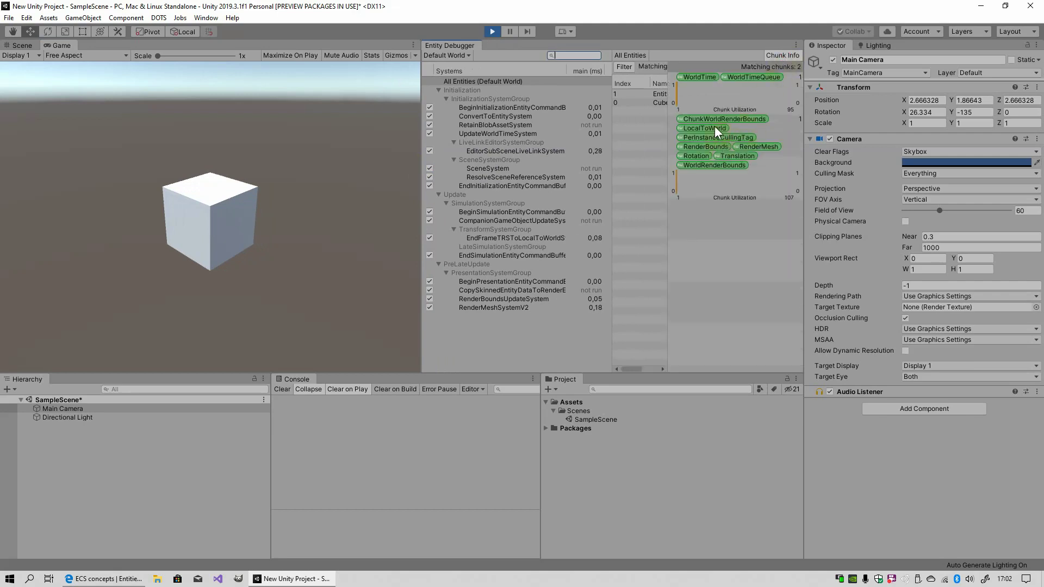
left_click(788, 56)
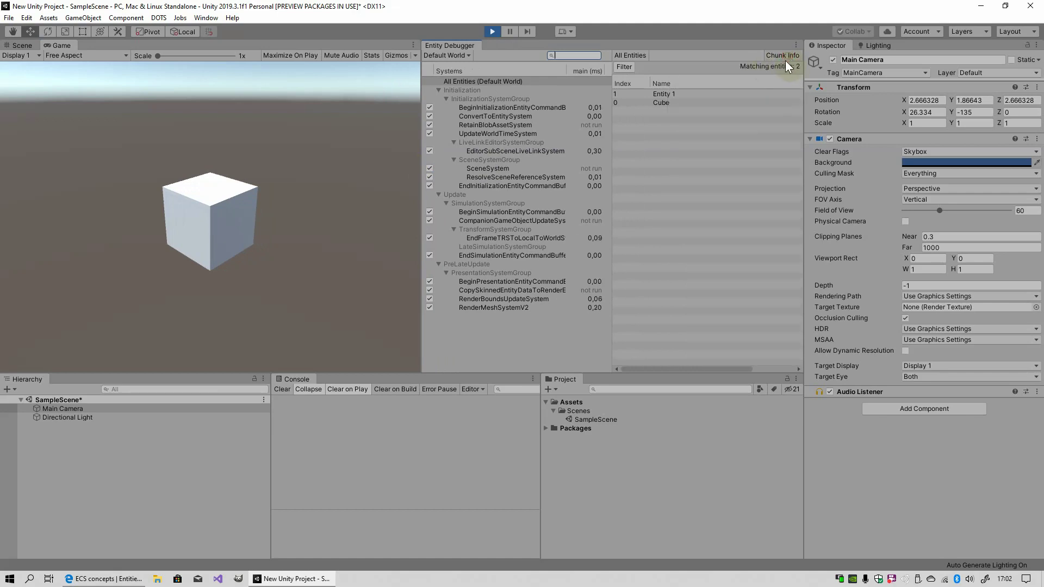
left_click(462, 80)
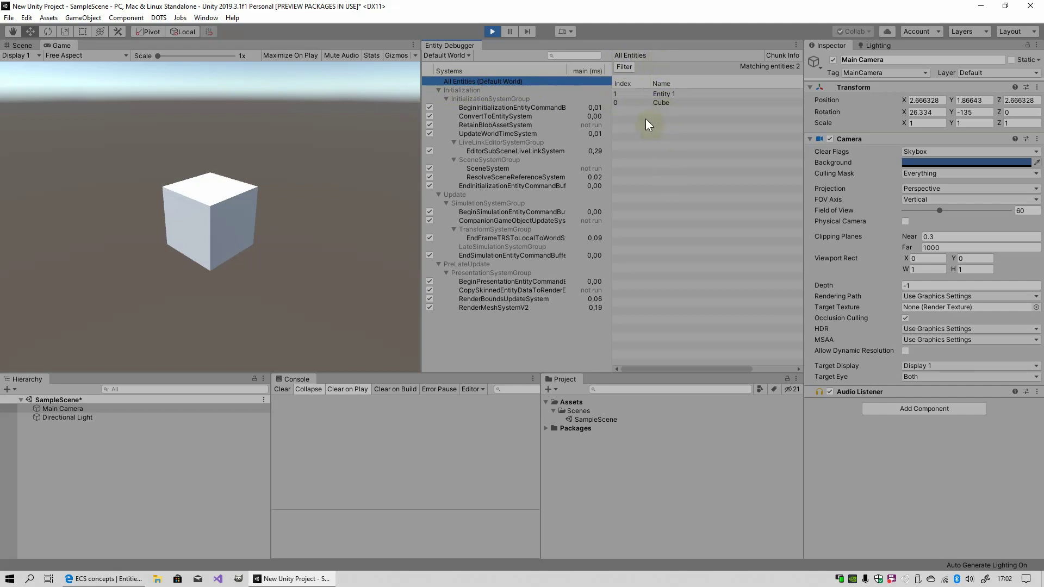
Step: Inspect the Cube entity's components, restarting play and reselecting Cube, then stop play
left_click(663, 103)
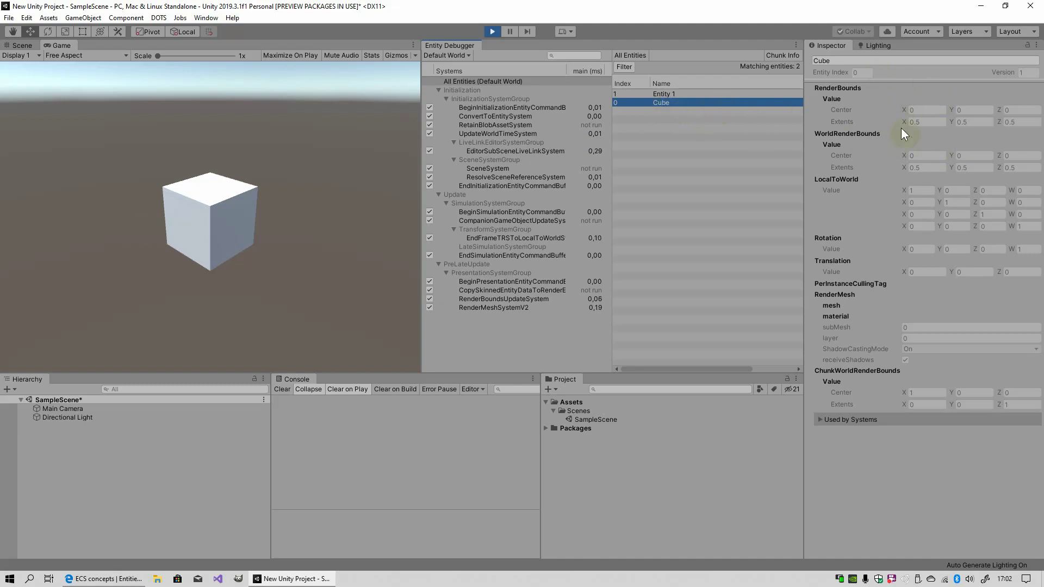
left_click(492, 31)
left_click(85, 425)
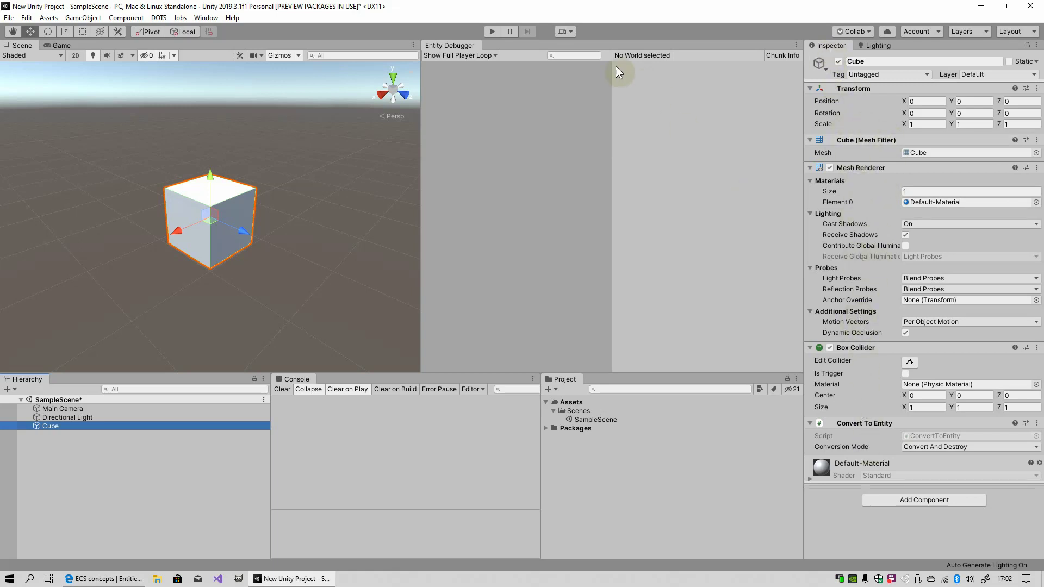
left_click(493, 34)
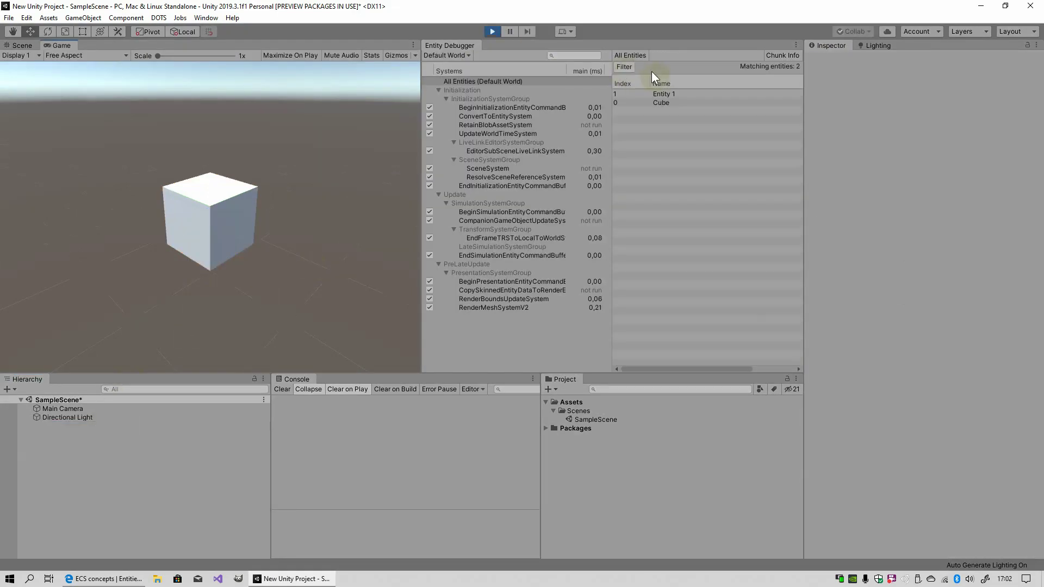
left_click(667, 102)
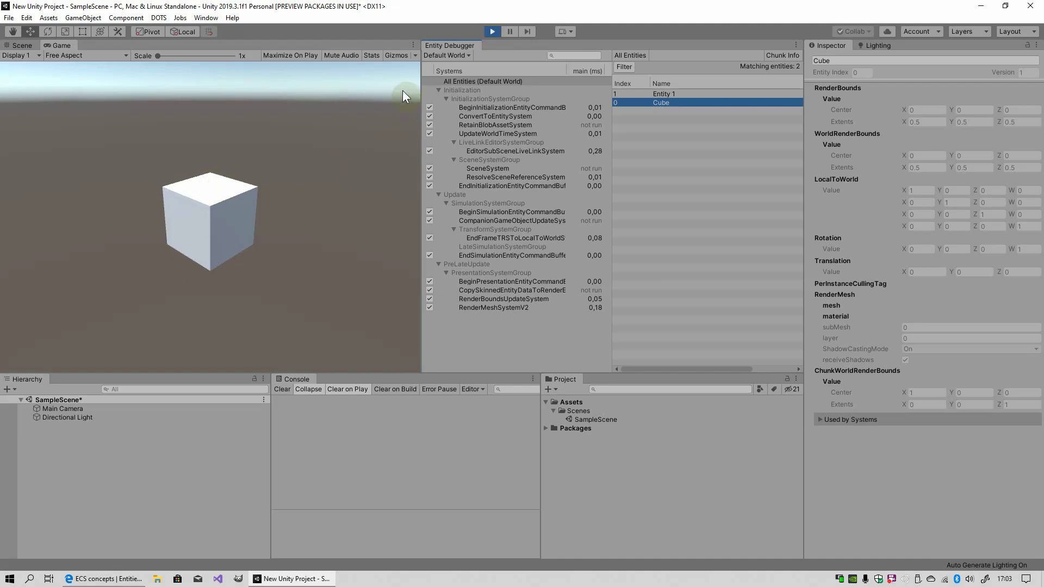
left_click(493, 31)
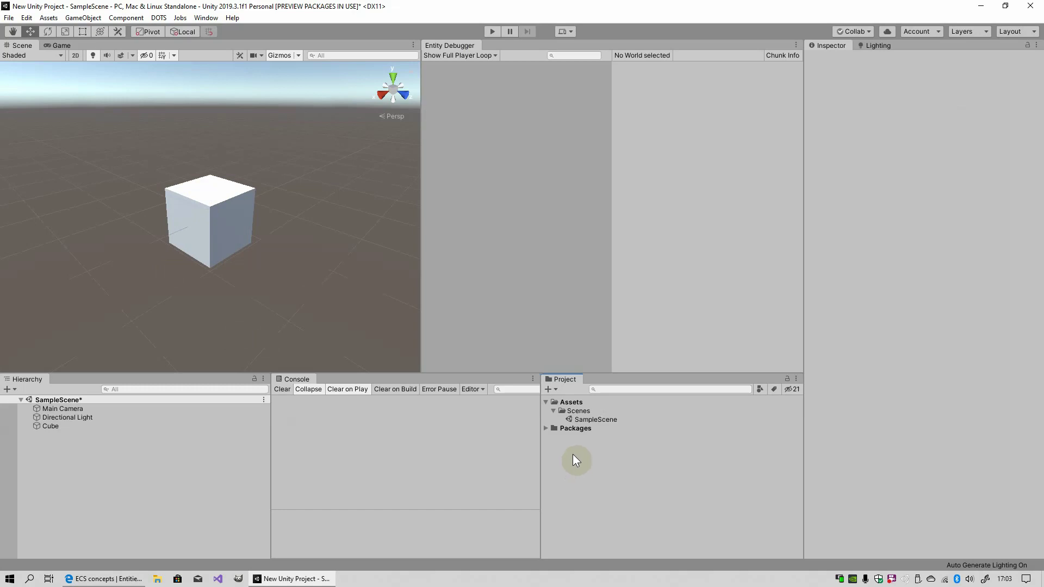
Step: Create a C# script in the Assets folder named RotationSpeedSystem
right_click(573, 454)
mouse_move(618, 171)
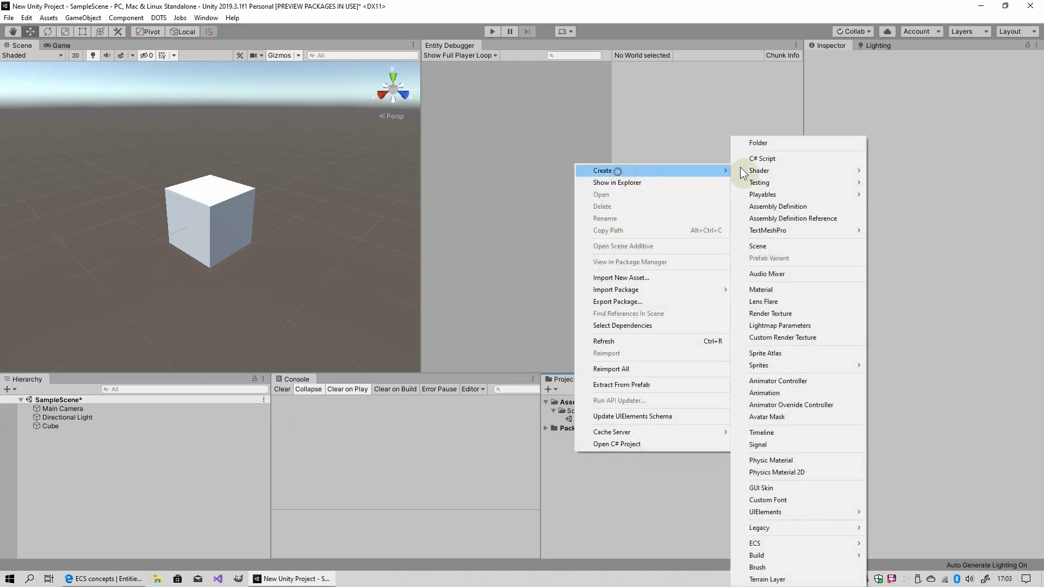
left_click(762, 159)
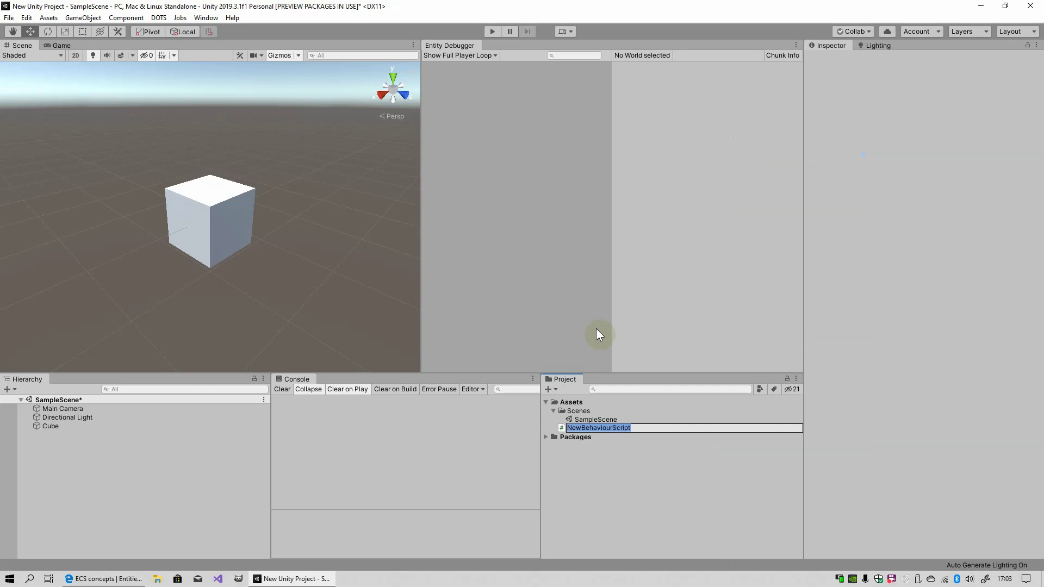
type("Rotation")
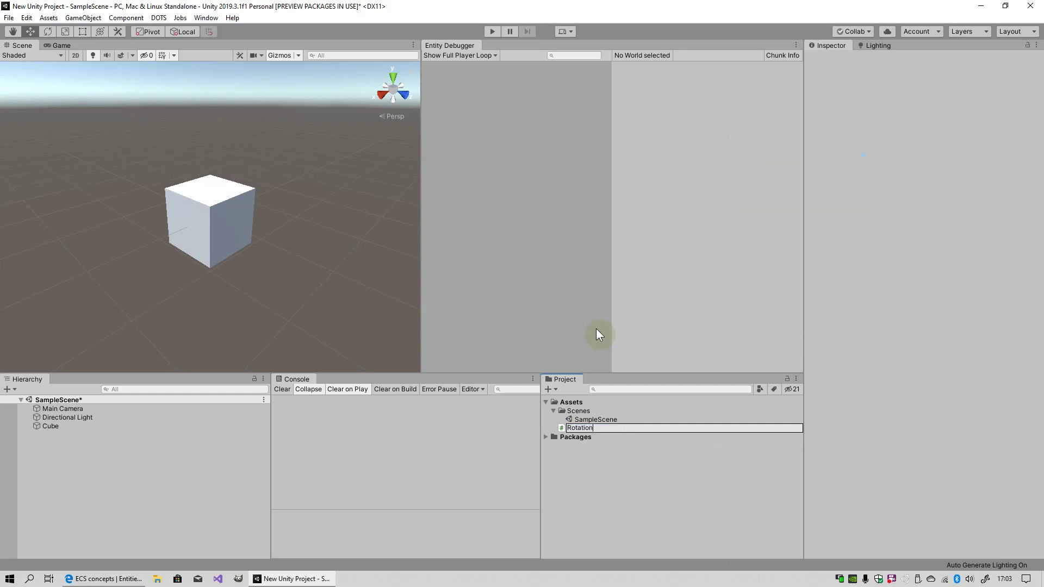
type("Speed")
type("System")
key("Return")
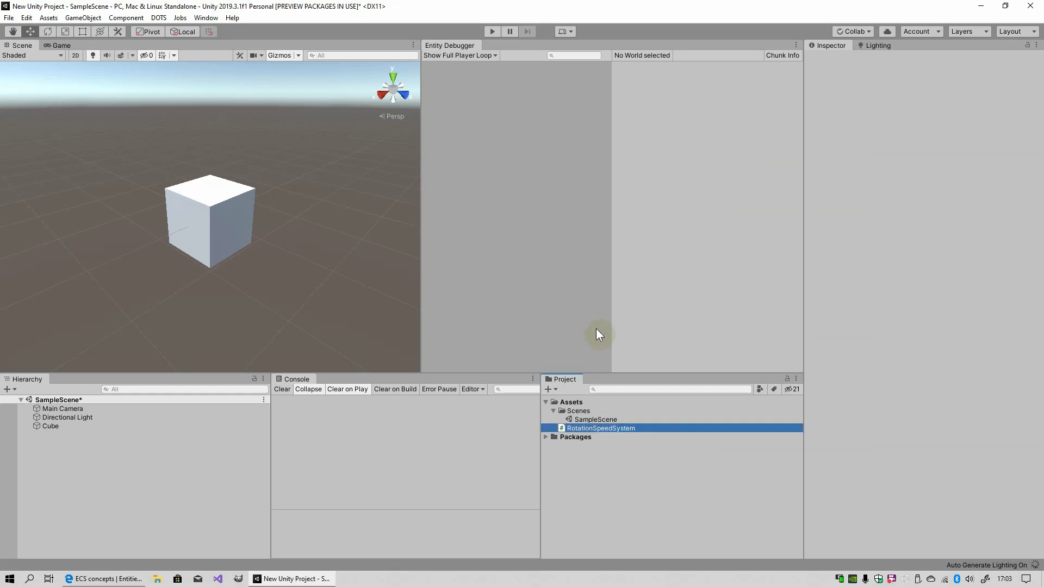
Step: Open RotationSpeedSystem in Visual Studio and replace the template with 'using Unity.Entities;'
double_click(629, 429)
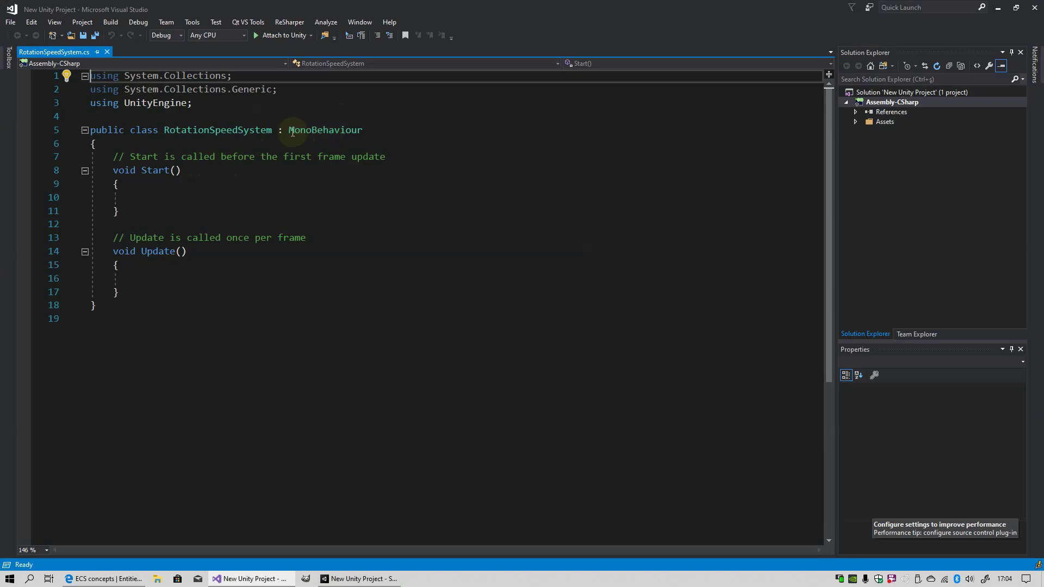
double_click(361, 134)
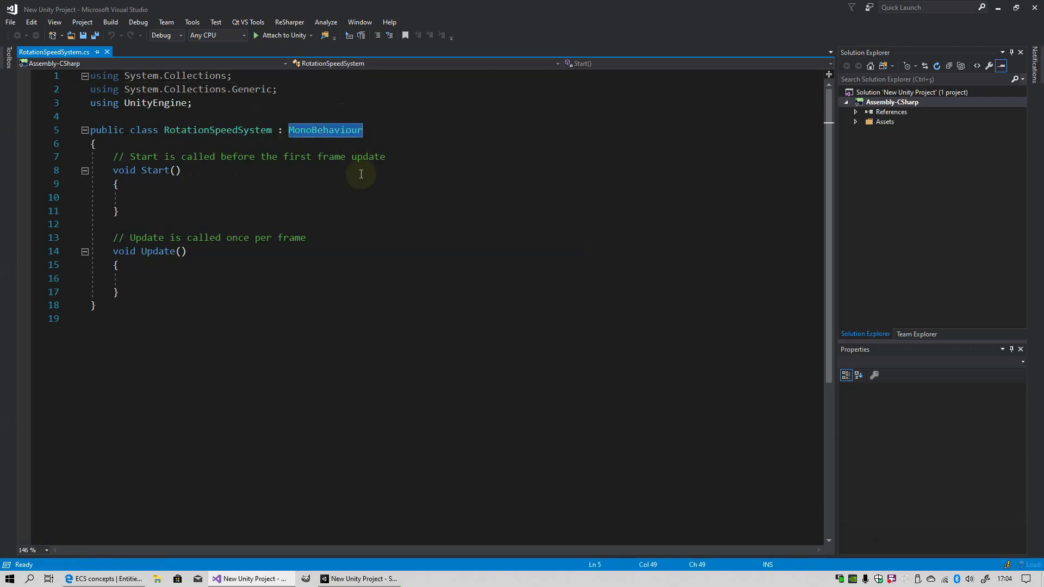
key("ctrl+a")
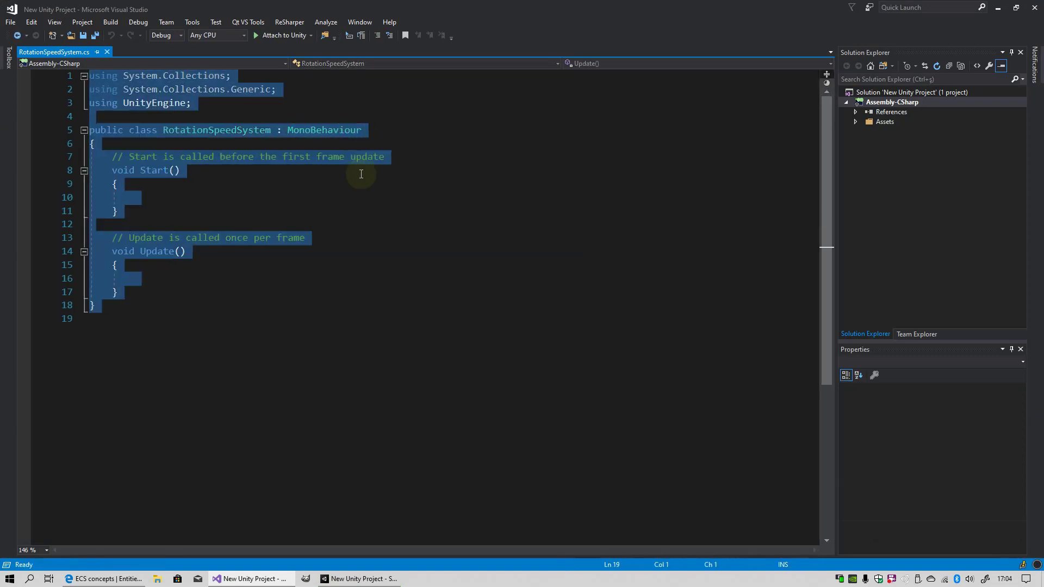
type("using ")
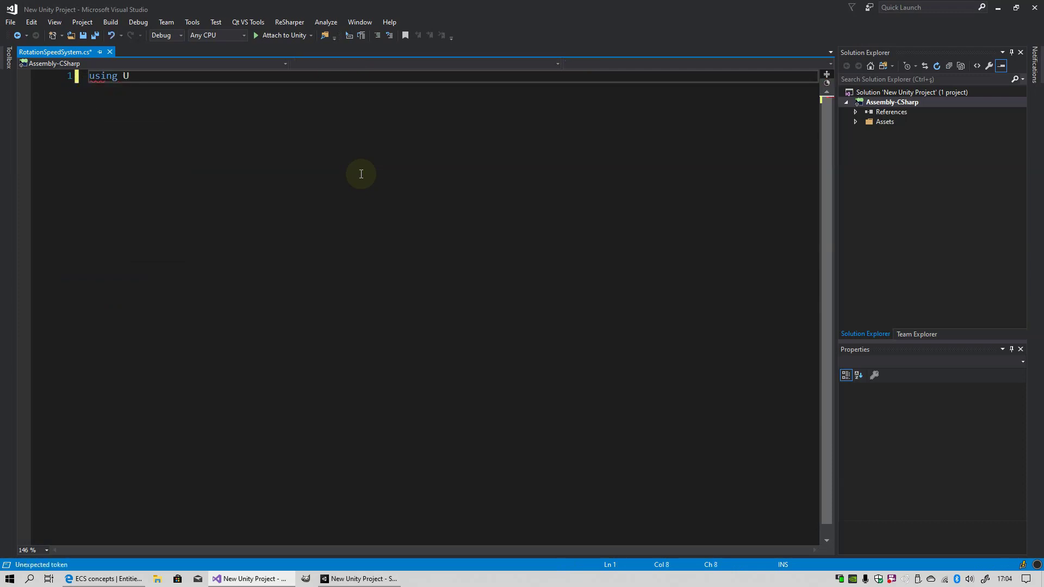
type("Un")
key("Tab")
type(".")
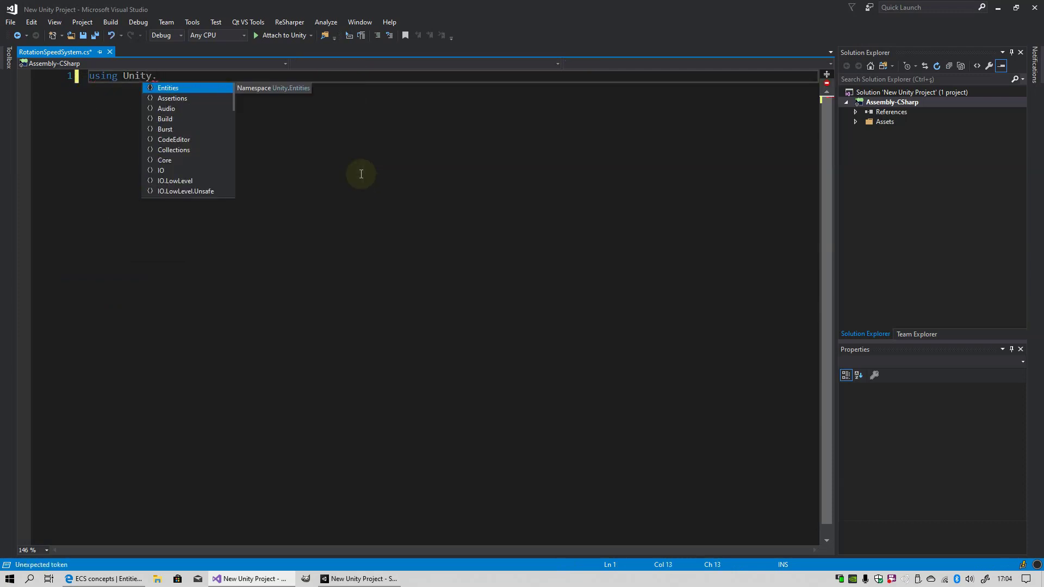
key("Tab")
type(";")
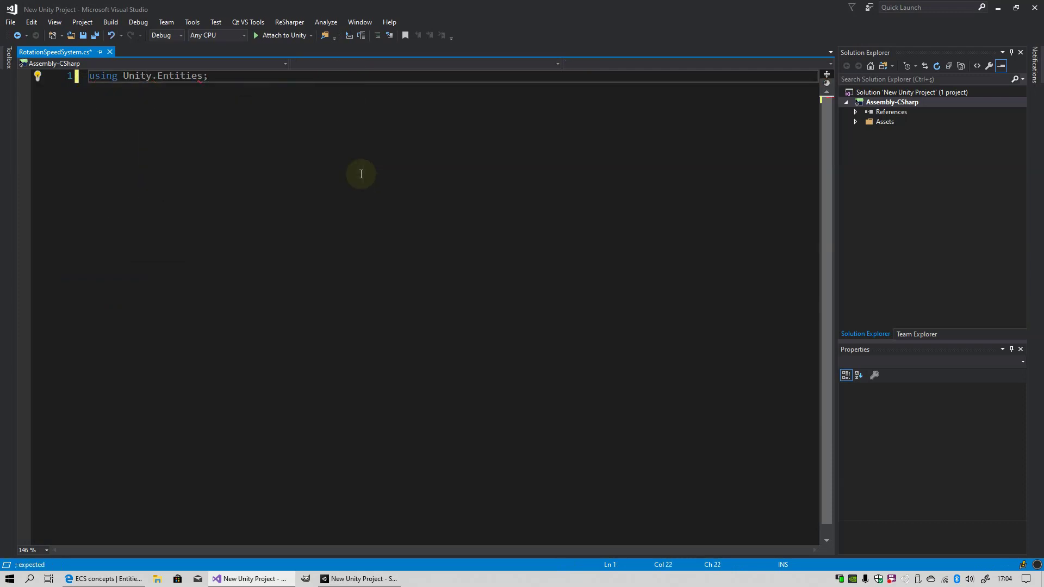
key("Return")
key("Return")
Step: Declare 'public class RotationSpeedSystem : ComponentSystem' with an opening body brace
type("publi")
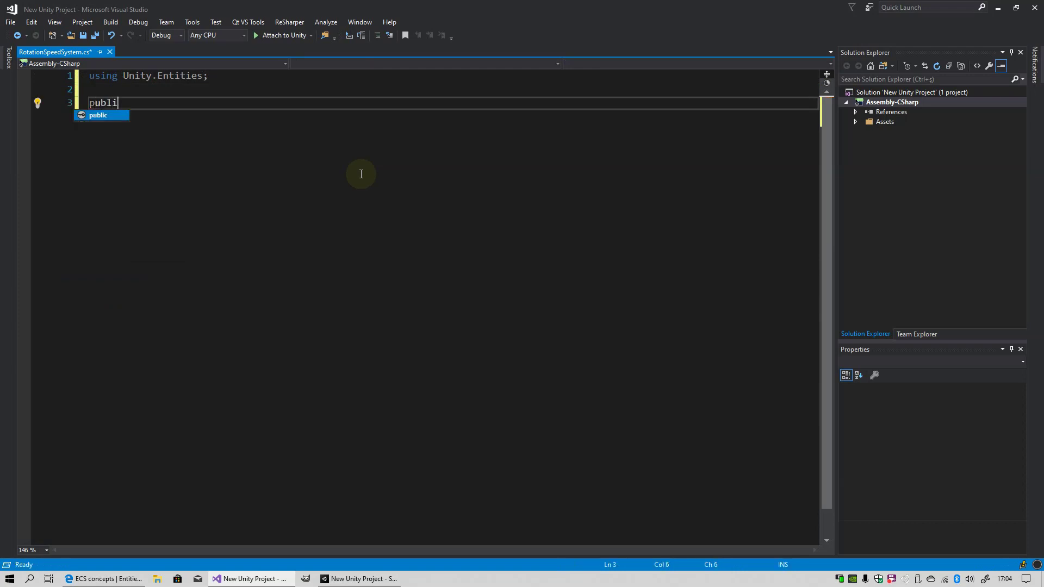
type("c clas")
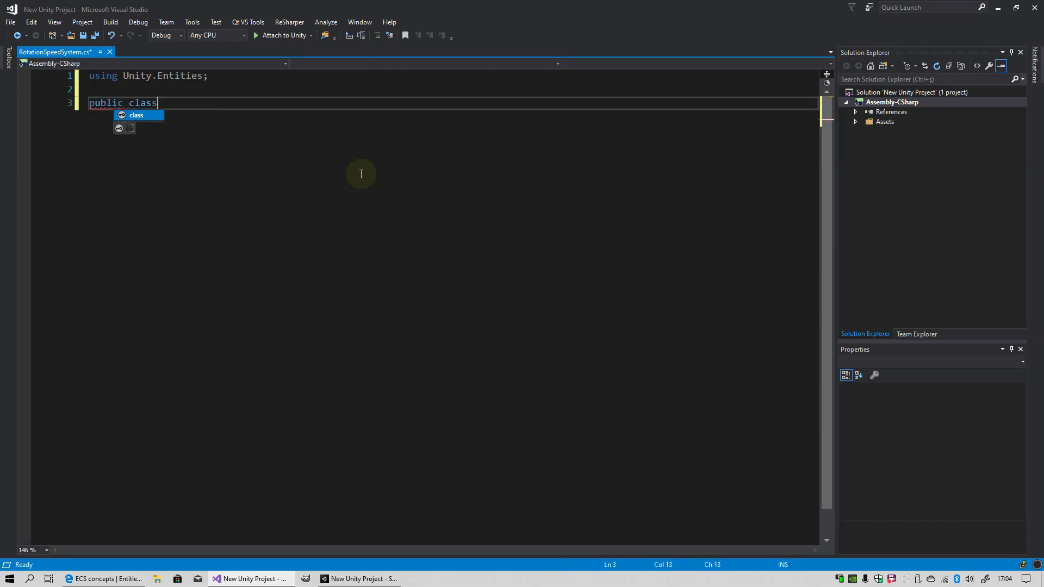
type("s Ro")
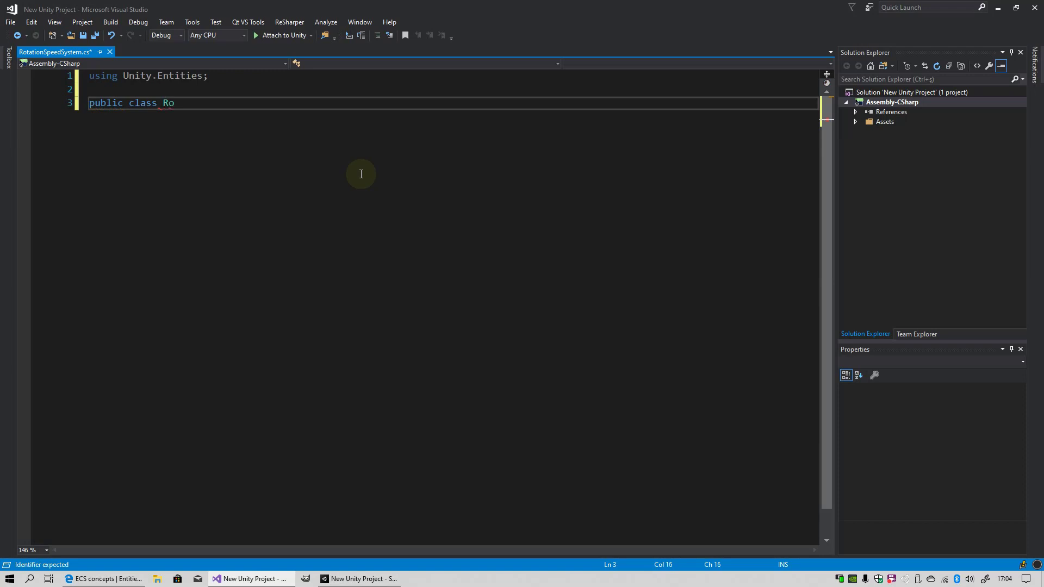
type("tation")
type("SpeedSyste")
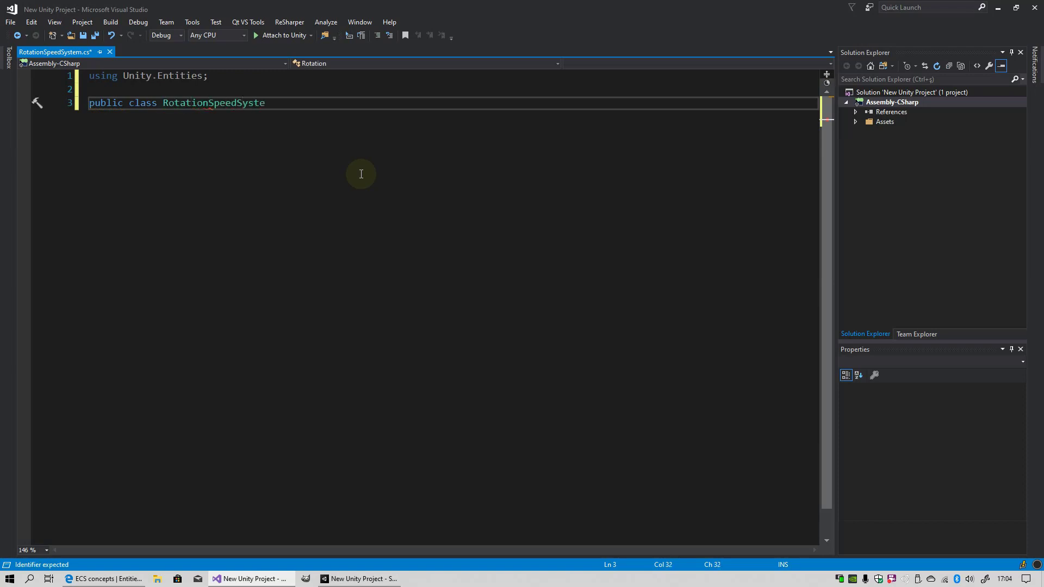
type("m : ")
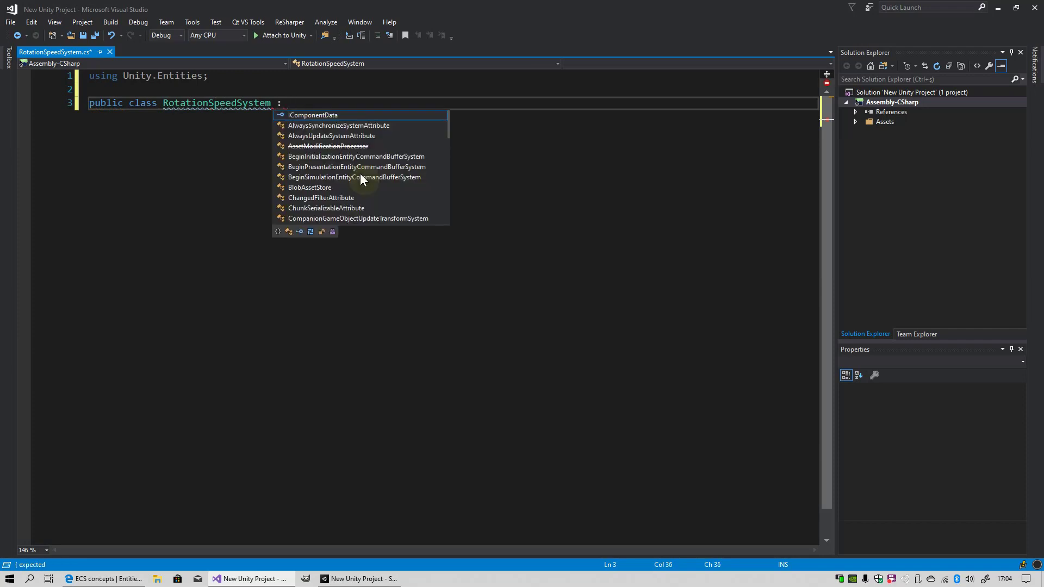
type("Com")
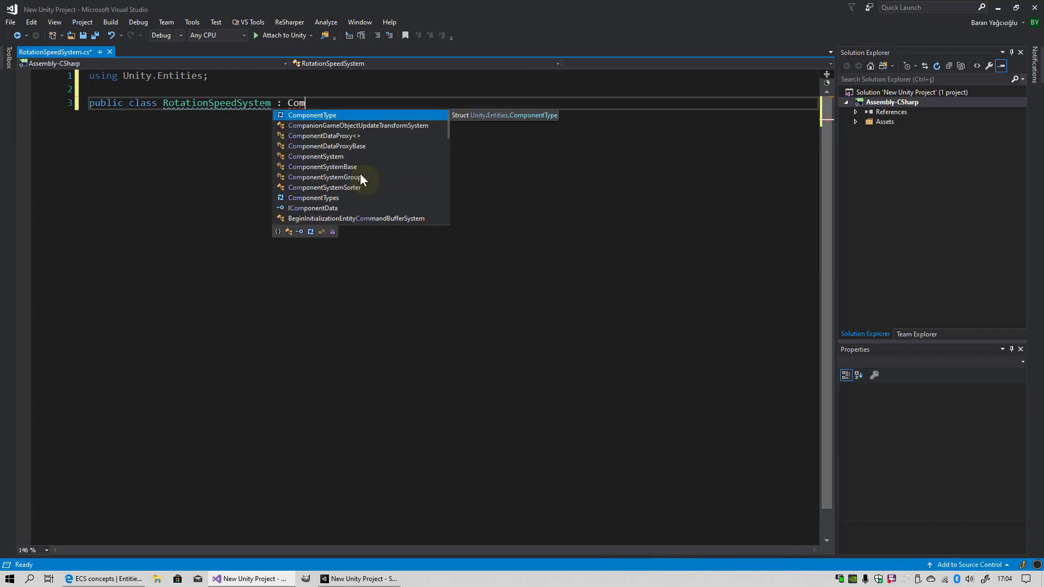
type("ponentS")
key("Tab")
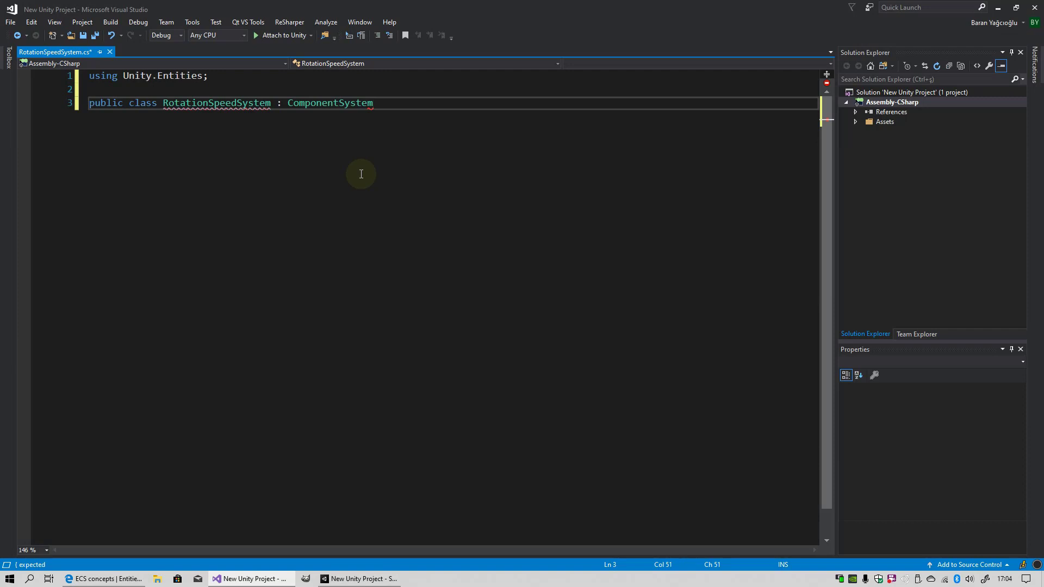
type("{")
key("Return")
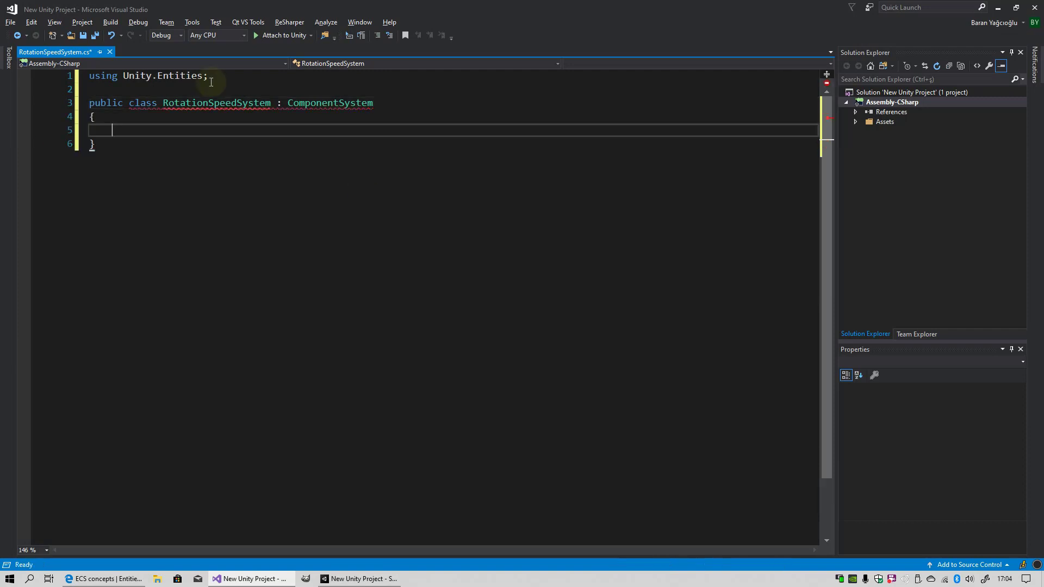
Step: Generate an empty OnUpdate override through the quick-fix menu, deleting its throw line
left_click(211, 103)
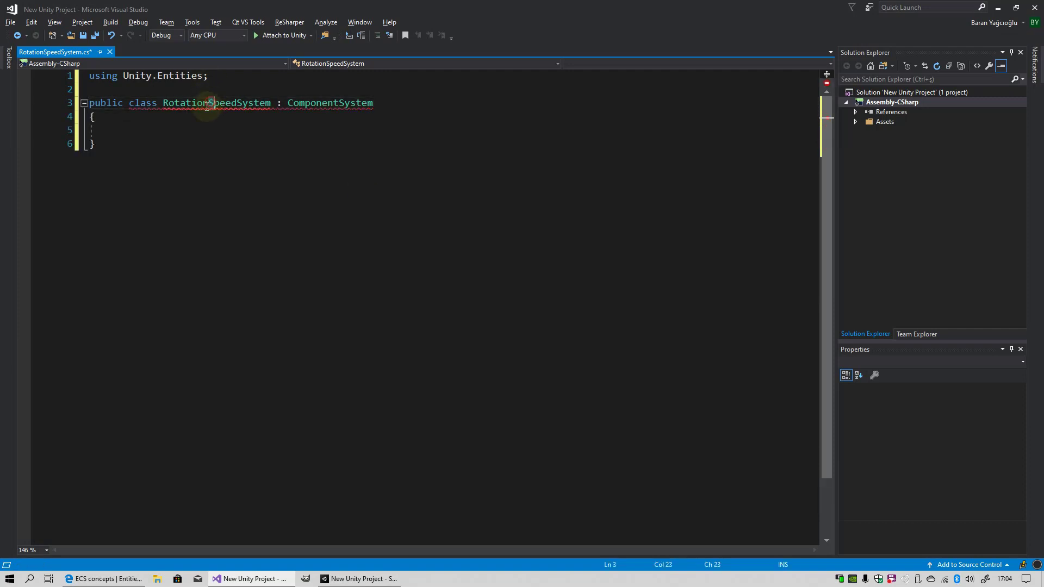
left_click(39, 106)
left_click(87, 112)
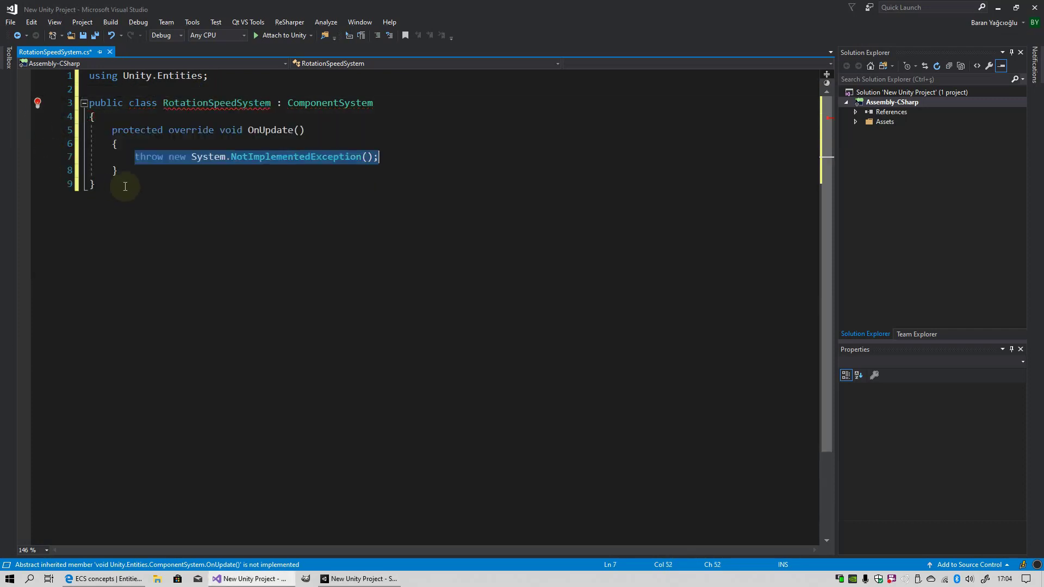
key("Delete")
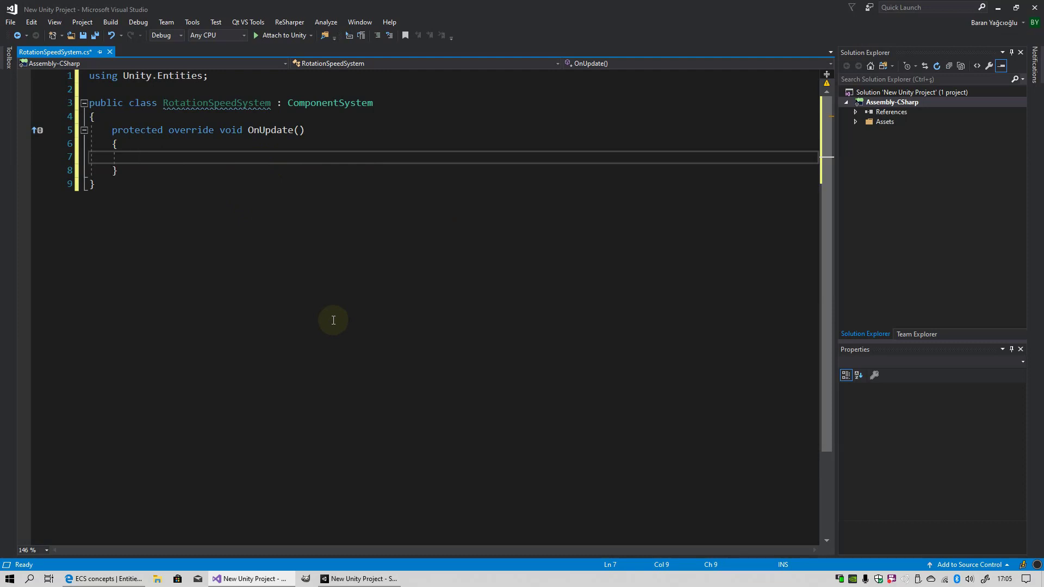
left_click(348, 579)
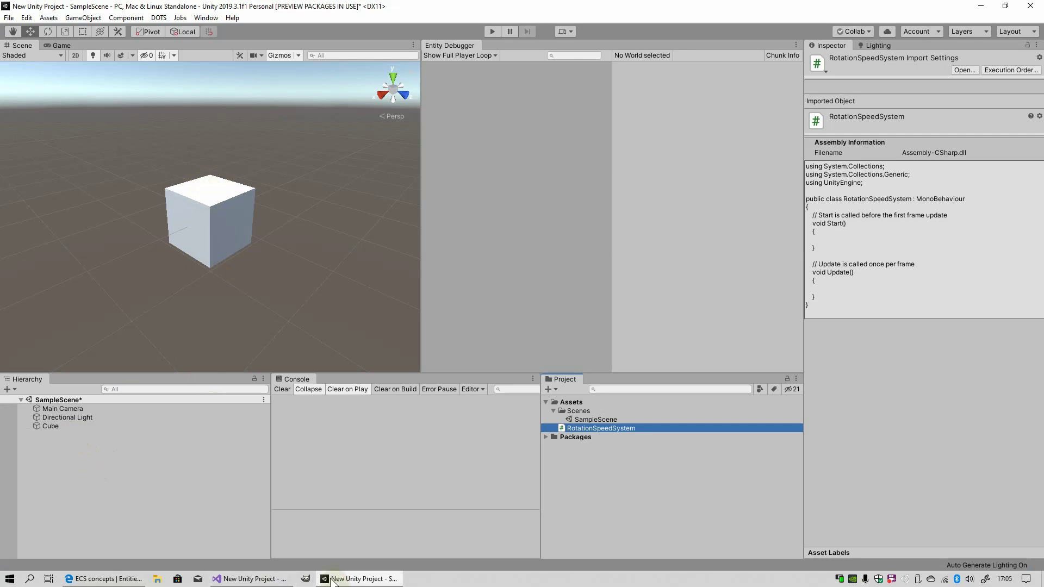
left_click(259, 577)
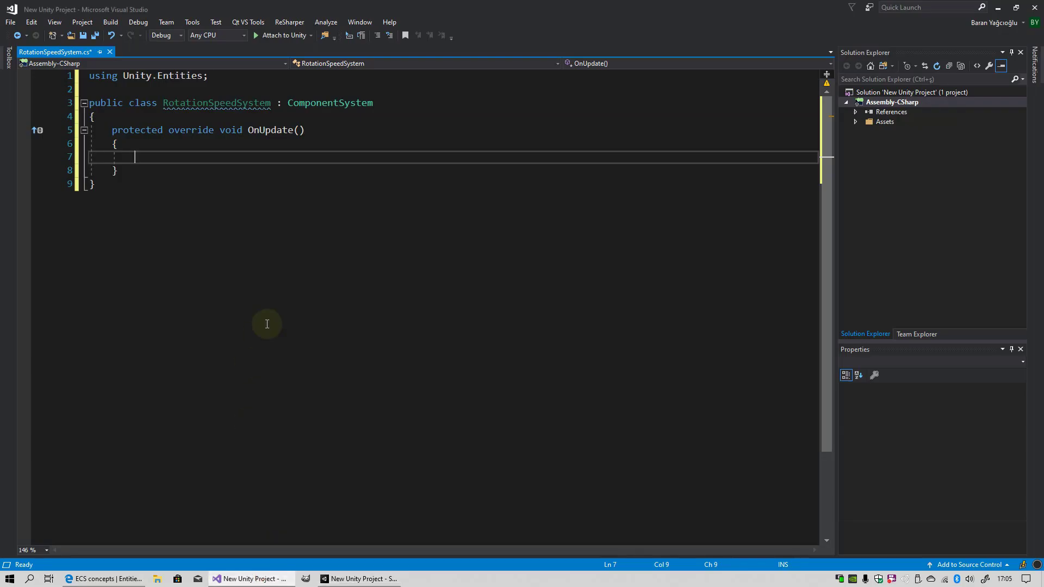
Step: Write Entities.ForEach over ref Rotation assigning rotation.Value from math, importing Unity.Mathematics
type("Entities.ForEach(")
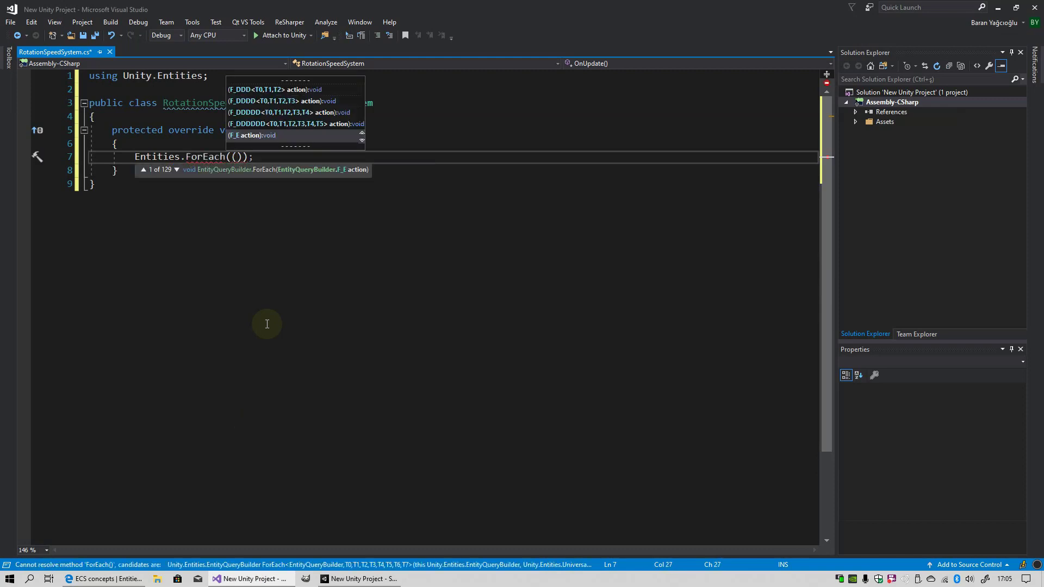
type("(")
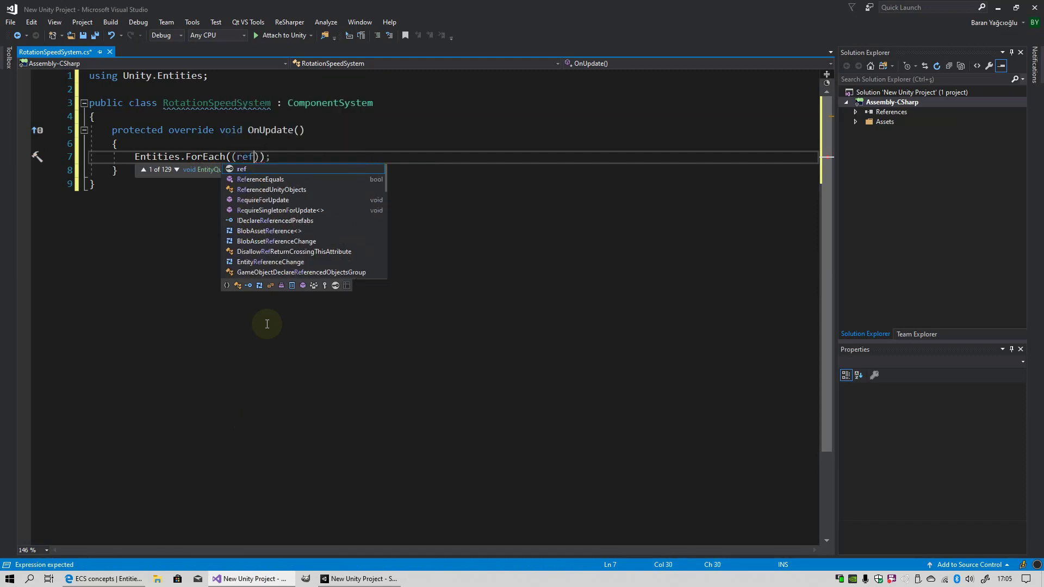
type("ref Rotat")
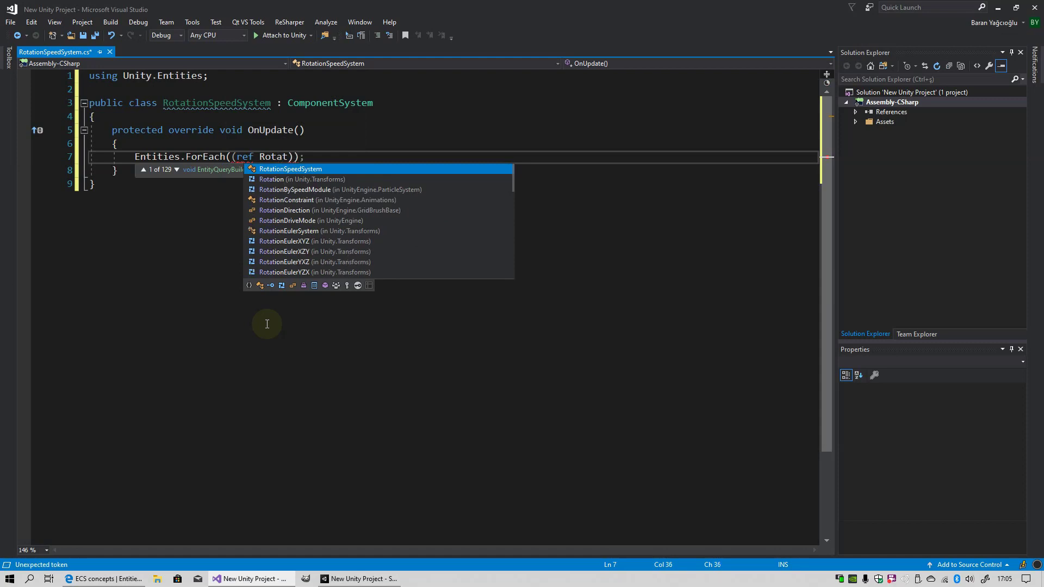
type("ion ")
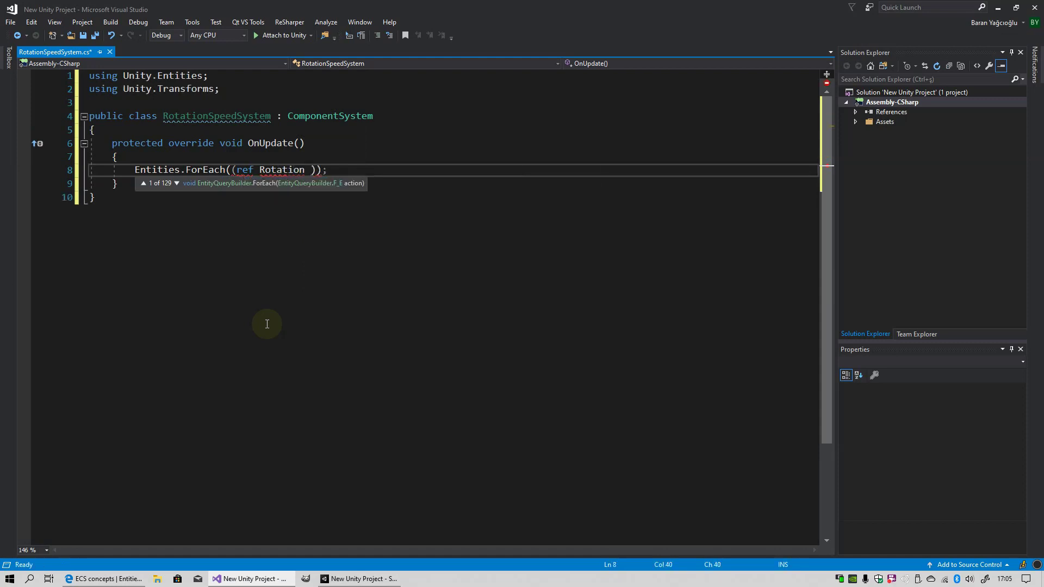
type("rotation")
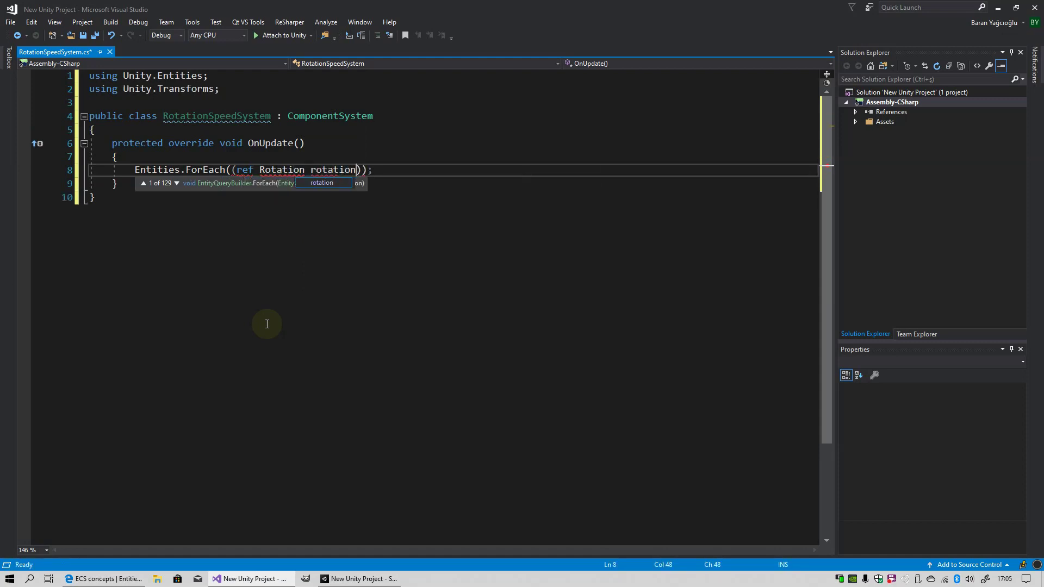
type(")=>")
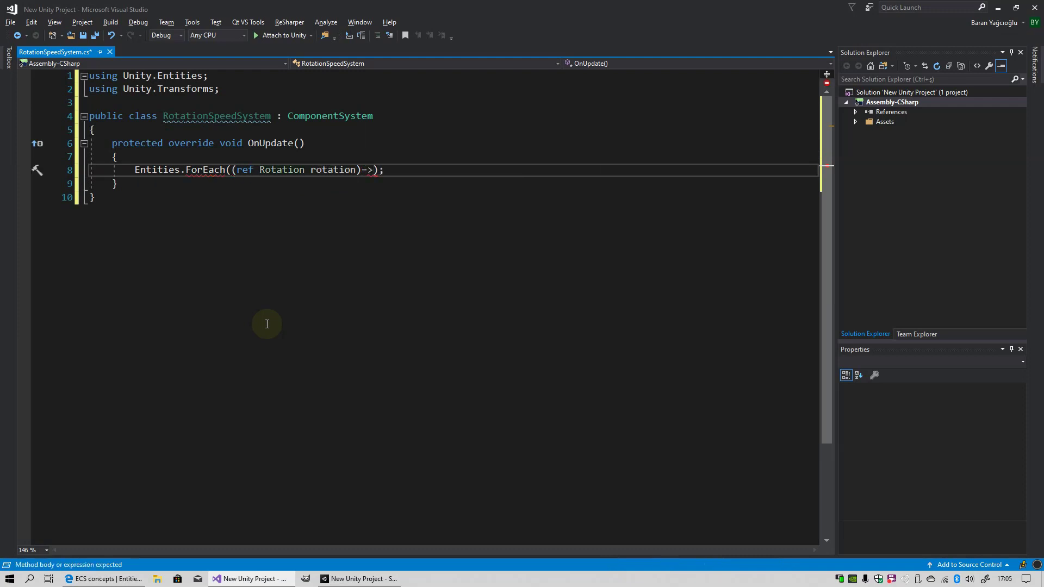
type("{")
key("Return")
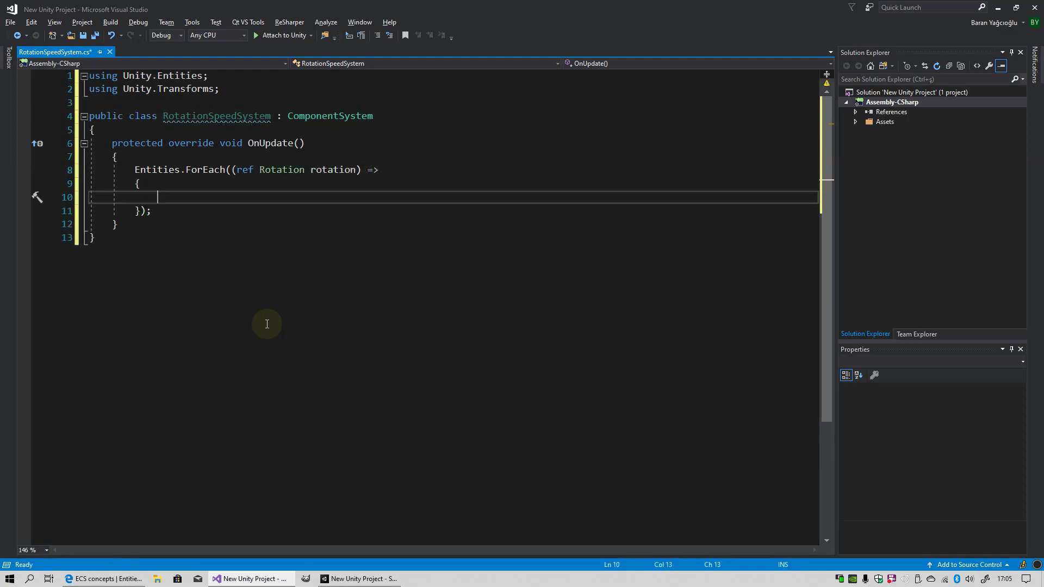
type("rotat")
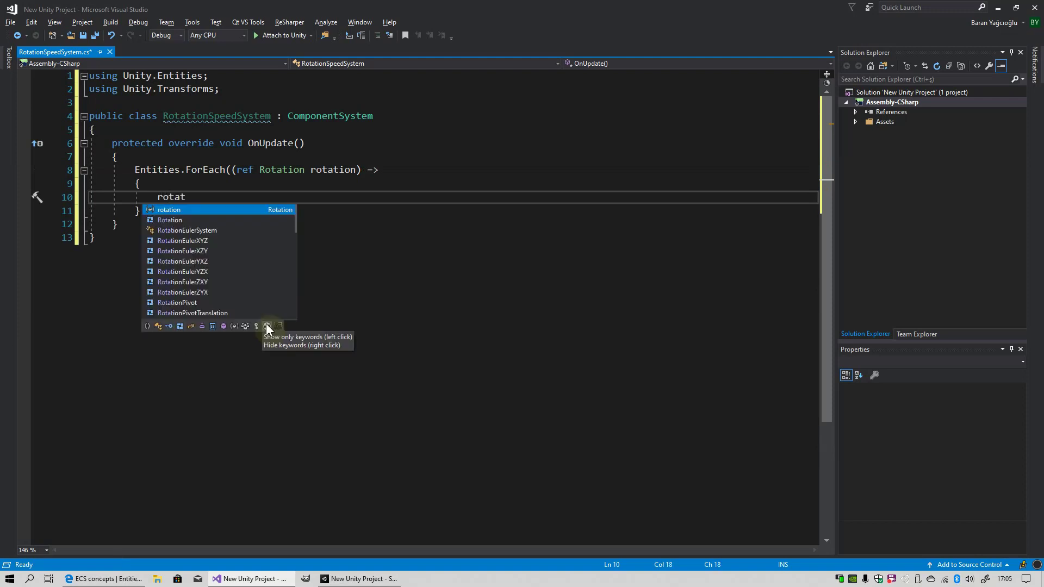
type("ion.")
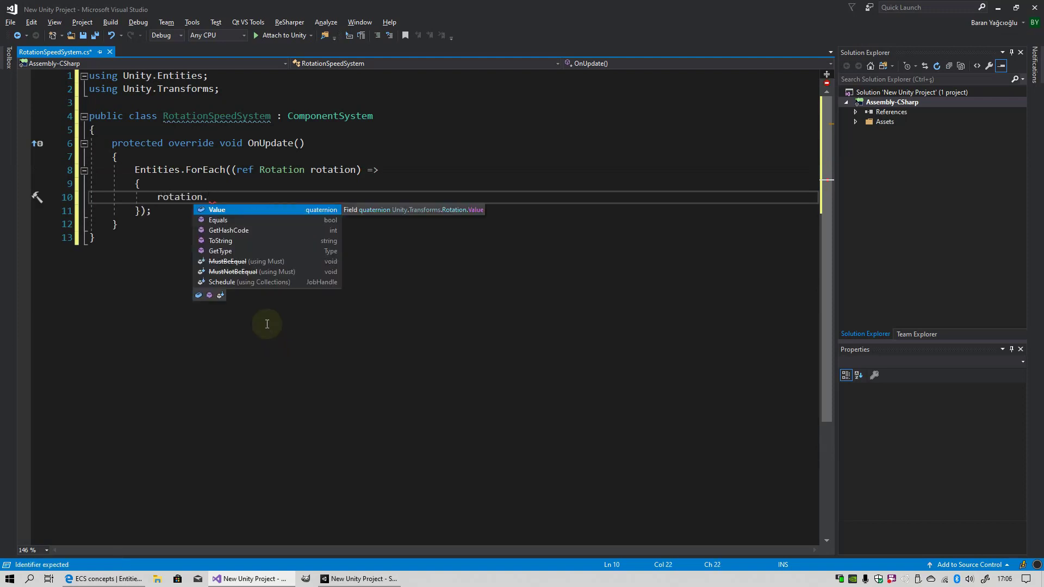
key("Tab")
type("=")
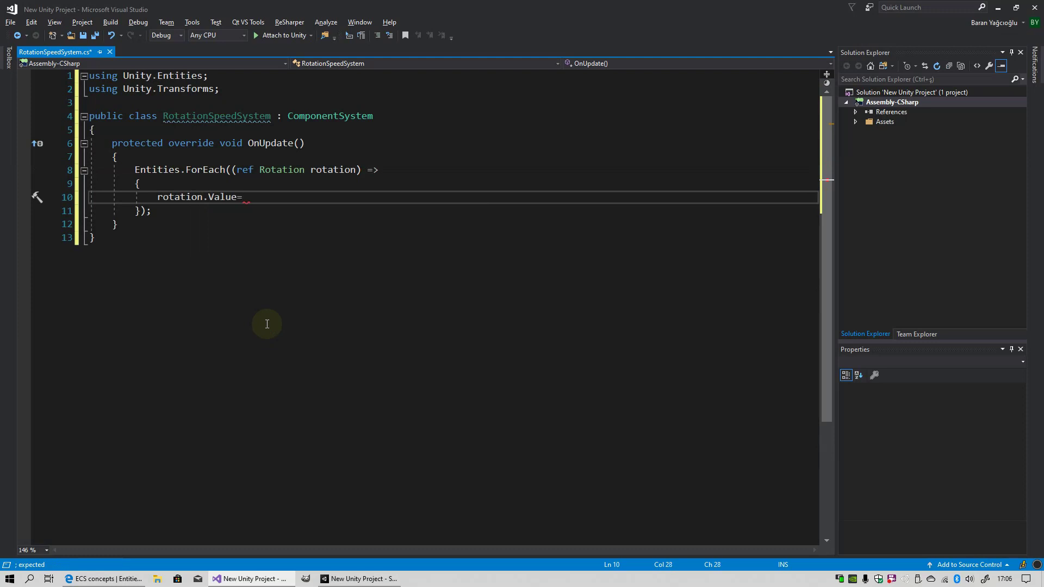
type("math")
key("Down")
key("Down")
key("Tab")
Step: Complete the assignment as math.mul(math.normalize(rotation.Value), quaternion.AxisAngle(math.up(), 2*Time.DeltaTime));
type(".")
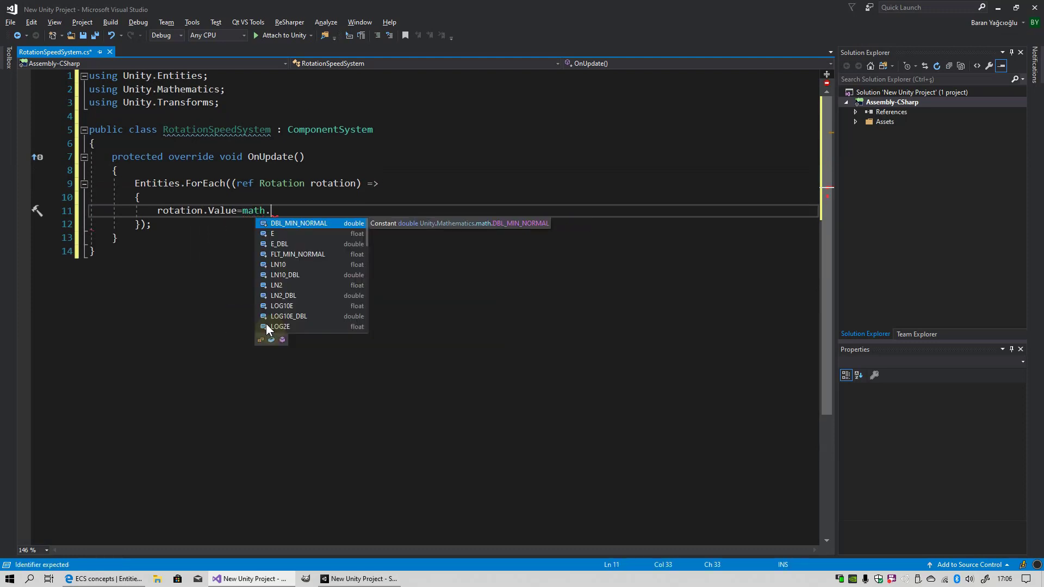
type("mul(")
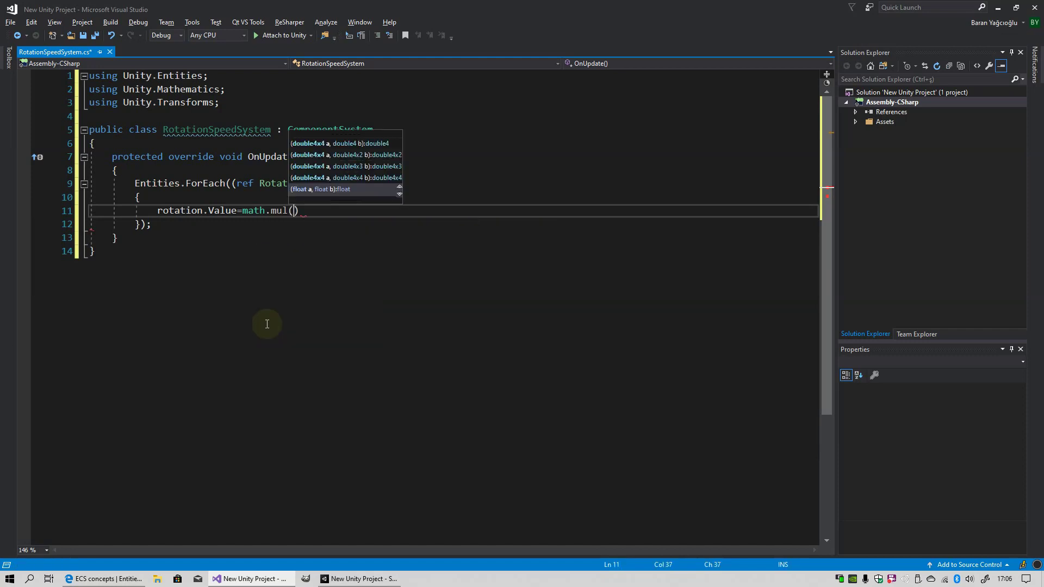
type("math")
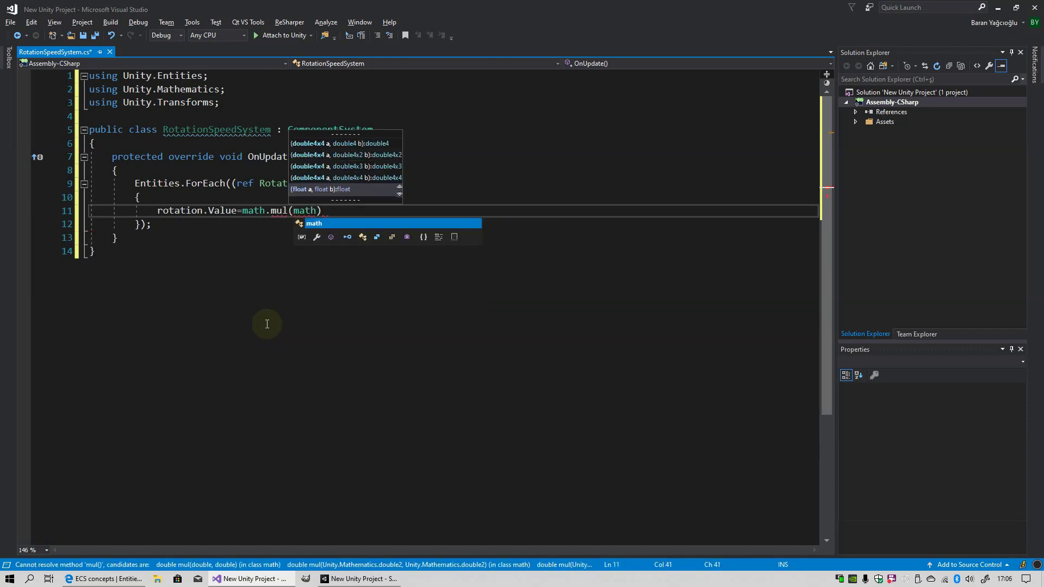
type(".normalize(")
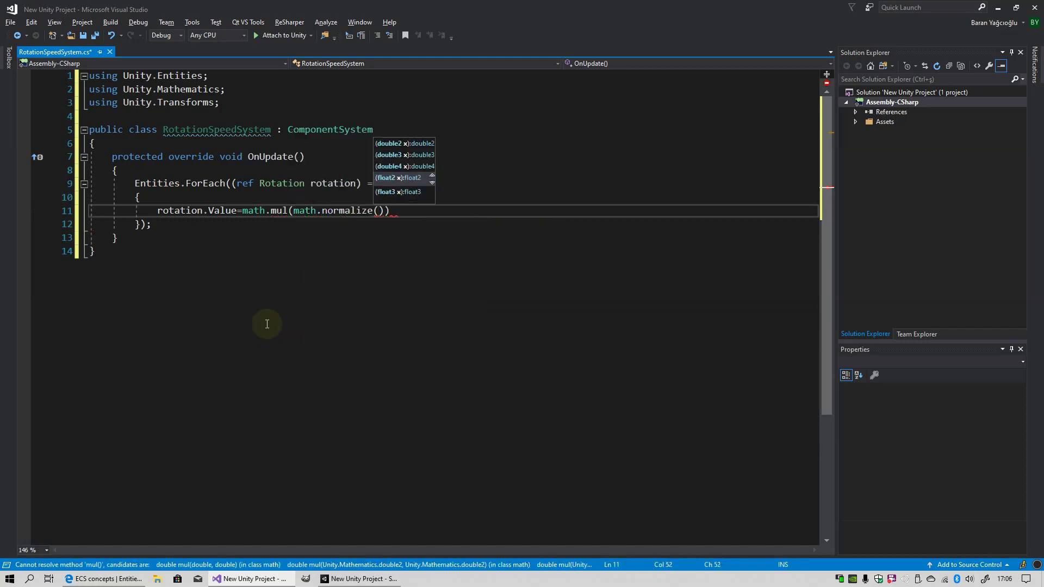
type("rotation")
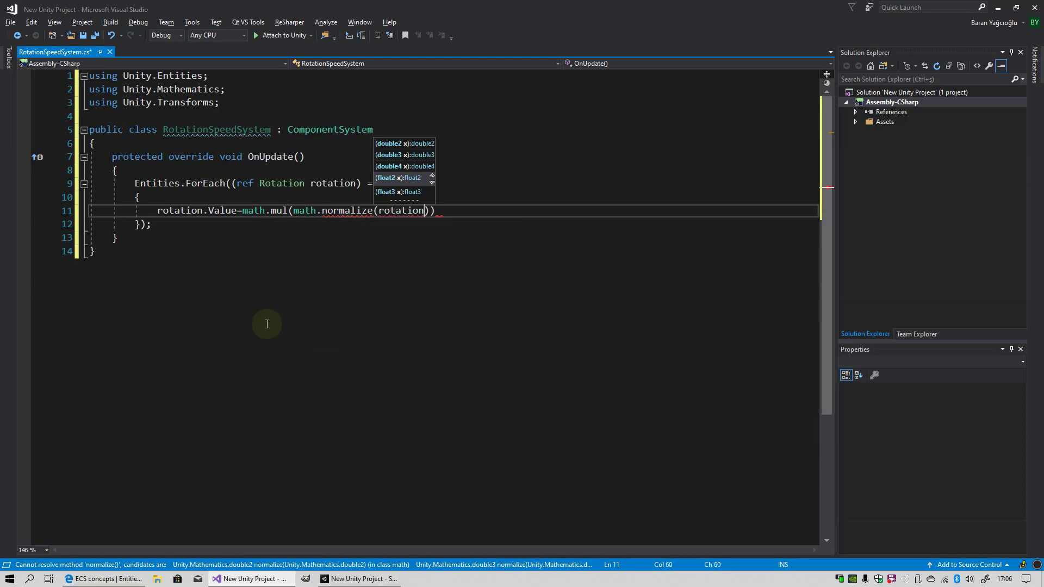
type(".Value)")
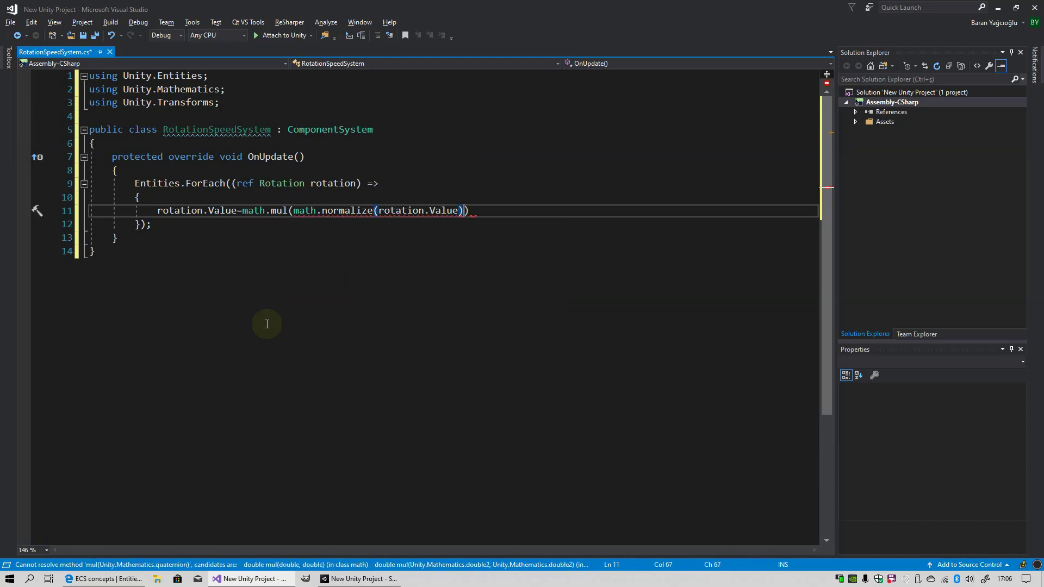
type(",qu")
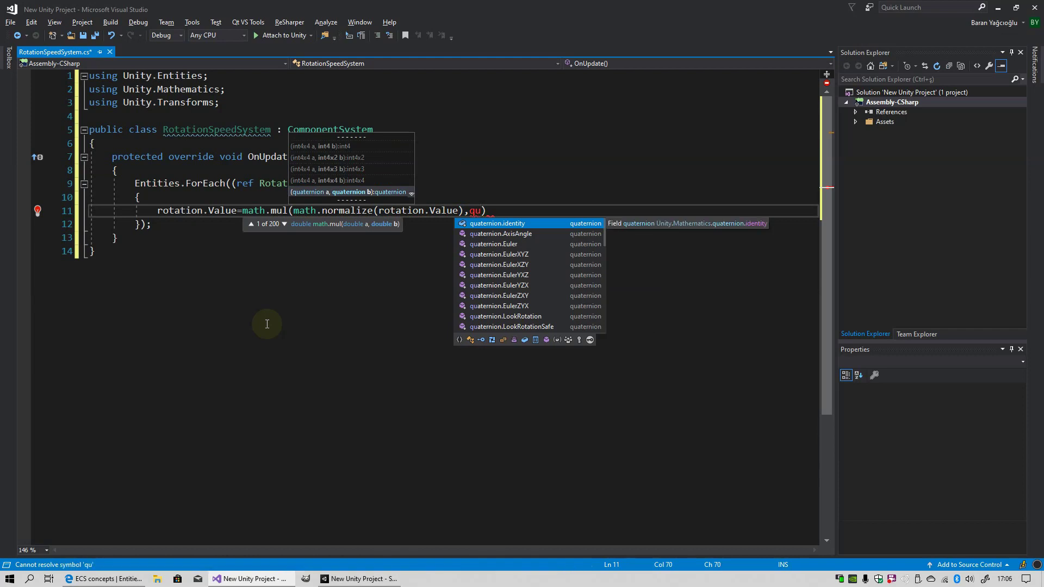
key("Down")
key("Return")
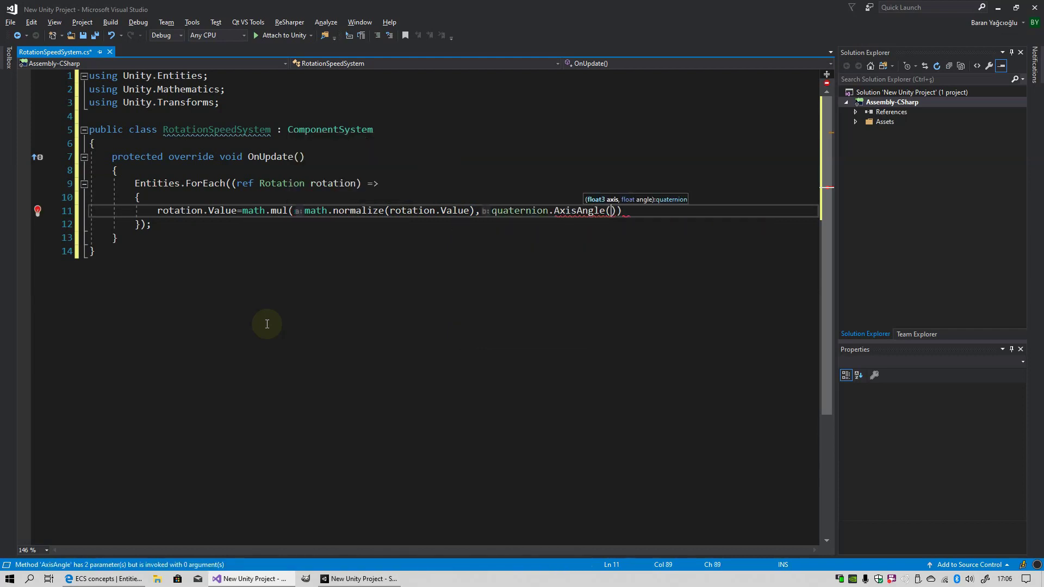
type("math.up")
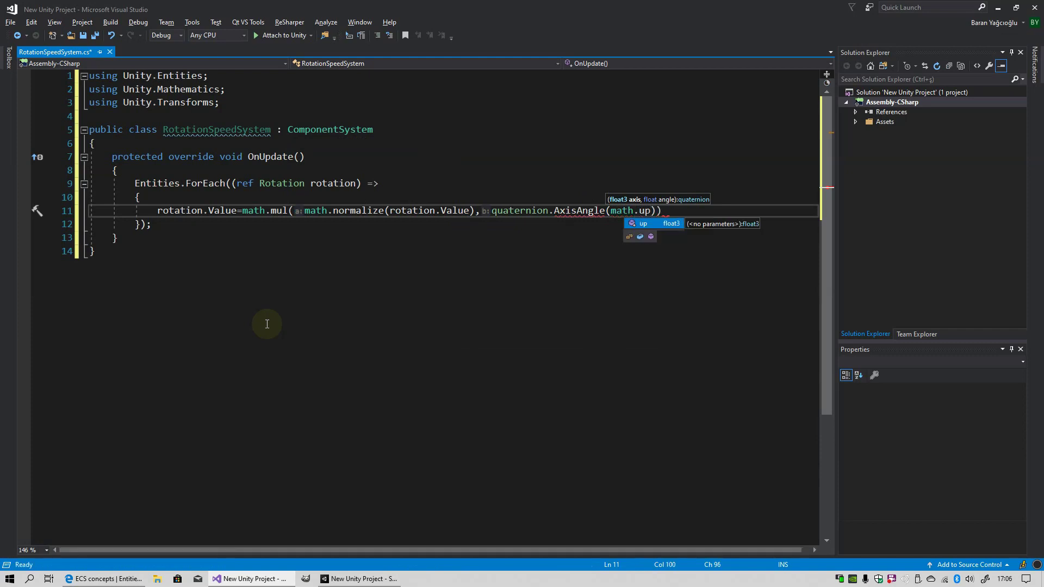
type("())")
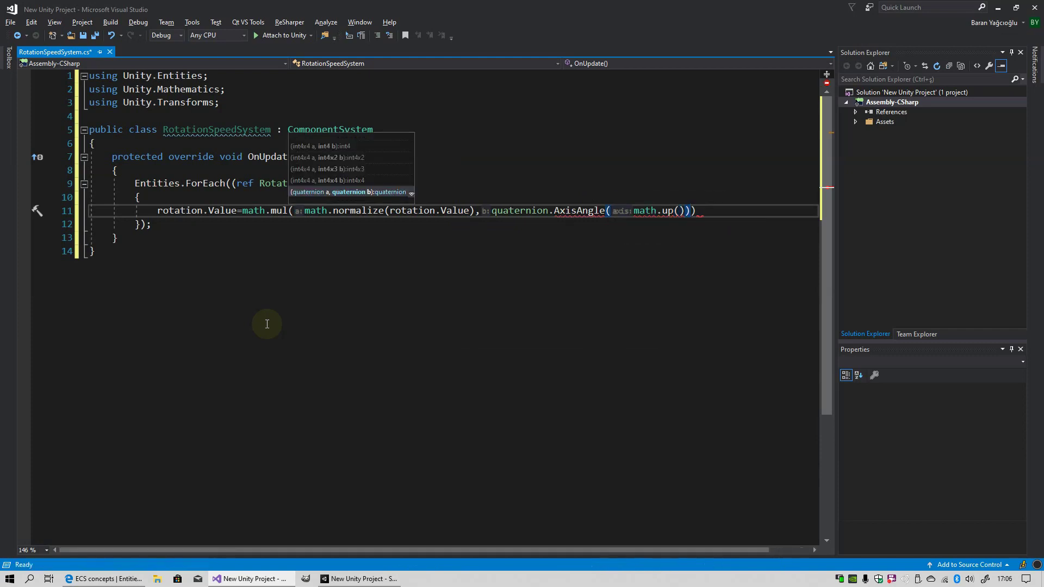
key("Left")
type(",")
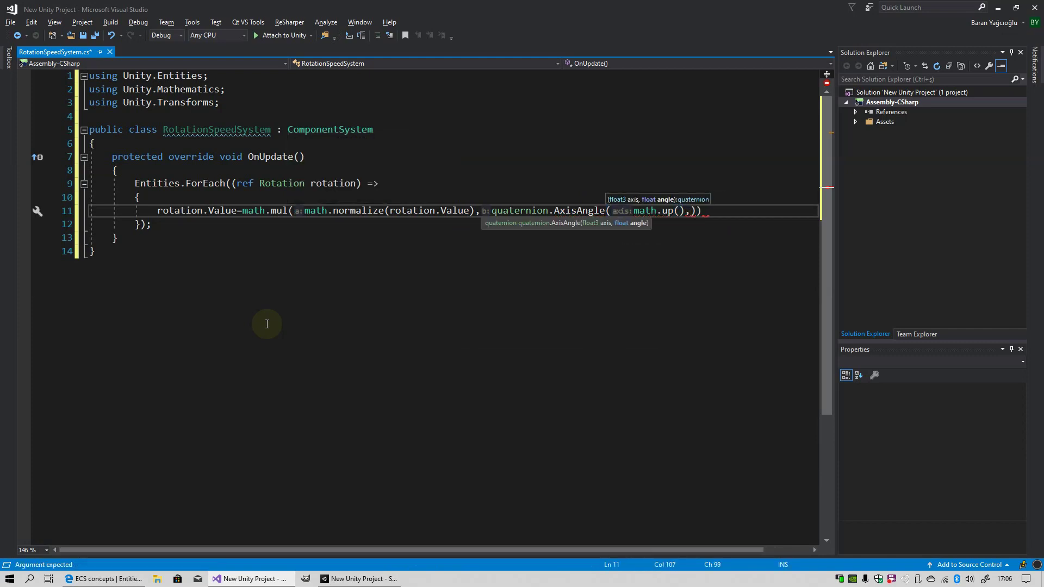
type("2*")
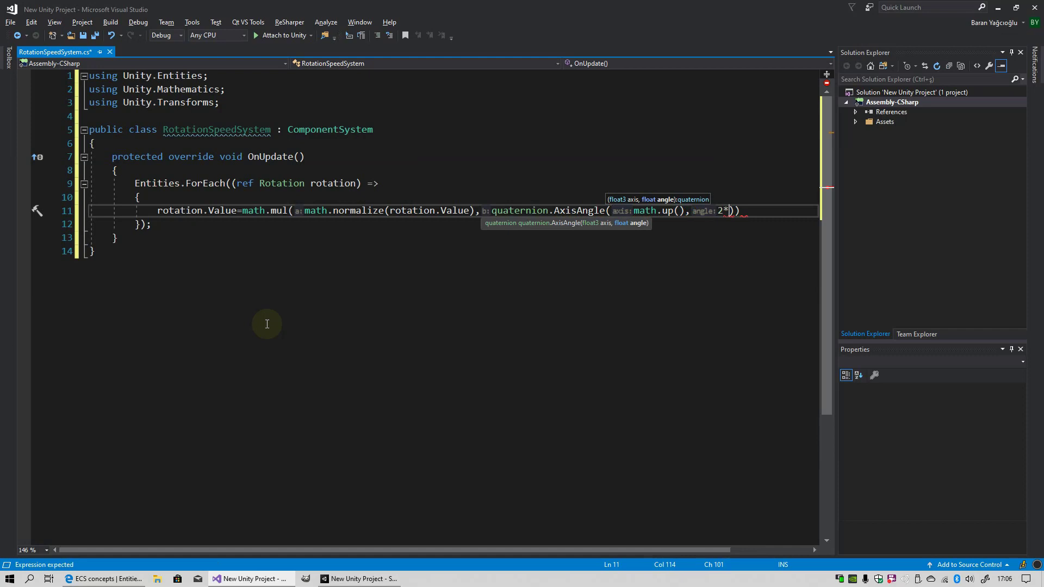
type("Time.DeltaTime")
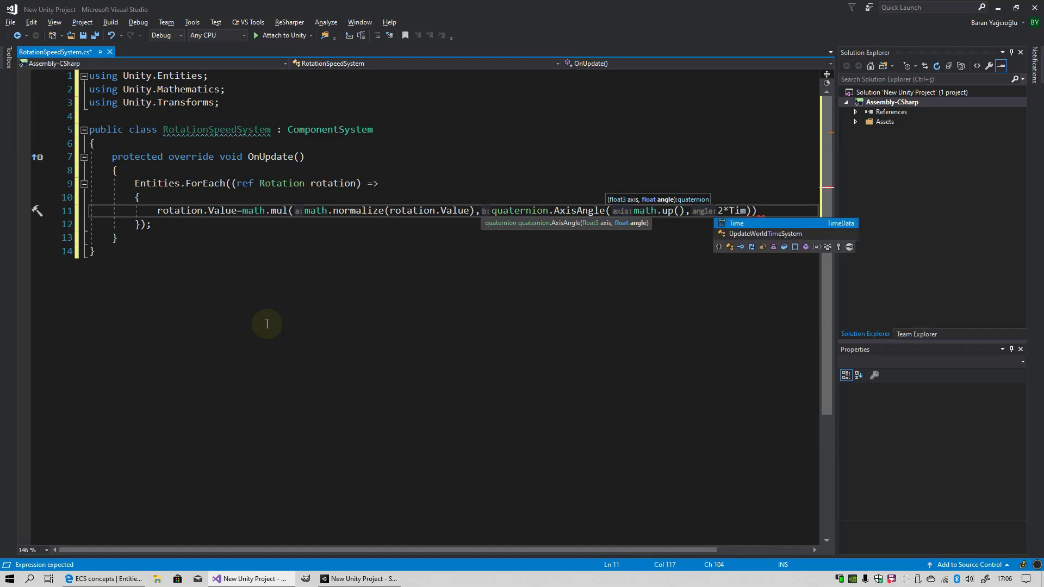
type("))")
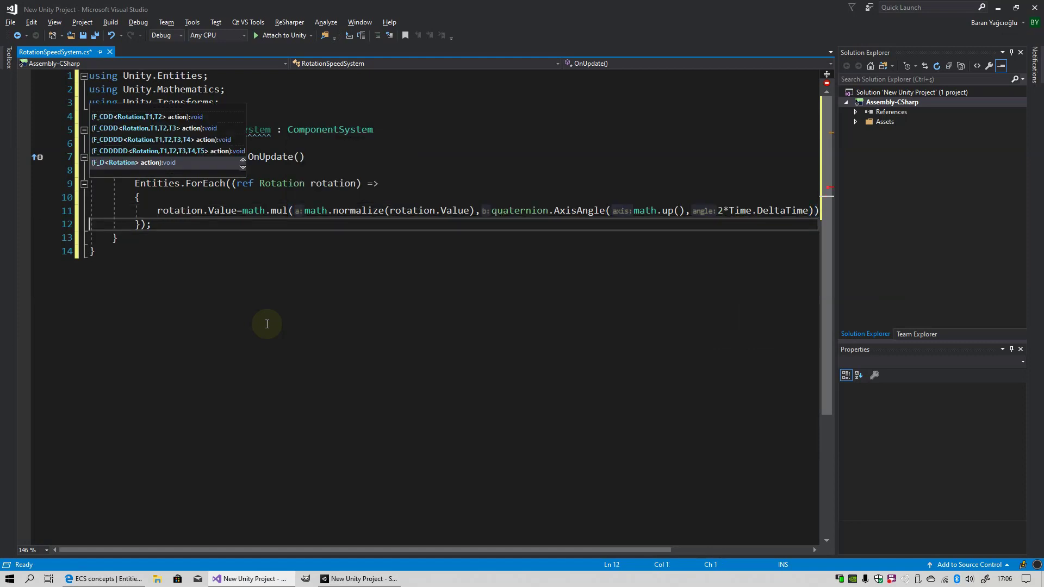
type(";")
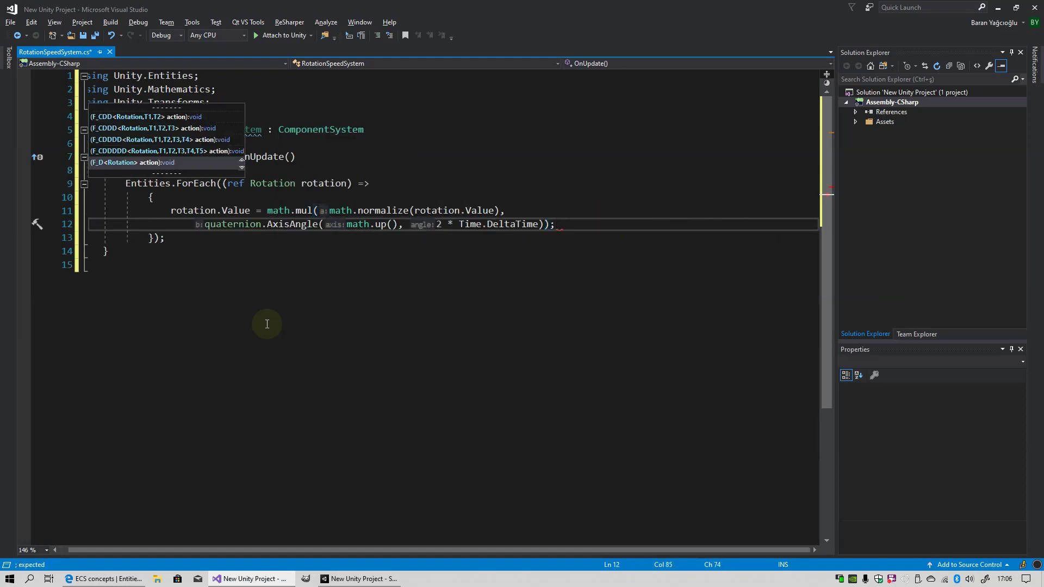
key("Down")
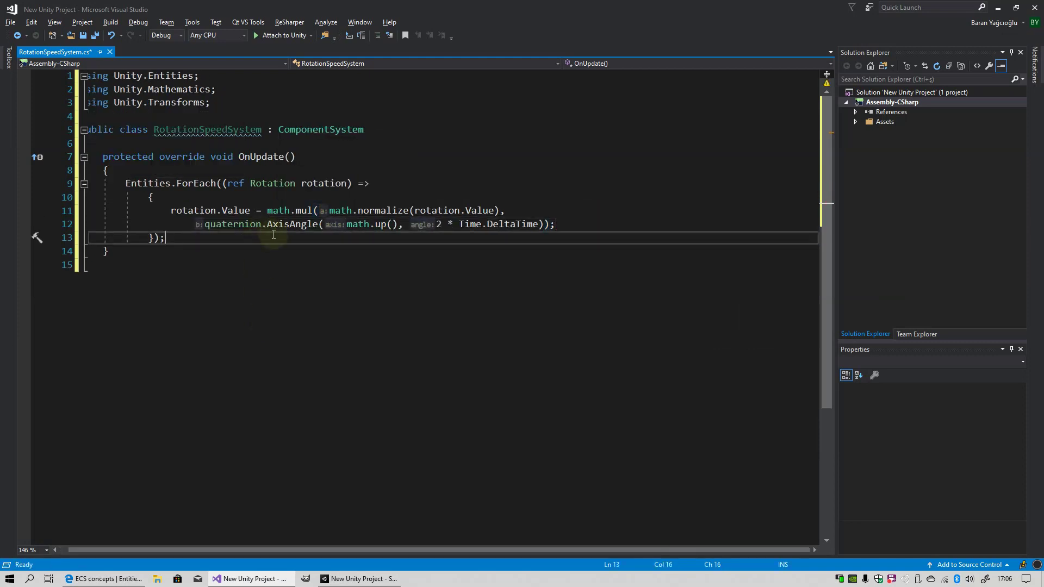
Step: Review the class declaration, ComponentSystem base and OnUpdate body, then save RotationSpeedSystem.cs
mouse_move(313, 130)
left_click_drag(152, 130, 264, 122)
left_click(263, 123)
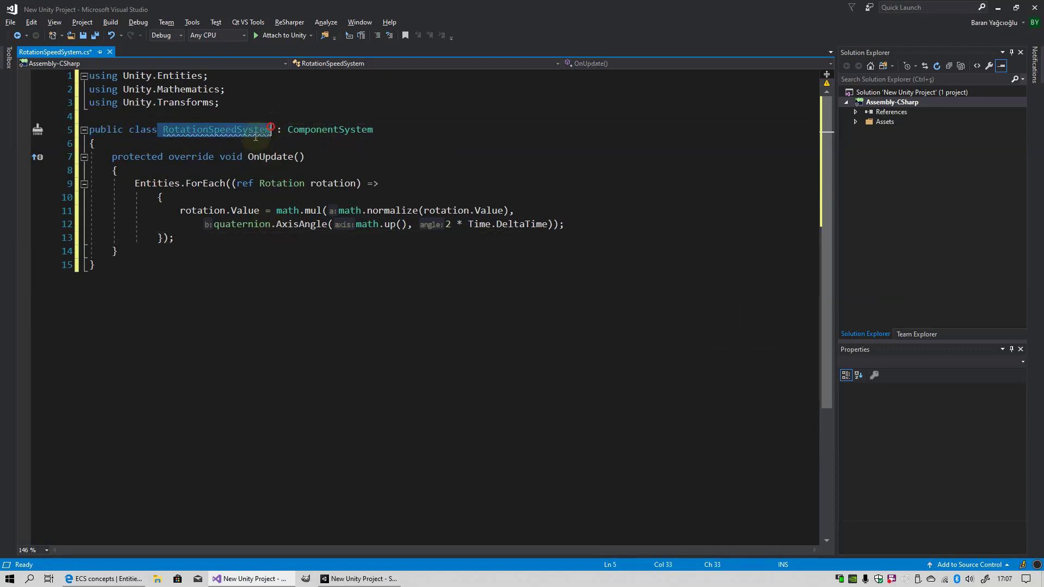
left_click_drag(130, 130, 141, 129)
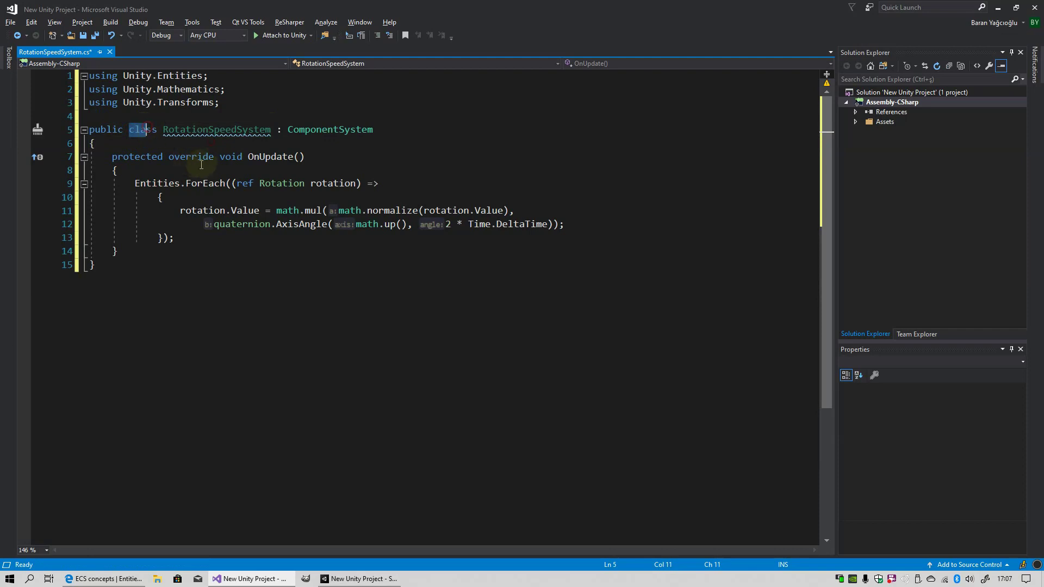
left_click(142, 197)
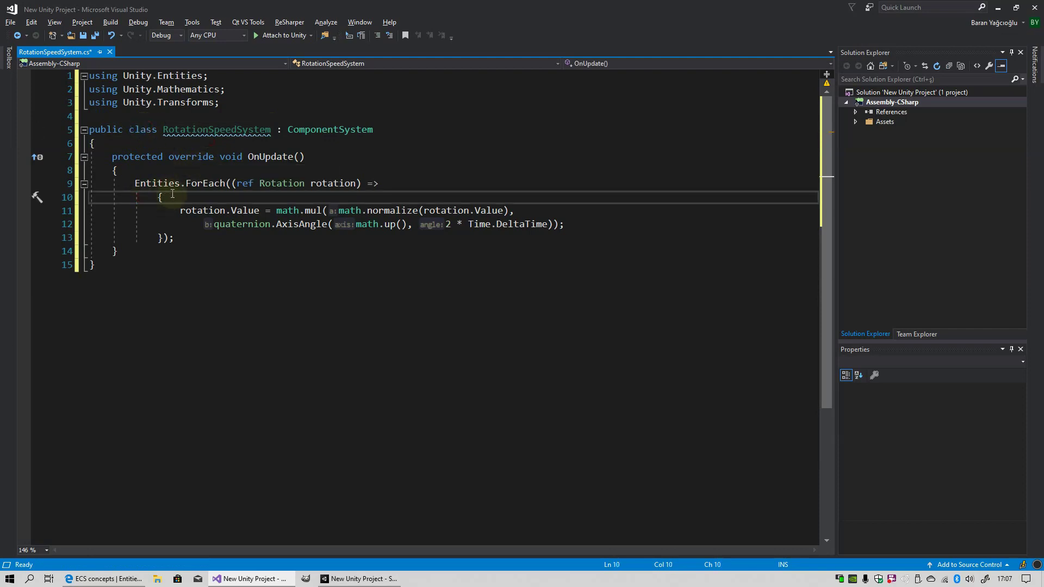
left_click(163, 223)
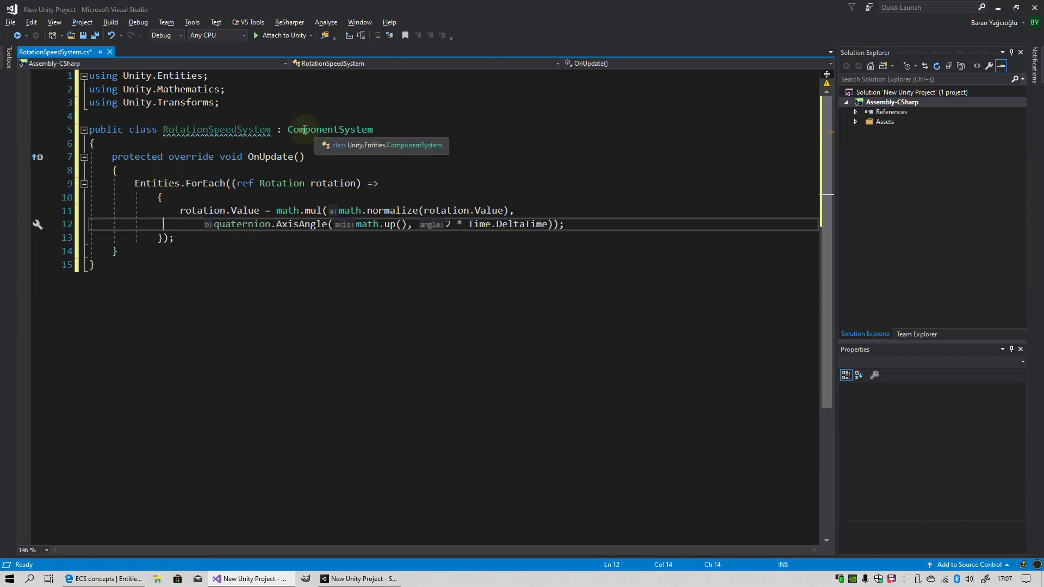
left_click(288, 131)
left_click_drag(301, 131, 373, 131)
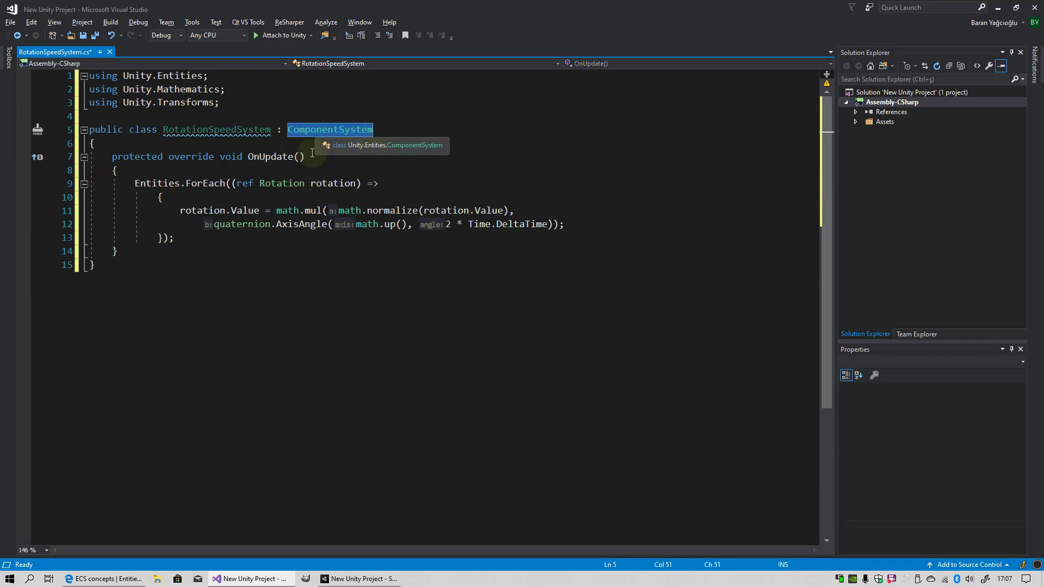
left_click(293, 147)
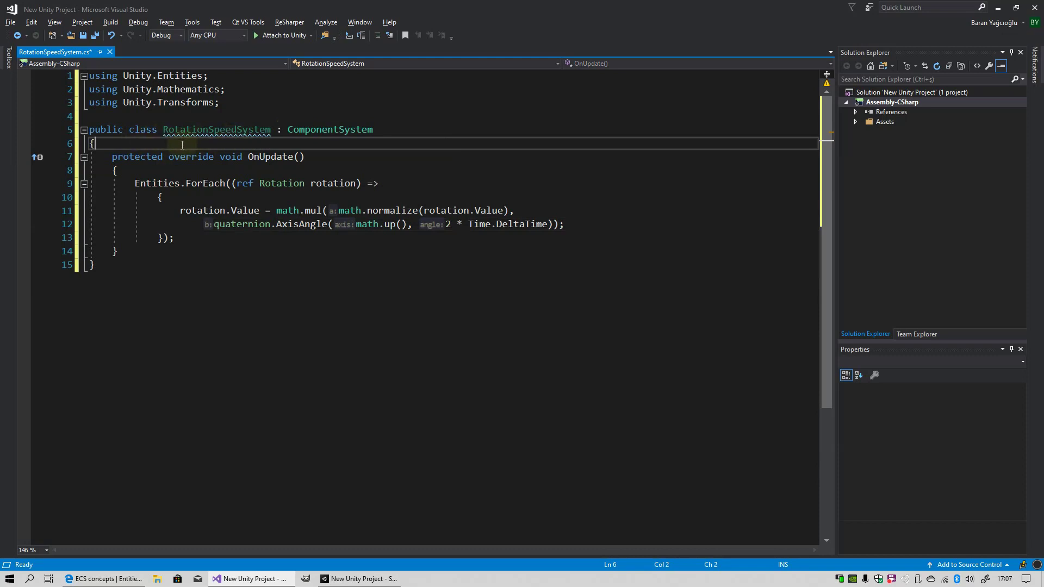
left_click(288, 157)
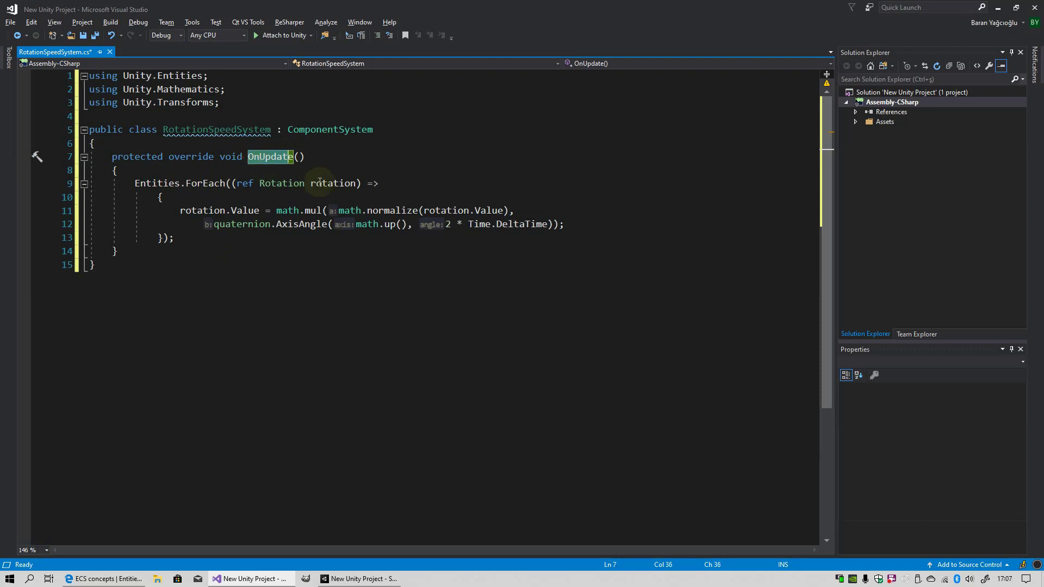
left_click(242, 211)
key("ctrl+s")
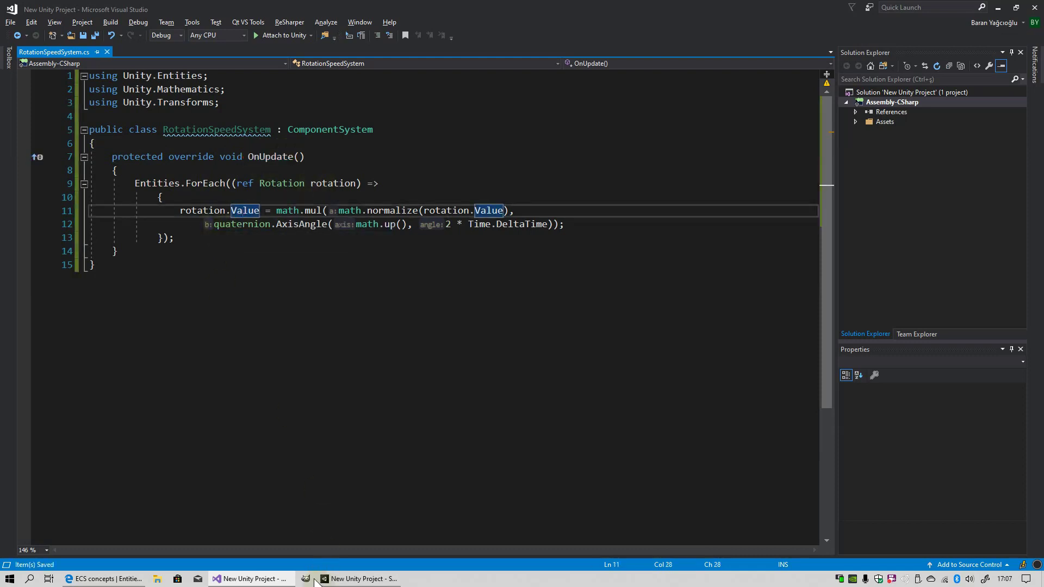
Step: Play-test the rotating cube in Unity, then go to the AxisAngle factor 2 to make it 20
left_click(359, 578)
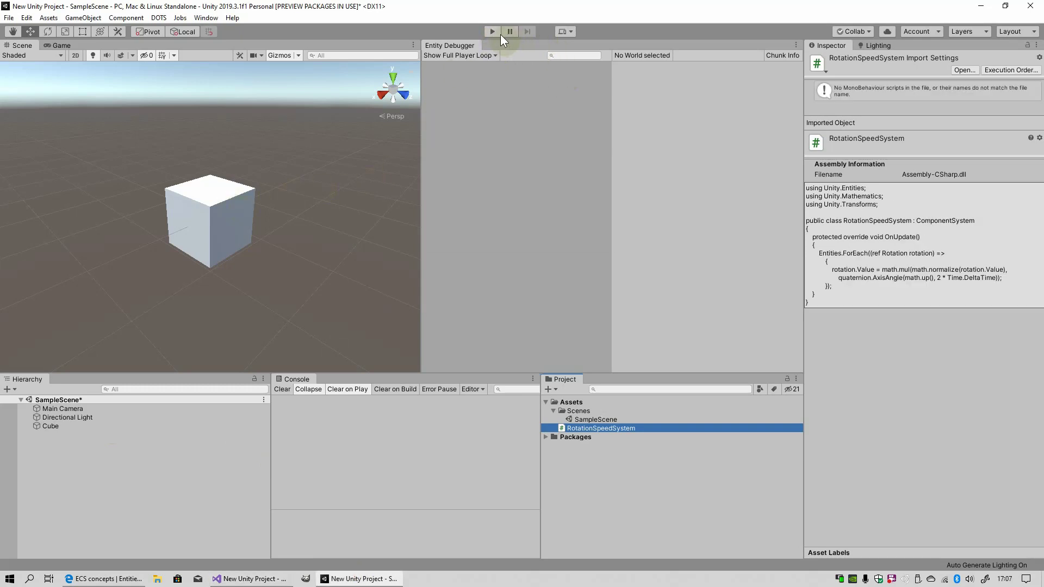
left_click(498, 32)
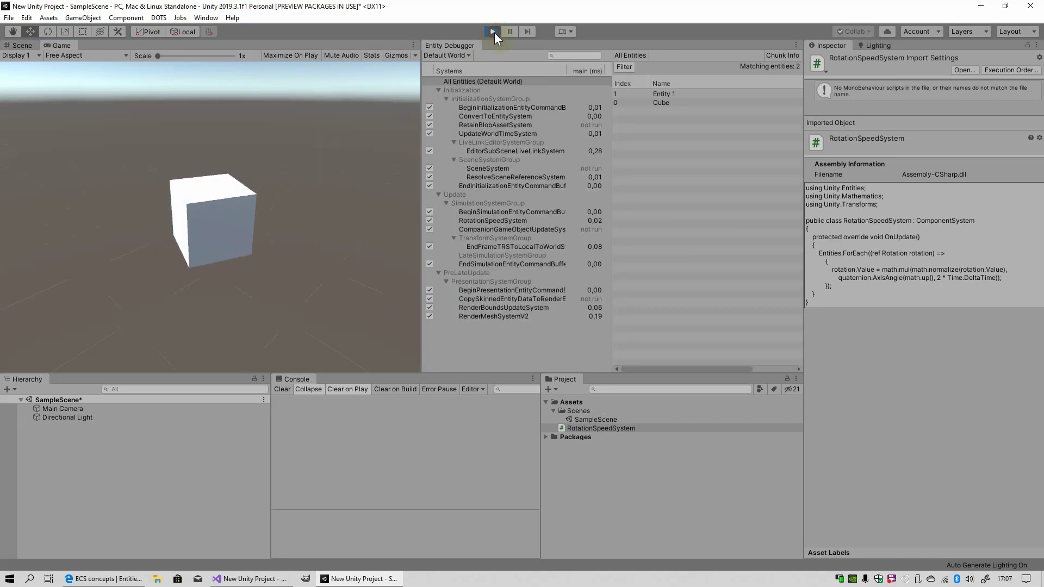
left_click(494, 33)
left_click(250, 578)
left_click(451, 226)
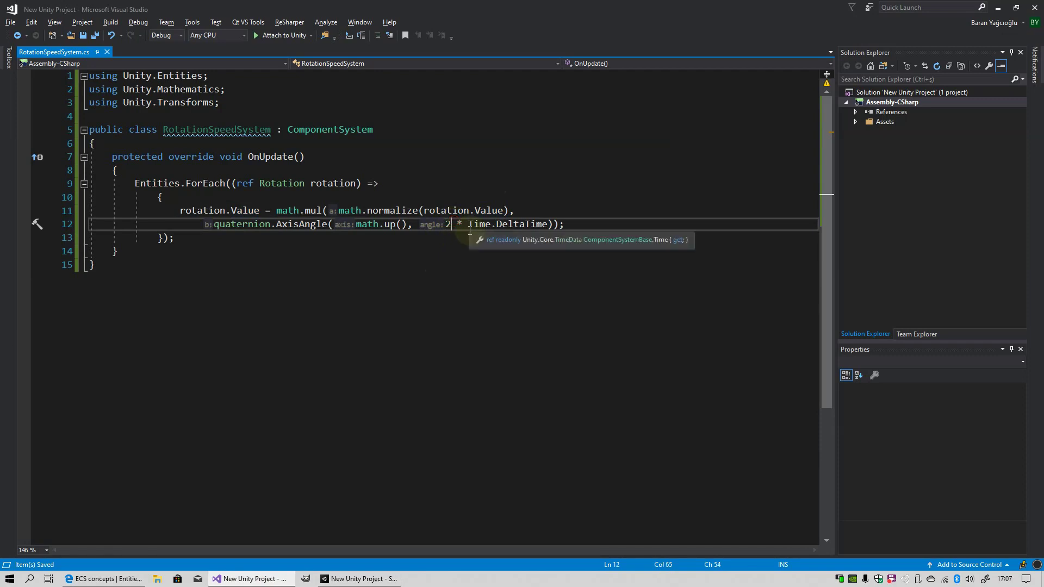
Step: Play-test the faster cube, then replay with Cube selected to inspect its entity components
left_click(364, 578)
key("ctrl+p")
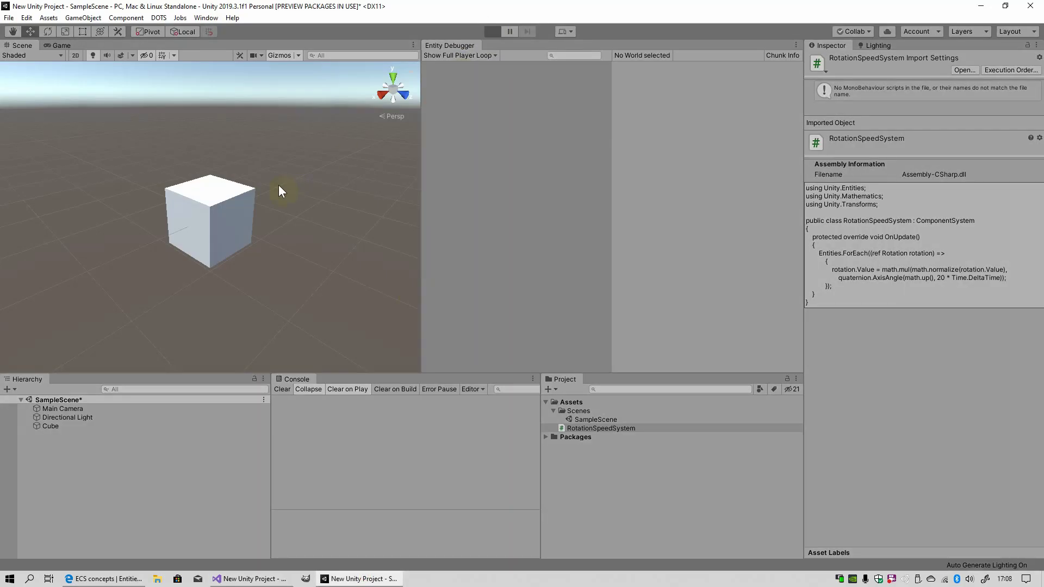
left_click(491, 32)
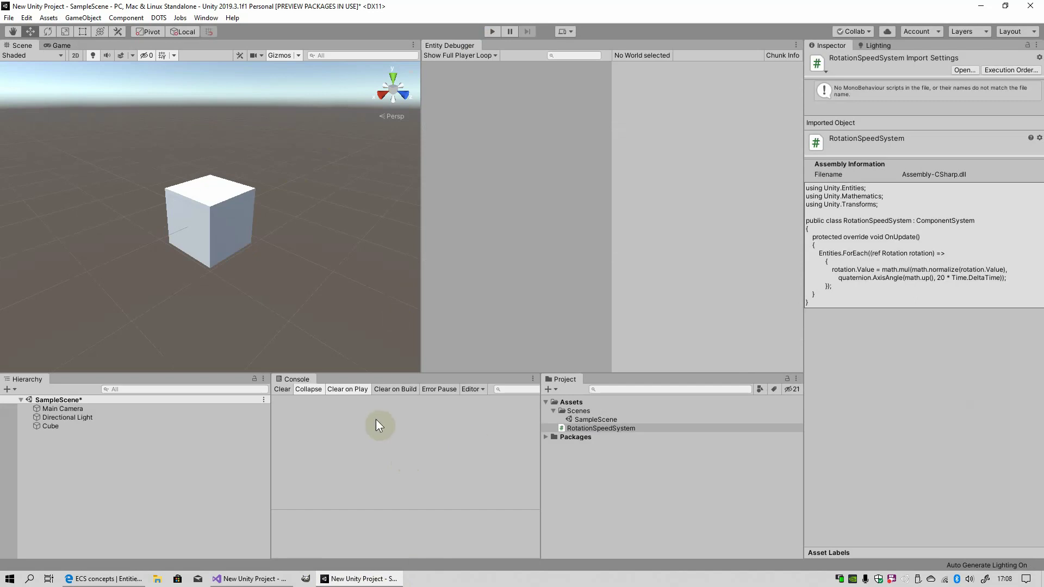
left_click(105, 426)
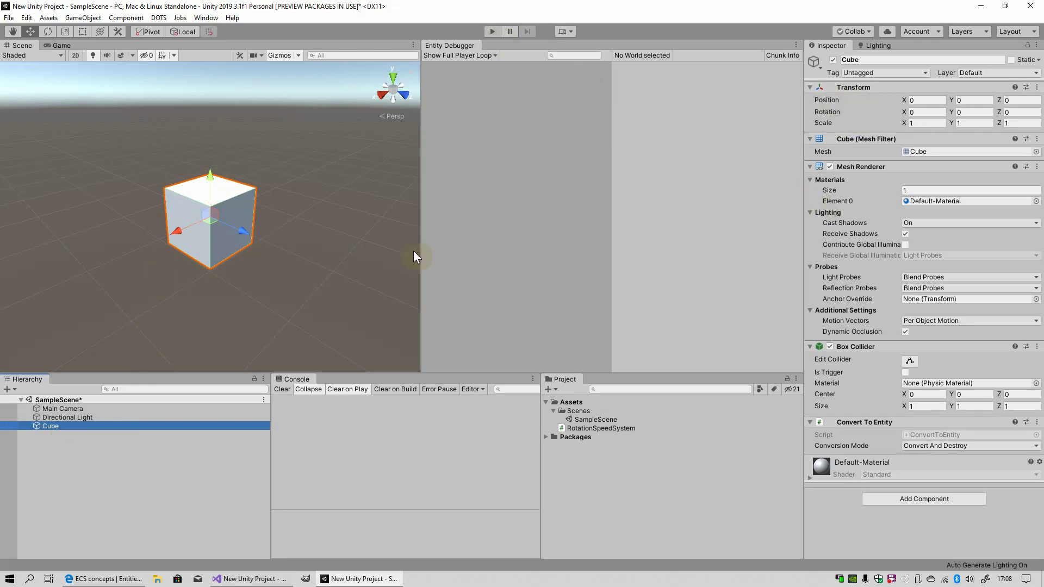
key("ctrl+p")
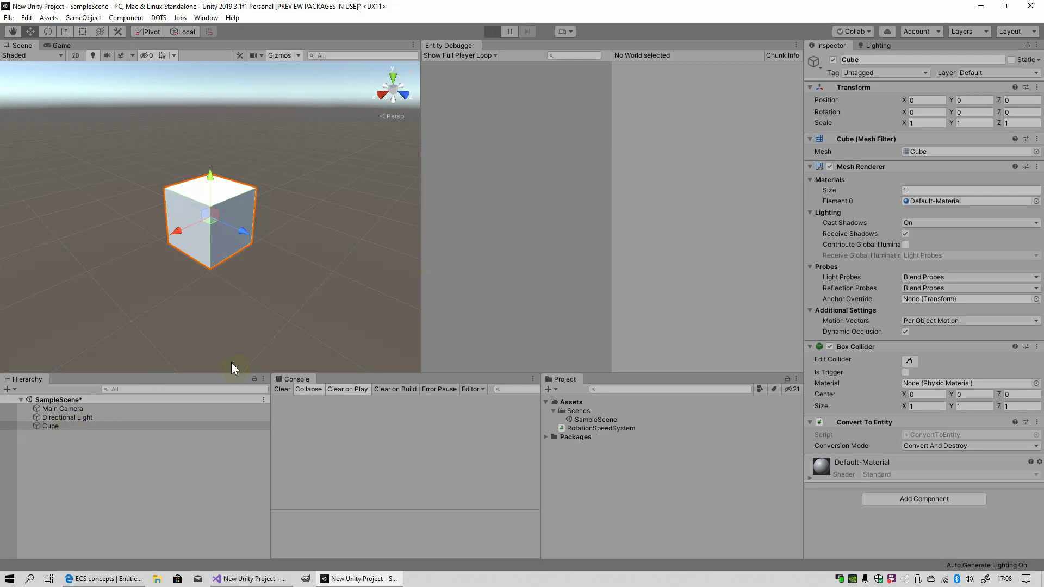
left_click(667, 103)
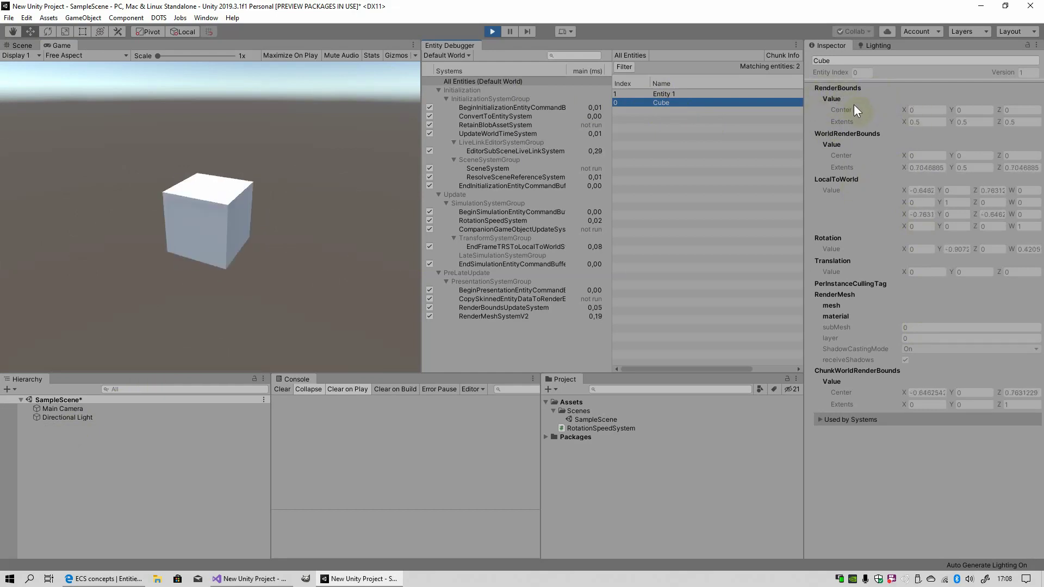
left_click(492, 31)
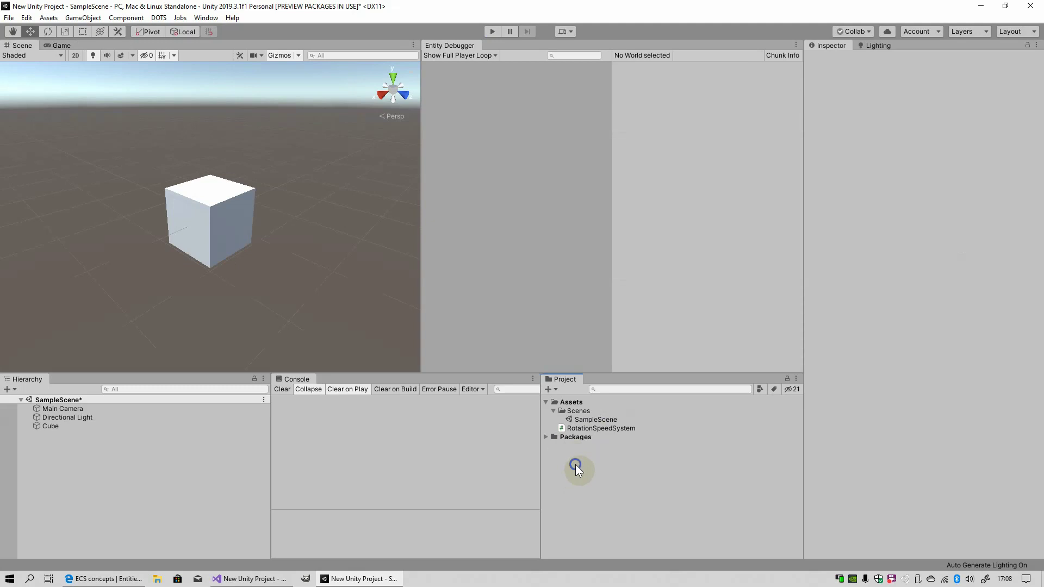
Step: Add a C# script named RotationSpeed to Assets via Create > C# Script and open it in Visual Studio
right_click(575, 464)
mouse_move(625, 182)
left_click(762, 159)
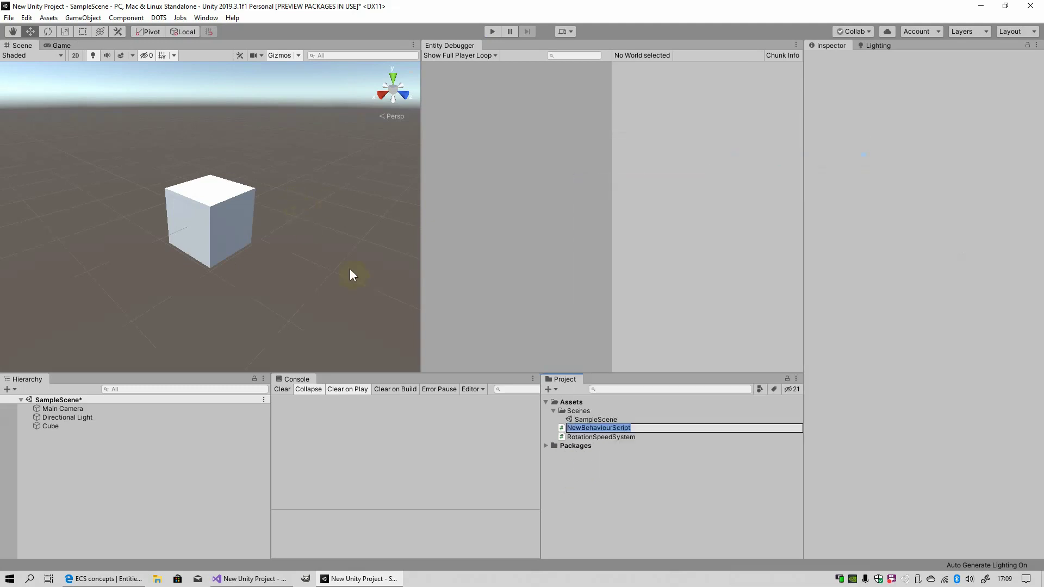
type("Ro")
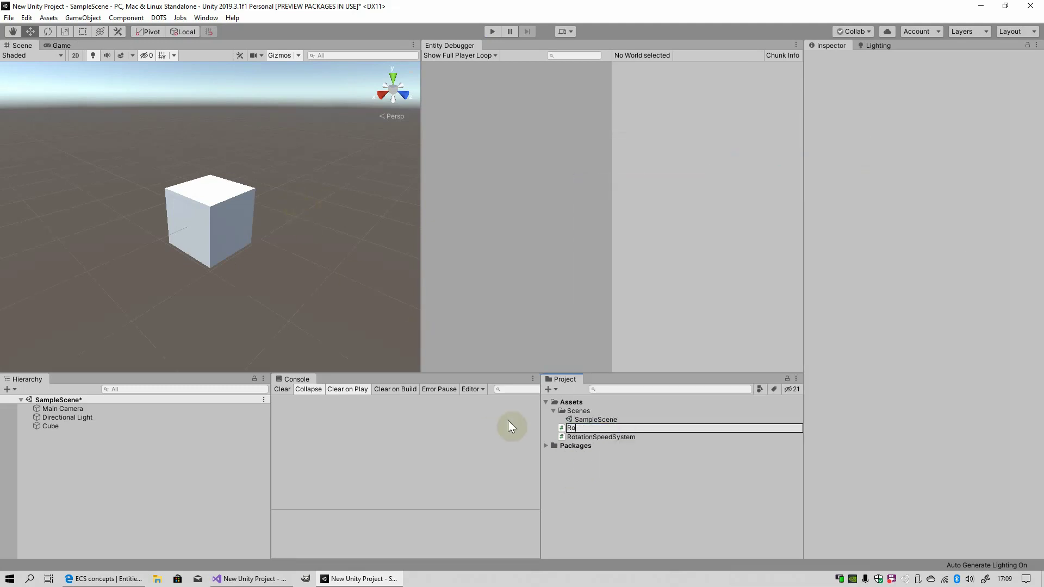
type("tation")
type("Speed")
key("Return")
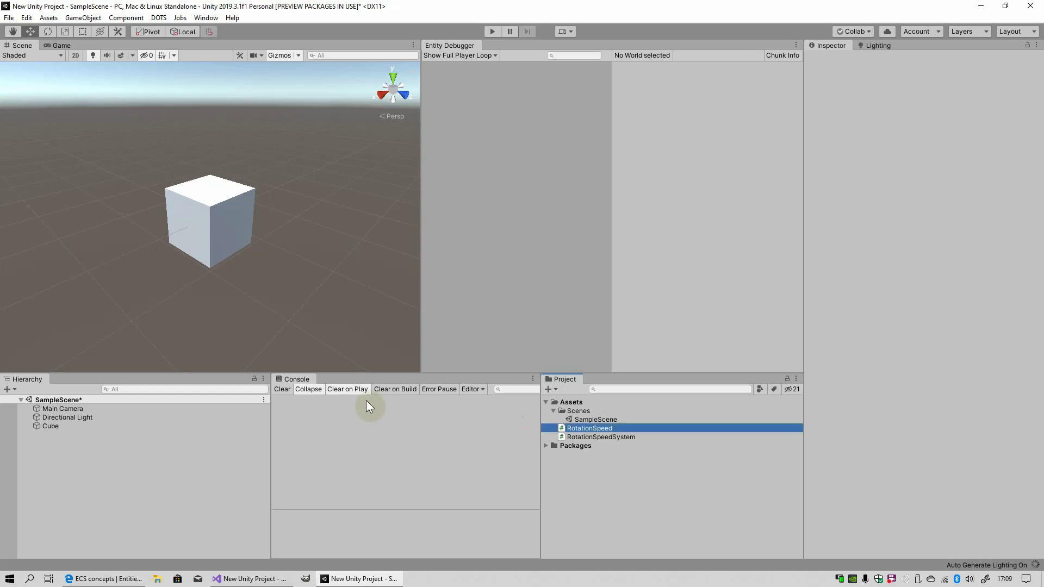
key("Return")
Step: Replace the RotationSpeed template with 'using Unity.Entities;' and begin a public struct
key("ctrl+a")
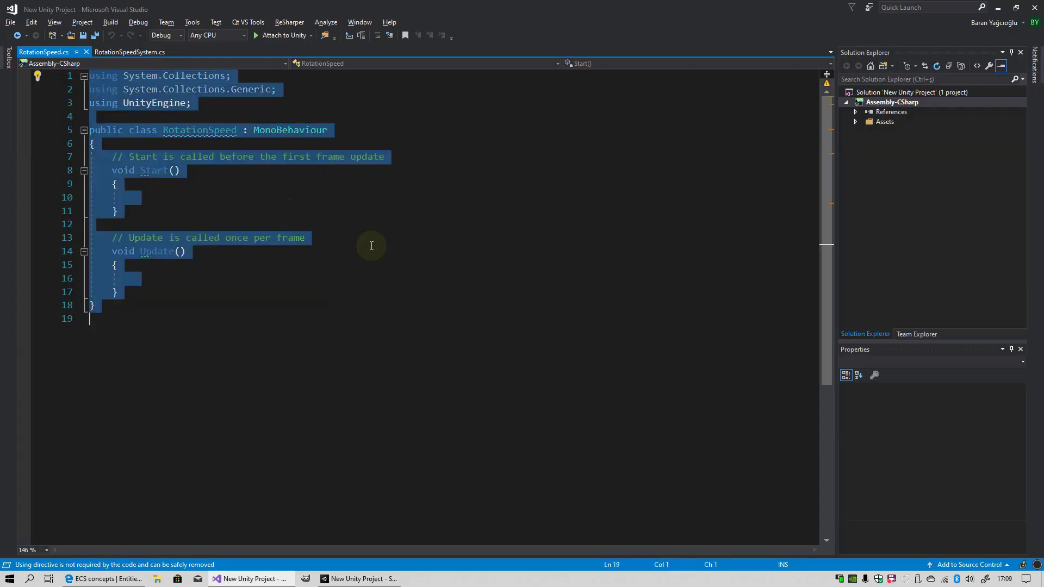
type("using")
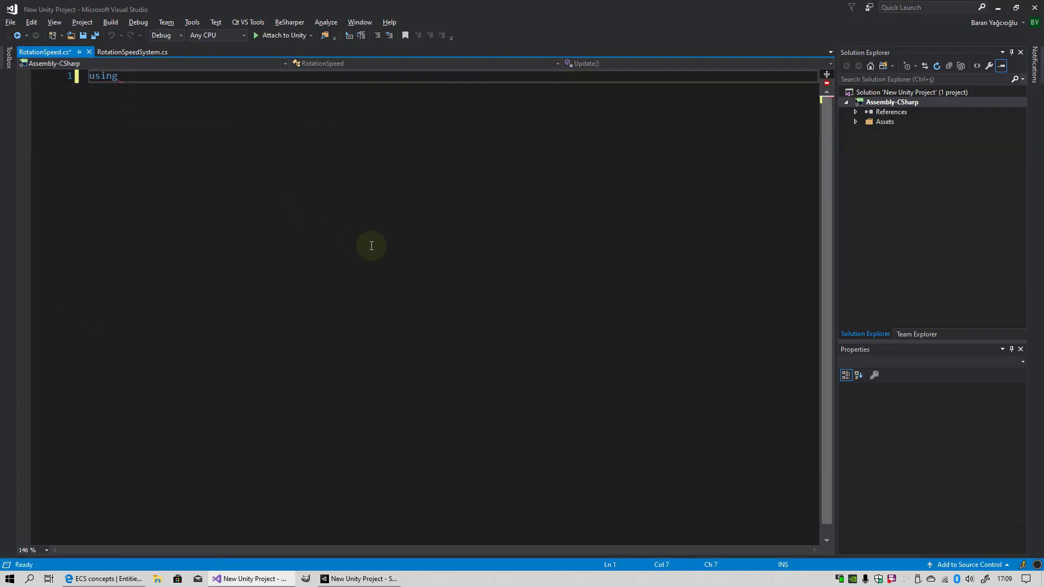
type(" Unity.E")
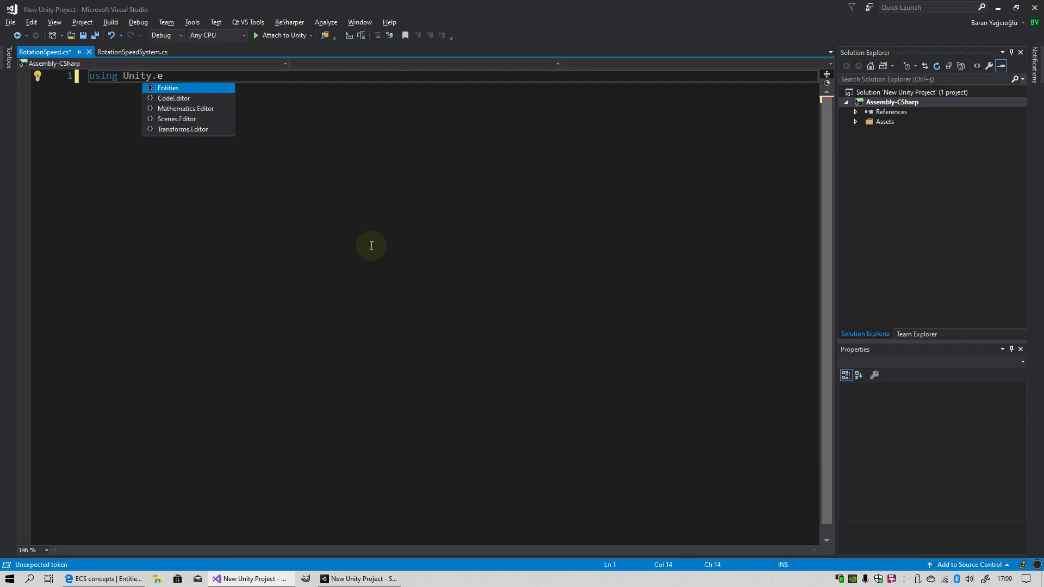
key("Tab")
key("Return")
key("Return")
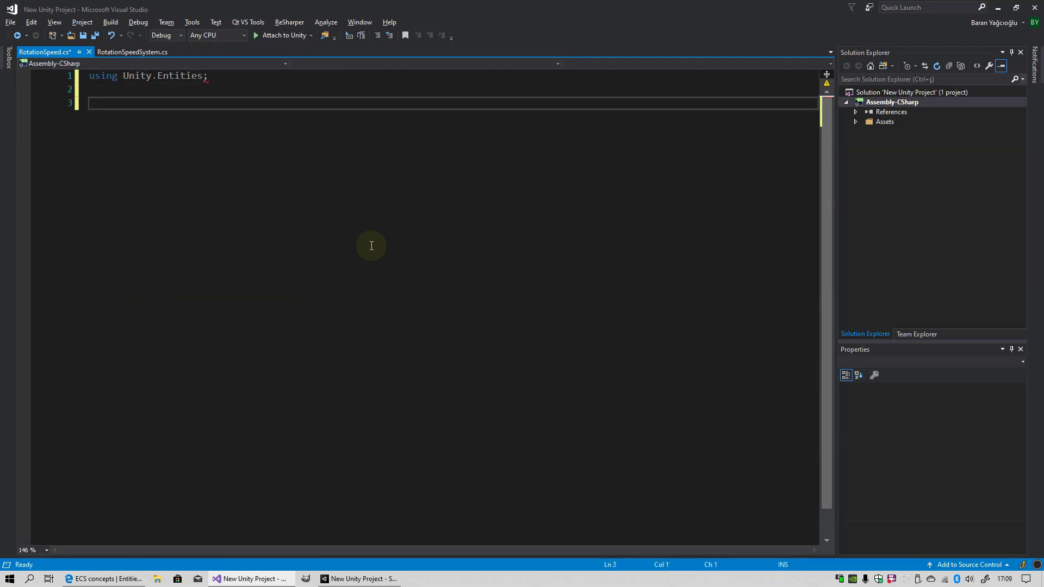
type("publ")
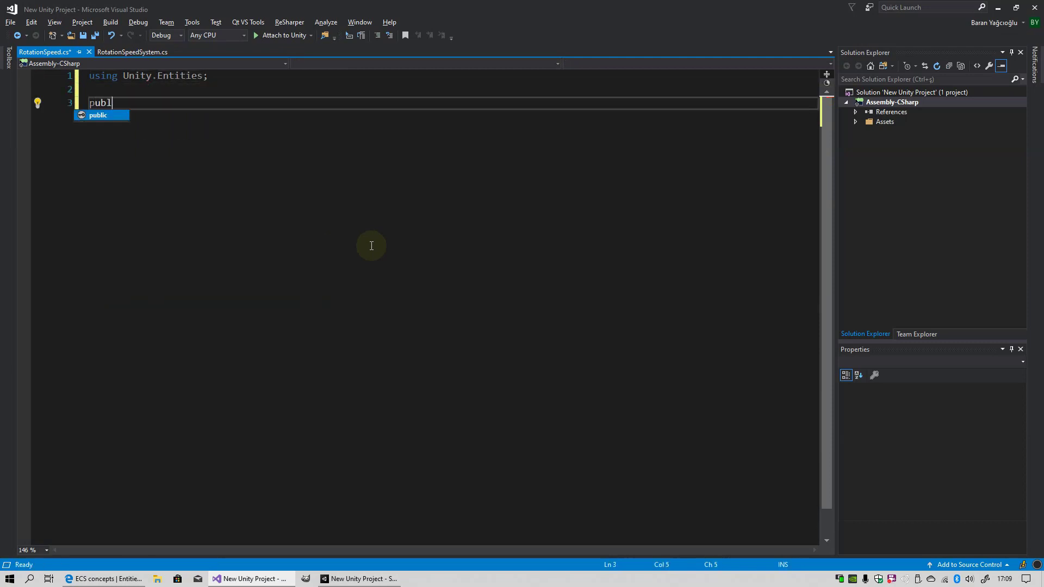
type("ic struct Rotation")
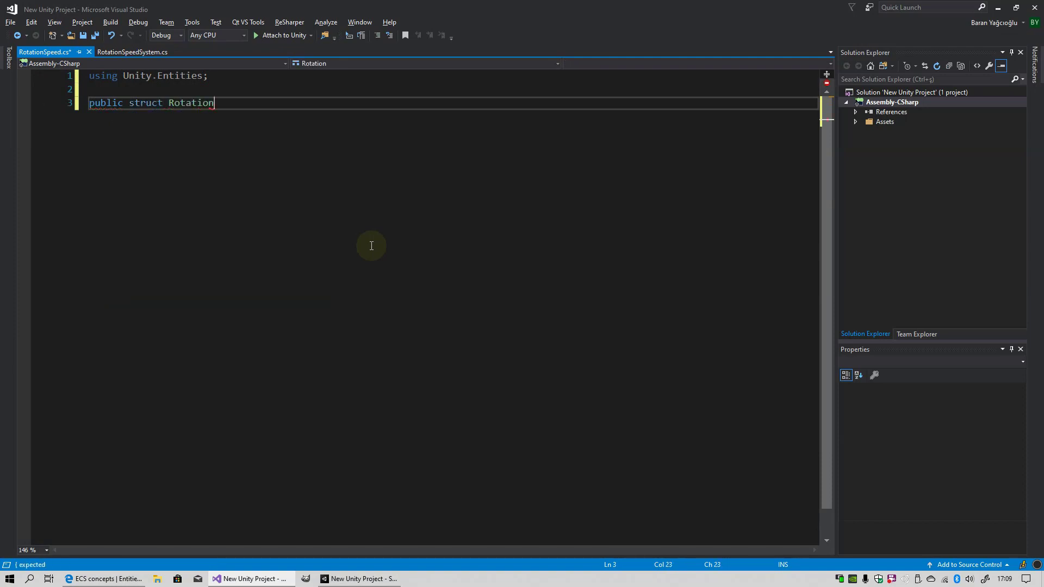
Step: In RotationSpeedSystem.cs, add 'ref RotationSpeed rotationSpeed' as a second ForEach lambda parameter
left_click(123, 52)
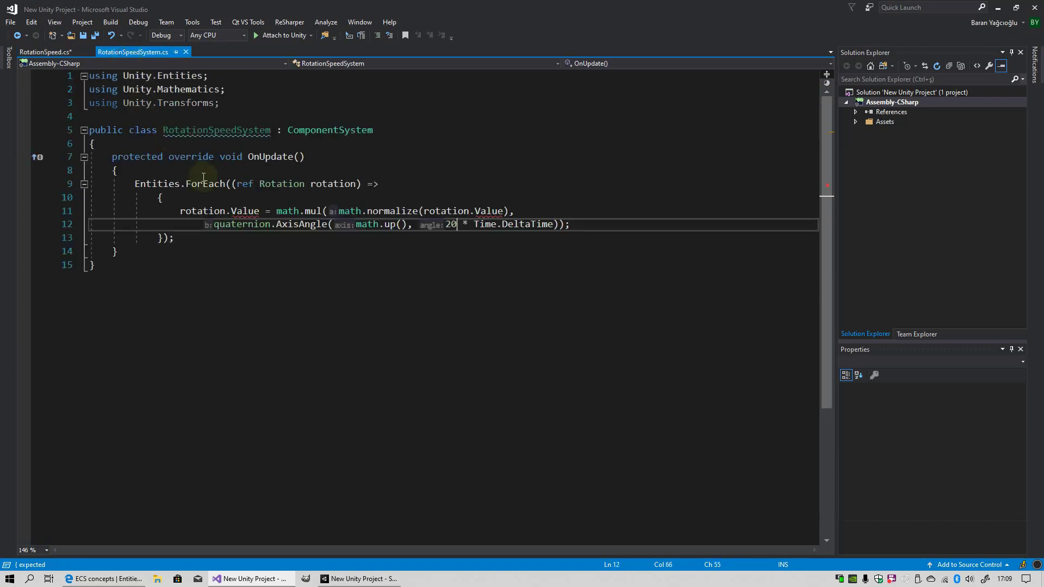
left_click(260, 184)
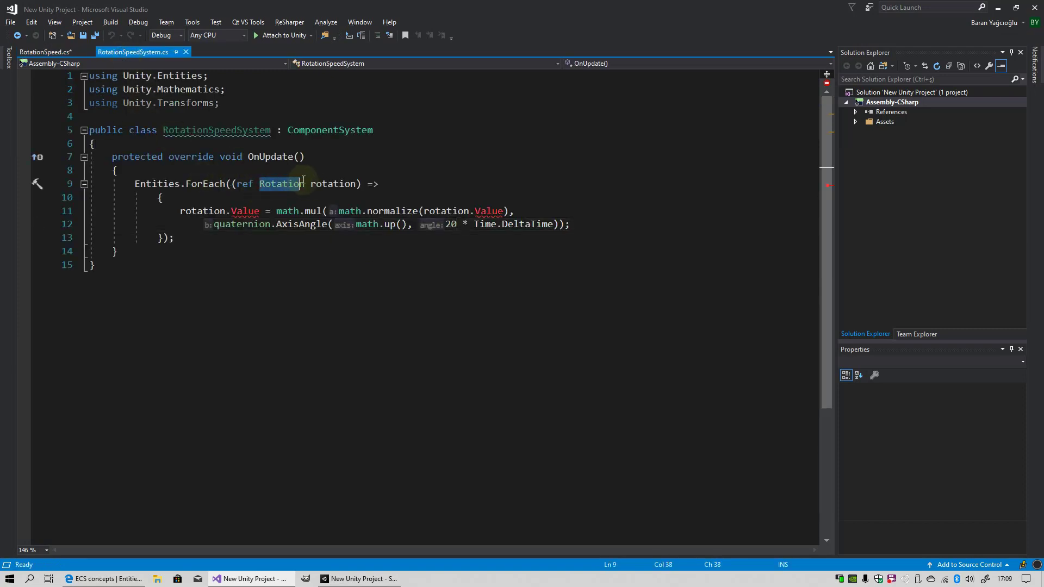
double_click(301, 185)
left_click(357, 185)
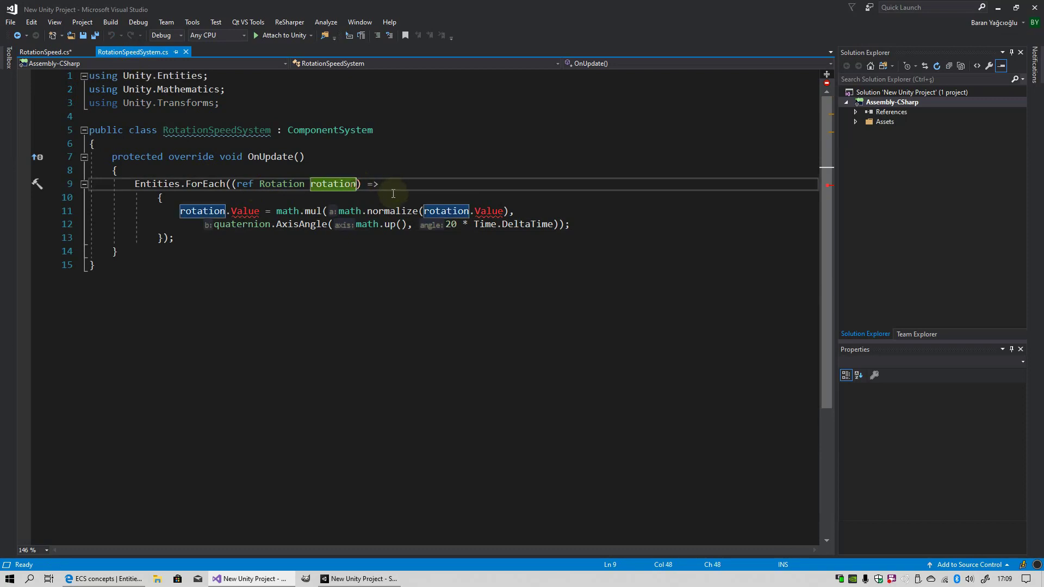
type(", ref ")
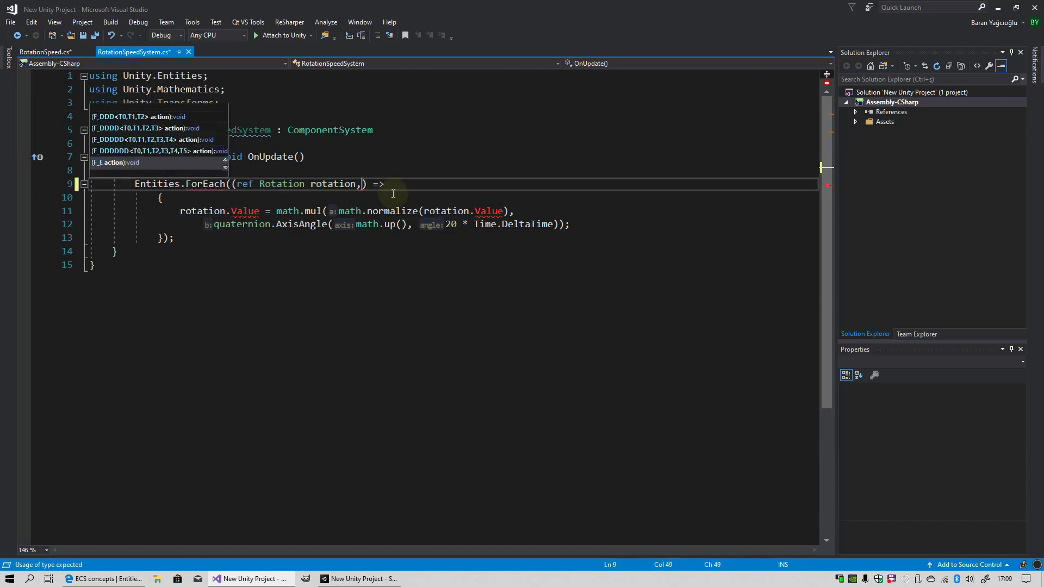
type("RotationSpeed")
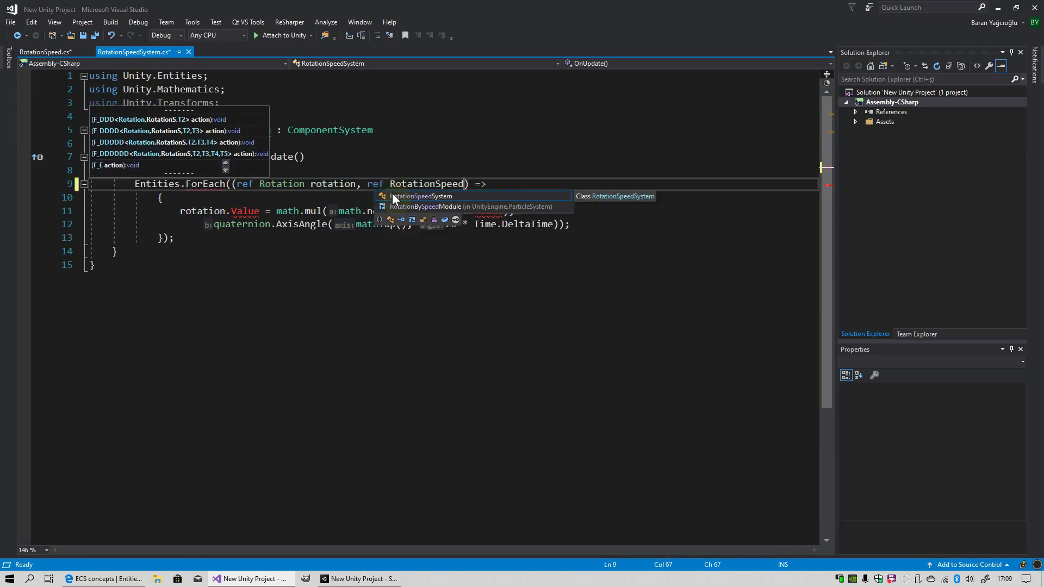
type(" rotation")
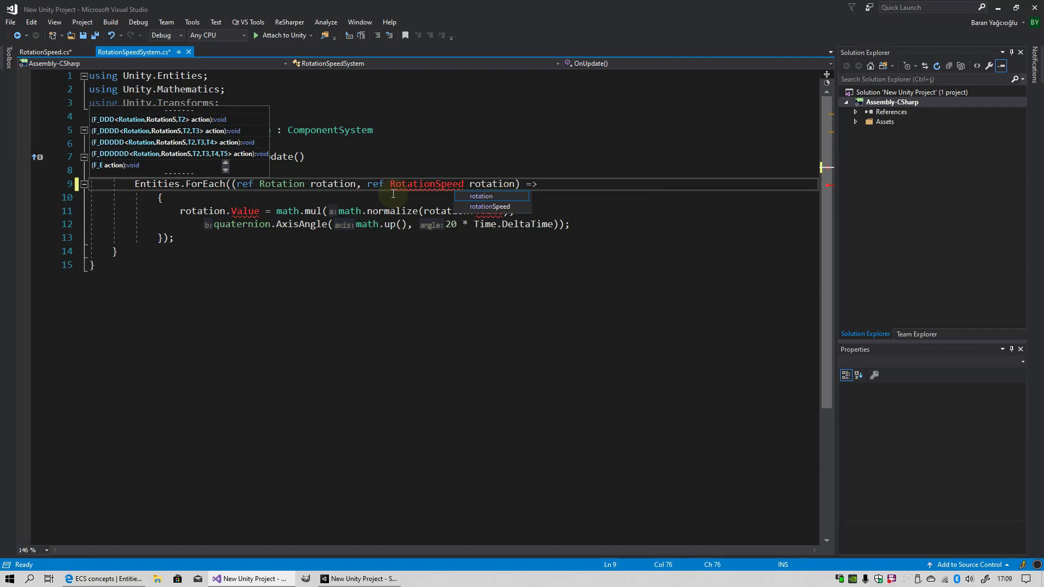
key("Down")
key("Return")
left_click(407, 184)
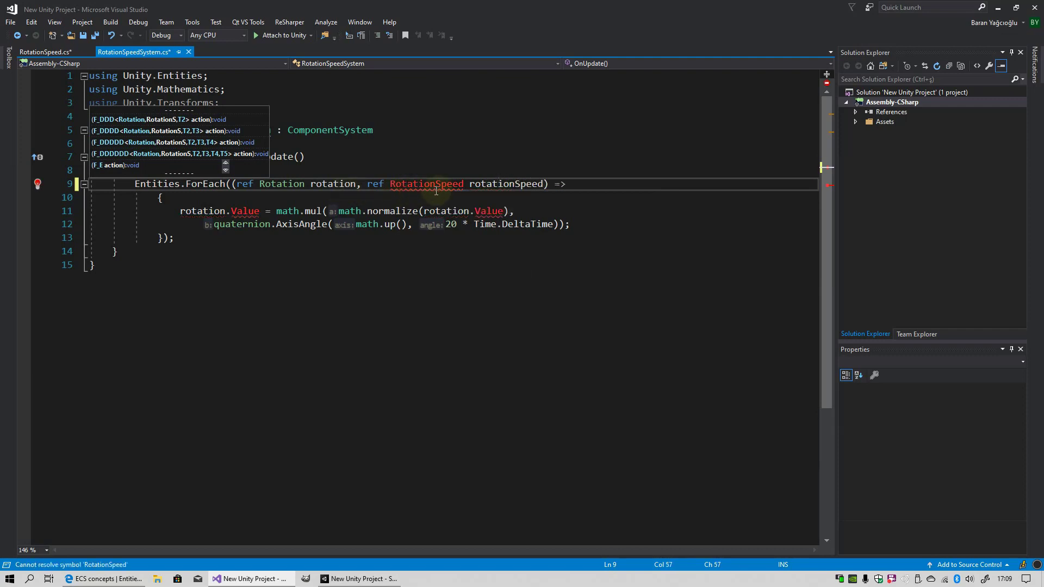
left_click(40, 53)
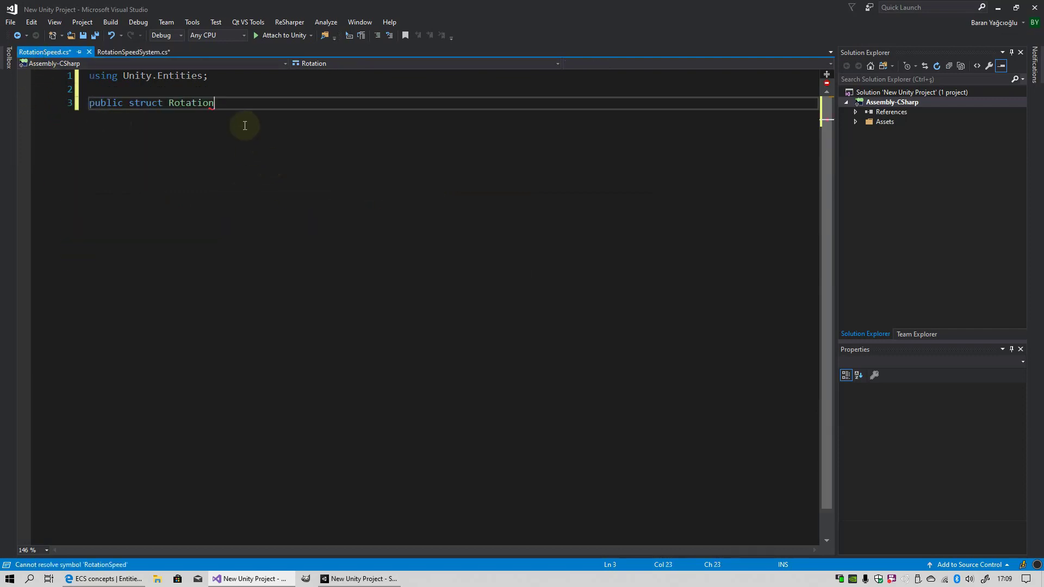
Step: Define 'RotationSpeed : IComponentData' with a 'public float RadiansPerSecond;' field and save
type("Speed : ")
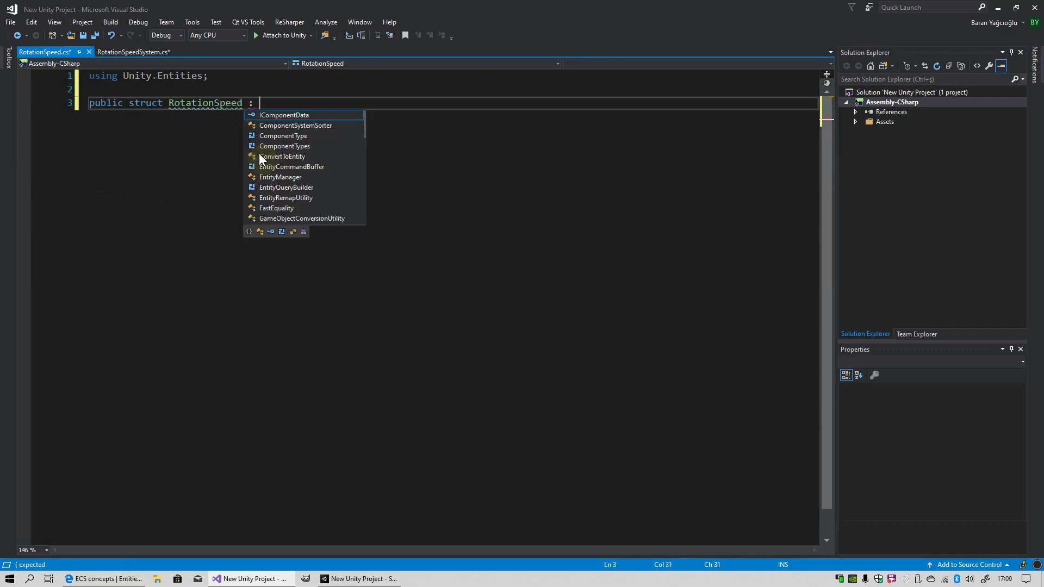
type("I")
key("Tab")
left_click(260, 153)
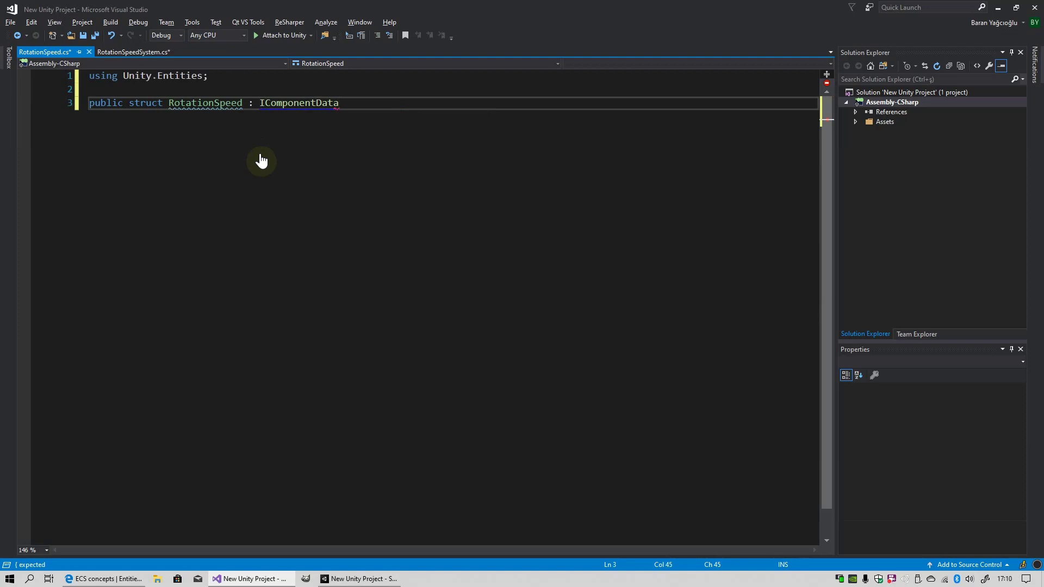
type("{")
key("Return")
type("publi")
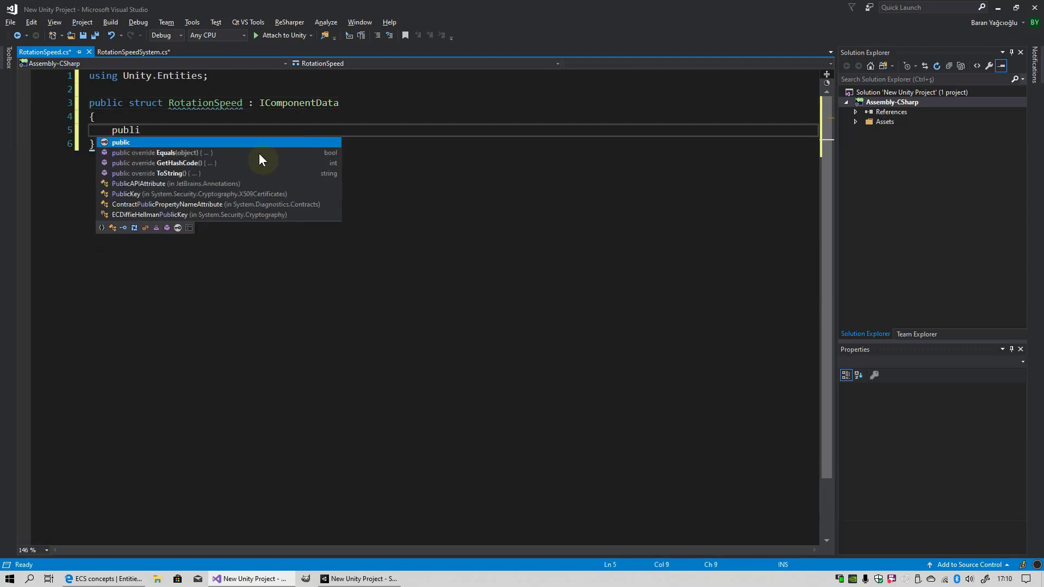
type("c RadiansPerSecond")
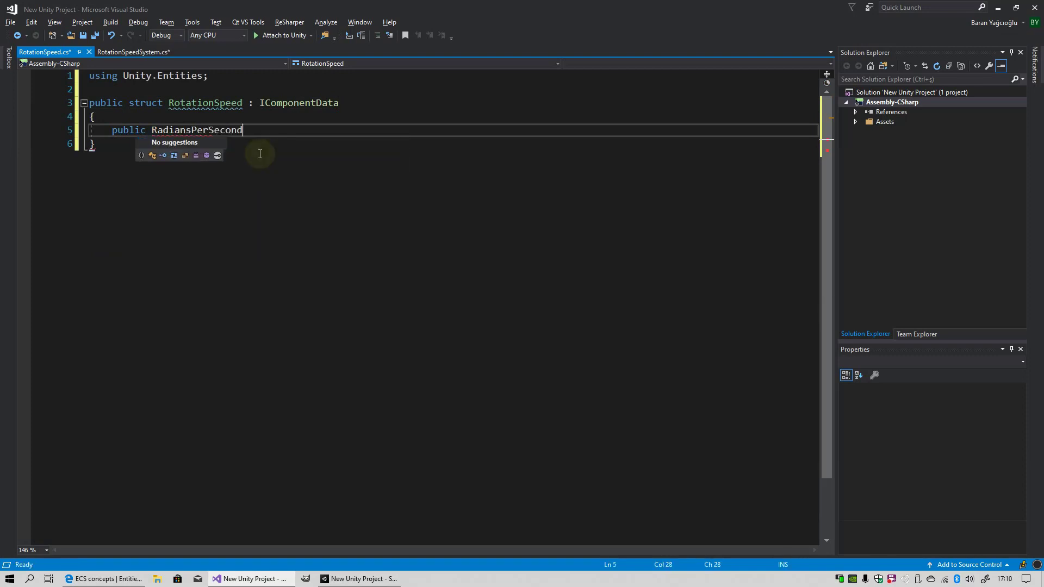
type(";")
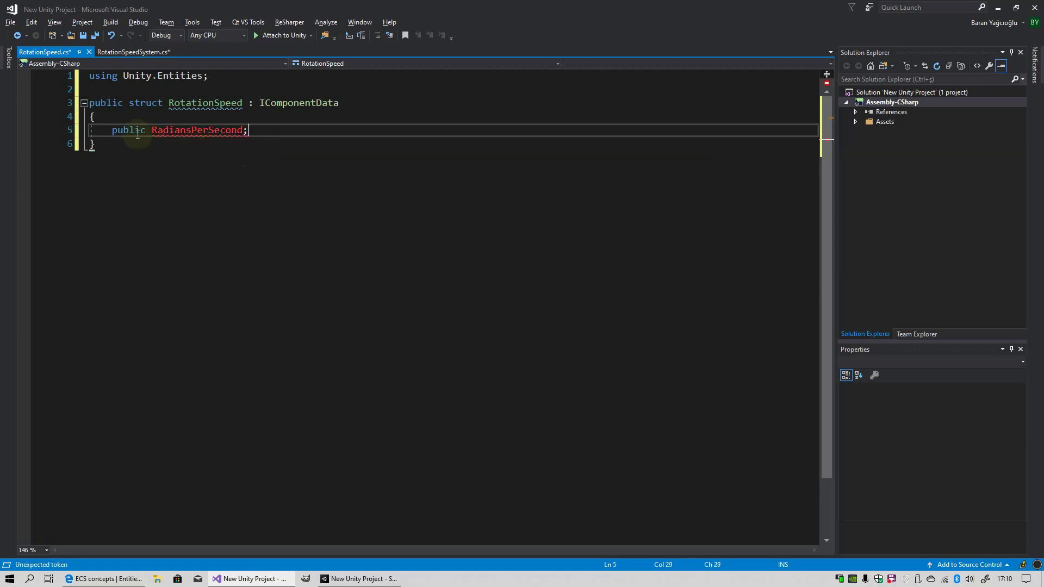
left_click(152, 130)
type("float")
left_click(202, 163)
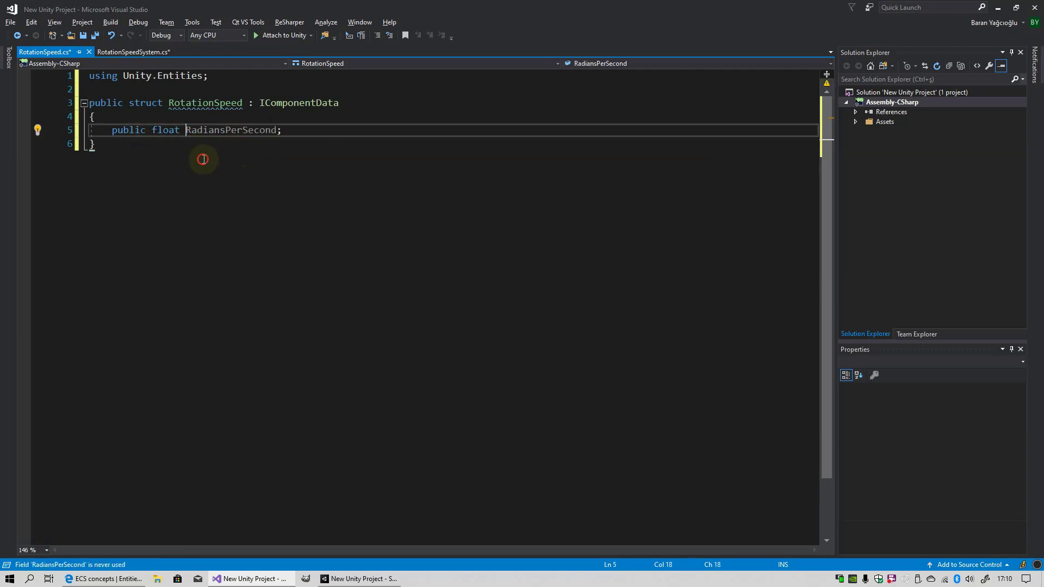
key("ctrl+s")
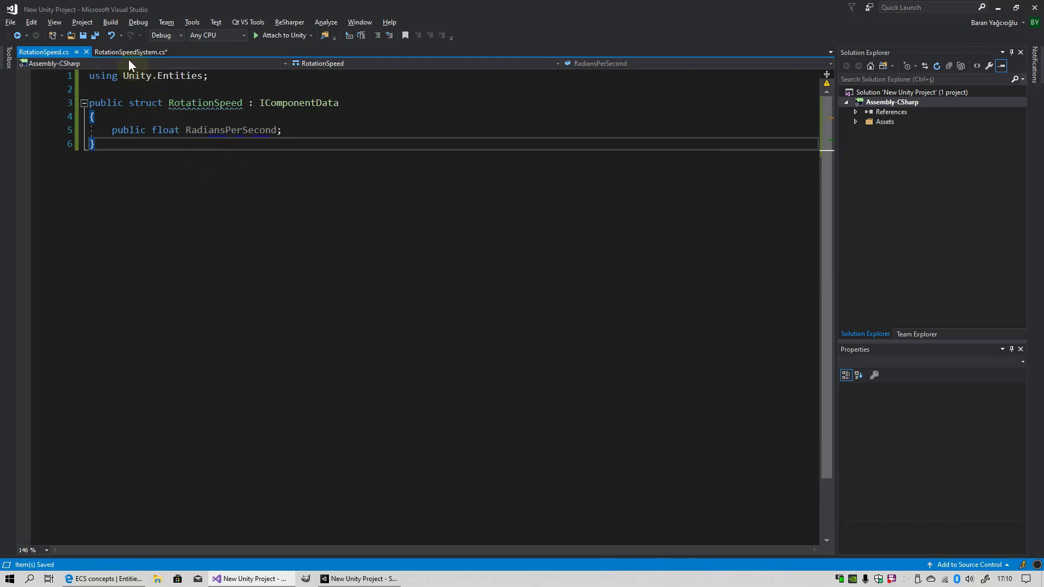
Step: Review the rotation statement and lambda parameters in RotationSpeedSystem.cs
left_click(128, 51)
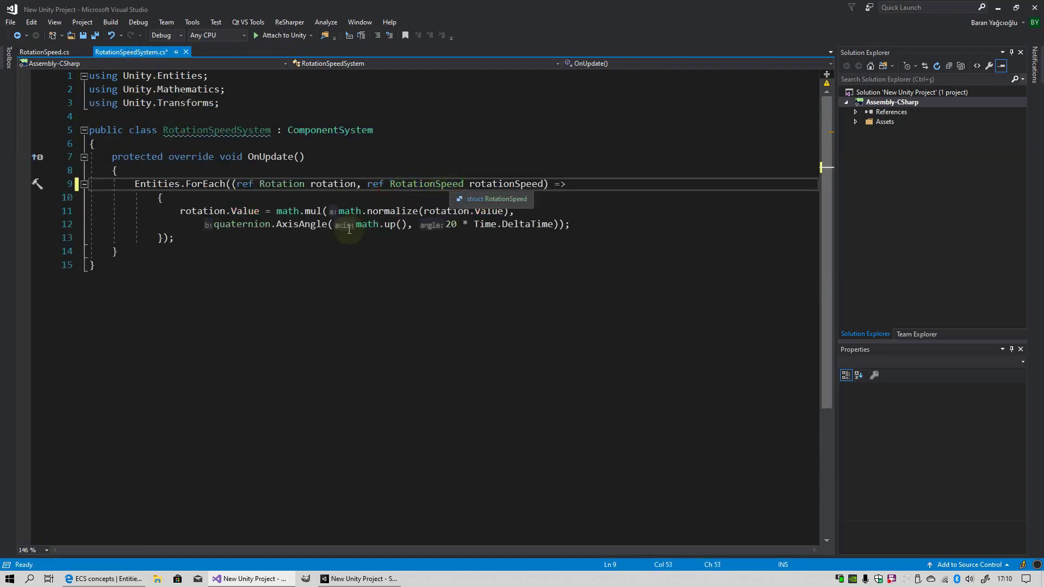
left_click_drag(179, 211, 572, 224)
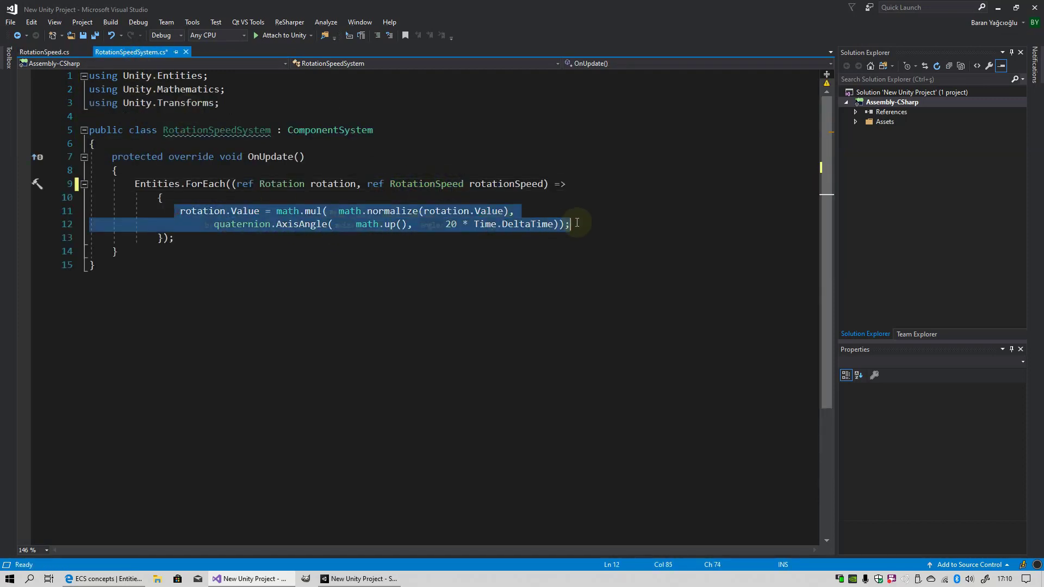
left_click(428, 197)
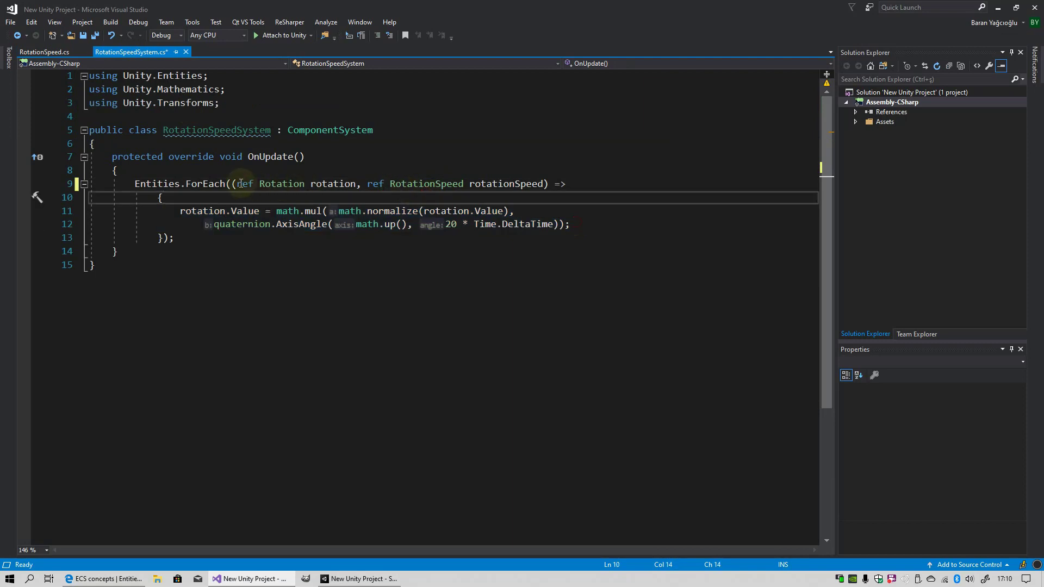
left_click_drag(237, 184, 546, 184)
Step: Point out Entities.ForEach, the RotationSpeed parameter and rotation statement, then save RotationSpeedSystem.cs
left_click(310, 188)
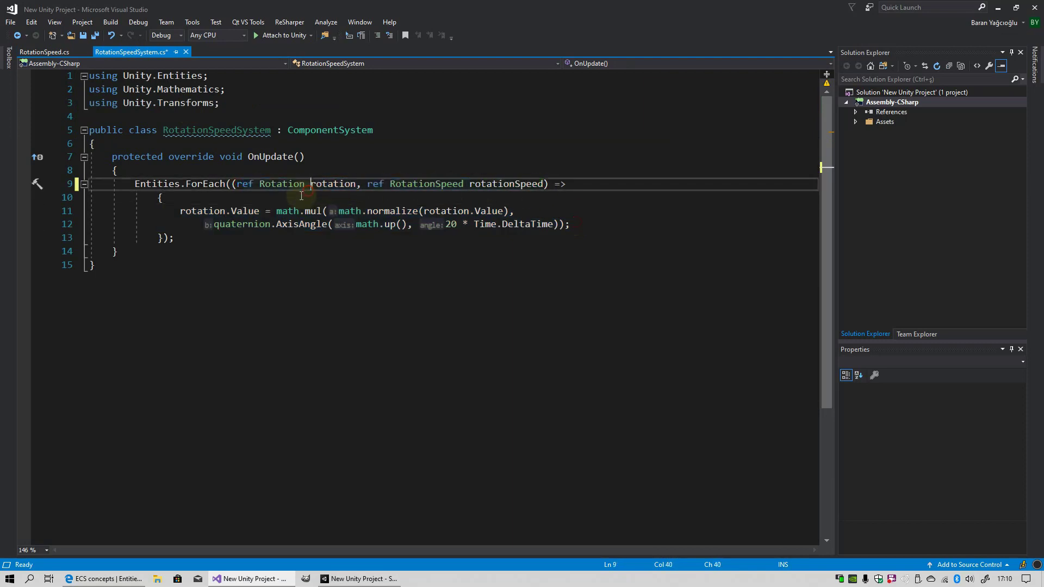
left_click_drag(136, 185, 209, 184)
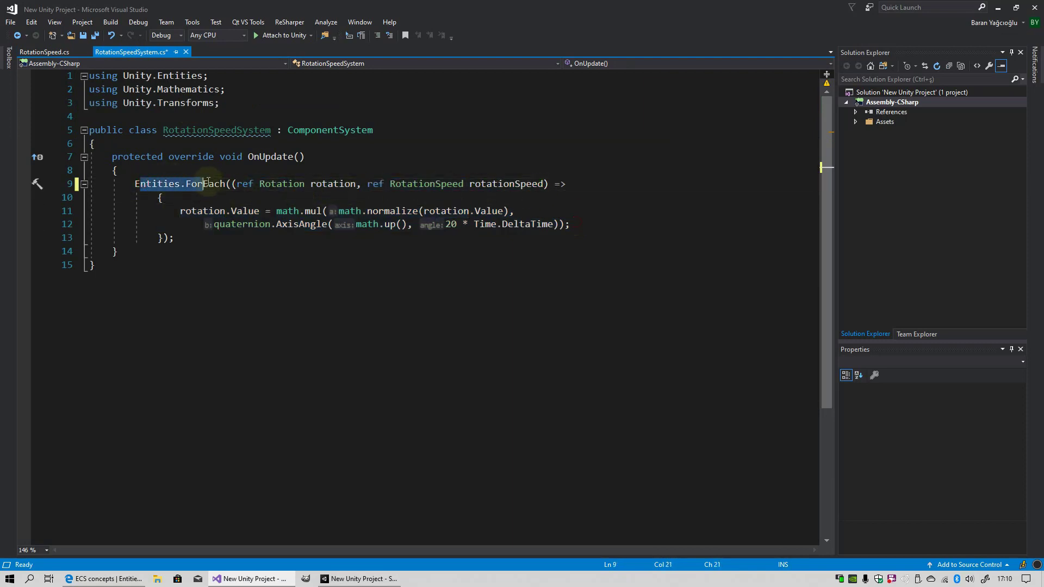
left_click(275, 183)
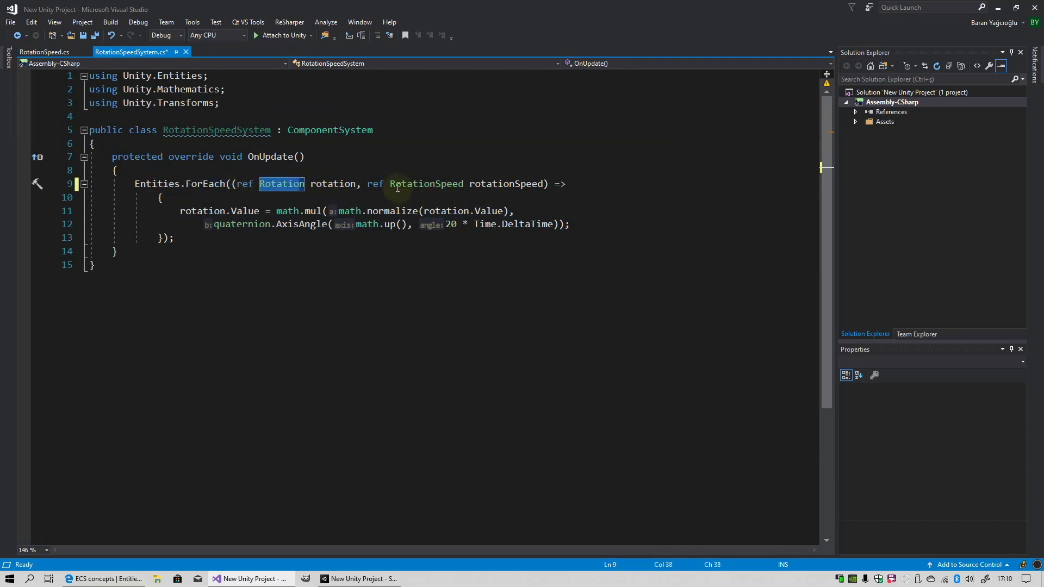
left_click_drag(390, 184, 441, 184)
left_click(424, 184)
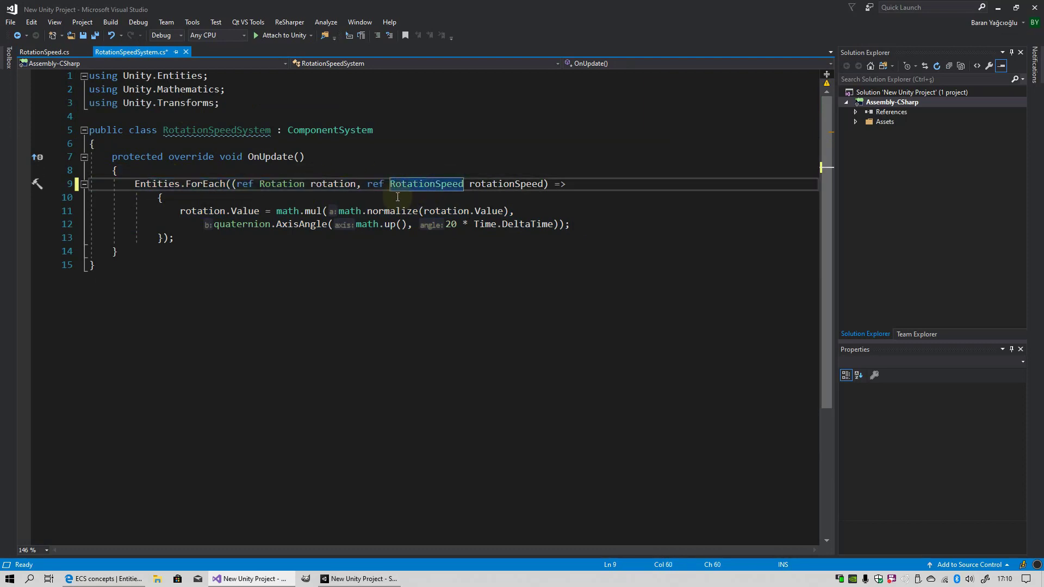
left_click(383, 185)
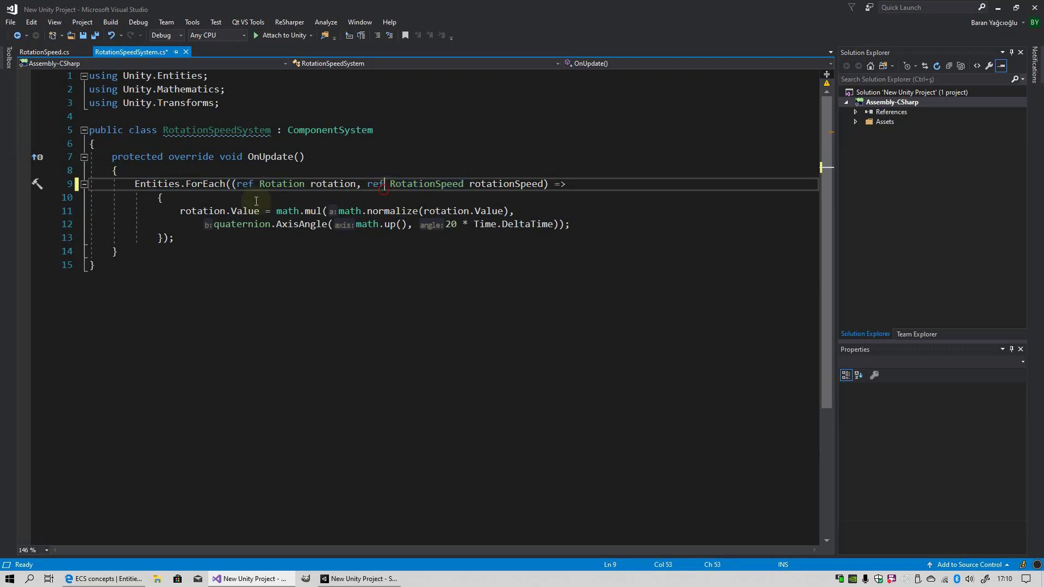
left_click_drag(181, 212, 553, 224)
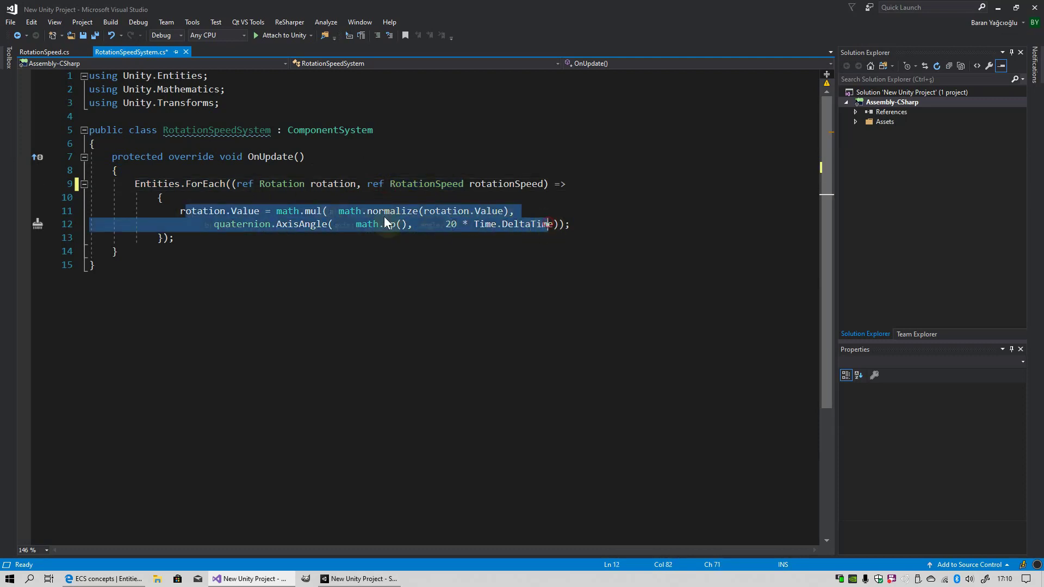
key("ctrl+s")
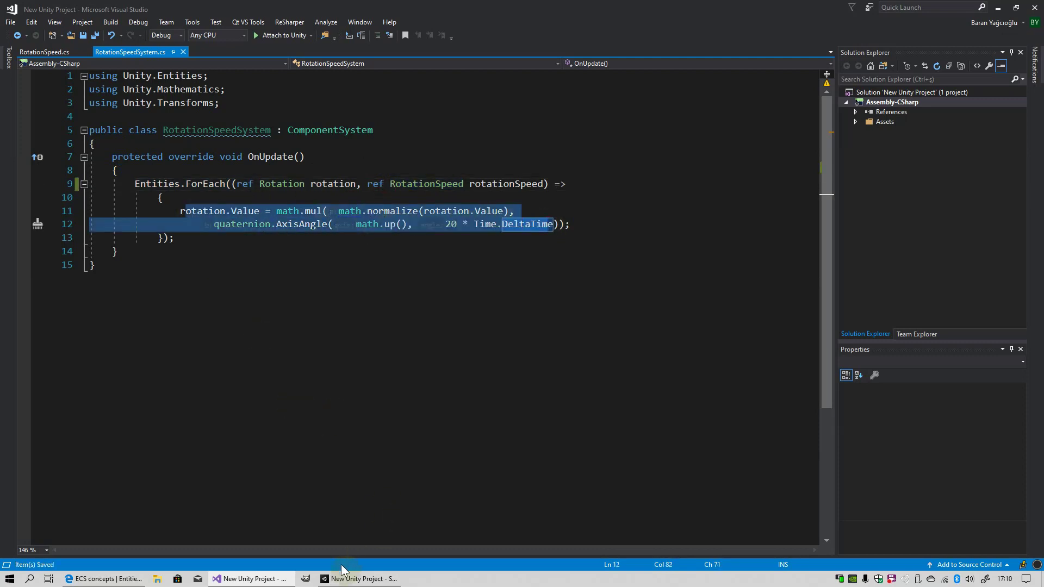
Step: Select the Cube, try dragging the RotationSpeed script onto it, and run a brief play test
left_click(358, 579)
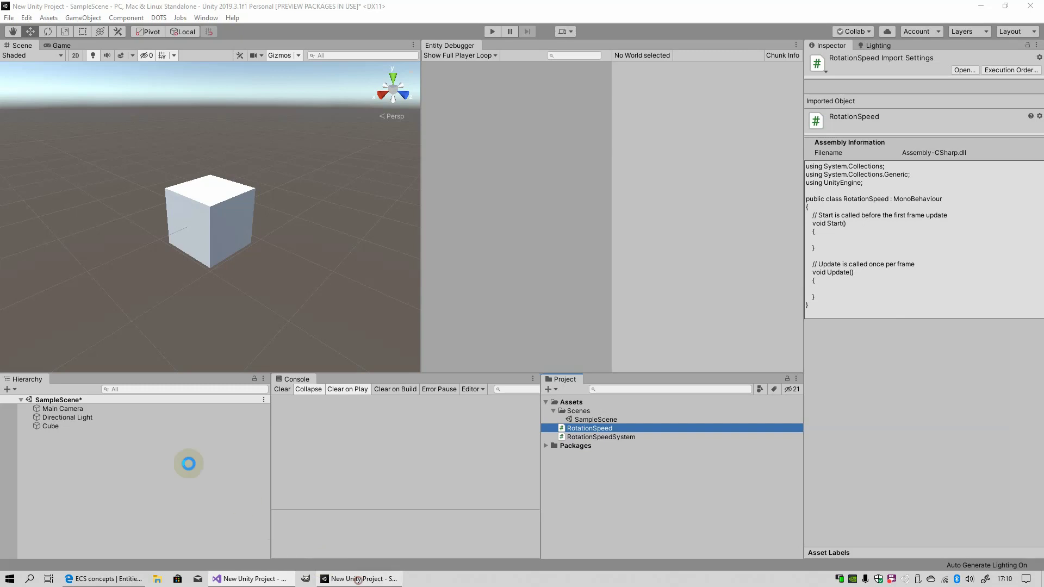
left_click(61, 426)
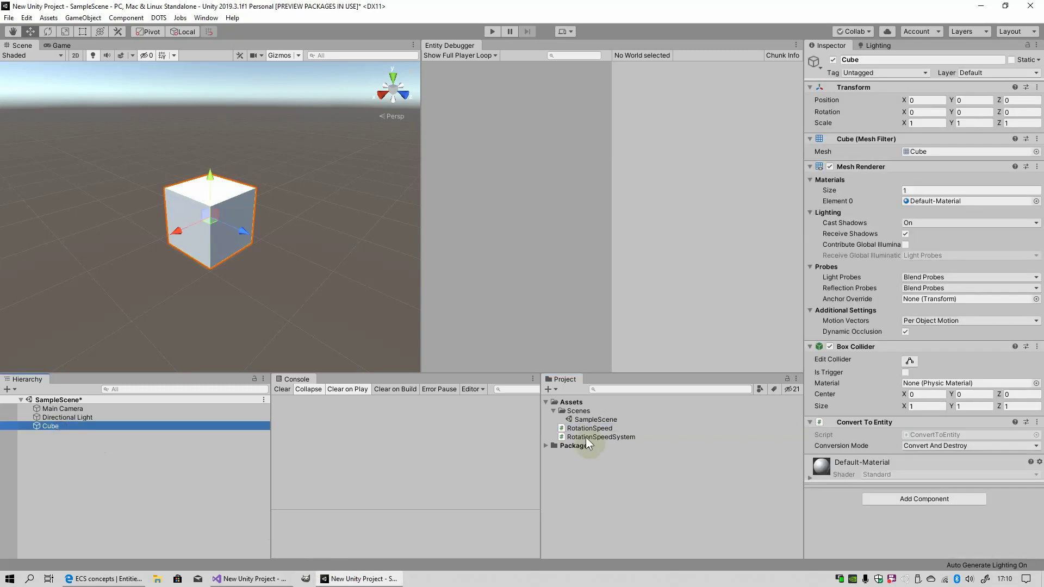
mouse_move(600, 428)
left_mouse_down()
mouse_move(723, 483)
mouse_move(850, 507)
left_mouse_up()
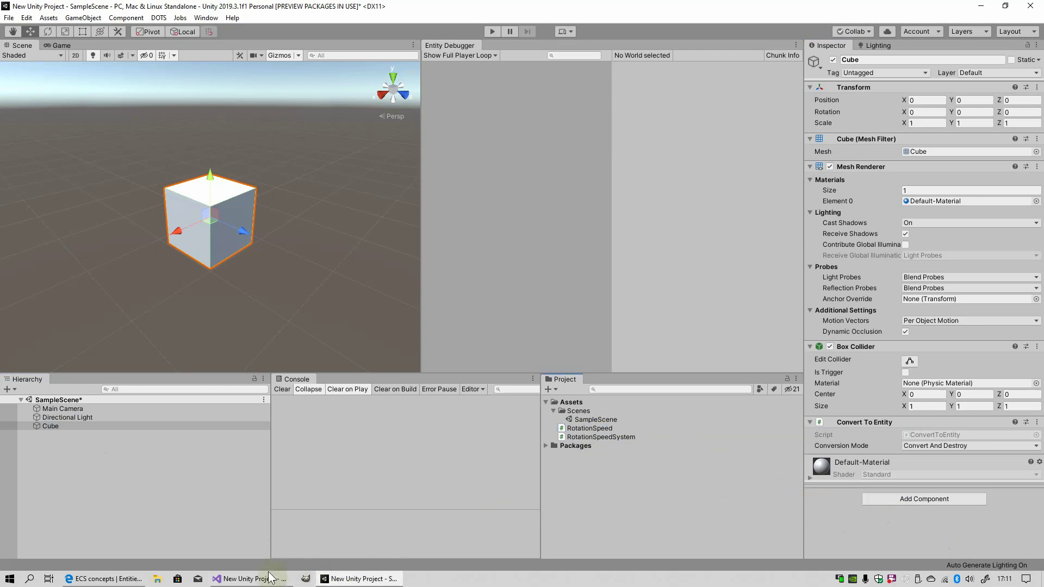
left_click(253, 579)
left_click(469, 184)
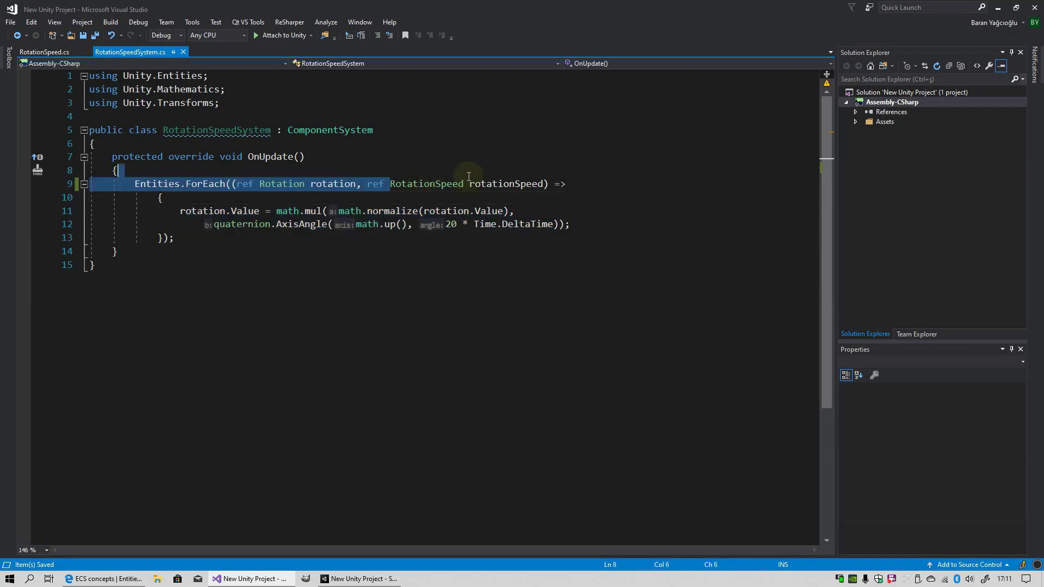
key("alt+Tab")
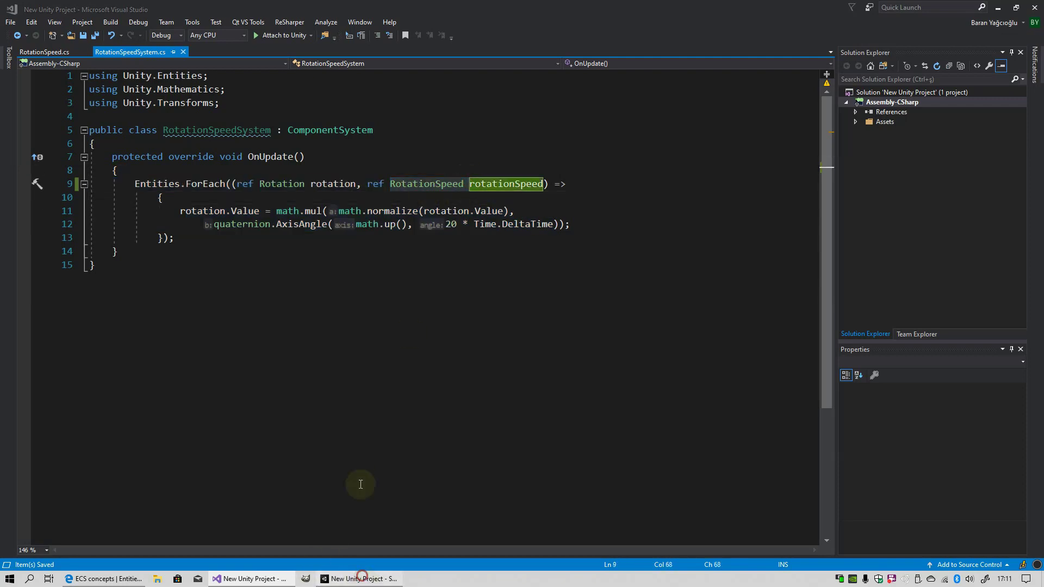
left_click(492, 31)
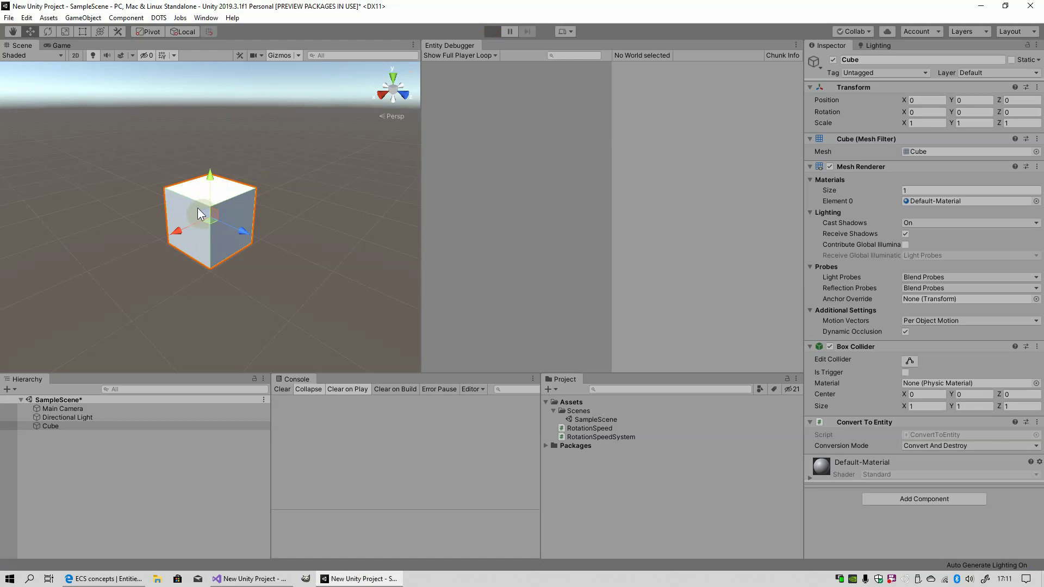
left_click(493, 31)
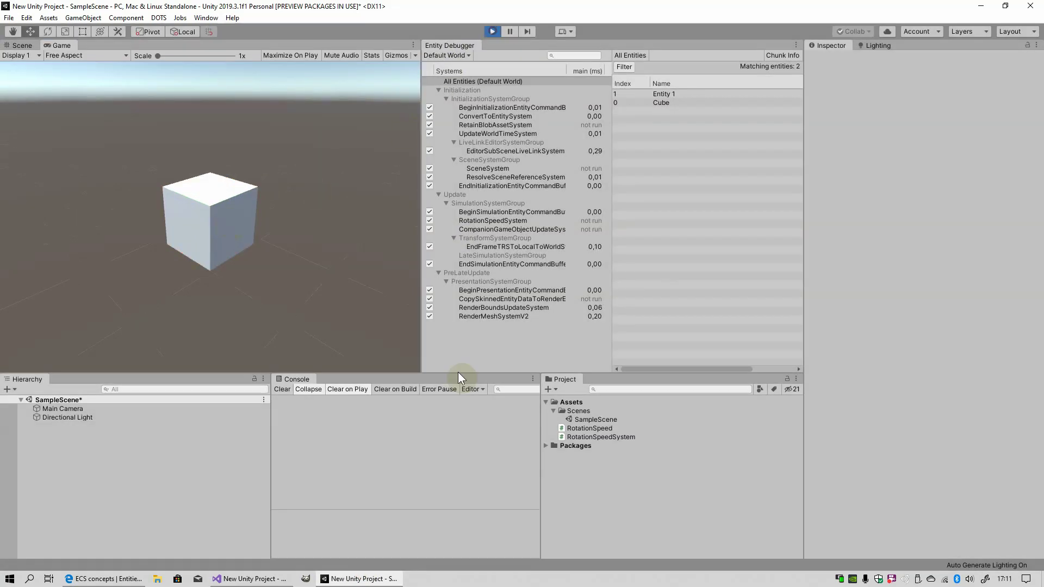
Step: Retry attaching RotationSpeed to the Cube and dismiss the not-a-MonoBehaviour error
left_click(268, 579)
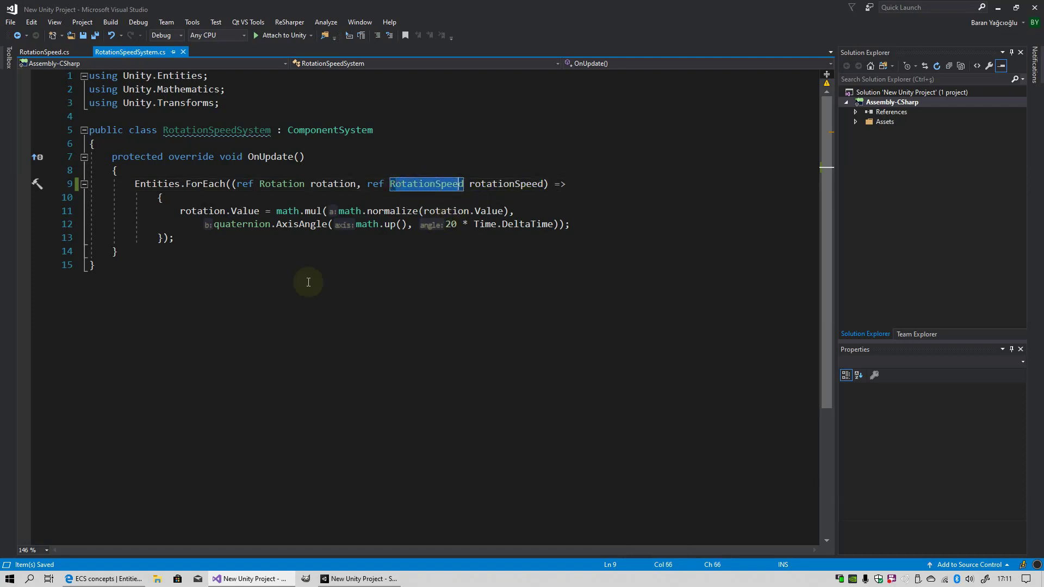
left_click(340, 578)
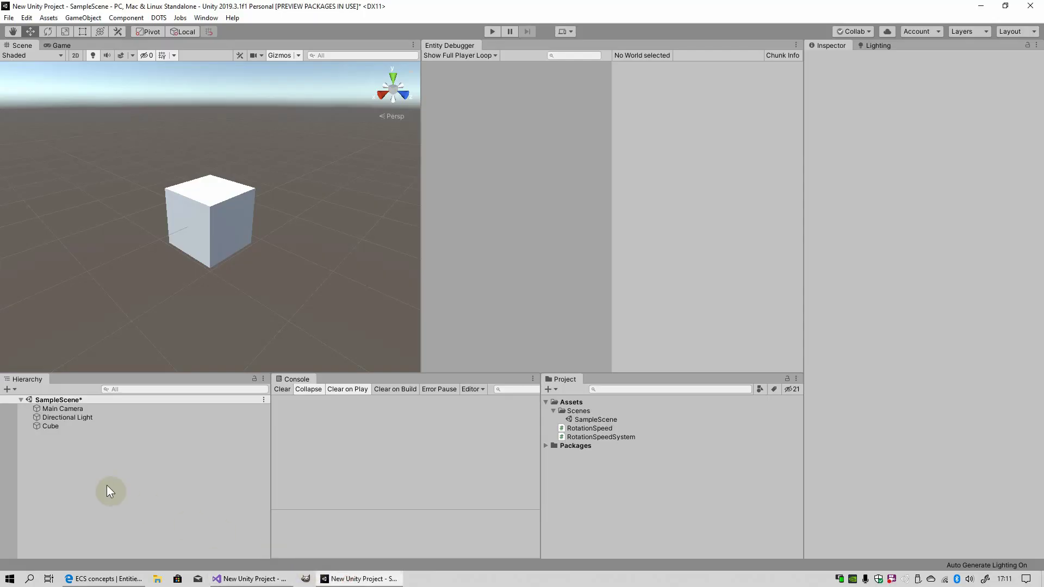
left_click(55, 426)
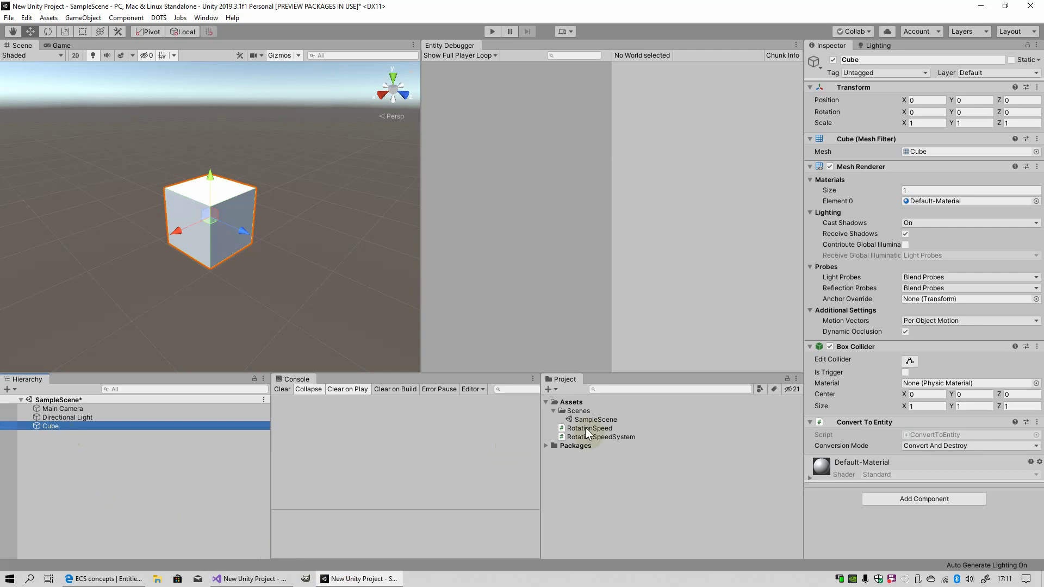
left_click_drag(585, 428, 826, 527)
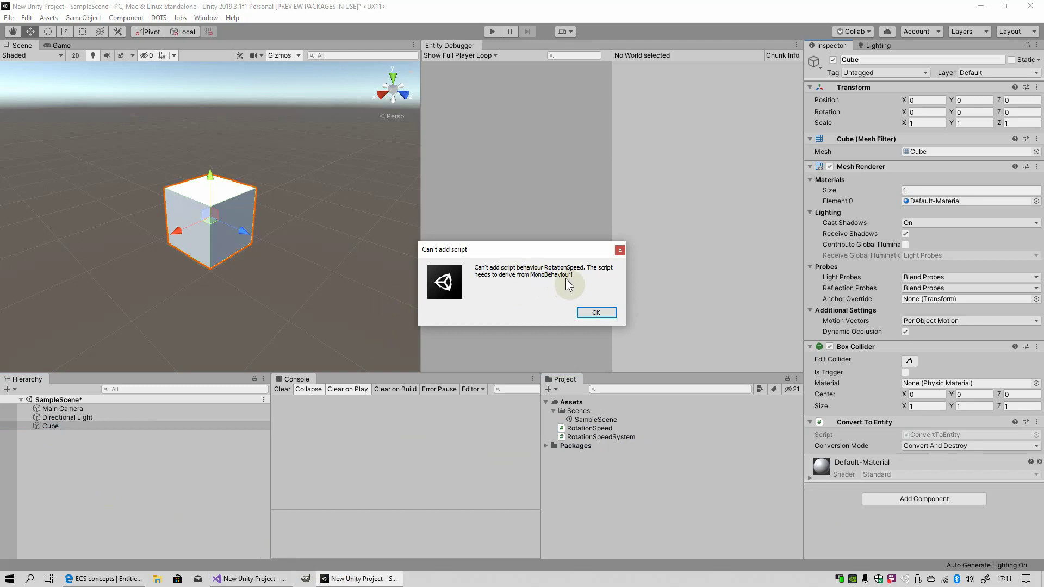
left_click(594, 311)
Step: In RotationSpeed.cs, add a [GenerateAuthoringComponent] attribute above the struct
left_click(262, 581)
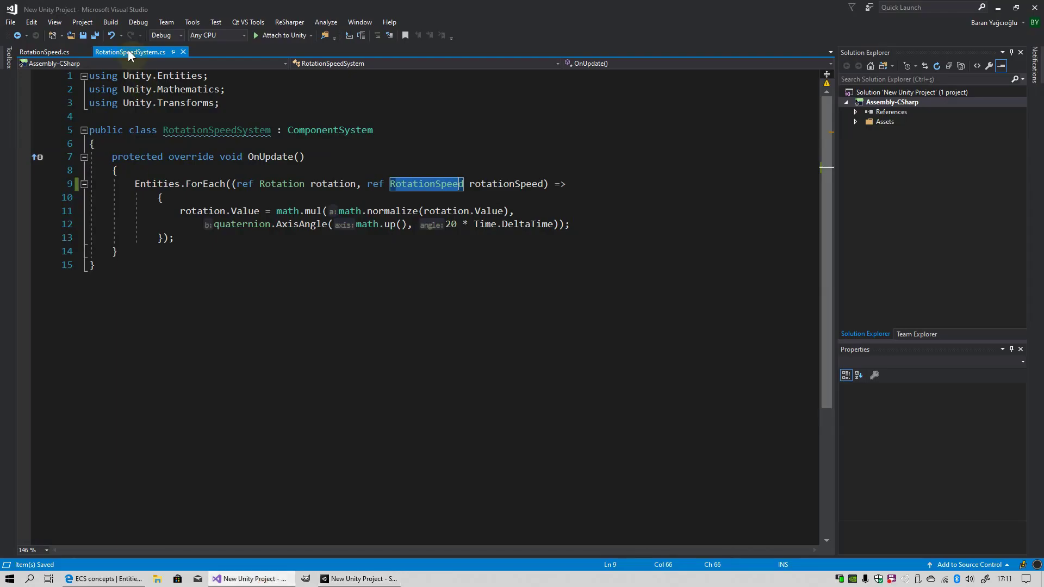
left_click(64, 51)
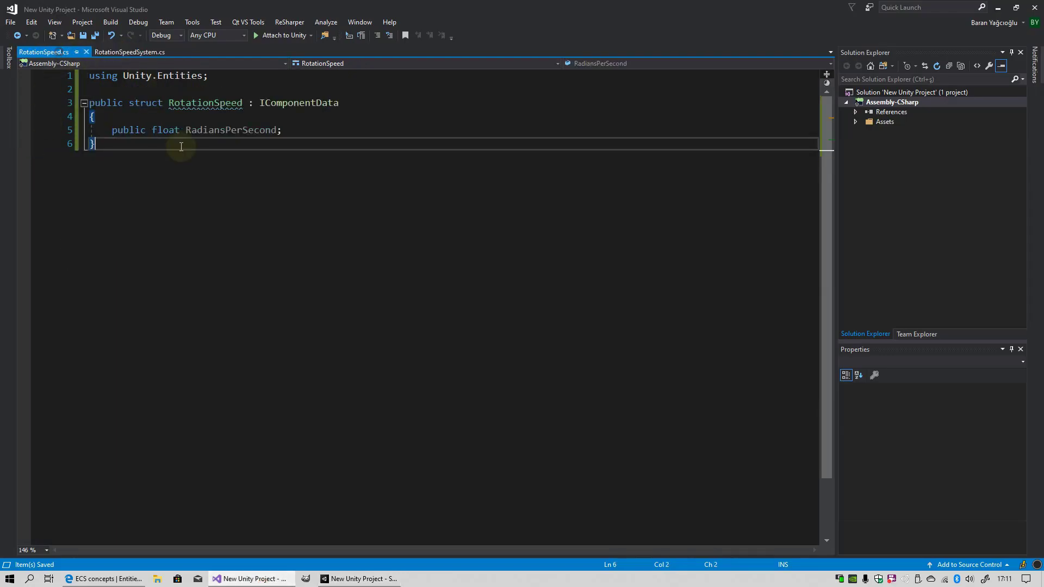
left_click(256, 103)
left_click(128, 104)
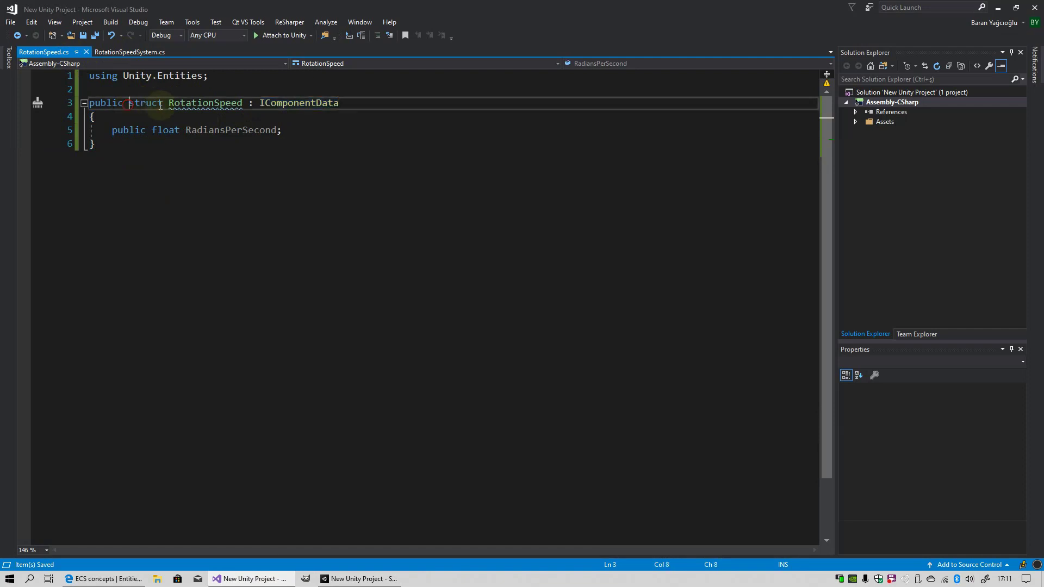
double_click(160, 105)
key("Up")
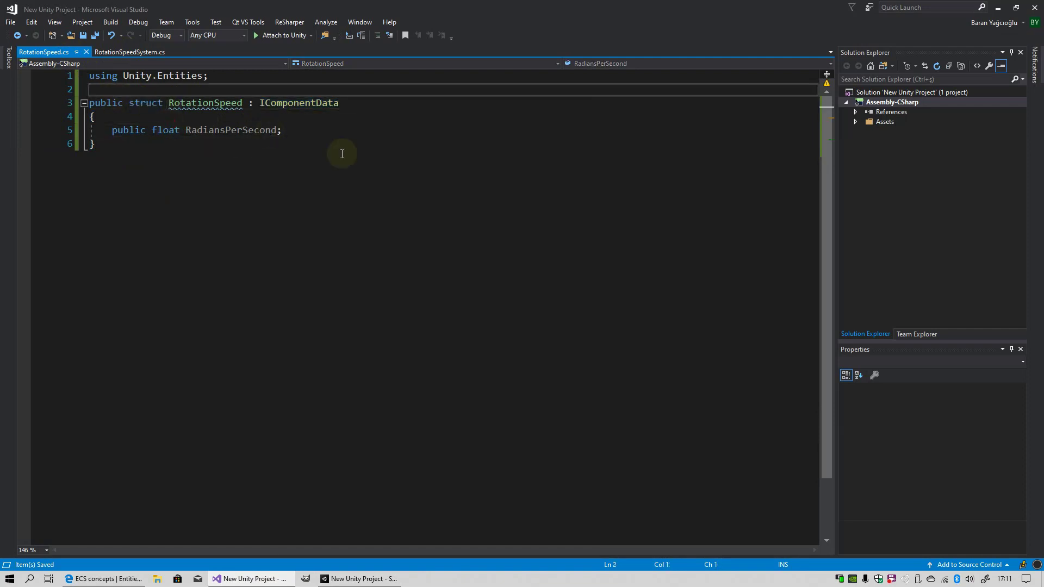
key("Return")
type("[")
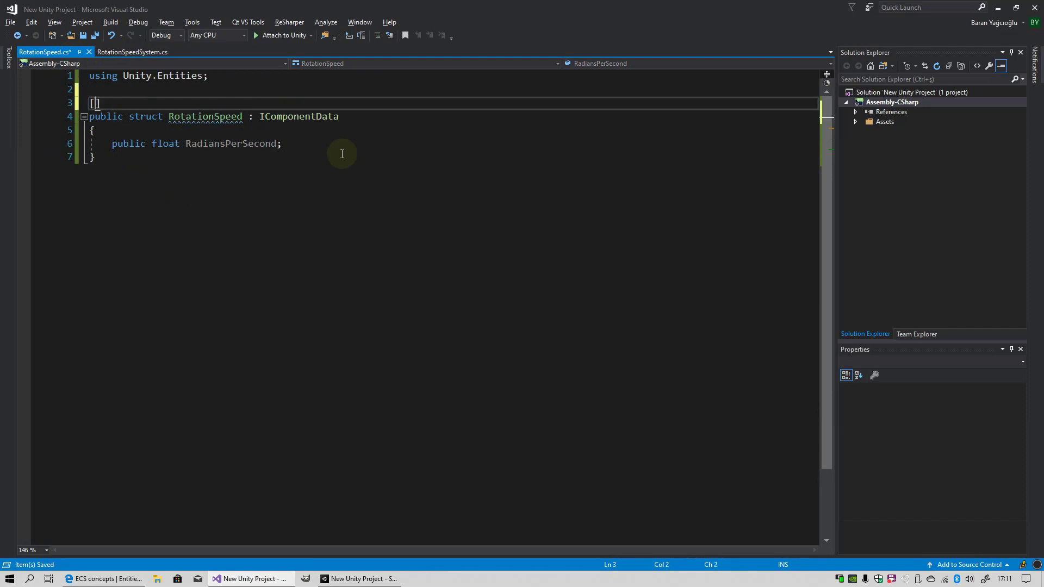
type("auth")
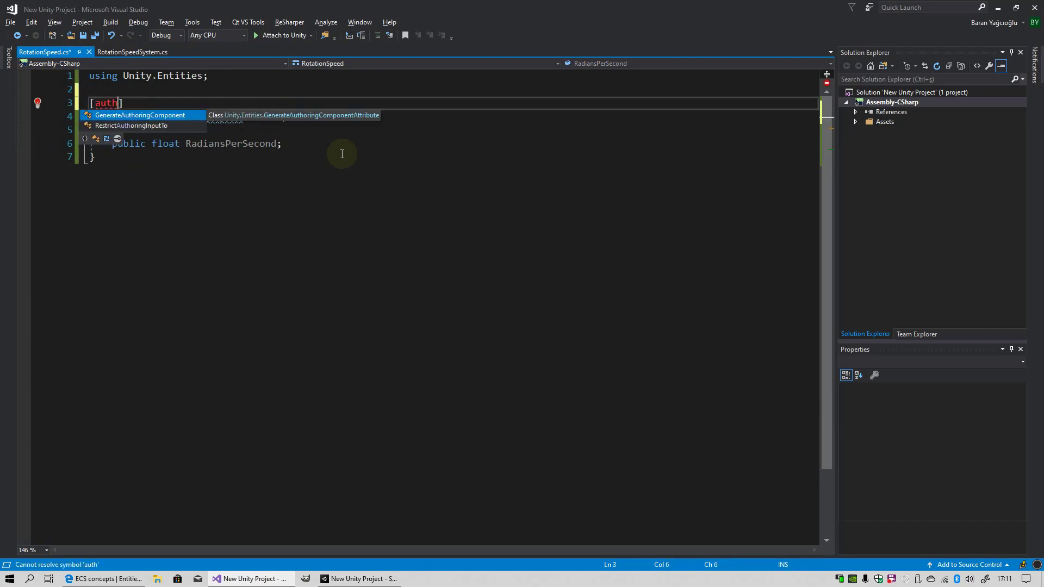
key("Tab")
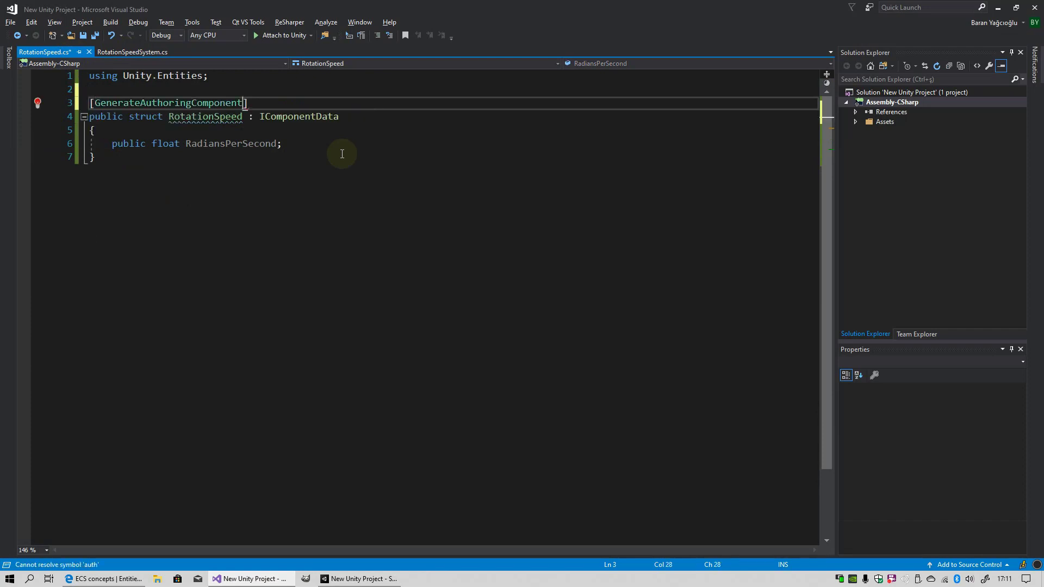
Step: Review the struct body and save RotationSpeed.cs
left_click(164, 129)
left_click_drag(90, 116, 142, 157)
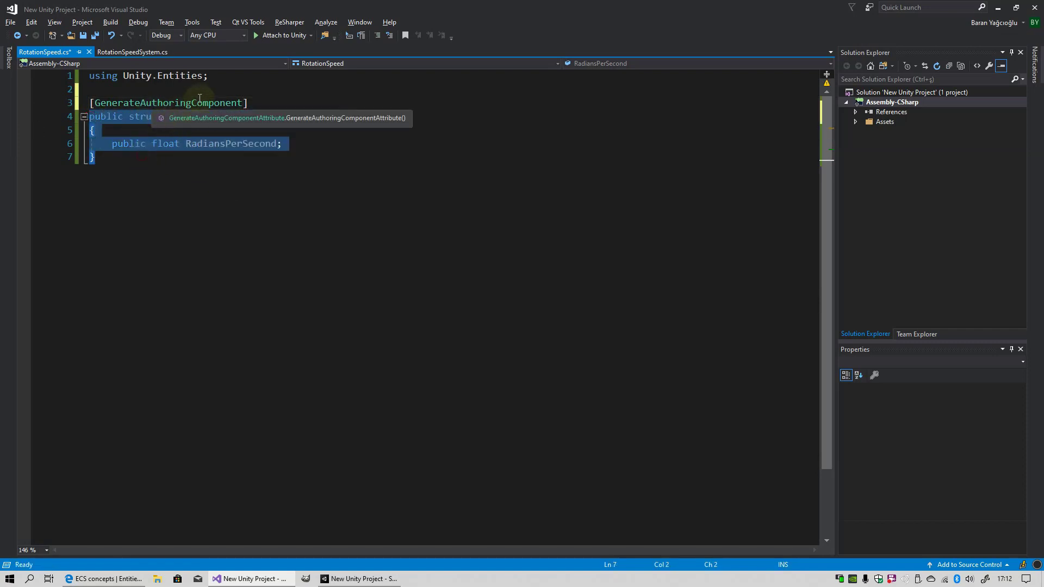
left_click(193, 103)
left_click(137, 116)
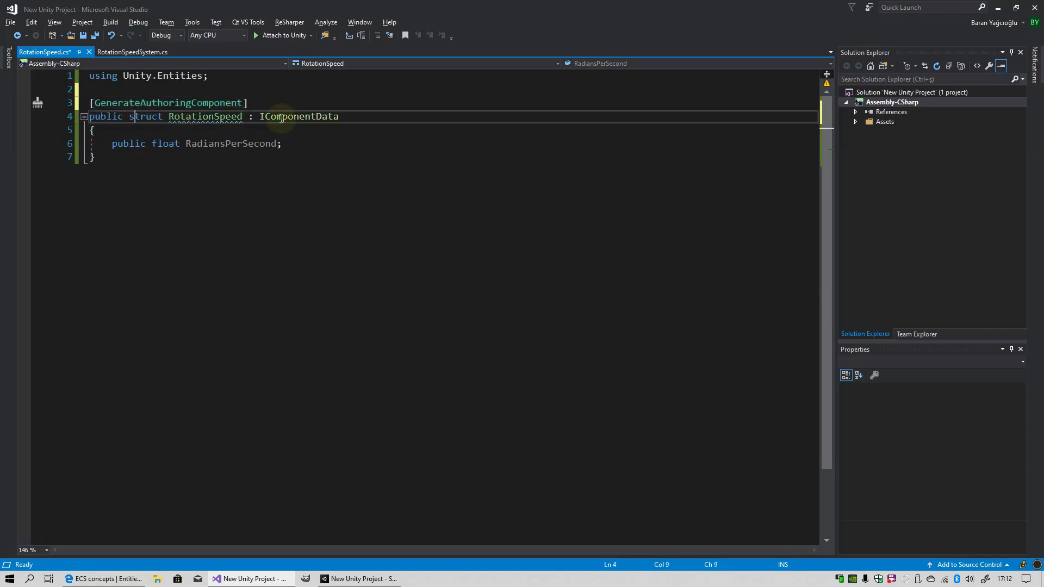
left_click(260, 105)
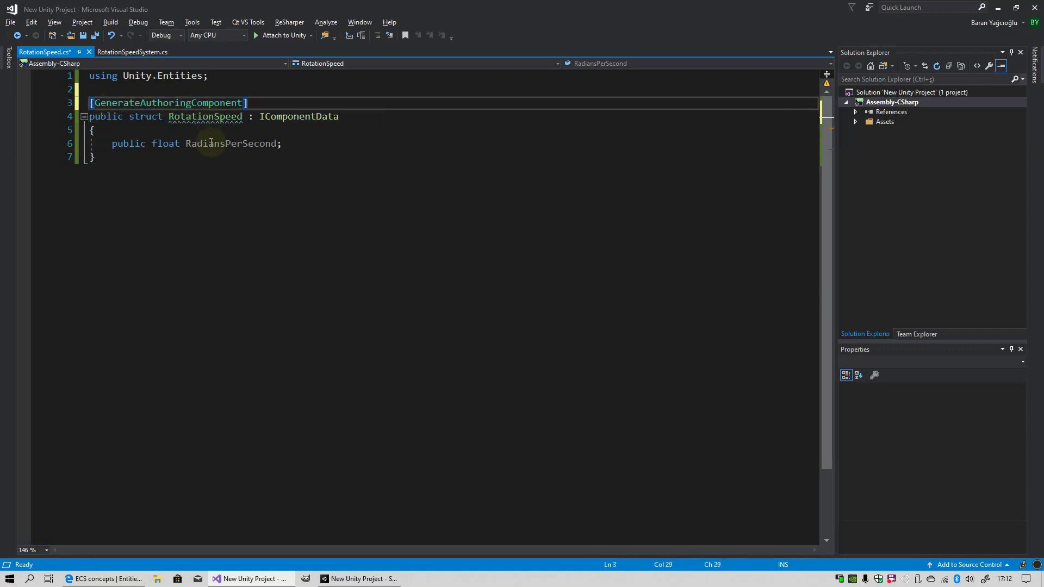
key("ctrl+s")
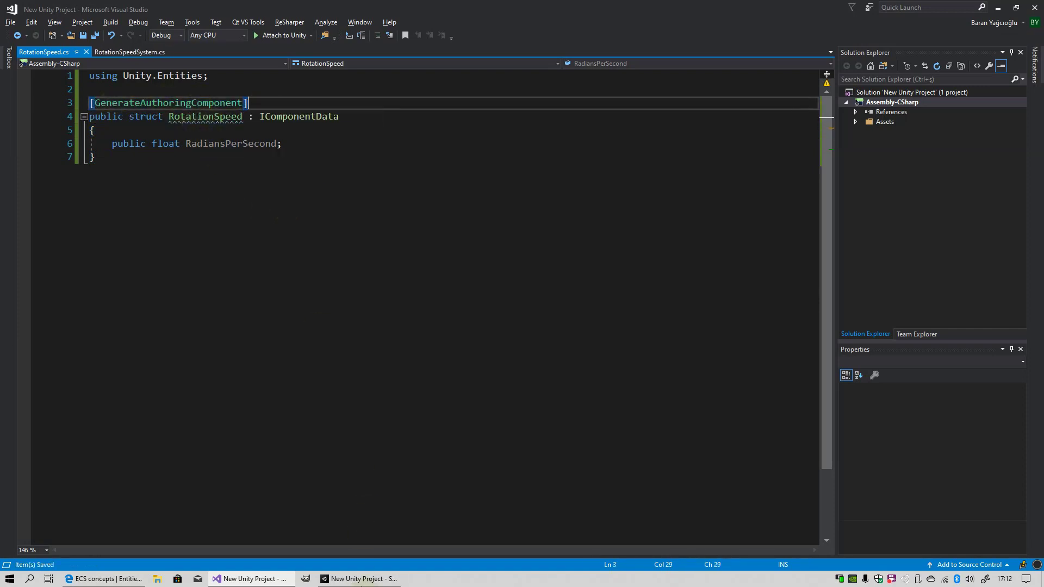
left_click(354, 579)
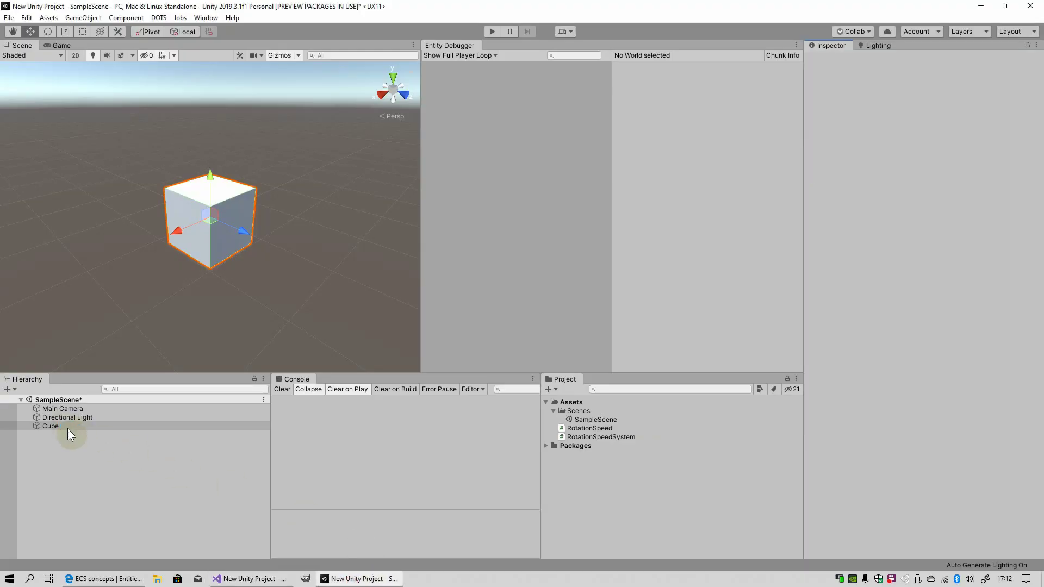
Step: Add the Rotation Speed Authoring component to the Cube by dragging the RotationSpeed script
left_click(67, 426)
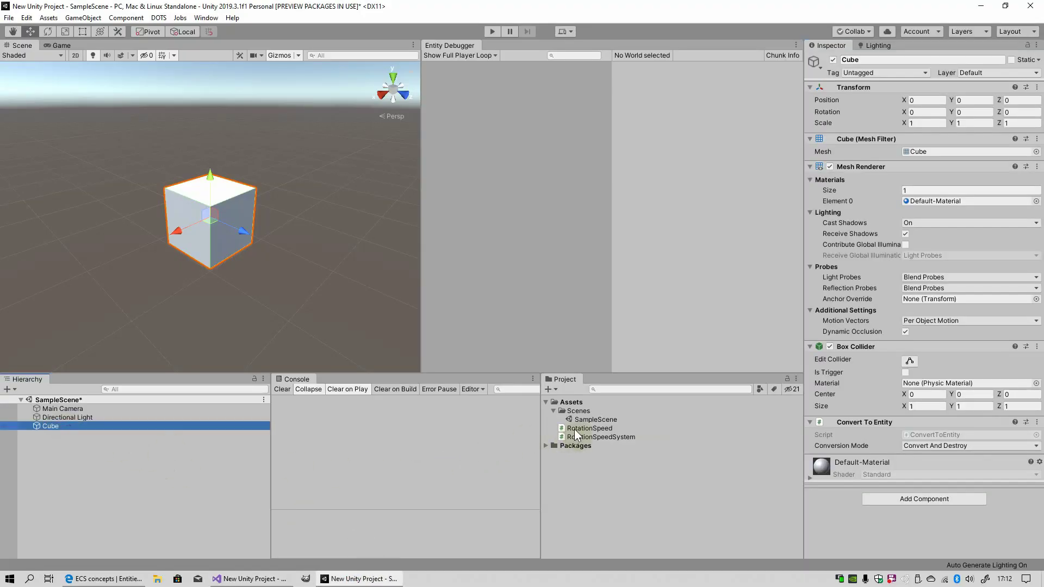
left_click_drag(576, 429, 838, 521)
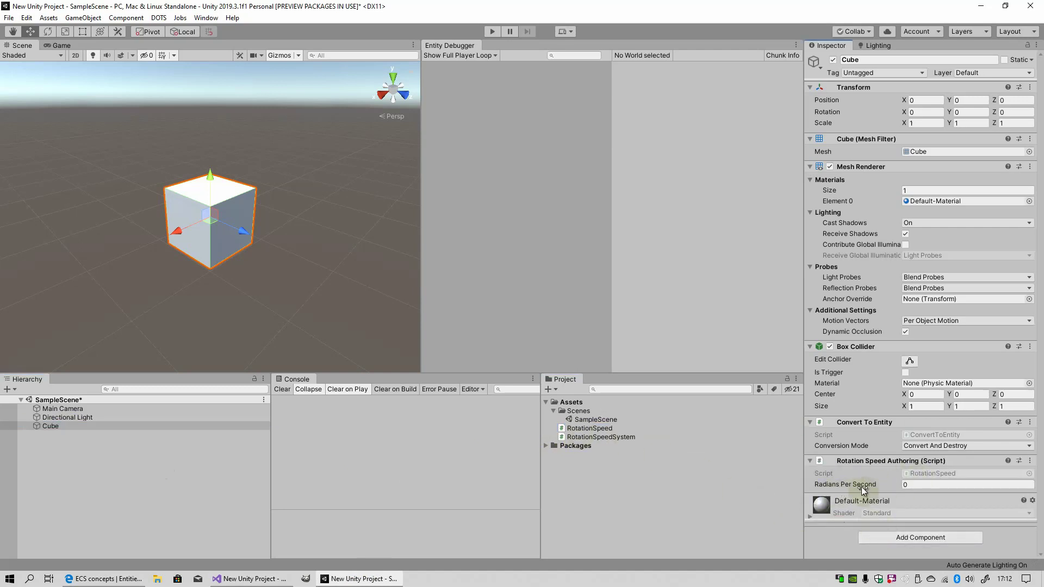
left_click(253, 579)
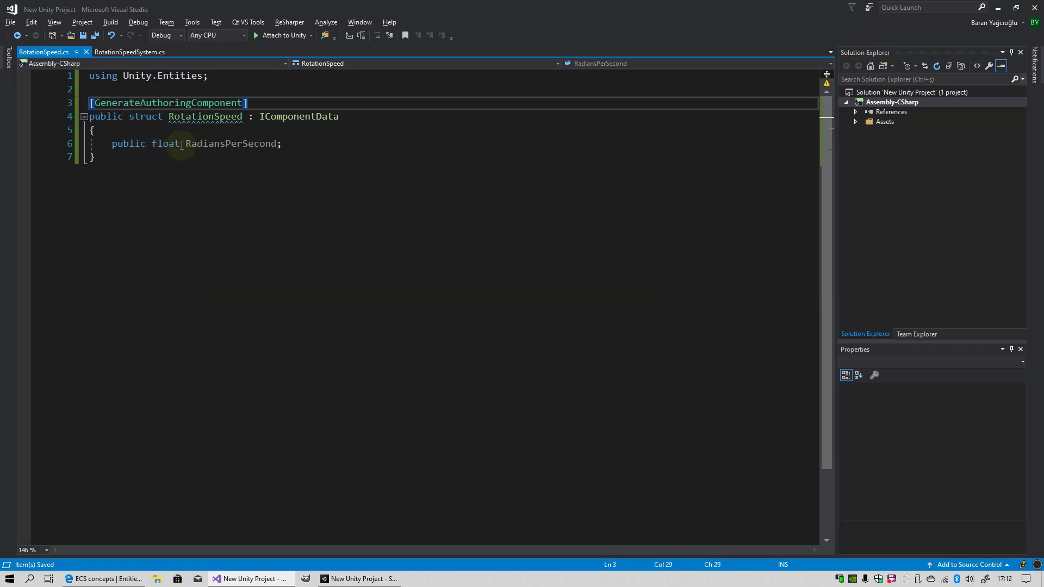
double_click(231, 143)
left_click(358, 578)
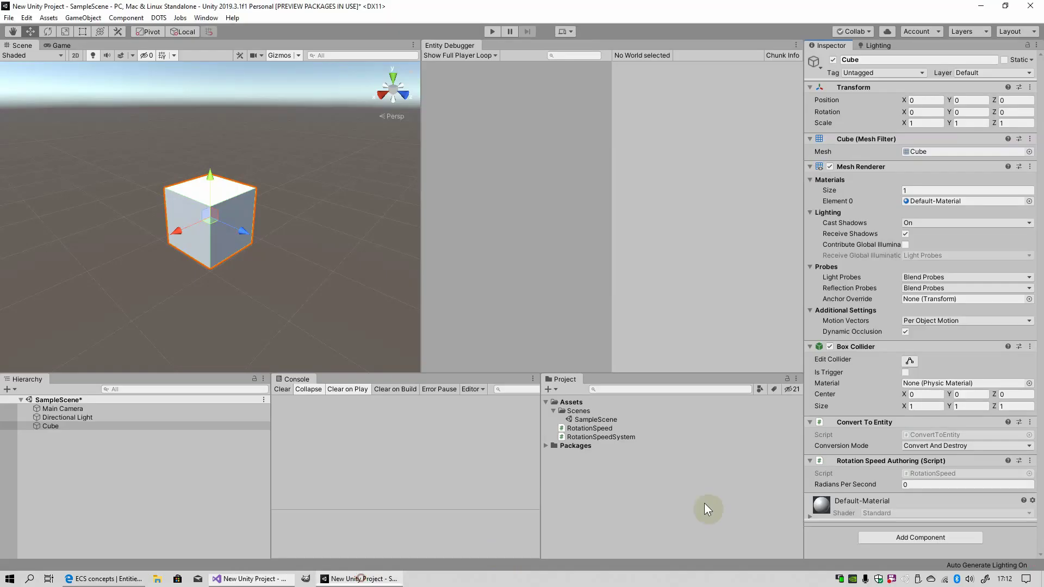
Step: Set Radians Per Second to 0.2 and run the scene
left_click(925, 485)
type("2")
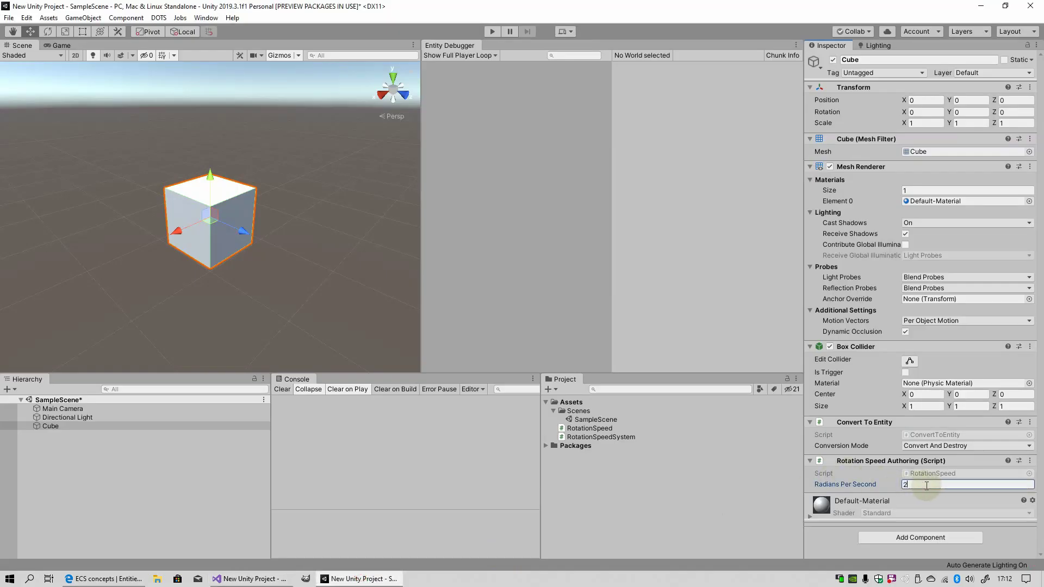
double_click(925, 485)
type("0.2")
key("Return")
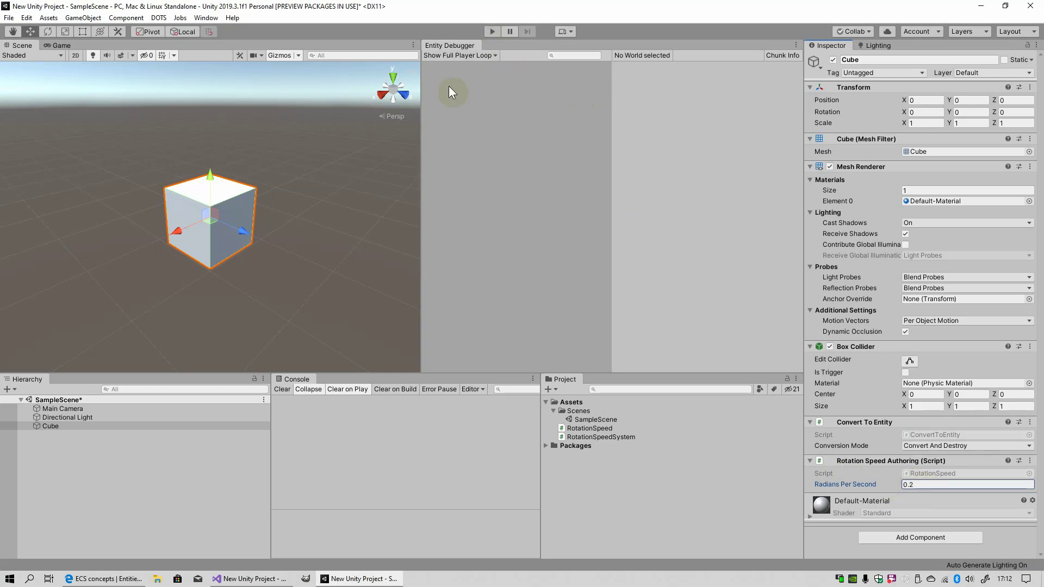
left_click(907, 485)
left_click(489, 32)
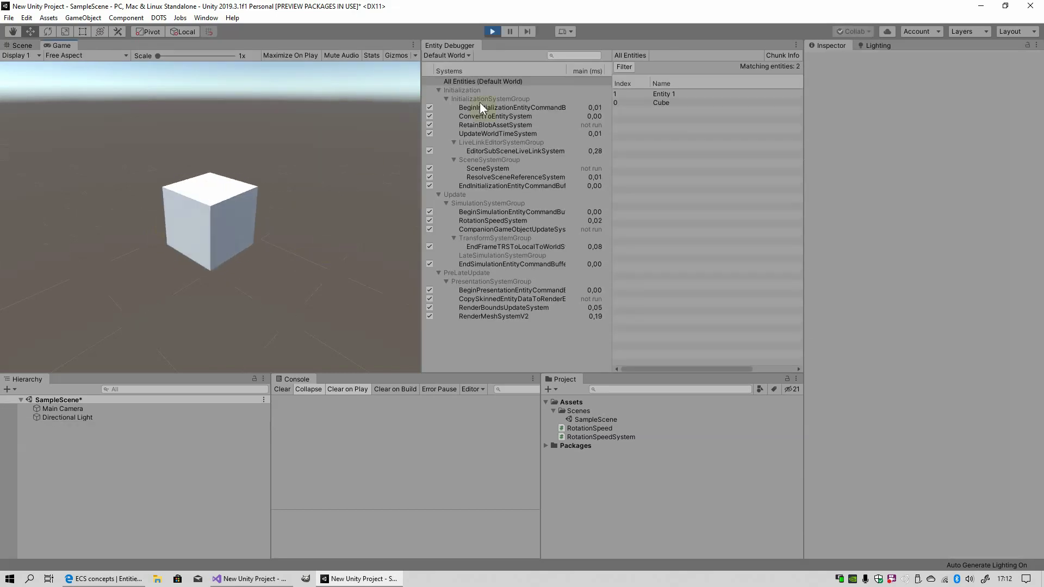
Step: Stop play mode and locate the hard-coded angle 20 in RotationSpeedSystem.cs
left_click(492, 28)
left_click(250, 579)
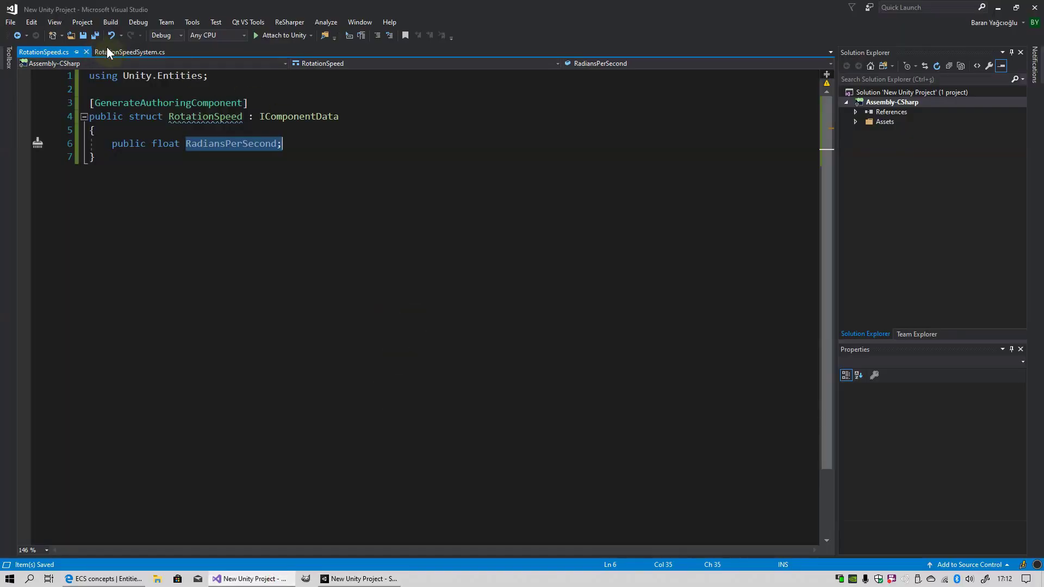
left_click(130, 52)
double_click(449, 225)
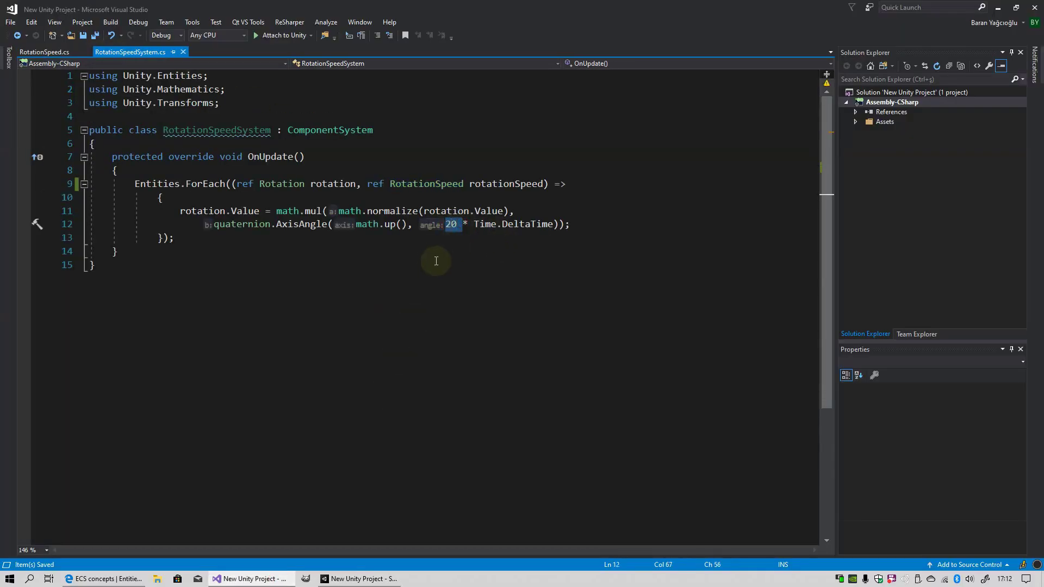
left_click_drag(391, 183, 463, 183)
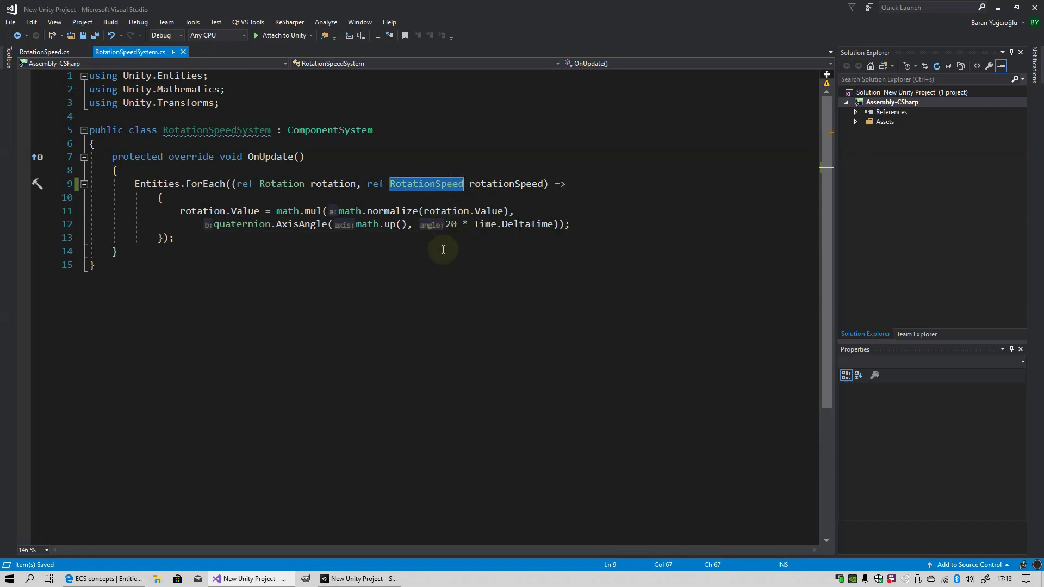
double_click(452, 225)
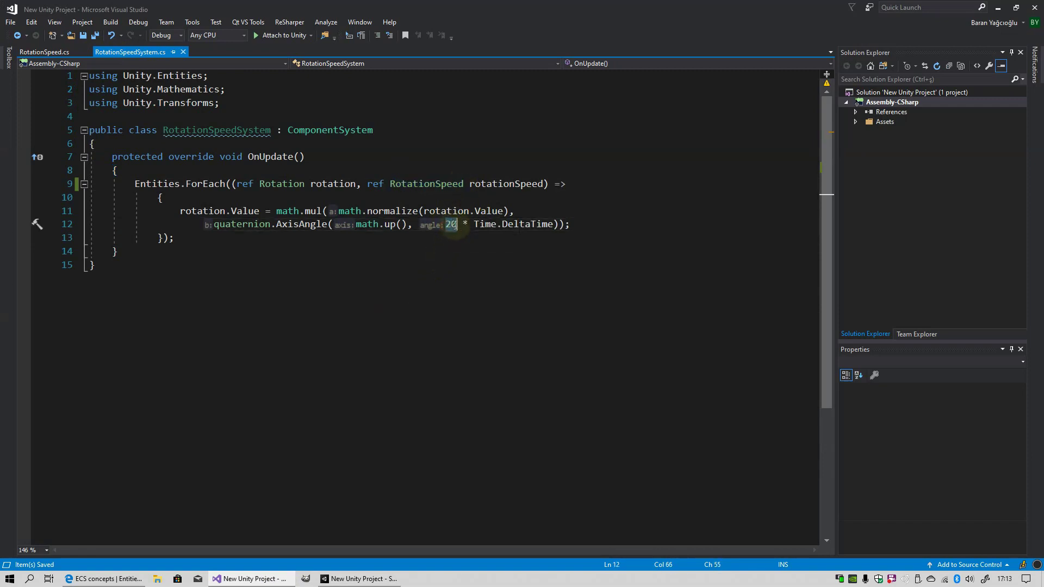
left_click(443, 251)
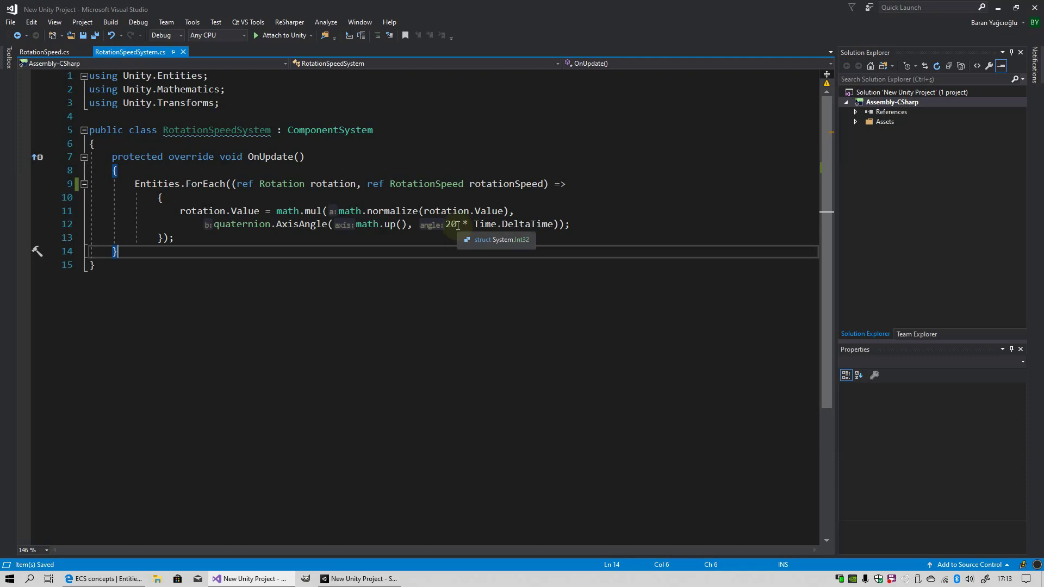
Step: Replace the hard-coded 20 with rotationSpeed.RadiansPerSecond in the rotation angle
left_click(457, 226)
key("BackSpace")
key("BackSpace")
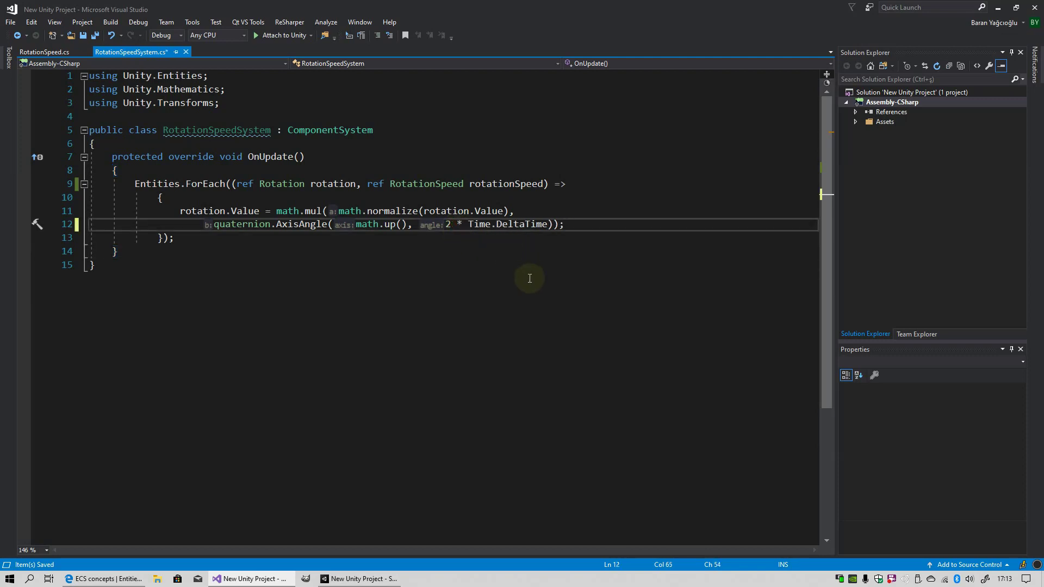
type("rot")
key("Tab")
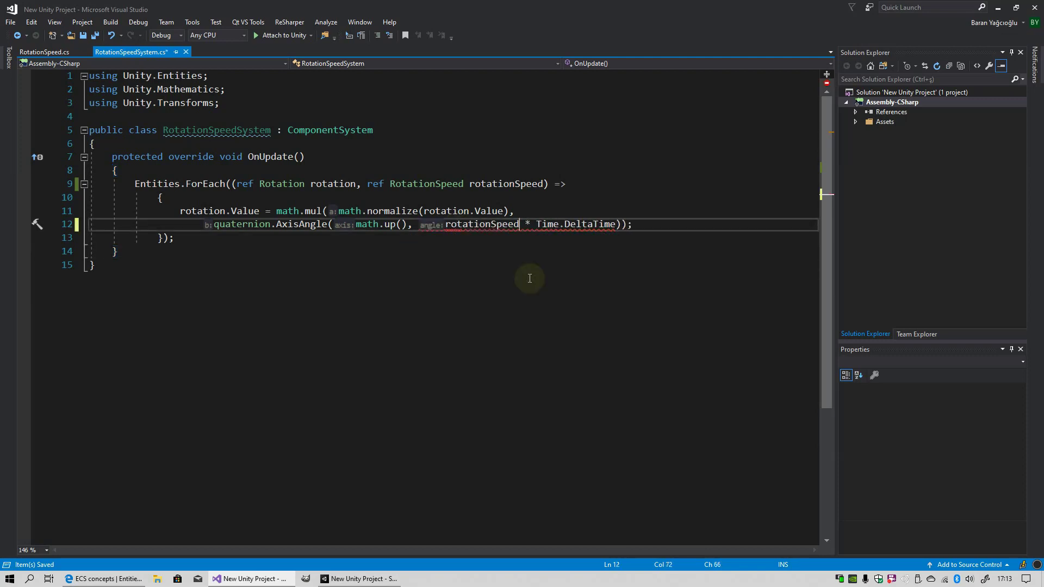
type(".")
key("Tab")
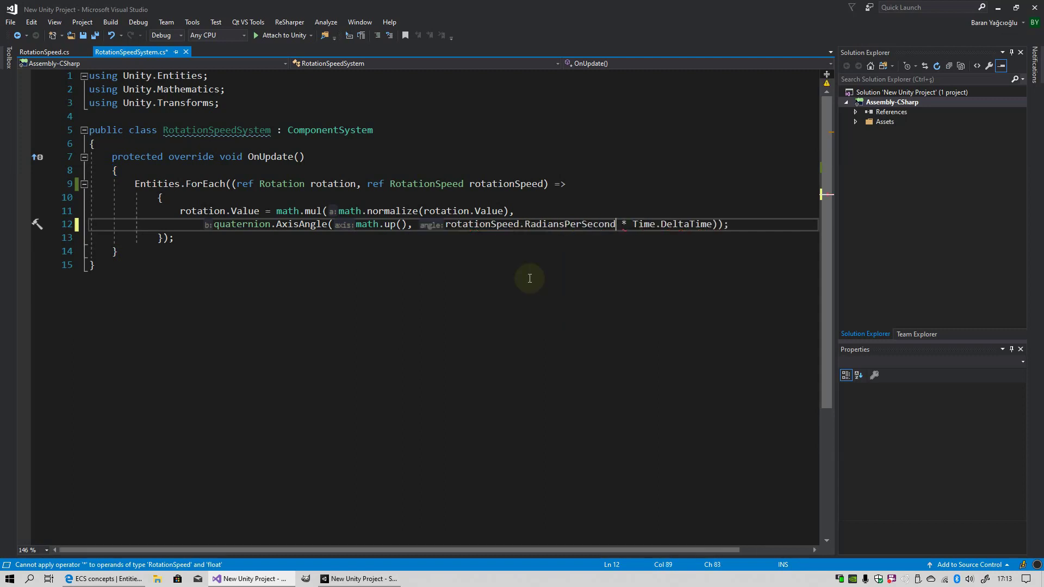
left_click(506, 251)
left_click_drag(445, 224, 615, 224)
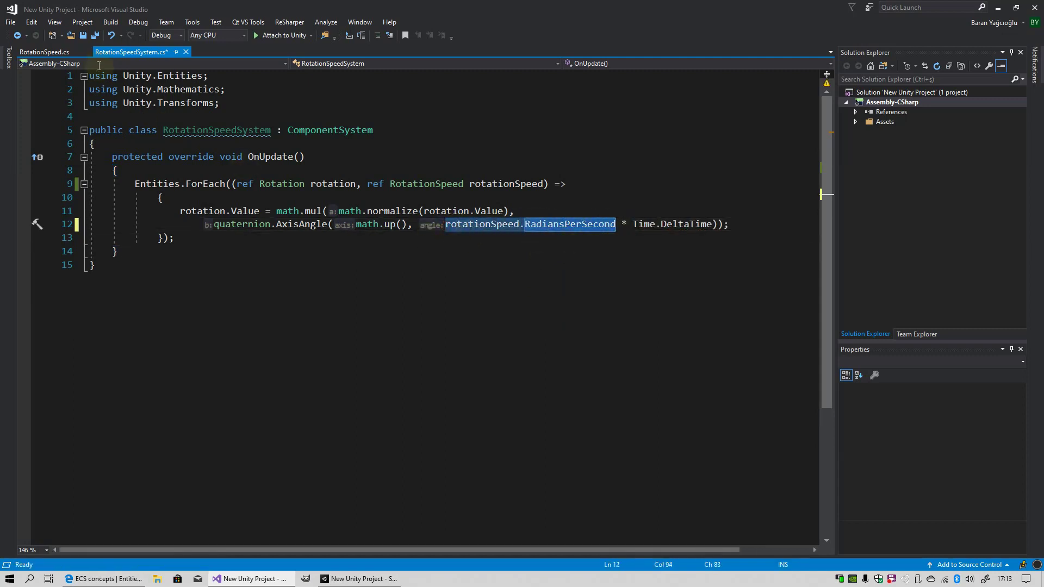
Step: Highlight the RadiansPerSecond field in the RotationSpeed struct
left_click(46, 52)
left_click(217, 158)
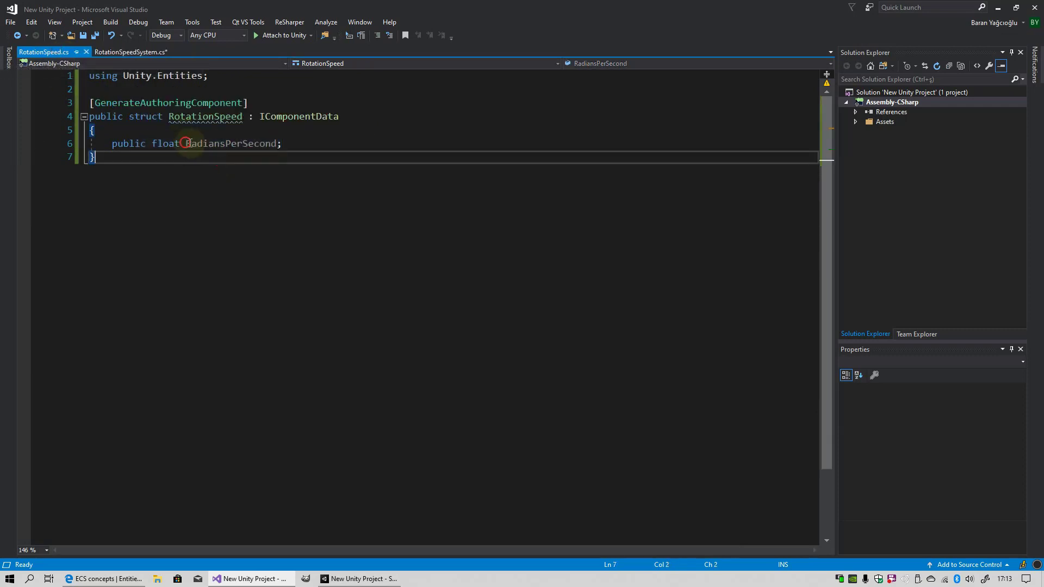
left_click_drag(187, 143, 276, 144)
Step: Select the Cube, then save RotationSpeedSystem.cs in Visual Studio
left_click(343, 580)
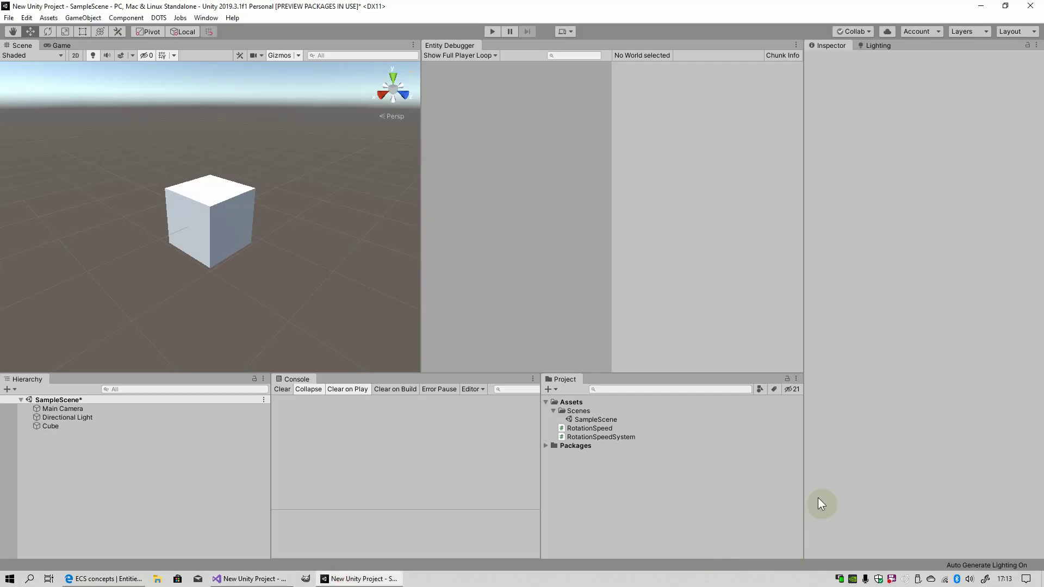
left_click(125, 423)
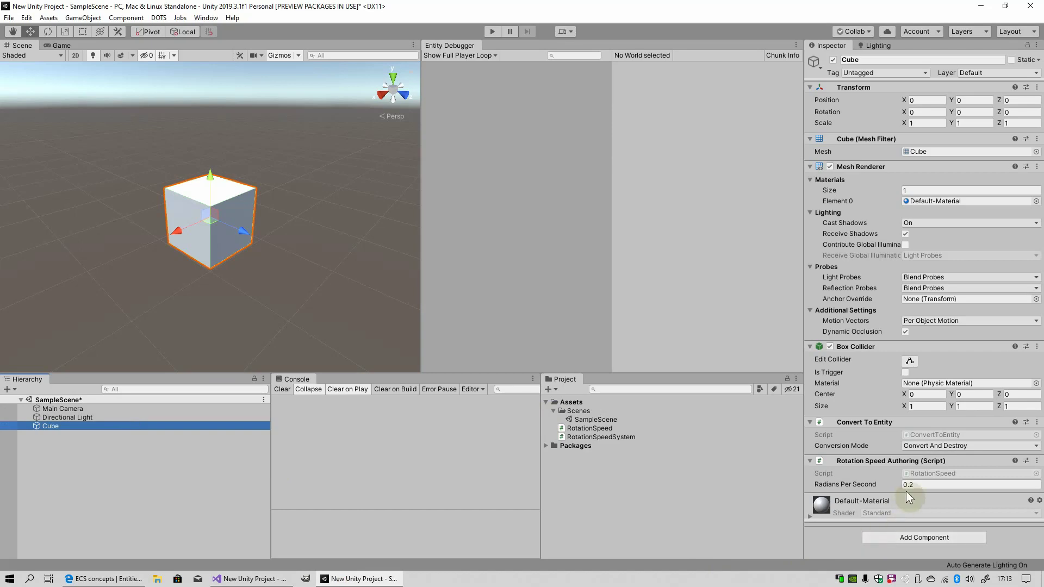
left_click(373, 571)
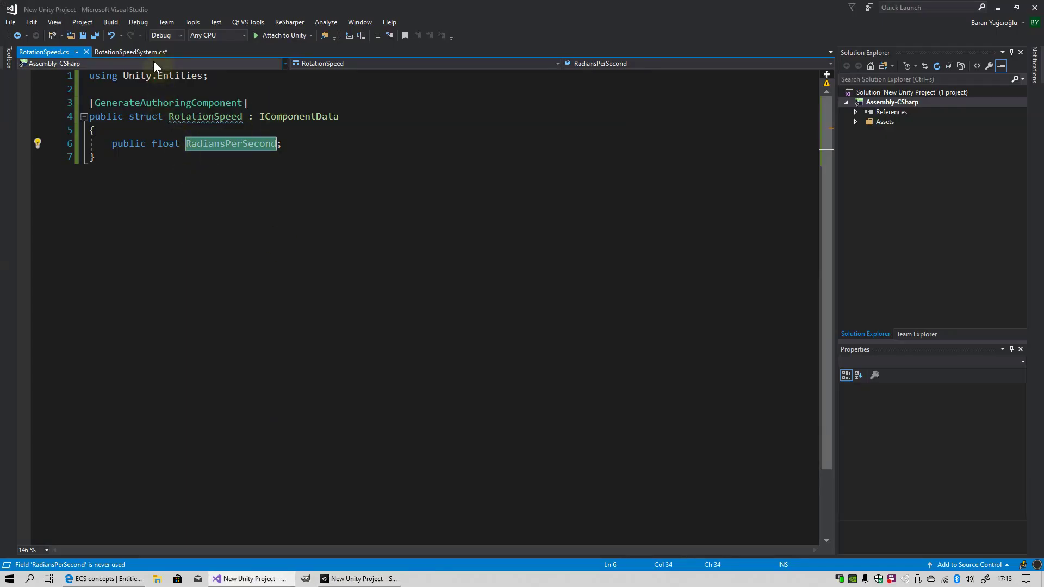
left_click(135, 53)
key("ctrl+s")
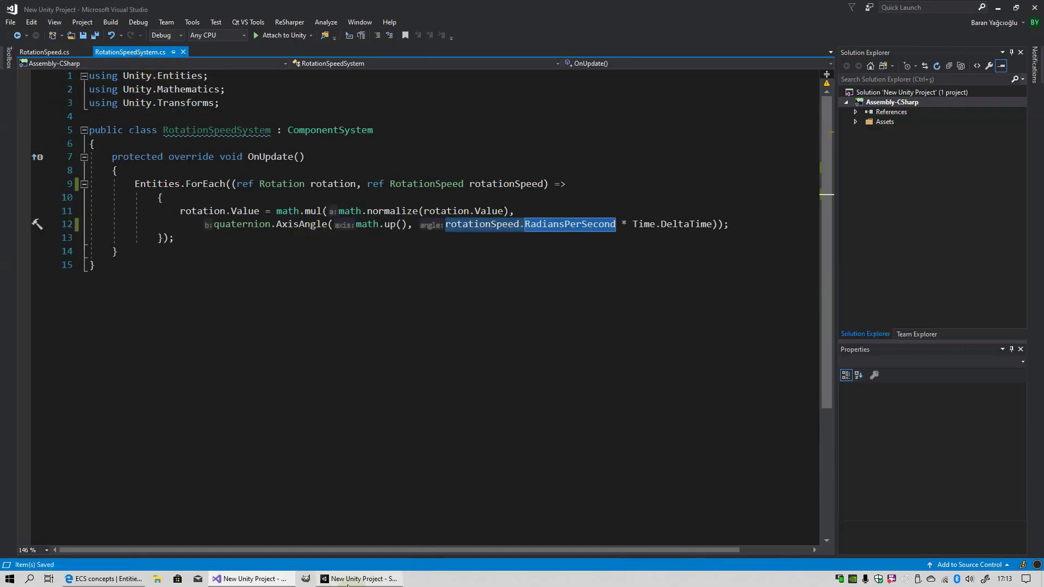
Step: Run and stop a play test of the cube, then select the RotationSpeed script to preview its code
left_click(350, 580)
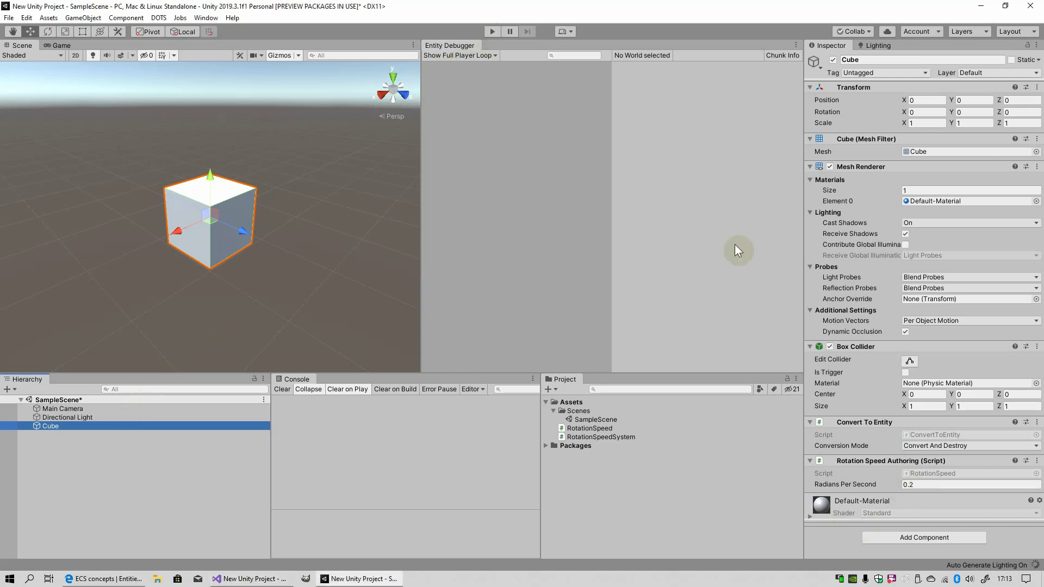
left_click(493, 31)
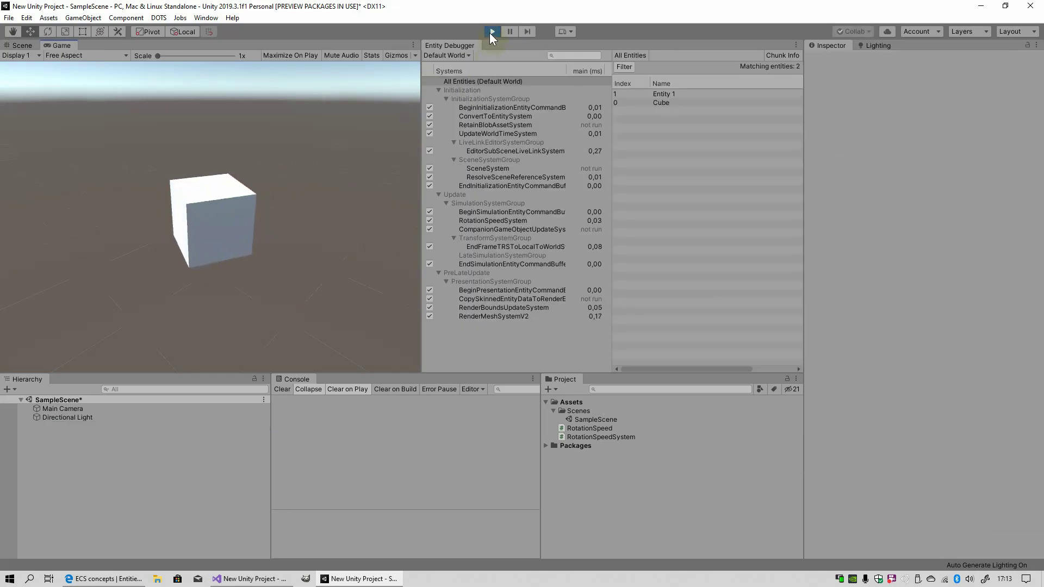
left_click(491, 32)
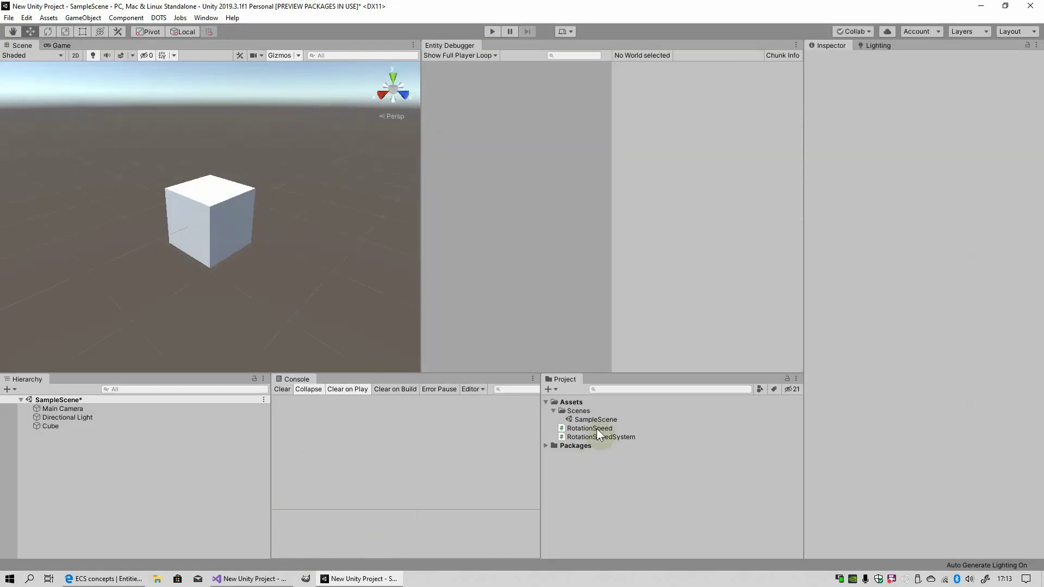
left_click(596, 429)
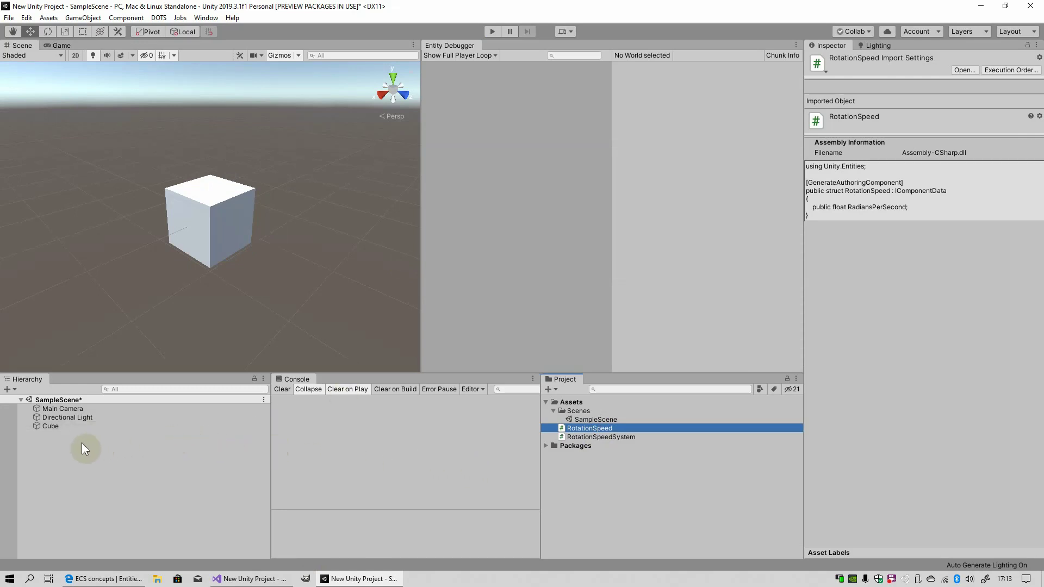
Step: Remove the Rotation Speed Authoring component from the Cube, then go back to Visual Studio
left_click(74, 427)
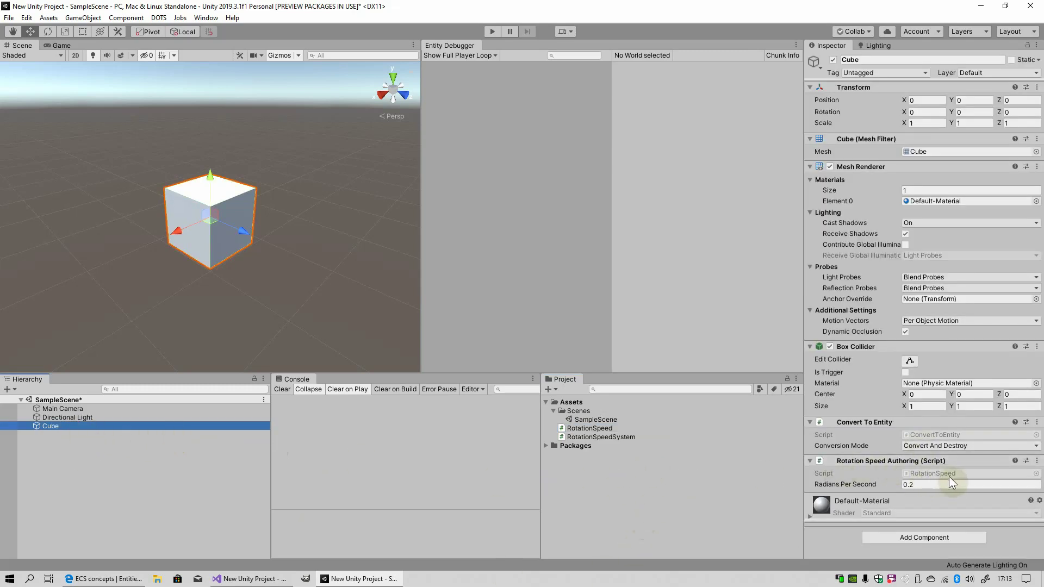
left_click(1036, 461)
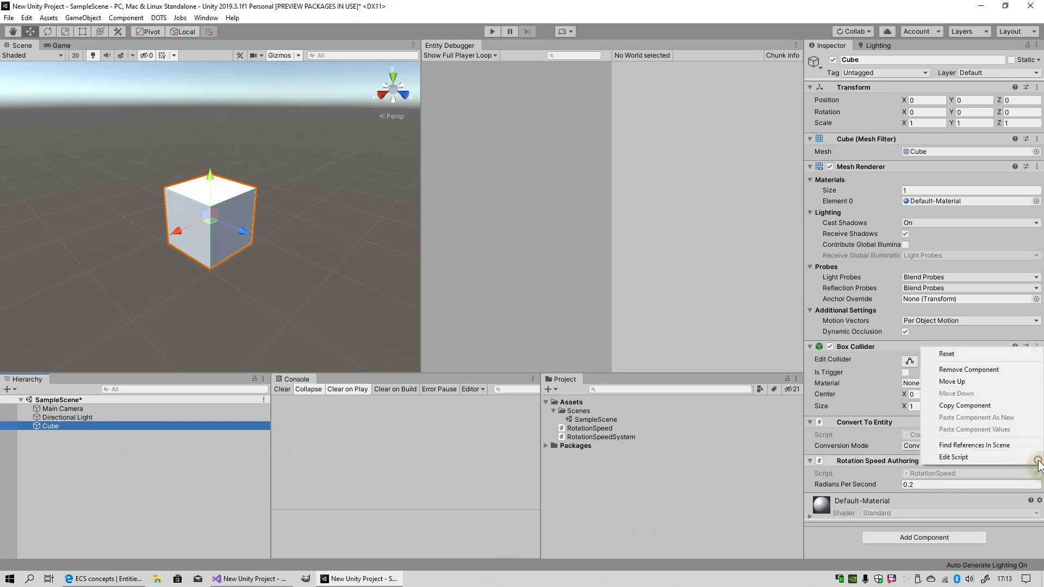
left_click(985, 371)
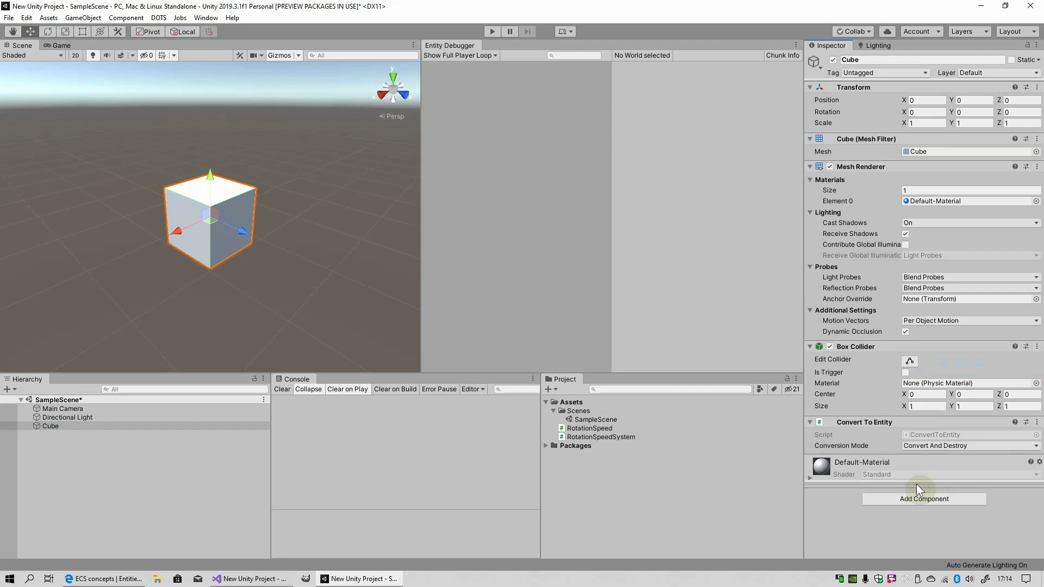
left_click(250, 578)
Step: Delete the [GenerateAuthoringComponent] line from RotationSpeed.cs and save the file
left_click(45, 52)
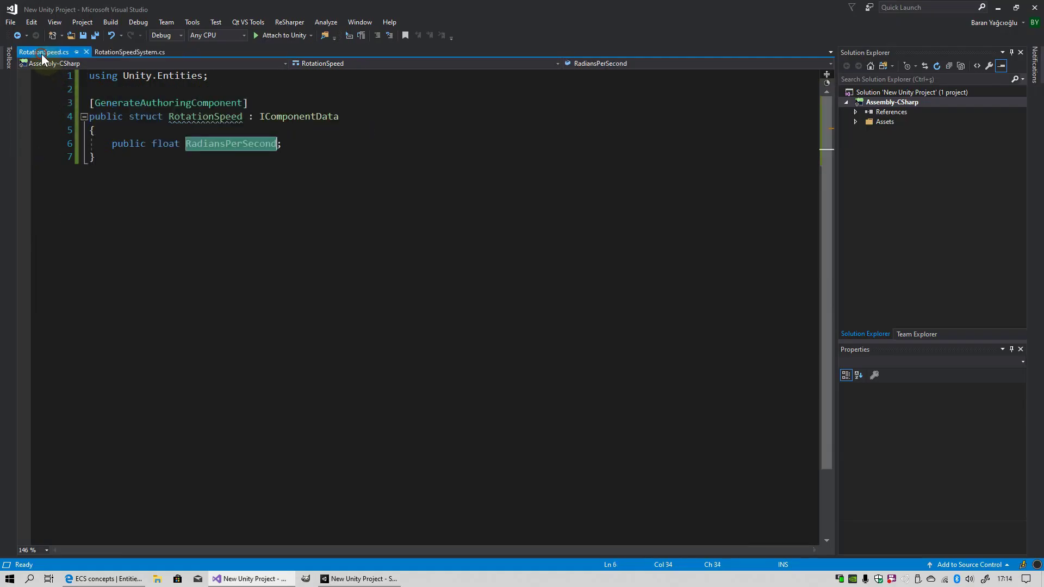
left_click(247, 102)
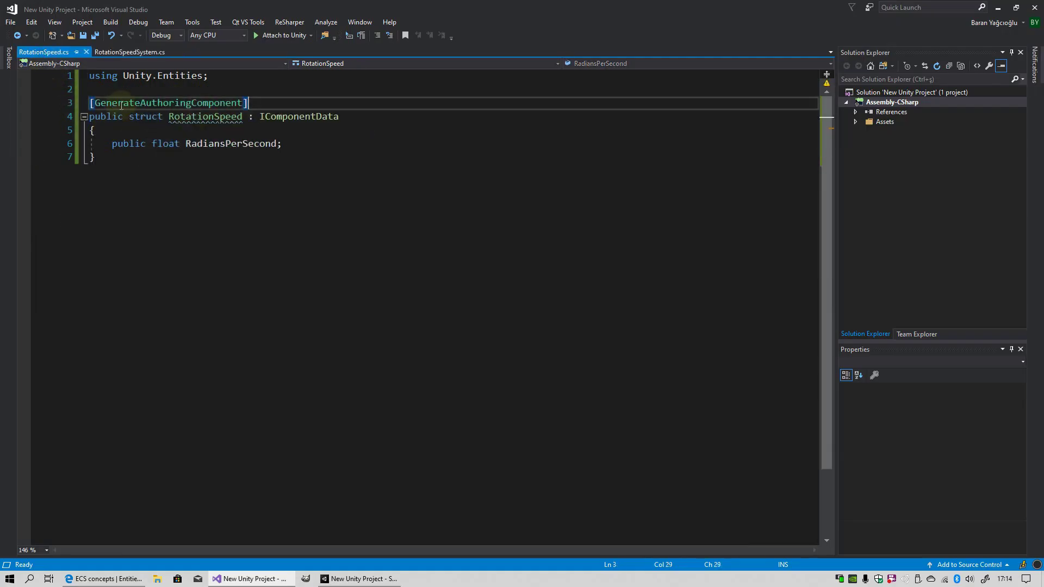
key("shift+Home")
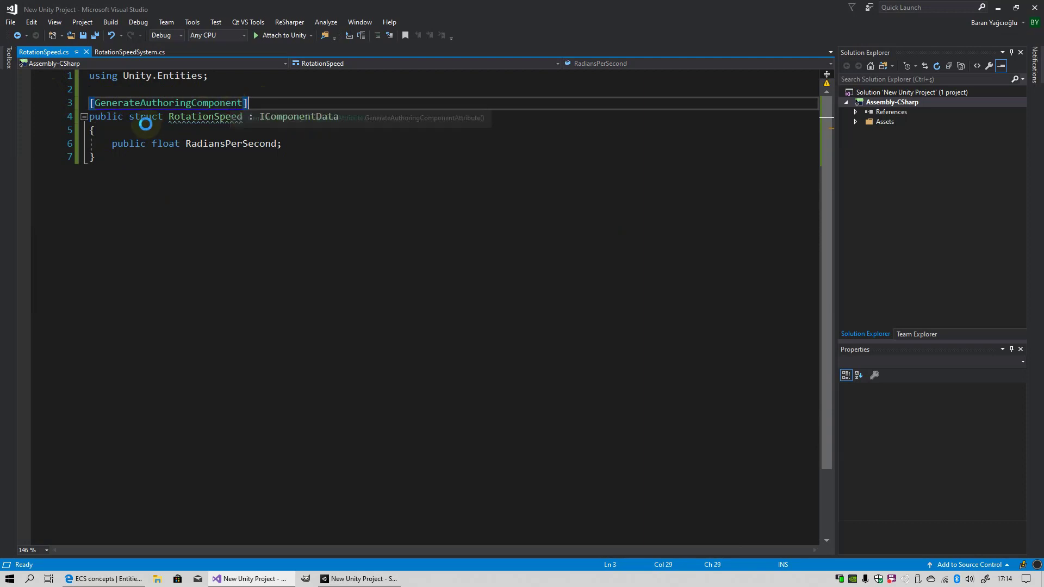
key("BackSpace")
key("BackSpace")
key("ctrl+a")
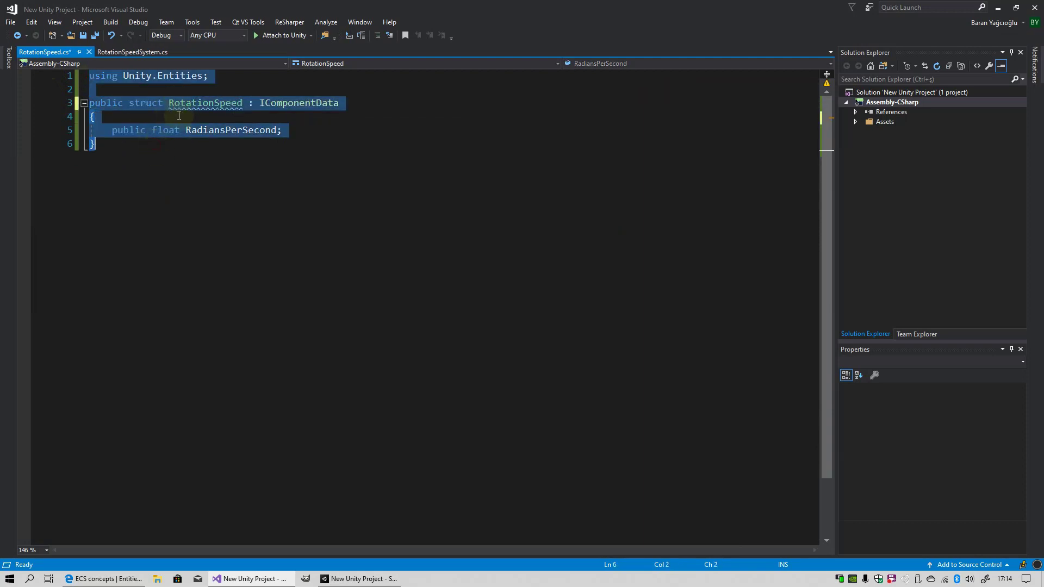
left_click(145, 92)
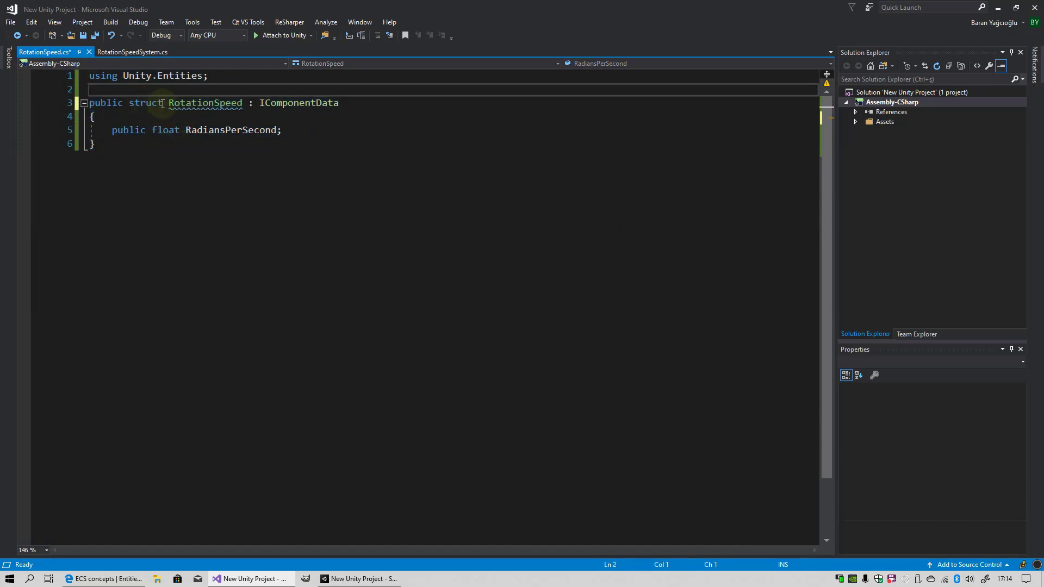
key("ctrl+s")
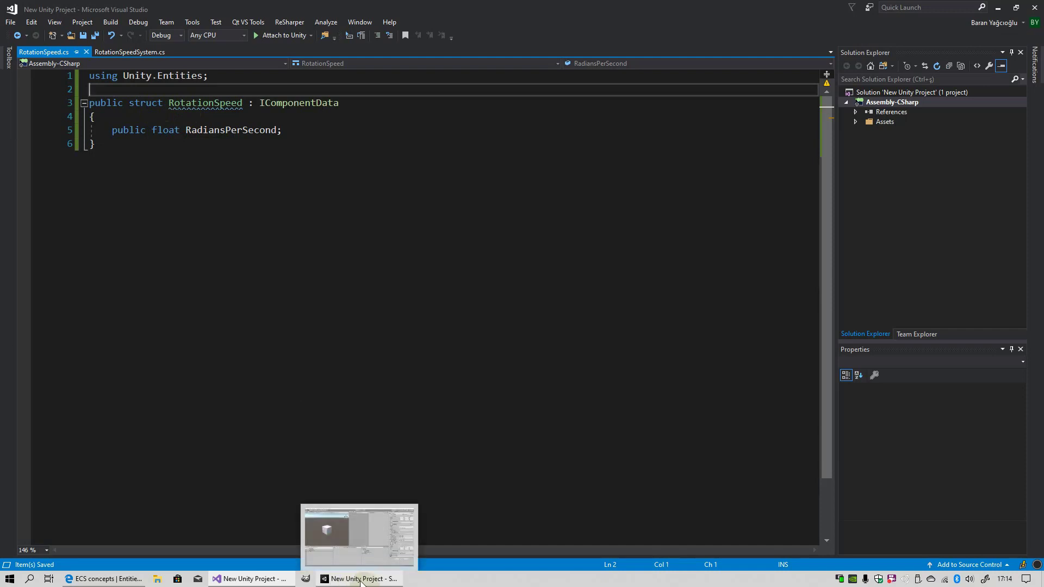
Step: Review the six-line RotationSpeed struct, then return to the Unity Editor
left_click_drag(90, 77, 150, 226)
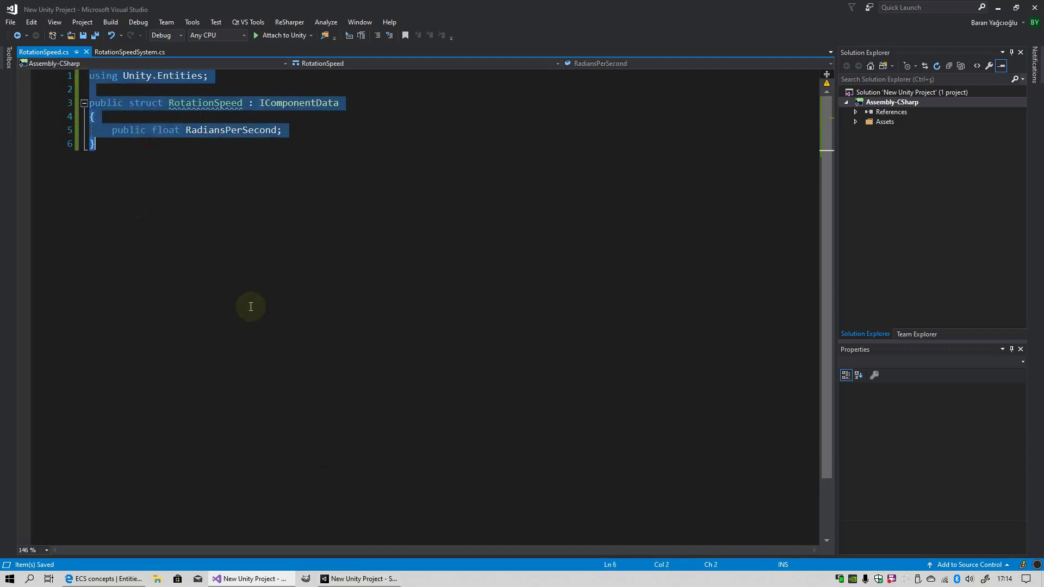
left_click(99, 88)
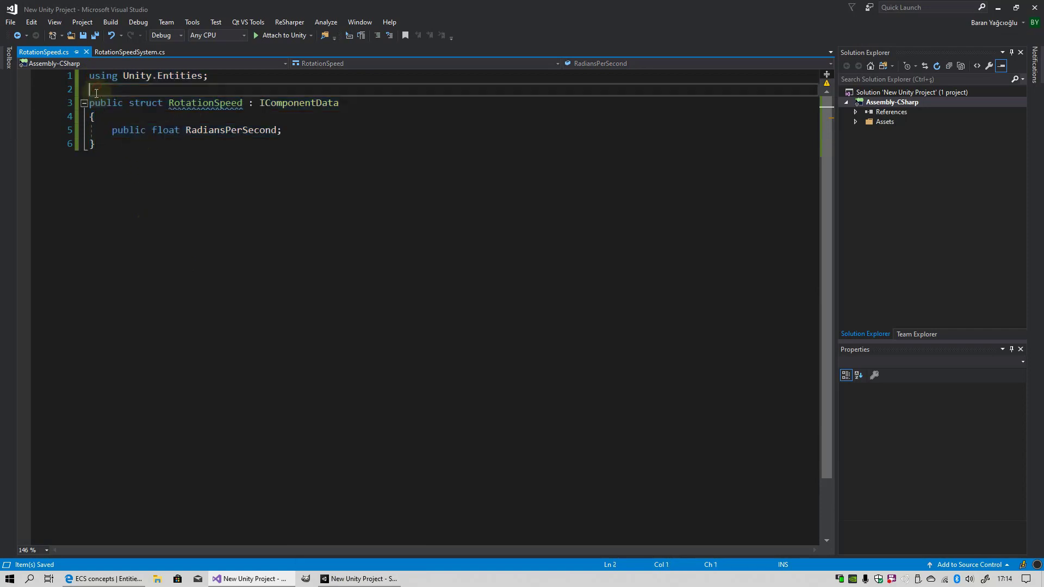
left_click(354, 575)
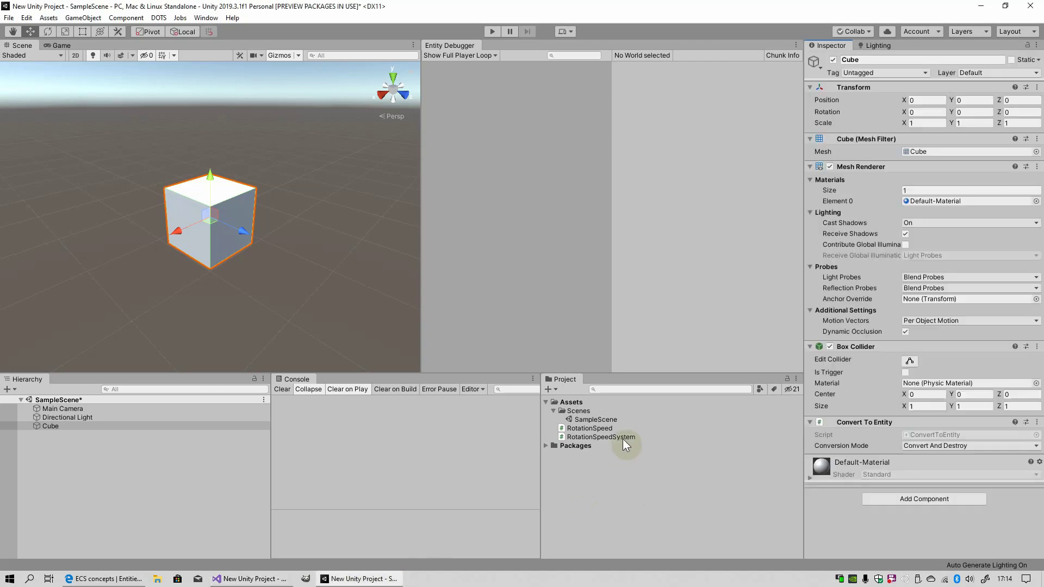
Step: Create a C# script in Assets named RotationSpeedAuthoring
left_click(576, 479)
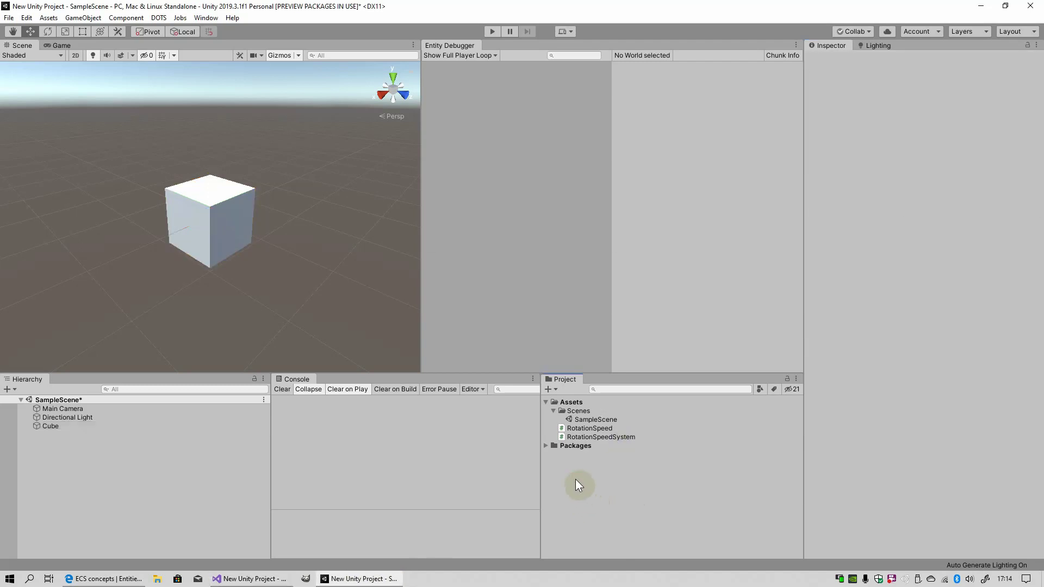
right_click(575, 479)
mouse_move(604, 198)
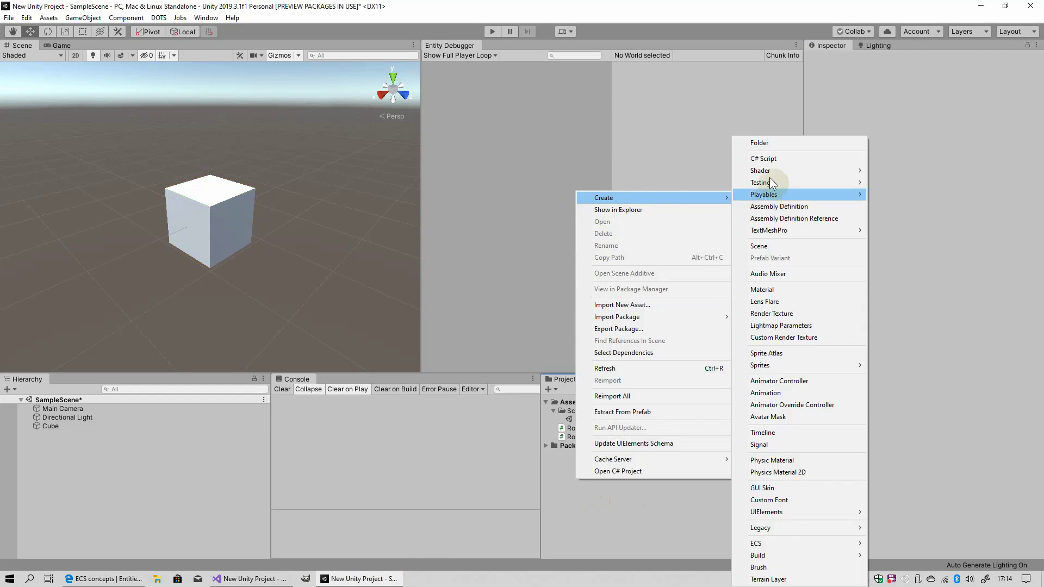
left_click(766, 158)
type("R")
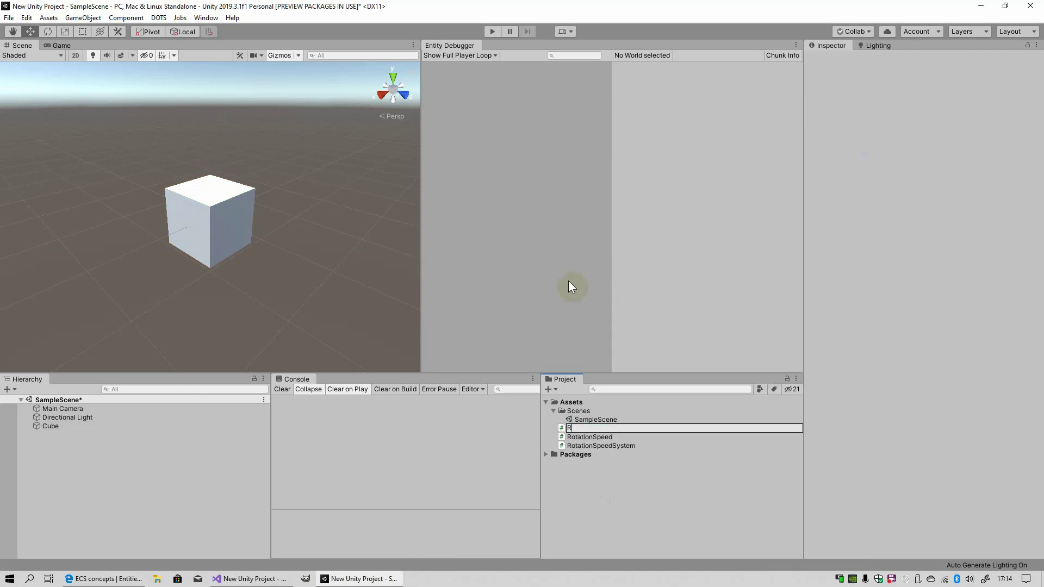
type("otation")
type("SpeedA")
type("uthoring")
key("Return")
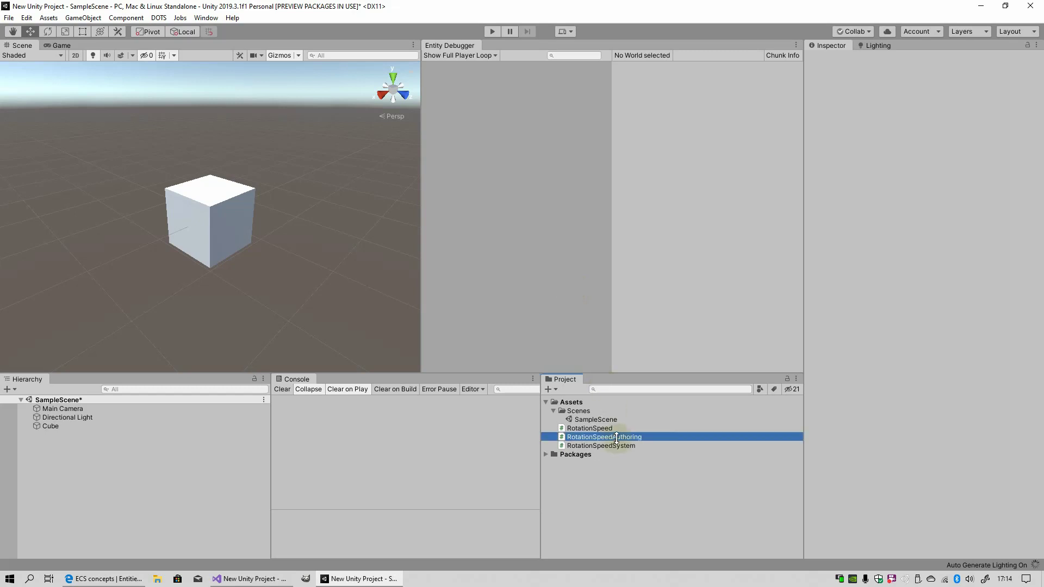
Step: Strip the template Start/Update methods and add IConvertGameObjectToEntity to RotationSpeedAuthoring
double_click(616, 437)
left_click_drag(112, 157, 146, 290)
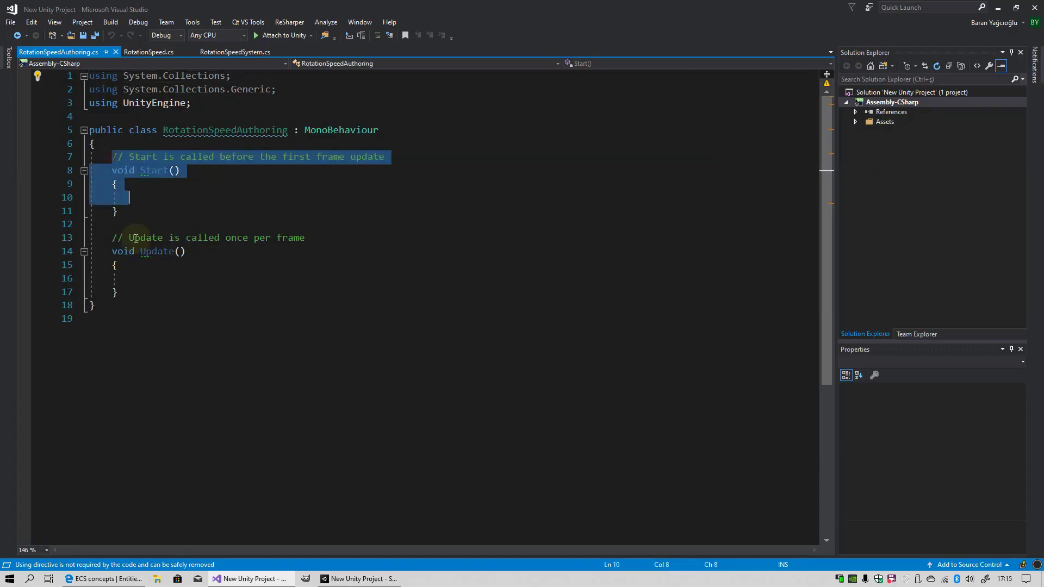
key("Delete")
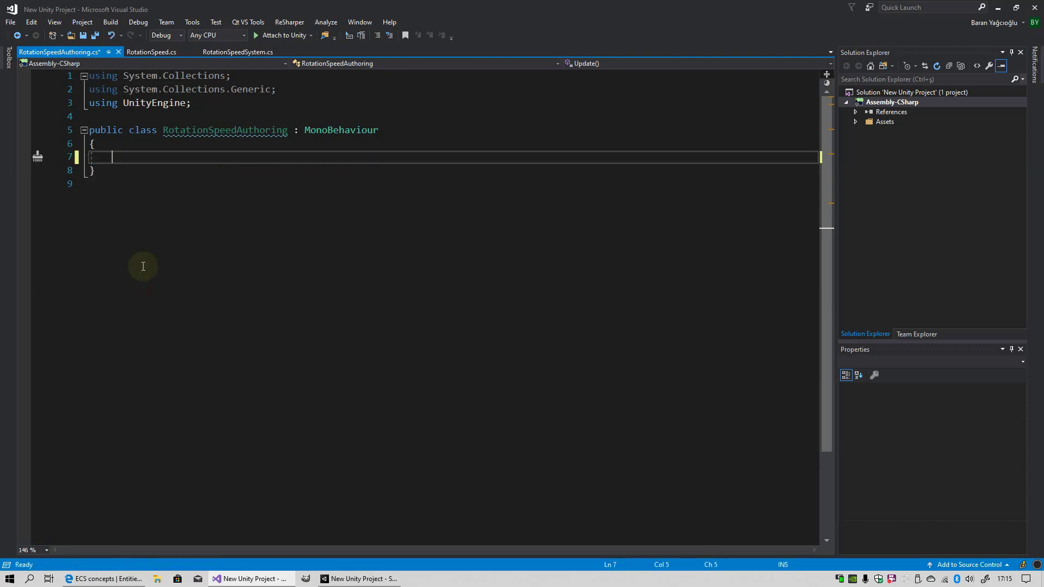
left_click(398, 128)
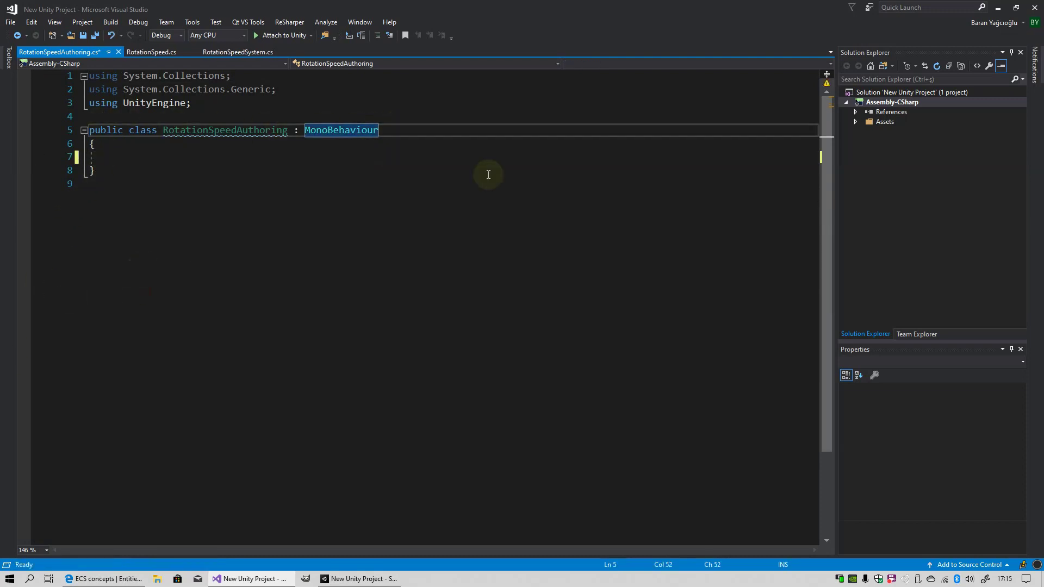
type(", I")
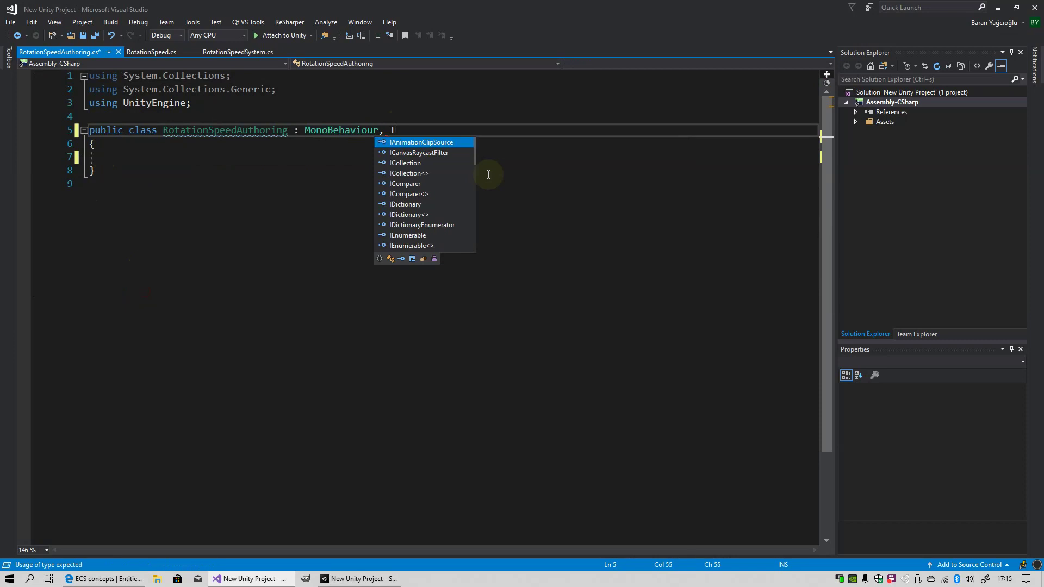
type("Con")
key("Tab")
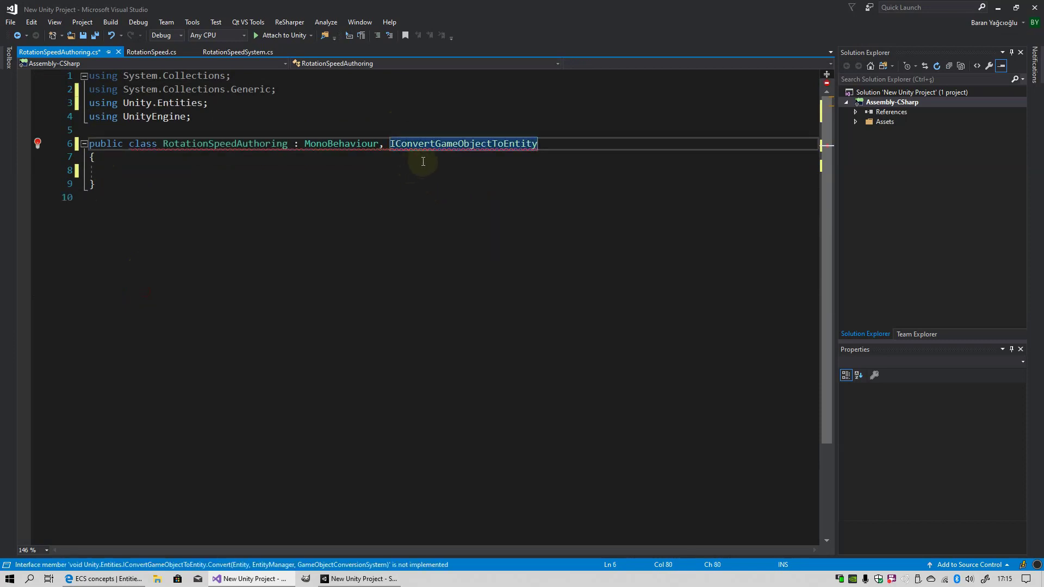
Step: Generate the missing Convert method via Quick Actions and delete its placeholder throw line
left_click(421, 162)
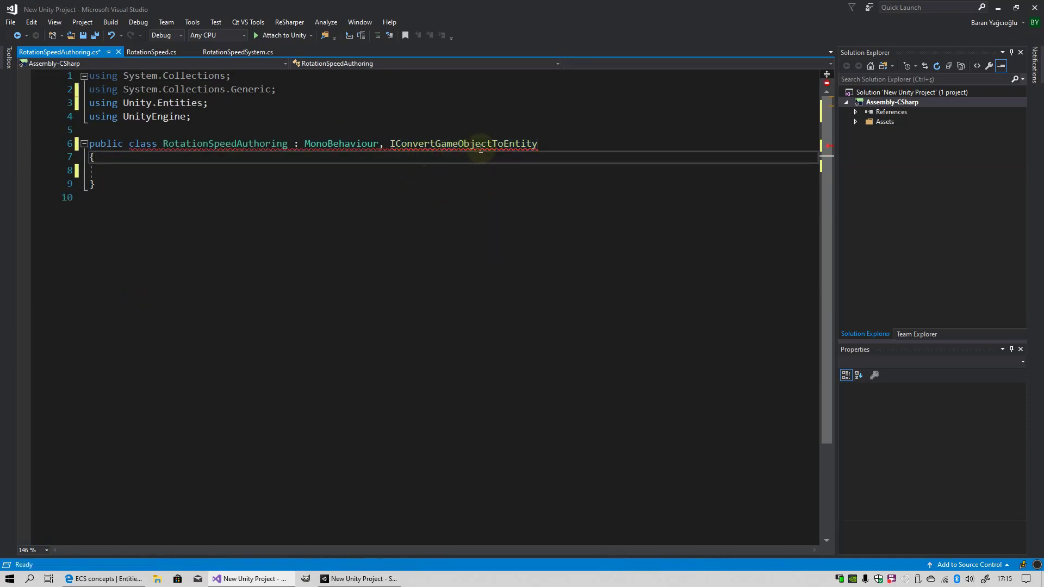
mouse_move(518, 145)
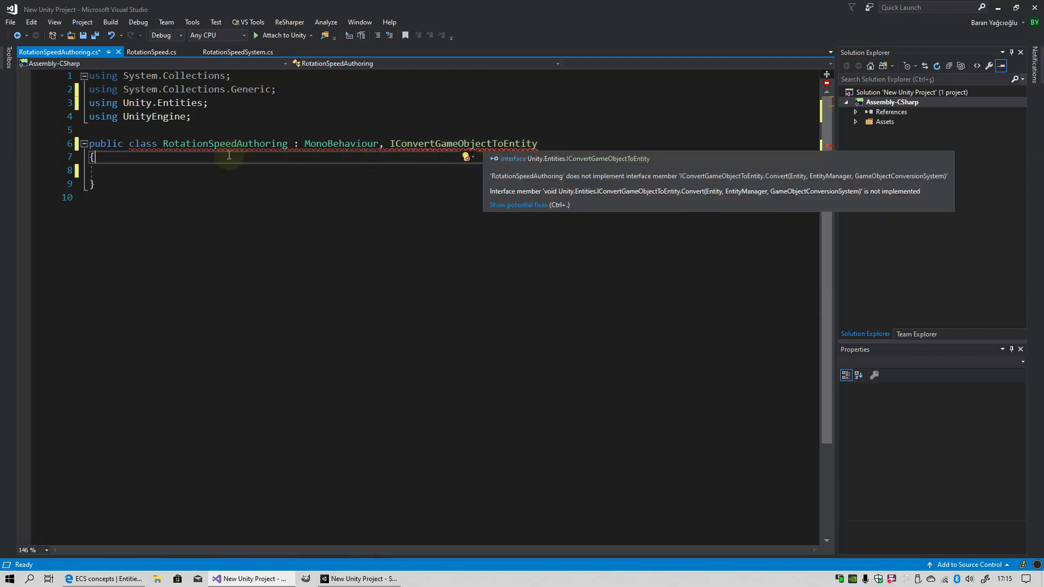
left_click(253, 144)
left_click(36, 145)
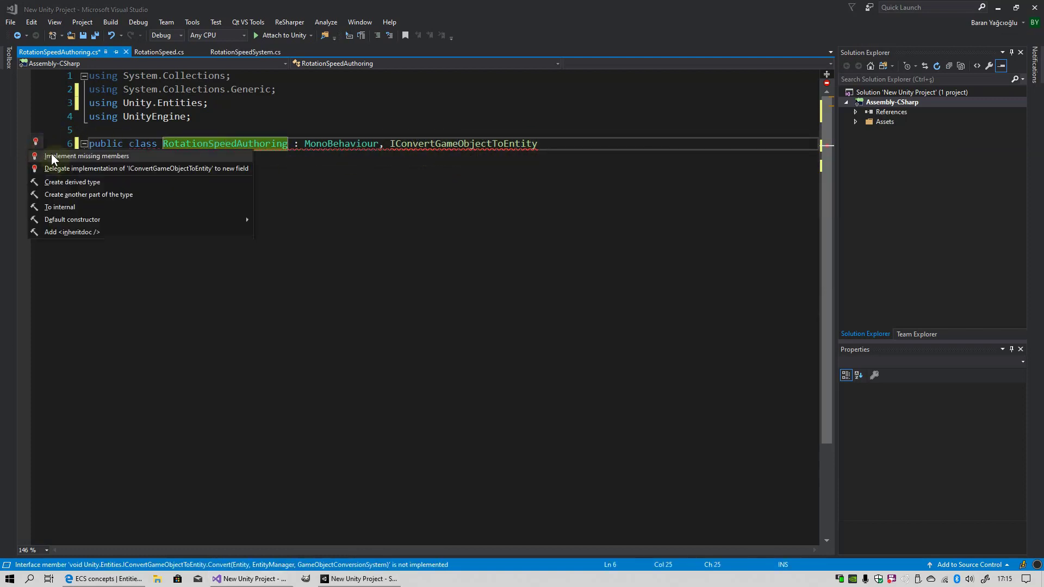
left_click(57, 156)
double_click(188, 171)
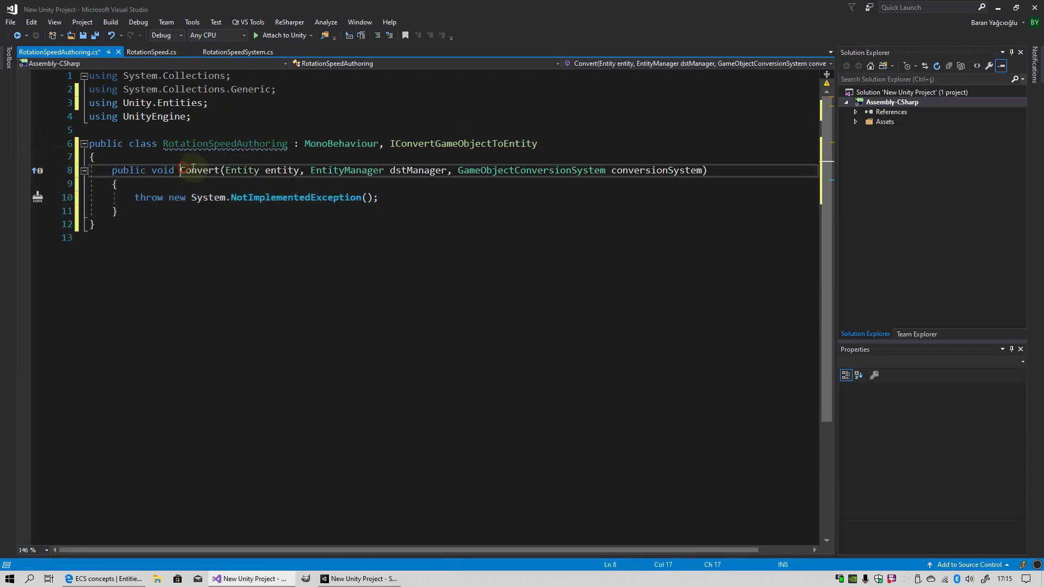
left_click(413, 199)
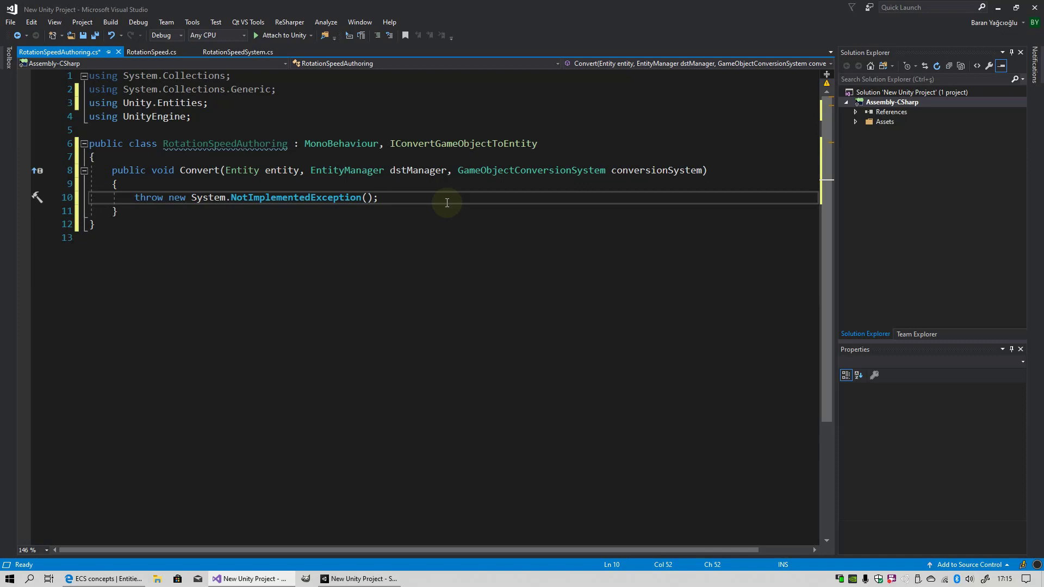
key("shift+Home")
key("BackSpace")
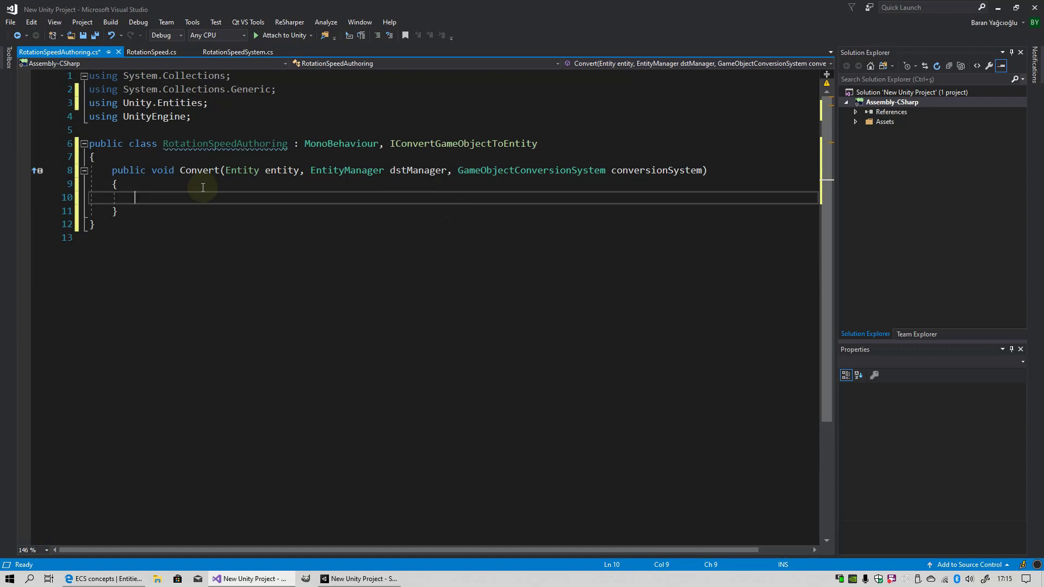
Step: Add 'public float DegreesPerSecond = 360.0f;' above the Convert method
key("Up")
key("Up")
key("Up")
key("Return")
key("Return")
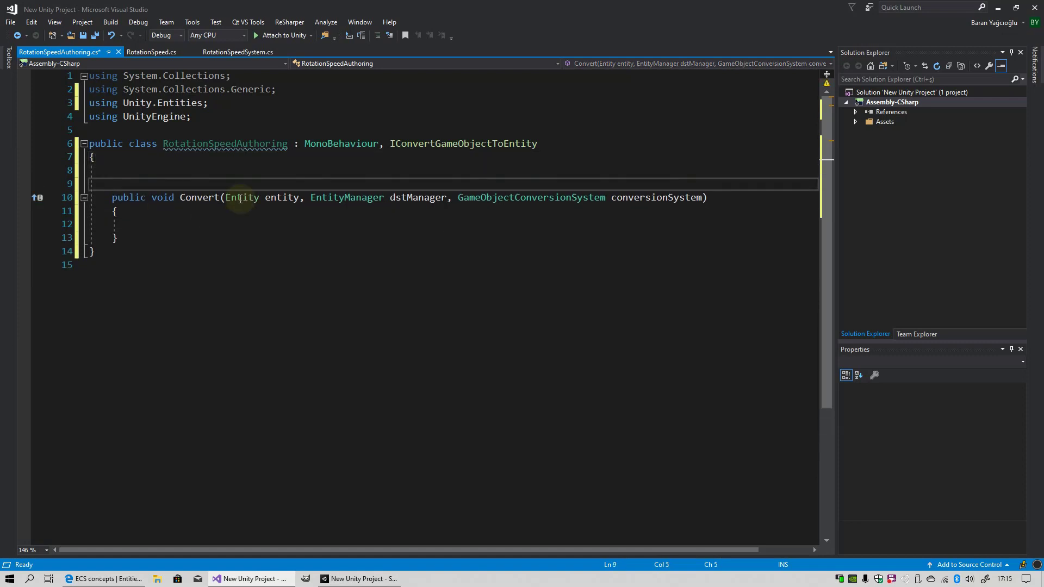
key("Up")
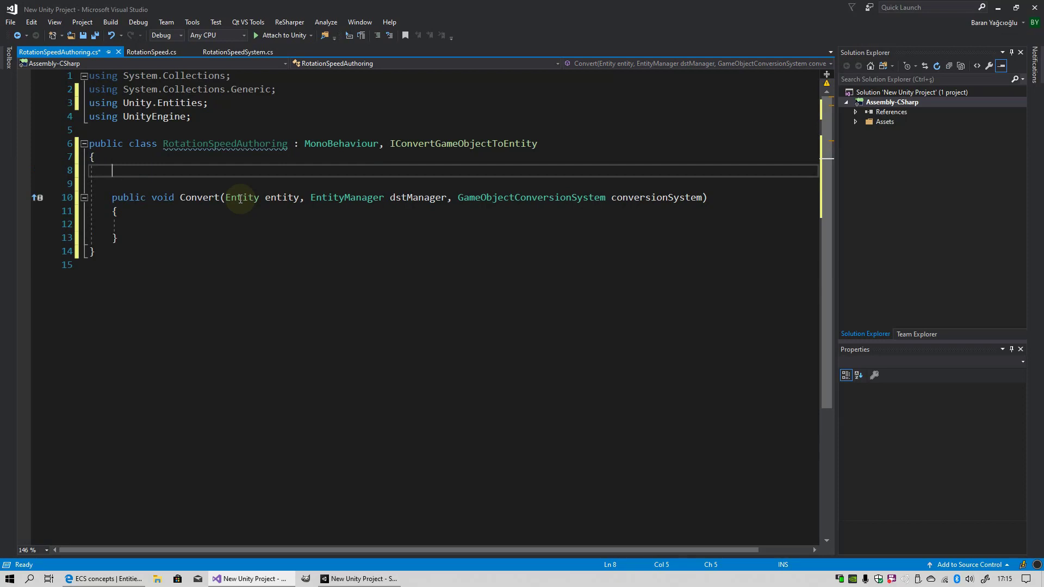
type("public float Degree")
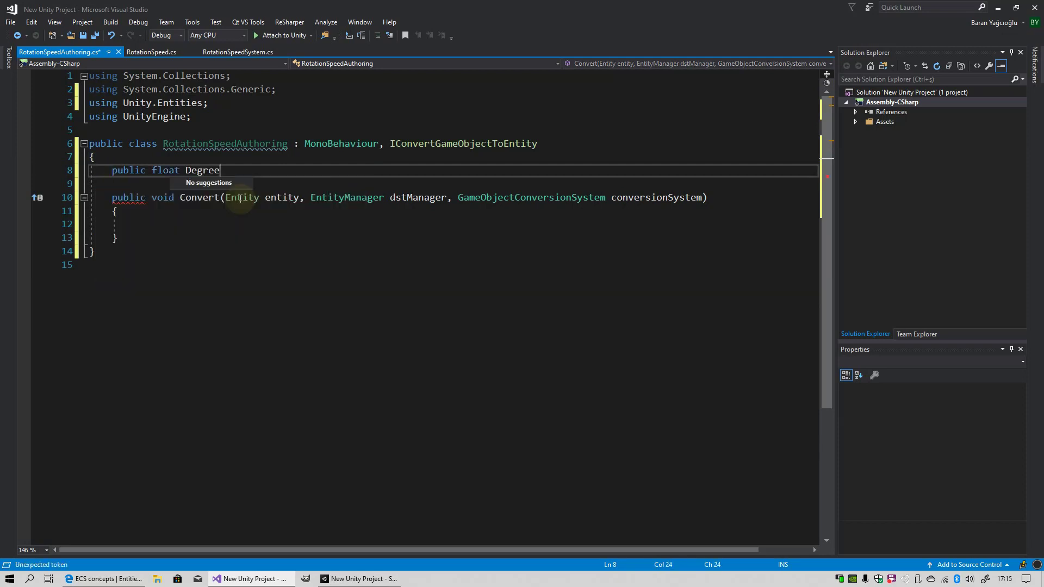
type("sPer")
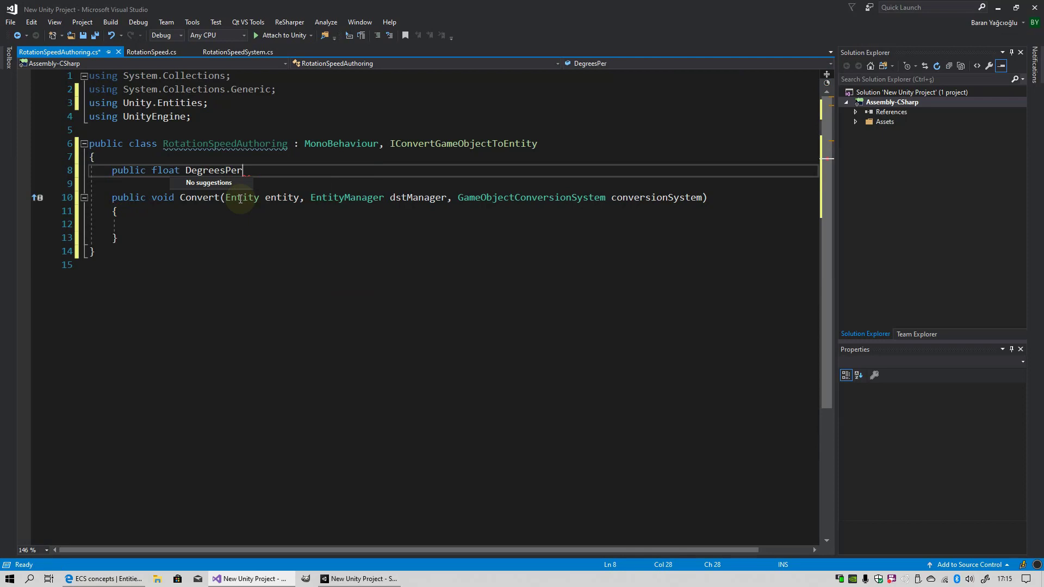
type("Second=")
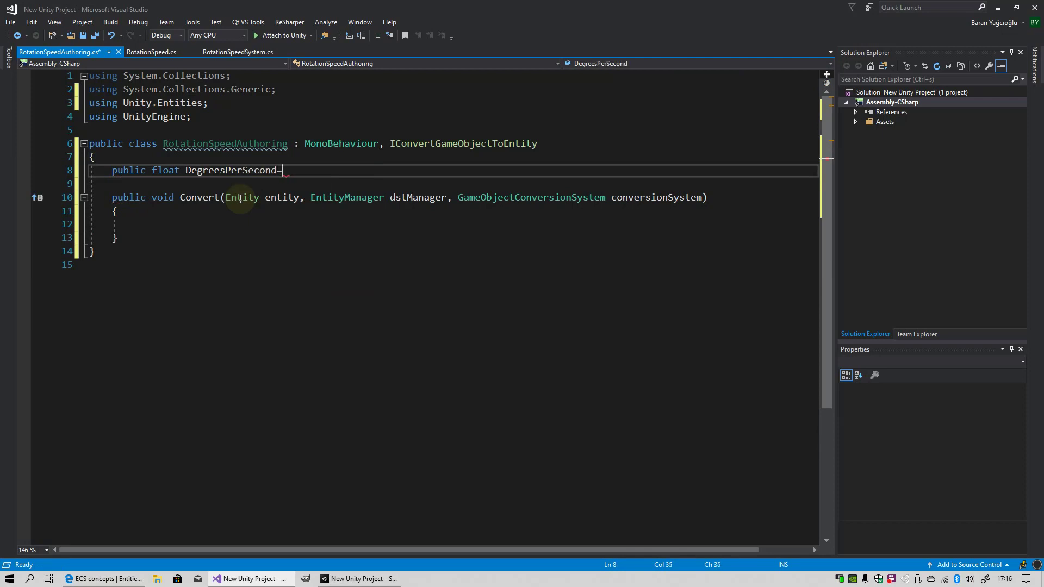
type("360.")
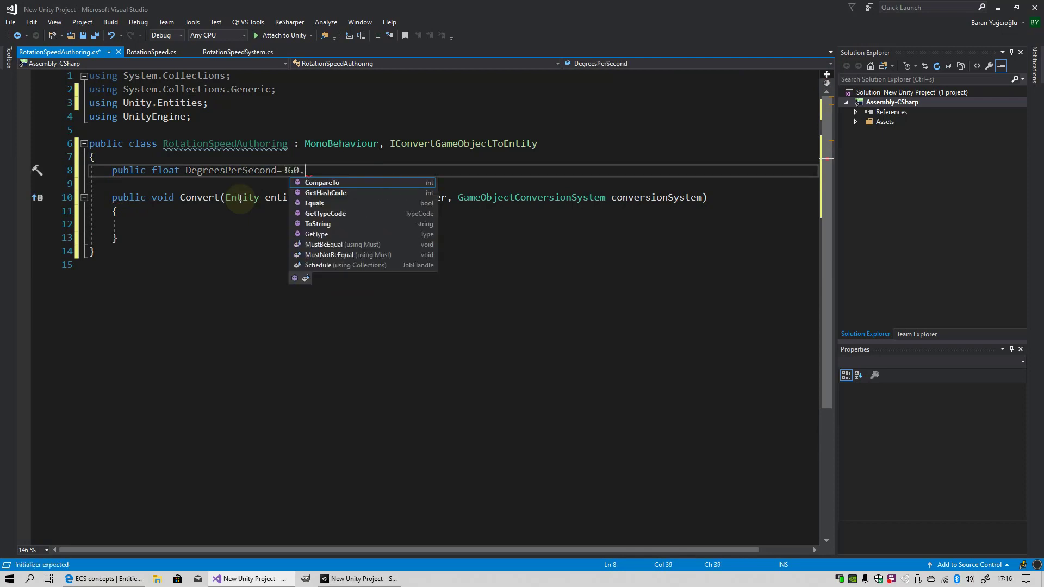
type("0f;")
Step: Check RotationSpeed.cs, trying then reverting a default value on RadiansPerSecond
left_click(152, 51)
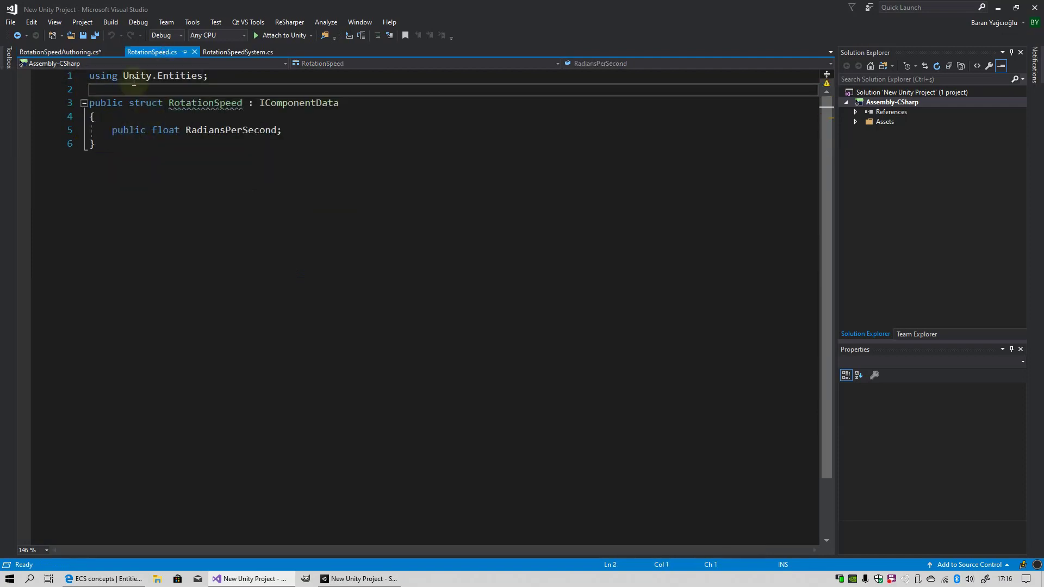
left_click(285, 131)
key("BackSpace")
type("= ")
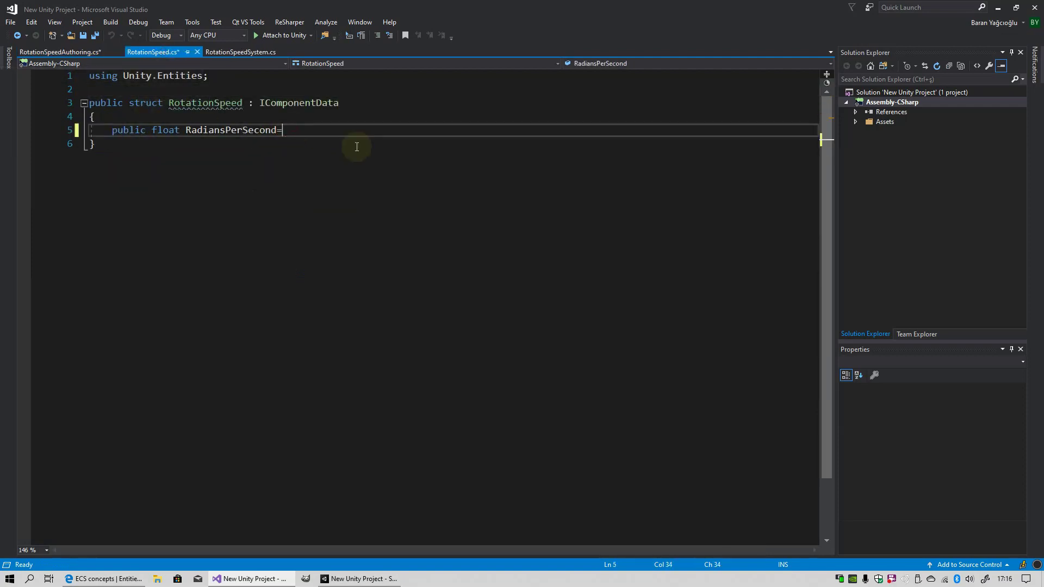
type("0;")
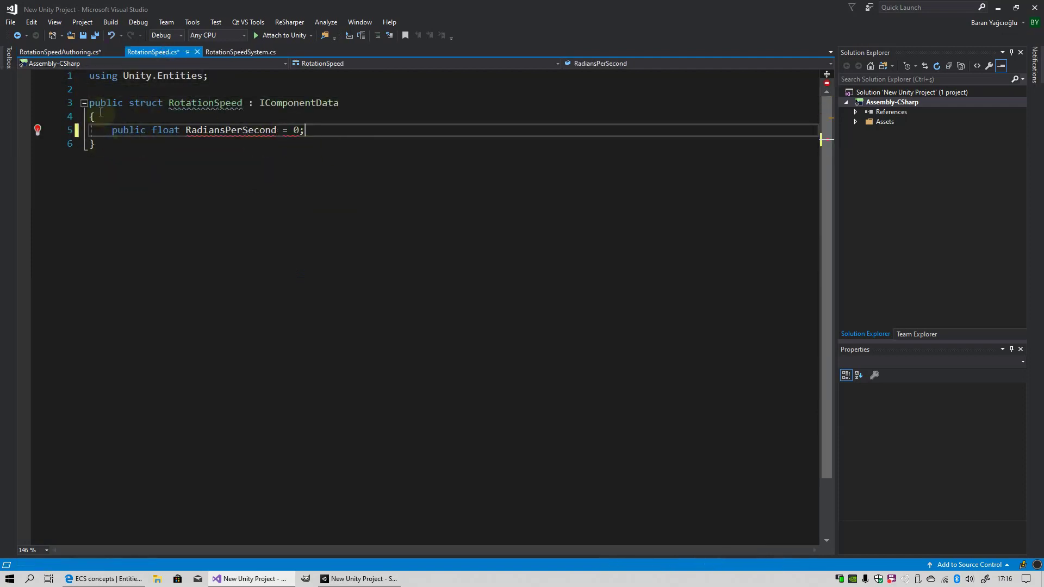
key("BackSpace")
key("BackSpace")
key("BackSpace")
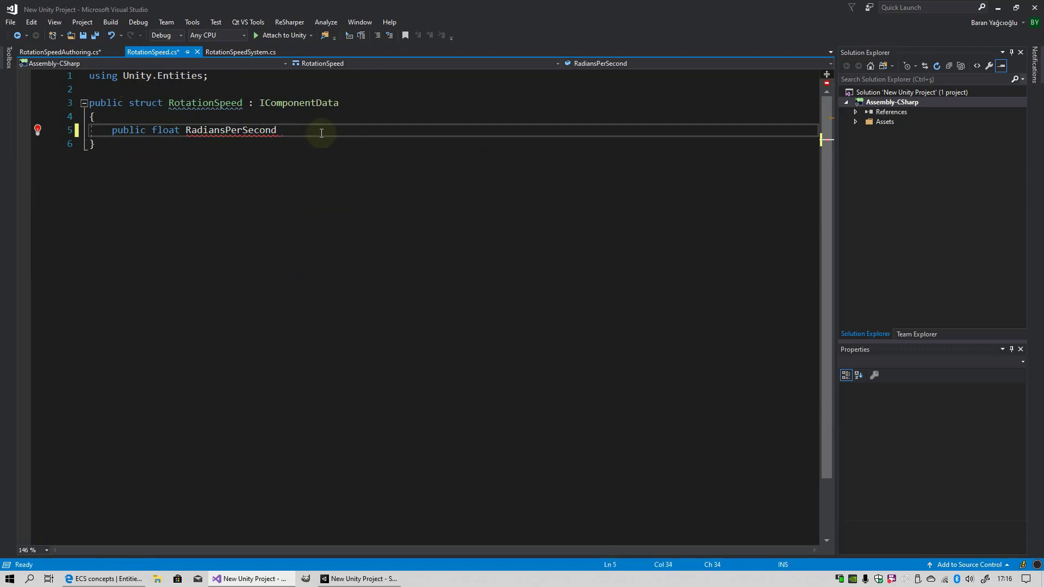
type(";")
key("ctrl+shift+Left")
key("ctrl+shift+Left")
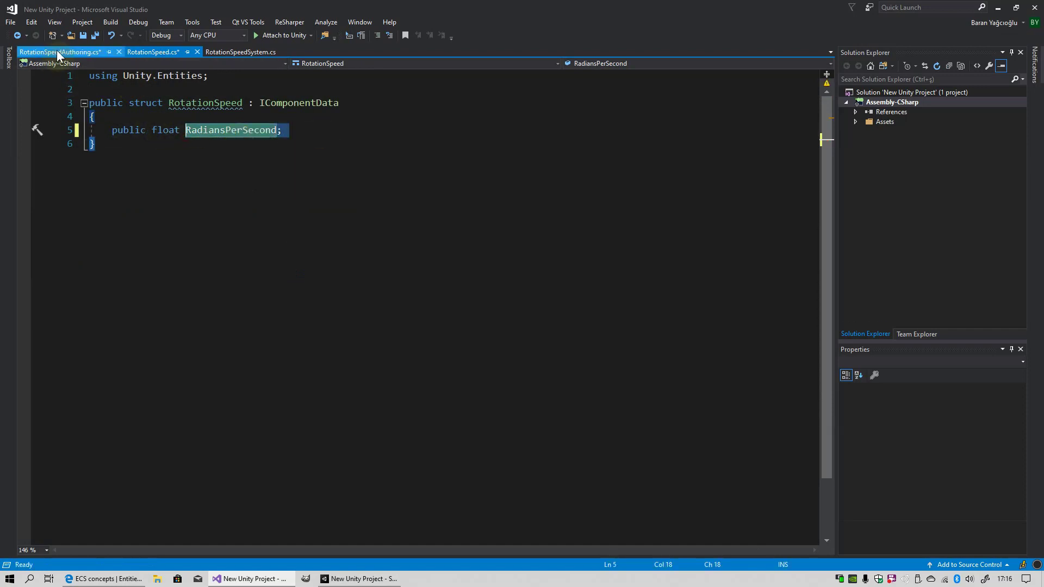
Step: Review the DegreesPerSecond field, then save RotationSpeed.cs
left_click(57, 50)
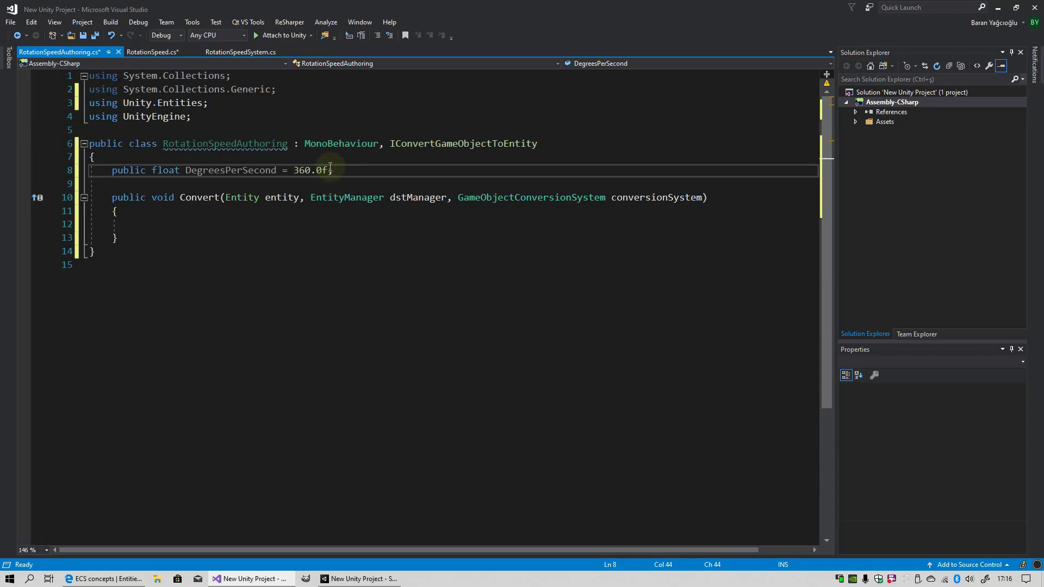
left_click(285, 169)
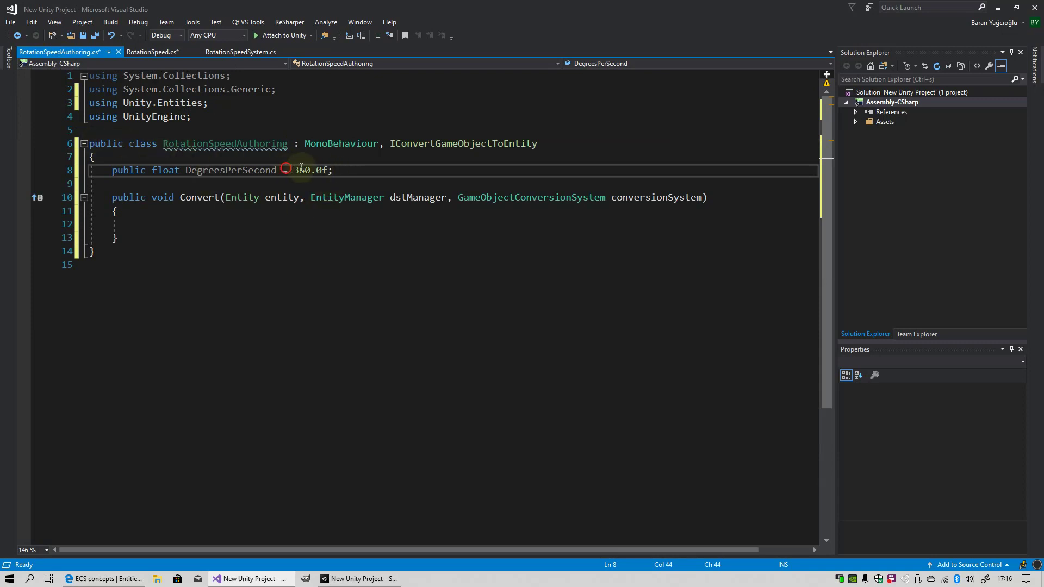
double_click(302, 169)
left_click(339, 170)
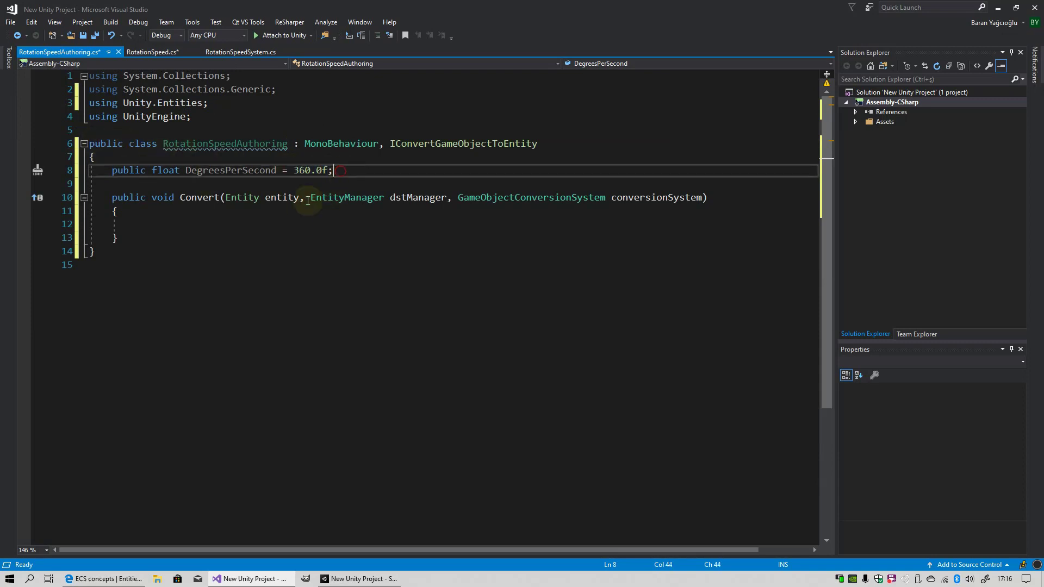
left_click(163, 222)
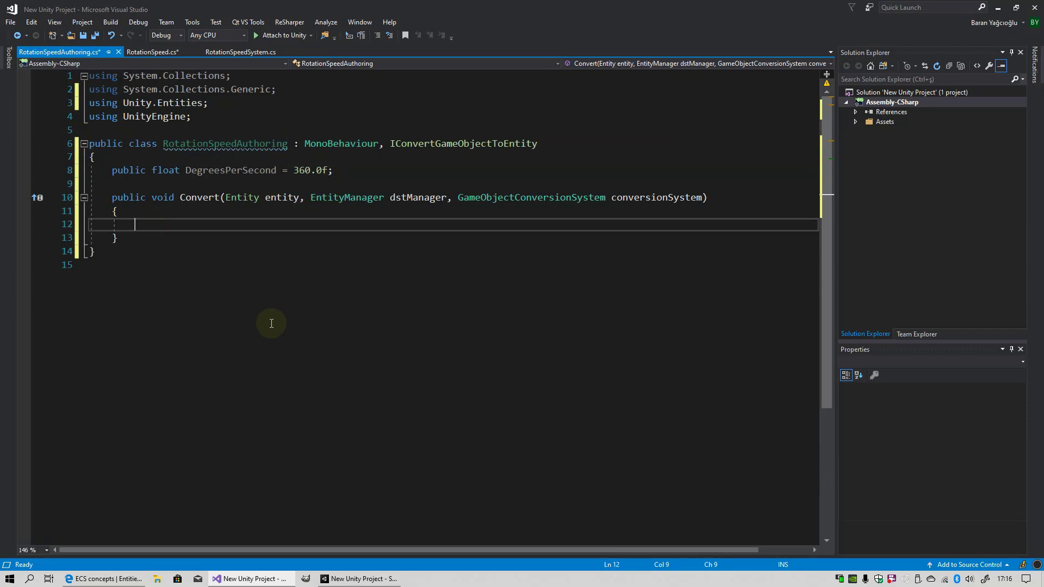
left_click(148, 51)
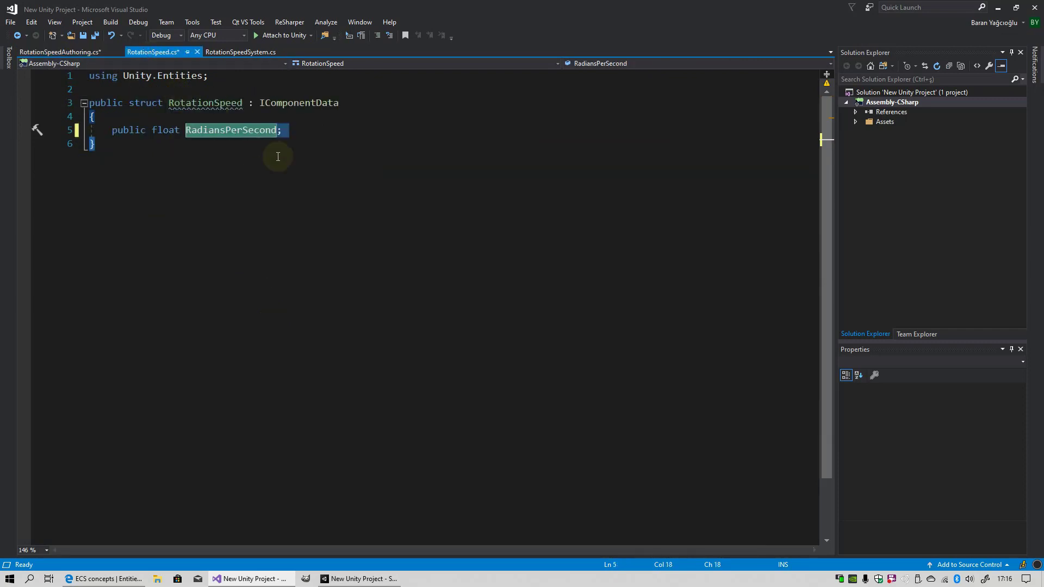
key("ctrl+s")
left_click(185, 156)
Step: Begin Convert with 'var data = new RotationSpeed { };' laid out as an object initializer
left_click(50, 52)
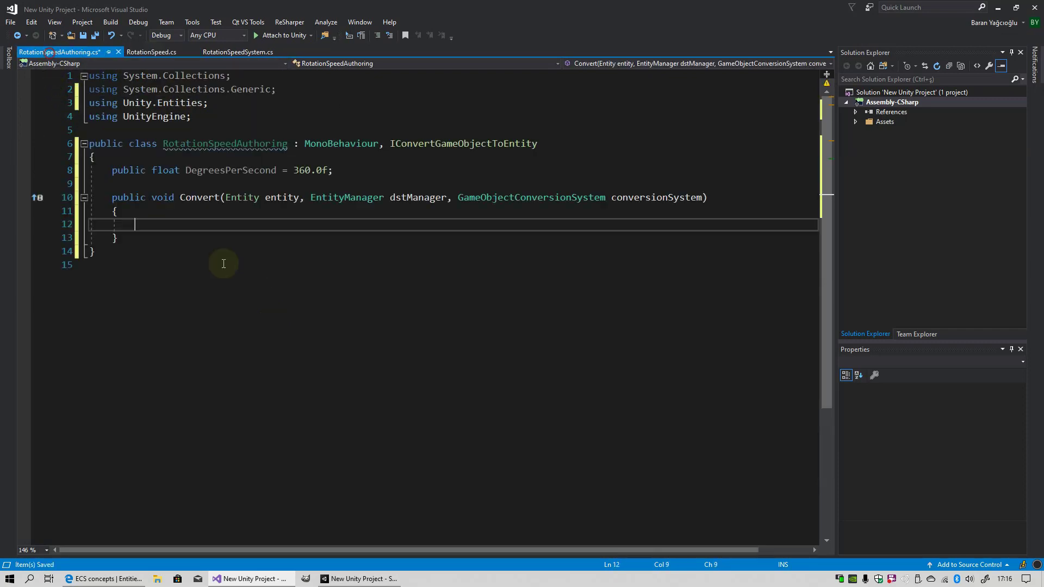
type("var data")
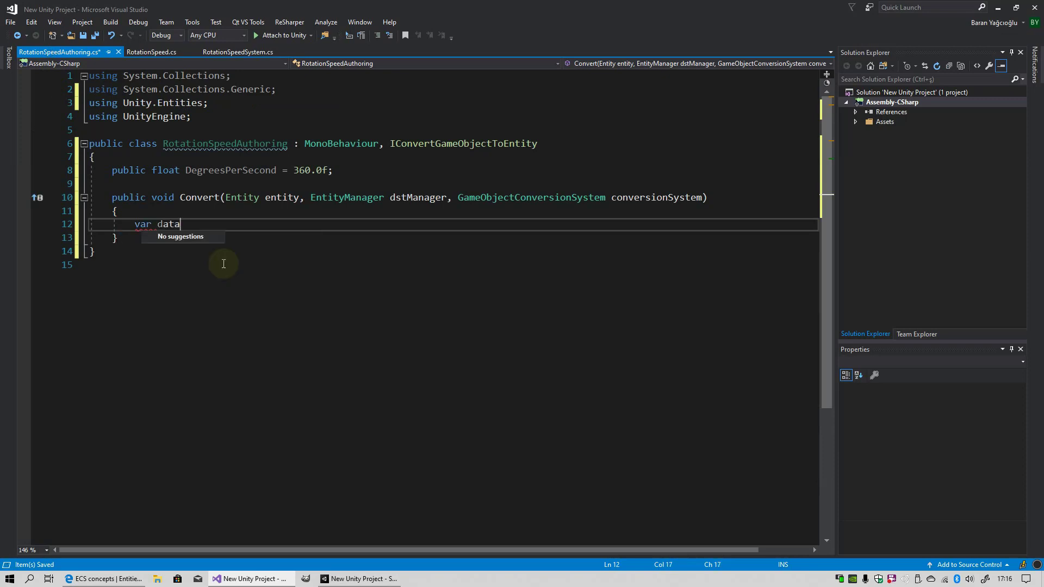
type("=new ")
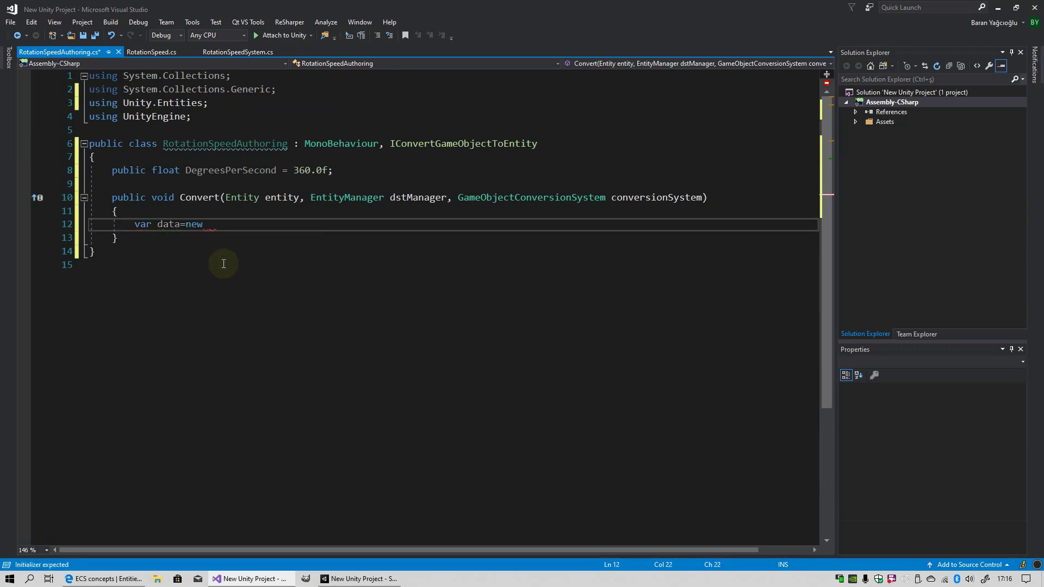
type("Ro")
key("Tab")
left_click(140, 53)
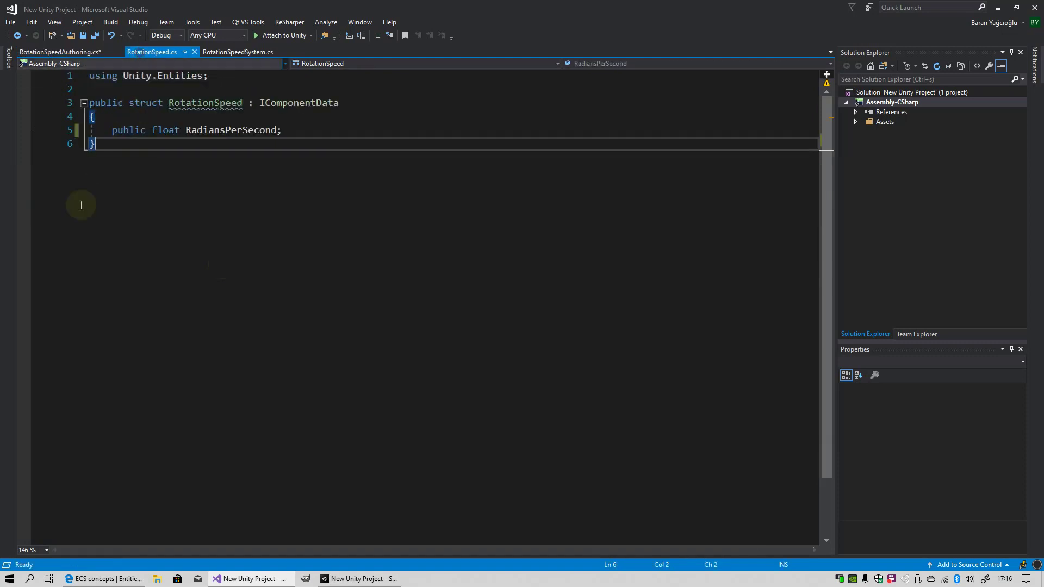
left_click(60, 52)
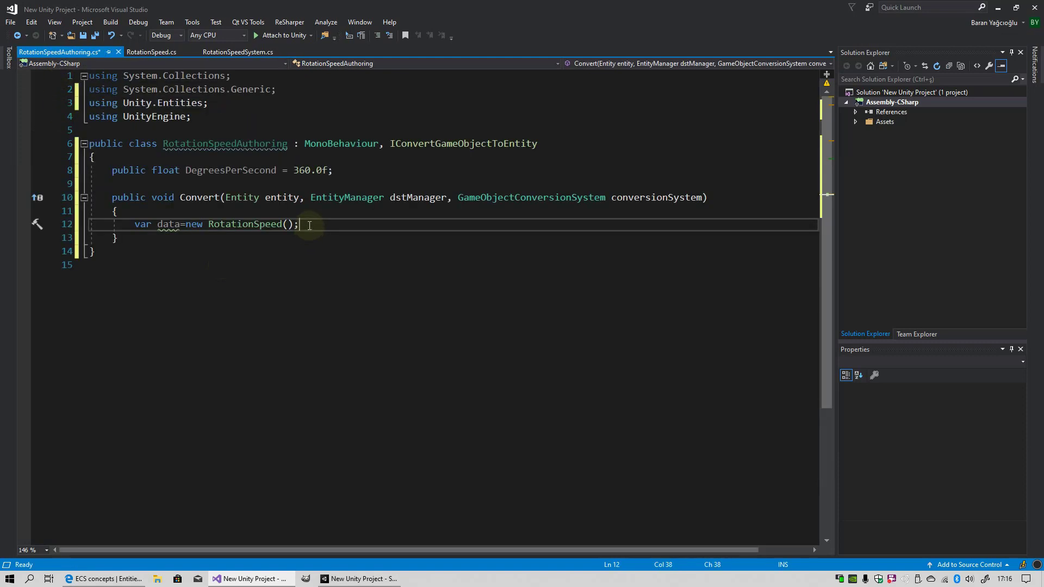
key("BackSpace")
key("BackSpace")
key("BackSpace")
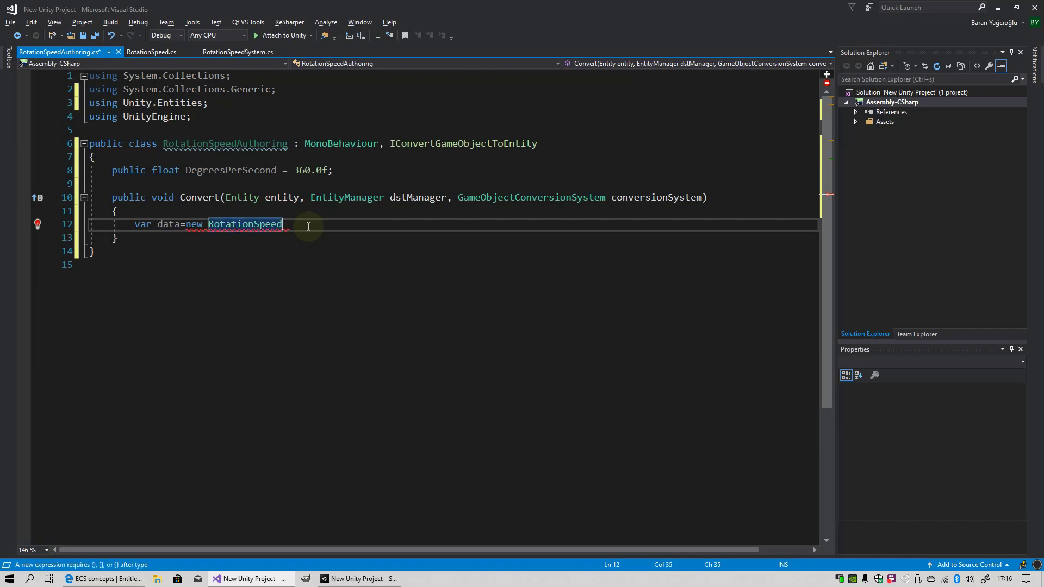
type("{")
key("Return")
key("Down")
key("End")
type(";")
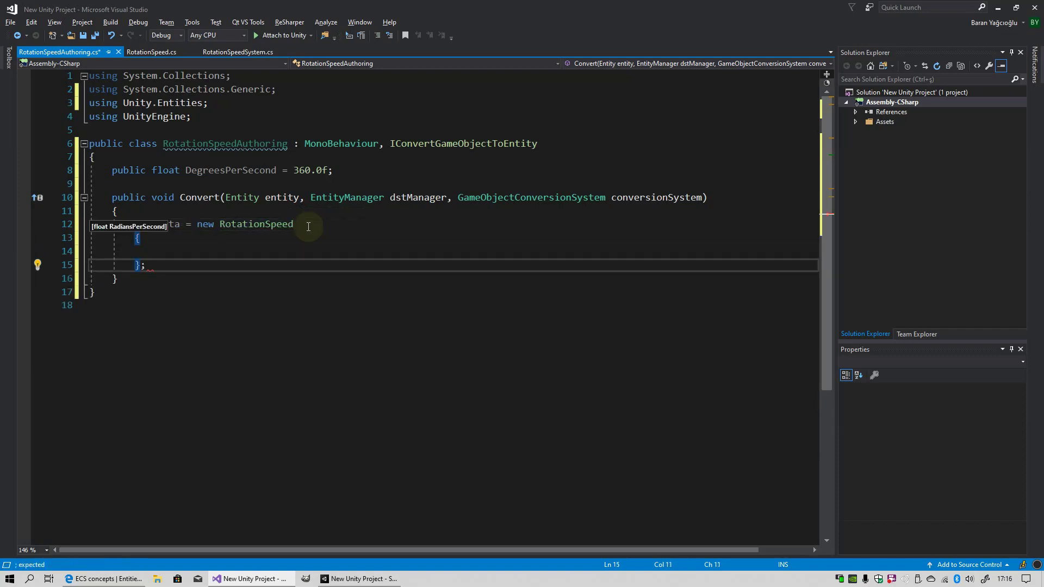
Step: Fill the initializer with RadiansPerSecond = math.radians(DegreesPerSecond)
left_click(174, 250)
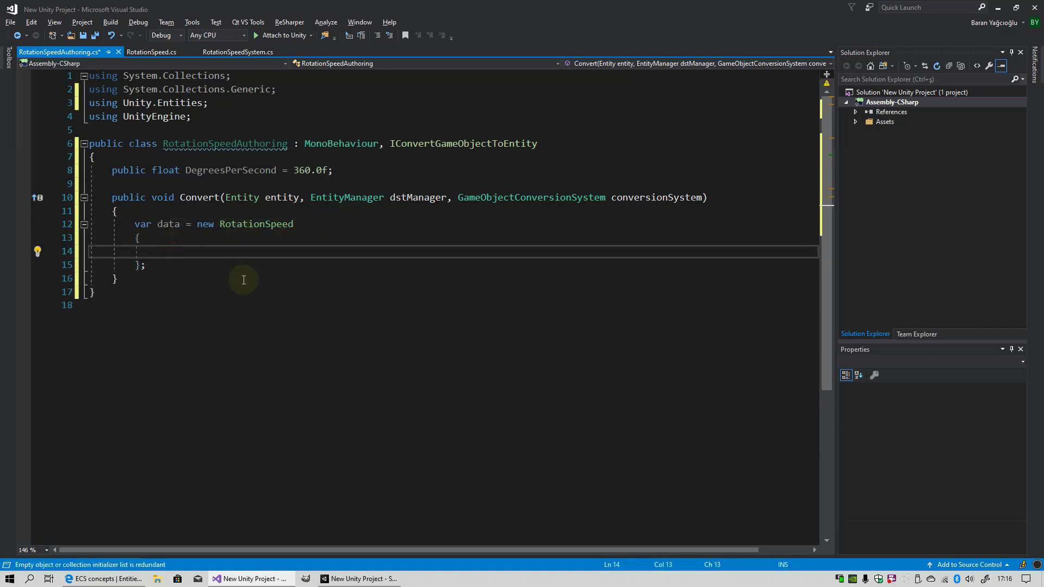
type("R")
key("Return")
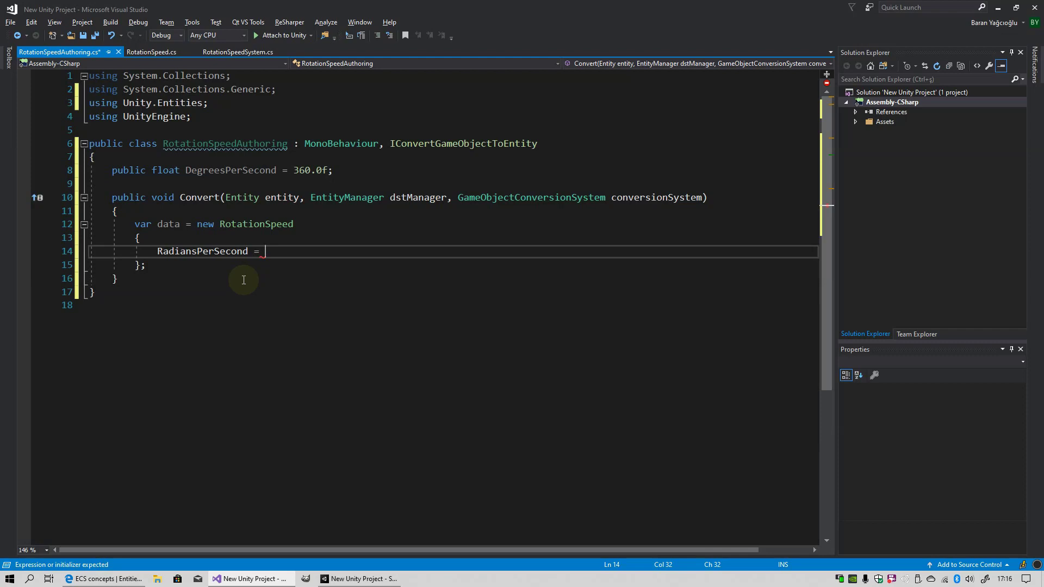
type("math")
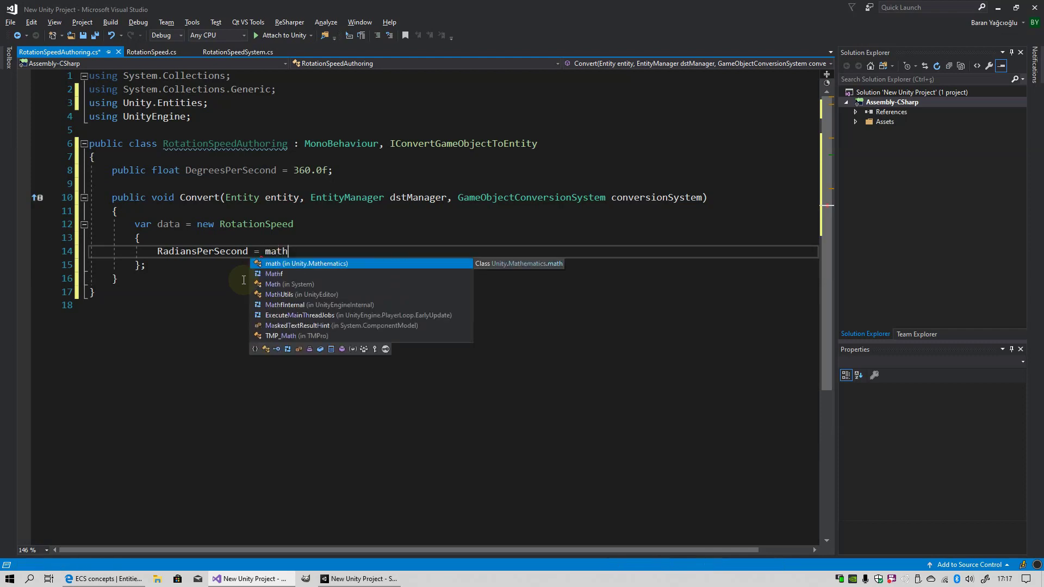
type(".")
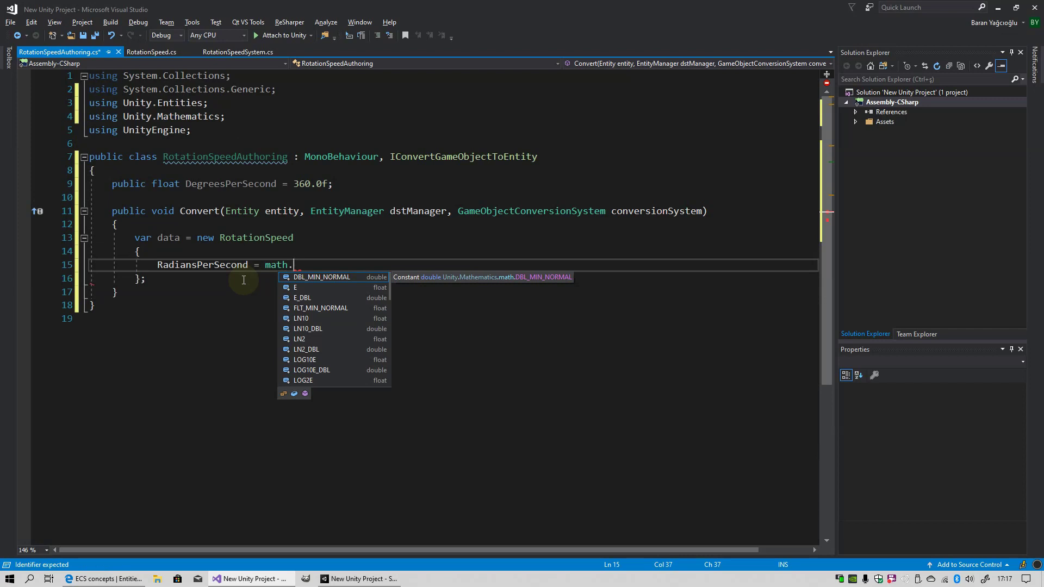
type("radians(")
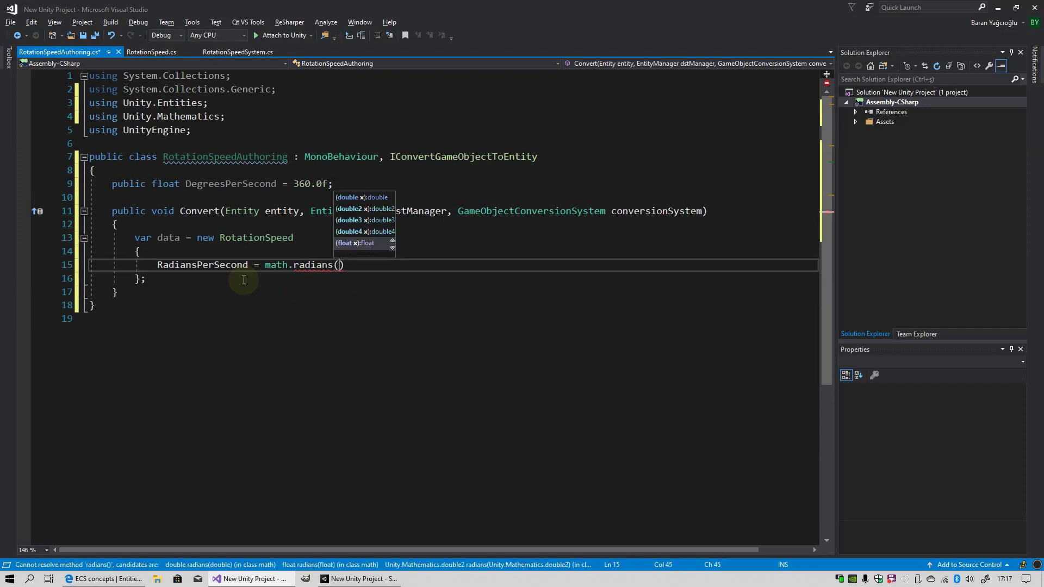
left_click(185, 194)
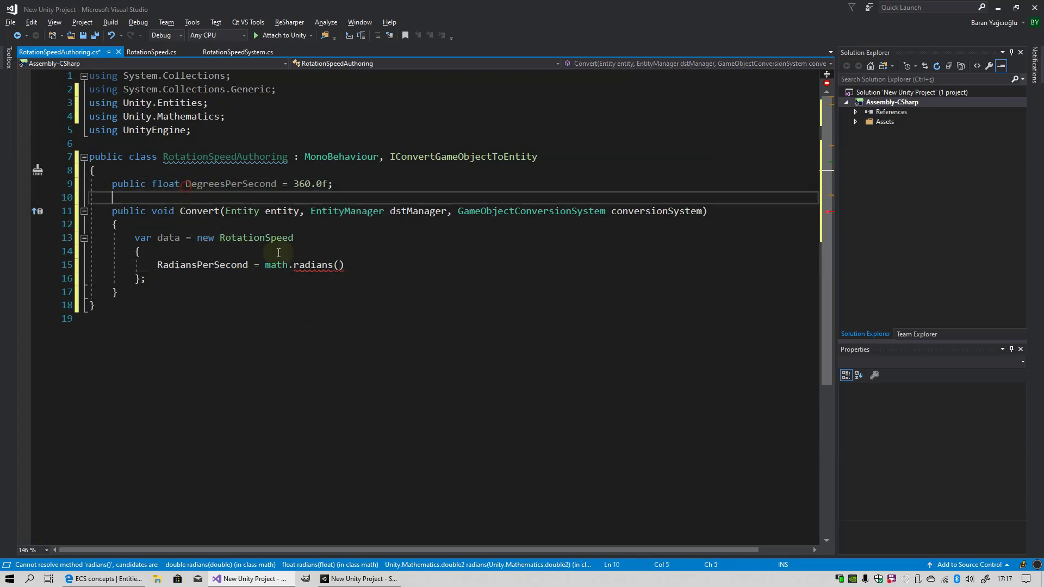
left_click(339, 265)
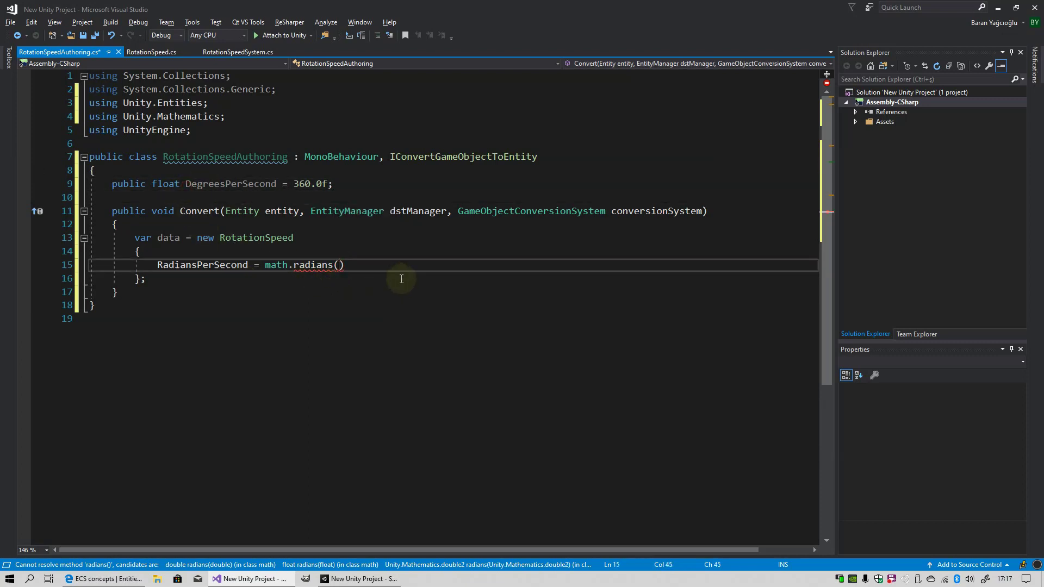
type("Deg")
type(")")
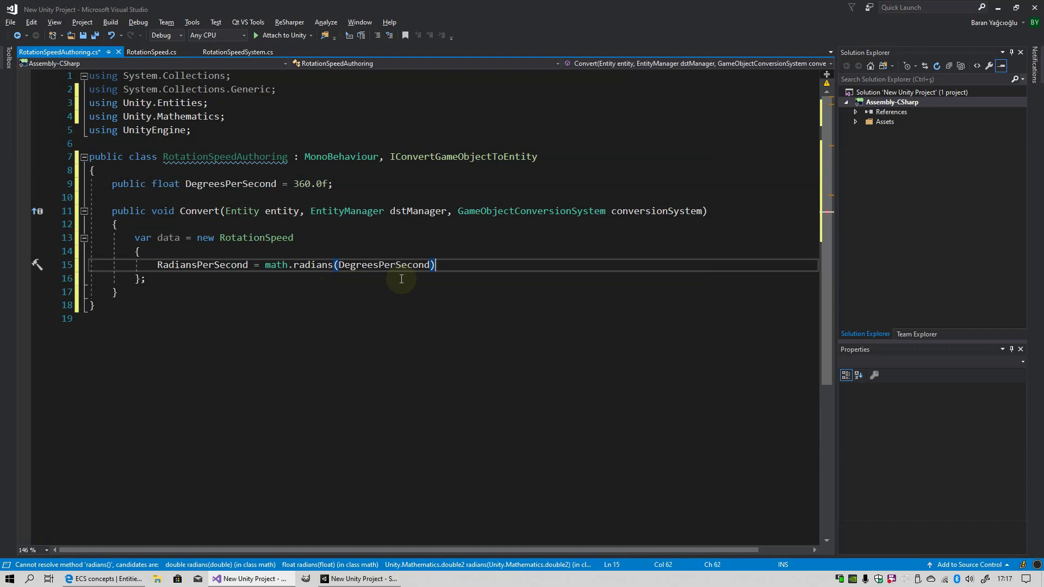
type(";")
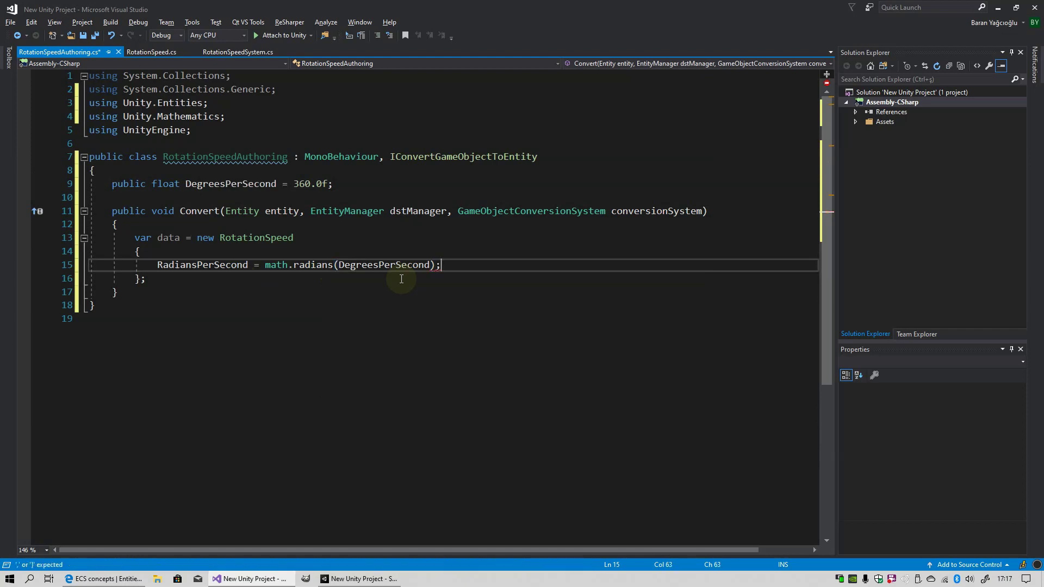
left_click(145, 279)
key("Return")
key("Return")
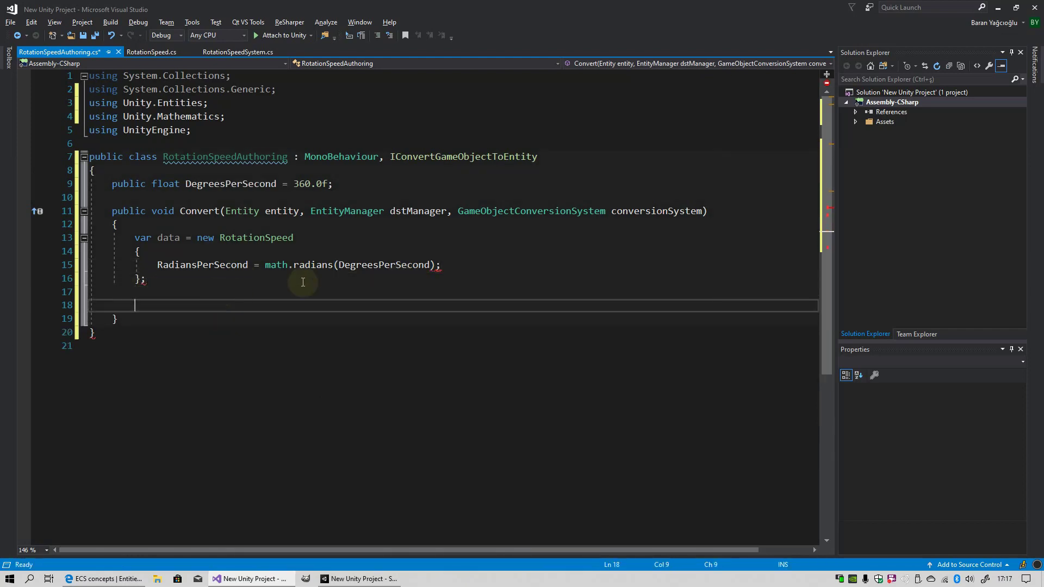
Step: Finish Convert with dstManager.AddComponentData(entity, data); and return to Unity
left_click(458, 266)
key("BackSpace")
left_click(147, 305)
type("dst")
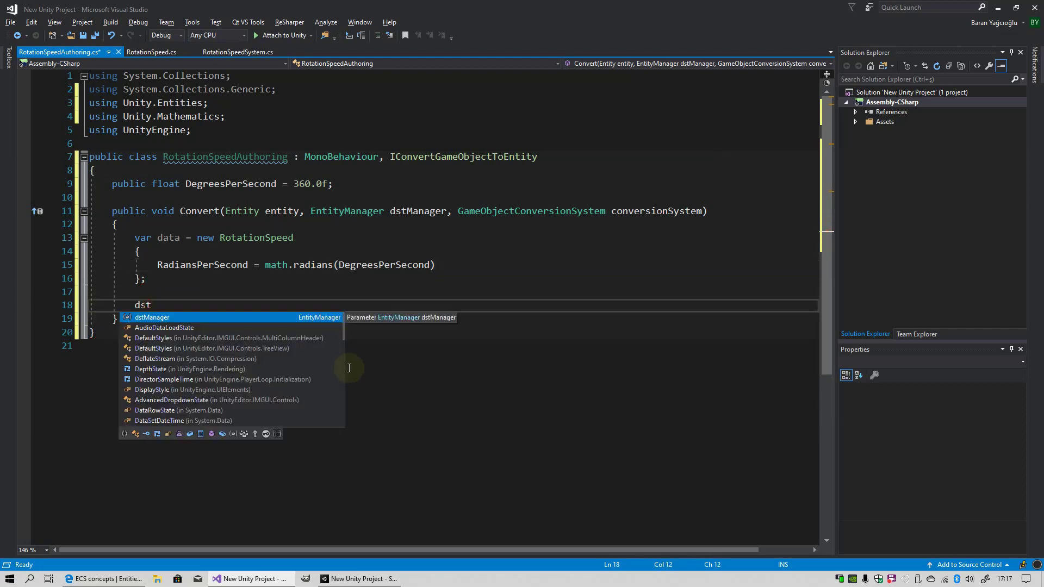
key("Tab")
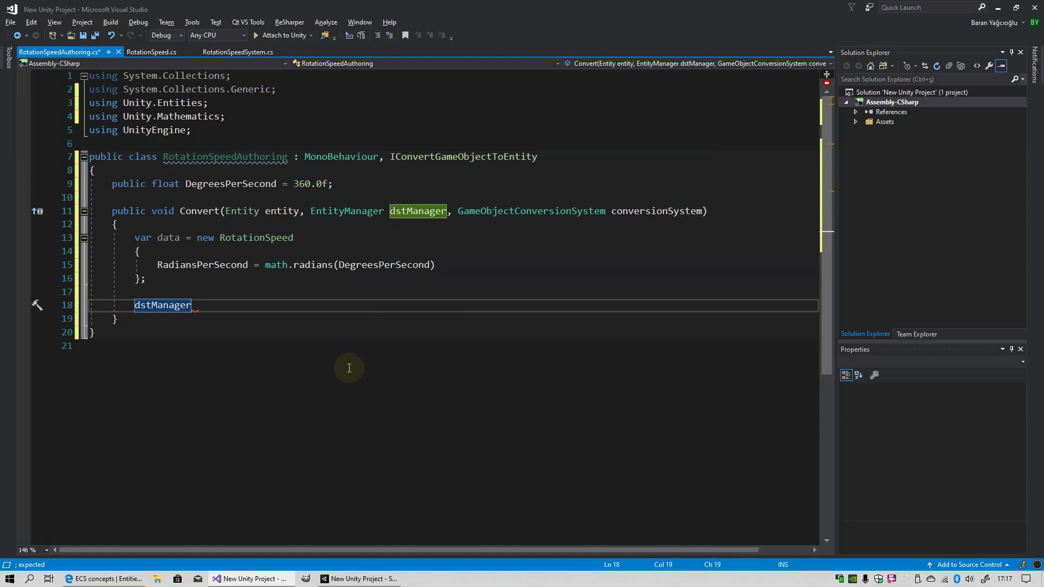
type(".")
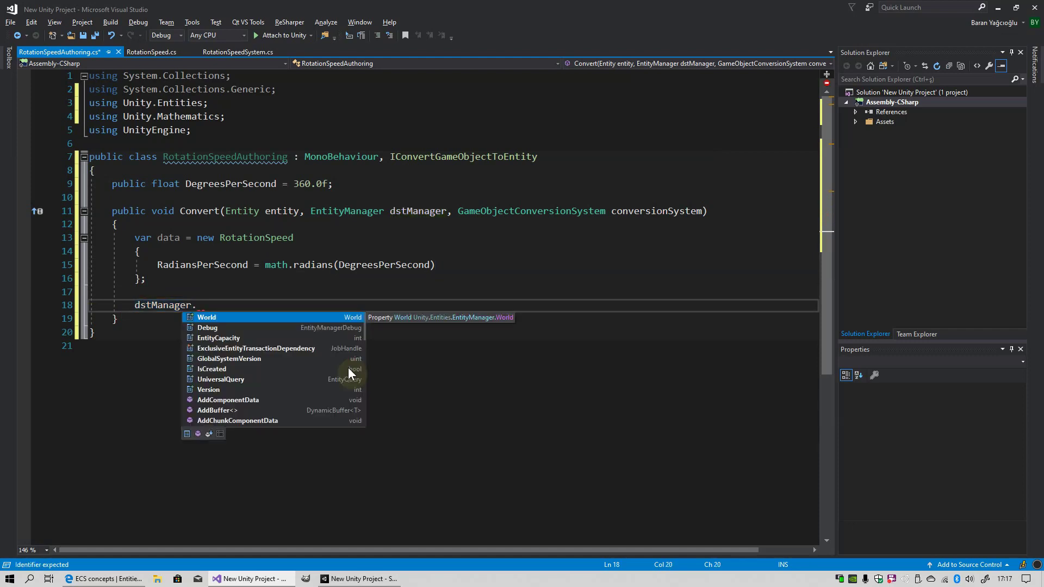
type("add")
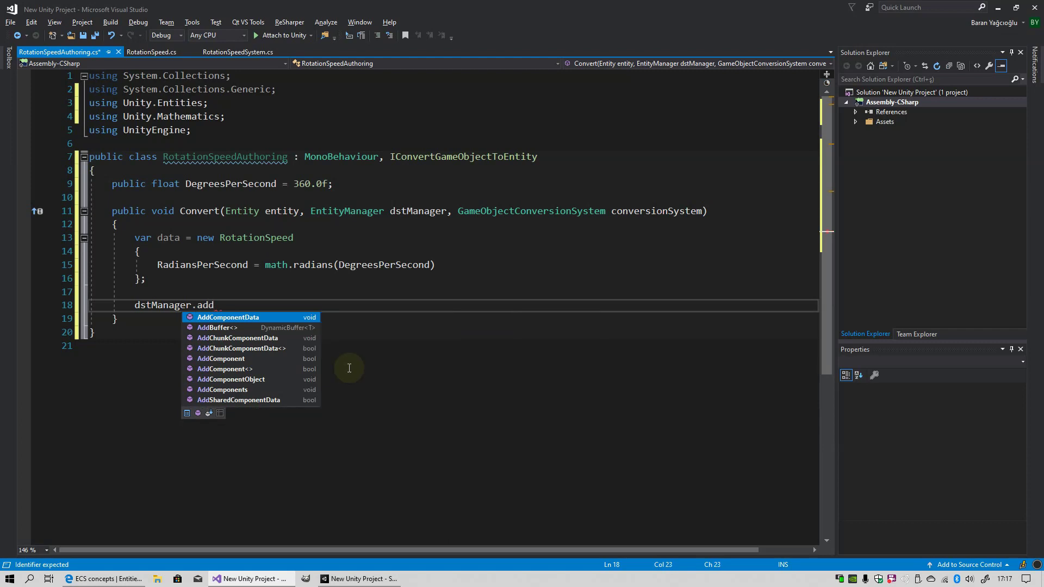
type("(")
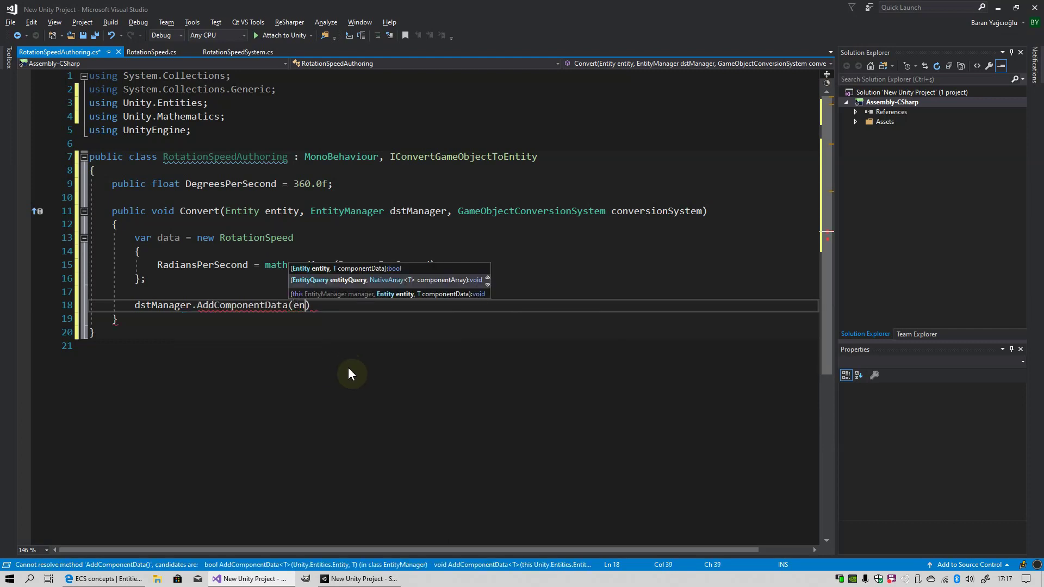
type("entity,")
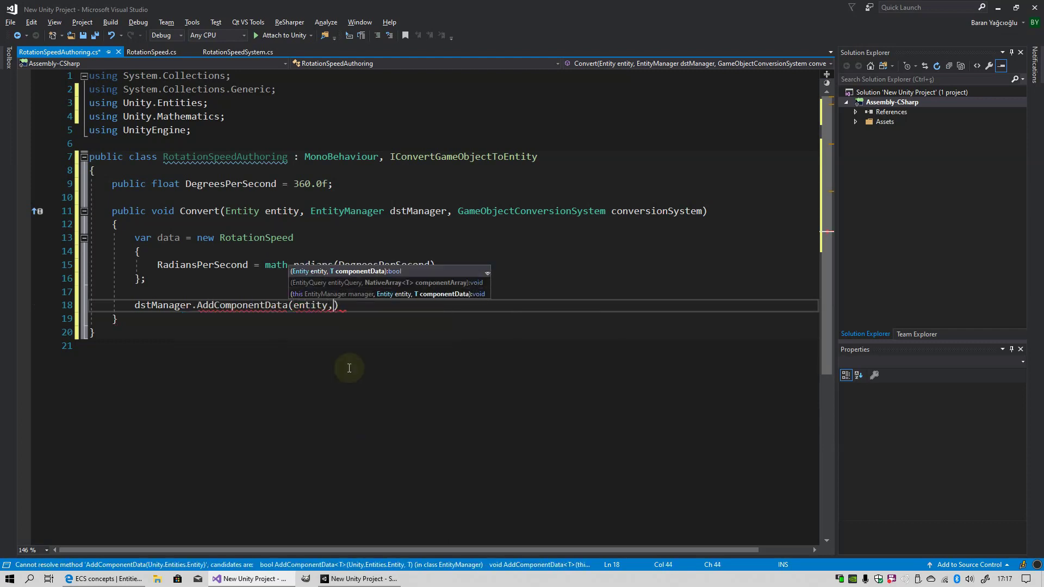
type("data")
type(";")
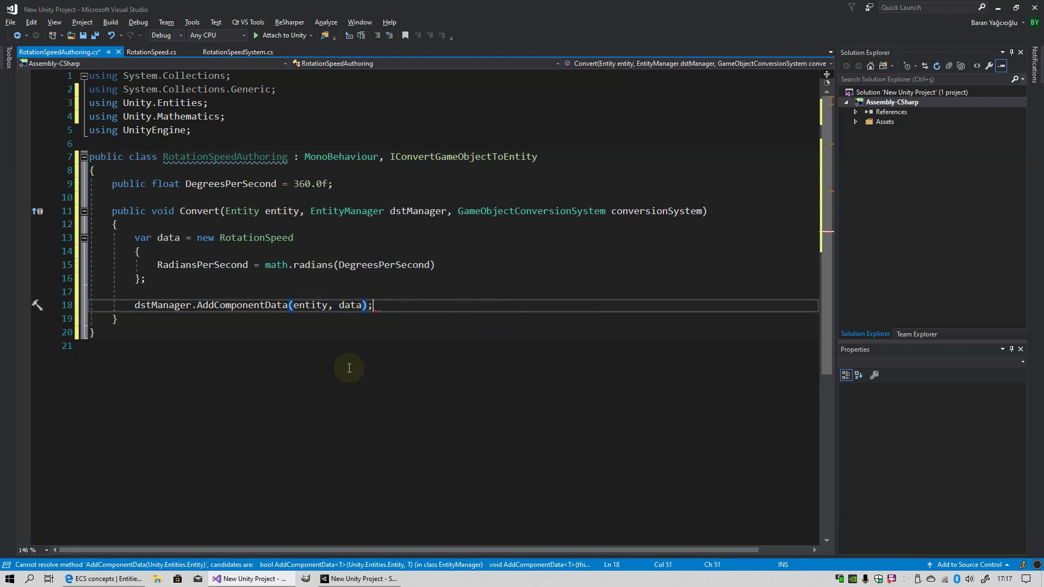
left_click(313, 292)
left_click(323, 306)
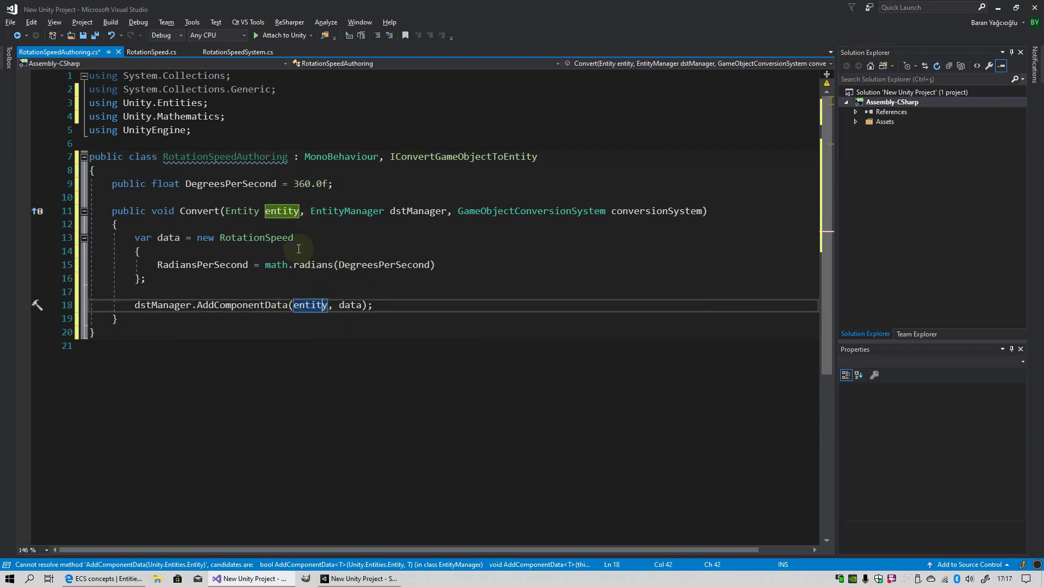
left_click(355, 580)
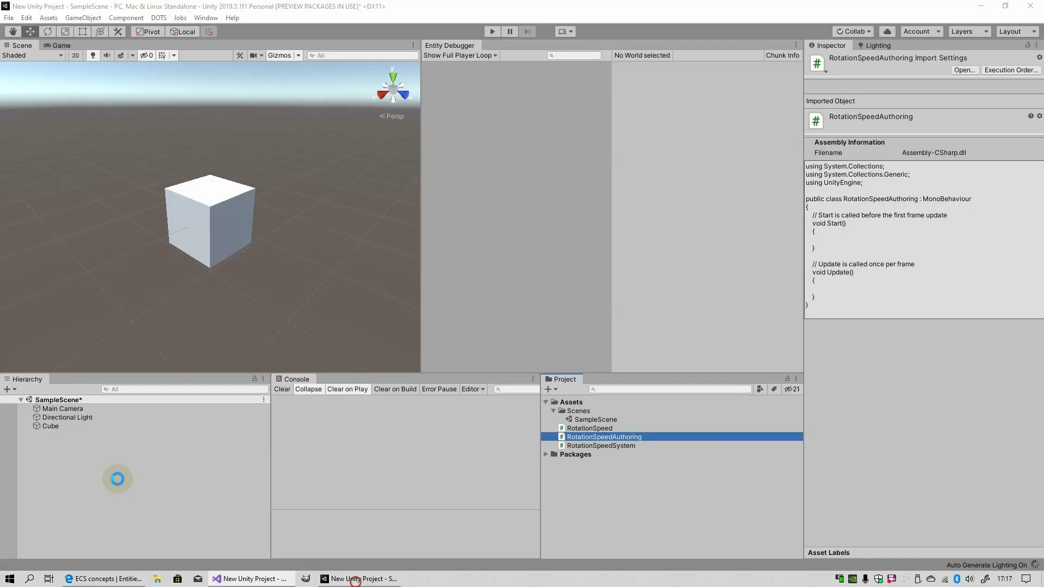
Step: Attach the RotationSpeedAuthoring script to the Cube, keeping Degrees Per Second at 360
left_click(69, 427)
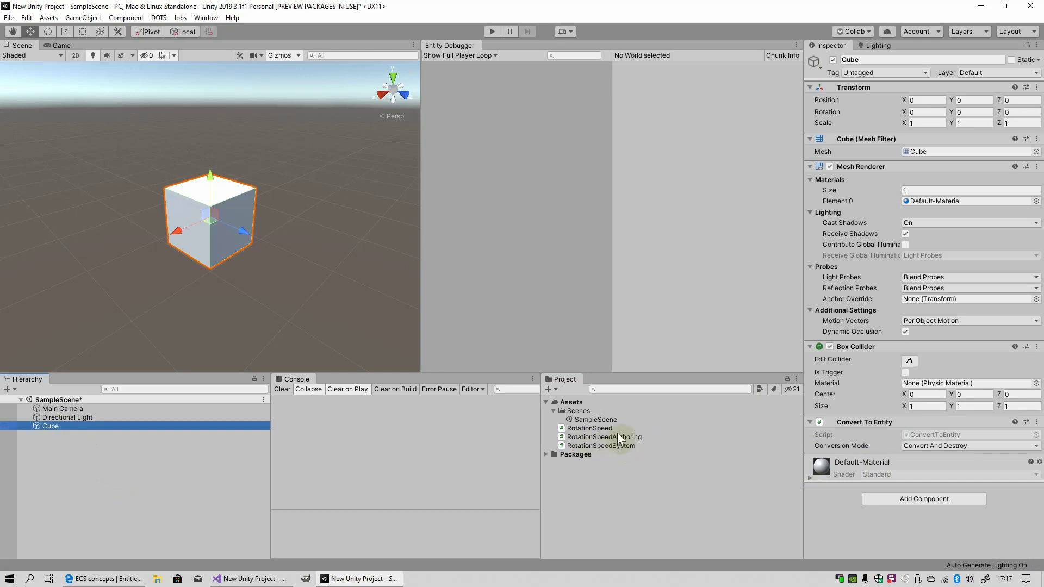
left_click_drag(616, 437, 834, 523)
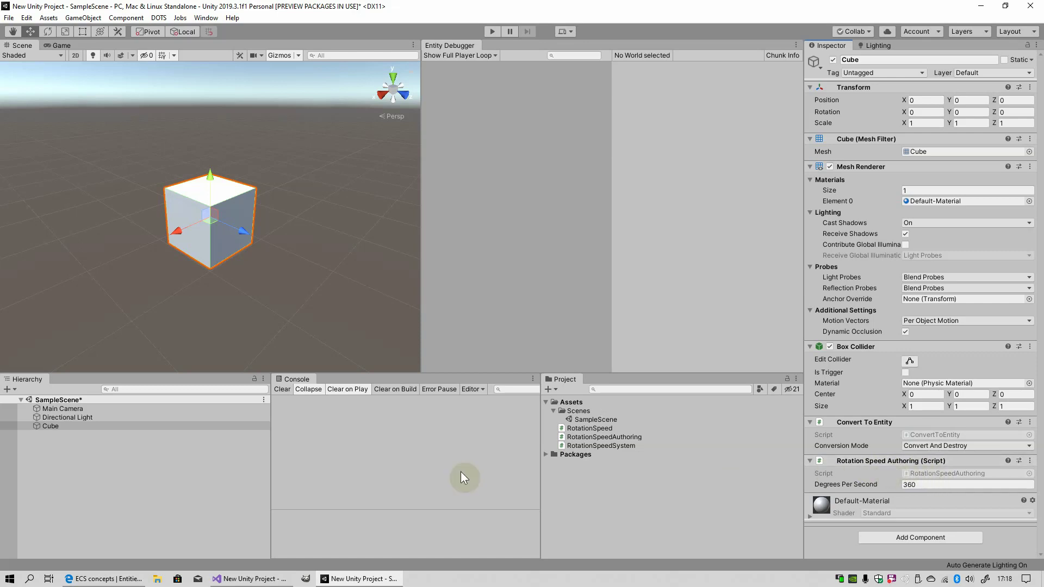
left_click(906, 485)
key("Return")
left_click(592, 428)
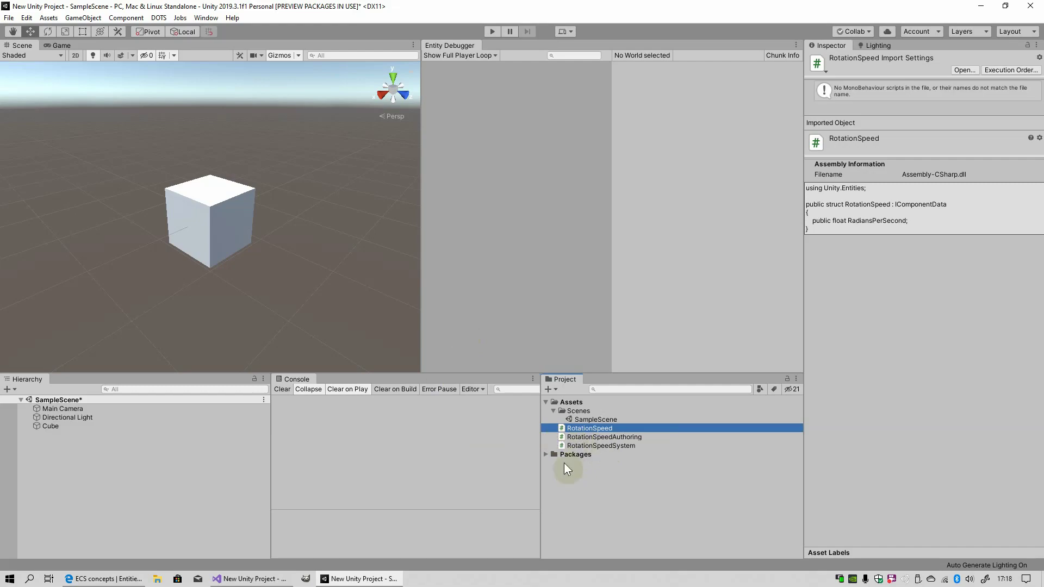
key("alt+Tab")
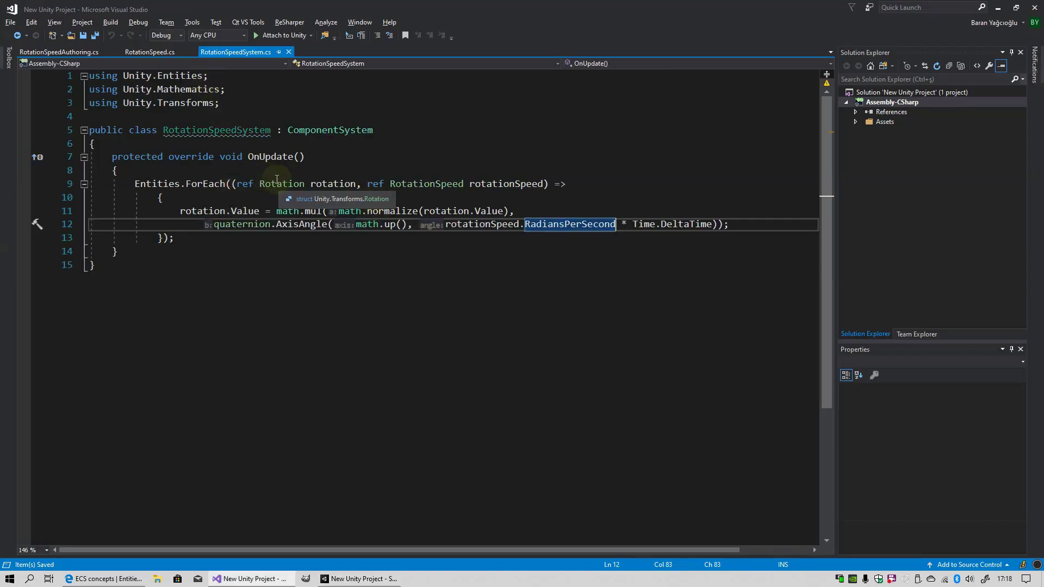
left_click_drag(237, 184, 544, 186)
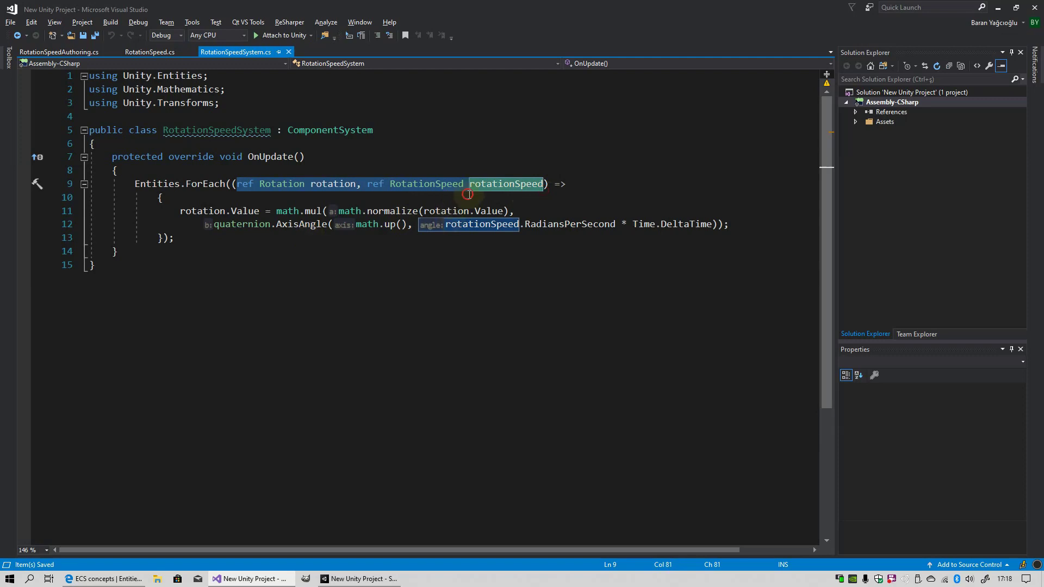
key("Down")
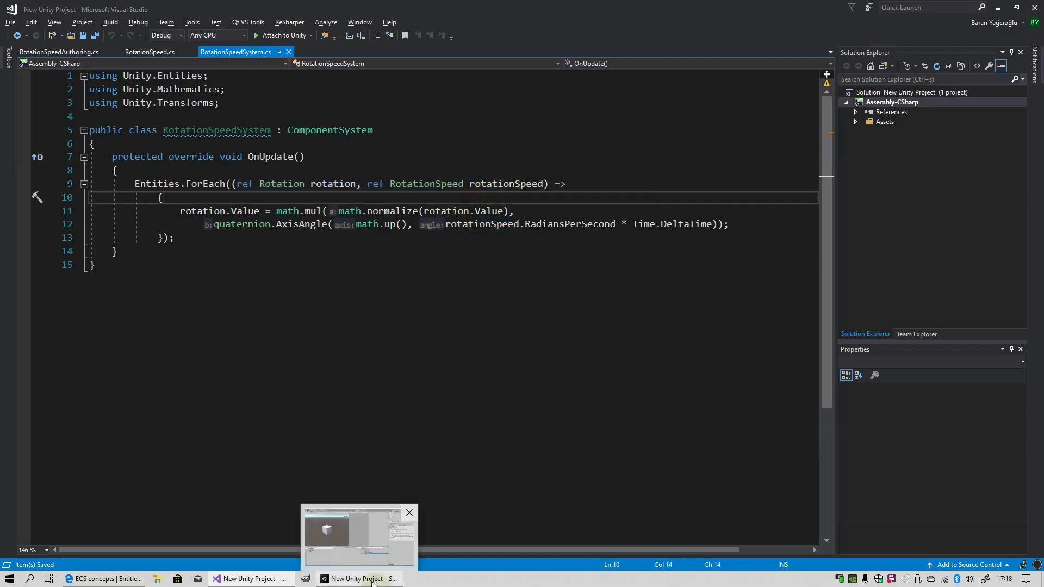
left_click(372, 580)
Step: Test the rotating cube in Play mode, then lower Degrees Per Second to 36 and replay
left_click(491, 31)
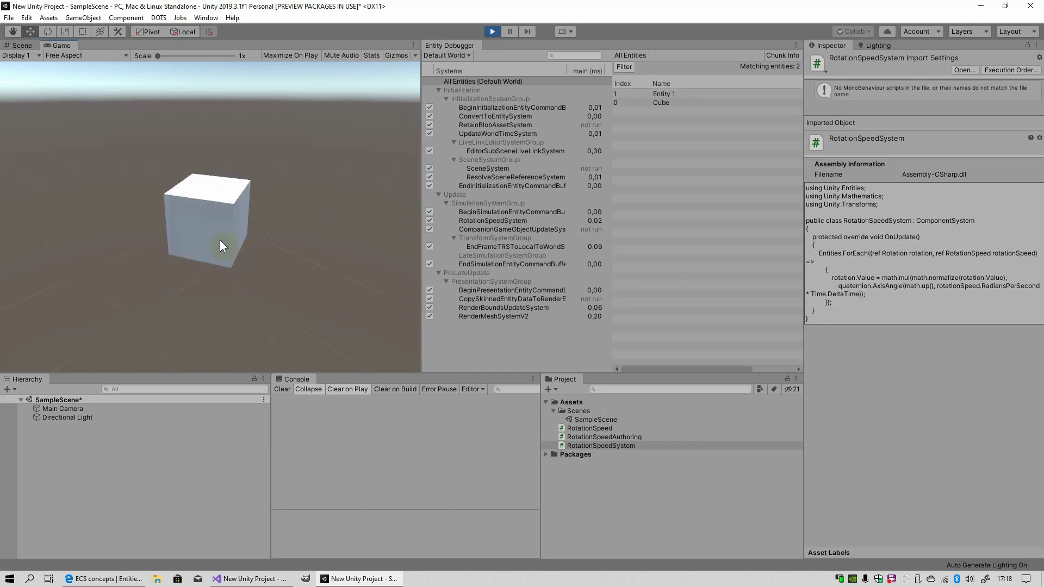
left_click(492, 32)
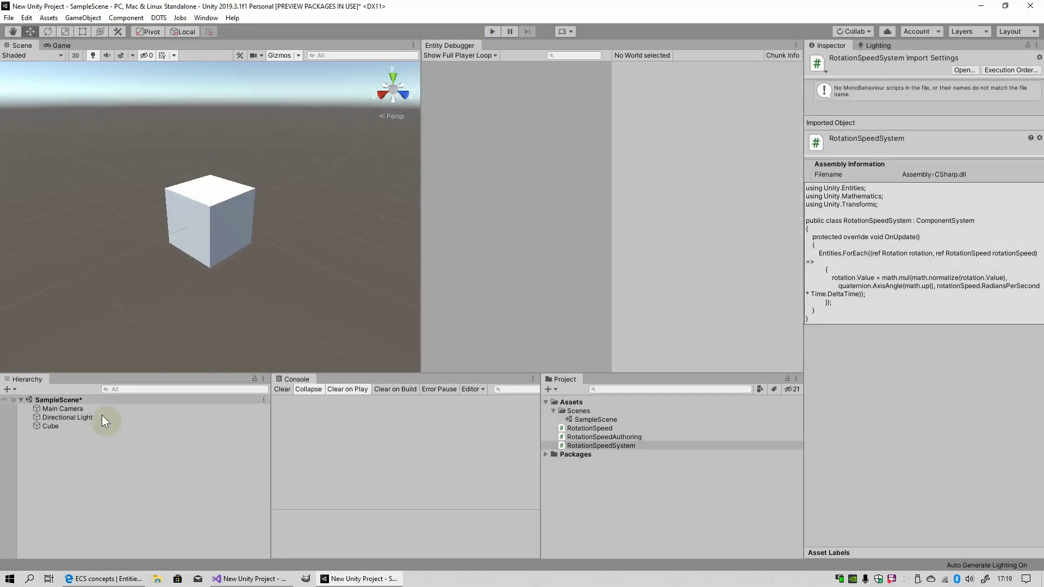
left_click(86, 425)
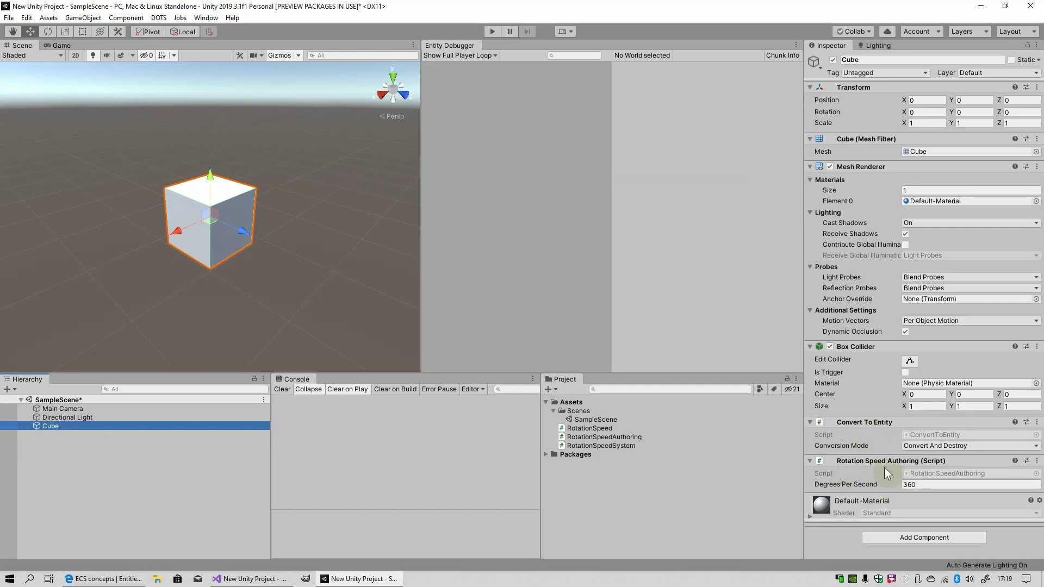
left_click(924, 485)
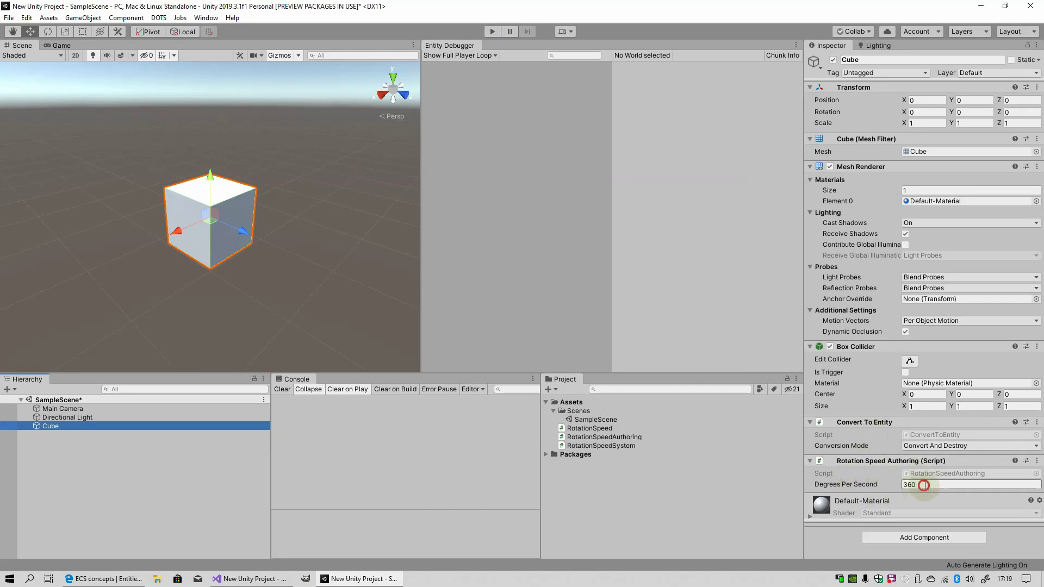
type("36")
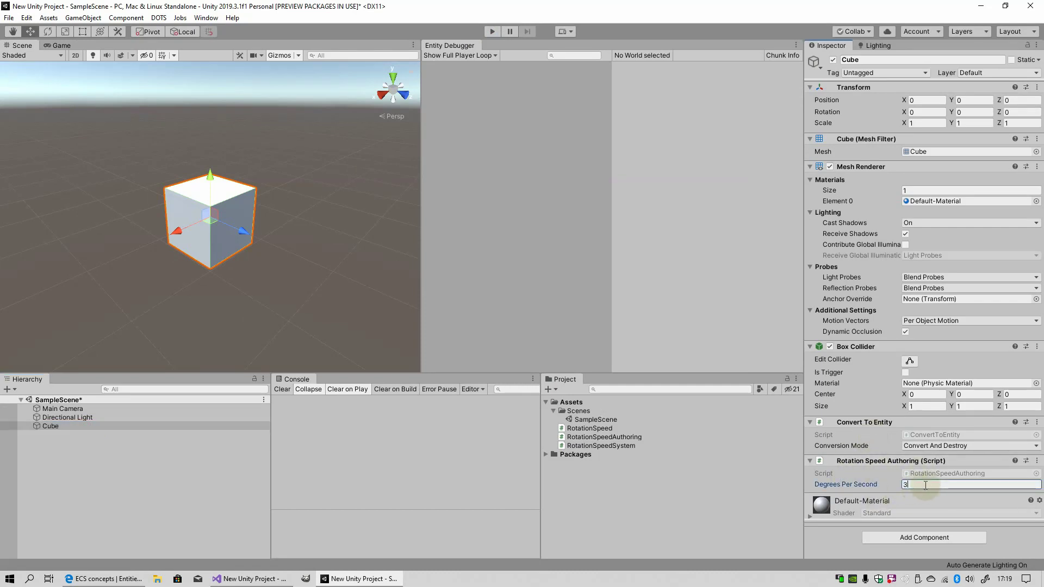
left_click(493, 30)
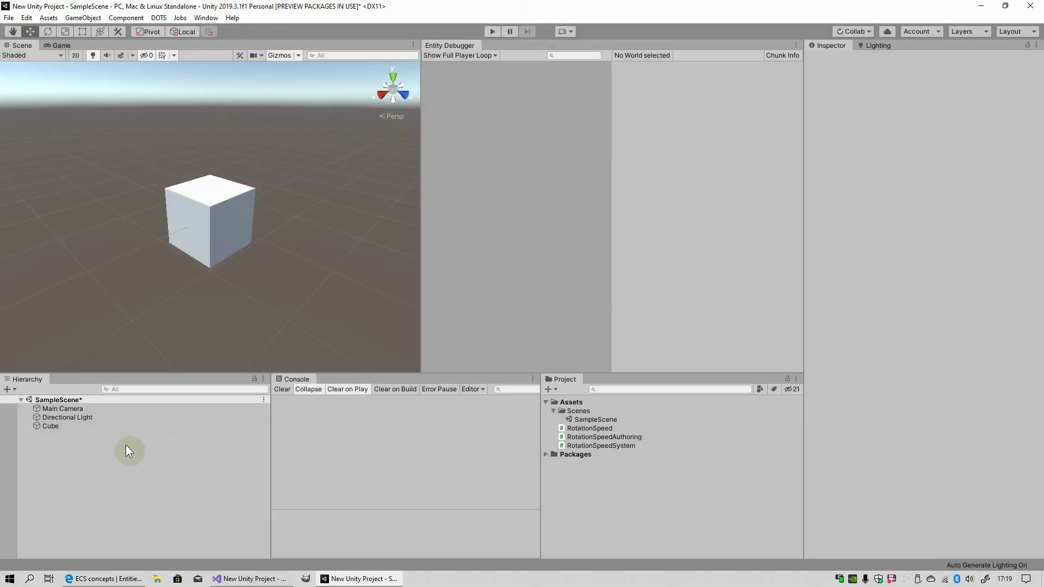
left_click(81, 426)
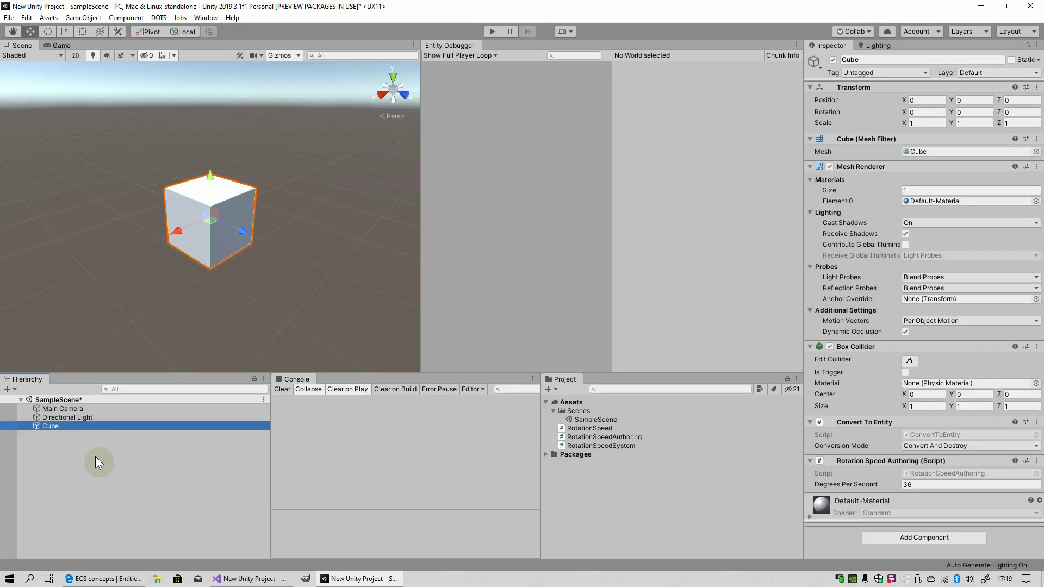
Step: Create a new SubScene from the Cube using the Hierarchy context menu
right_click(96, 425)
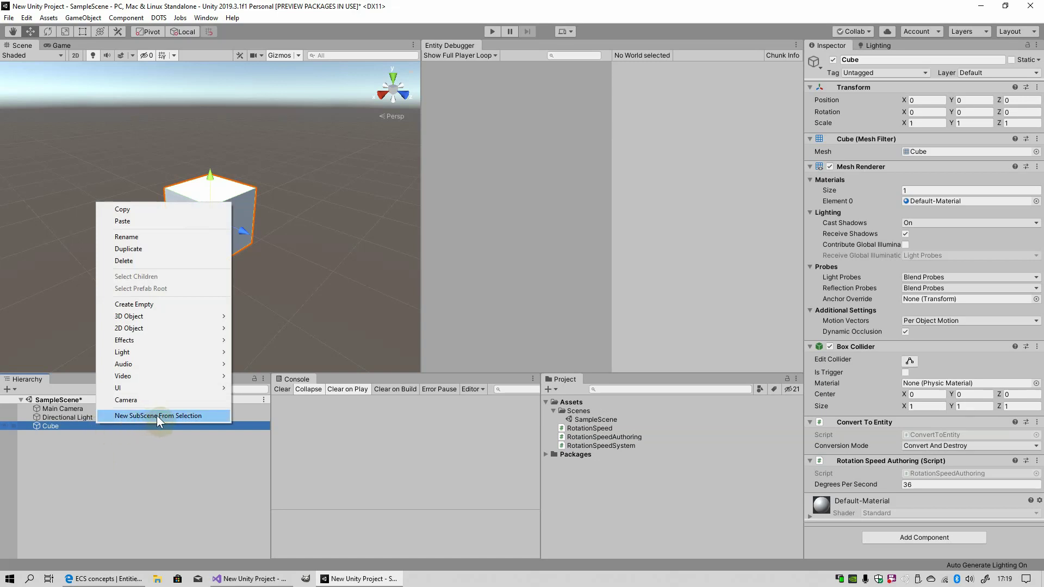
left_click(156, 415)
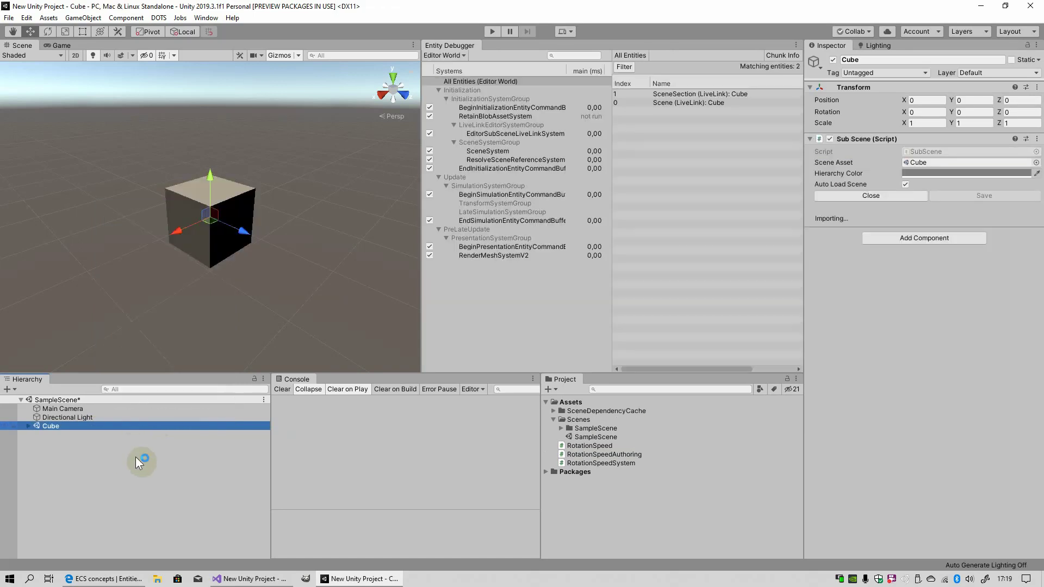
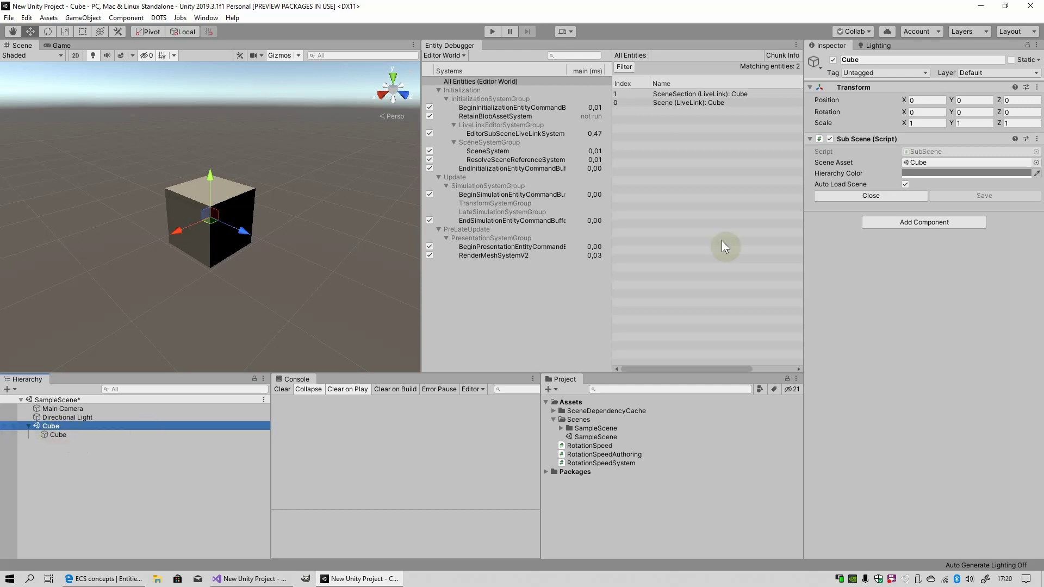
Step: Close the sub scene, delete the leftover empty Cube, and add a new 3D Cube to SampleScene
left_click(1036, 140)
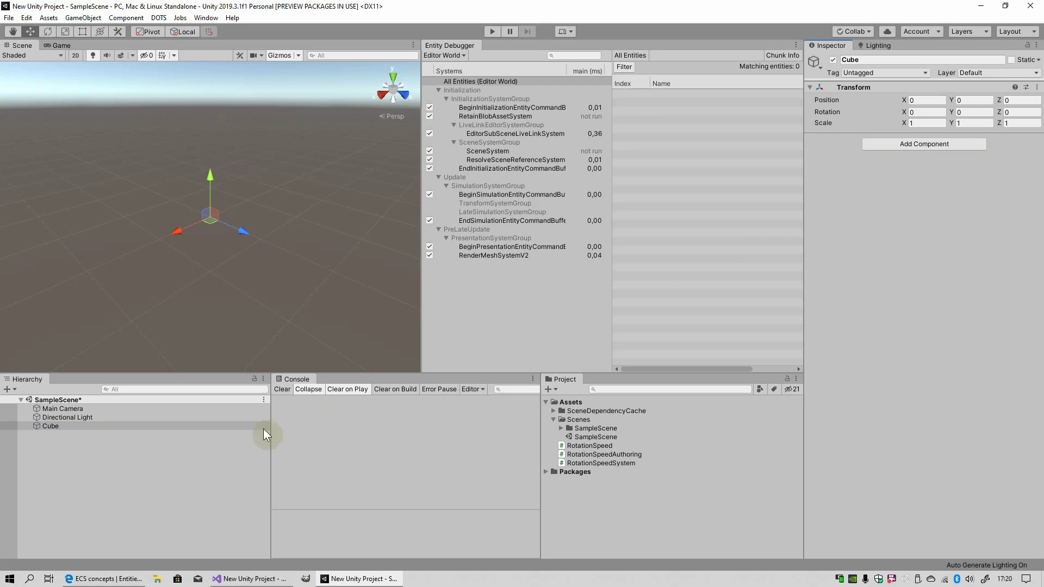
left_click(85, 426)
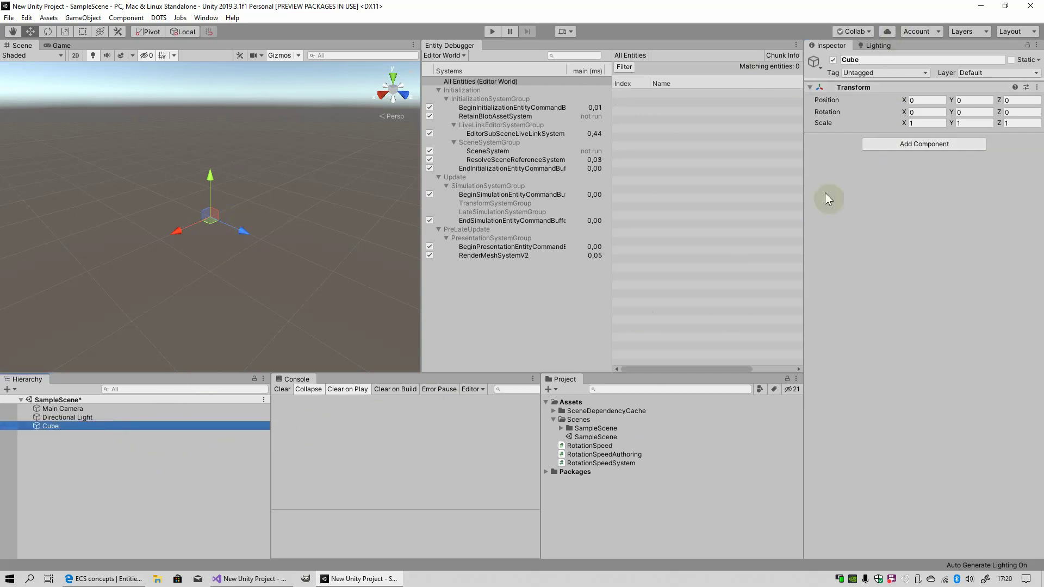
right_click(54, 428)
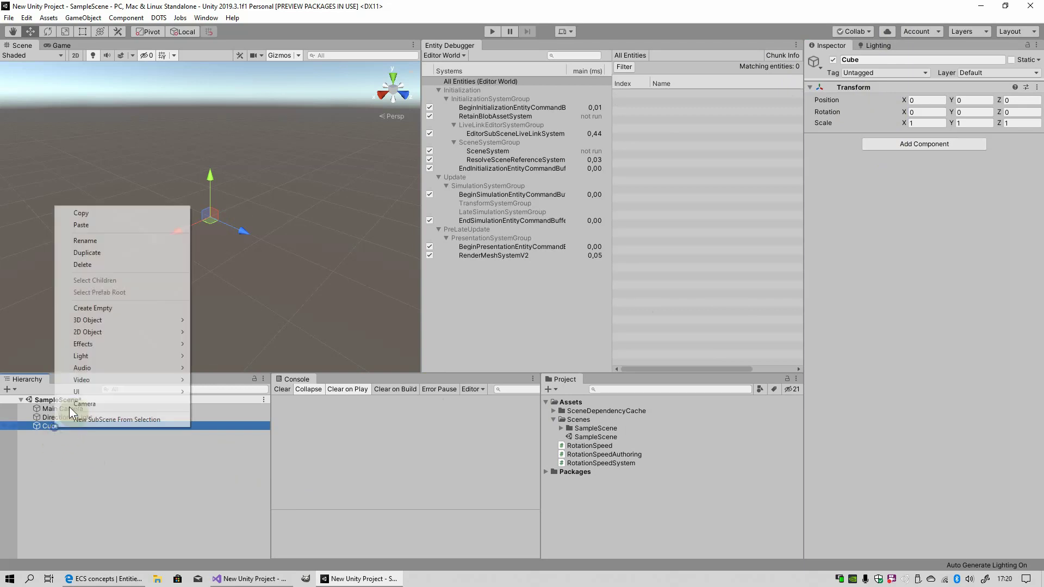
left_click(89, 265)
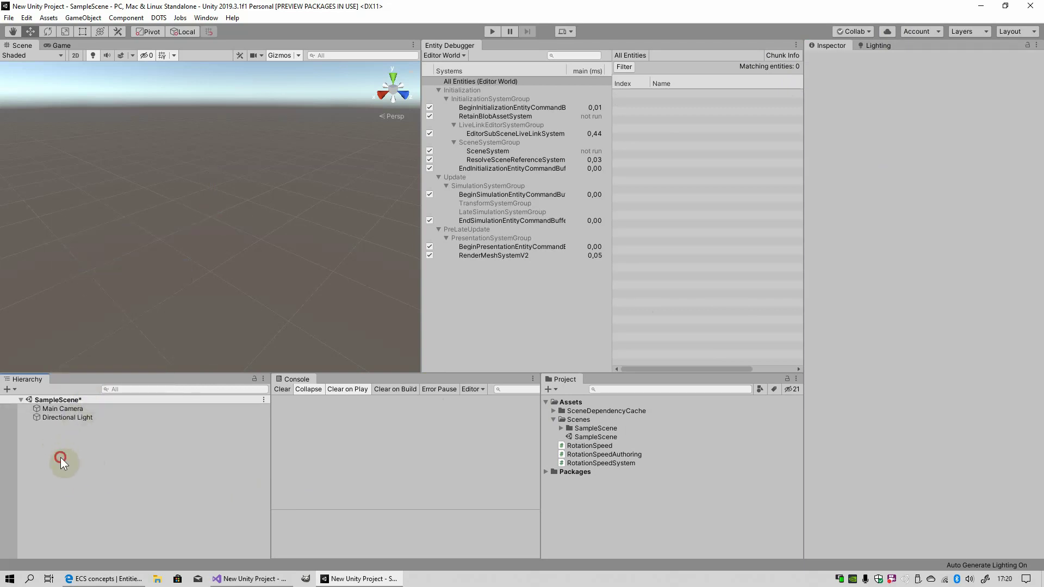
right_click(70, 468)
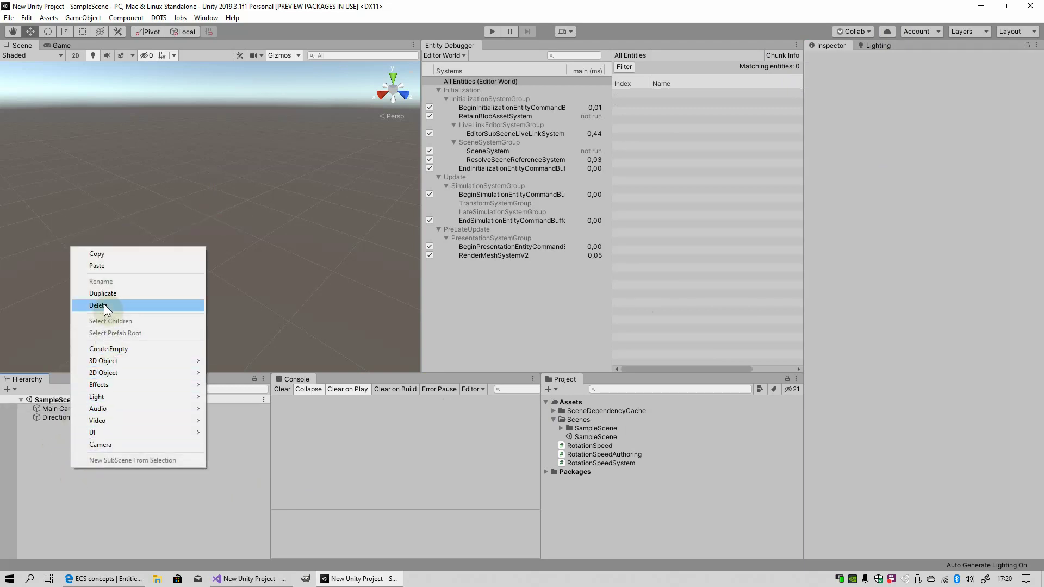
left_click(223, 360)
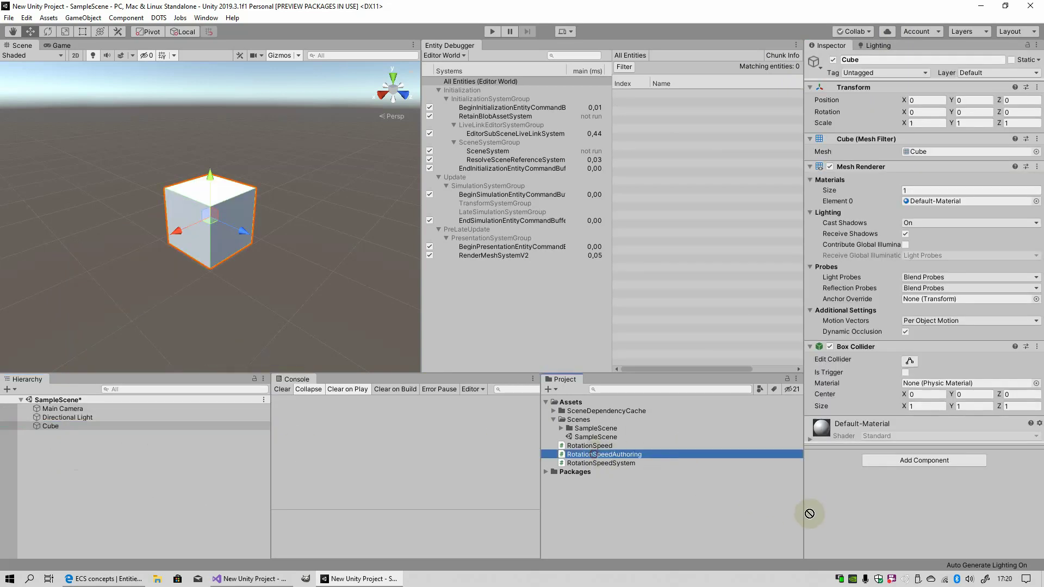
Step: Attach RotationSpeedAuthoring to the Cube and delete the Cube sub scene asset from the SampleScene folder
left_click_drag(594, 454, 885, 509)
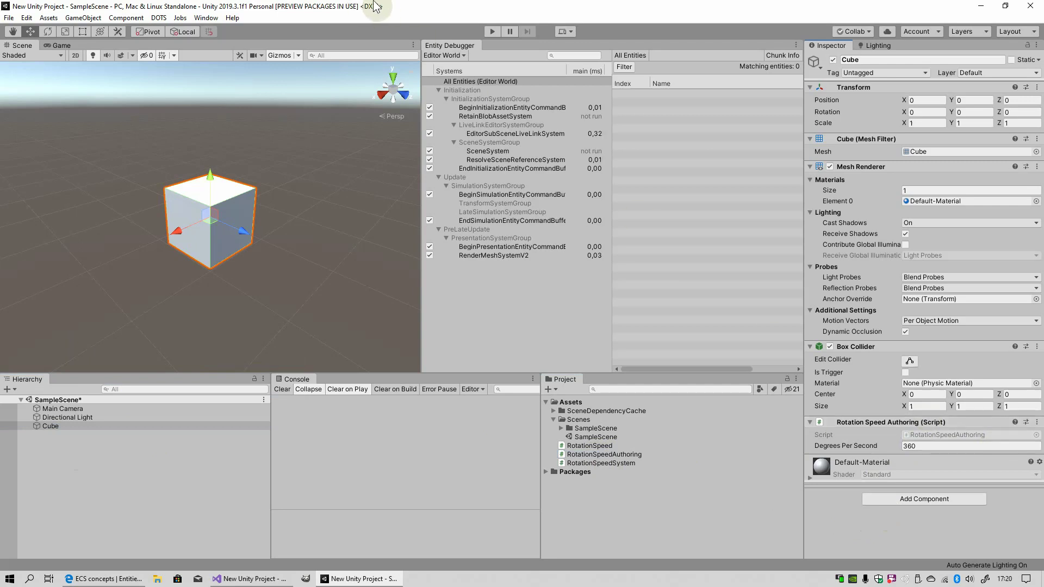
left_click(560, 428)
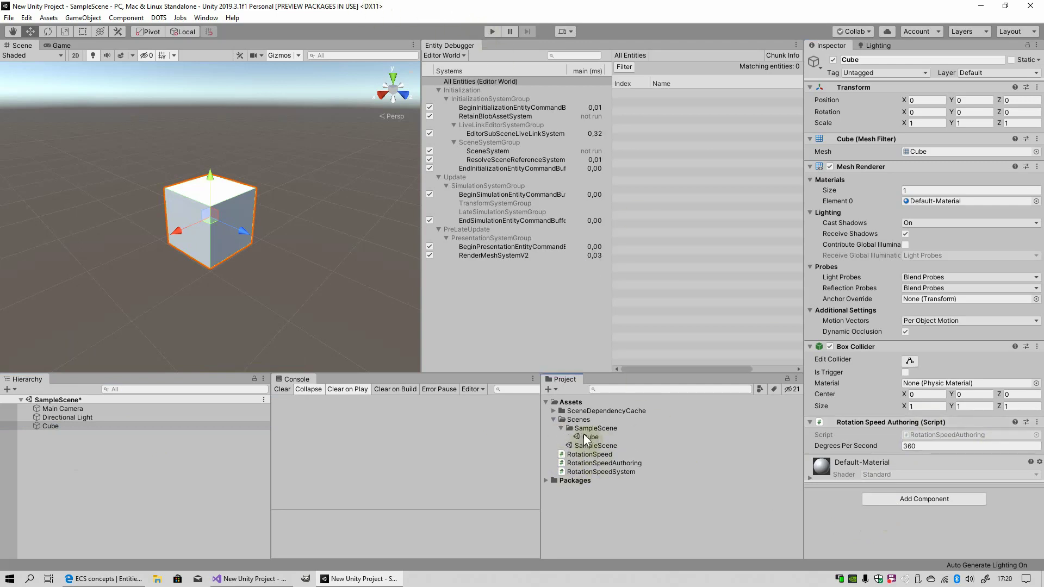
left_click(582, 435)
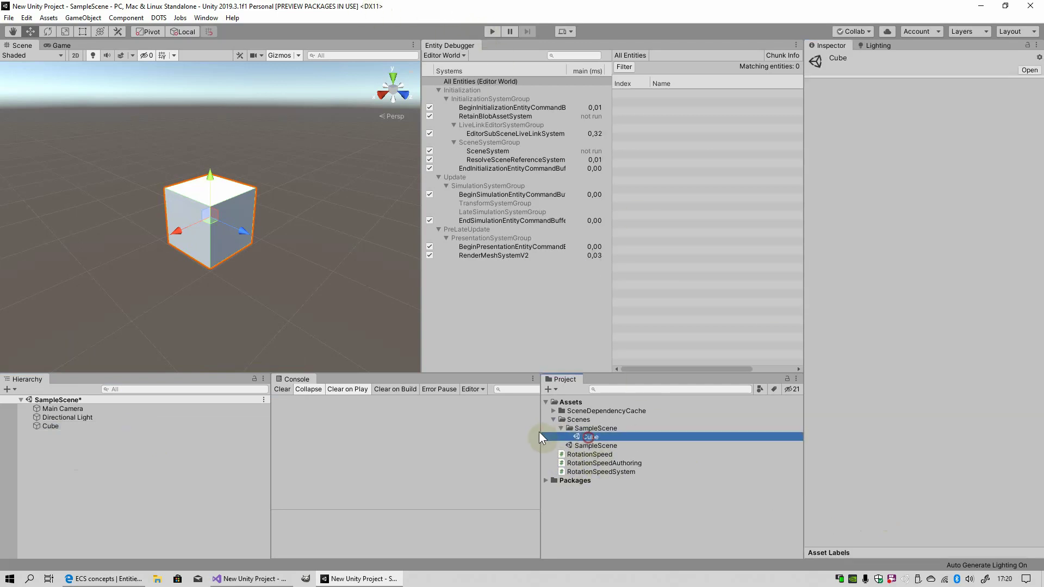
right_click(593, 439)
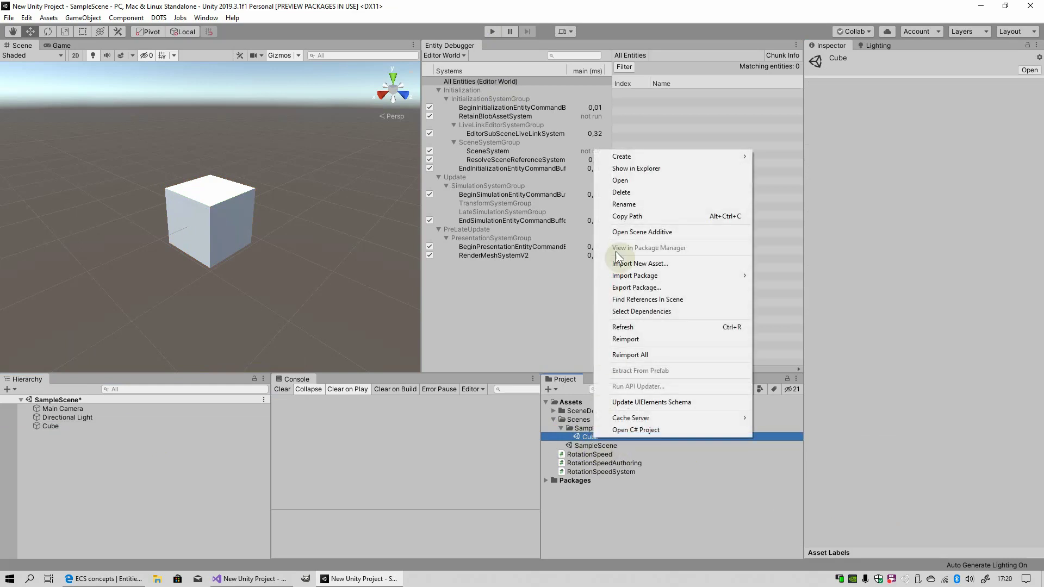
left_click(628, 194)
left_click(557, 311)
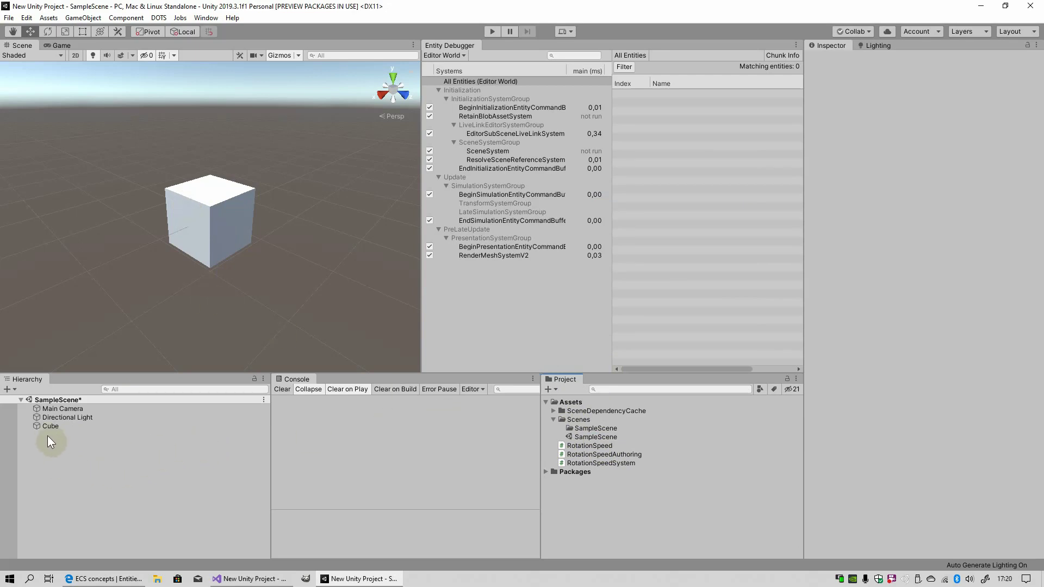
Step: Select the Cube and run a quick Play test
left_click(81, 426)
left_click(491, 33)
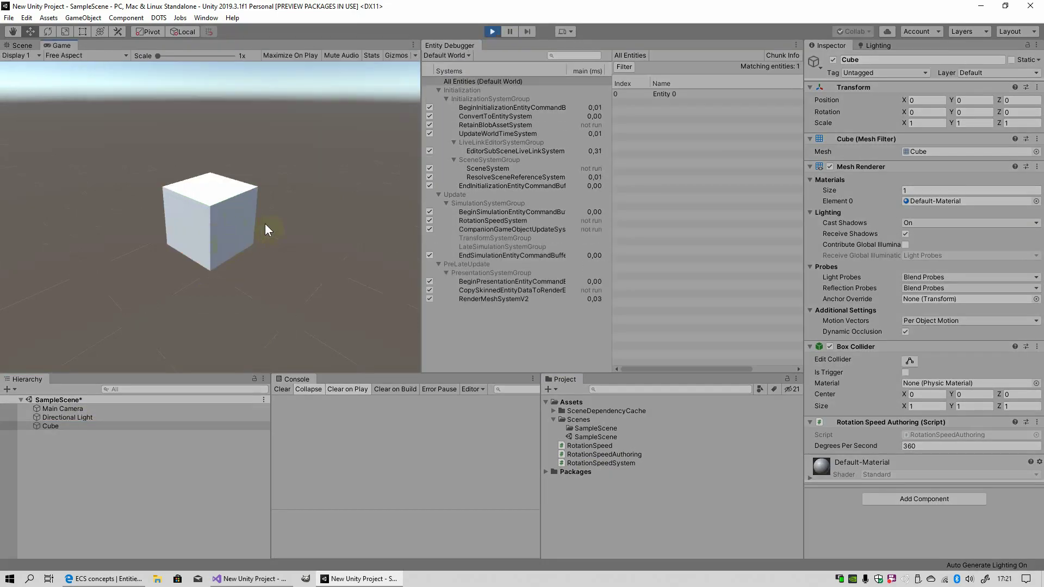
left_click(492, 32)
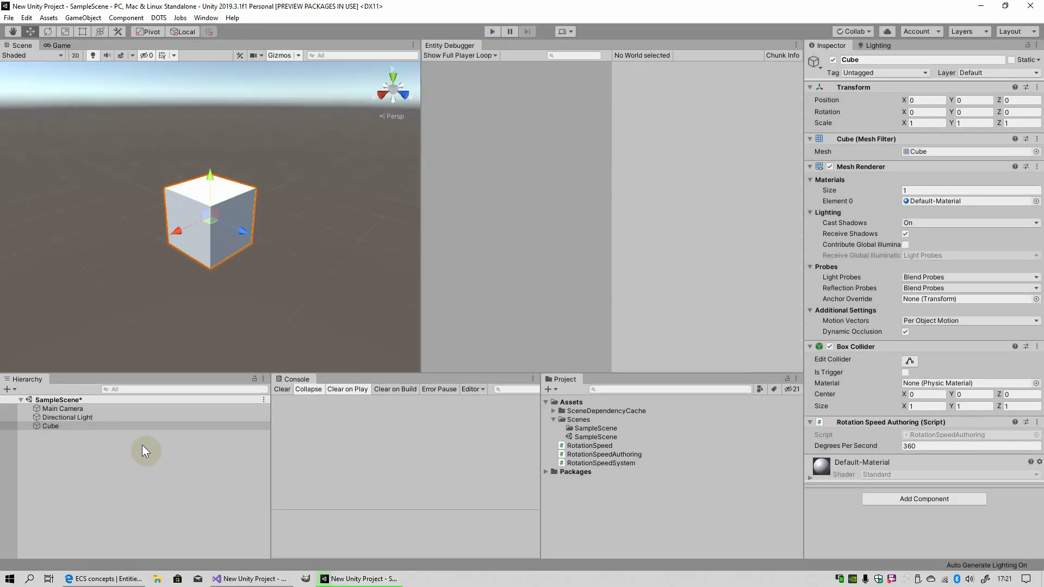
Step: Add Convert To Entity to the Cube above Rotation Speed Authoring and test it in Play mode
left_click(81, 427)
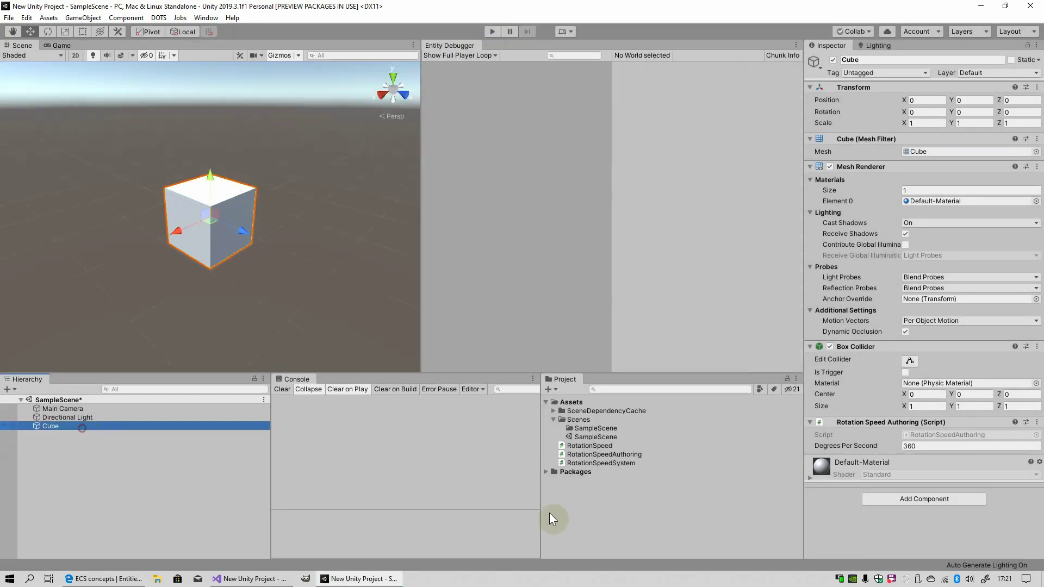
left_click(908, 499)
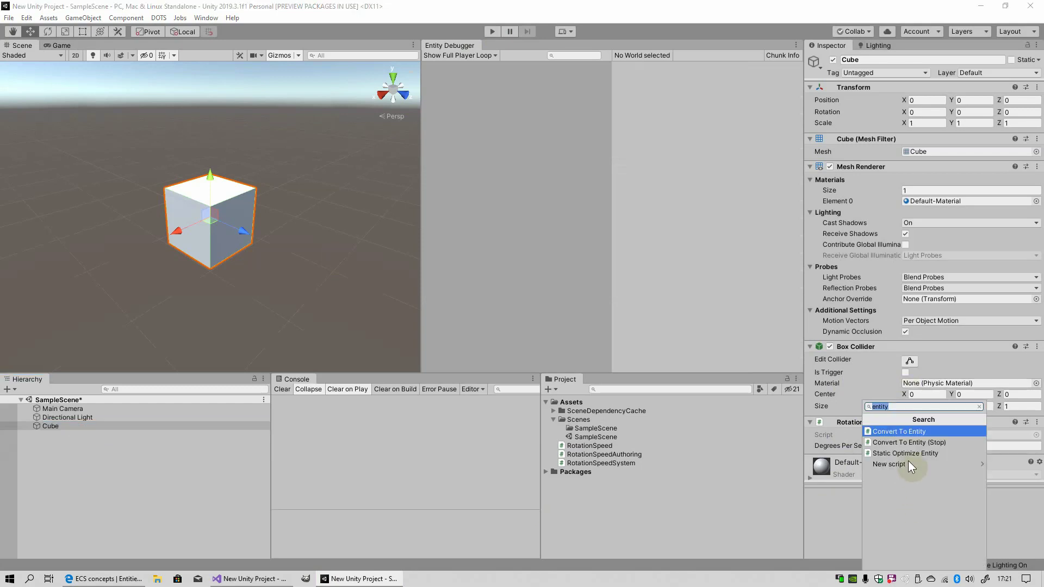
left_click(895, 430)
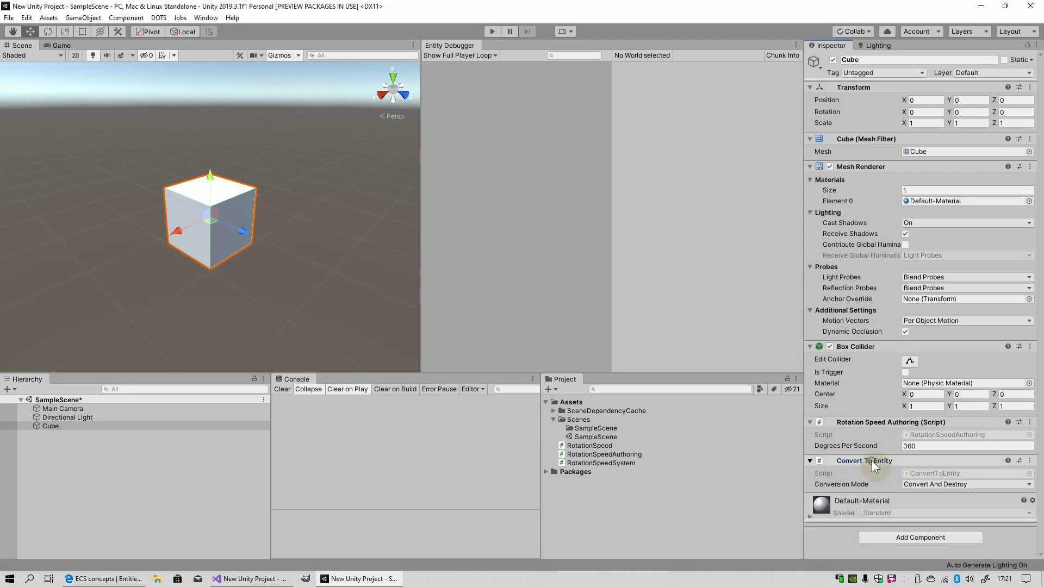
left_click_drag(872, 465, 871, 420)
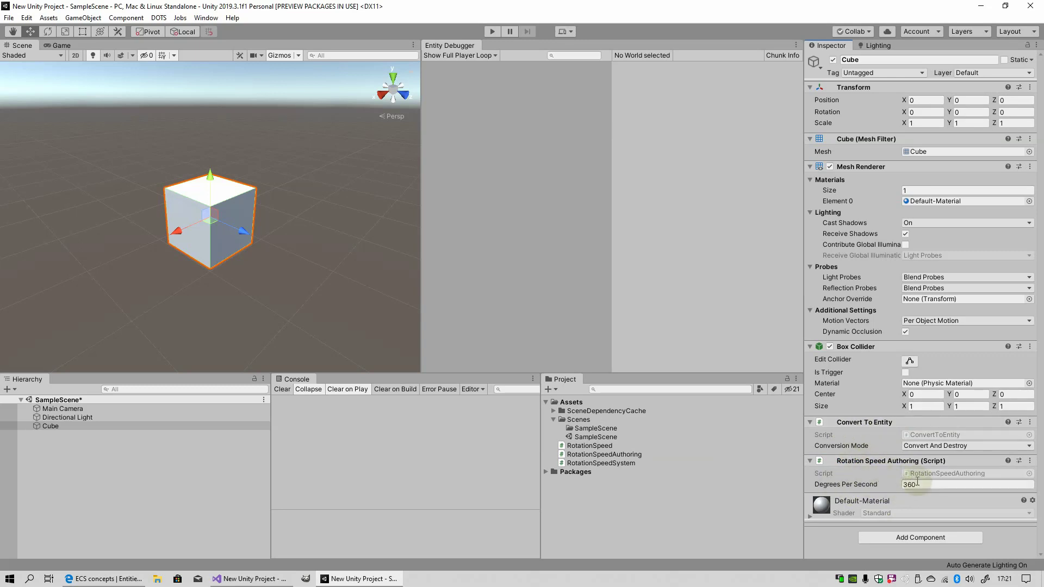
left_click(492, 31)
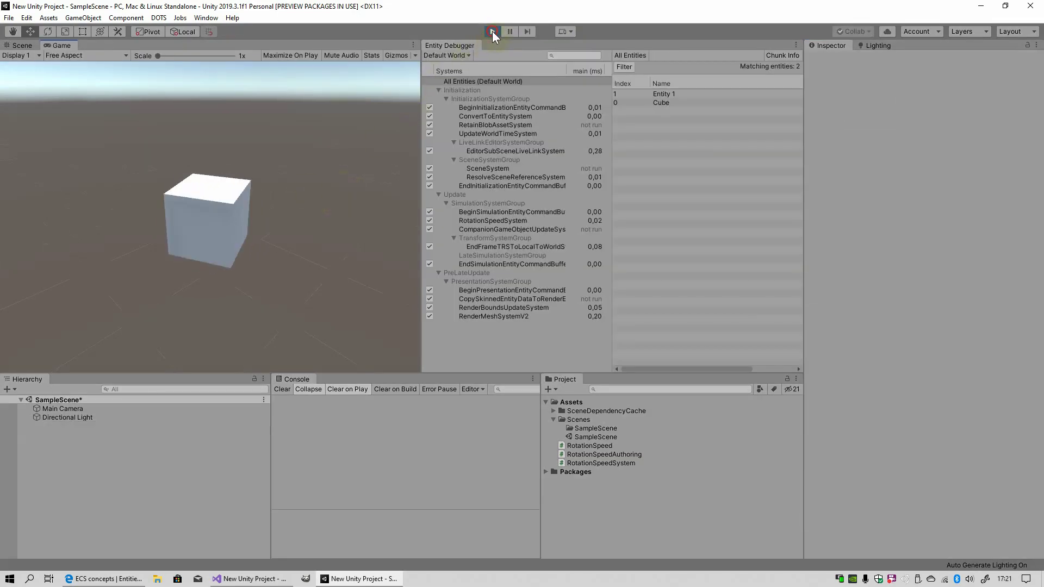
left_click(492, 31)
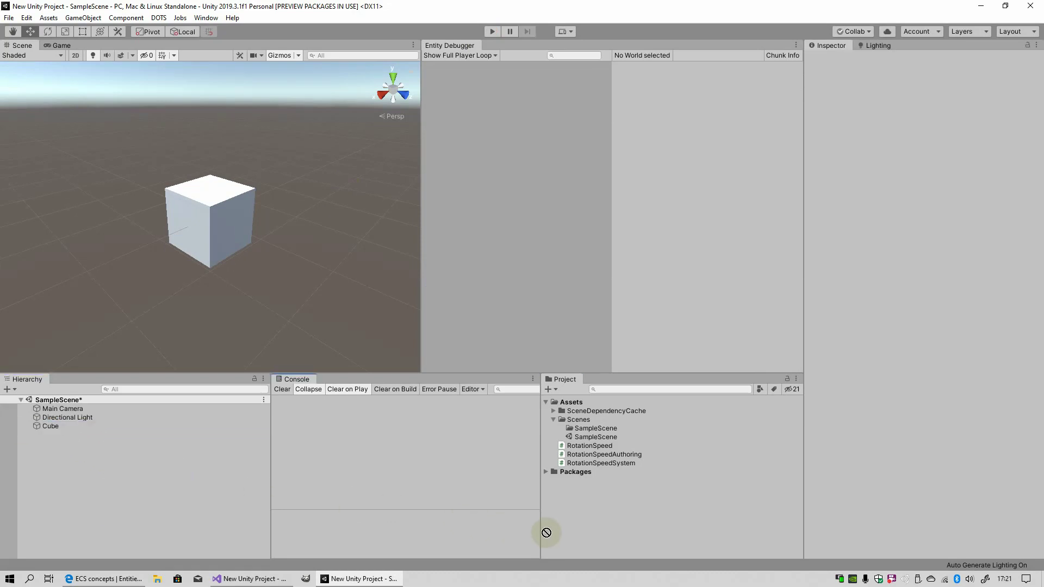
Step: Drag the Cube into Assets as a prefab, then delete it from the Hierarchy
left_click_drag(54, 427, 549, 528)
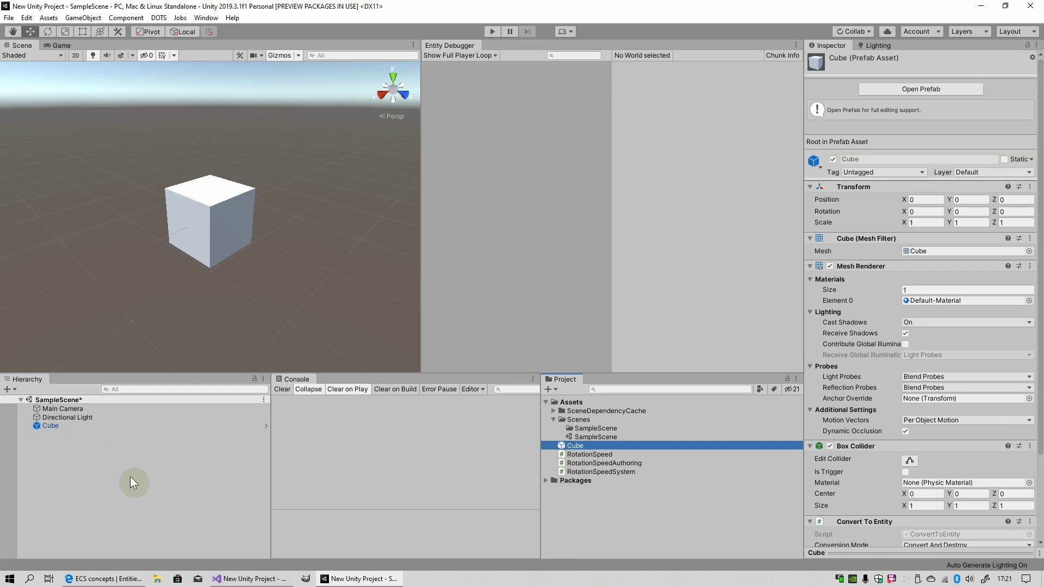
right_click(72, 427)
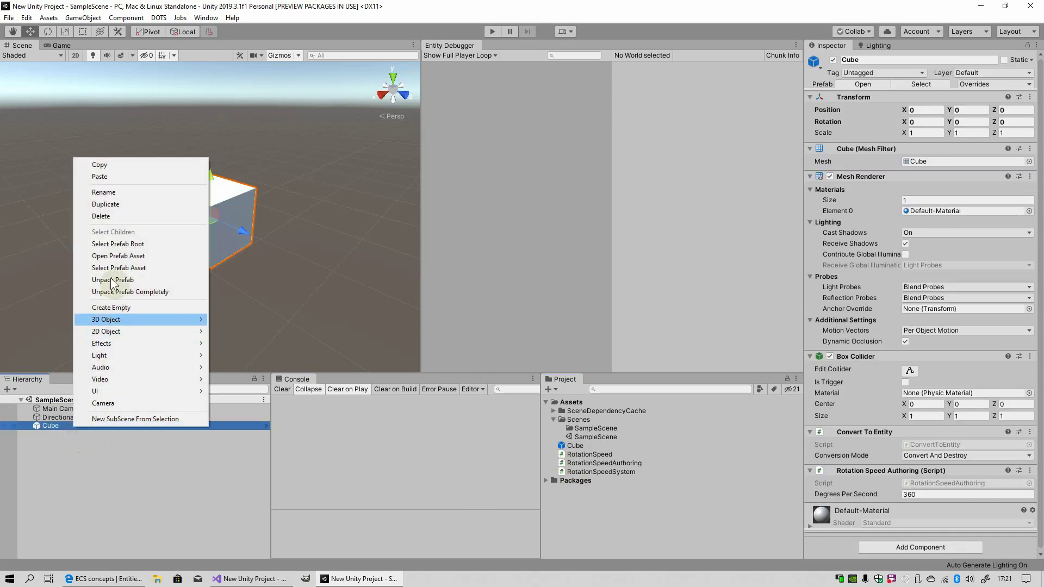
left_click(103, 216)
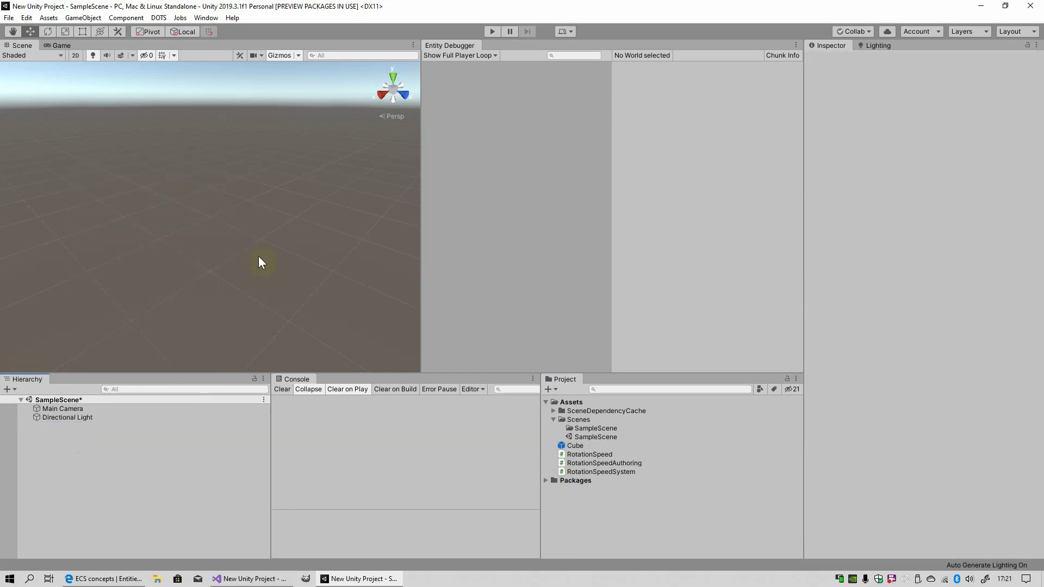
left_click(581, 446)
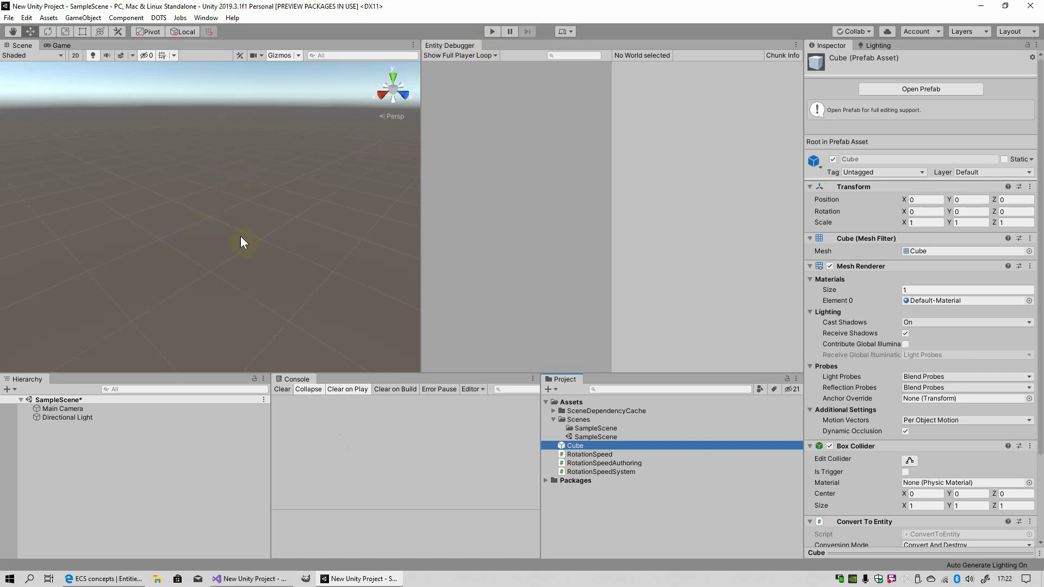
left_click(568, 506)
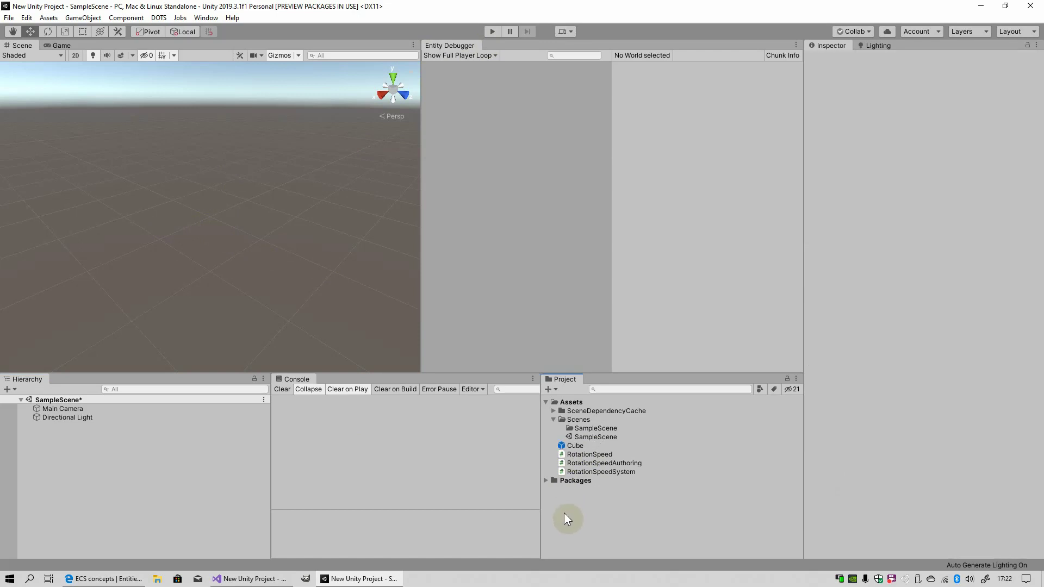
Step: Create a C# script named Spawner in the Assets folder
right_click(563, 514)
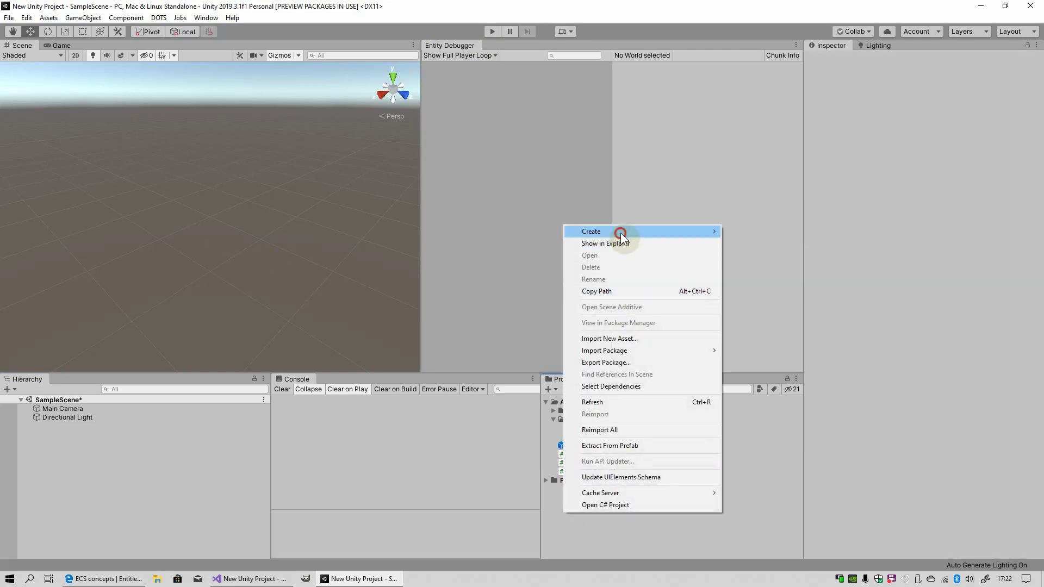
mouse_move(620, 233)
left_click(749, 158)
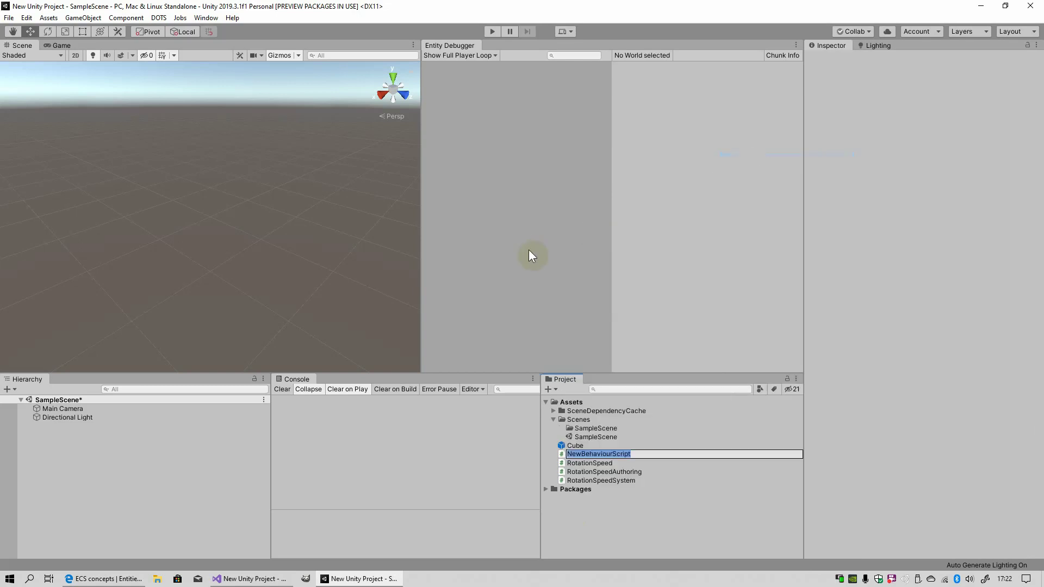
type("Spawner")
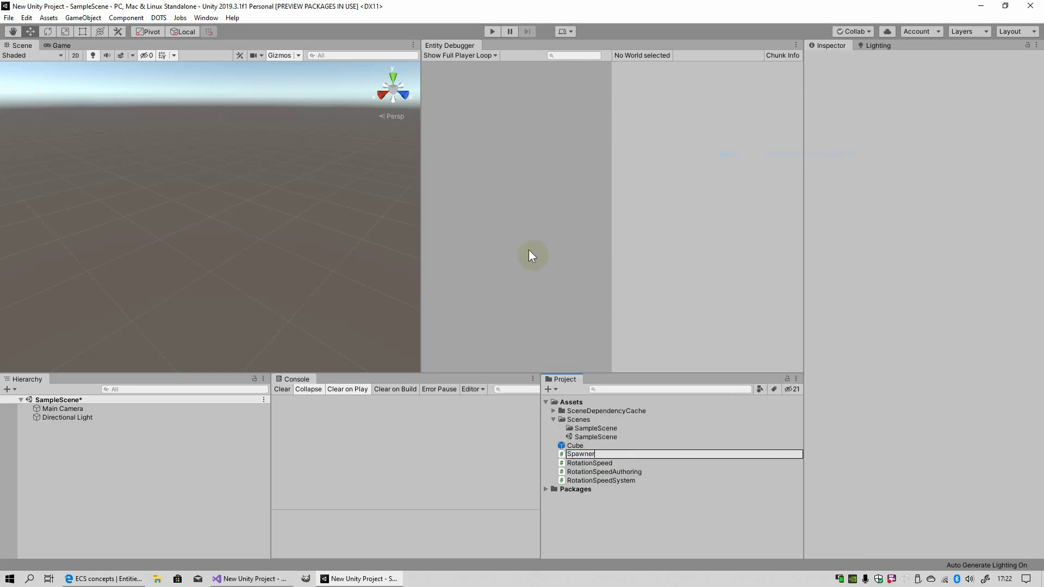
key("Return")
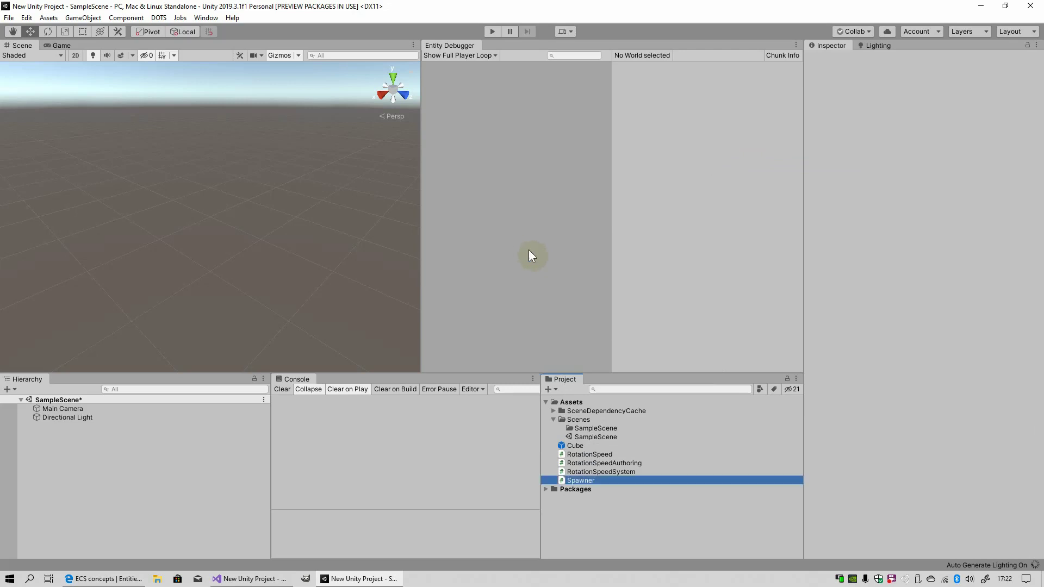
key("Return")
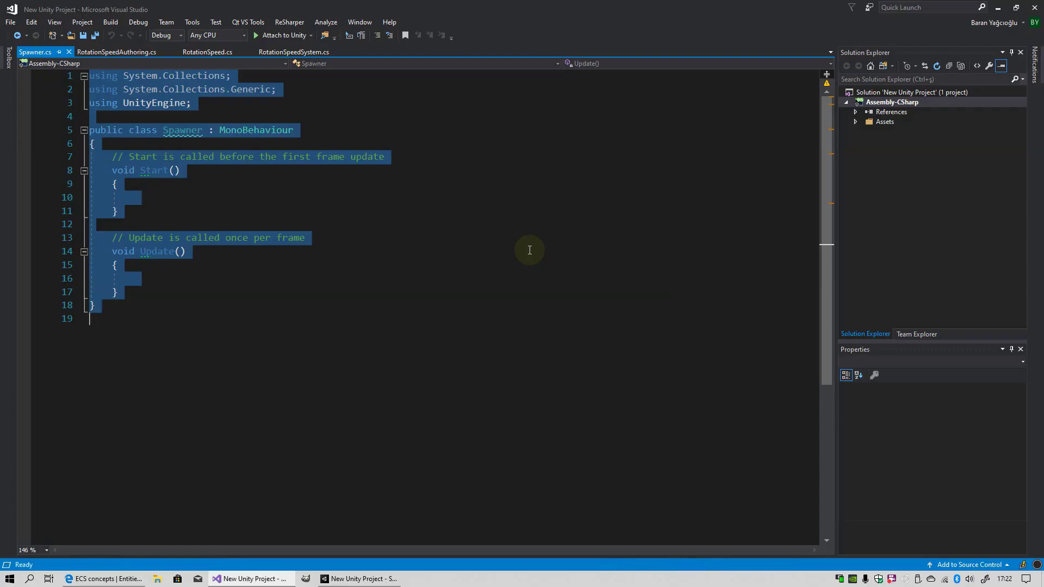
Step: Add using Unity.Entities and declare public struct Spawner : IComponentData
type("using ")
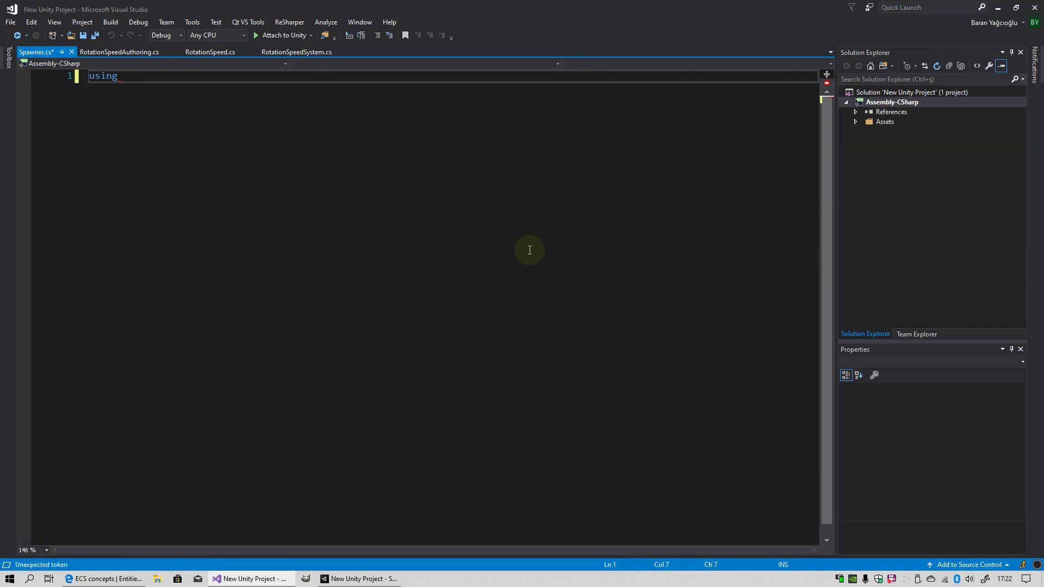
type("Unity.e")
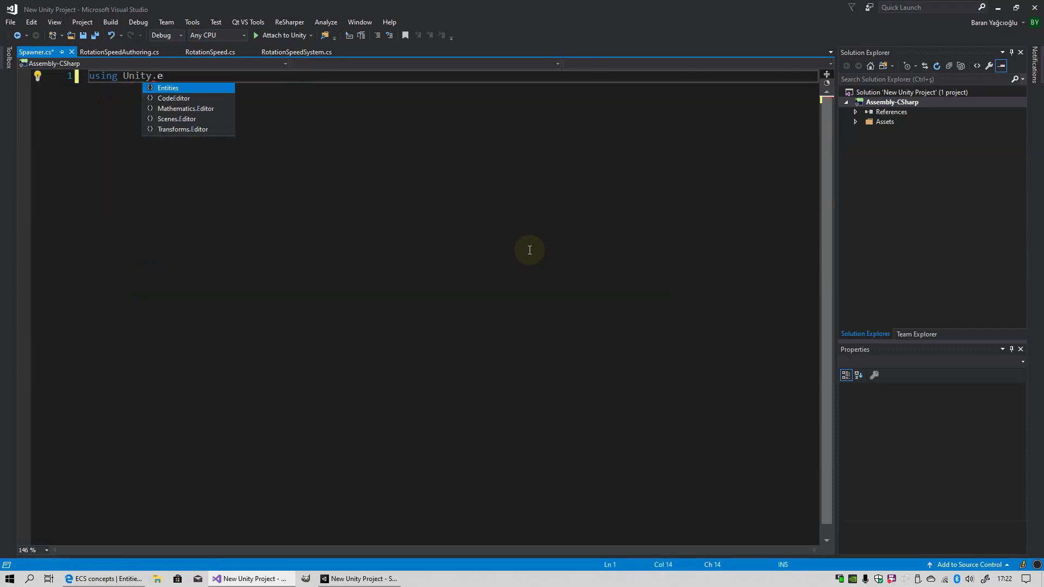
key("Tab")
type(";")
key("Return")
key("Return")
type("public ")
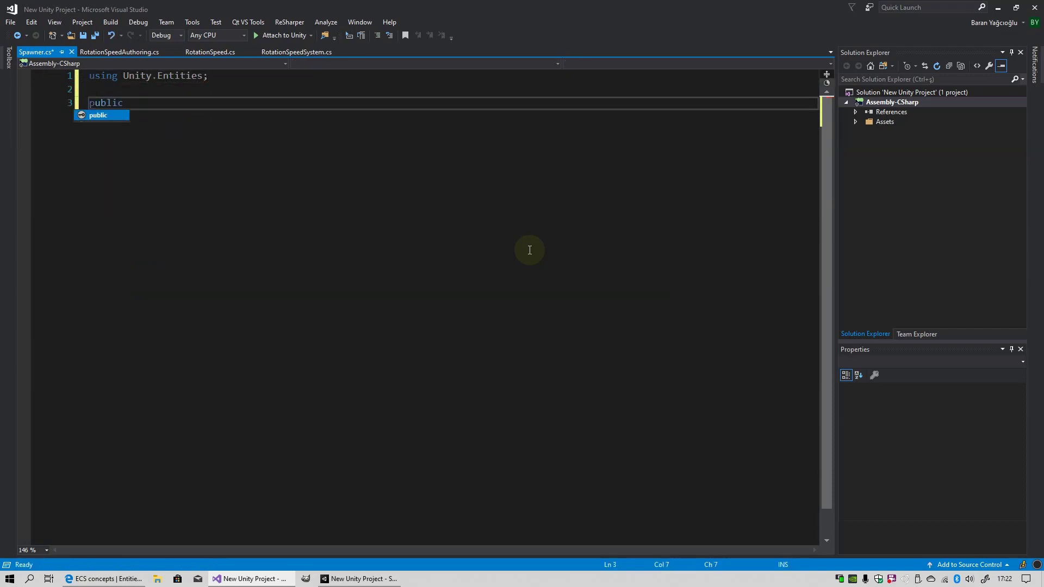
type("struct Spawne")
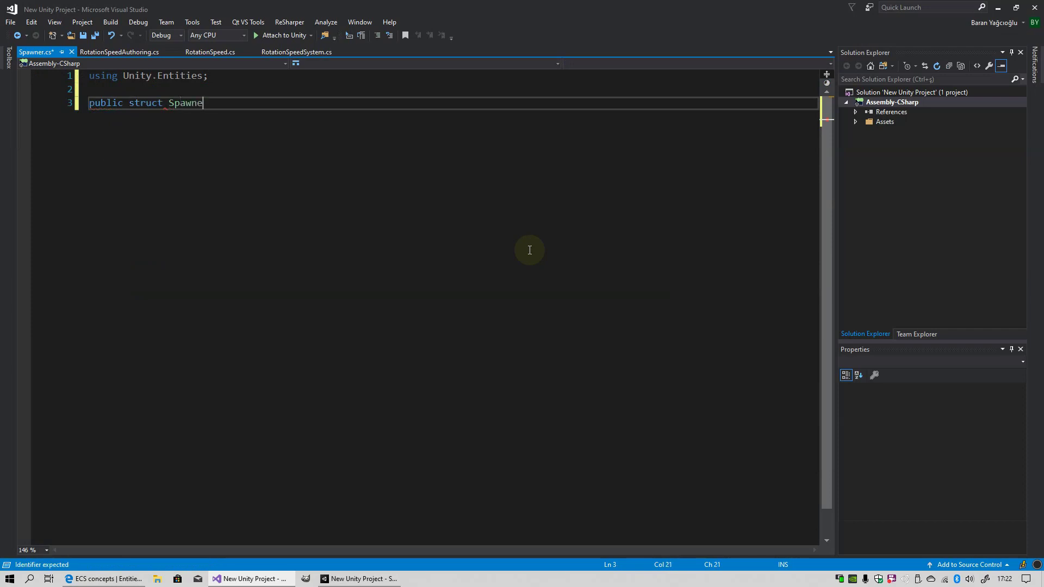
type("r : IC")
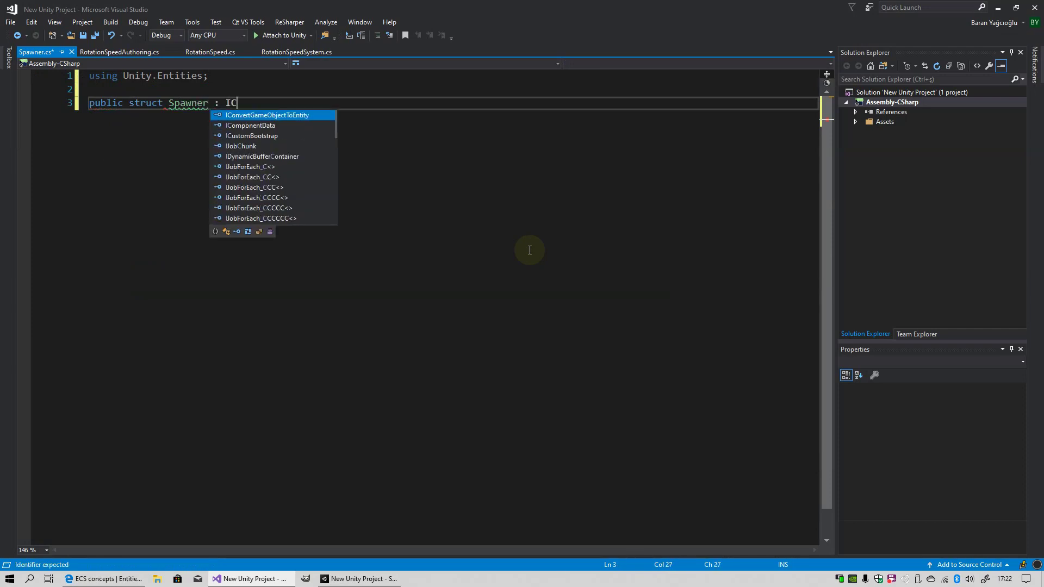
type("o")
key("Tab")
type("{")
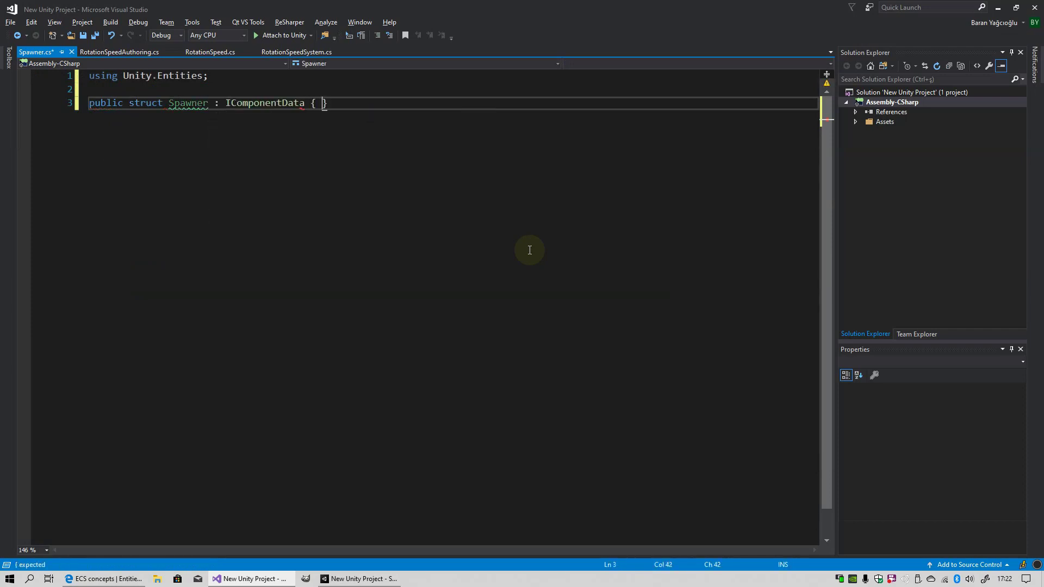
key("Return")
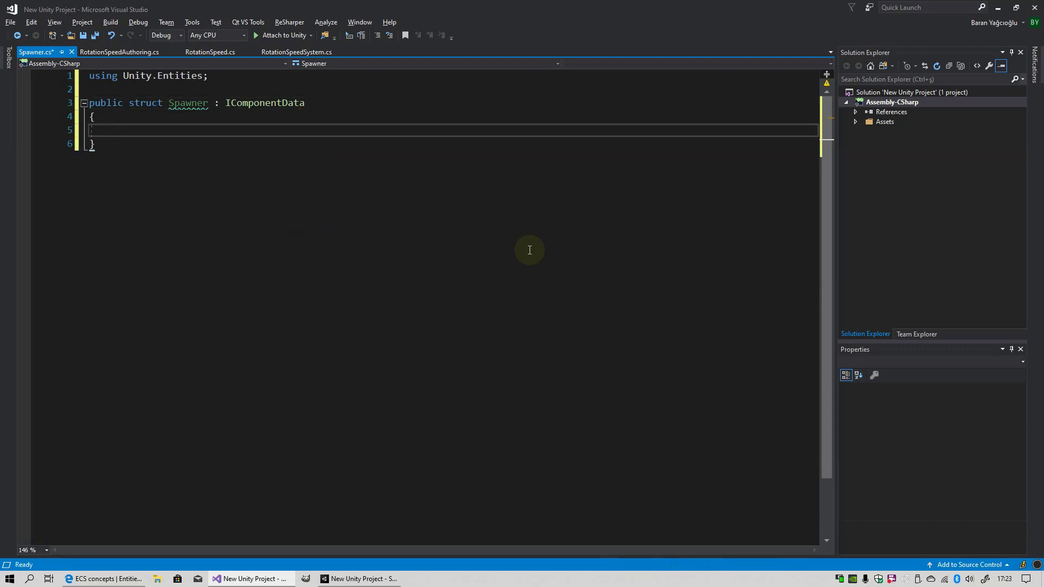
Step: Add Entity entityPrefab and float CountX, CountY fields, then save Spawner.cs
type("public ")
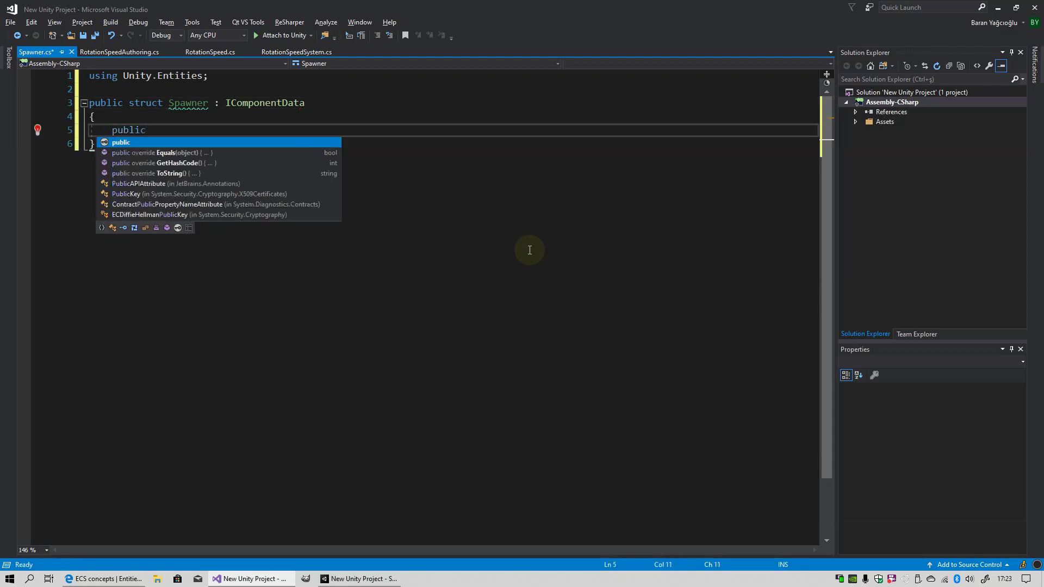
type("Entit")
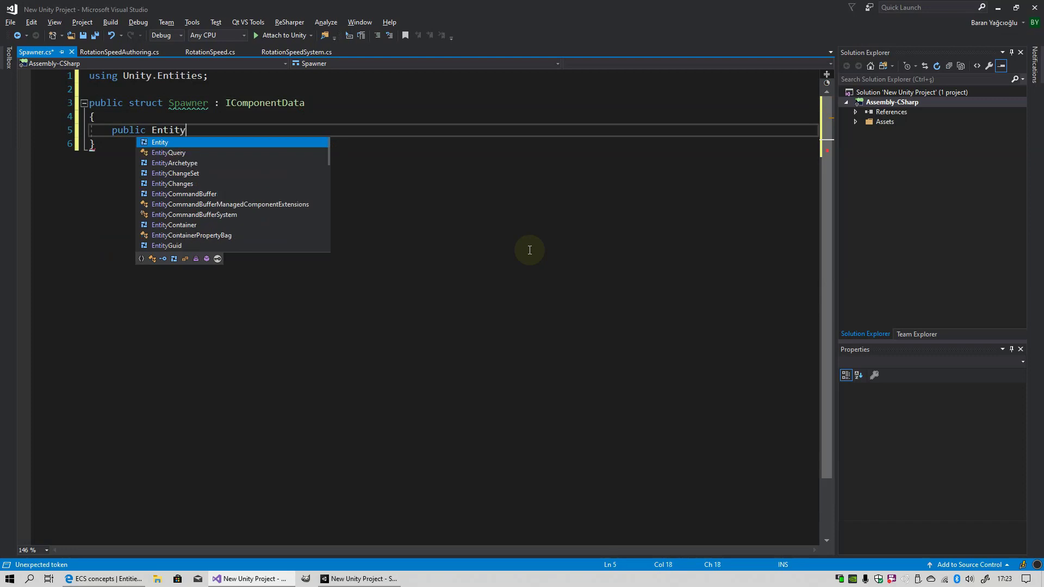
type("y ")
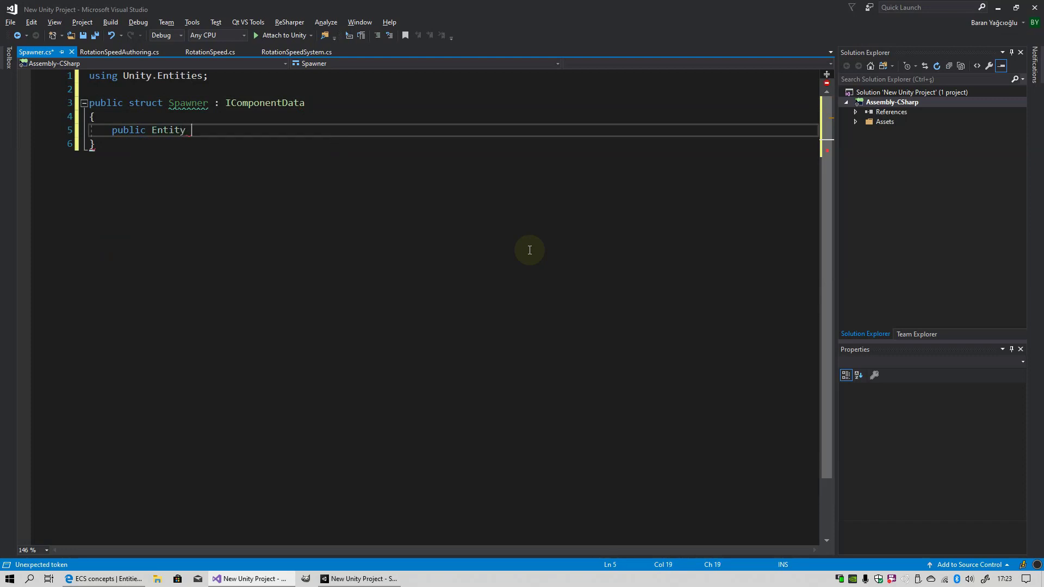
type("entity")
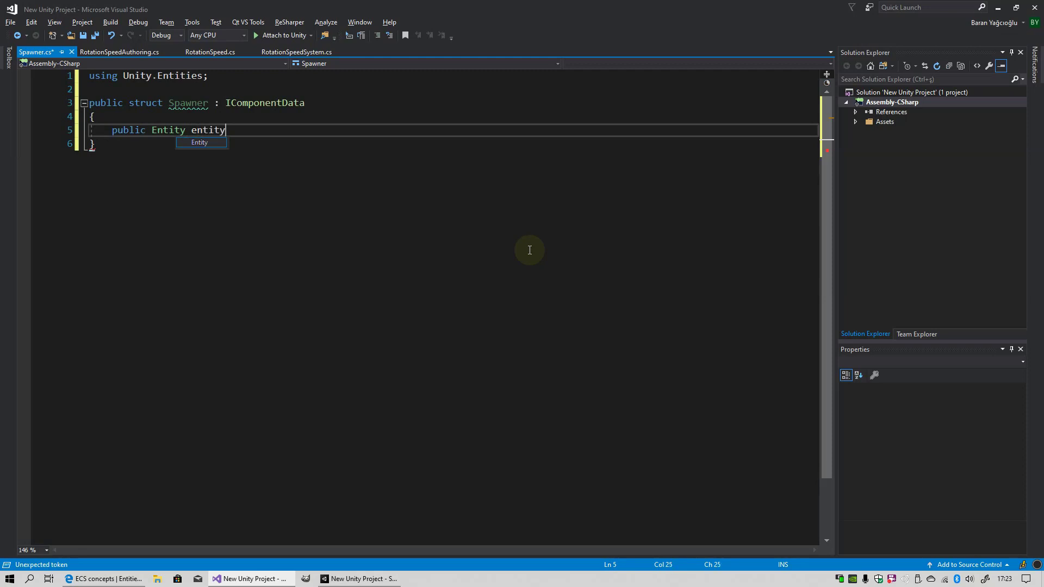
type("Prefab;")
key("Return")
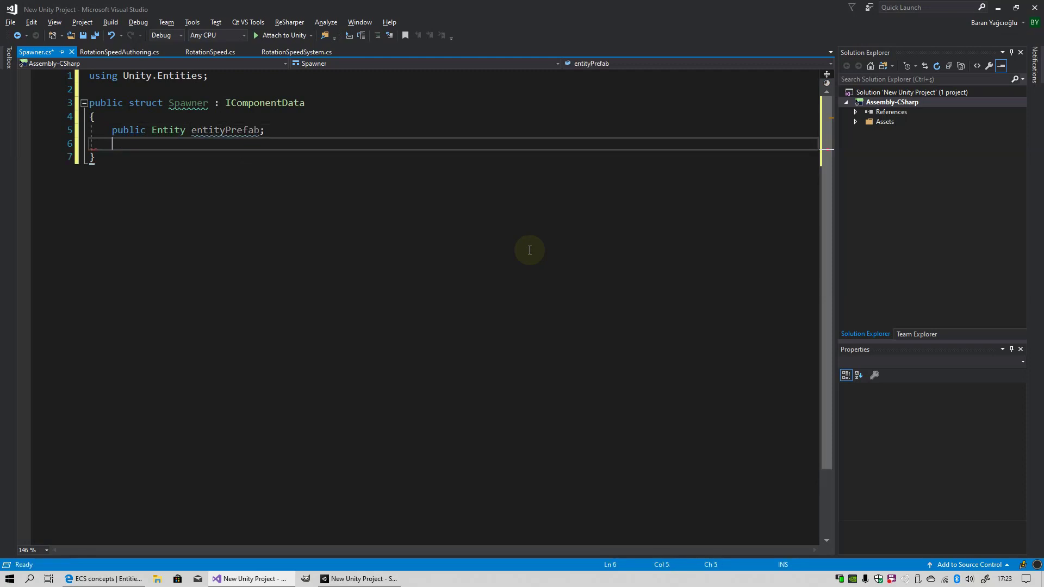
type("int")
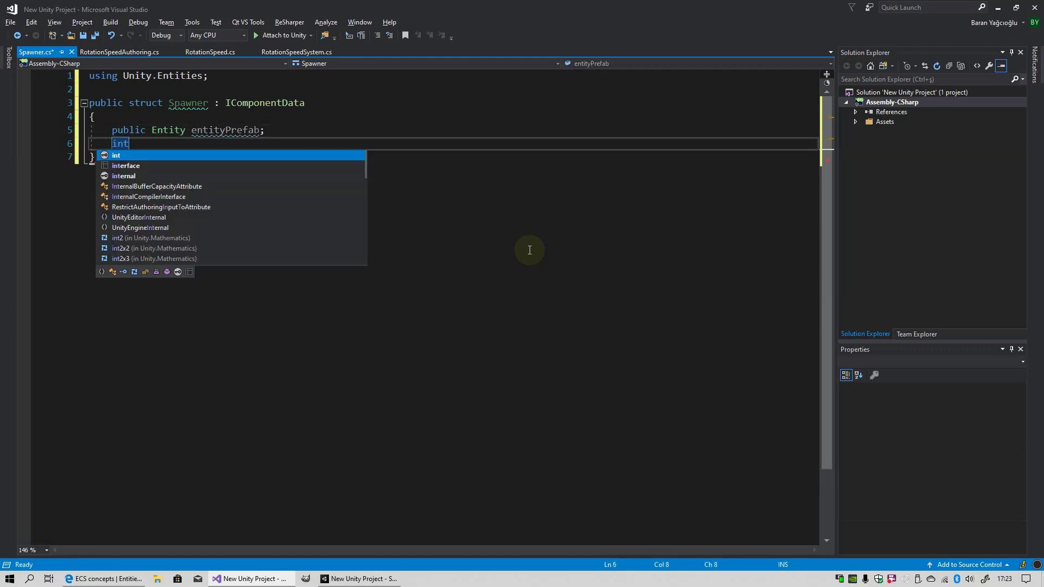
key("BackSpace")
key("BackSpace")
key("BackSpace")
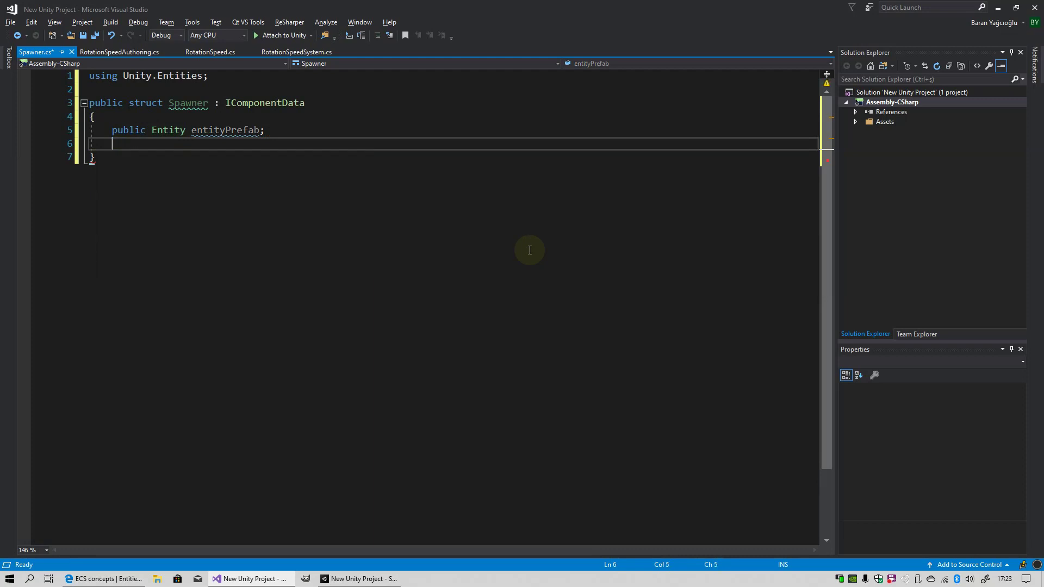
type("public ")
type("float ")
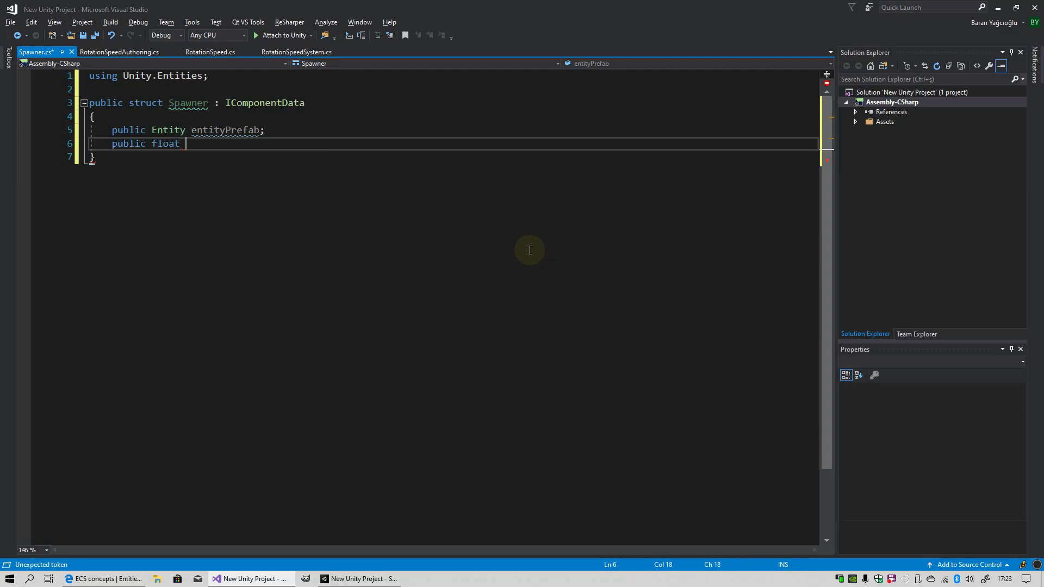
type("CountX;")
key("Return")
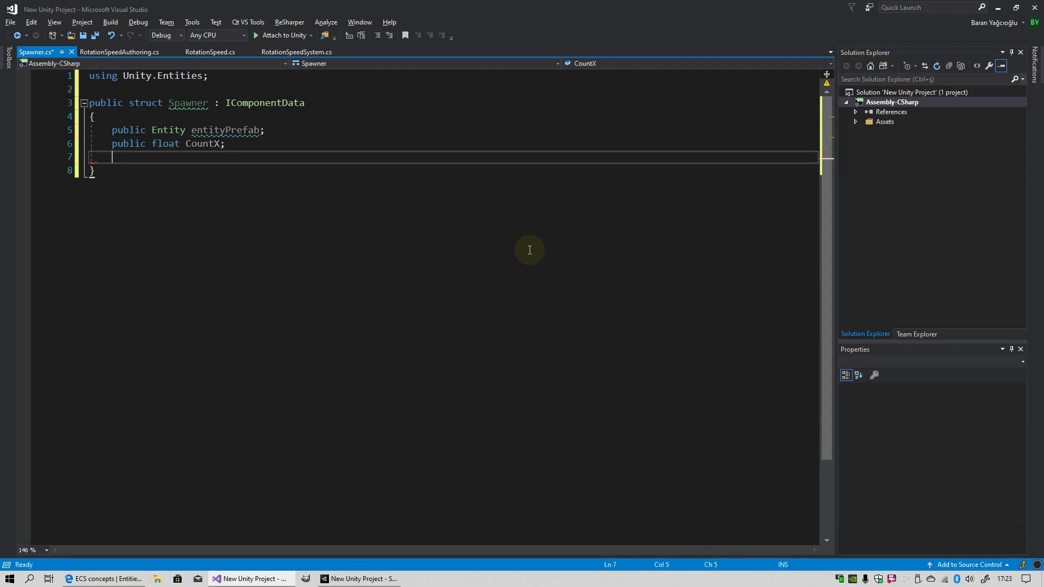
type("public float")
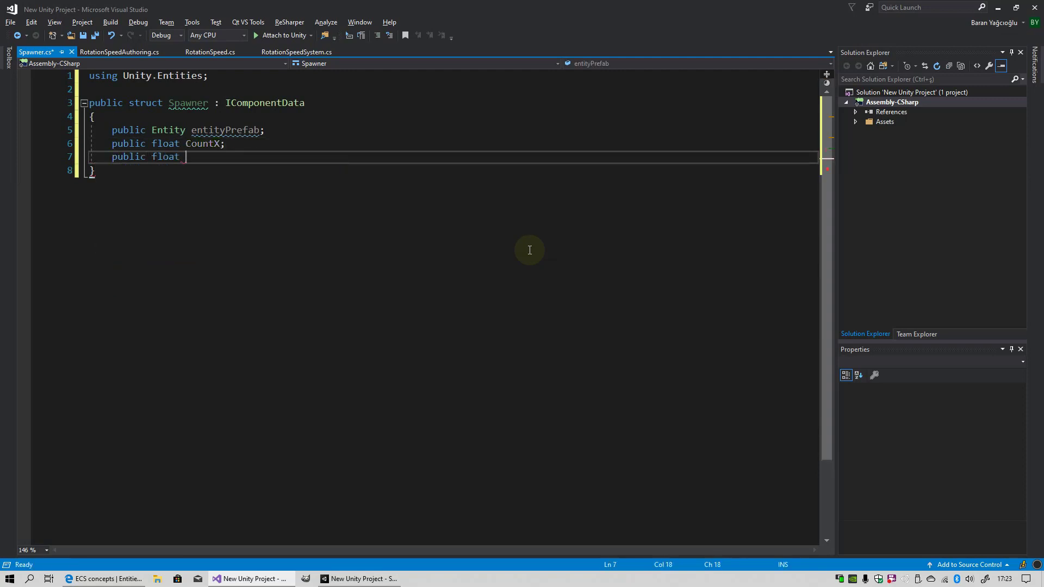
type(" CountY;")
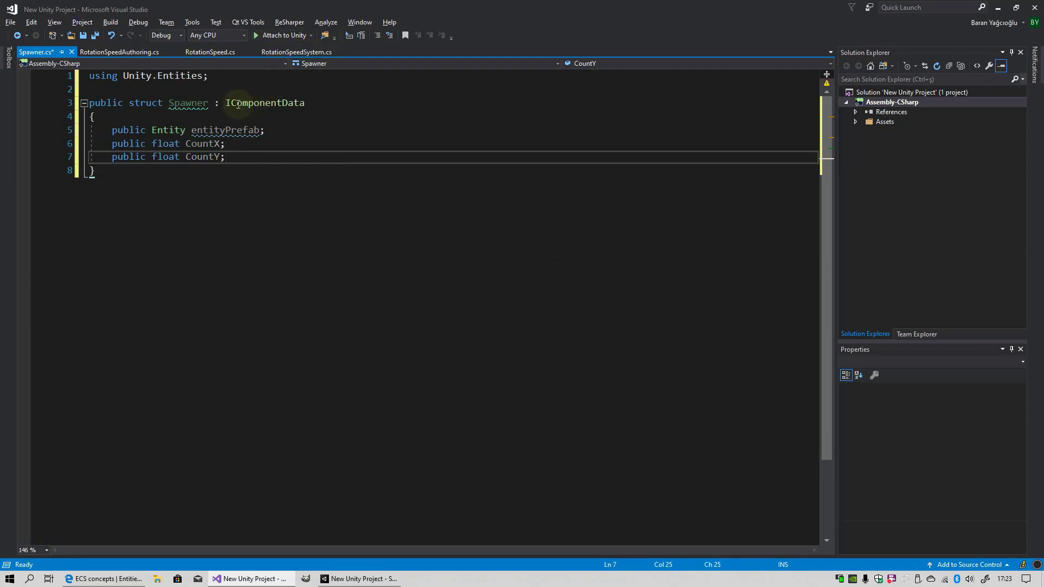
double_click(269, 102)
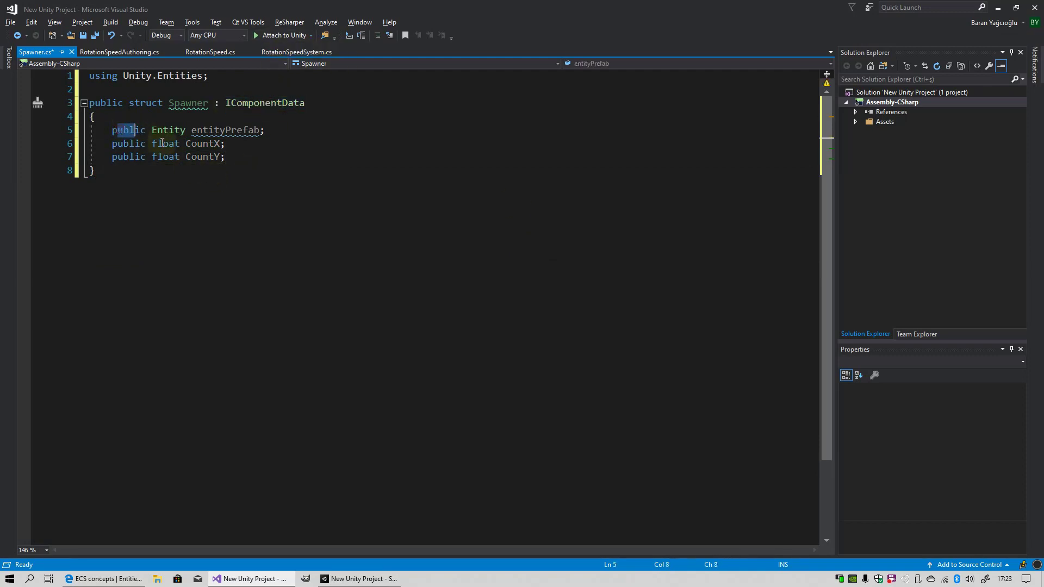
left_click_drag(112, 130, 225, 157)
left_click(186, 144)
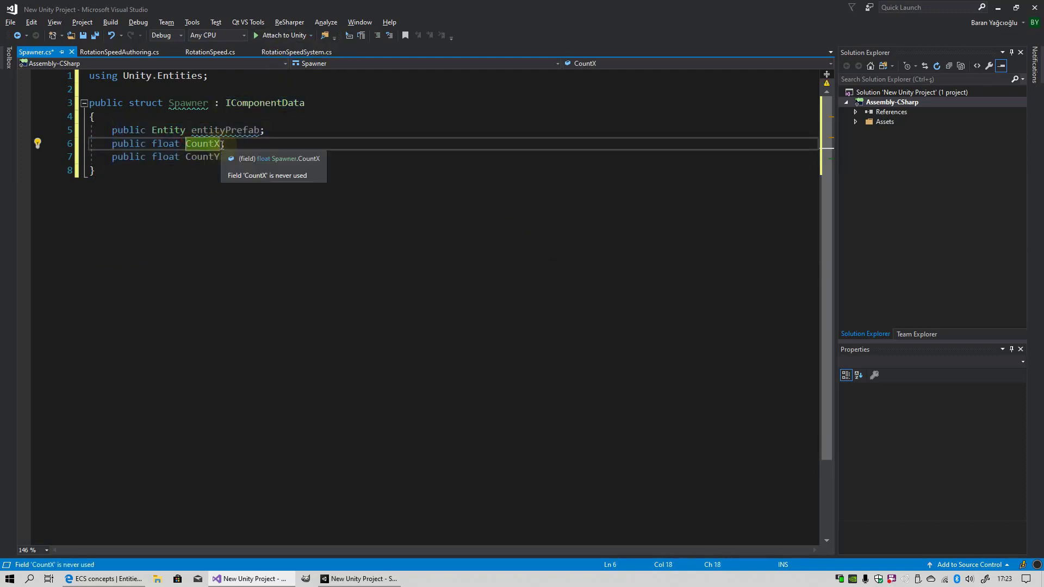
key("ctrl+s")
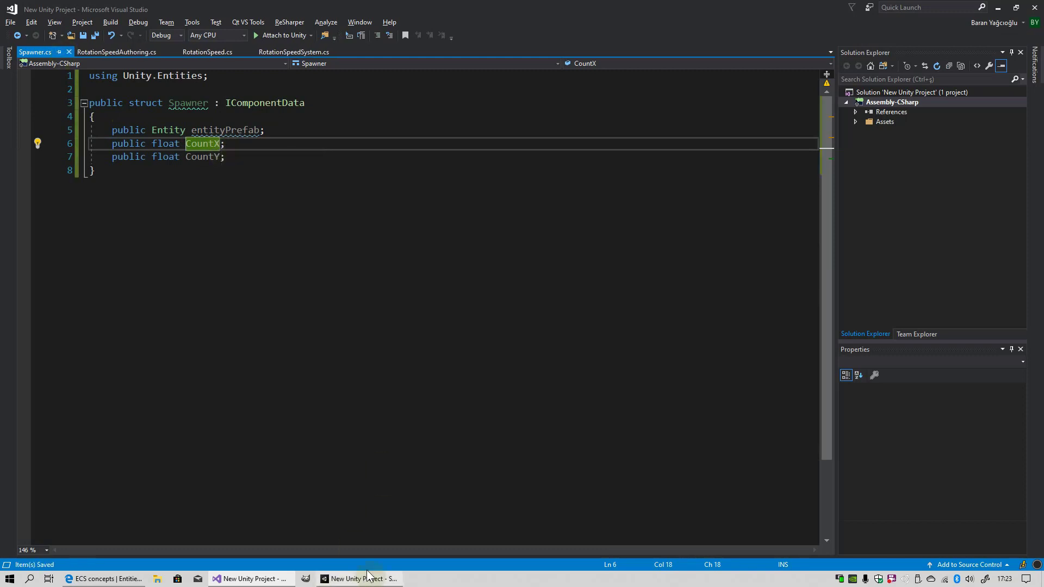
Step: Back in Unity, review the RotationSpeed, RotationSpeedAuthoring and Spawner script sources
left_click(359, 581)
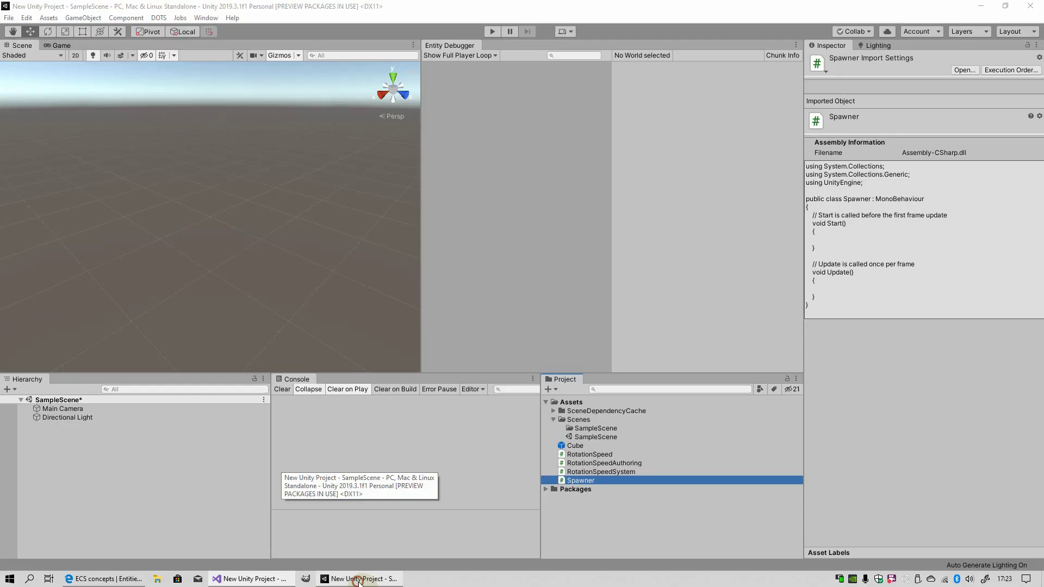
left_click(579, 504)
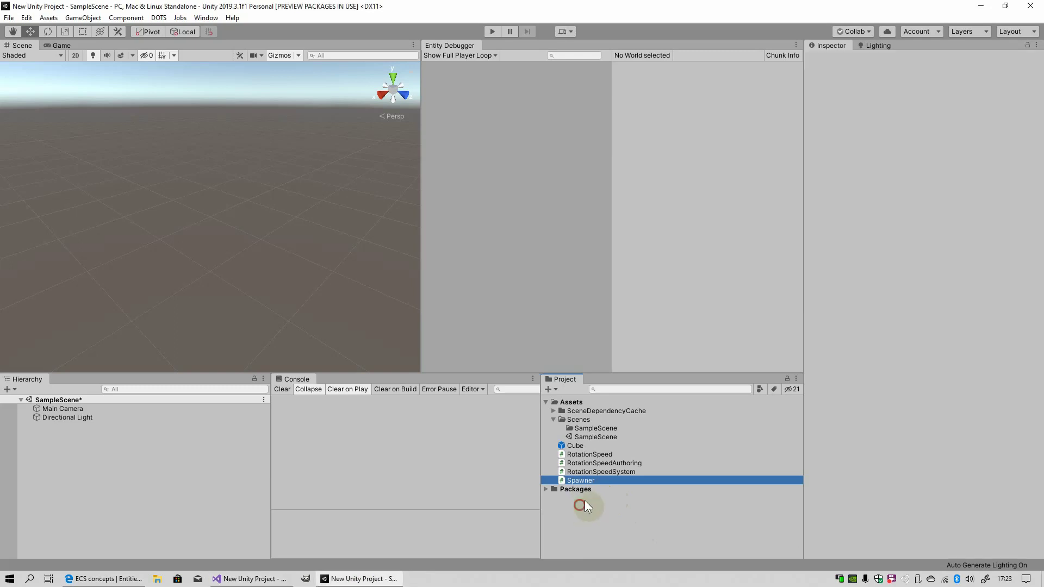
left_click(596, 456)
left_click(587, 464)
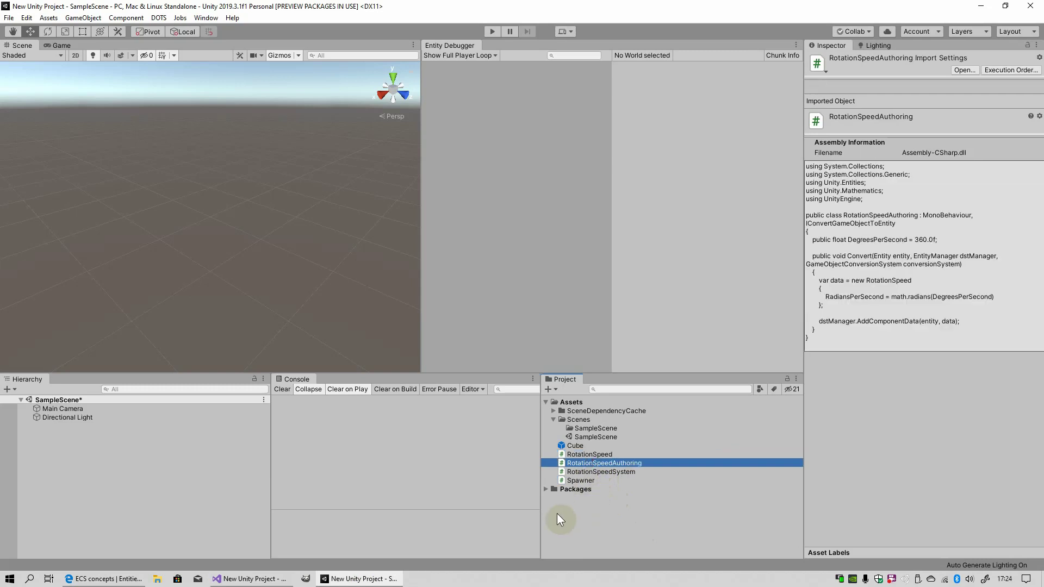
left_click(582, 481)
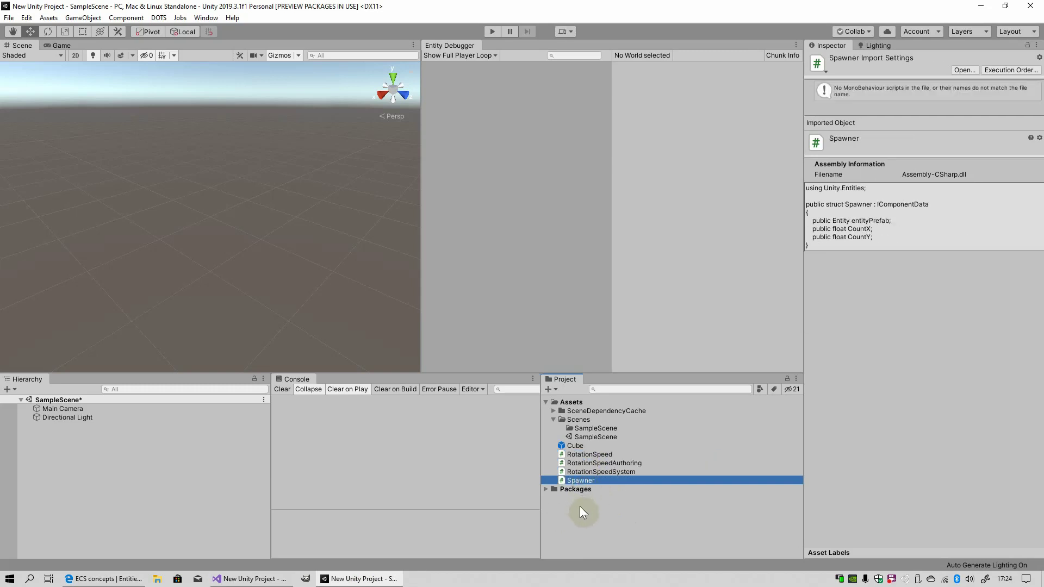
left_click(579, 507)
Step: Create a C# script named SpawnerAuthoring and open it in Visual Studio
right_click(580, 507)
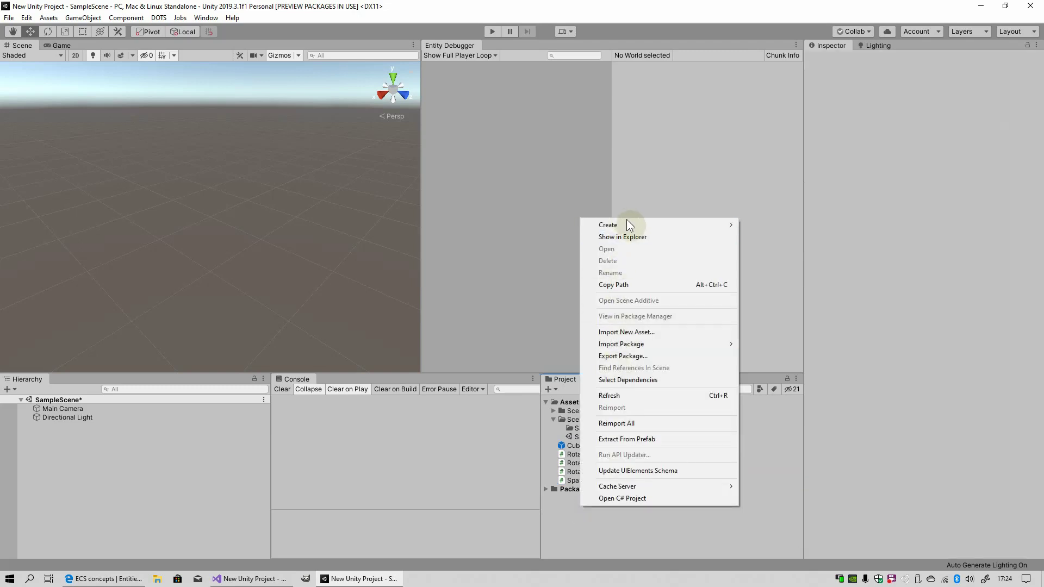
mouse_move(627, 221)
left_click(791, 156)
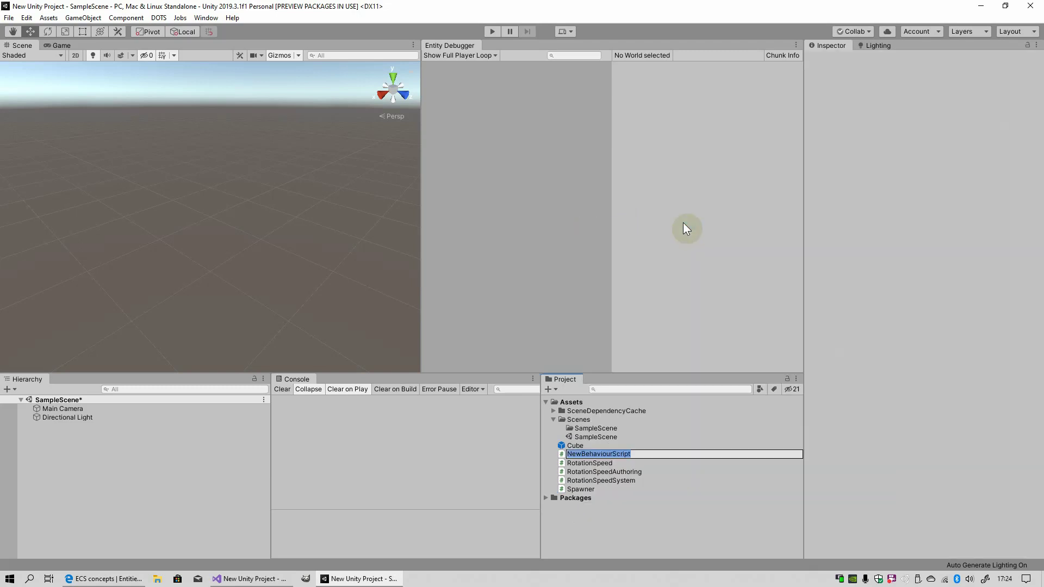
type("Spawner")
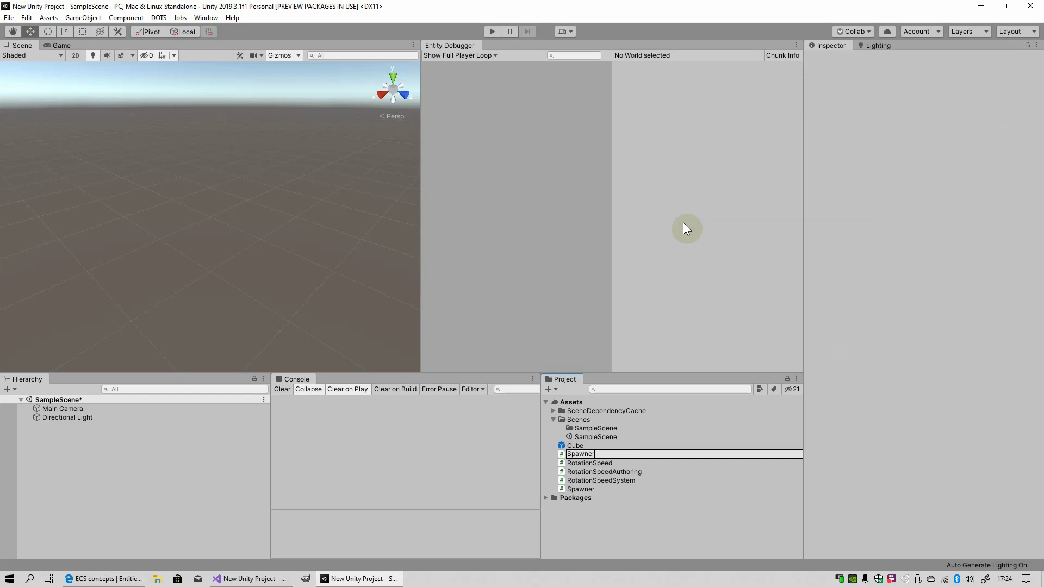
type("Authoring")
key("Return")
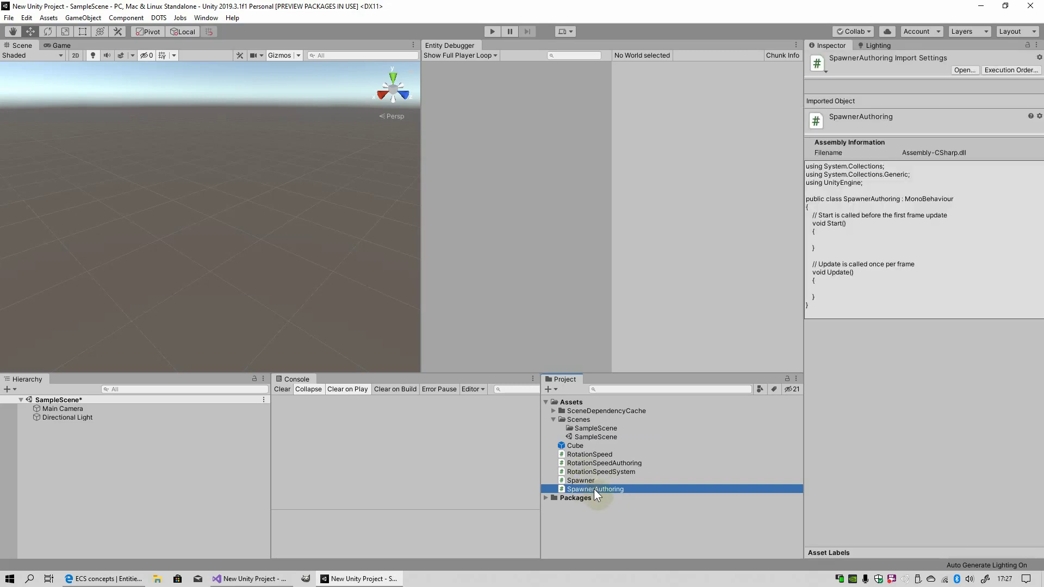
double_click(593, 488)
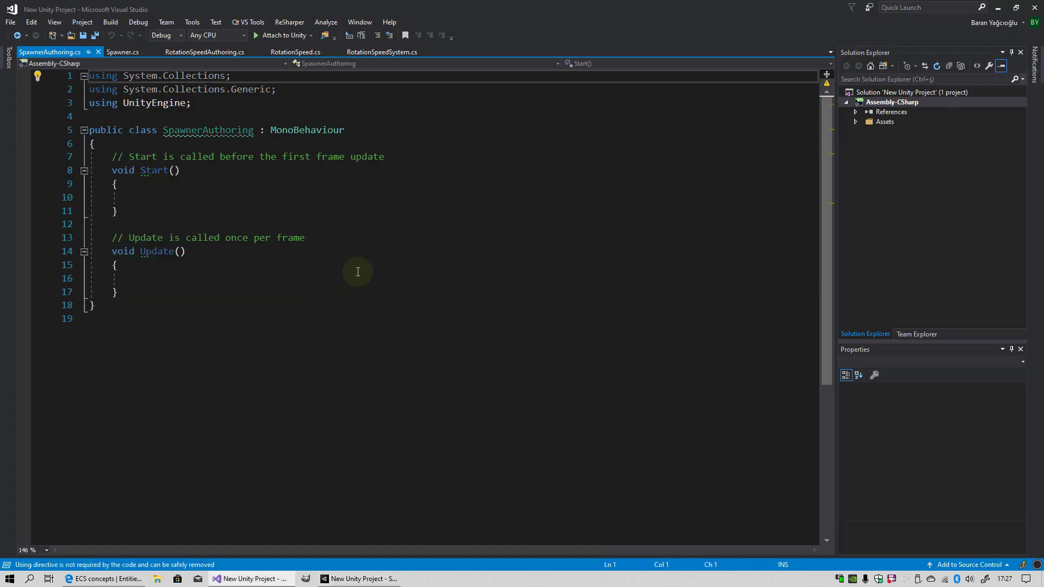
Step: Delete the template Start and Update methods and add IDeclareReferencedPrefabs to the class
left_click_drag(107, 157, 158, 291)
key("Delete")
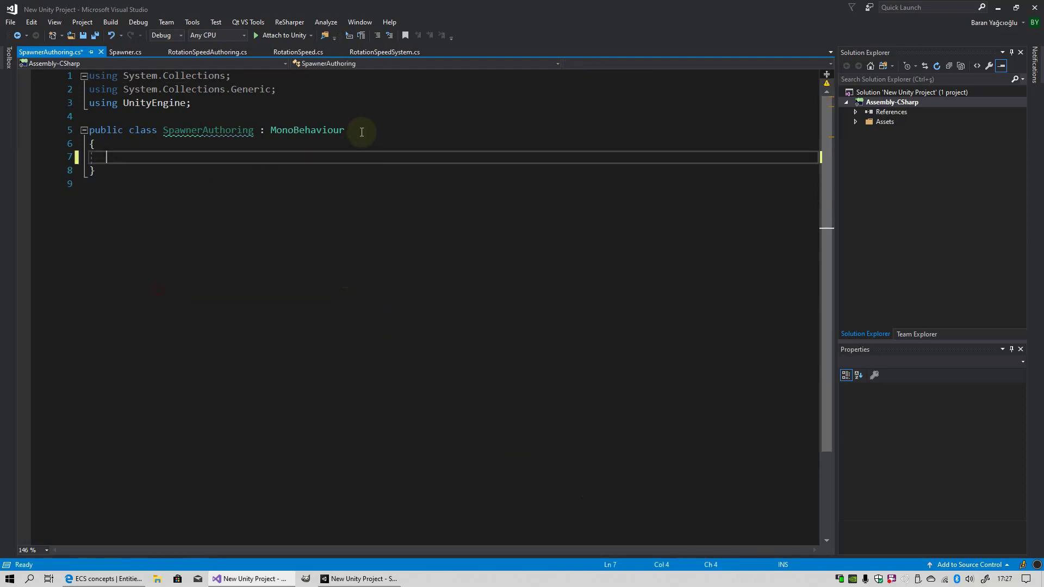
left_click(362, 131)
type(", I")
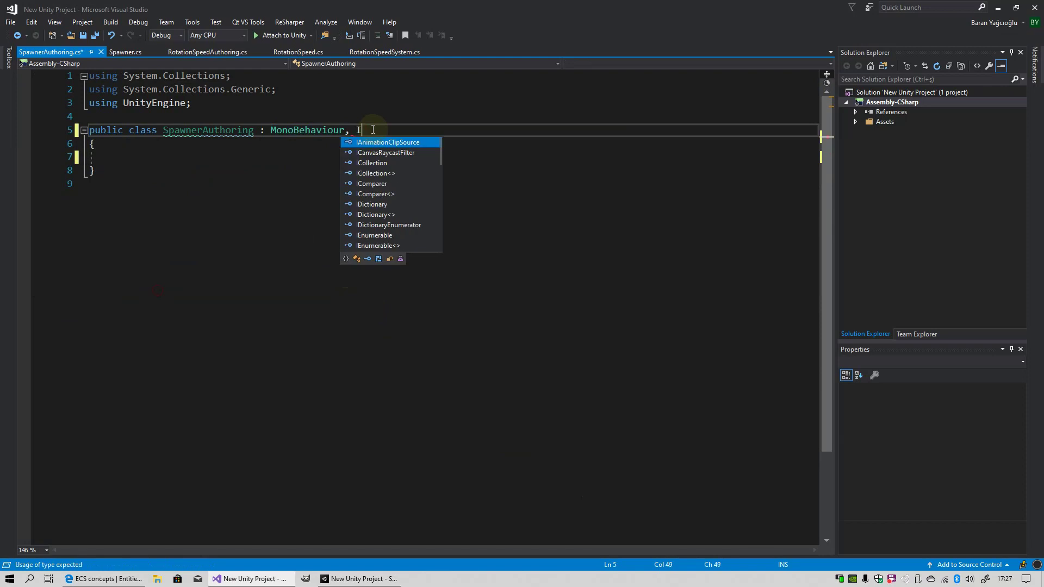
type("Dec")
key("Escape")
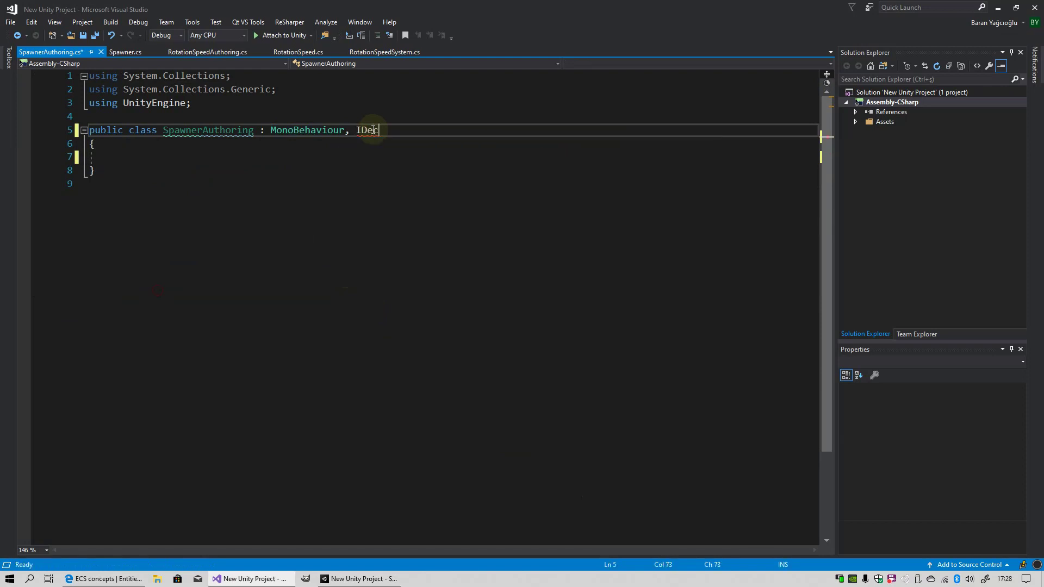
key("ctrl+space")
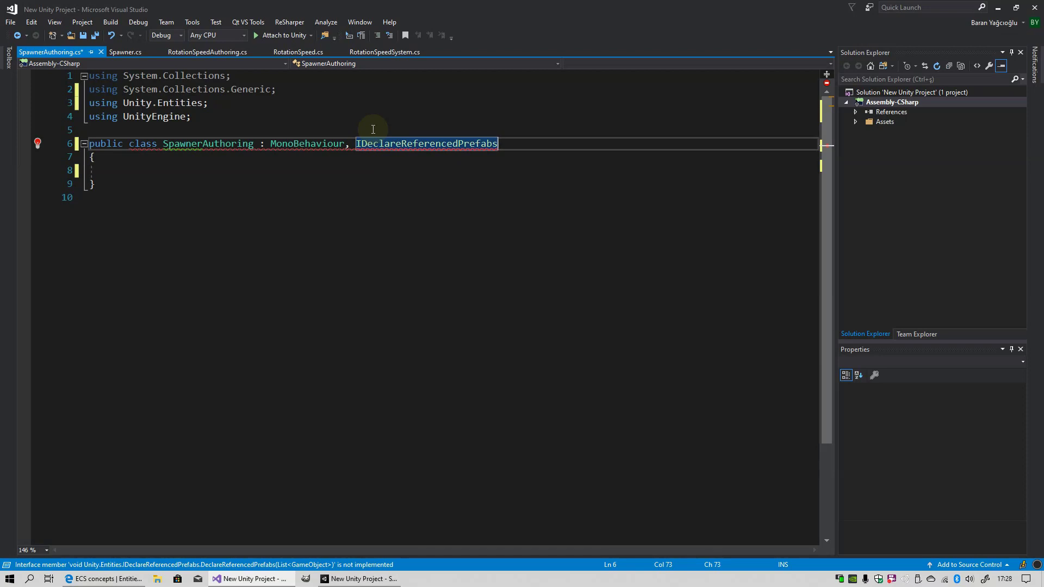
Step: Add IConvertGameObjectToEntity and generate stubs for the missing interface members
type(", I")
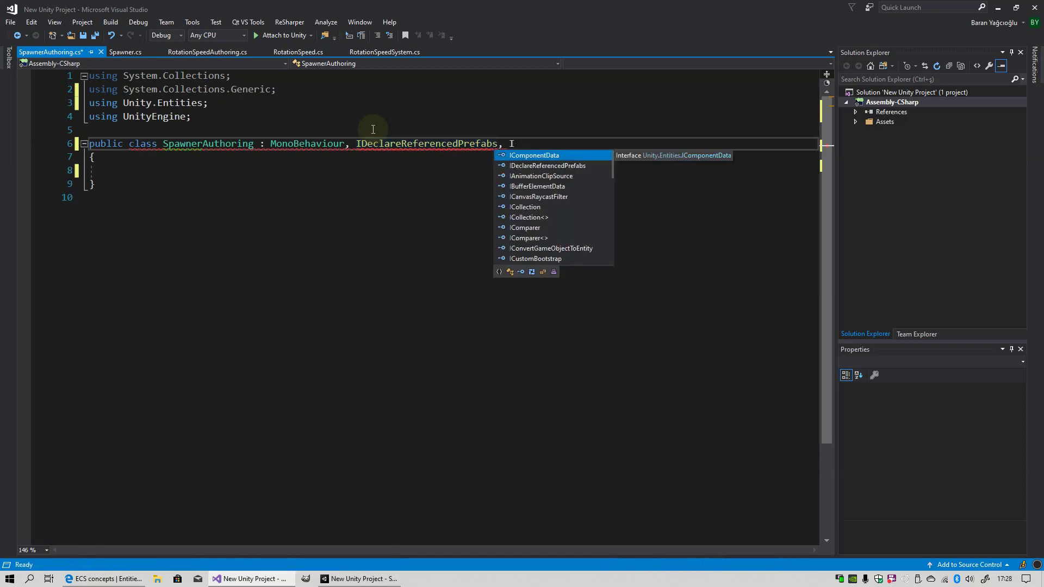
type("Con")
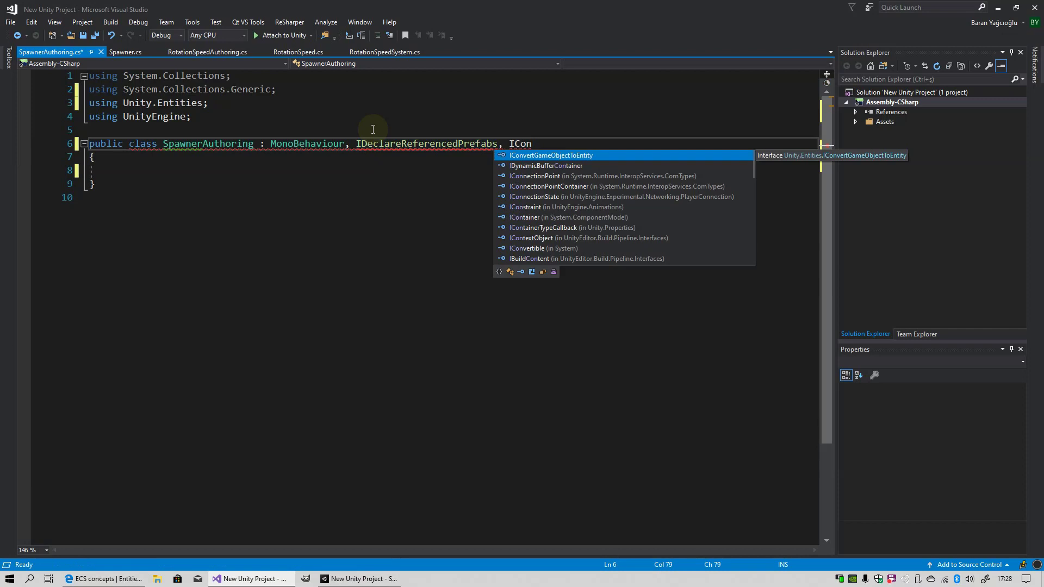
key("Tab")
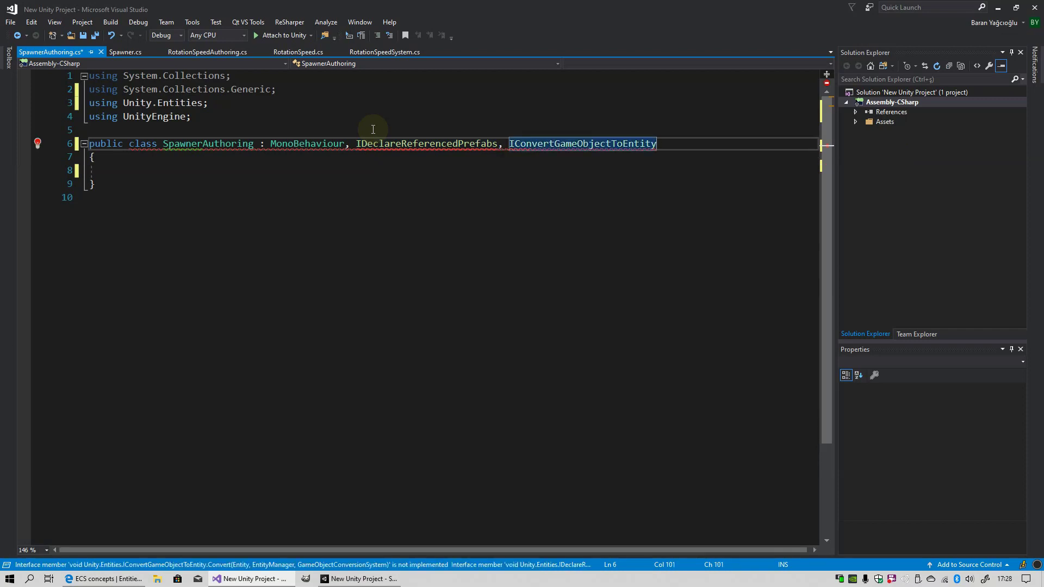
left_click(35, 144)
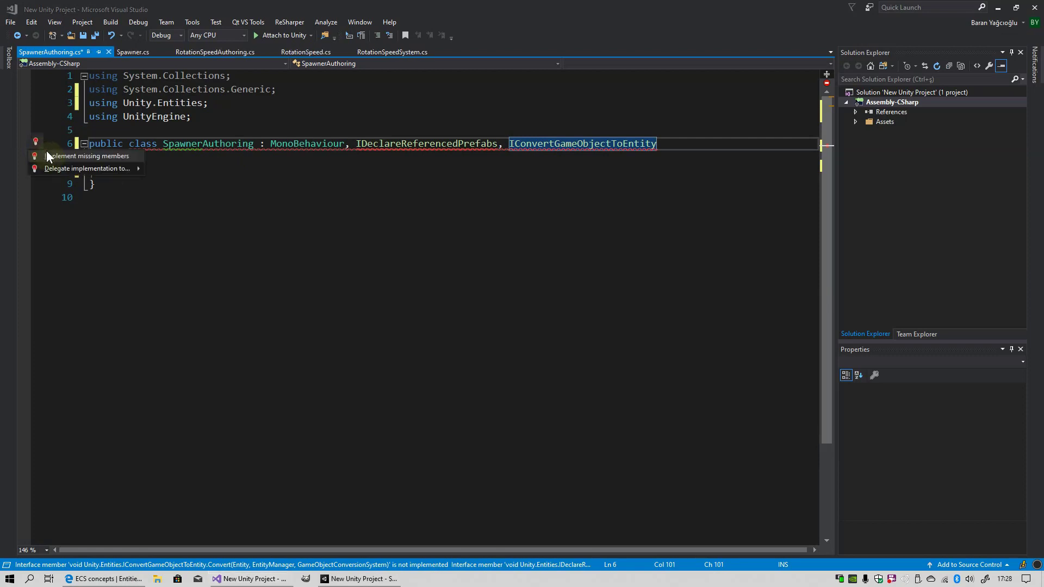
left_click(52, 157)
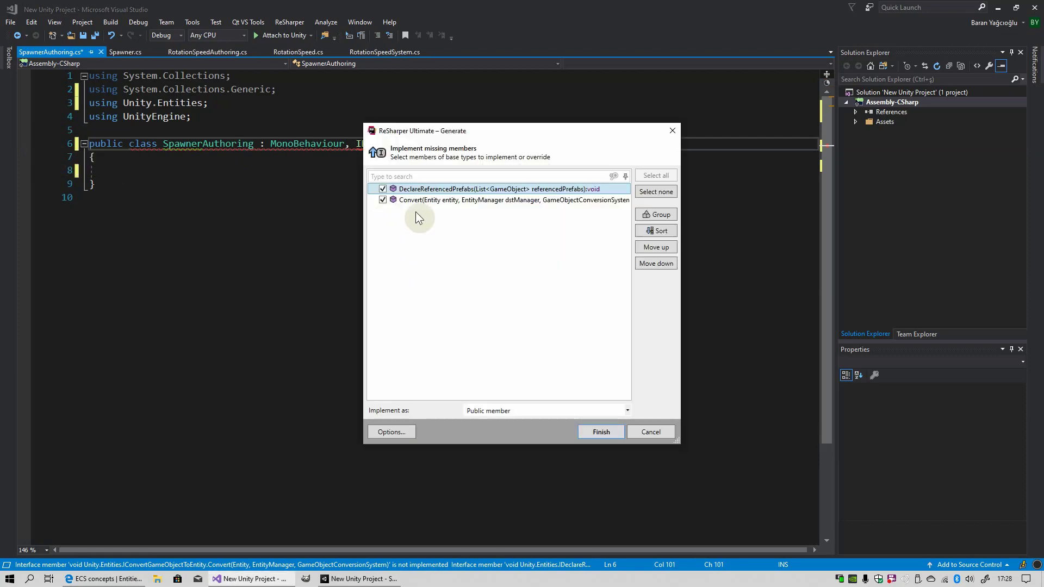
left_click(601, 432)
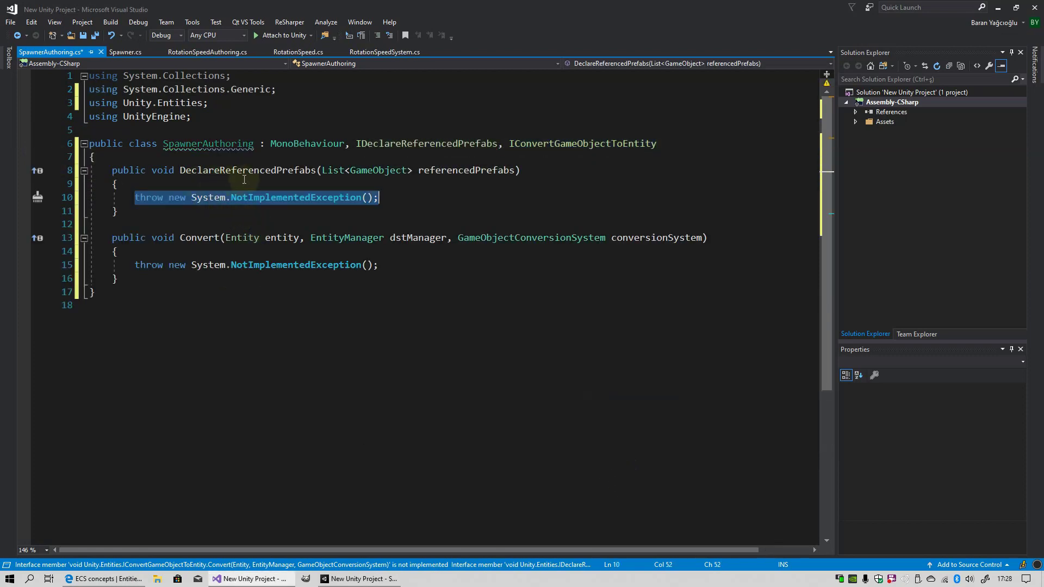
Step: Remove the NotImplementedException throws from DeclareReferencedPrefabs and Convert
left_click(300, 171)
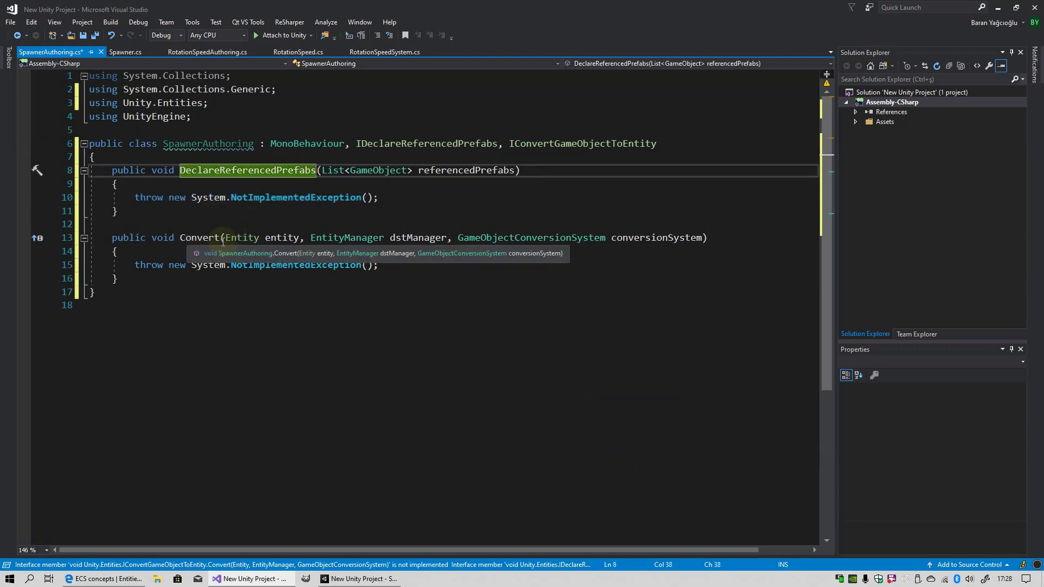
left_click(390, 195)
key("shift+Home")
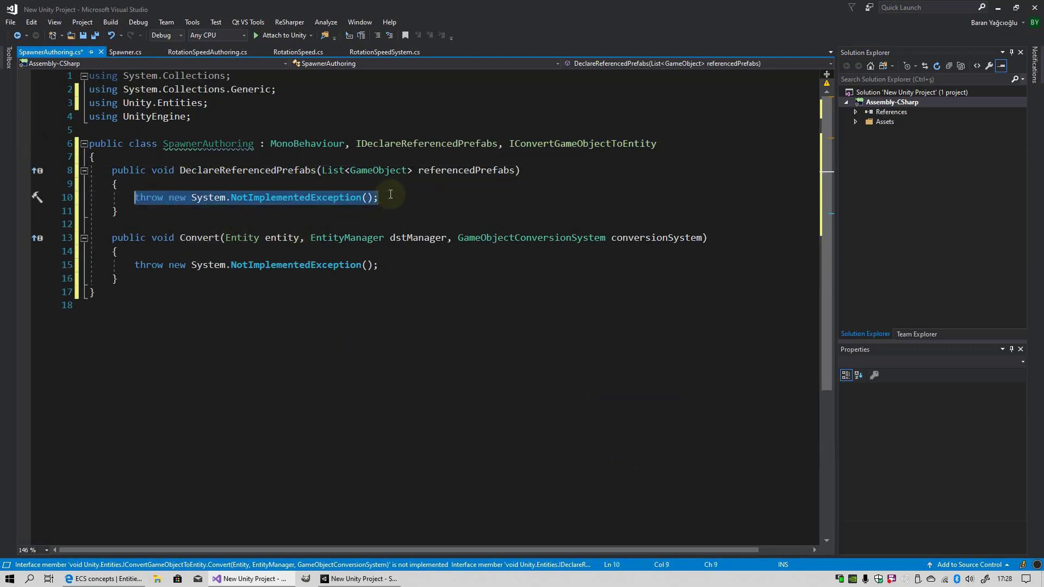
key("BackSpace")
left_click(386, 264)
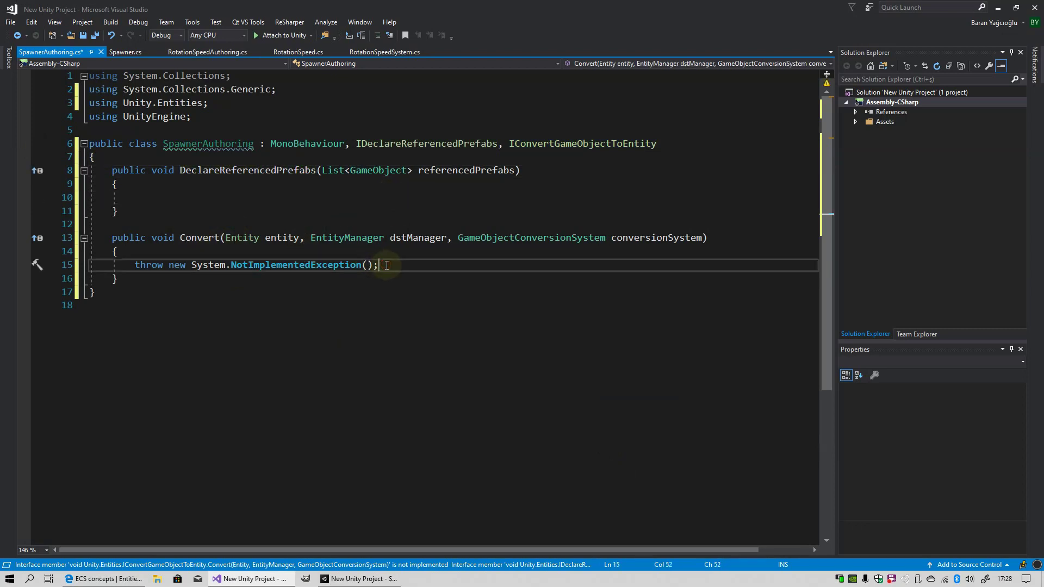
key("shift+Home")
key("BackSpace")
left_click(173, 195)
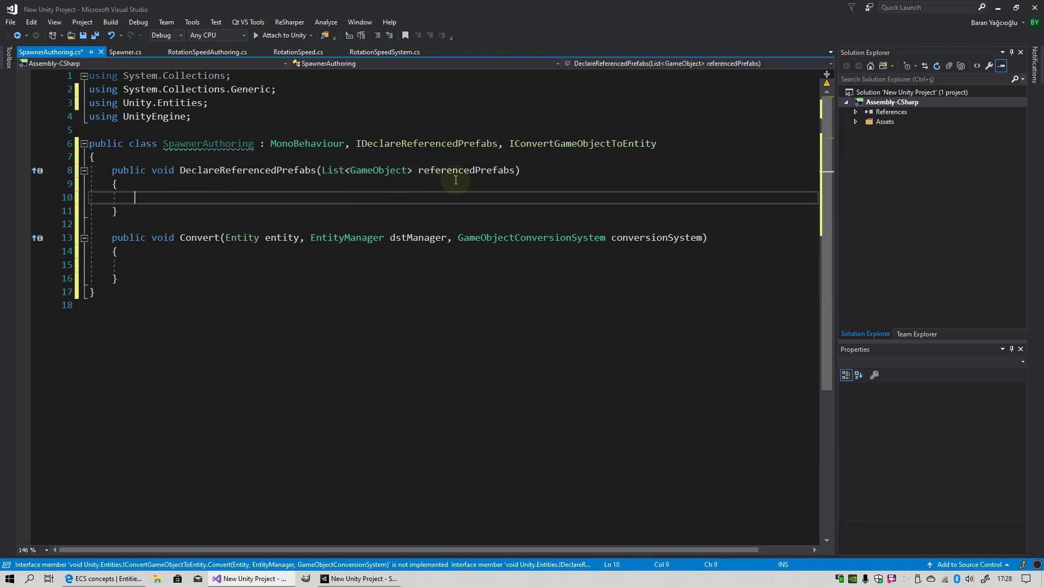
Step: Add public GameObject Prefab and public int CountX, CountY fields to SpawnerAuthoring
left_click(147, 162)
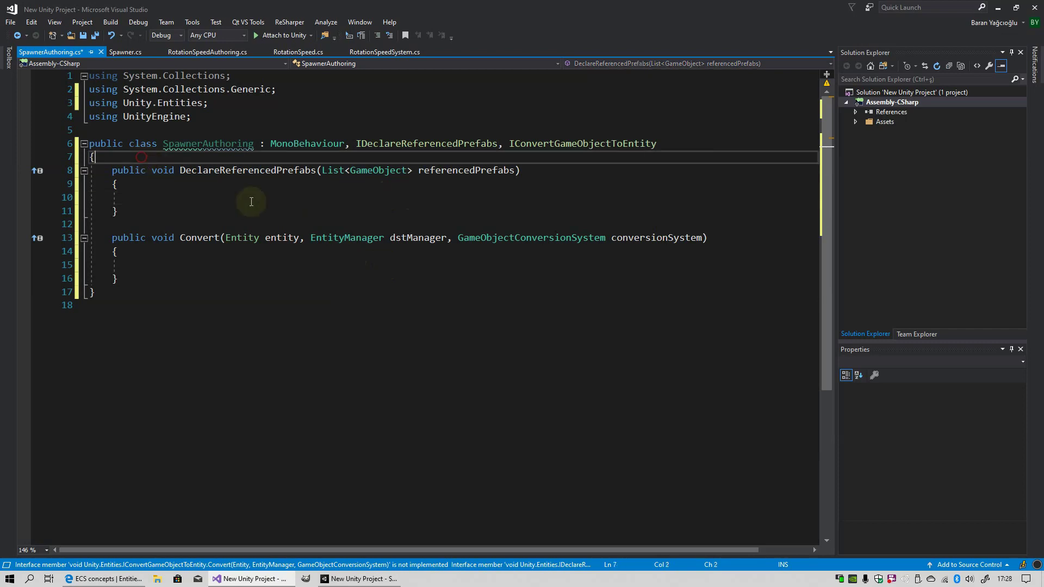
key("Return")
key("Return")
key("Up")
type("public ")
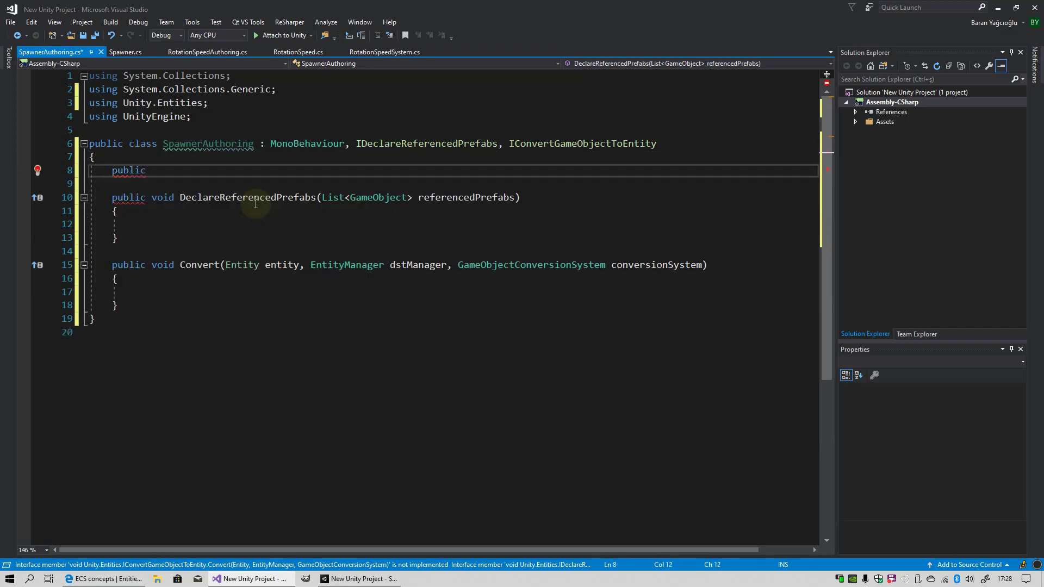
type("GameObject P")
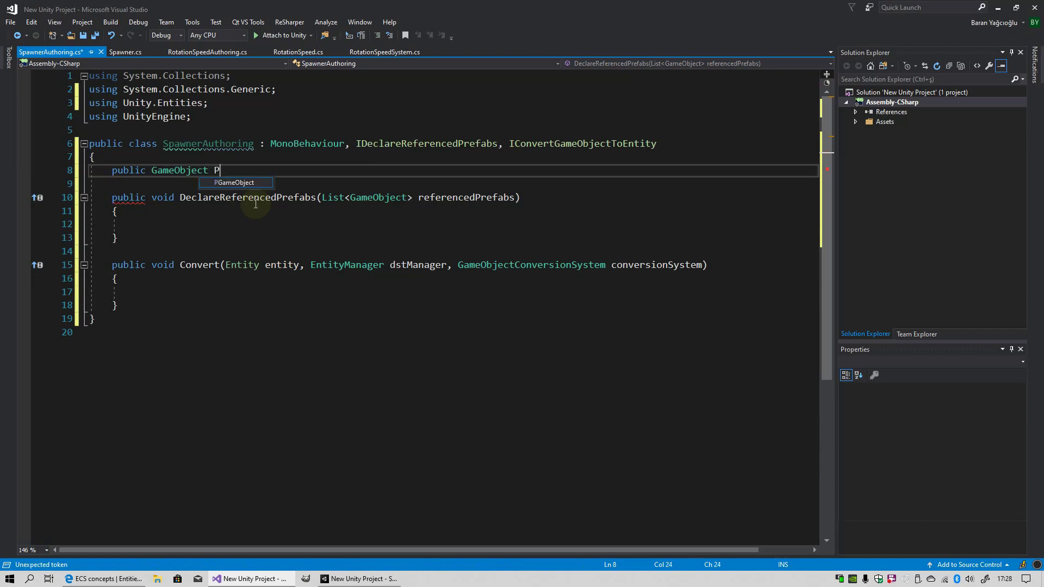
type("refab;")
key("Return")
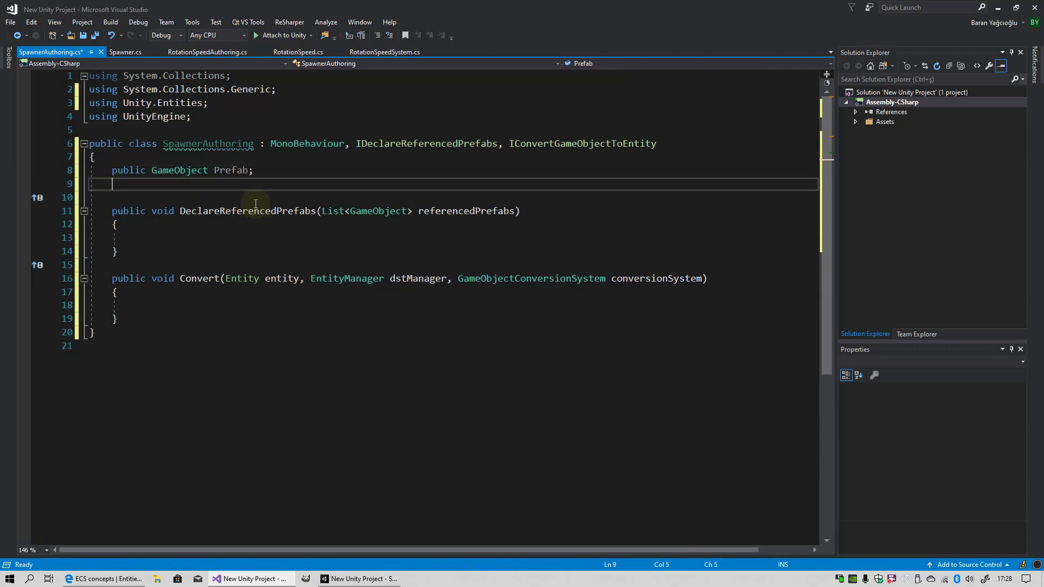
type("pub")
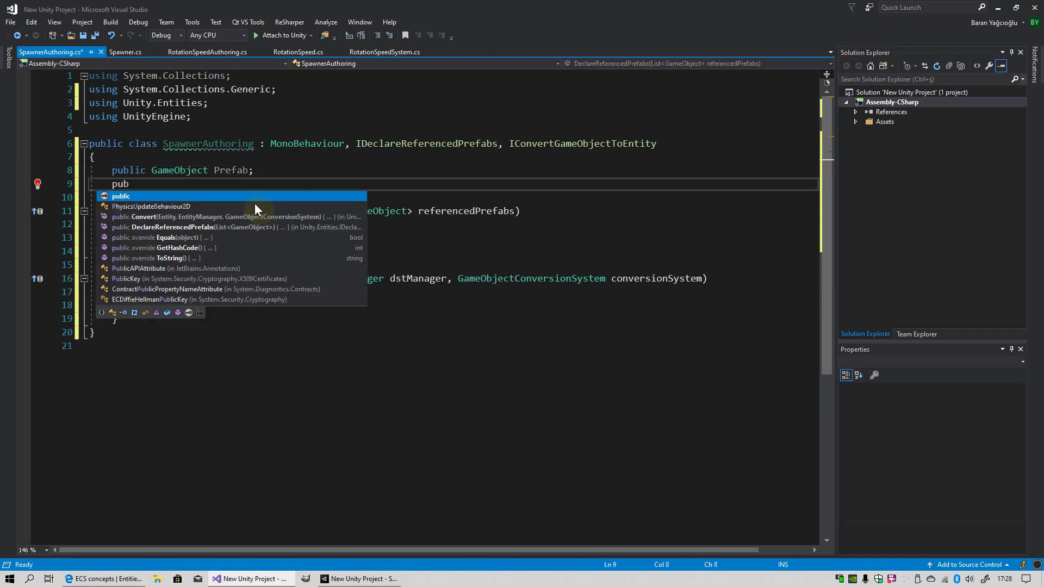
type("lic ")
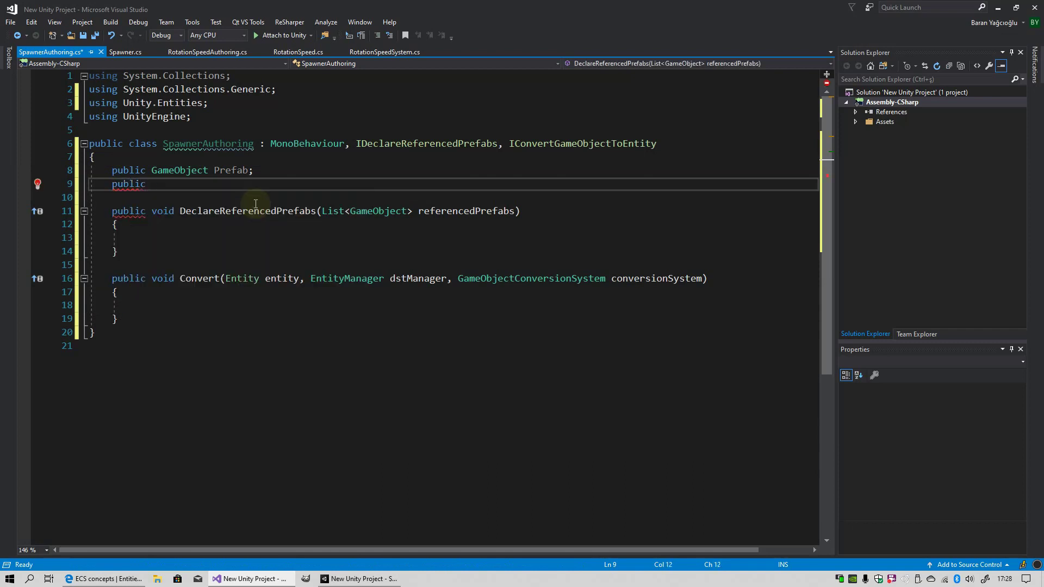
type("int Count")
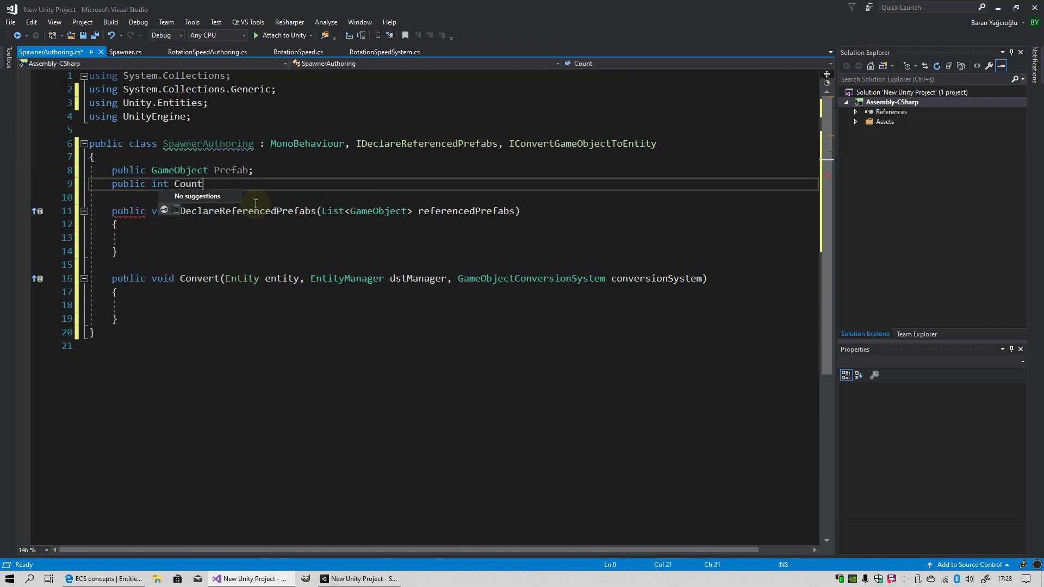
type("X;")
key("Return")
type("pu")
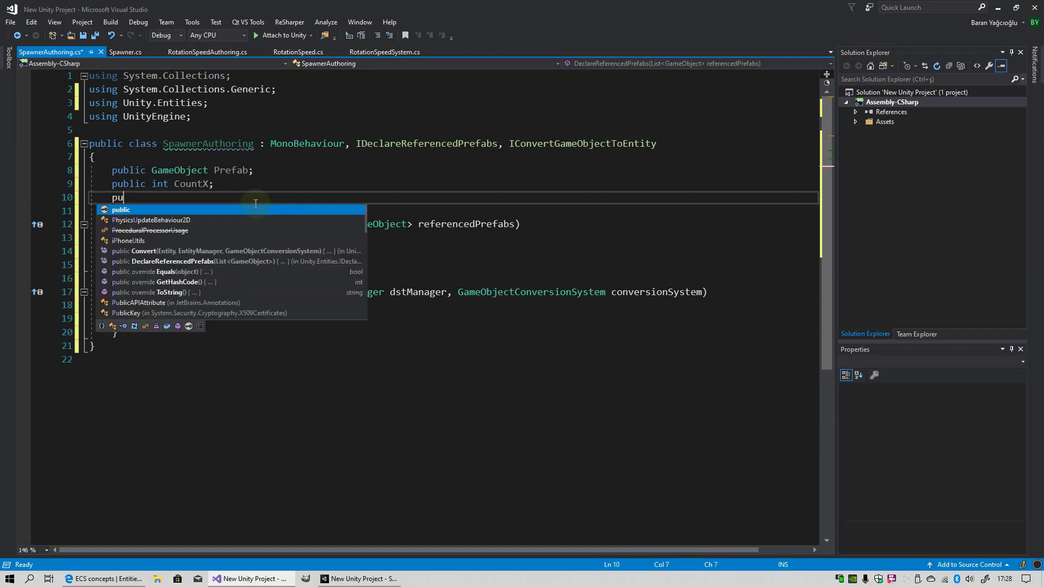
type("blic int ")
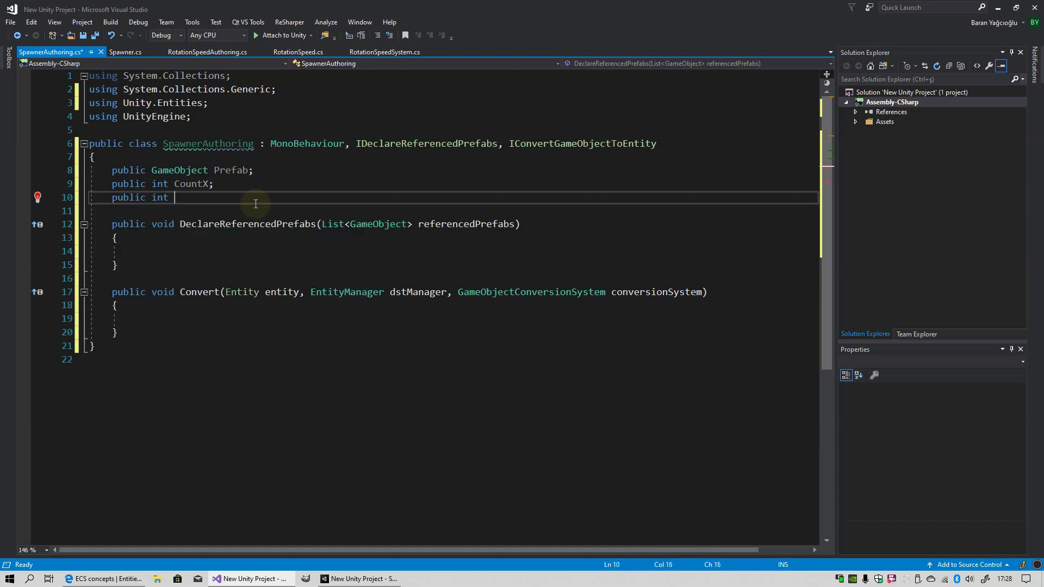
type("CountY;")
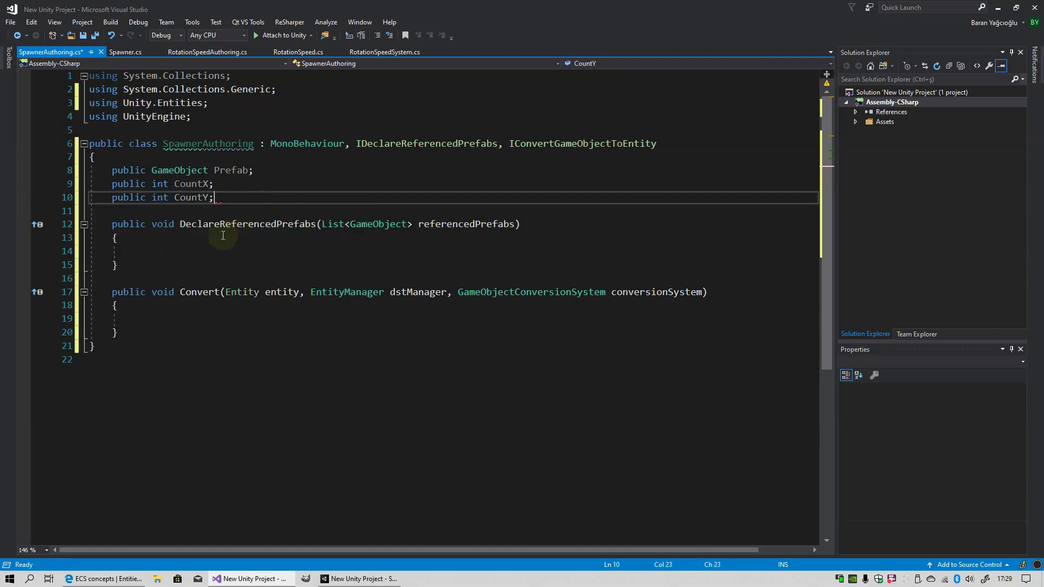
Step: Make DeclareReferencedPrefabs call referencedPrefabs.Add(Prefab)
left_click_drag(168, 238, 163, 251)
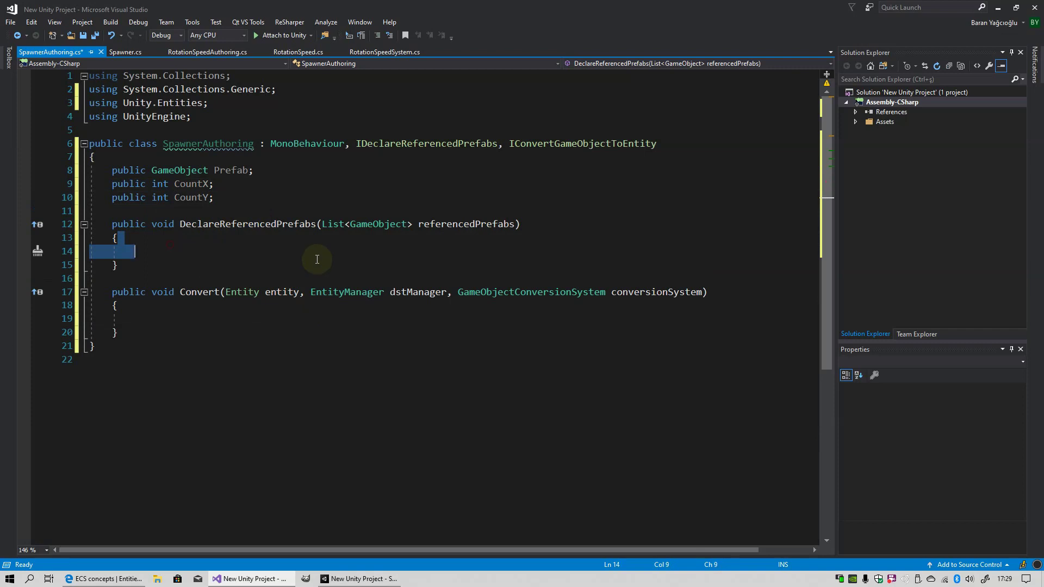
left_click(168, 251)
type("r")
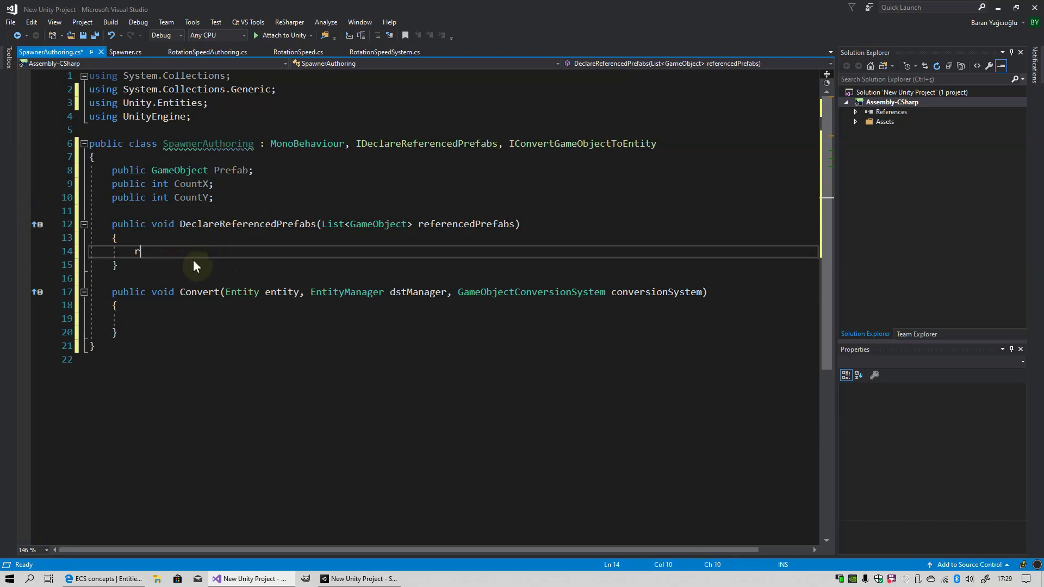
type("ef")
key("Tab")
type(".ad")
key("Tab")
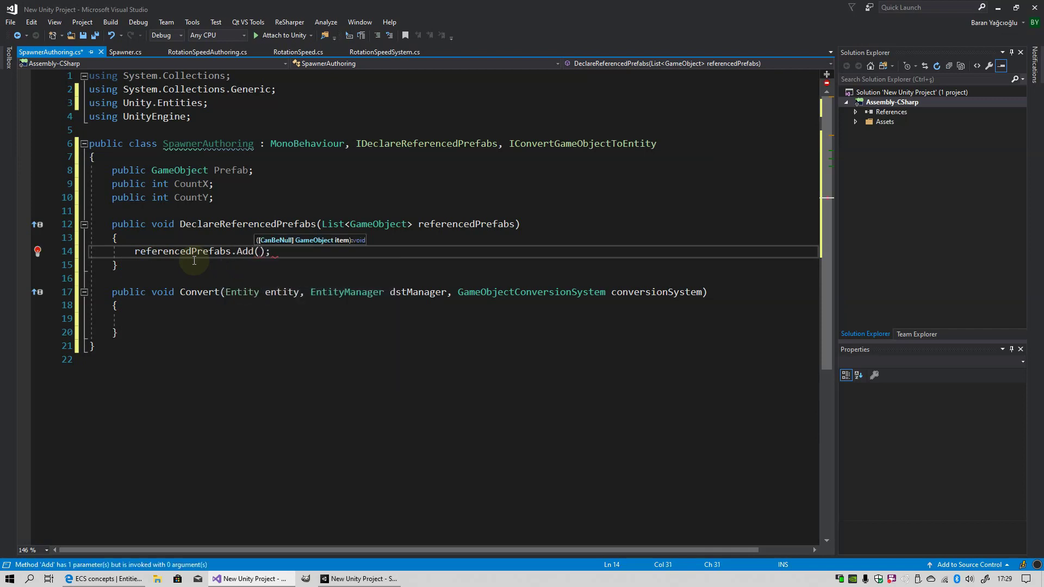
type("Pr")
key("Tab")
type(")")
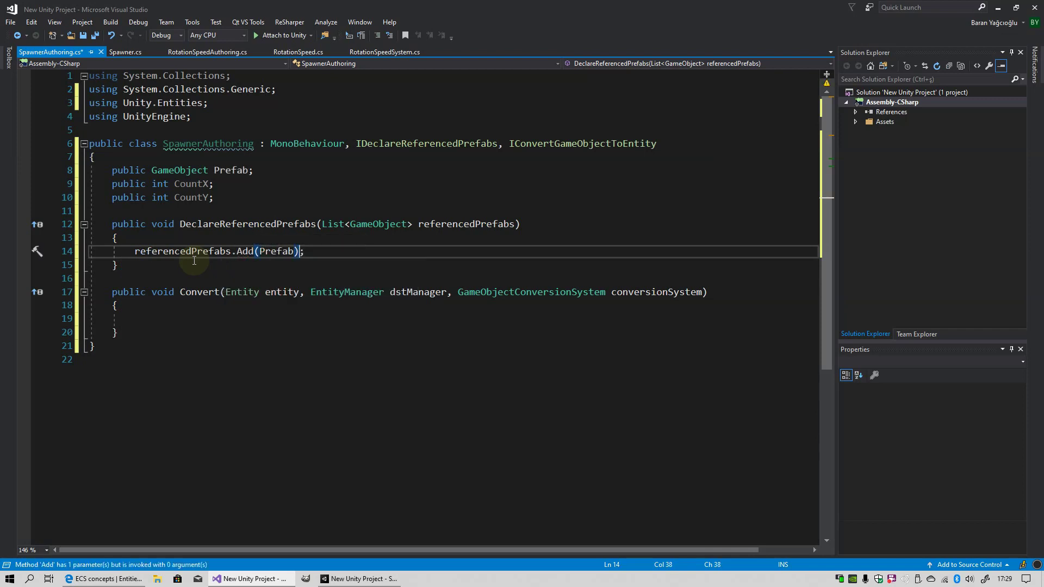
left_click(165, 320)
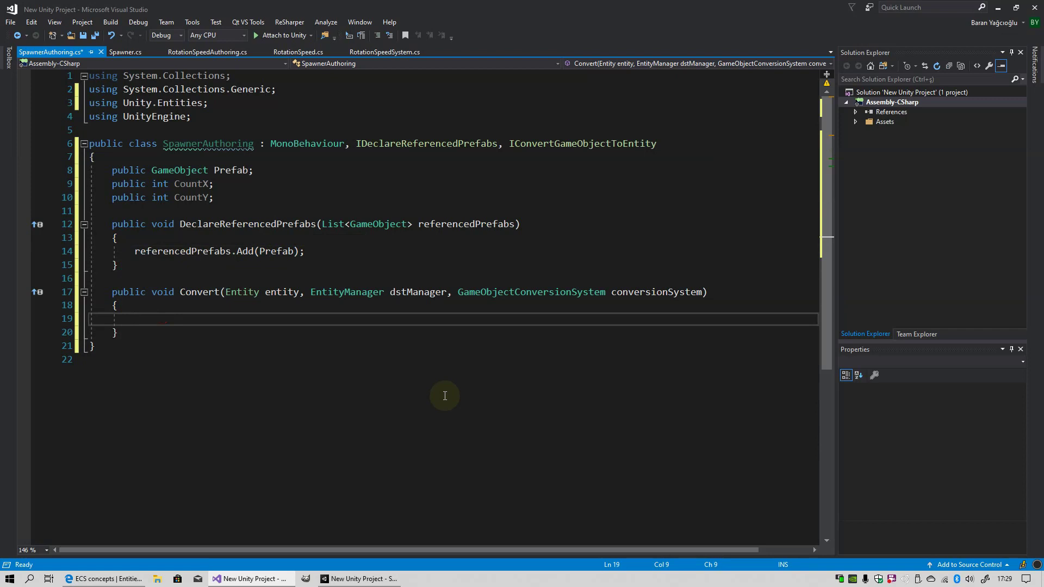
Step: Check the Spawner struct name, then declare var spawnerData = new Spawner in Convert
left_click(127, 51)
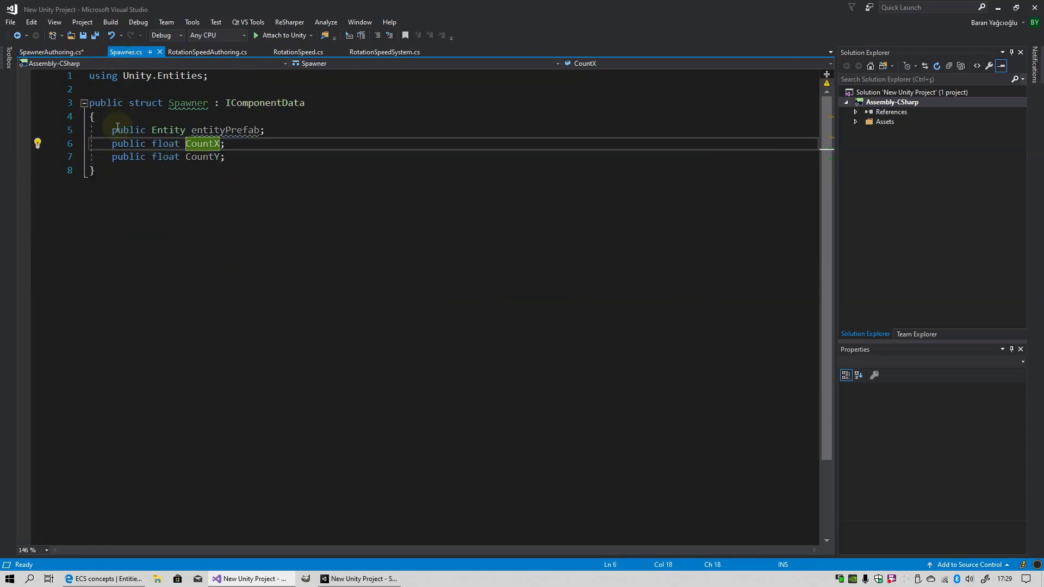
left_click(206, 102)
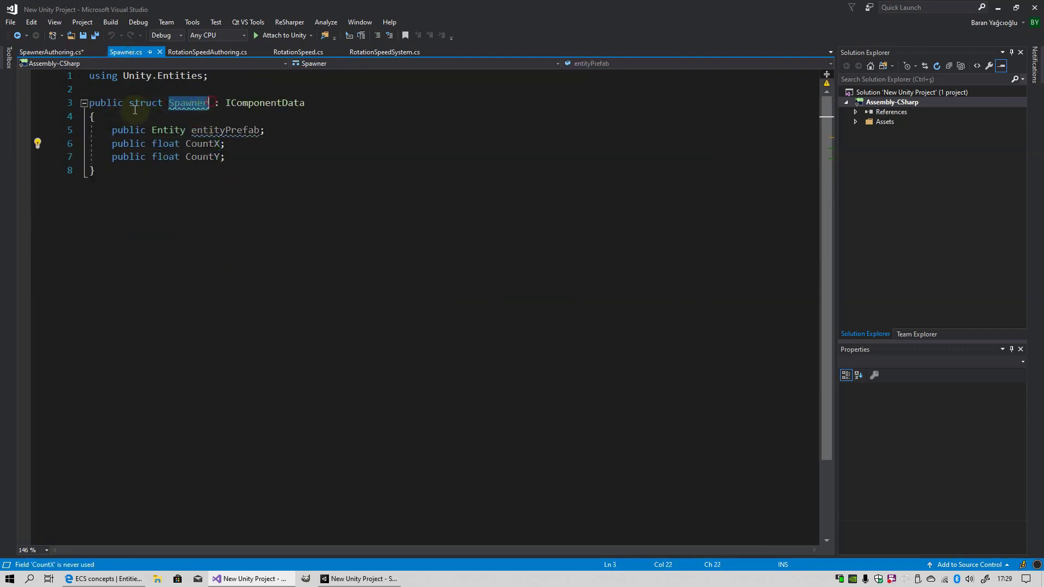
left_click(42, 52)
type("var ")
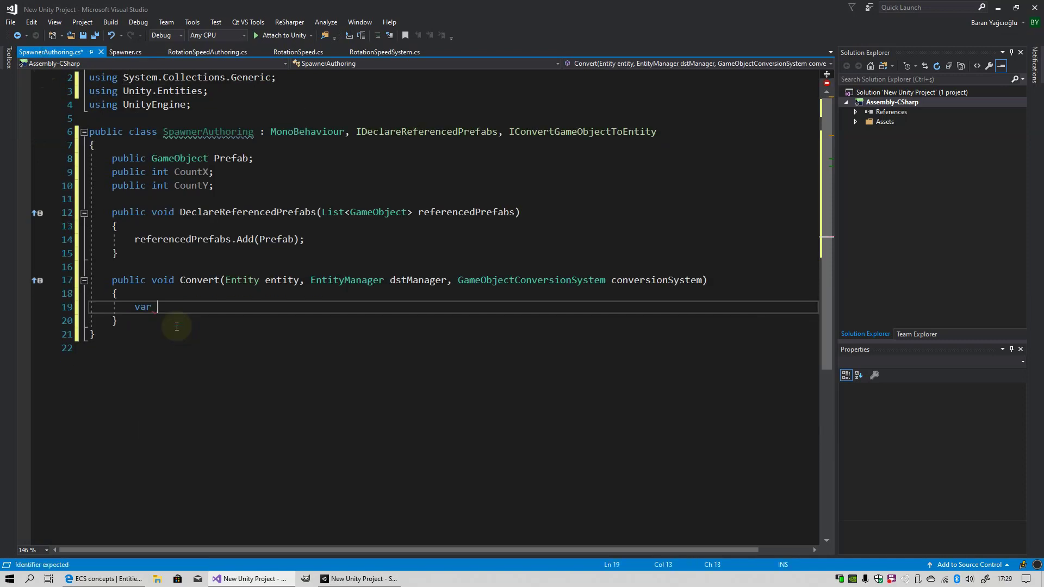
type("spae")
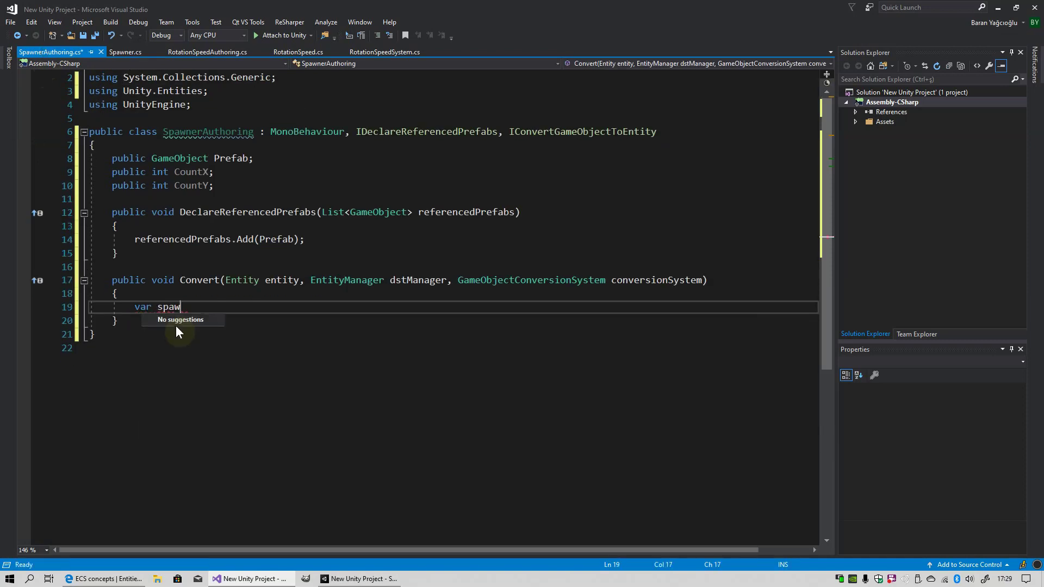
key("BackSpace")
type("wnerData=new ")
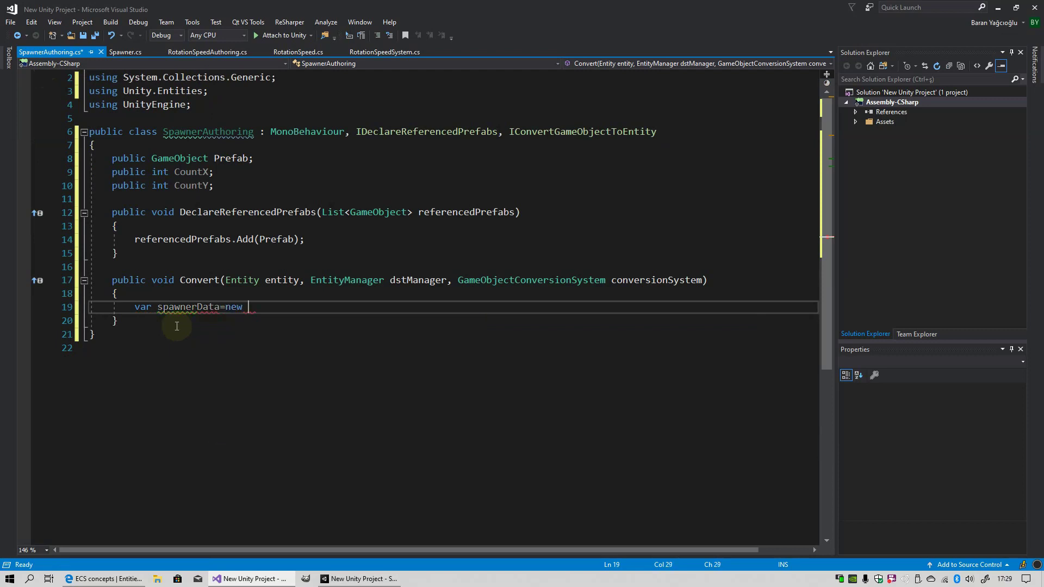
type("Spa")
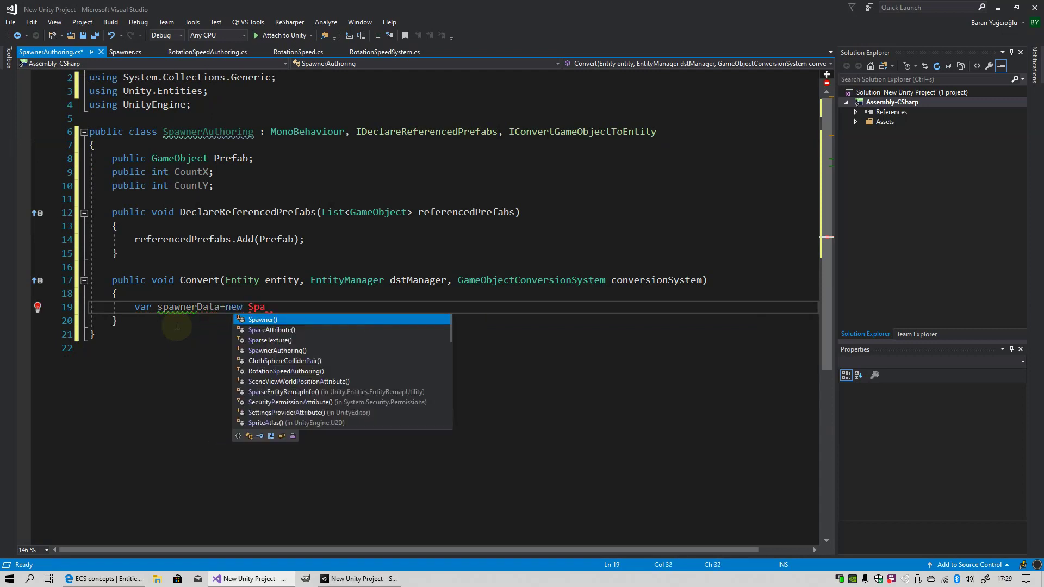
type("w")
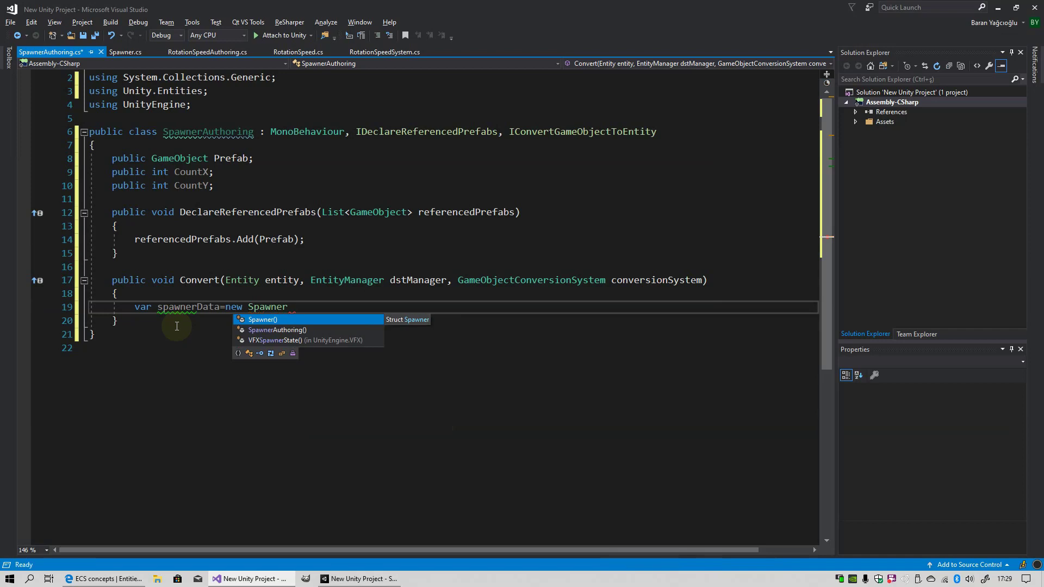
type("{")
key("Return")
Step: Initialize entityPrefab with conversionSystem.GetPrimaryEntity(Prefab) and CountX with CountX
left_click(143, 348)
type(";")
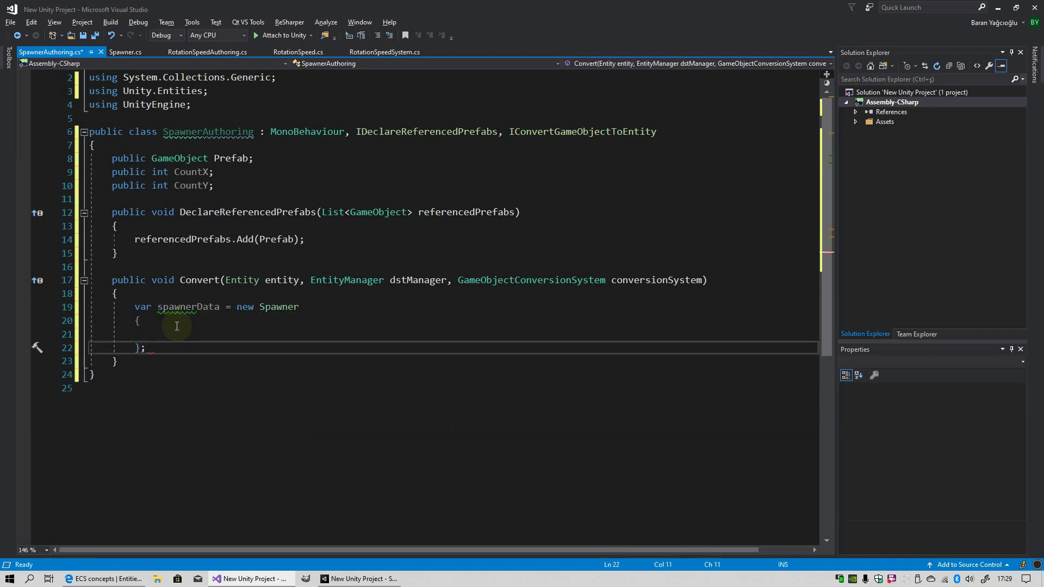
key("Up")
type("e")
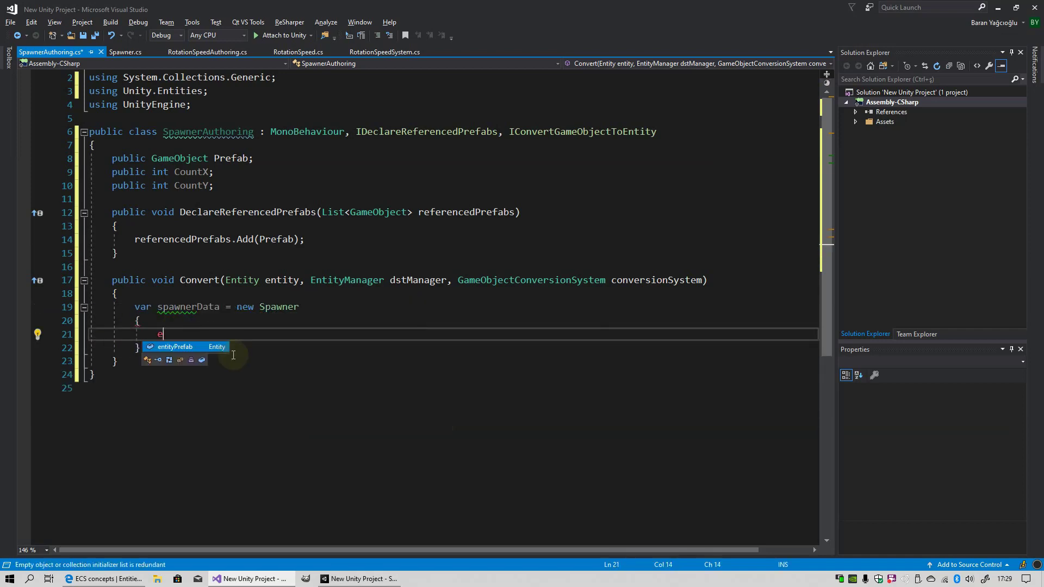
type("fab = con")
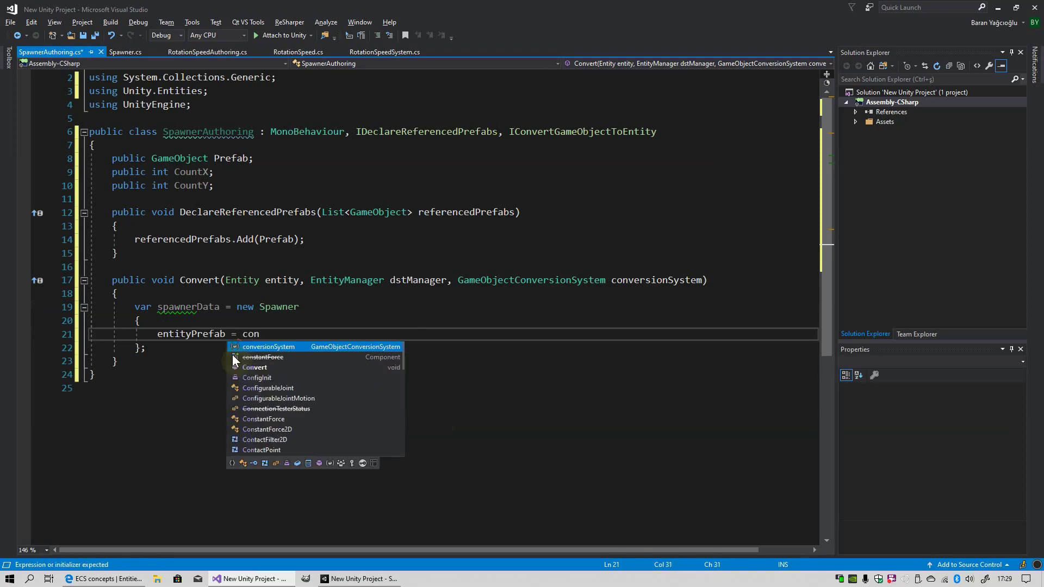
type("versionSystem.")
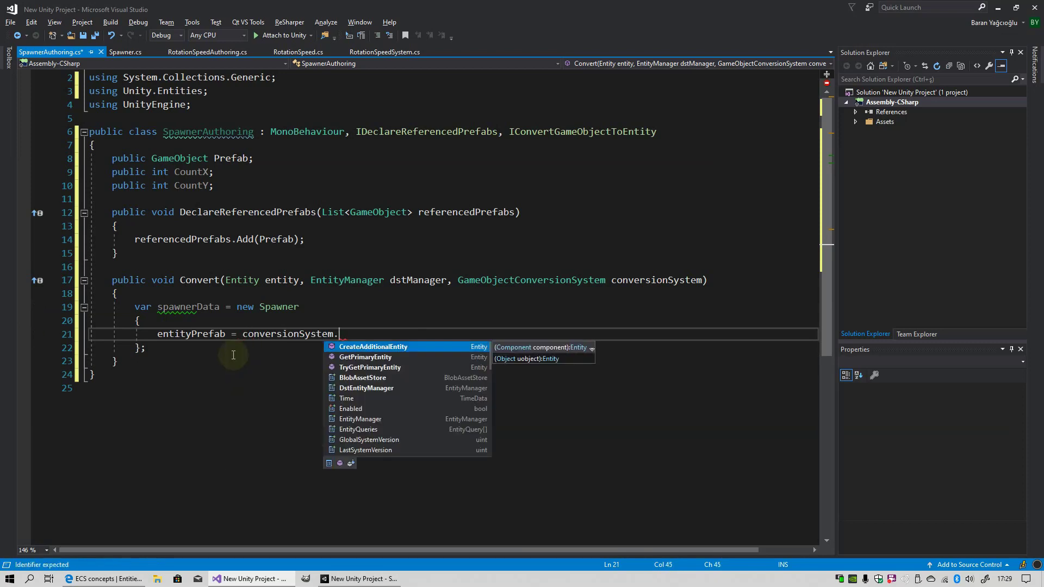
type("GetPrimaryEntity(Pr")
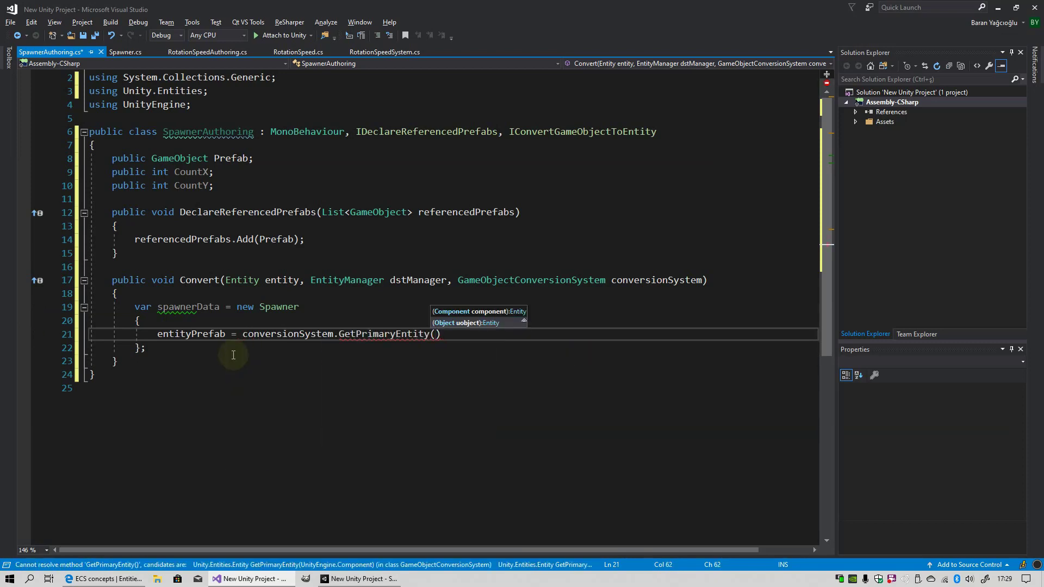
type("efab")
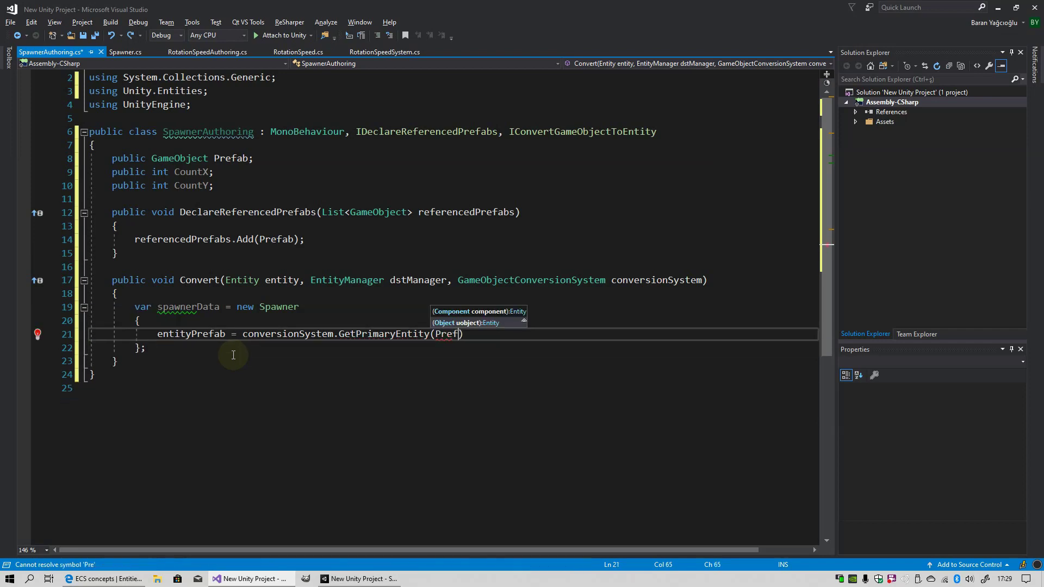
type(");")
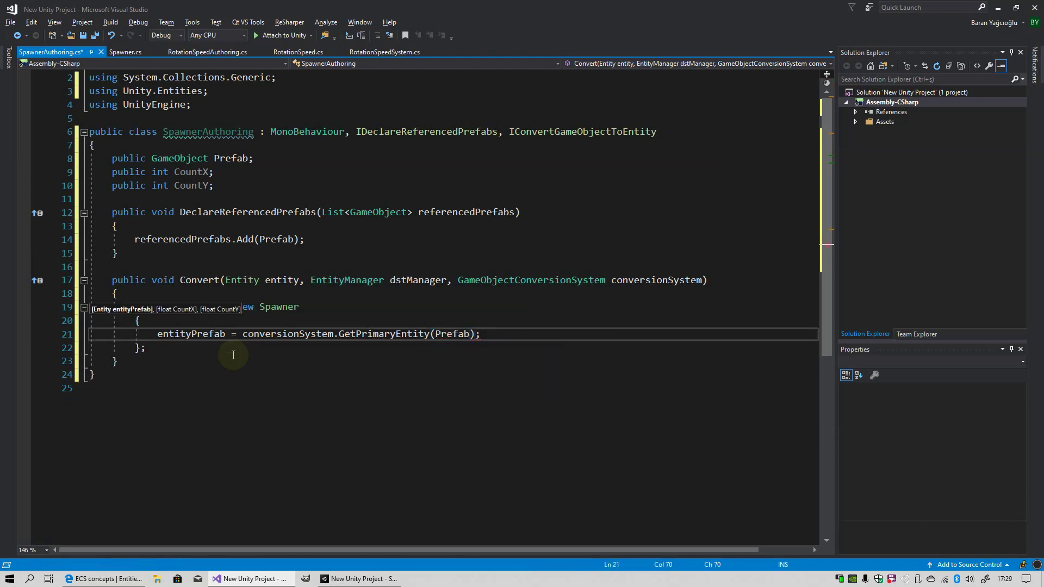
key("BackSpace")
type(",")
key("Return")
type("C")
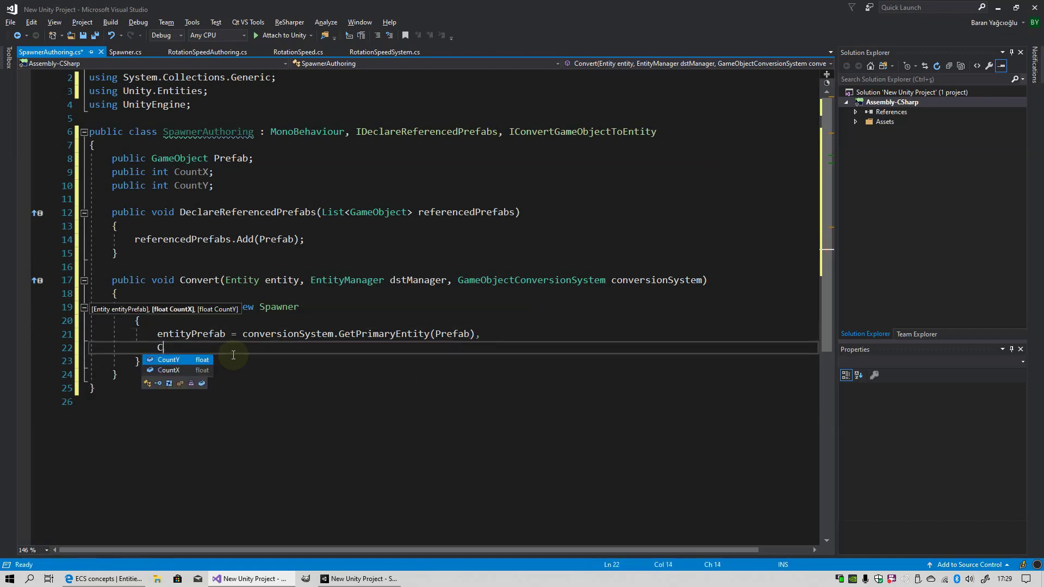
type("o")
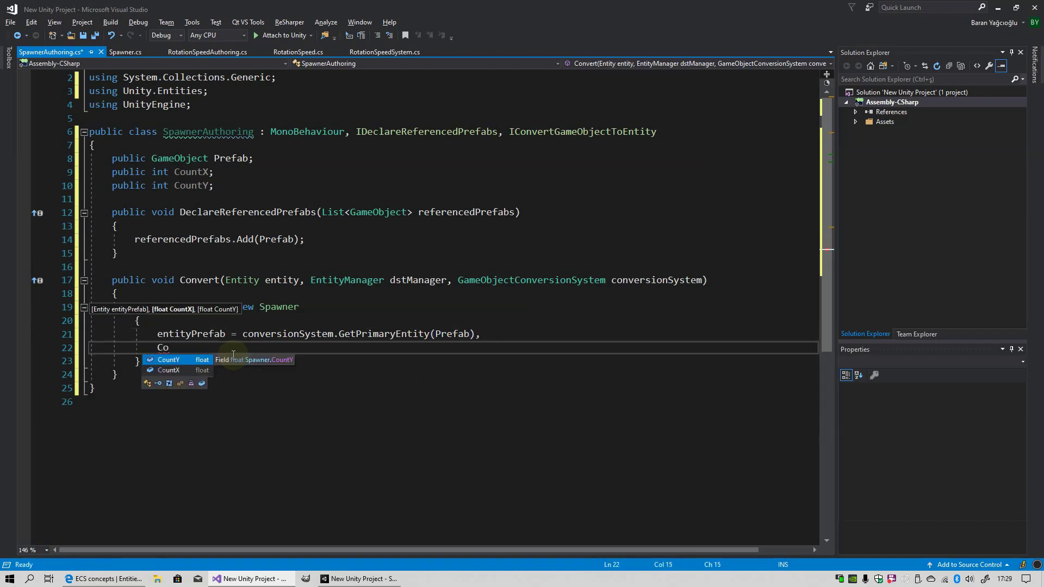
key("Down")
type("= ")
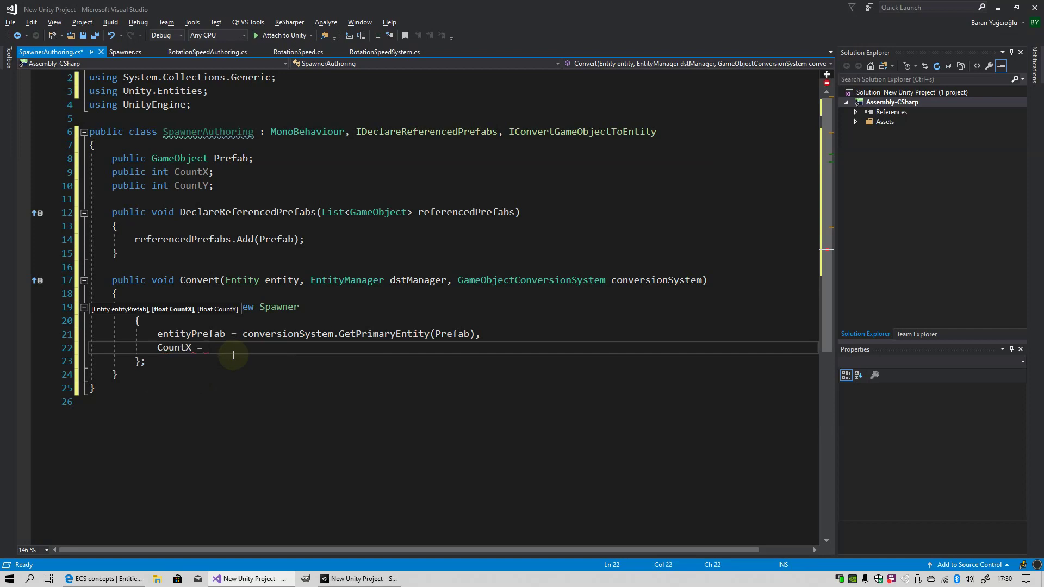
type("Count")
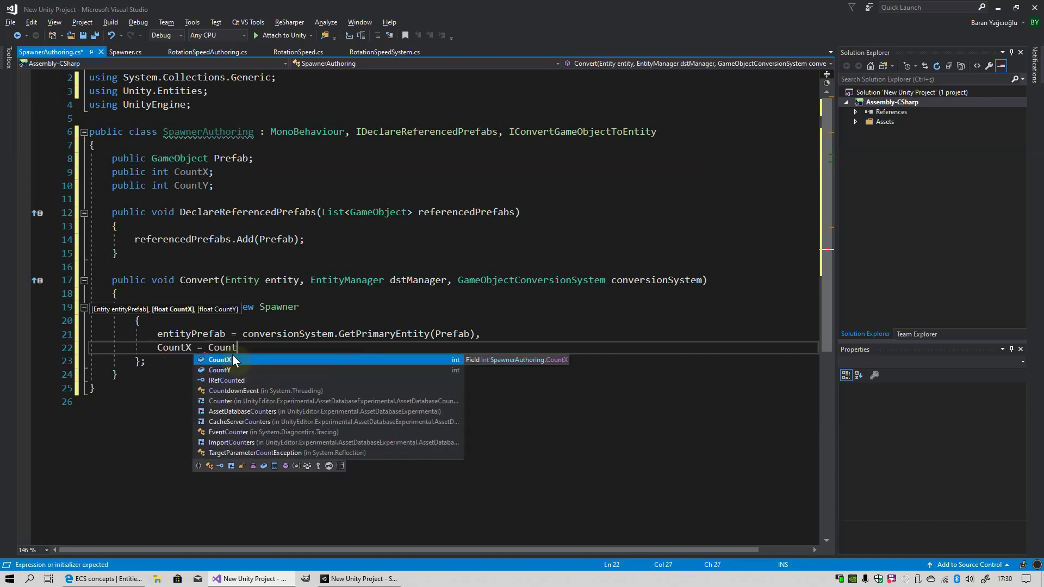
type("X,")
key("Return")
Step: Set CountY, add spawnerData to the entity via dstManager, and save SpawnerAuthoring.cs
type("Co")
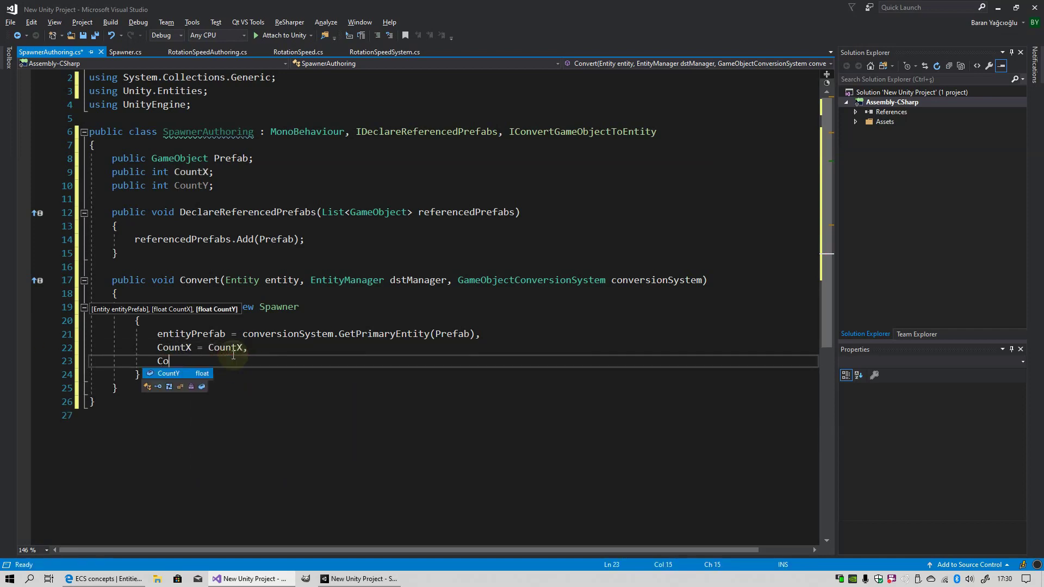
type("untY = ")
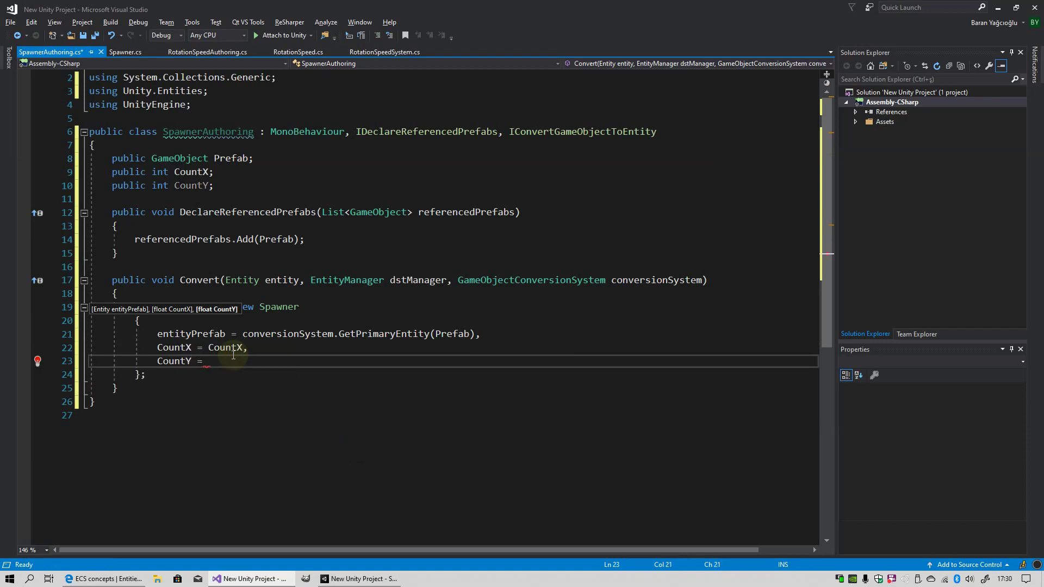
type("Count")
key("Tab")
key("Down")
key("End")
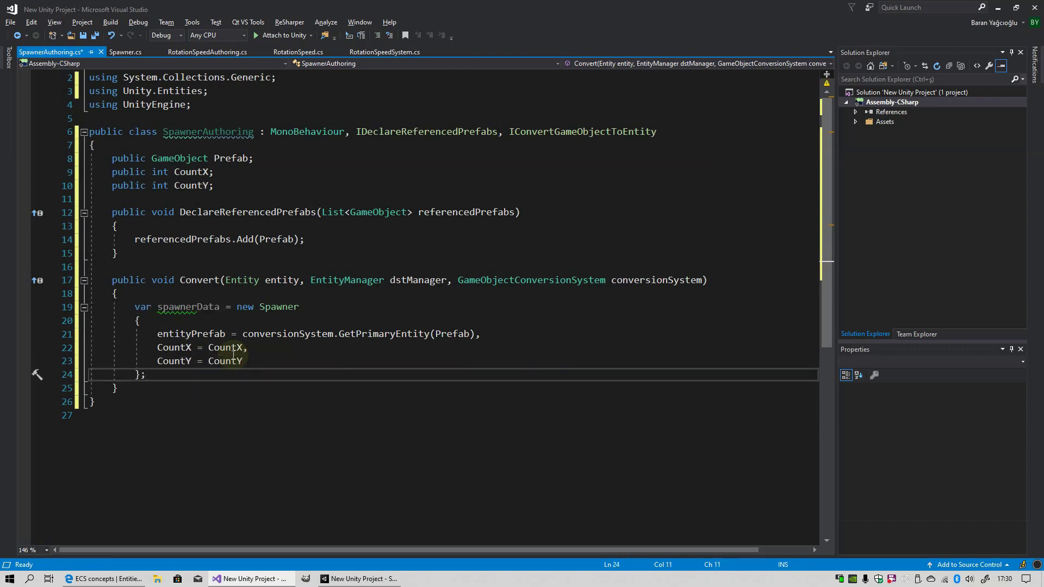
key("Return")
key("Return")
type("dstManager.")
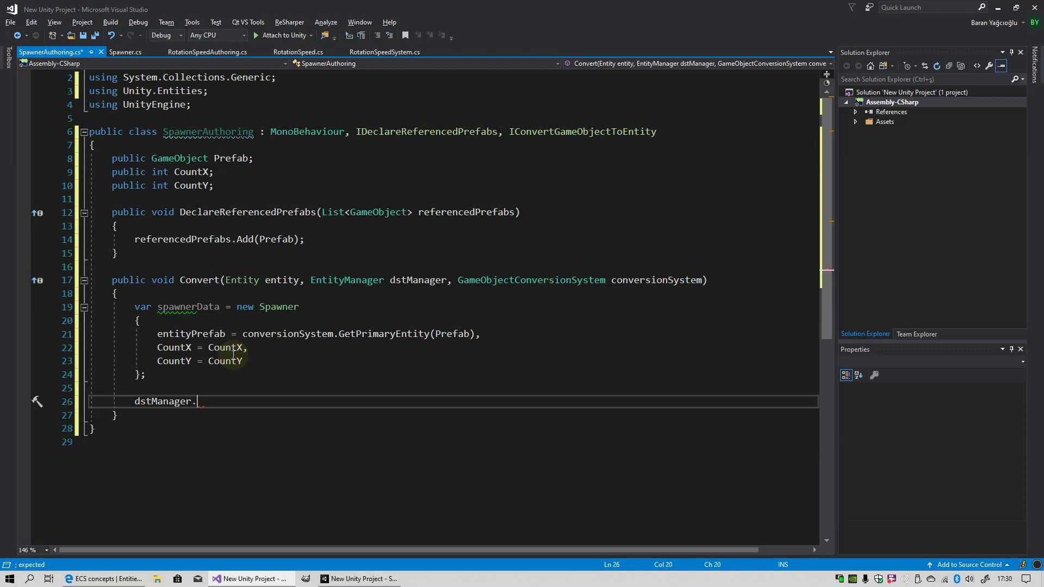
type("ad(")
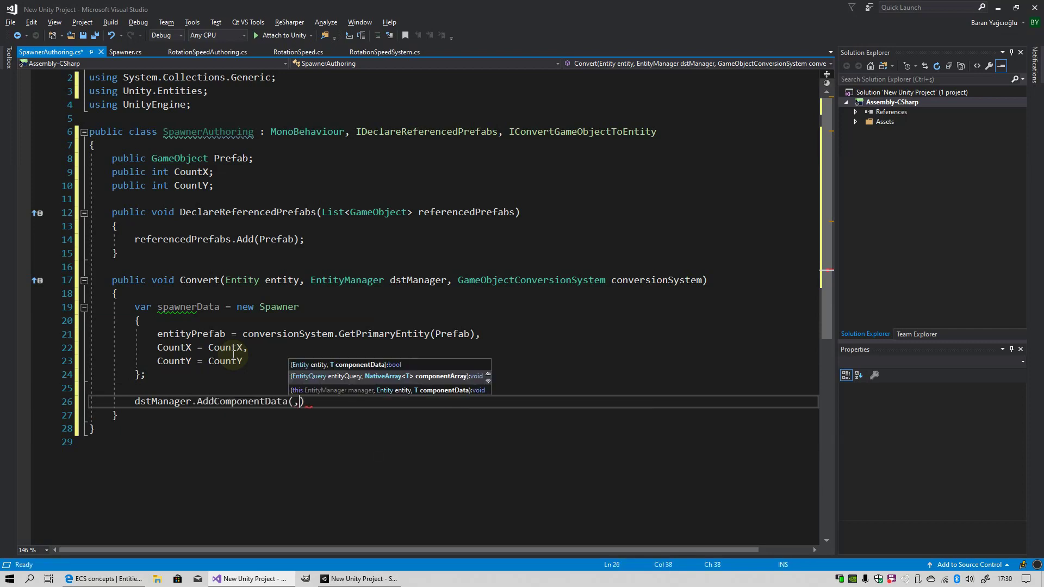
type("entity,")
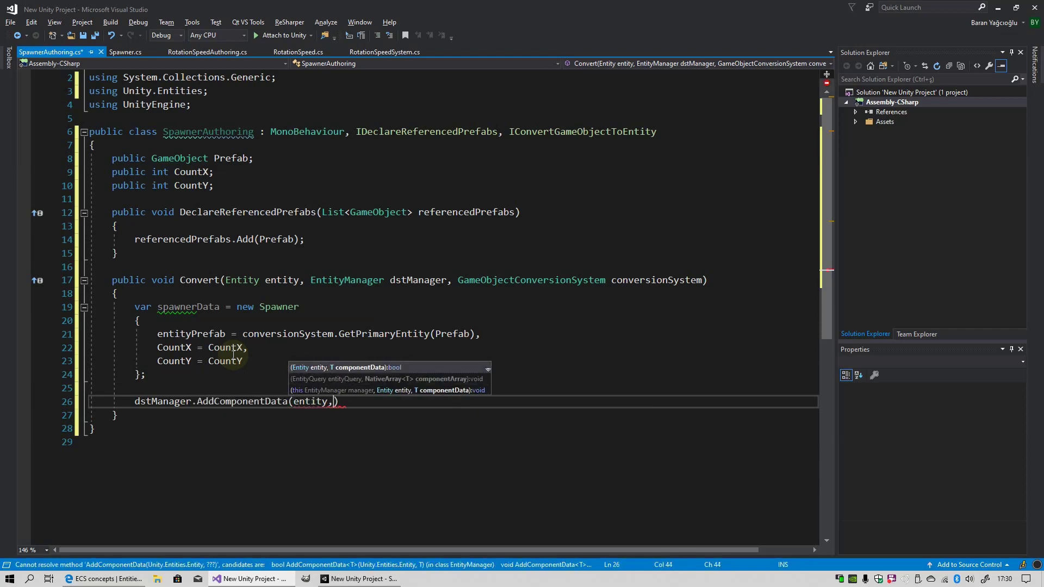
type("spa")
key("Tab")
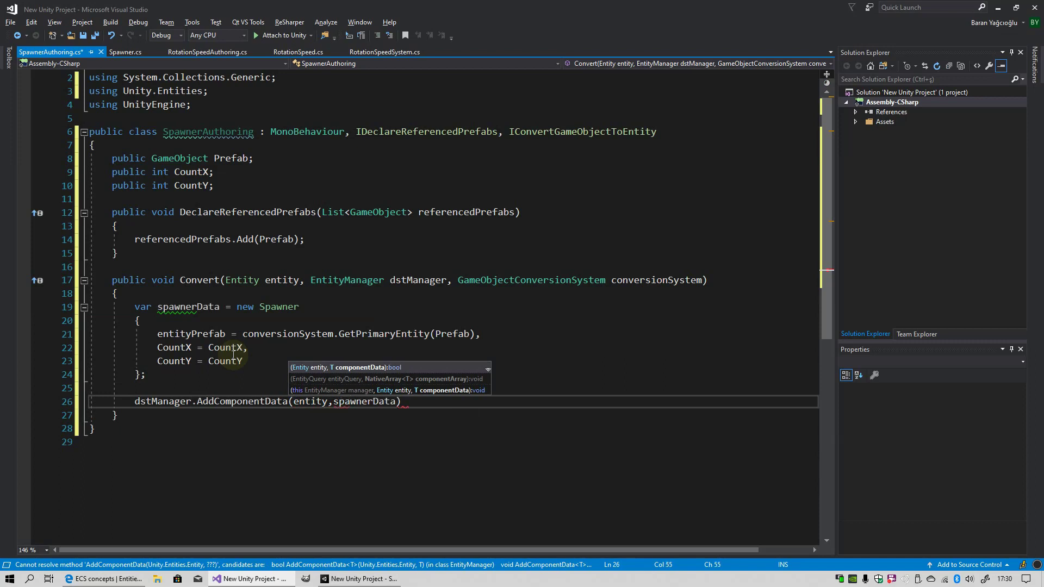
type(";")
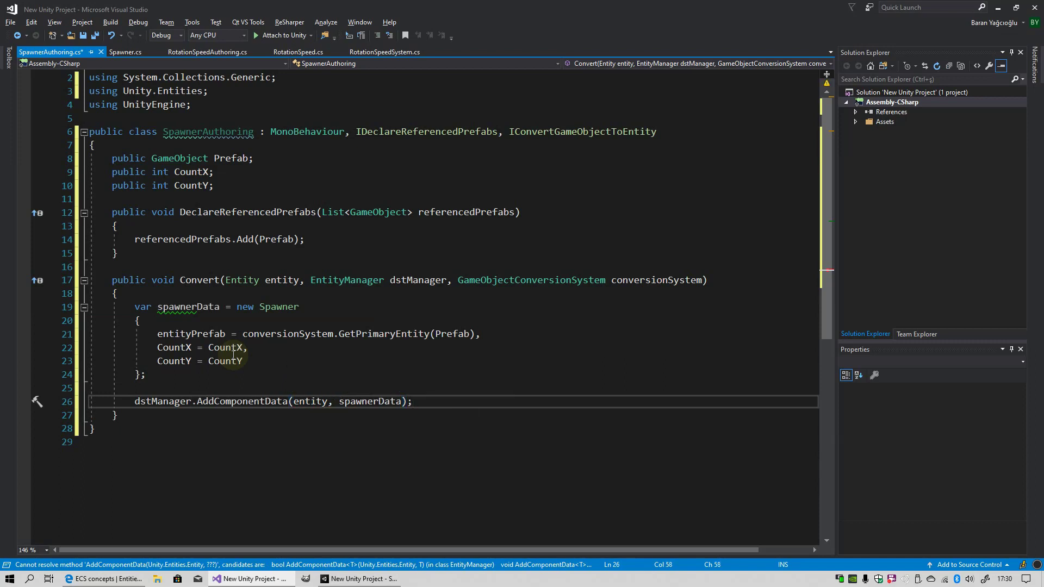
key("ctrl+s")
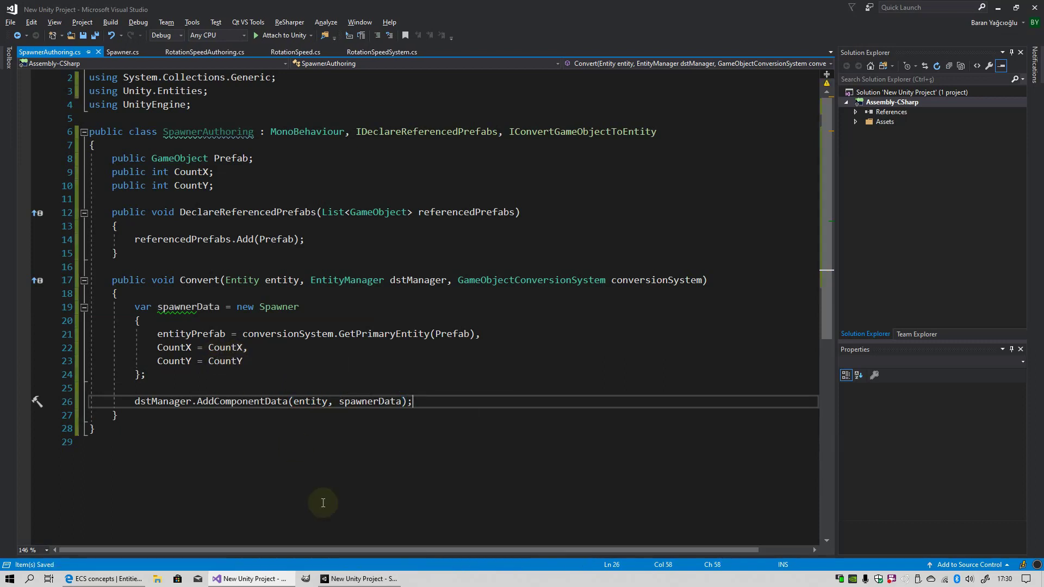
Step: Back in Unity, create a C# script named SpawnerSystem in Assets
left_click(396, 578)
mouse_move(683, 235)
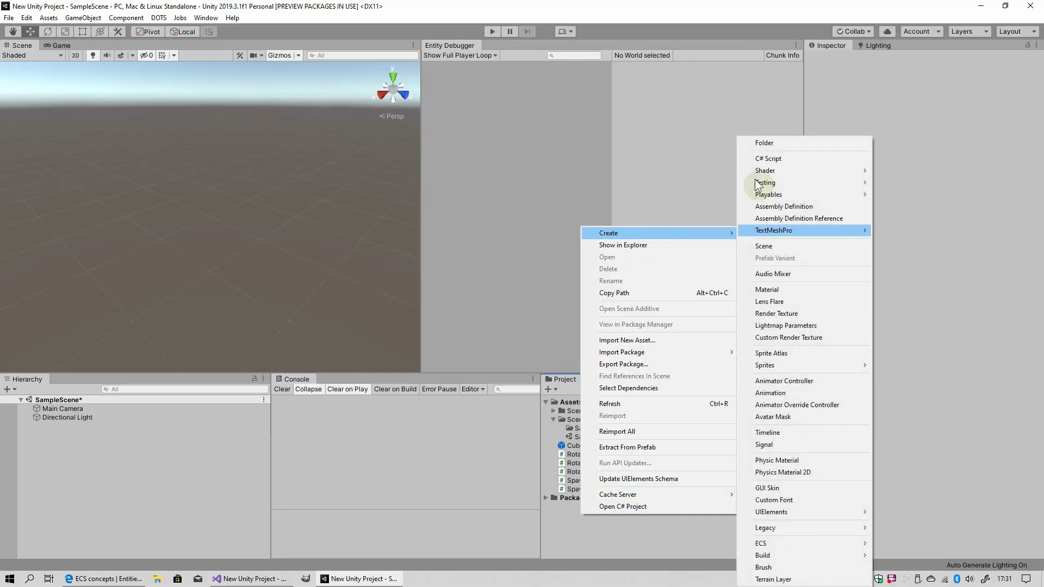
left_click(766, 160)
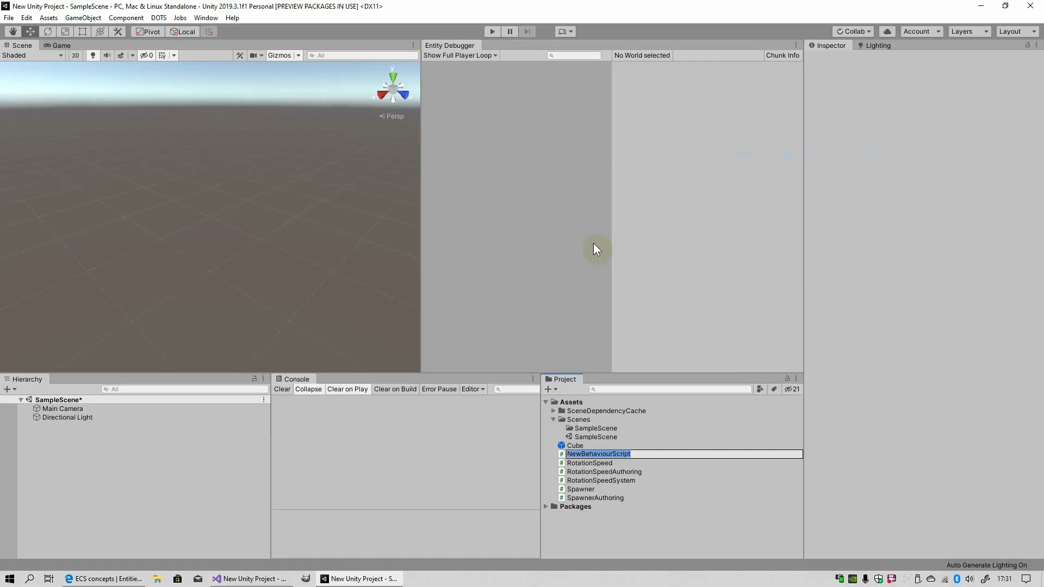
type("SpawnerS")
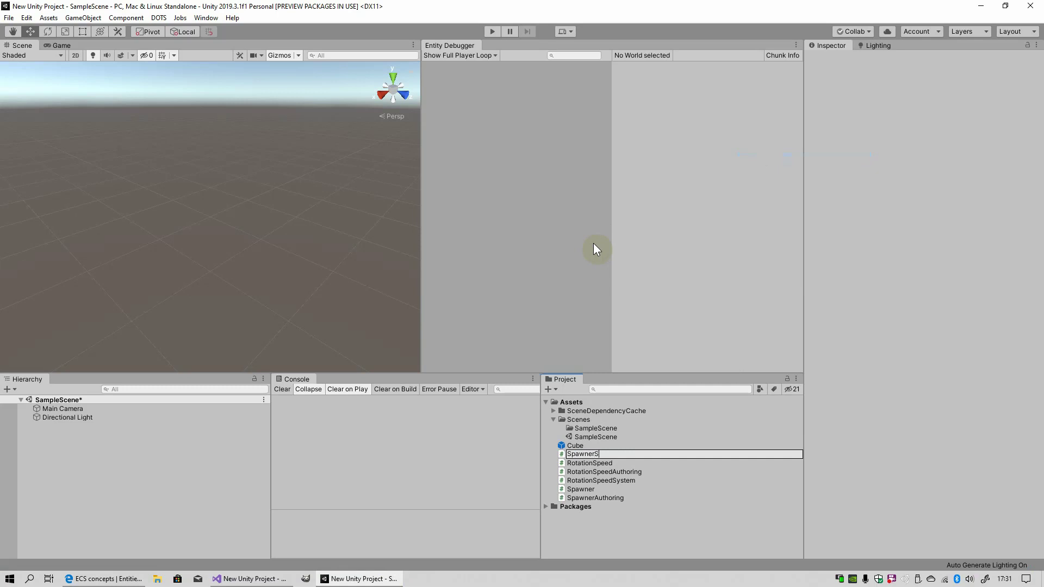
type("m")
key("Return")
key("Return")
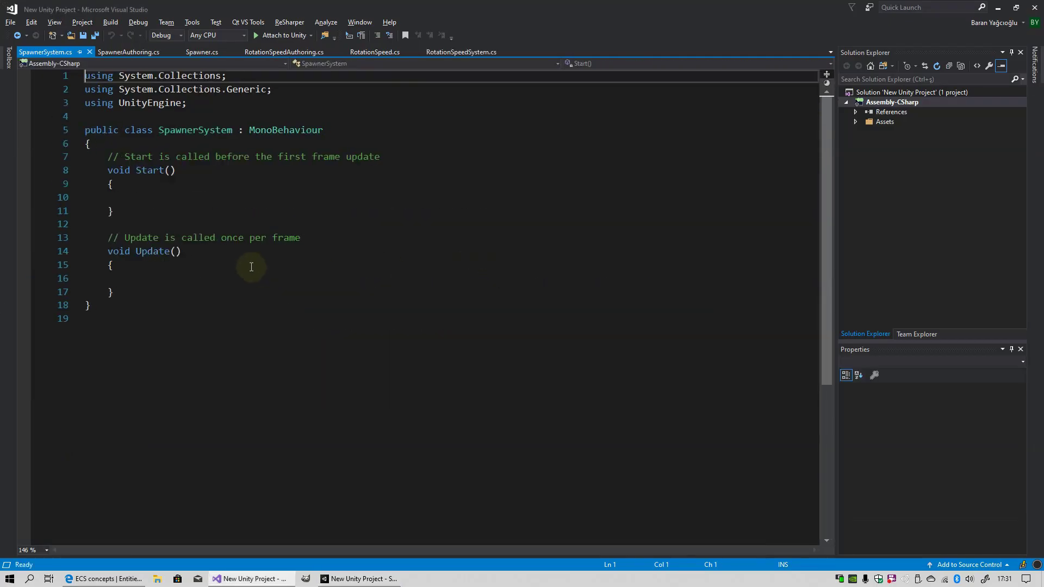
Step: Replace the template with 'using Unity.Entities;' and class SpawnerSystem deriving from JobComponentSystem
key("ctrl+a")
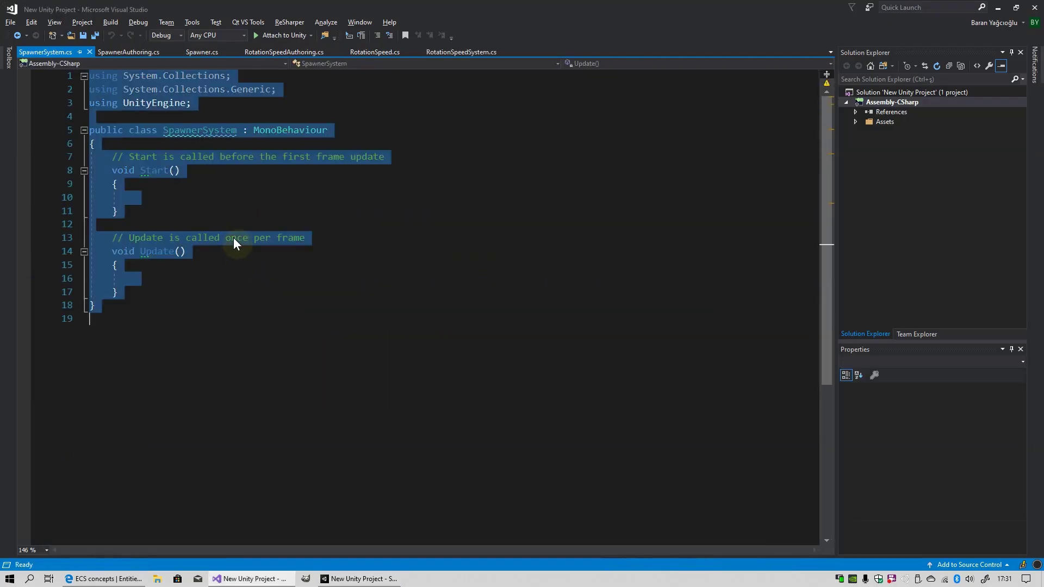
type("using ")
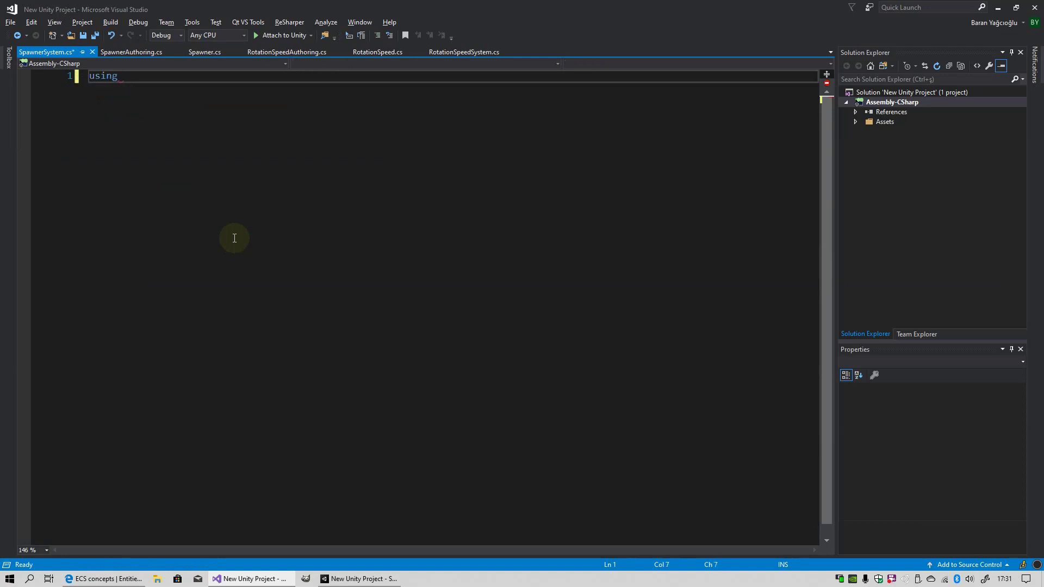
type("Unity.Entities;")
key("Return")
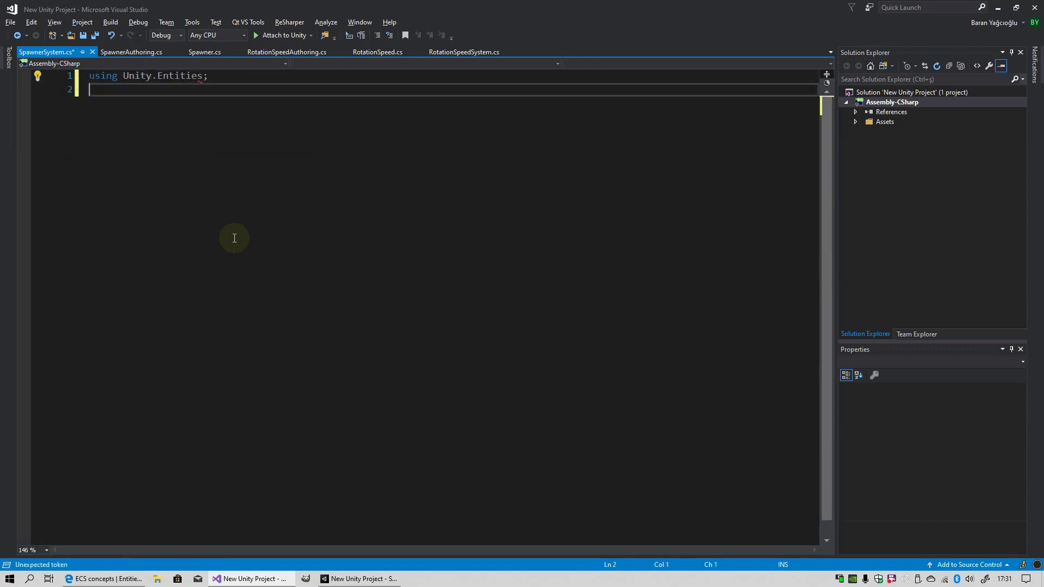
key("Return")
type("public ")
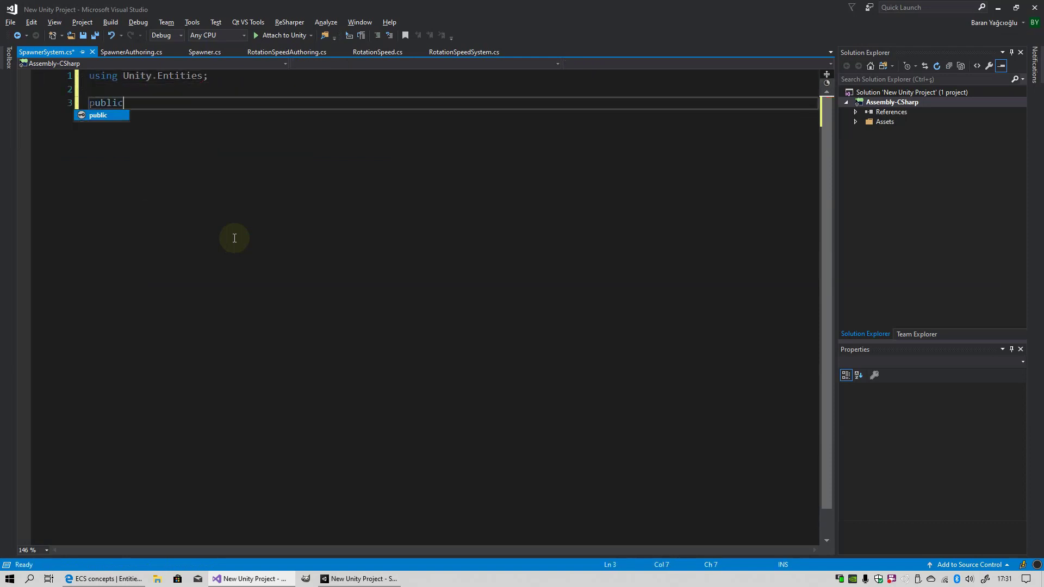
type("class Spawne")
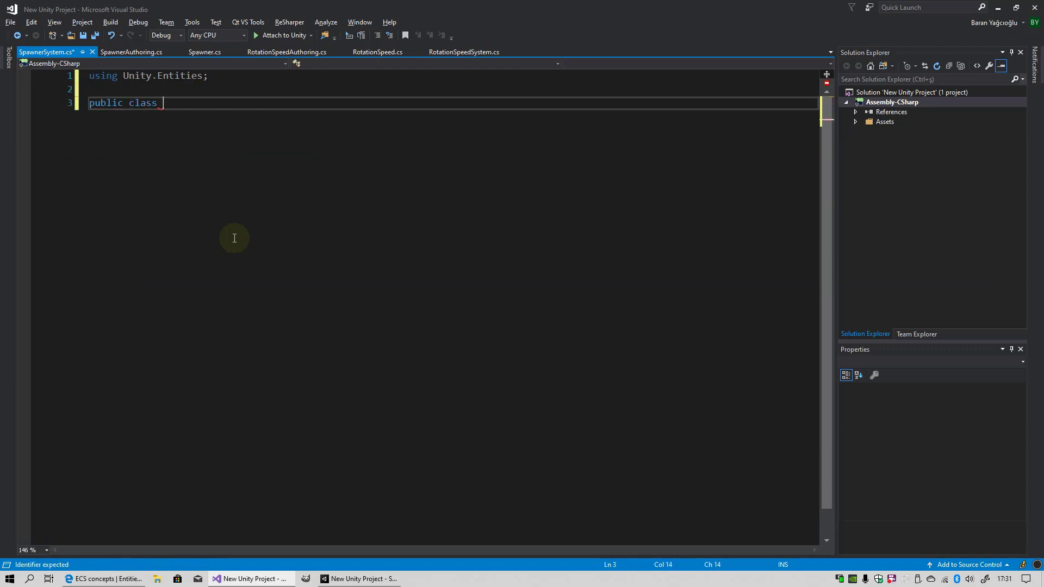
type("r")
type("System : Jo")
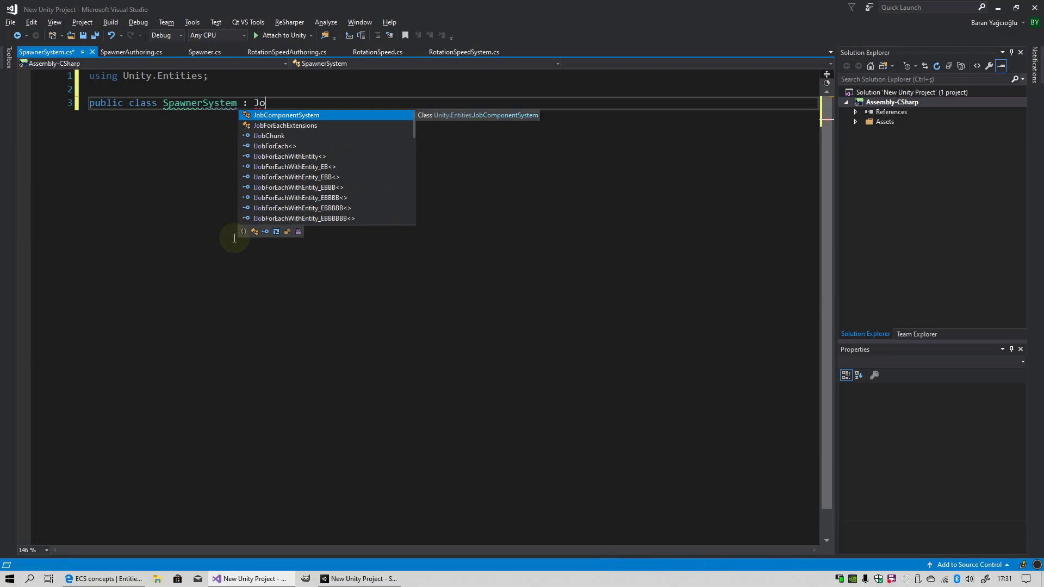
key("Tab")
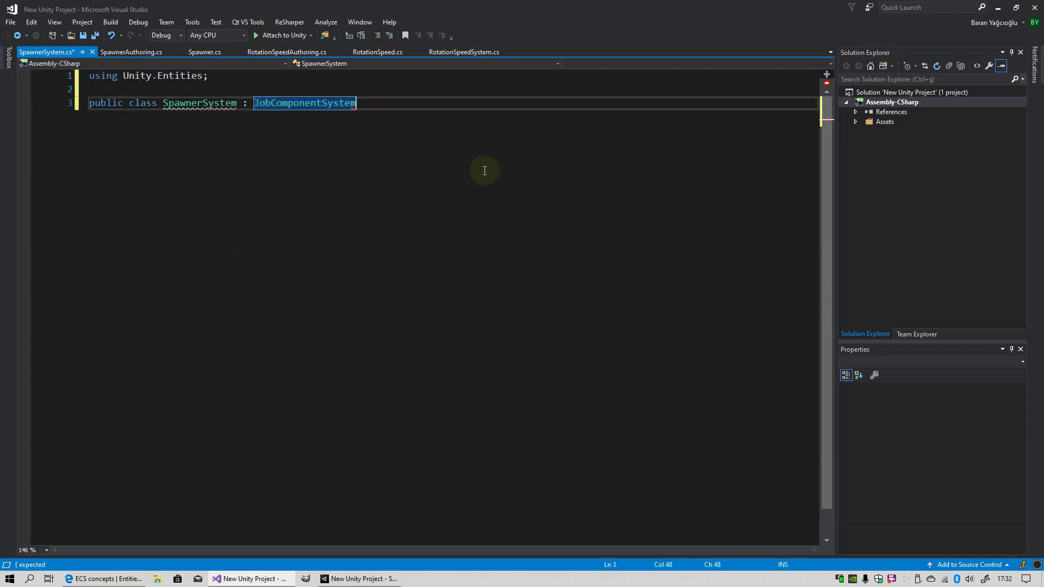
type("{")
key("Return")
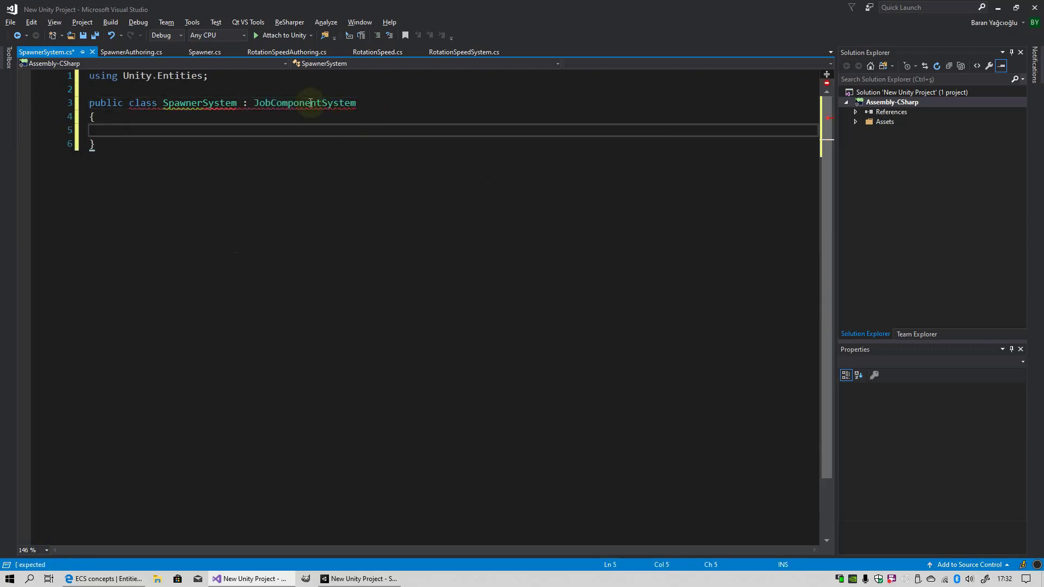
Step: Generate the OnUpdate(JobHandle inputDeps) override and the Jobs import with the quick fix
left_click(265, 103)
left_click(51, 111)
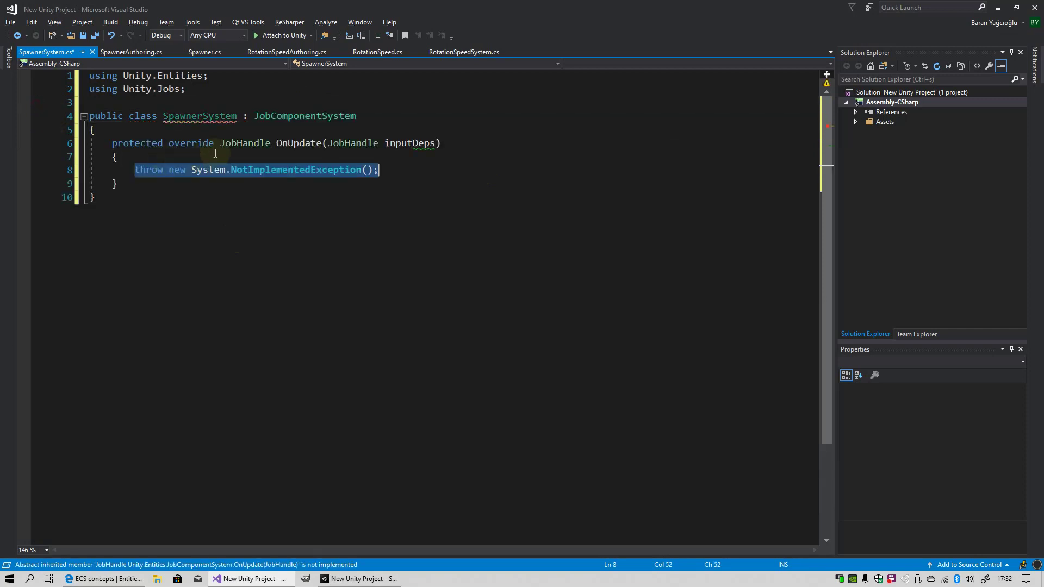
left_click(295, 143)
key("Left")
key("Left")
key("Left")
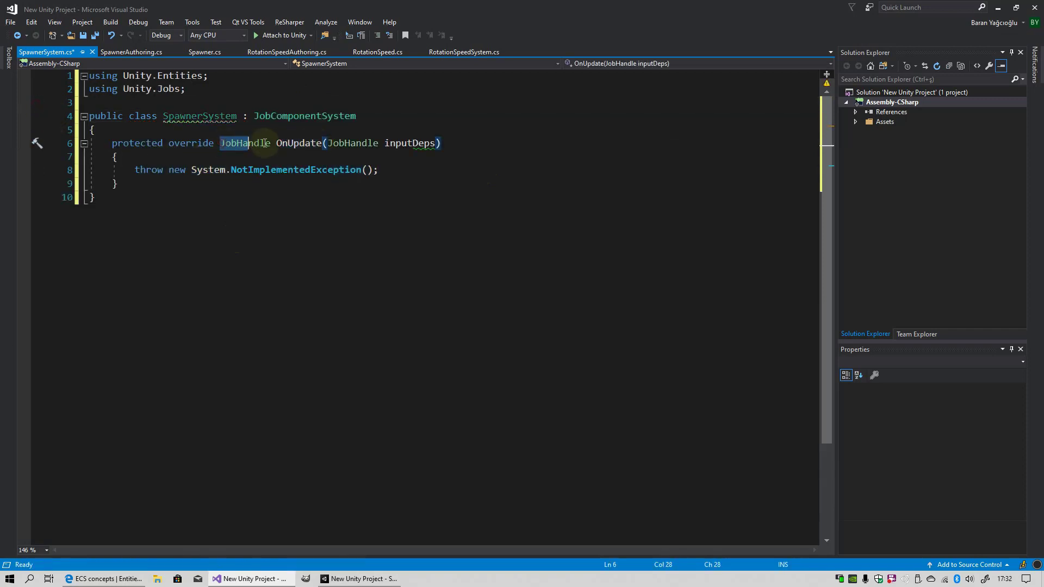
left_click(360, 143)
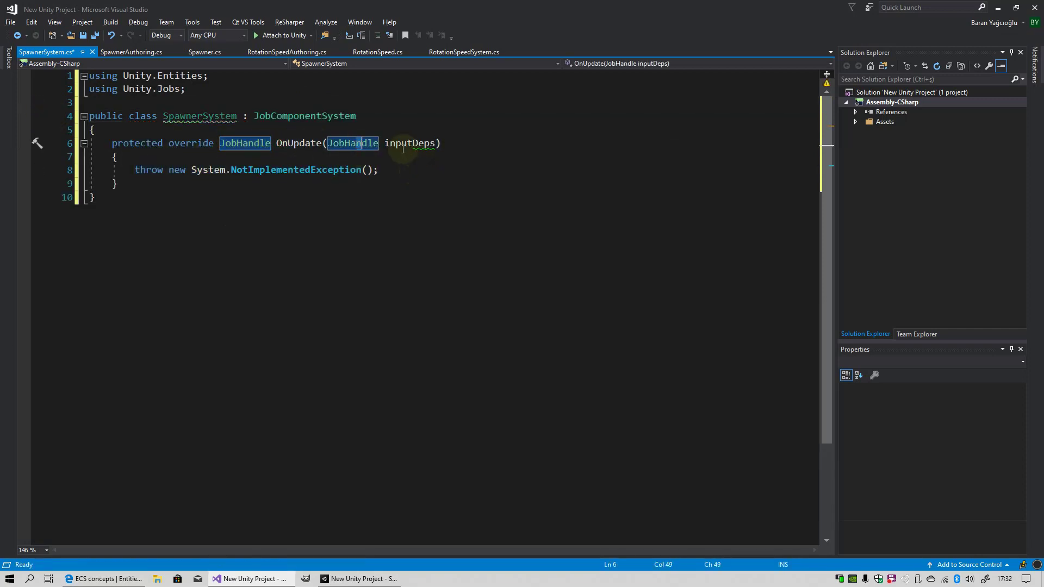
left_click(414, 143)
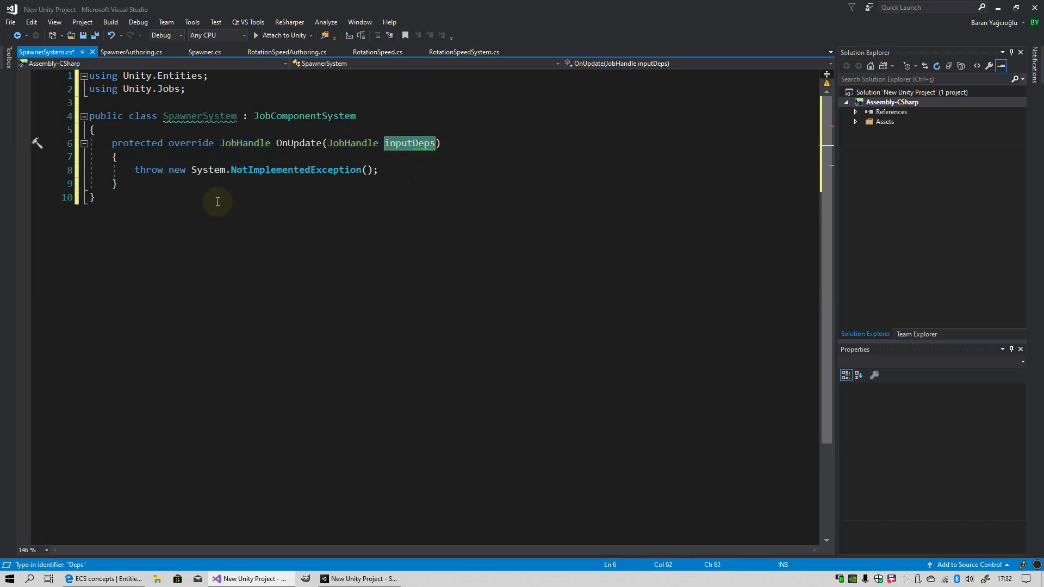
Step: Delete the placeholder throw statement in OnUpdate and start a commandBuffer line
left_click(401, 175)
key("shift+Home")
key("BackSpace")
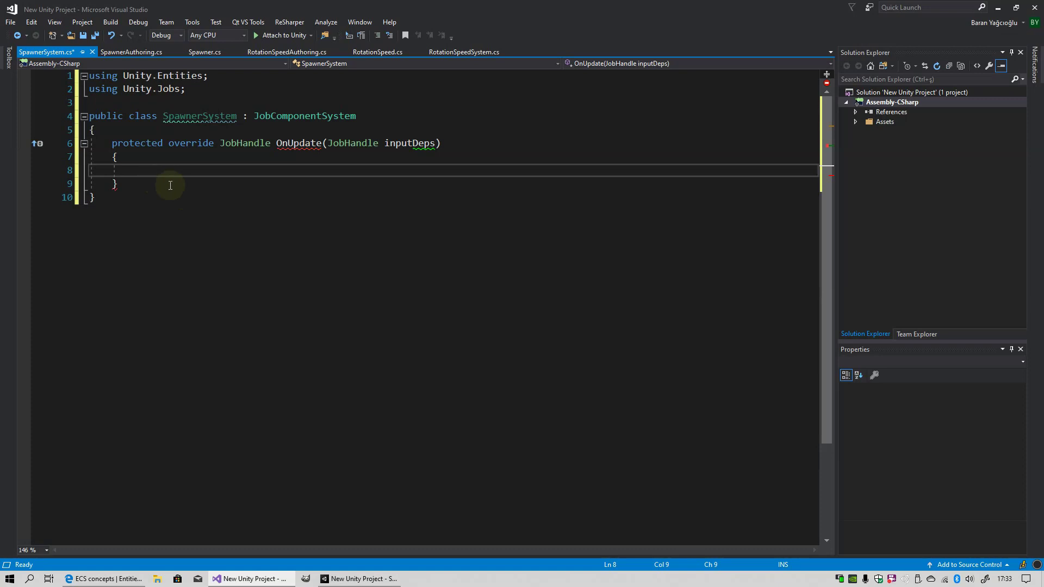
type("comm")
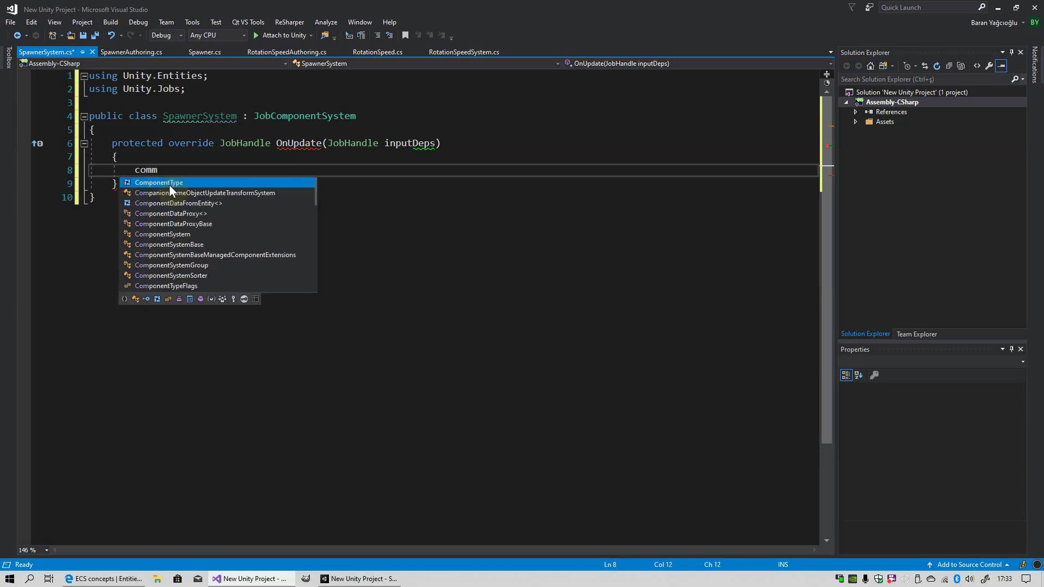
type("andBuffer")
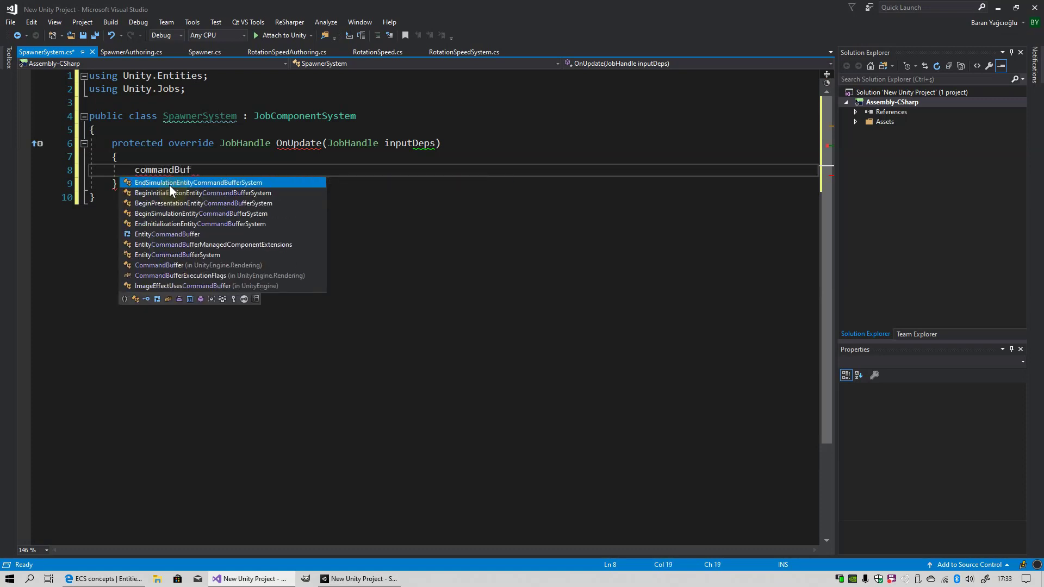
key("Escape")
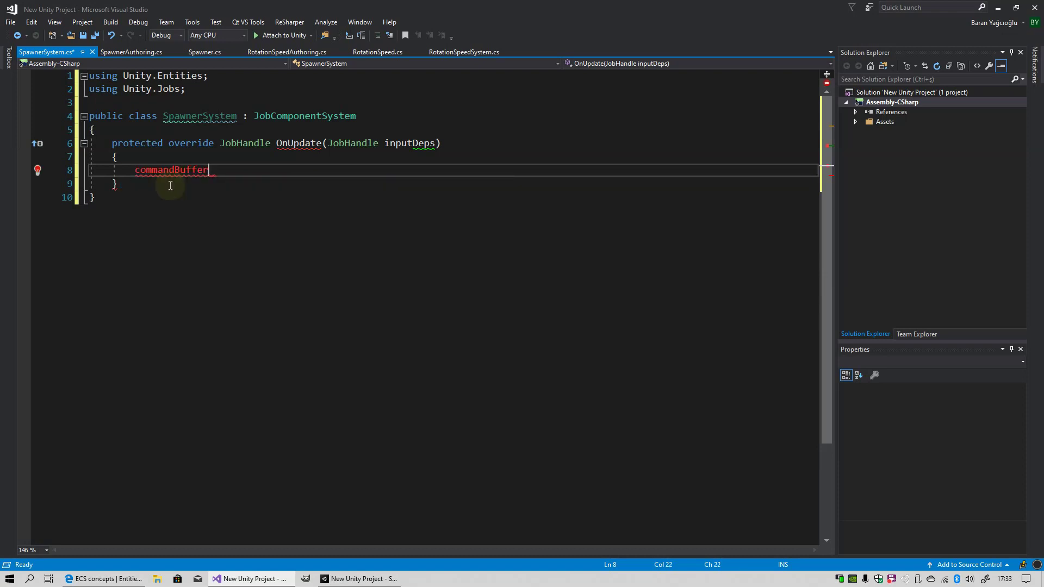
Step: Begin a new field declaration 'Be' at the top of the class
key("Up")
key("Up")
key("Up")
key("Return")
key("Return")
key("Return")
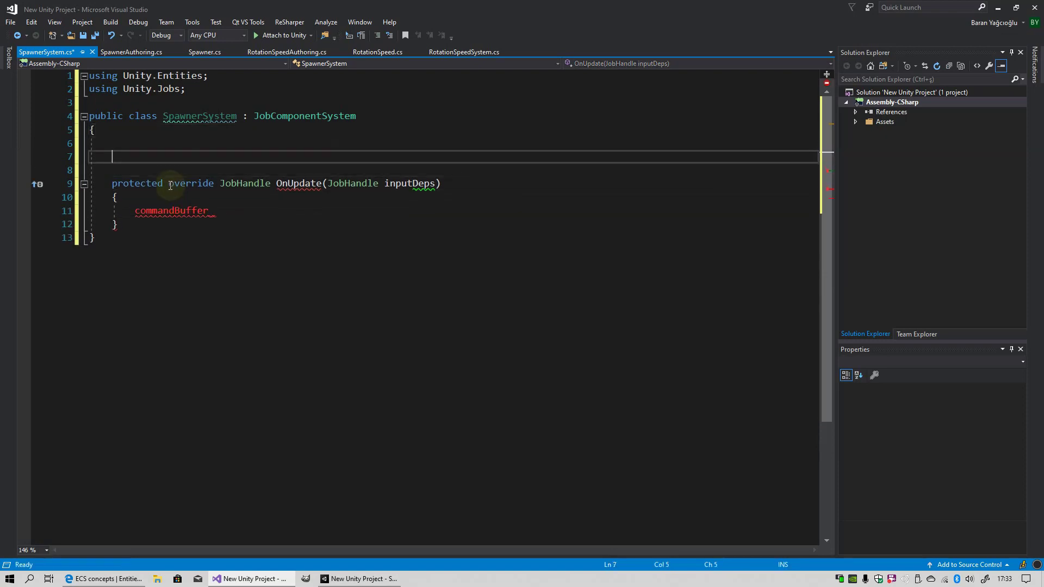
key("Up")
key("Up")
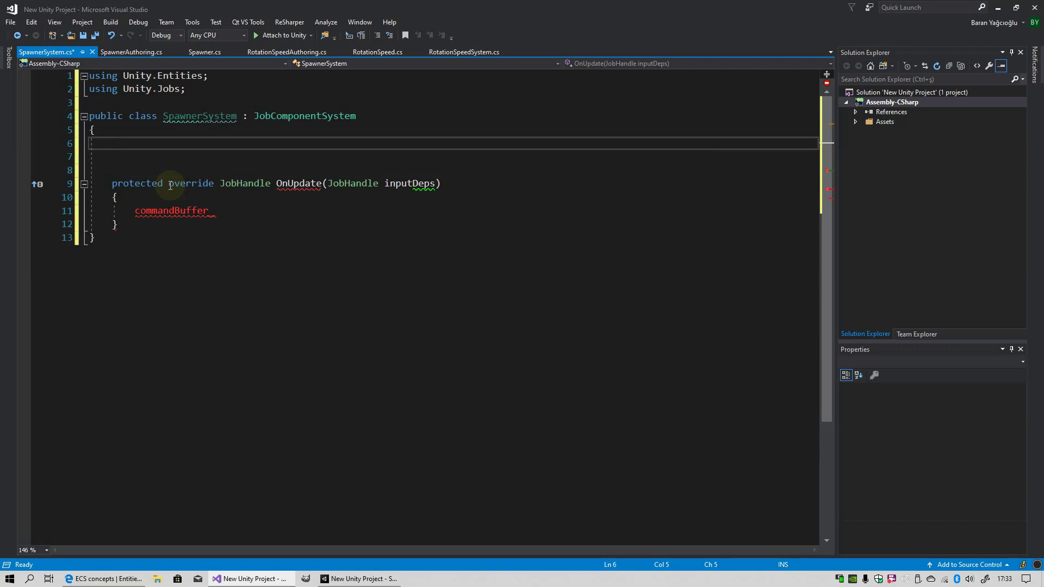
type("Be")
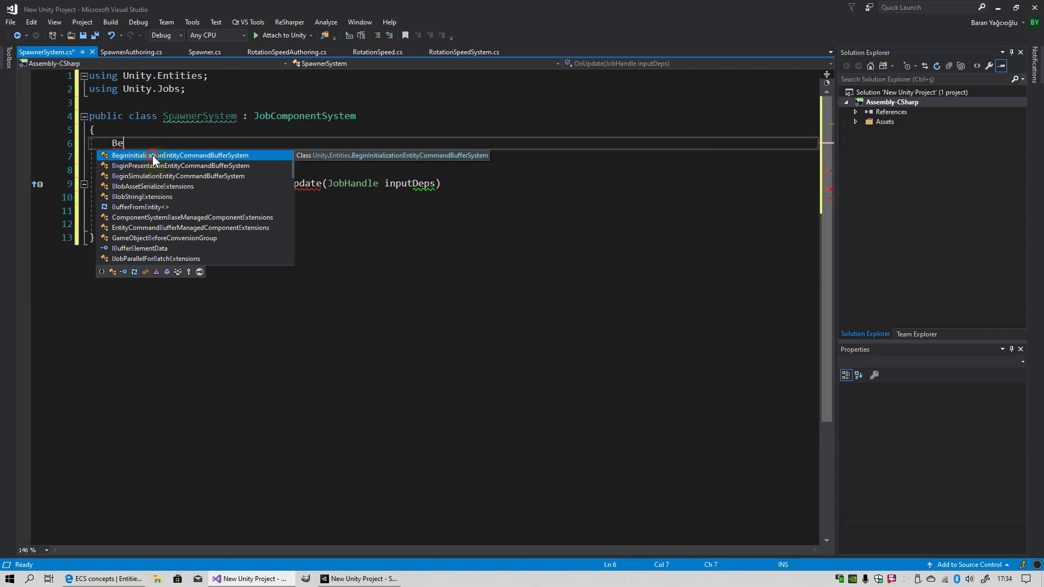
Step: Declare a BeginInitializationEntityCommandBufferSystem field named m_ECBS
double_click(152, 155)
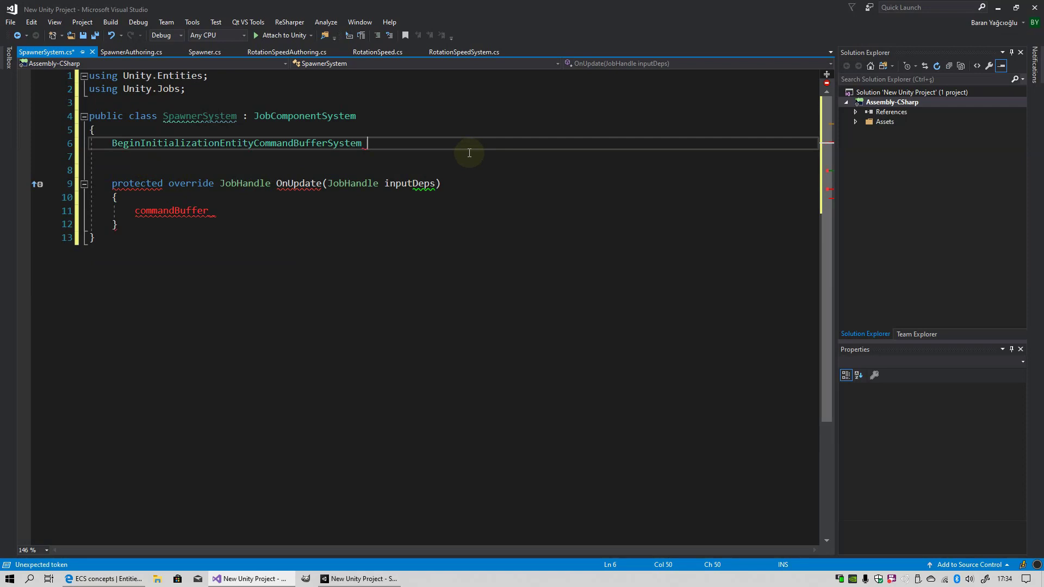
type("m_")
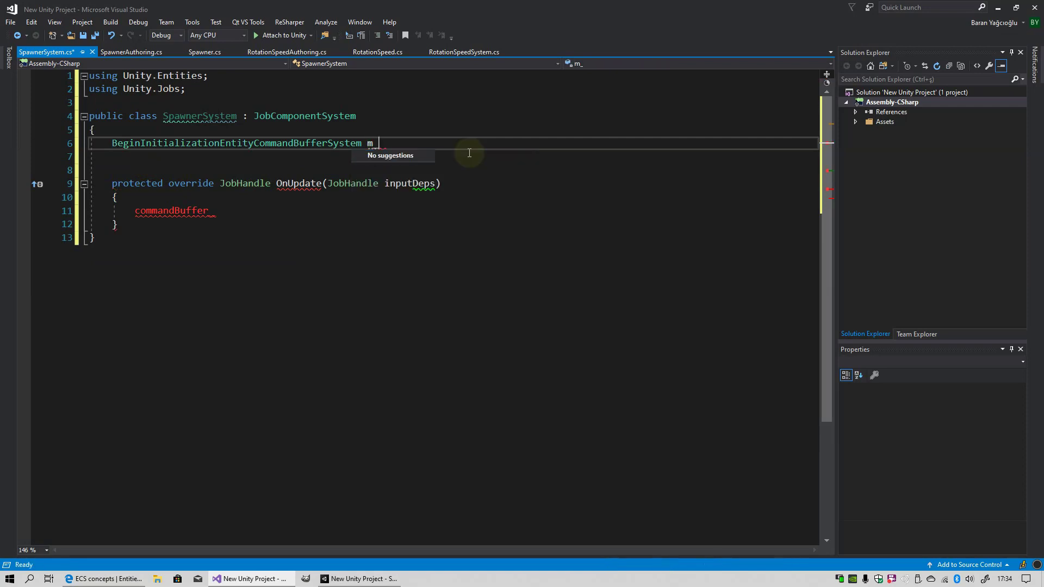
key("BackSpace")
type("_")
type("ECBS")
type(";")
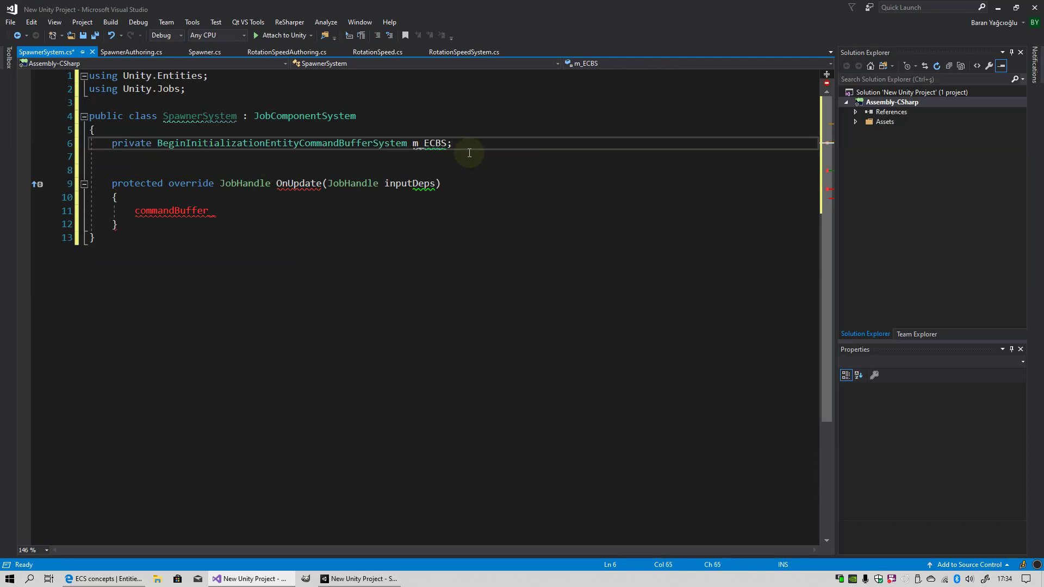
key("Return")
Step: Add an OnCreate override and start clearing its base.OnCreate() call
key("Return")
type("override")
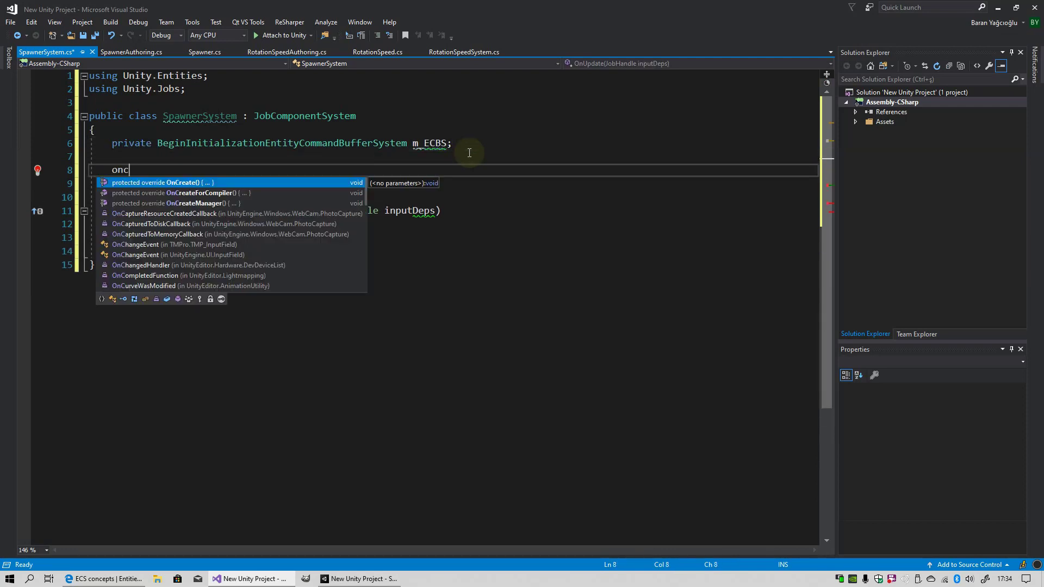
key("Return")
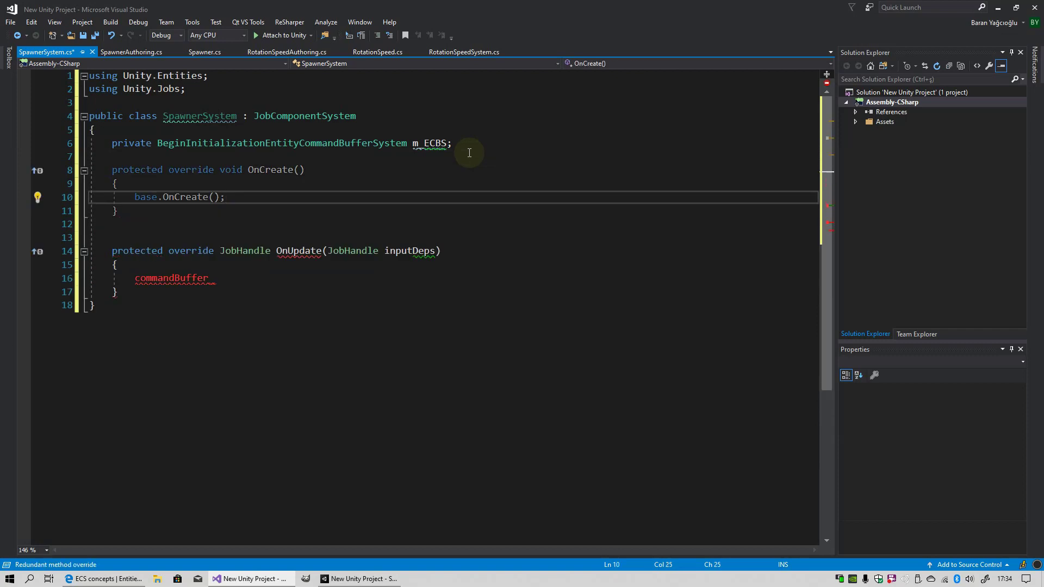
key("BackSpace")
key("BackSpace")
key("BackSpace")
key("BackSpace")
key("BackSpace")
key("BackSpace")
Step: In OnCreate, assign m_ECBS = World.GetOrCreateSystem<BeginInitializationEntityCommandBufferSystem>();
type("m")
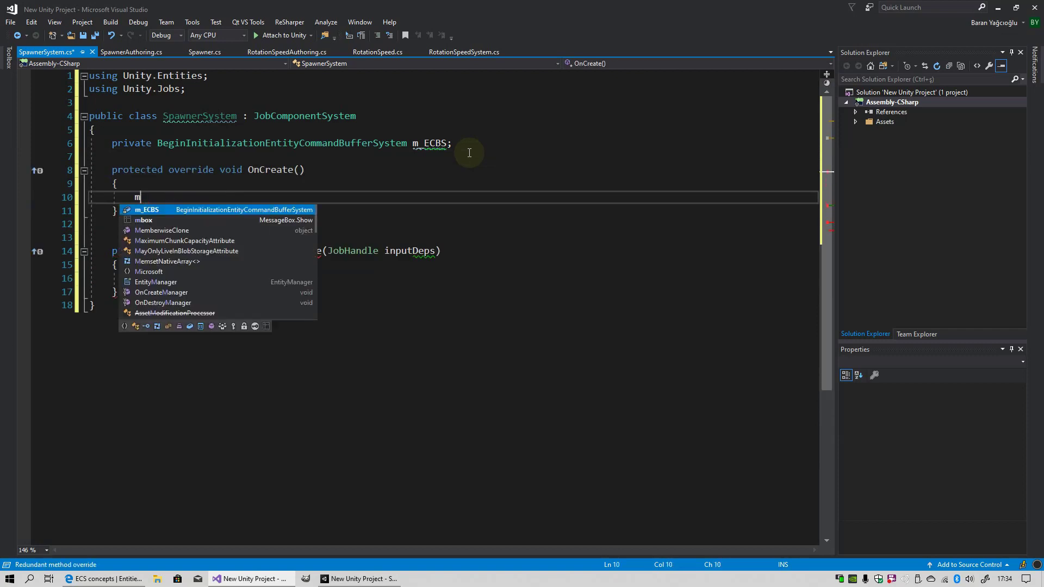
type("_")
key("Tab")
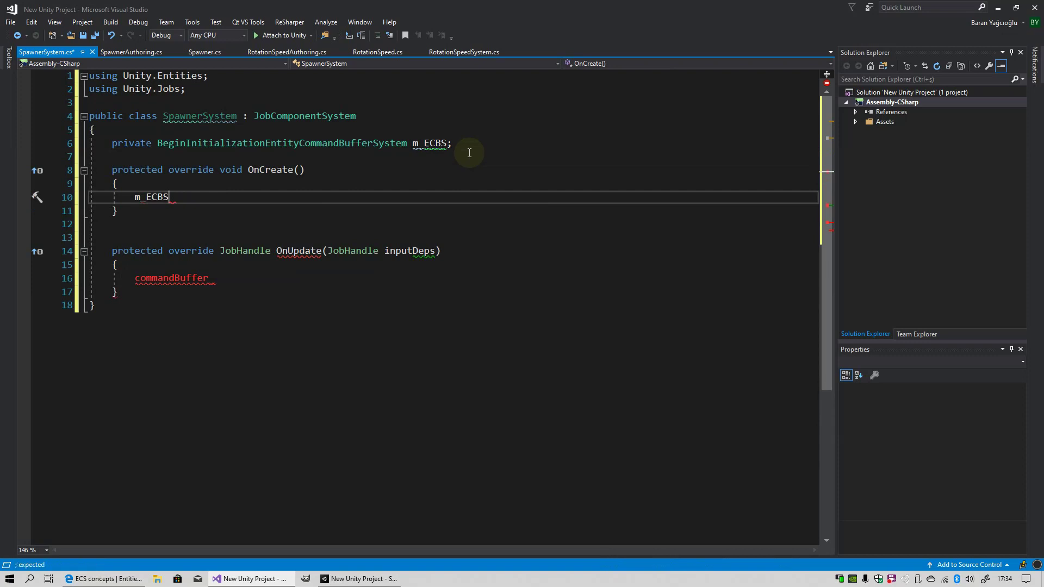
type("=Worl")
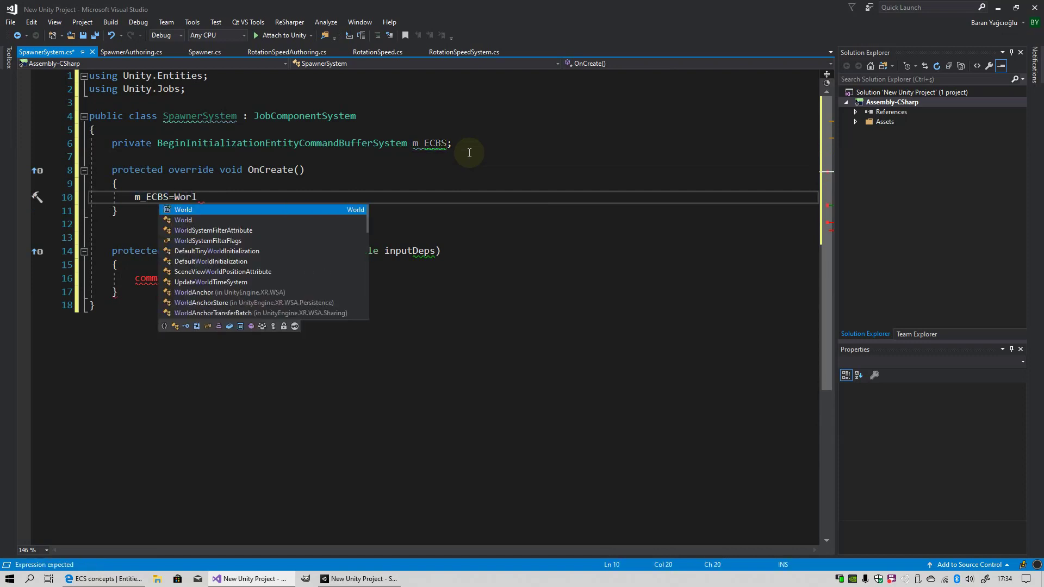
type("d.")
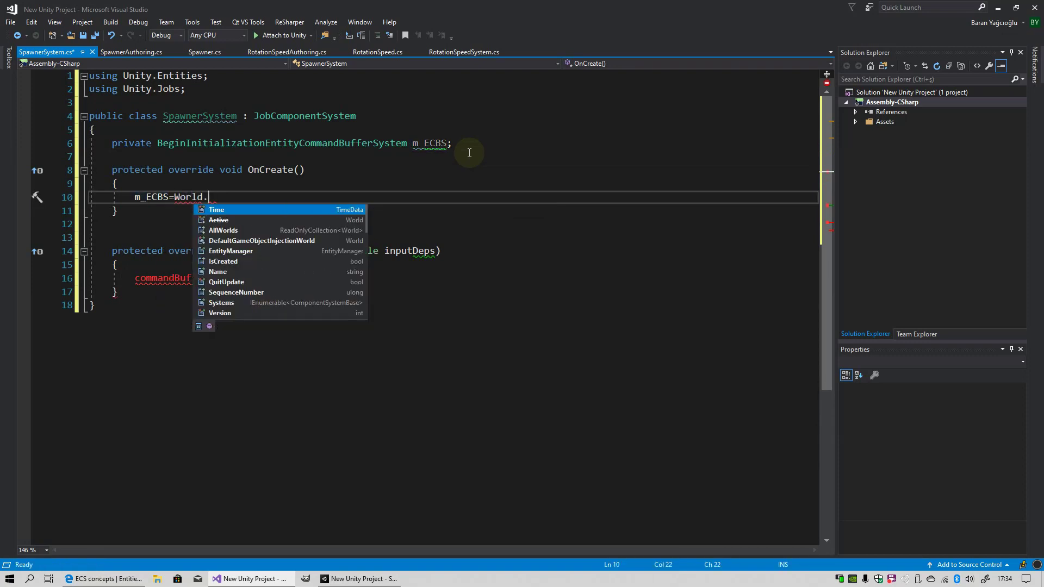
type("get")
key("Down")
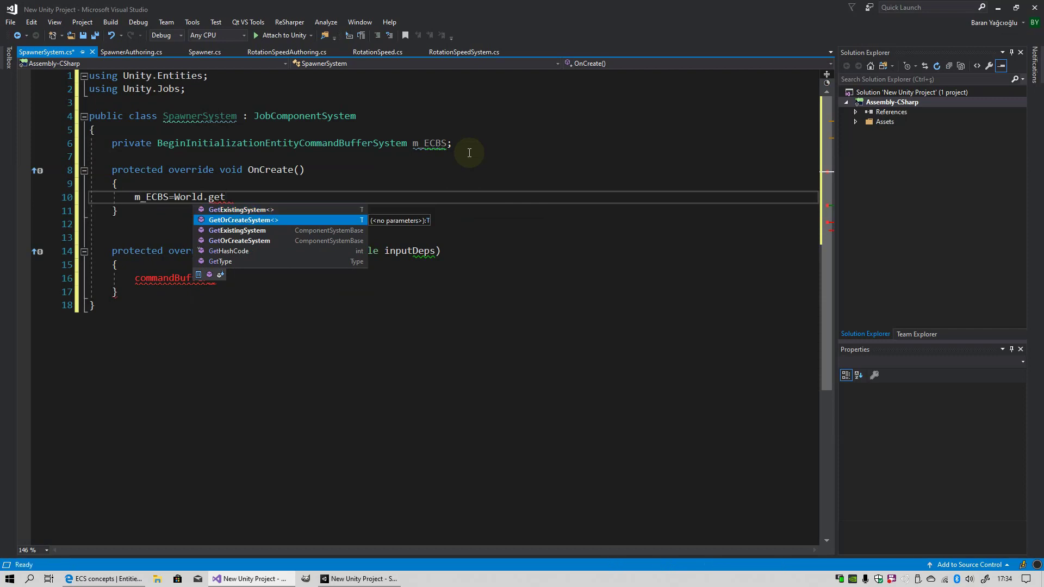
key("Tab")
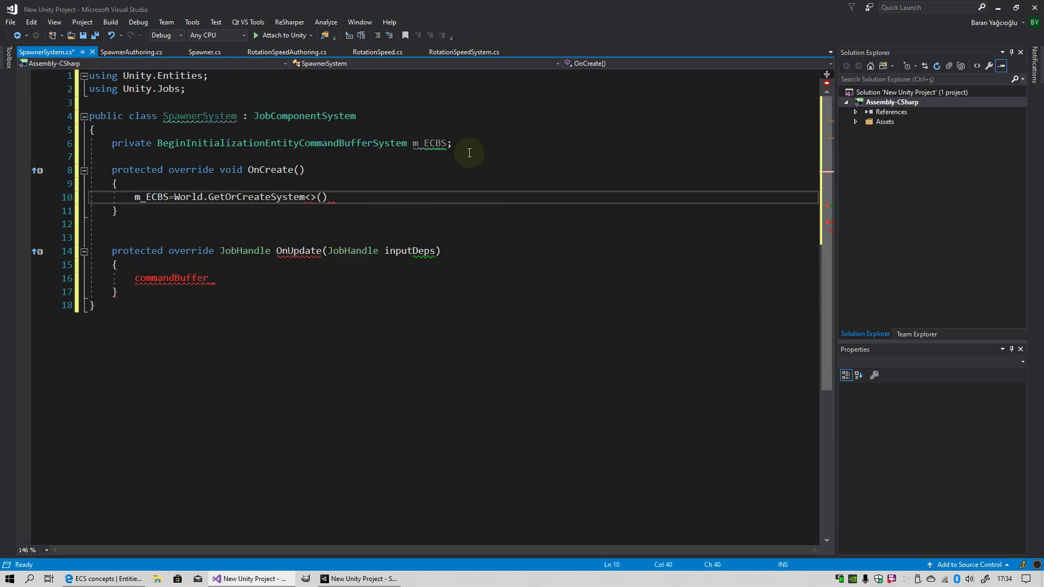
type("Beg")
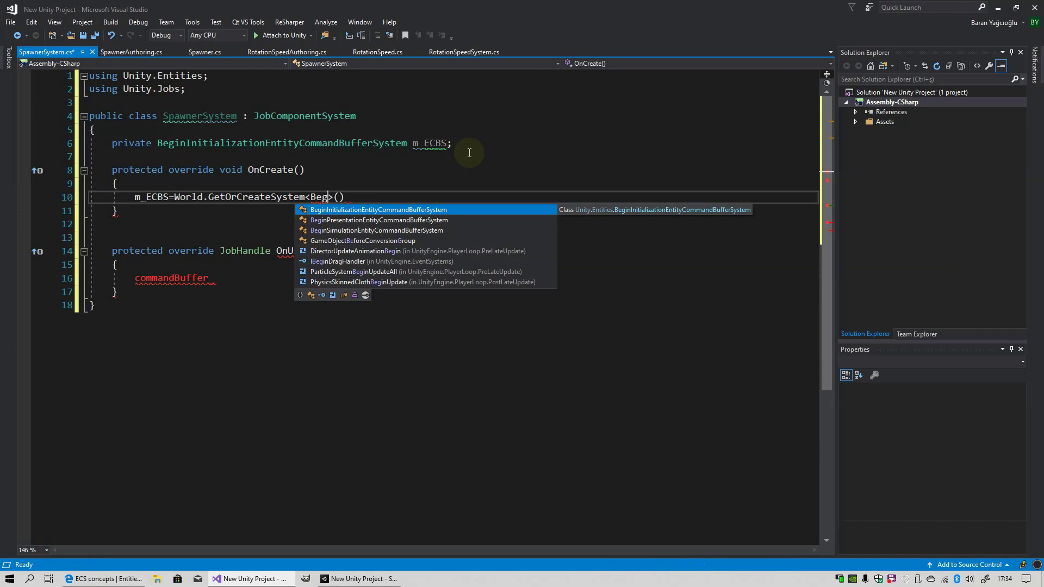
key("Tab")
key("End")
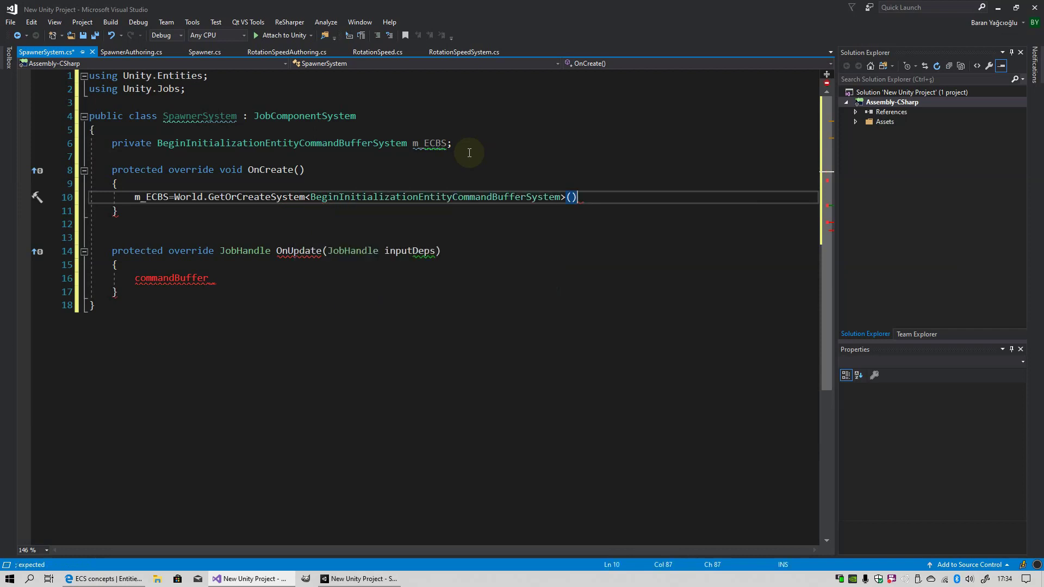
type(";")
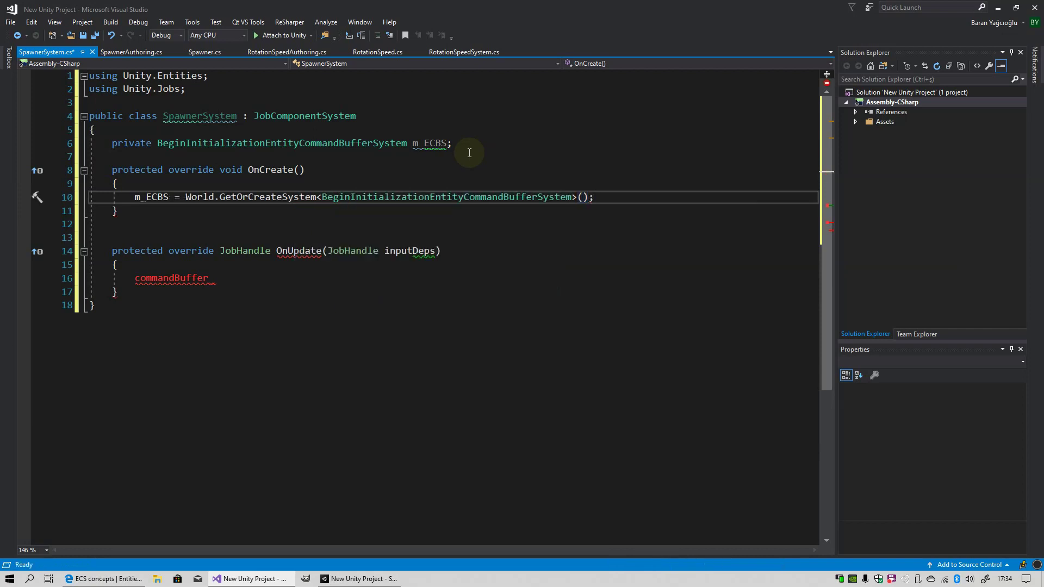
key("Down")
key("Down")
key("Down")
key("Down")
key("Down")
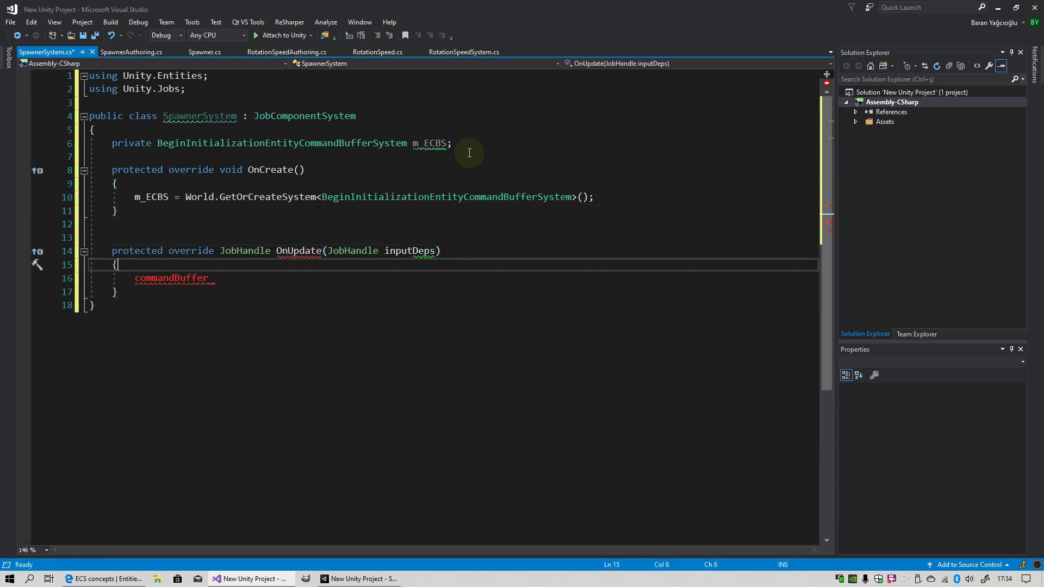
key("Down")
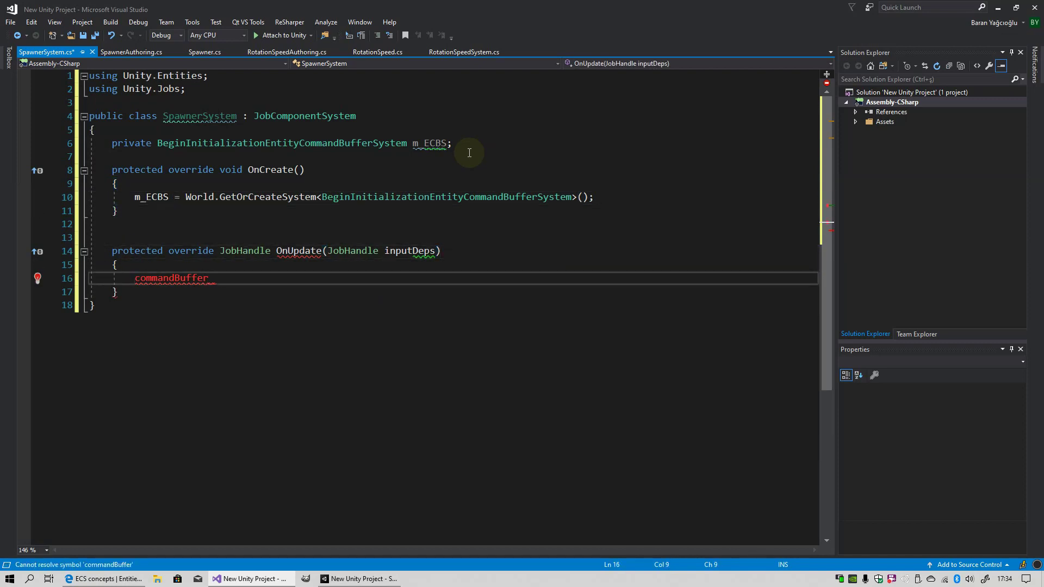
Step: Declare var commandBuffer = m_ECBS.CreateCommandBuffer().ToConcurrent(); in OnUpdate
key("alt+Return")
key("Return")
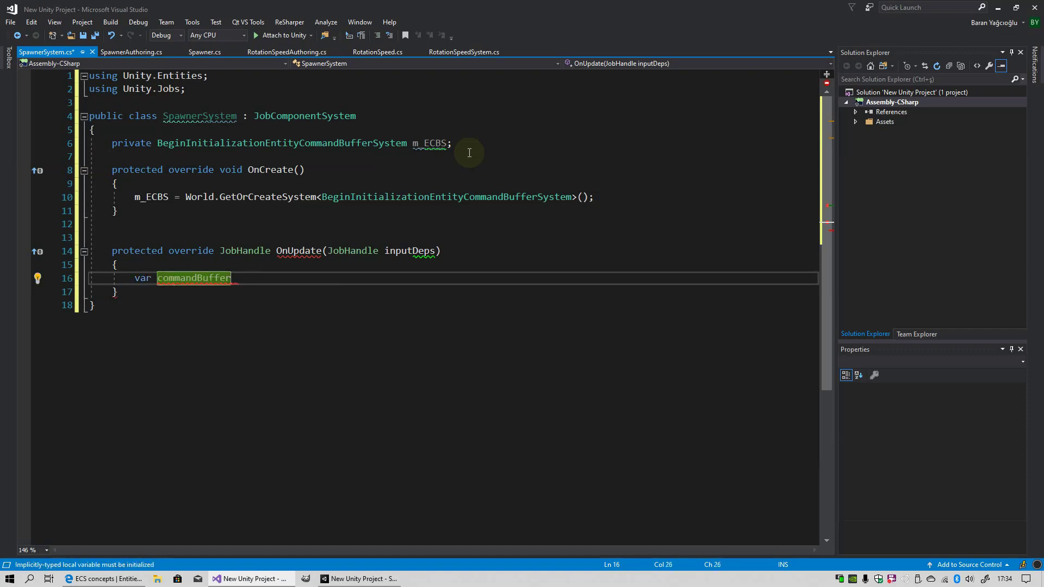
type("=m_")
key("Return")
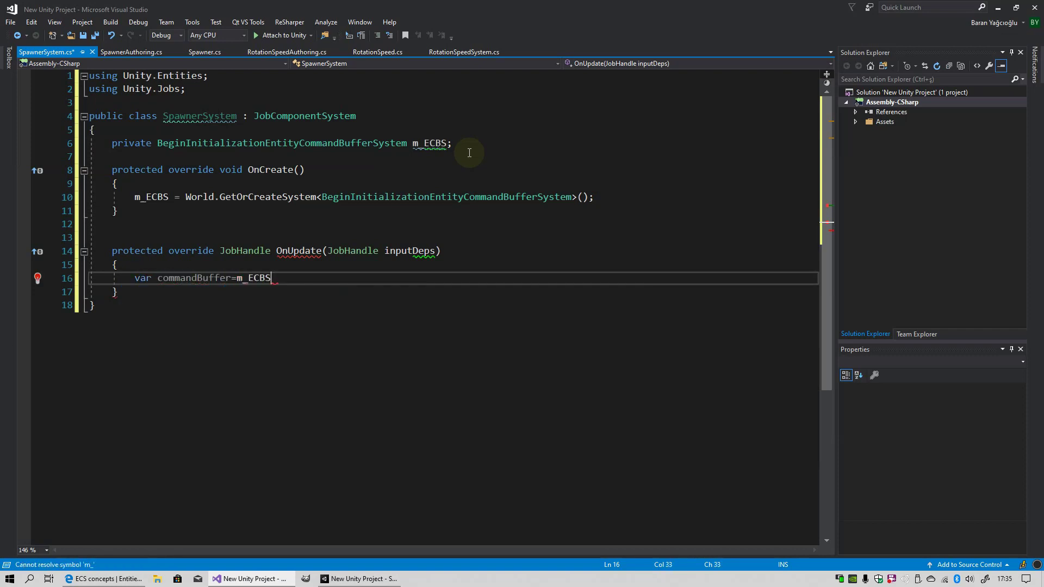
type(".")
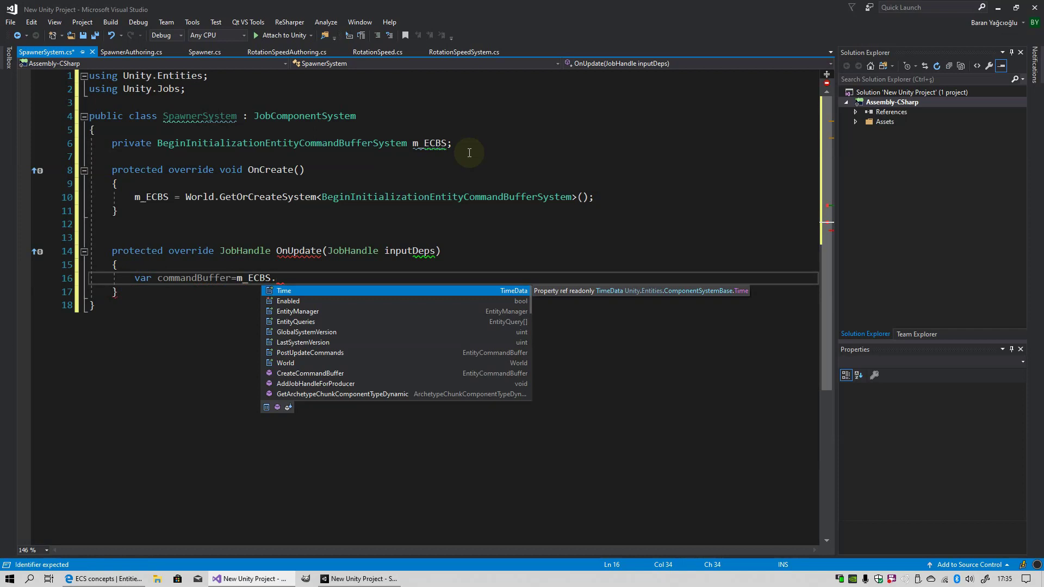
type("comm")
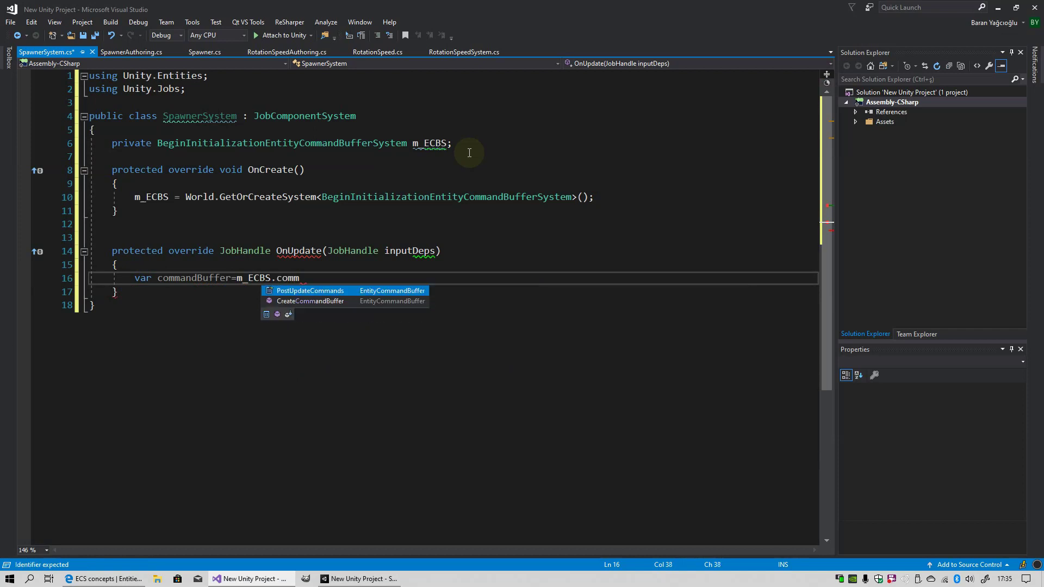
key("Down")
key("Return")
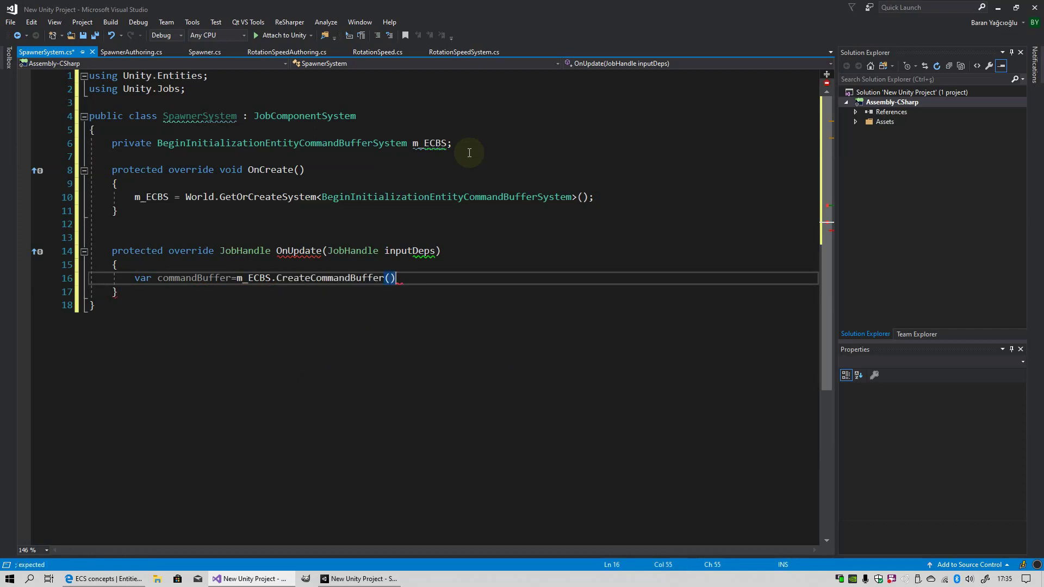
type(".")
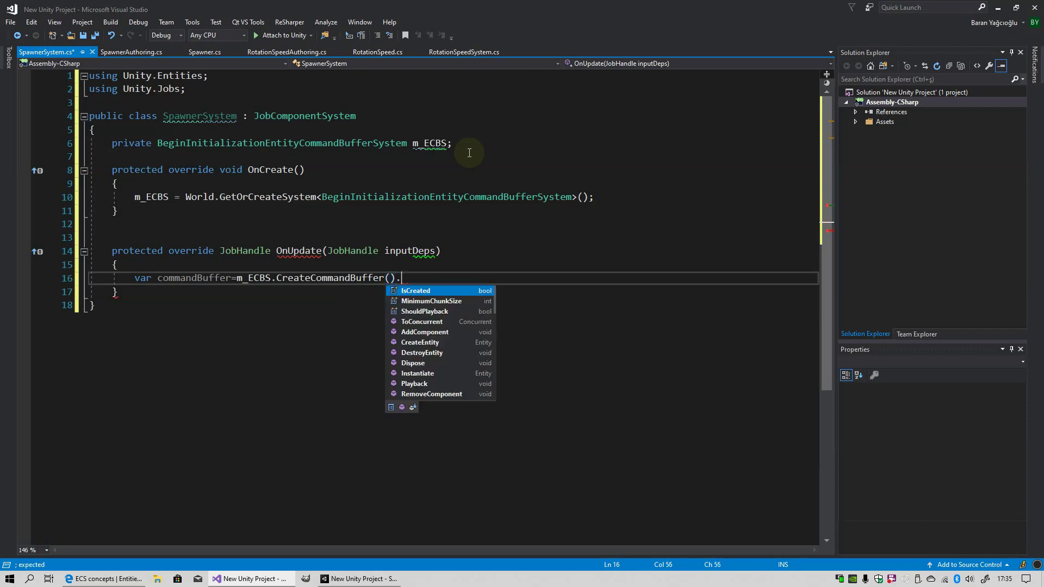
type("to")
key("Return")
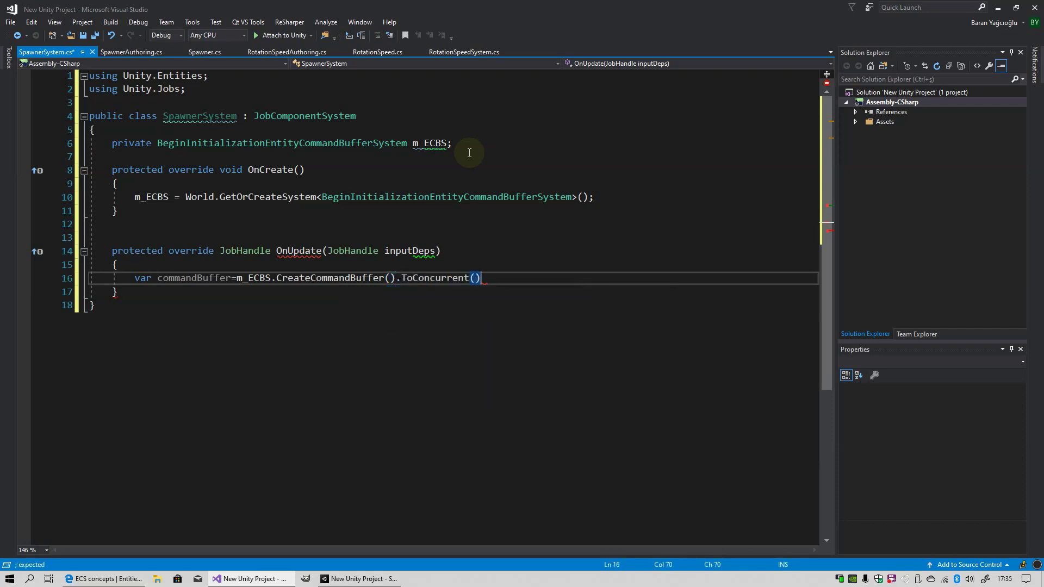
type(";")
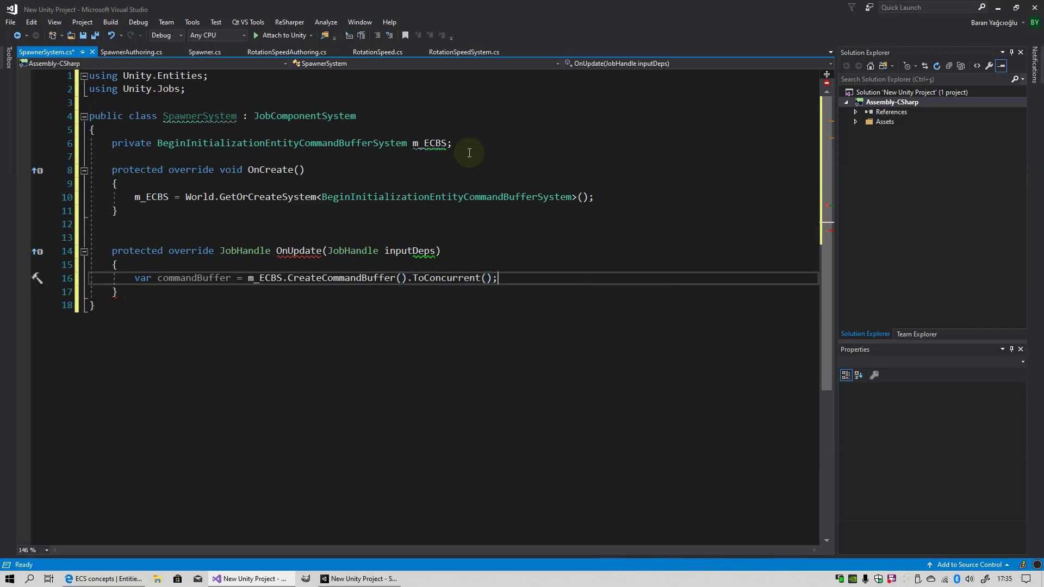
Step: Add 'var instance = commandBuffer.Instantiate()' and insert blank lines at the top of OnUpdate
key("Return")
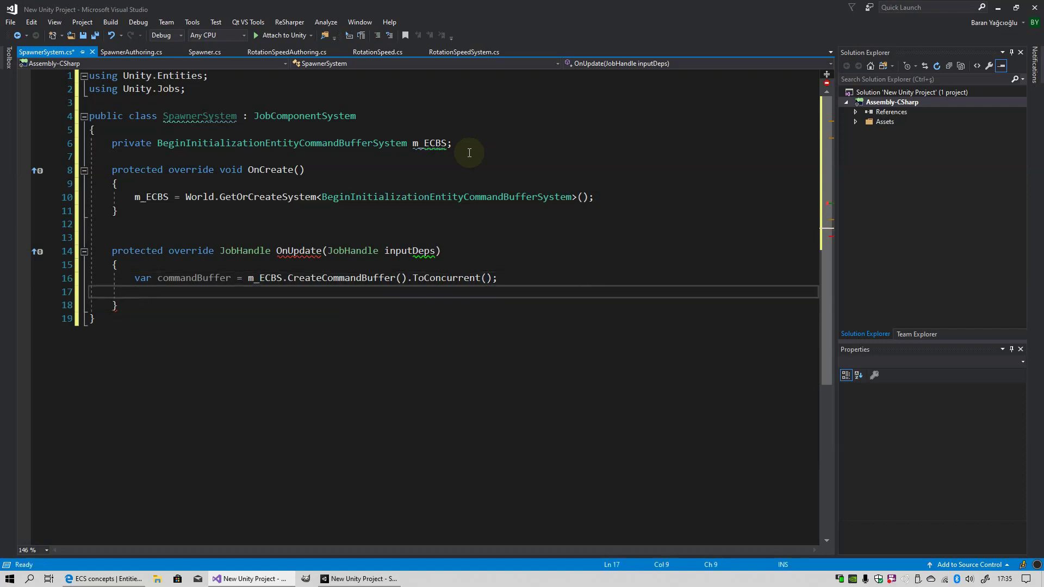
type("var inst")
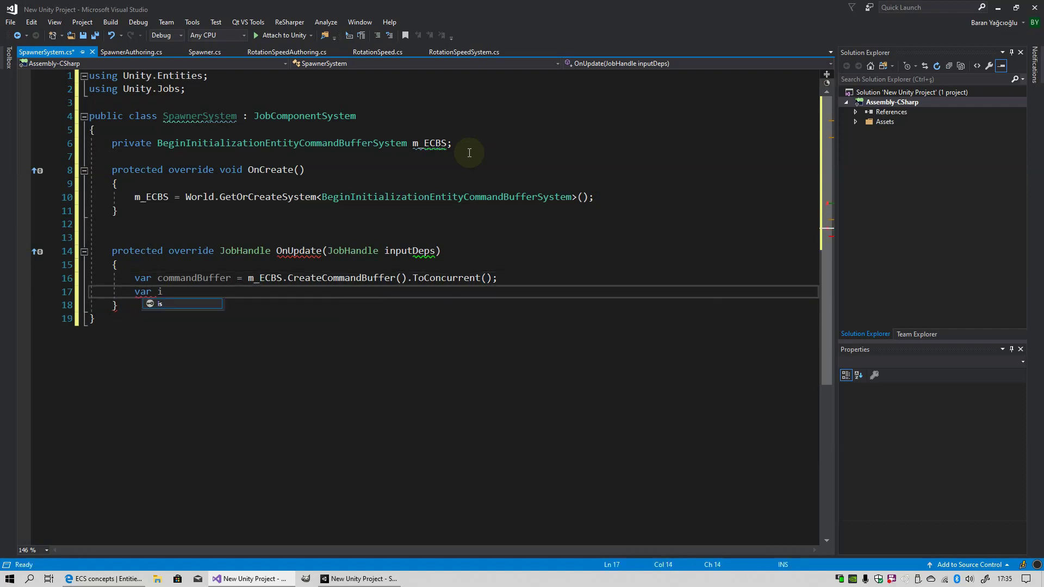
type("ance=")
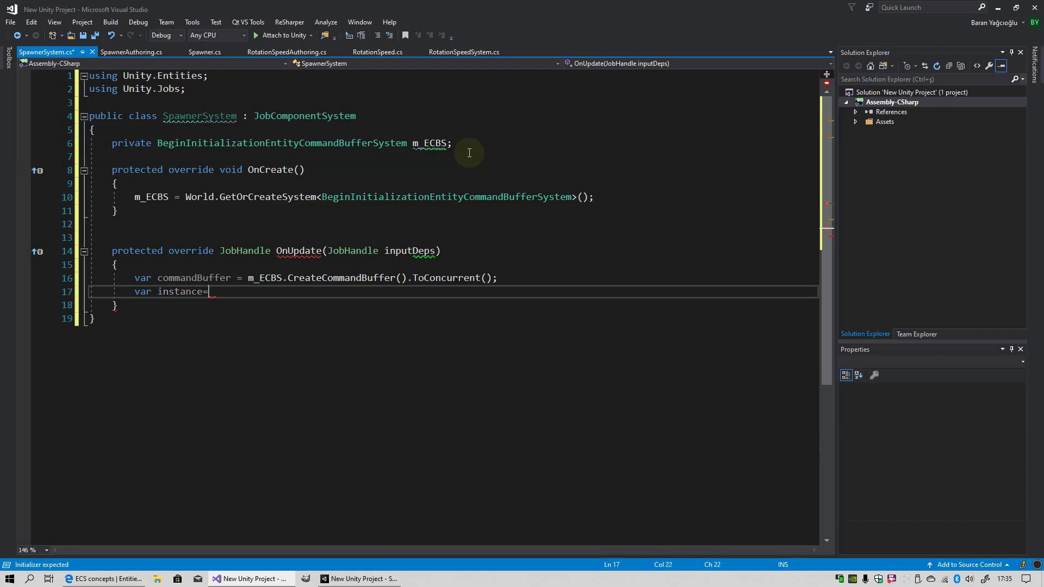
type("com")
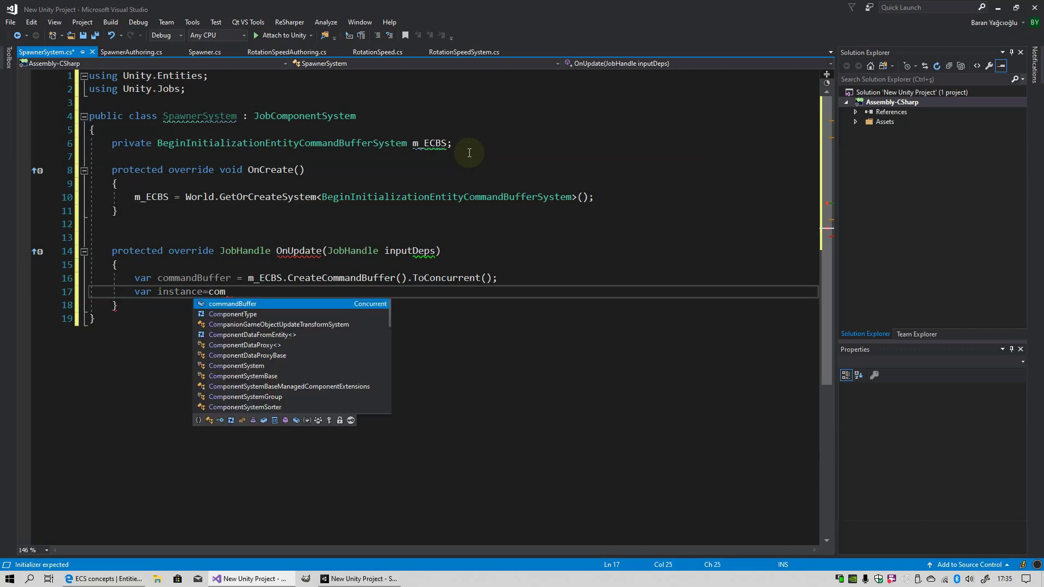
key("Tab")
type(".Instantiate(")
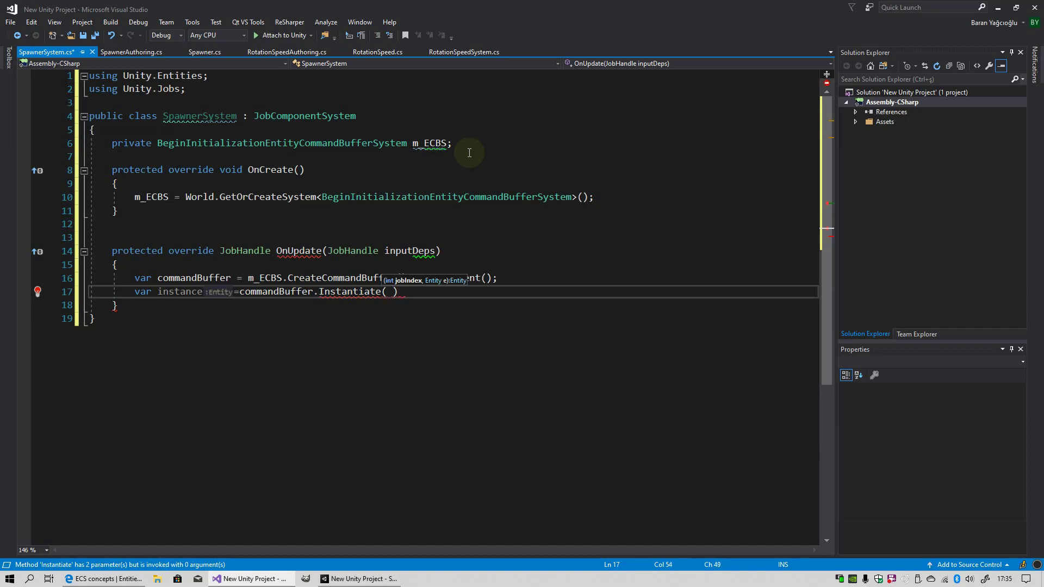
key("BackSpace")
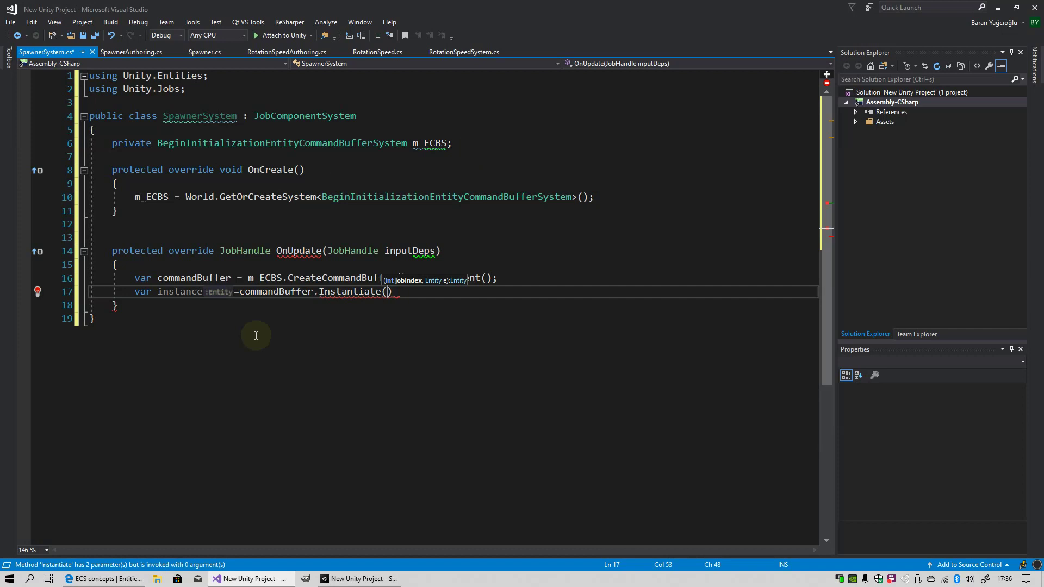
key("Up")
key("Up")
key("Return")
key("Return")
key("Return")
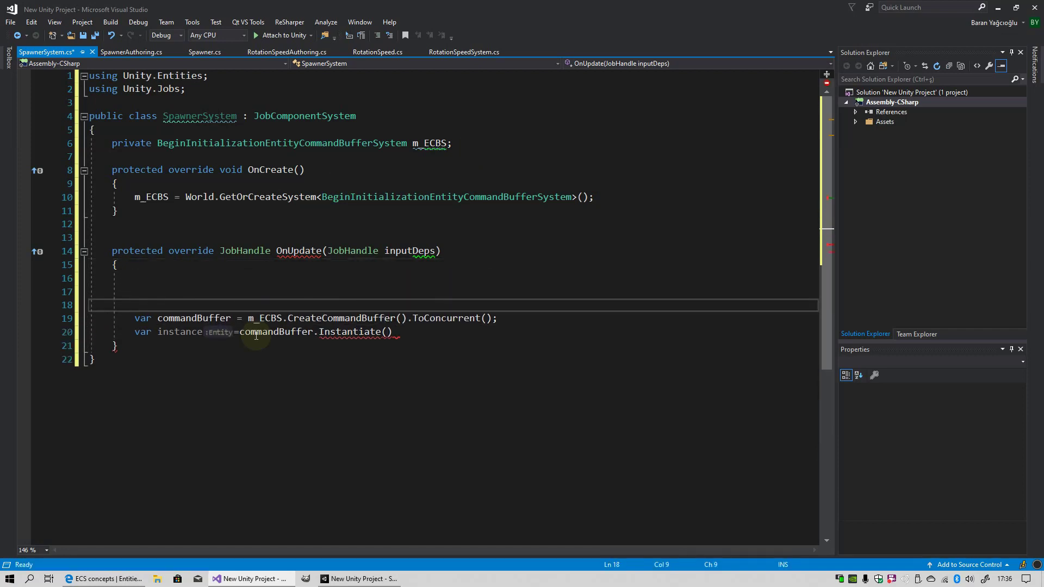
key("Up")
key("Up")
Step: Review the Entities.ForEach rotation code in RotationSpeedSystem.cs for reference
left_click(473, 54)
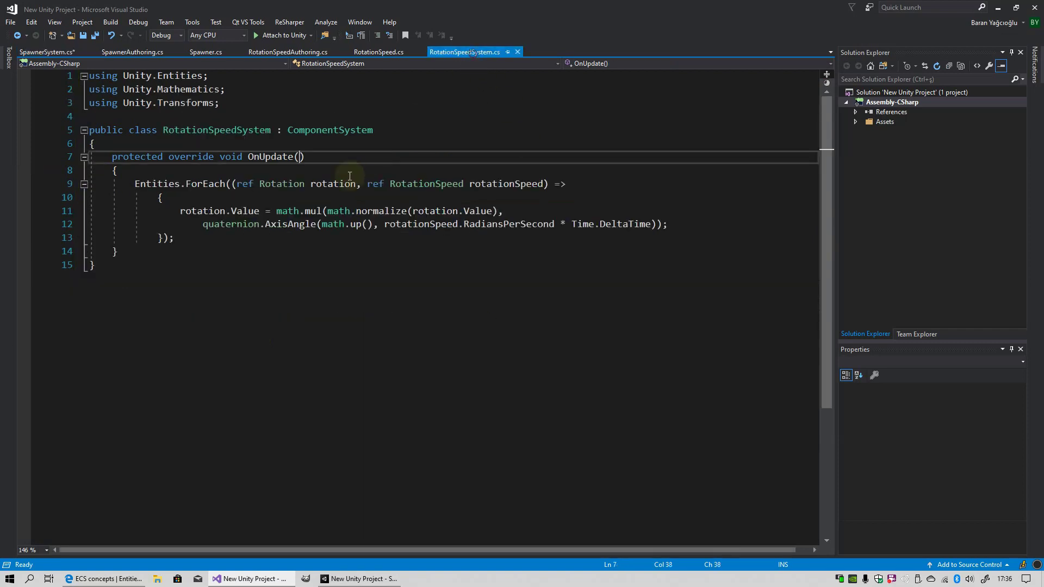
left_click_drag(134, 185, 184, 187)
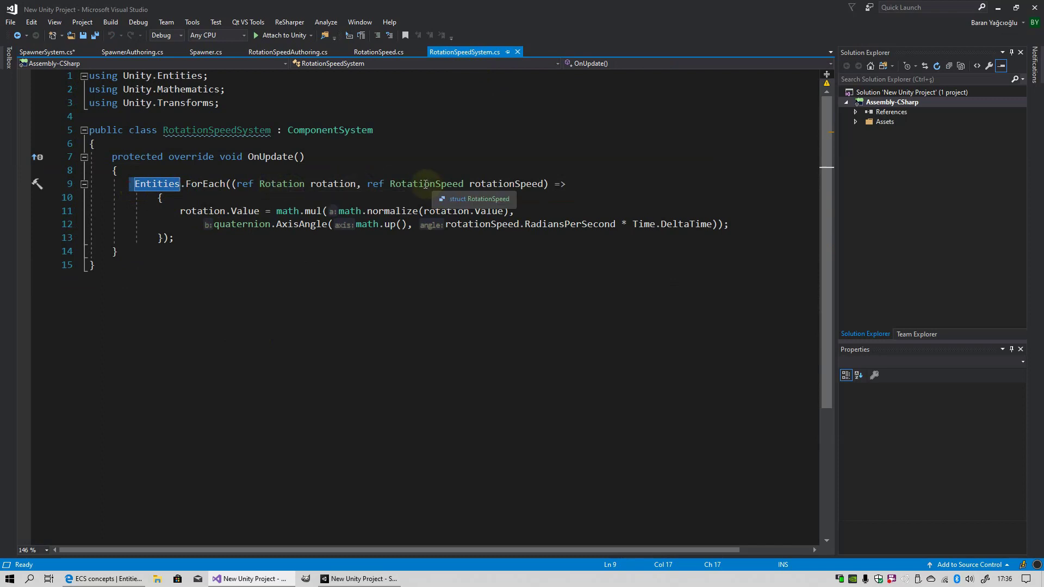
left_click_drag(180, 211, 263, 236)
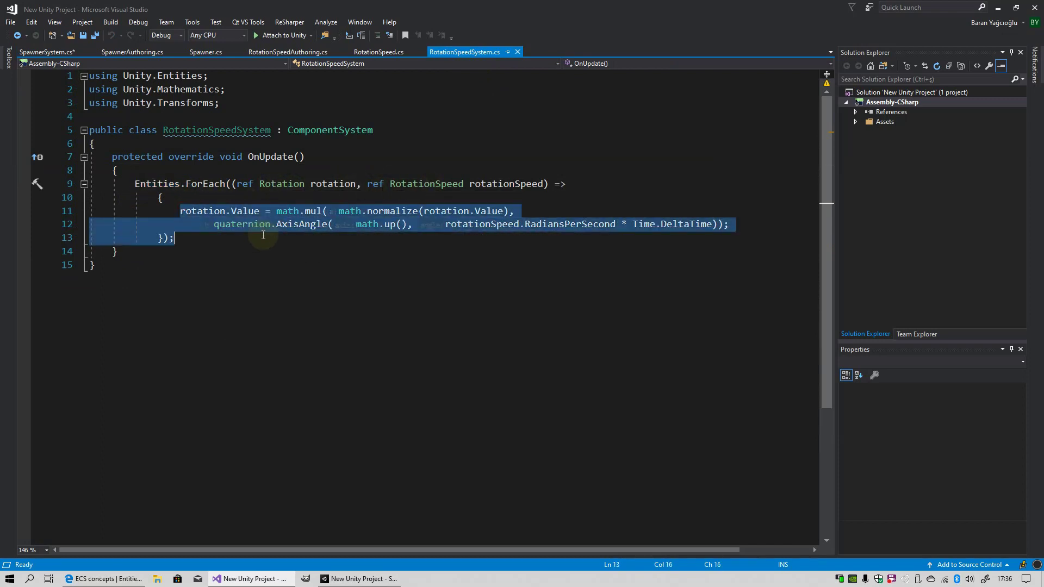
Step: Add a 'var jobHandle=' line at the top of SpawnerSystem's OnUpdate, checking inputDeps
left_click(48, 51)
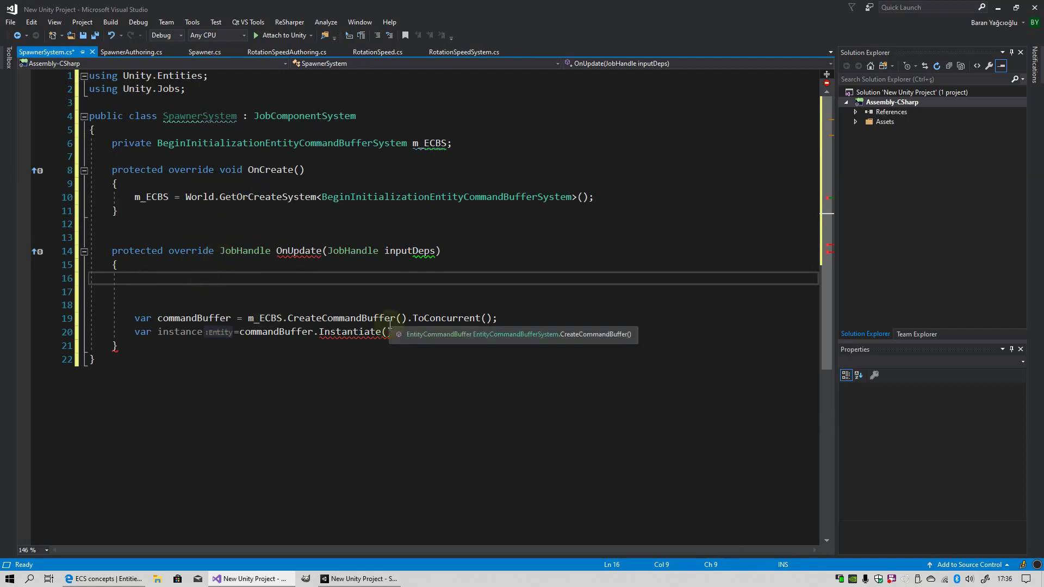
key("Return")
type("var jobHan")
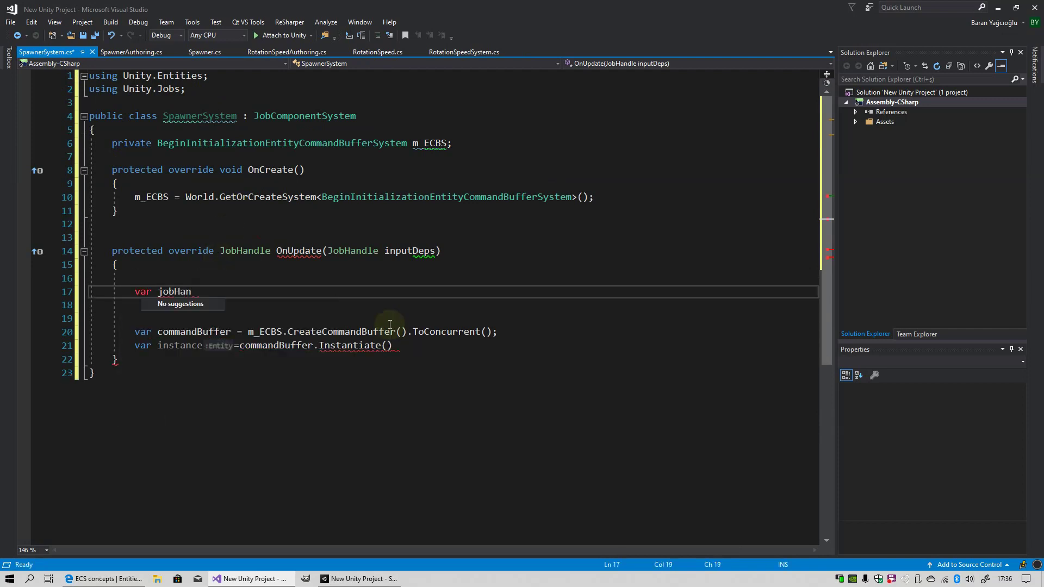
type("dle=")
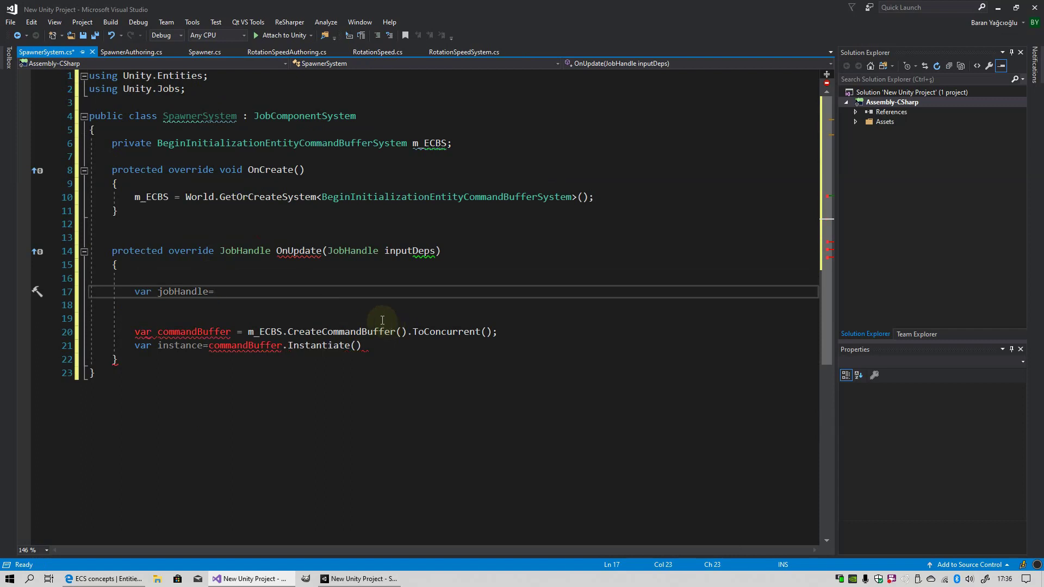
double_click(395, 251)
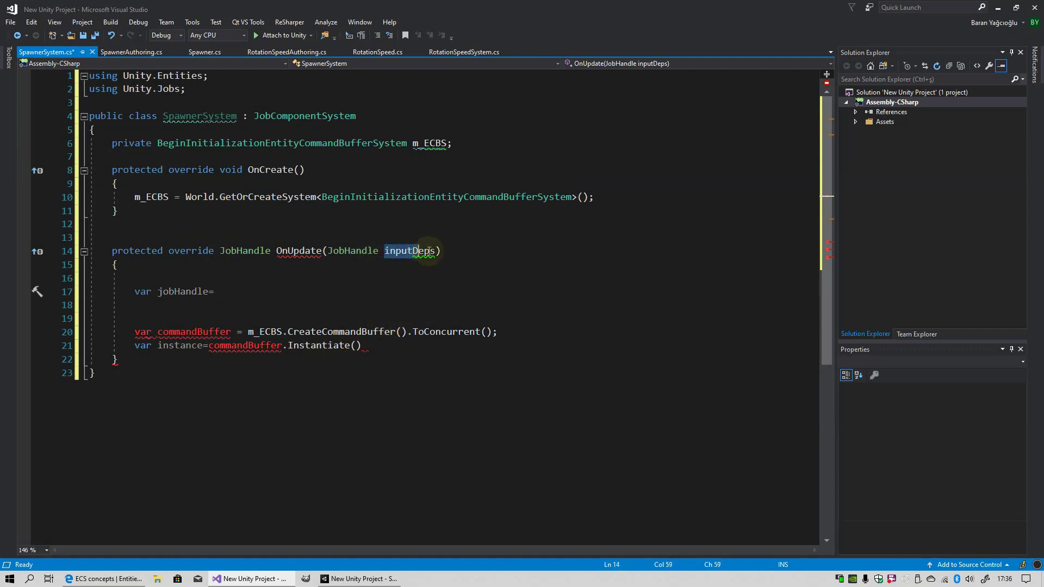
left_click(222, 292)
double_click(395, 250)
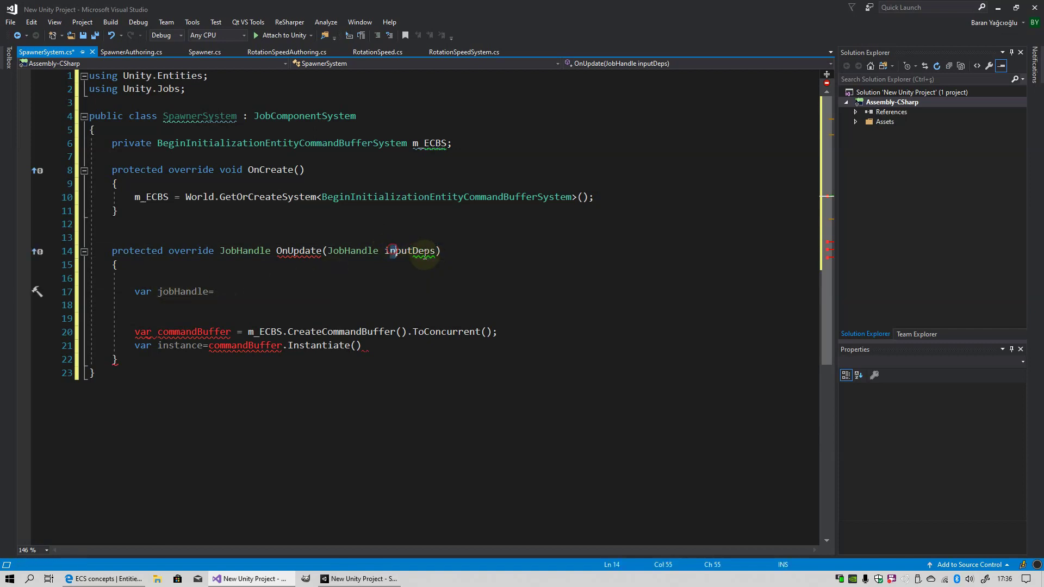
left_click(158, 292)
double_click(178, 292)
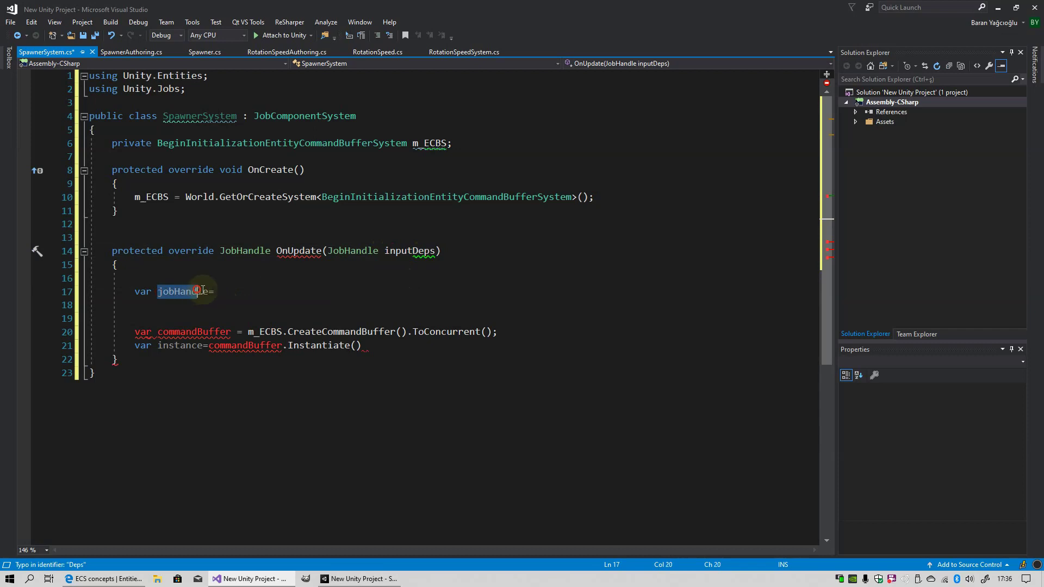
left_click(229, 290)
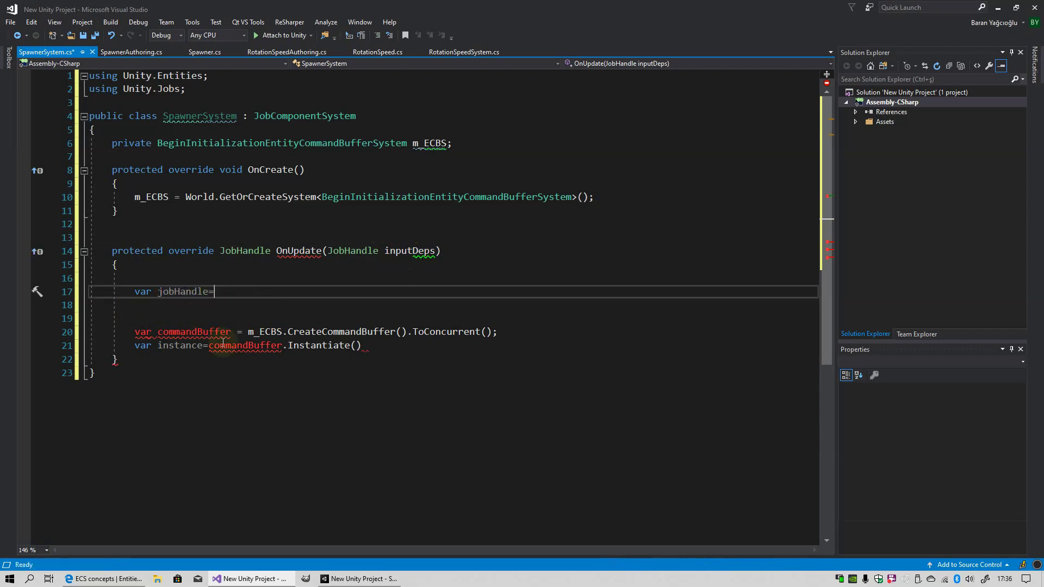
Step: Compare RotationSpeedSystem.cs's ComponentSystem base class and Entities.ForEach call, then return to SpawnerSystem.cs
mouse_move(270, 348)
left_click(462, 52)
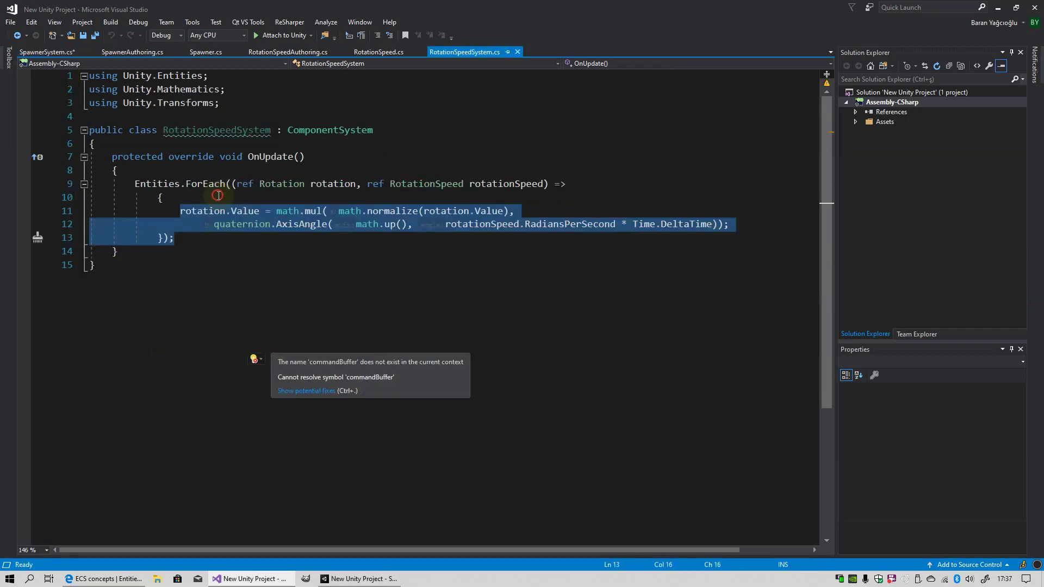
left_click(163, 197)
double_click(289, 133)
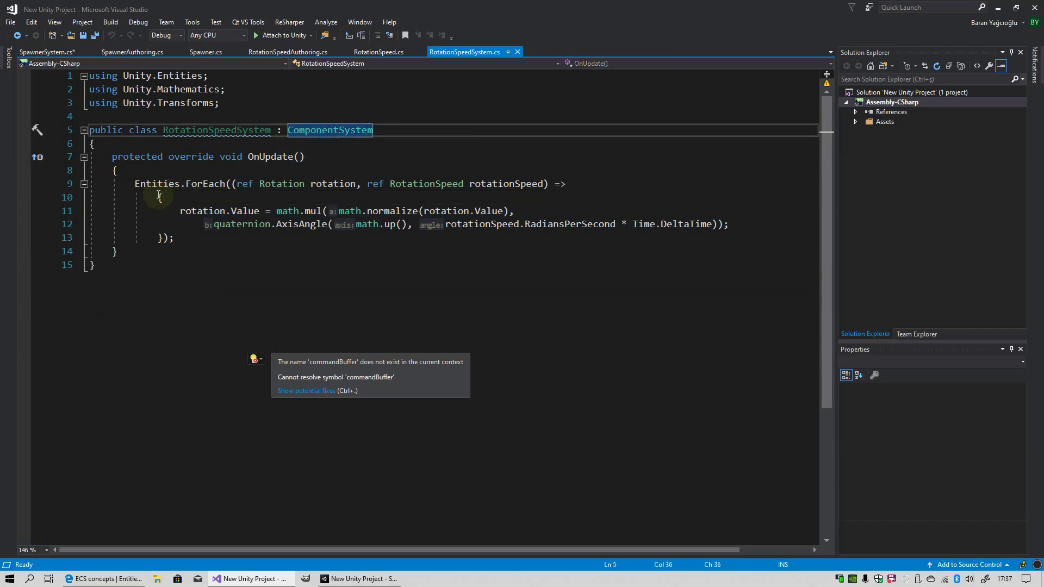
left_click(136, 185)
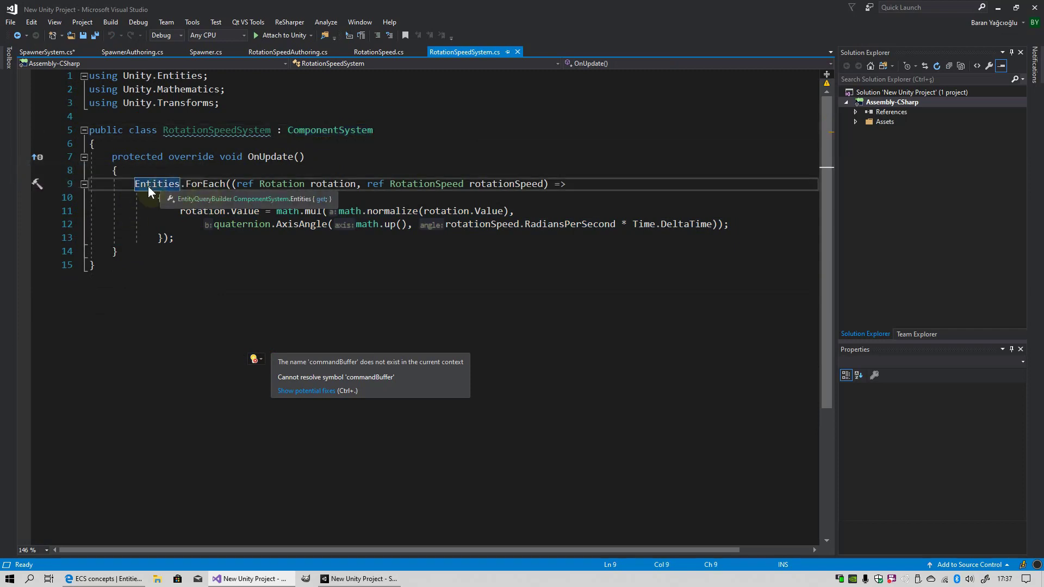
left_click(67, 51)
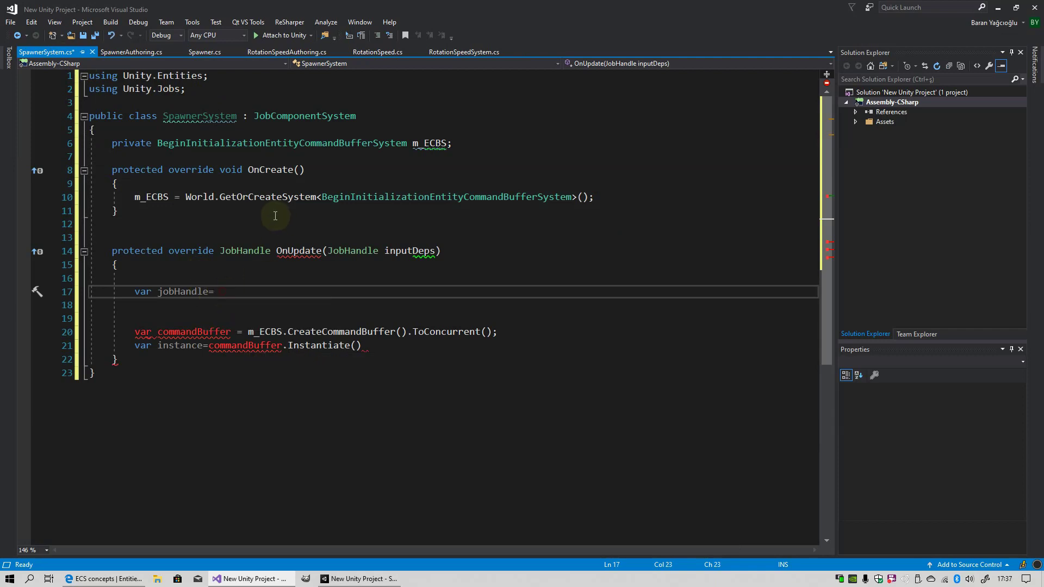
Step: Write Entities.ForEach taking Entity entity, int entityInQueryIndex, in Spawner spawner, in LocalToWorld
type("Entiti")
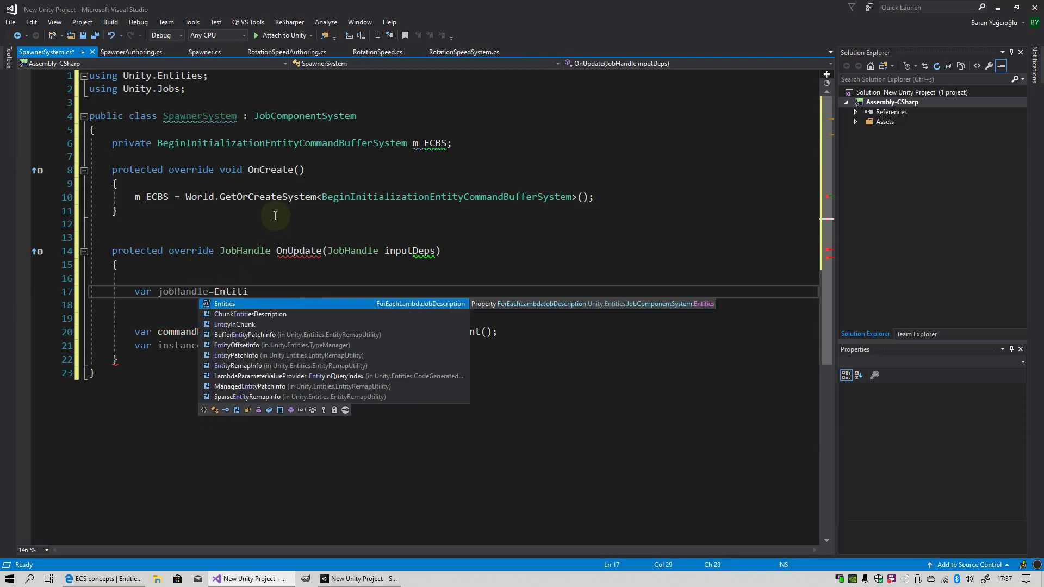
key("Return")
key("Return")
type(".ForEach(")
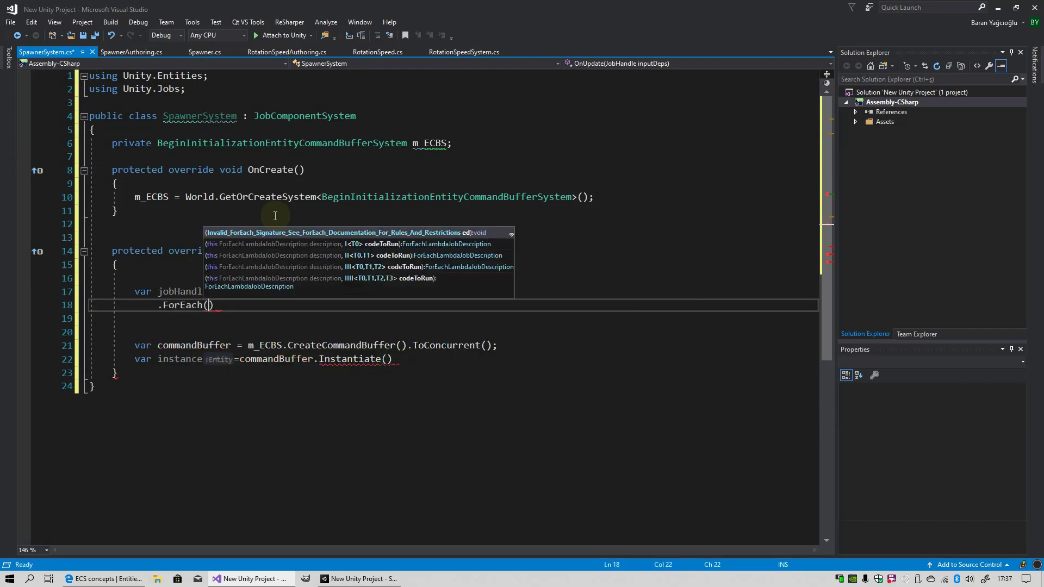
type("(Ent")
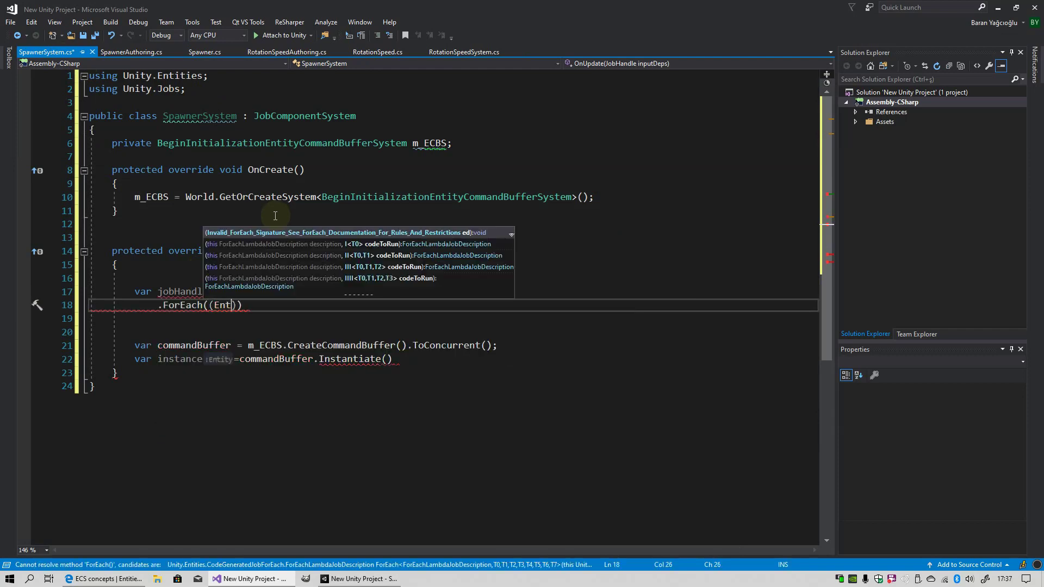
type("ity entity, ")
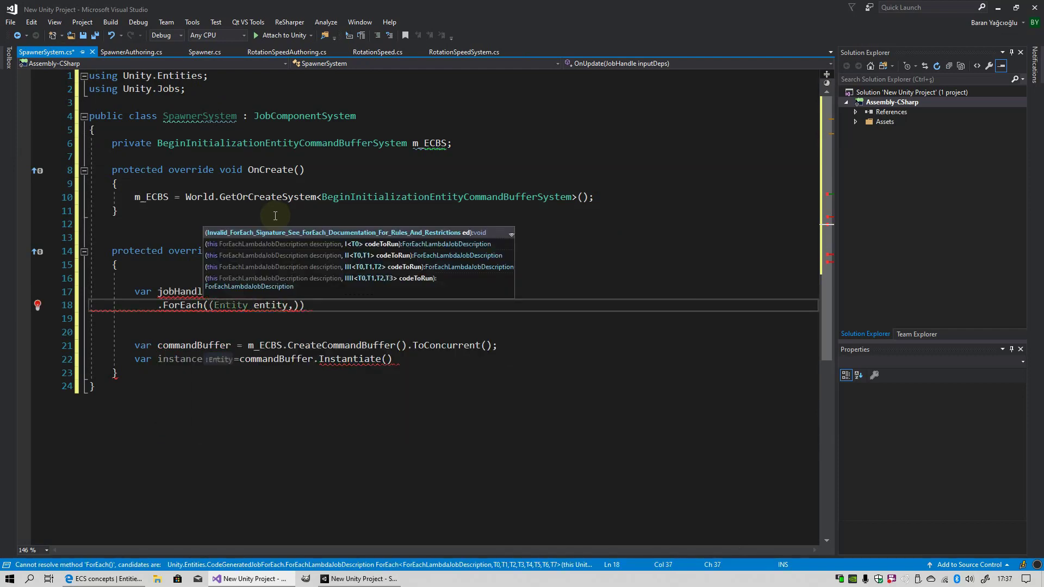
type("int ")
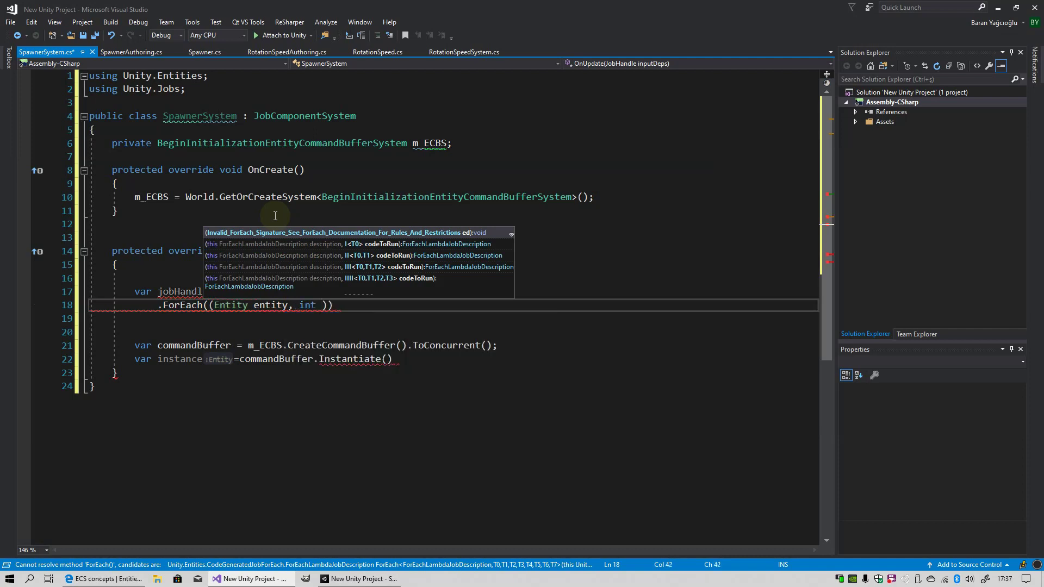
type("entity")
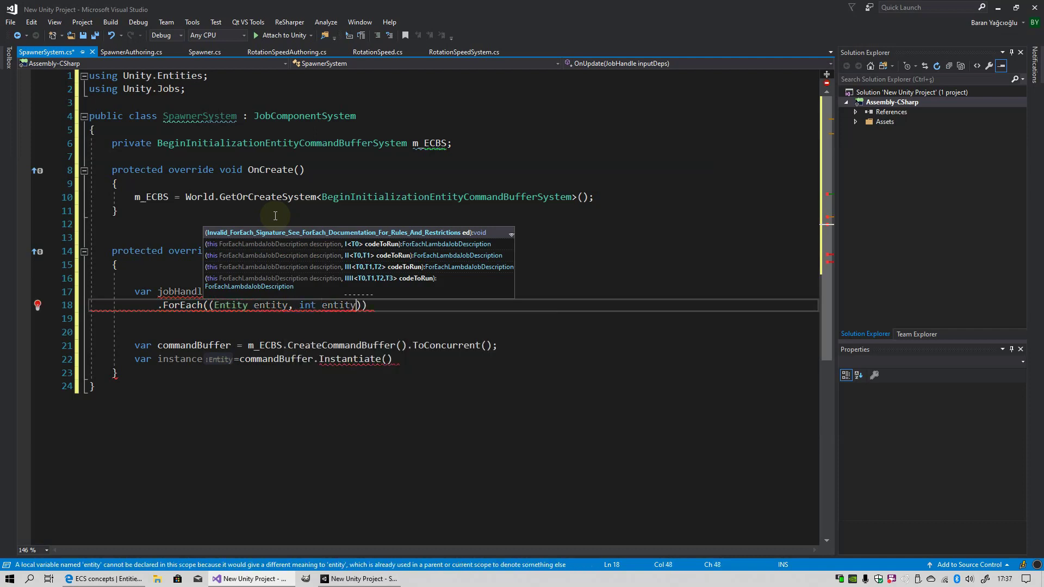
type("InQuery")
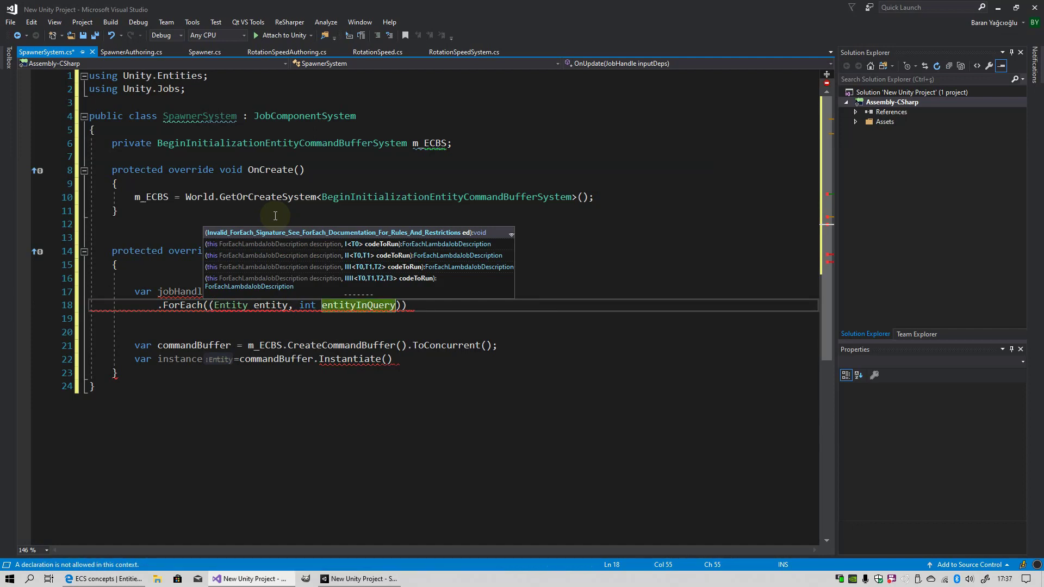
type("Index")
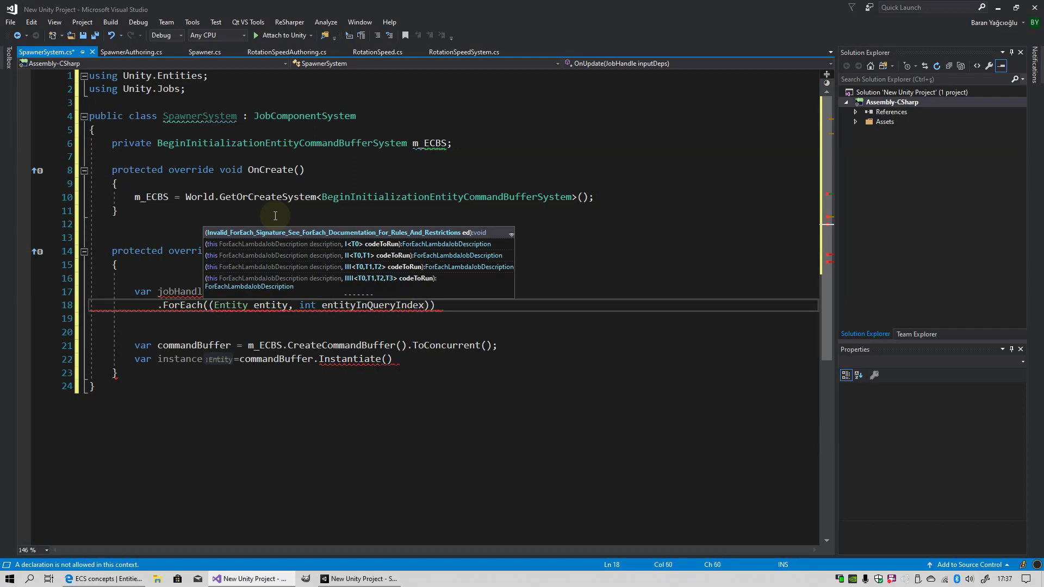
type(",")
type(" in Spawne")
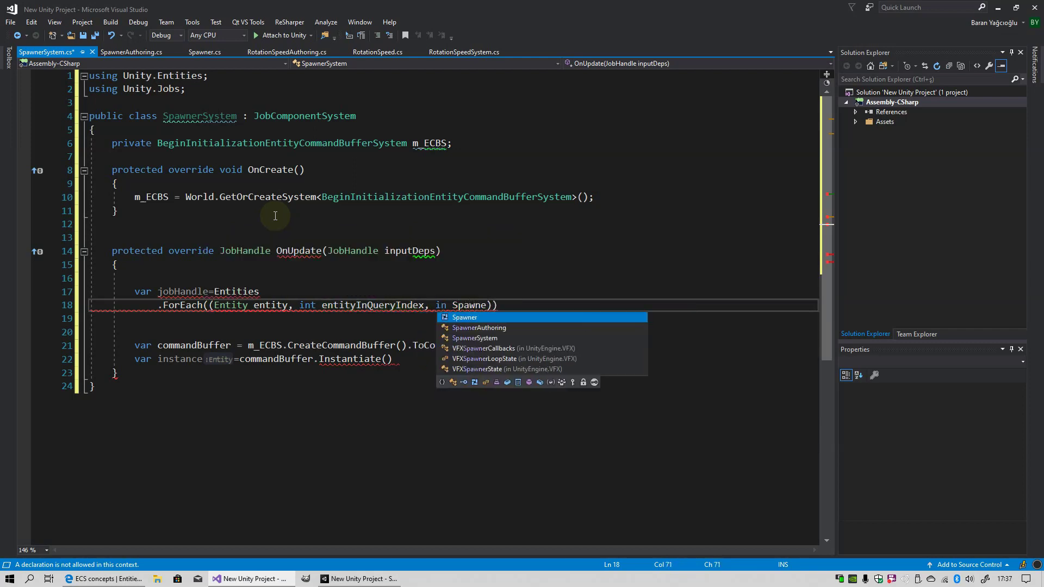
type("r")
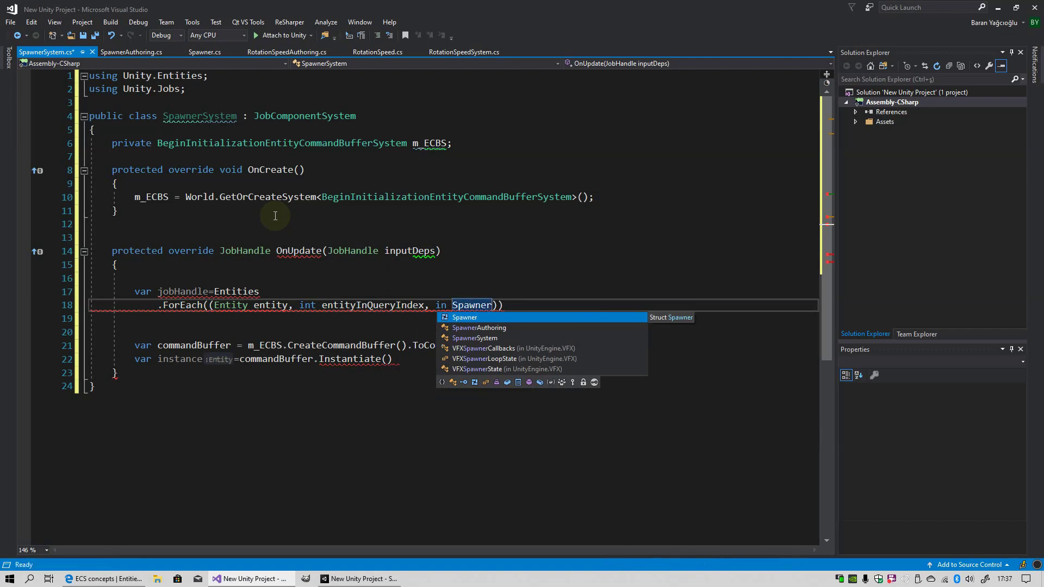
type(" spawn")
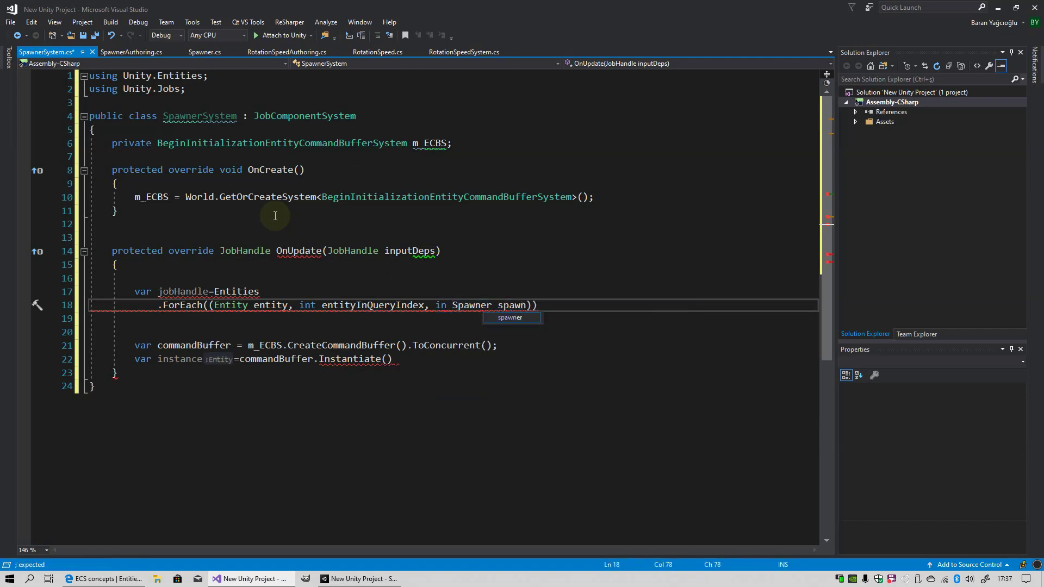
type("er, ")
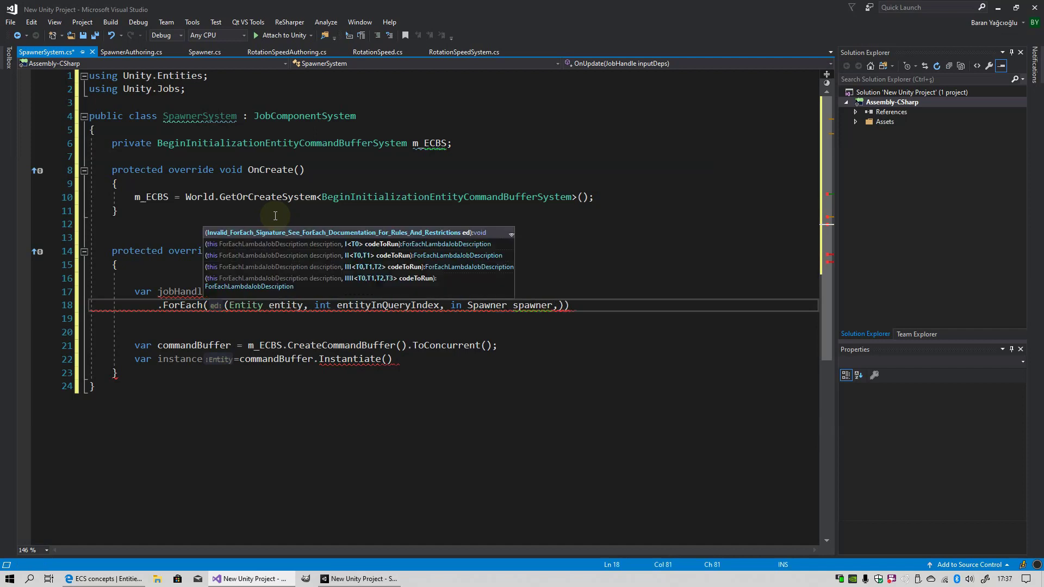
type("in ")
type("Loca")
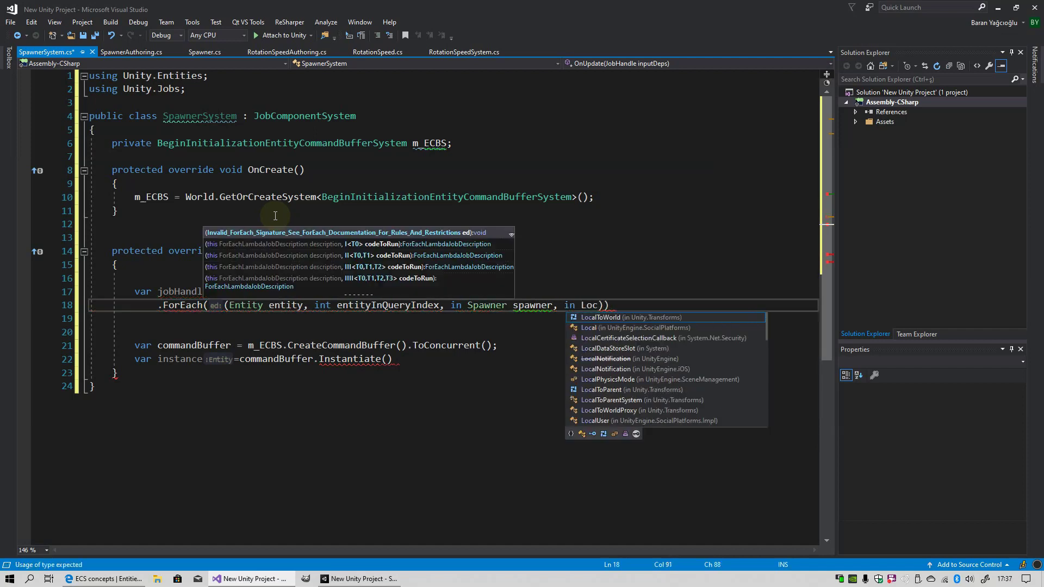
type("lTo")
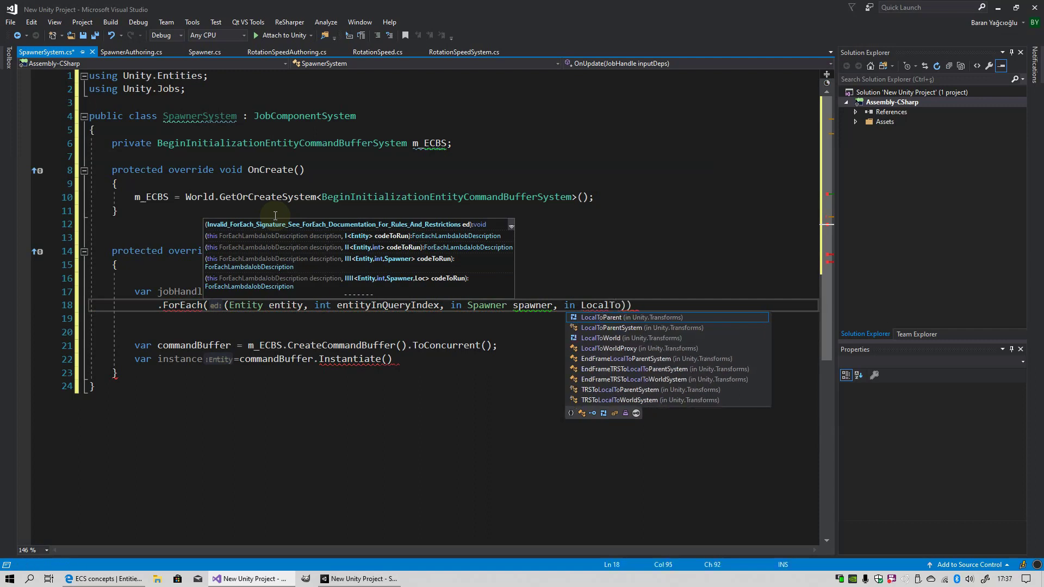
type("World")
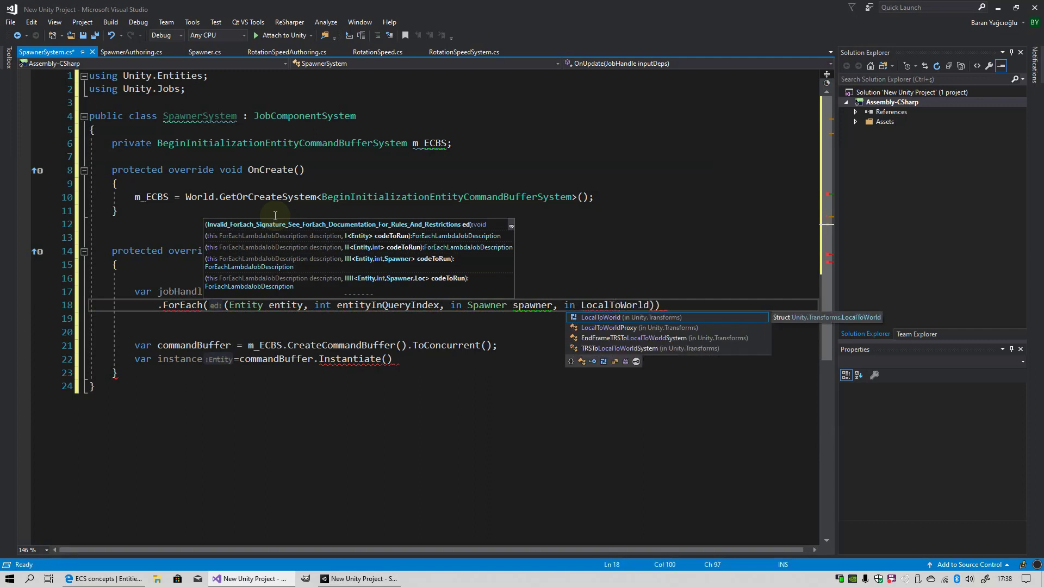
type(" in")
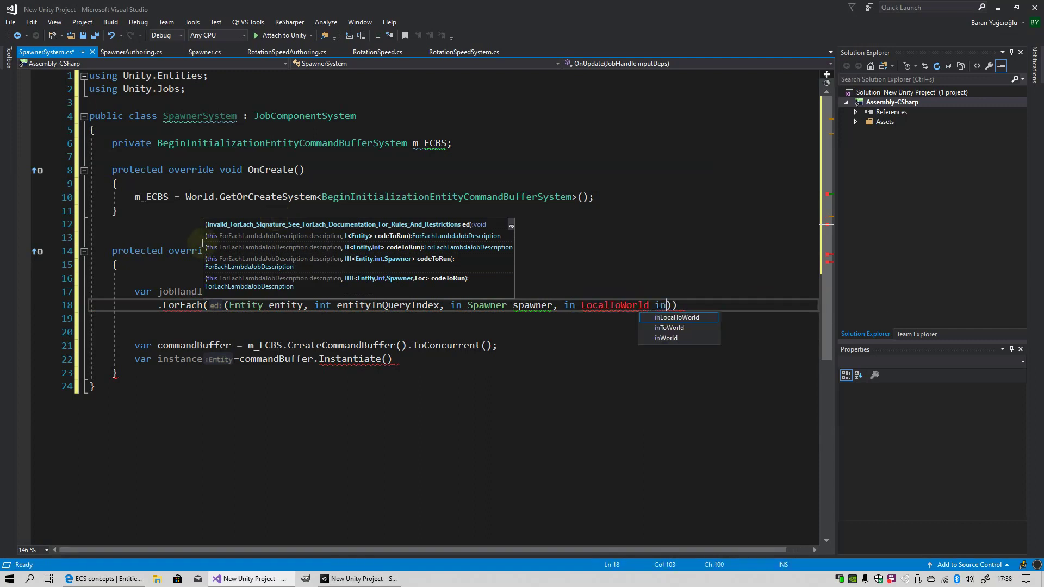
left_click(618, 306)
Step: Import Unity.Transforms and name the LocalToWorld lambda parameter location
left_click(592, 296)
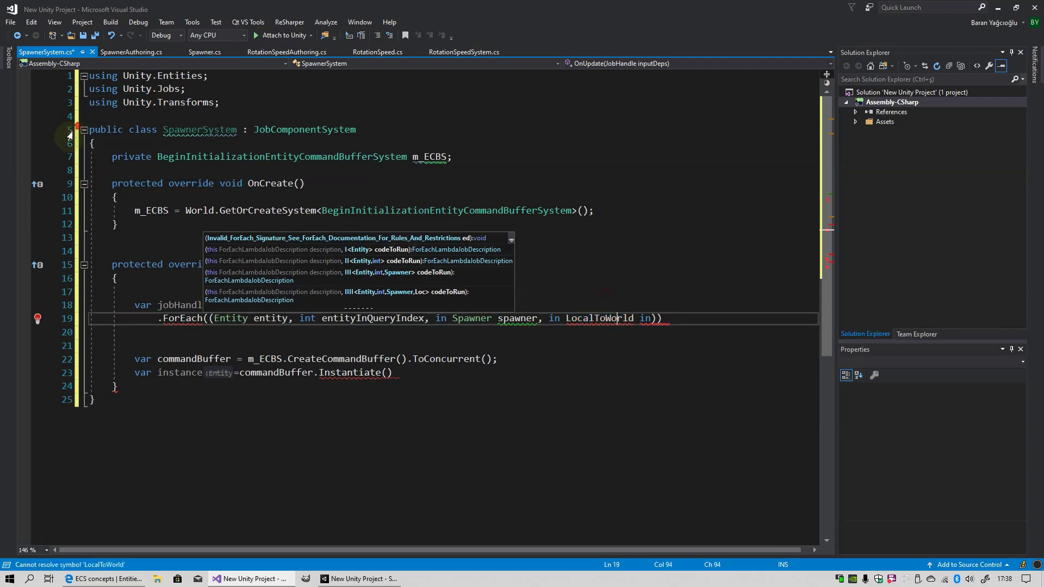
left_click(224, 95)
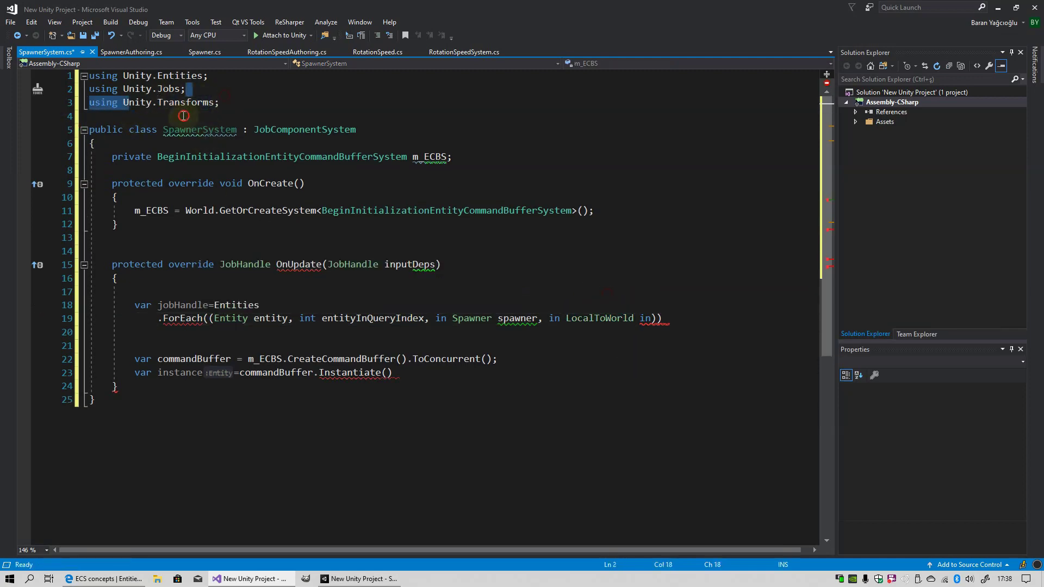
left_click(643, 320)
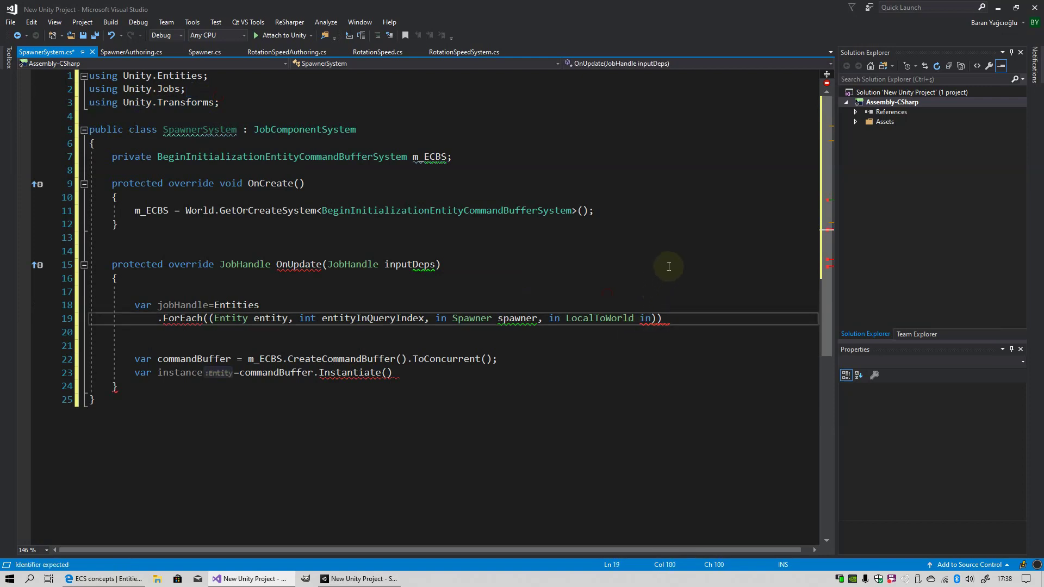
key("BackSpace")
key("BackSpace")
type("loc")
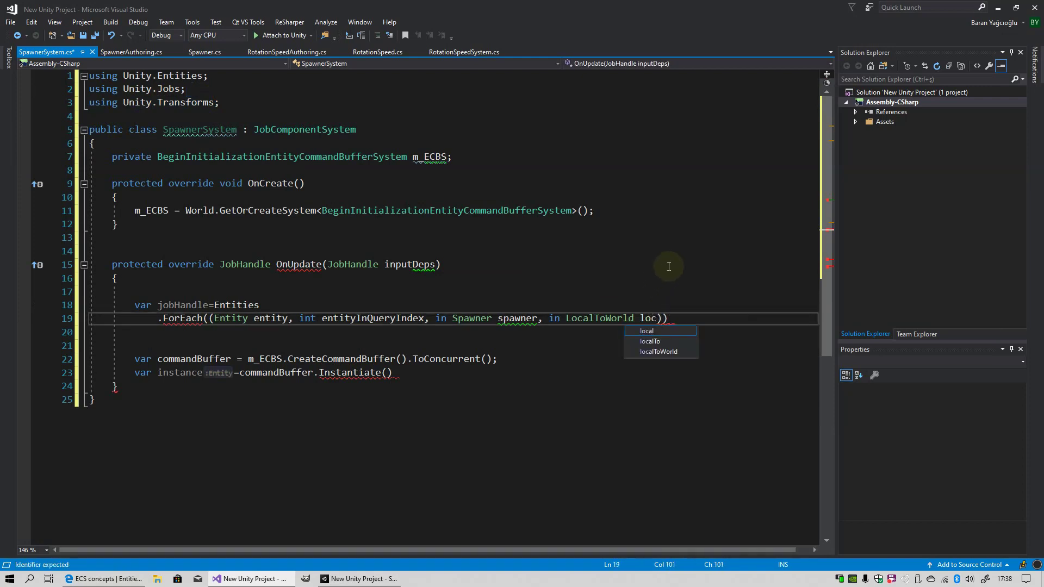
type("ation")
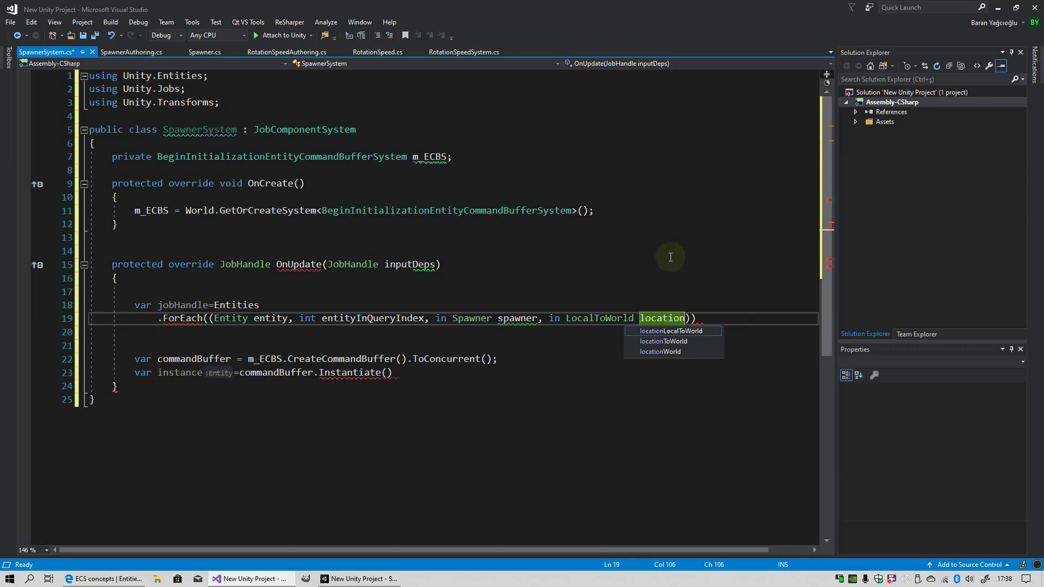
left_click(691, 318)
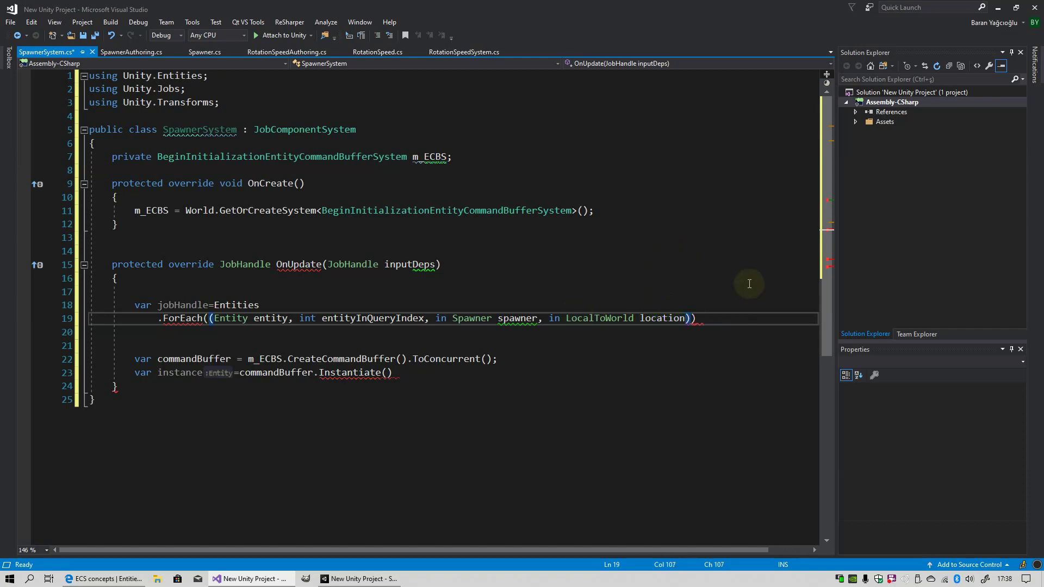
Step: Give the lambda an empty body block and begin a chained .Schedule(inp call
type("=>")
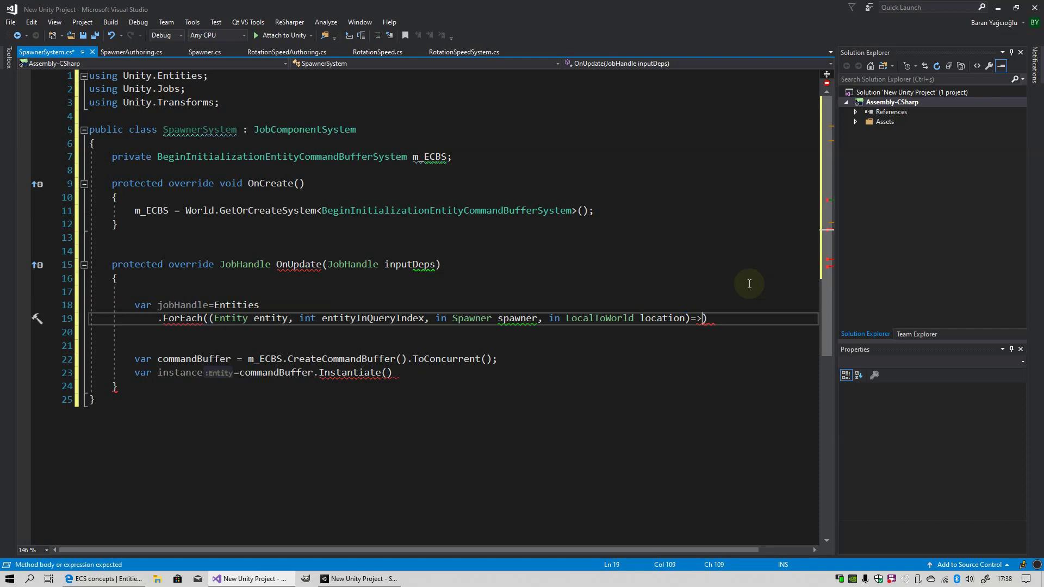
type("{")
key("Return")
key("Down")
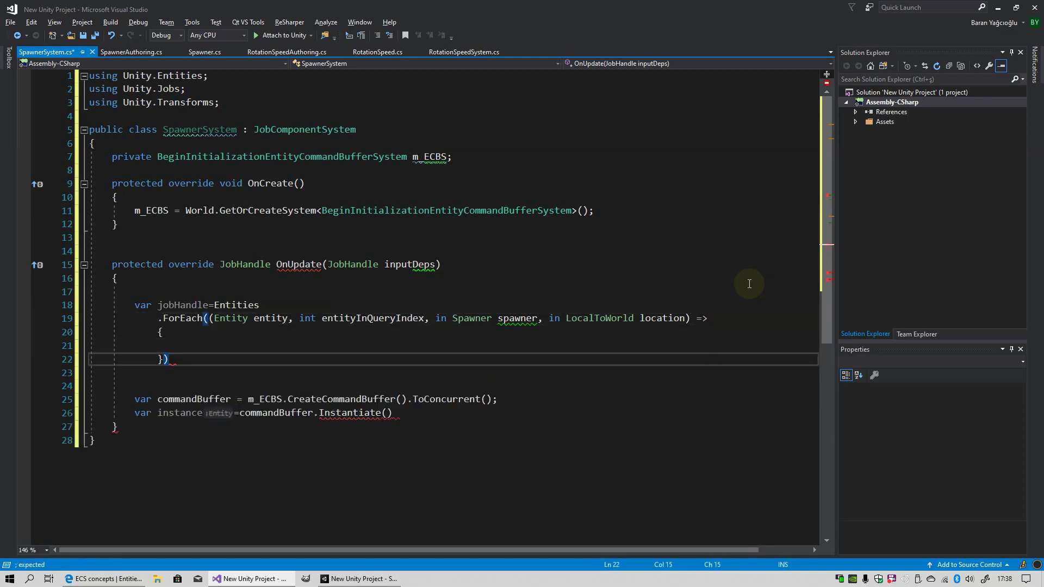
key("Return")
type(".Schedule(")
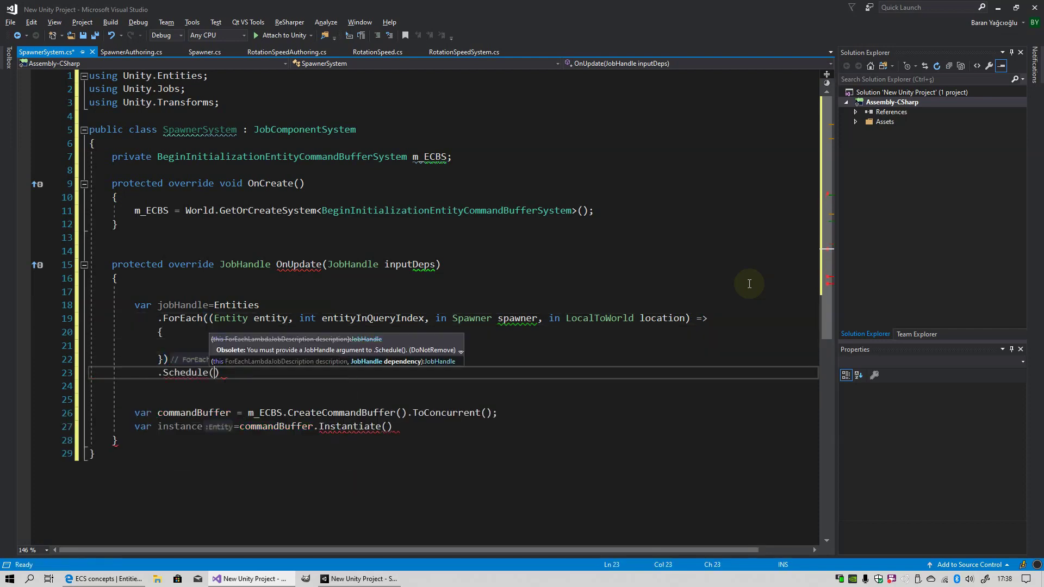
type("in ")
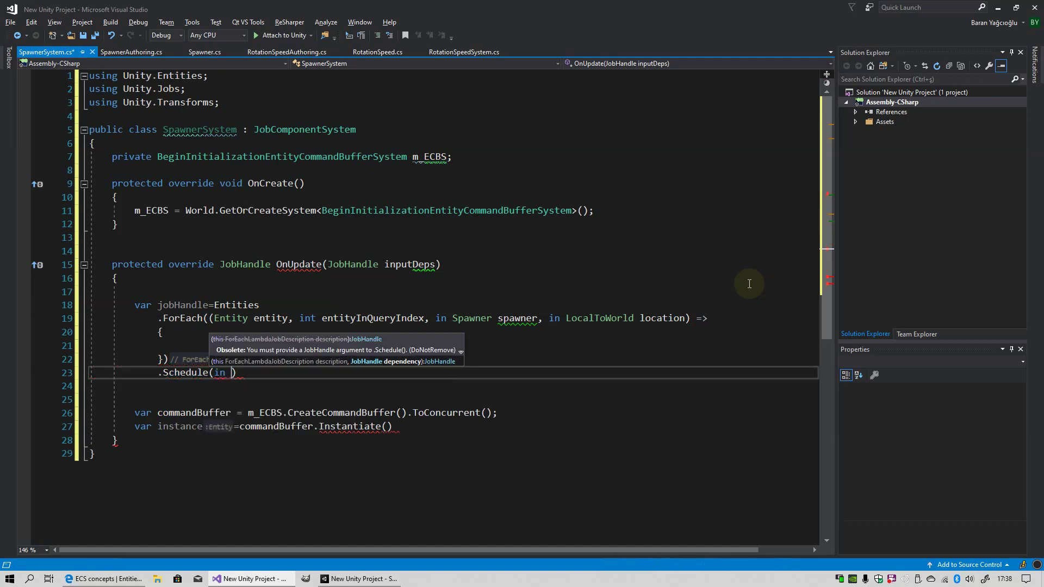
type("putDeps")
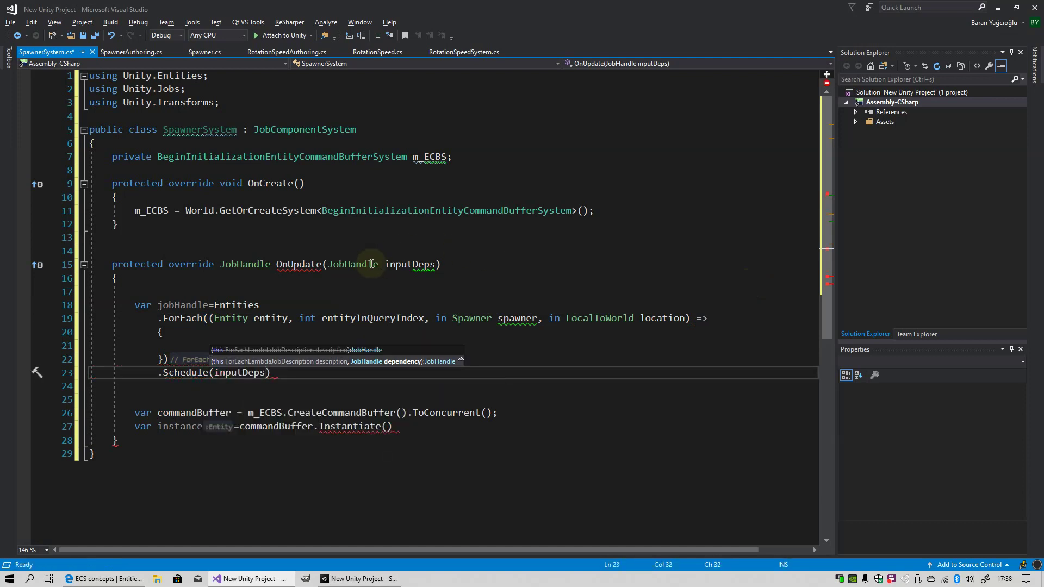
Step: Complete .Schedule(inputDeps); and end OnUpdate with 'return jobHandle;'
left_click_drag(384, 264, 442, 265)
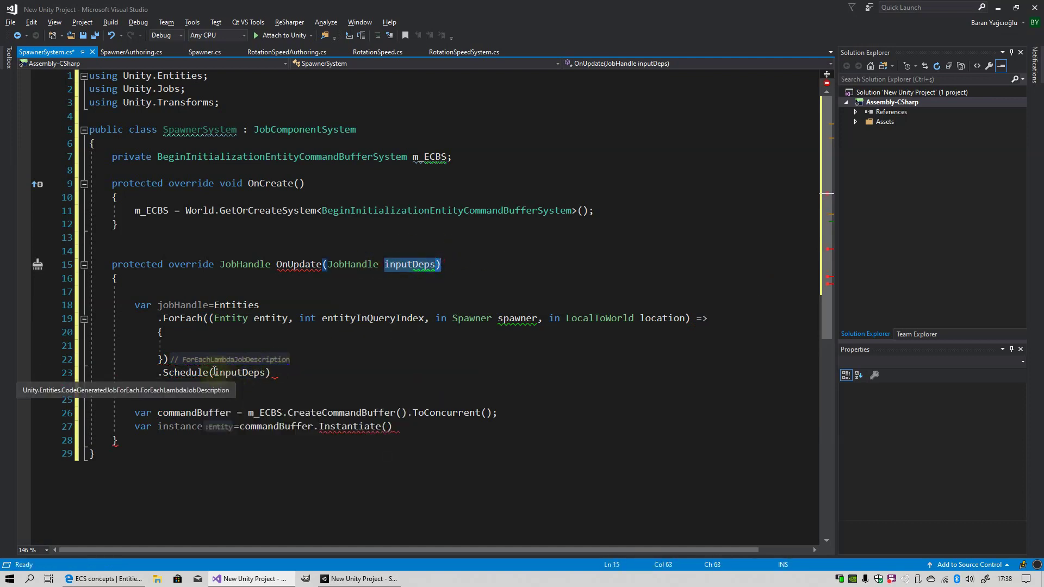
left_click_drag(214, 373, 265, 372)
left_click(272, 373)
type(";")
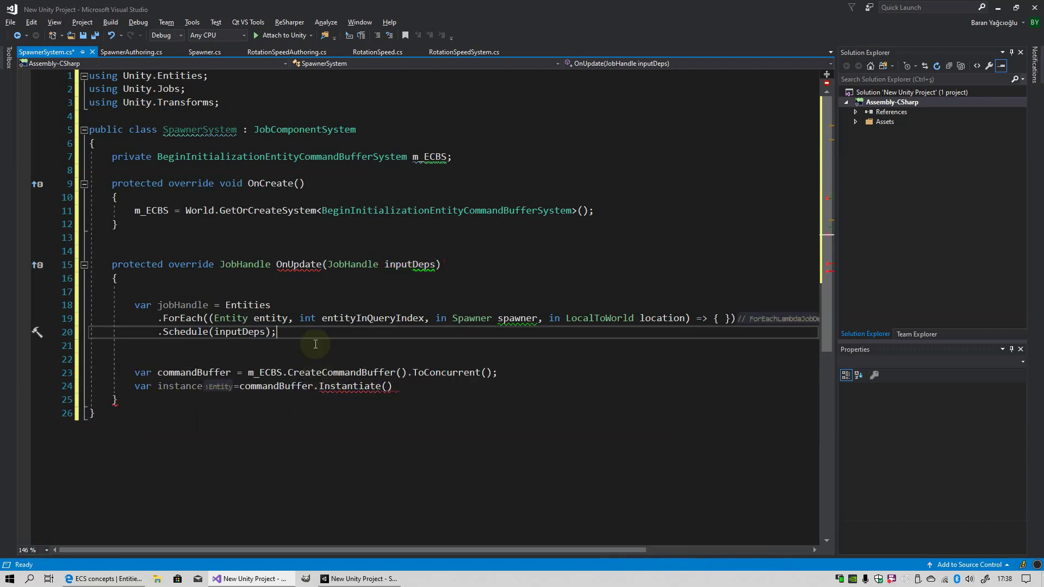
key("Return")
key("Return")
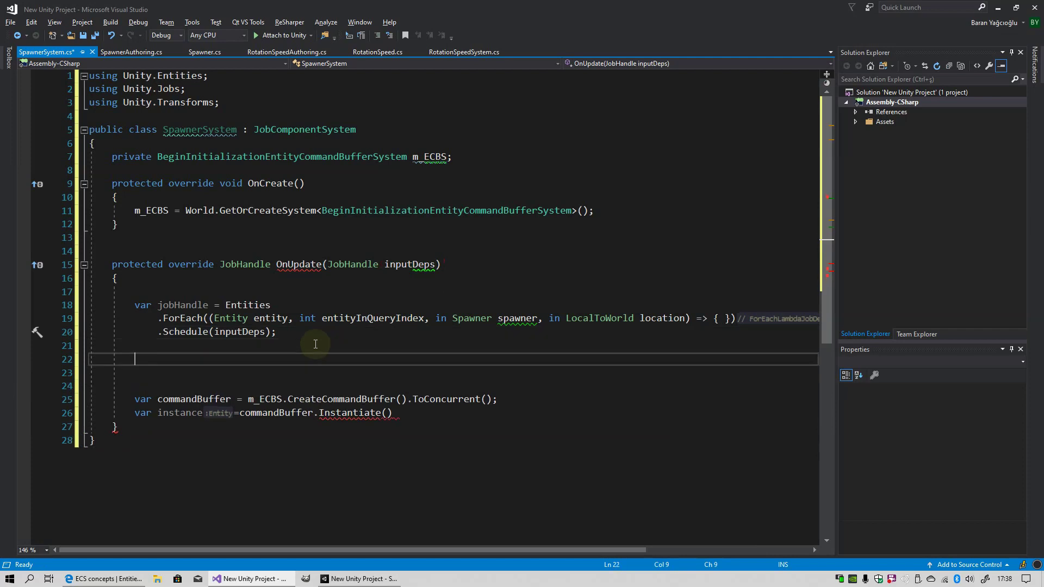
type("return jo")
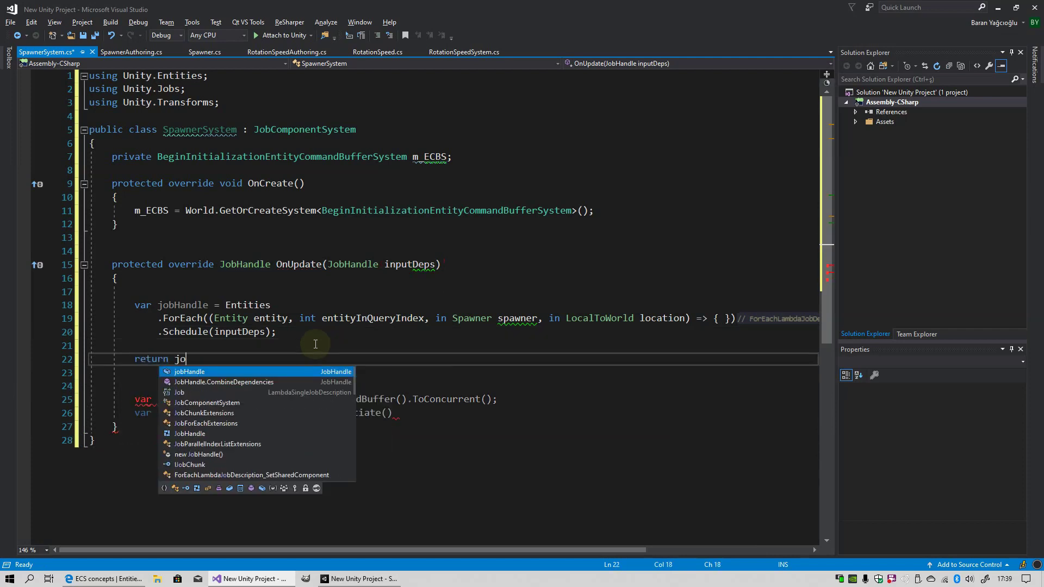
key("Tab")
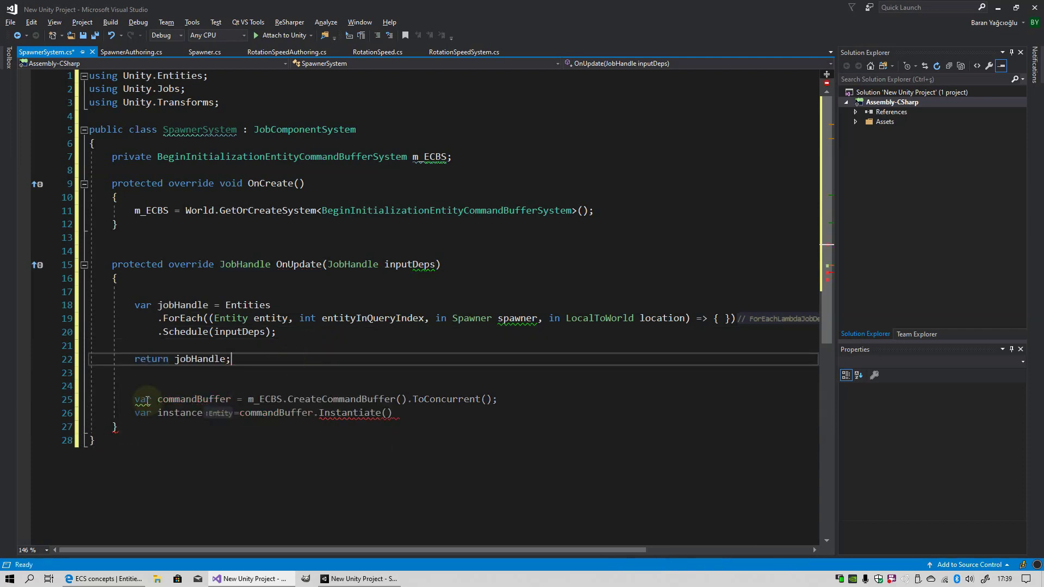
Step: Move the commandBuffer and instance lines below the Schedule call and expand the lambda braces
left_click_drag(134, 399, 423, 417)
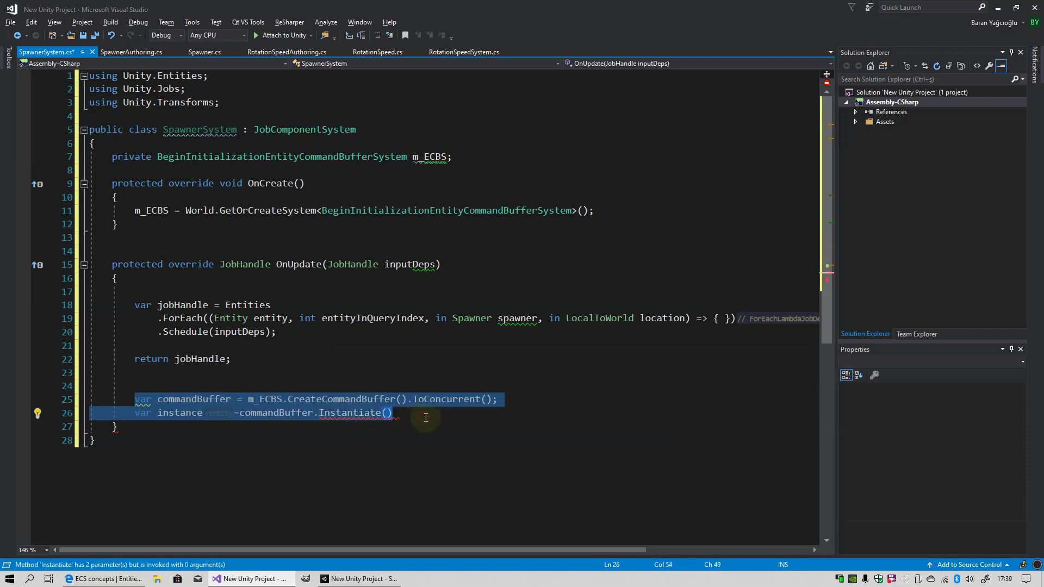
key("Delete")
left_click(361, 335)
key("Return")
key("Return")
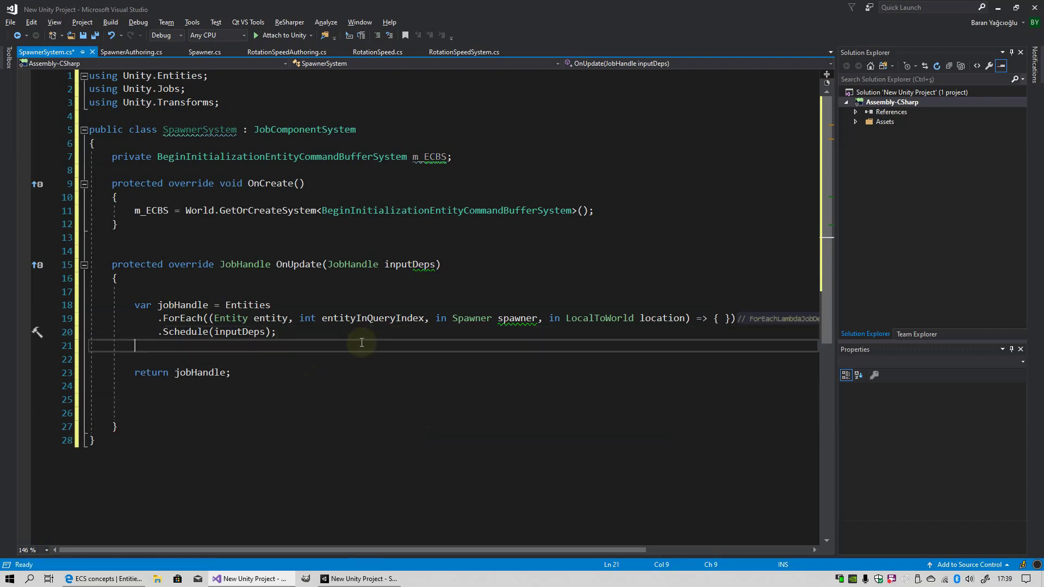
type("var commandBuffer = m_ECBS.CreateCommandBuffer().ToConcurrent();         var instance = commandBuffer.Instantiate()")
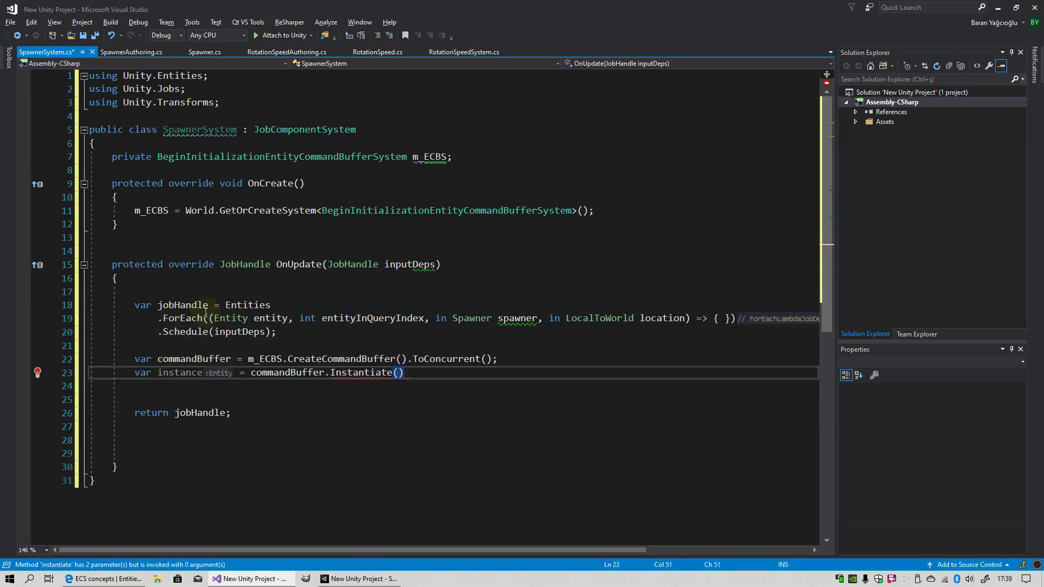
double_click(228, 305)
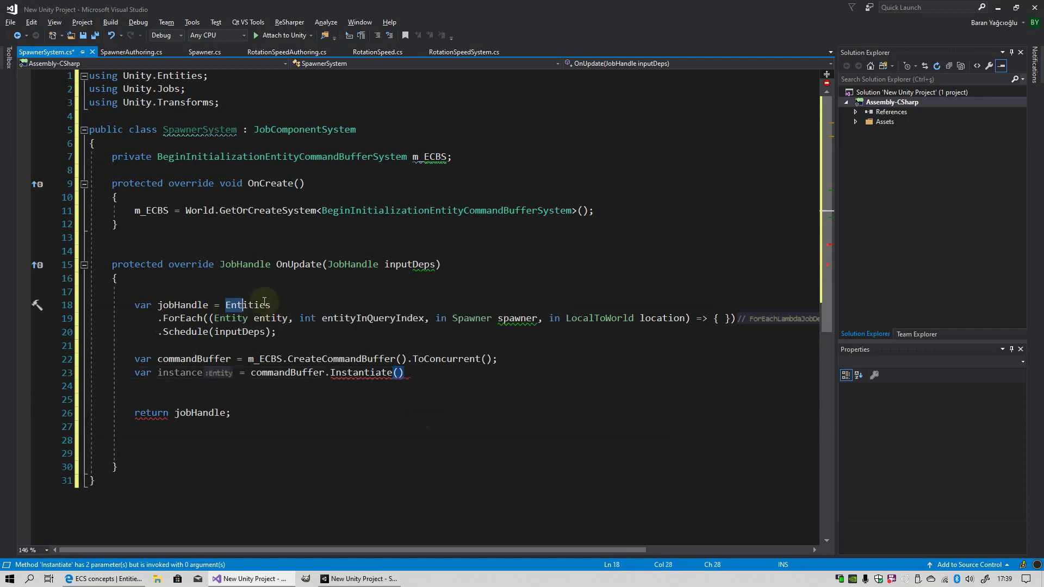
left_click(726, 318)
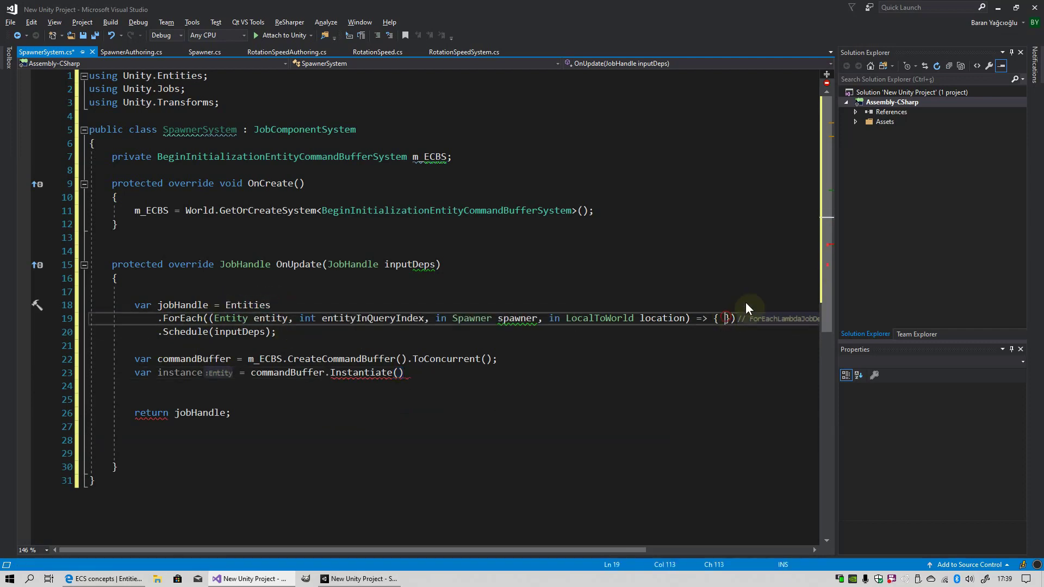
key("Return")
key("Return")
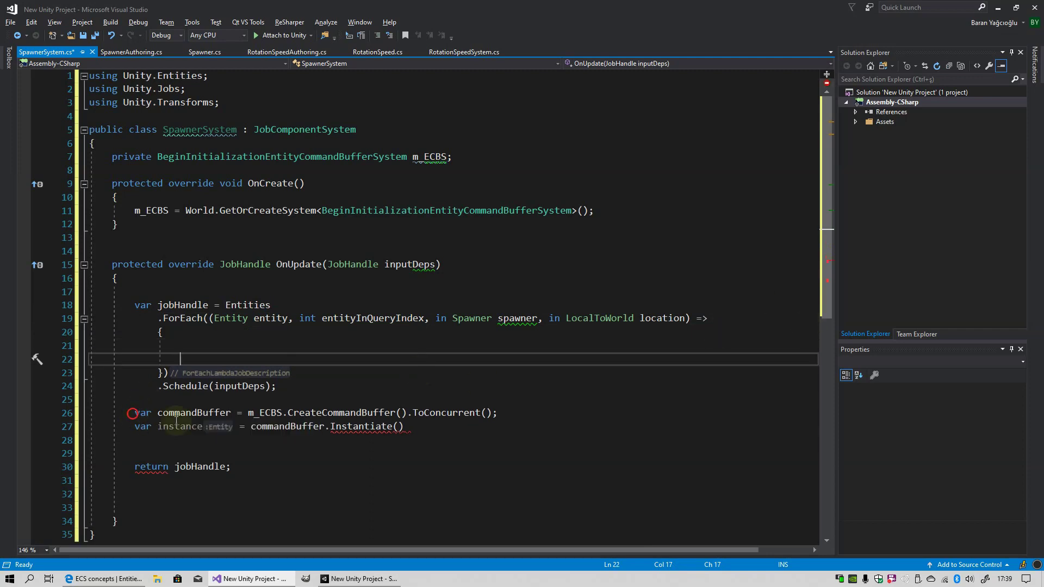
Step: Paste the commandBuffer and instance declarations inside the ForEach lambda body
left_click_drag(135, 412, 416, 423)
key("ctrl+x")
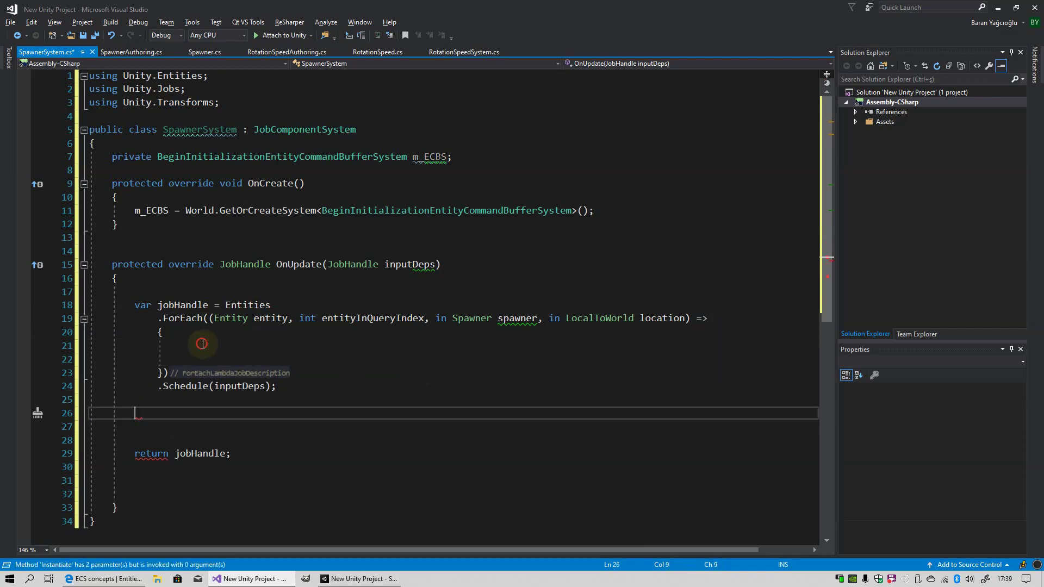
left_click(238, 346)
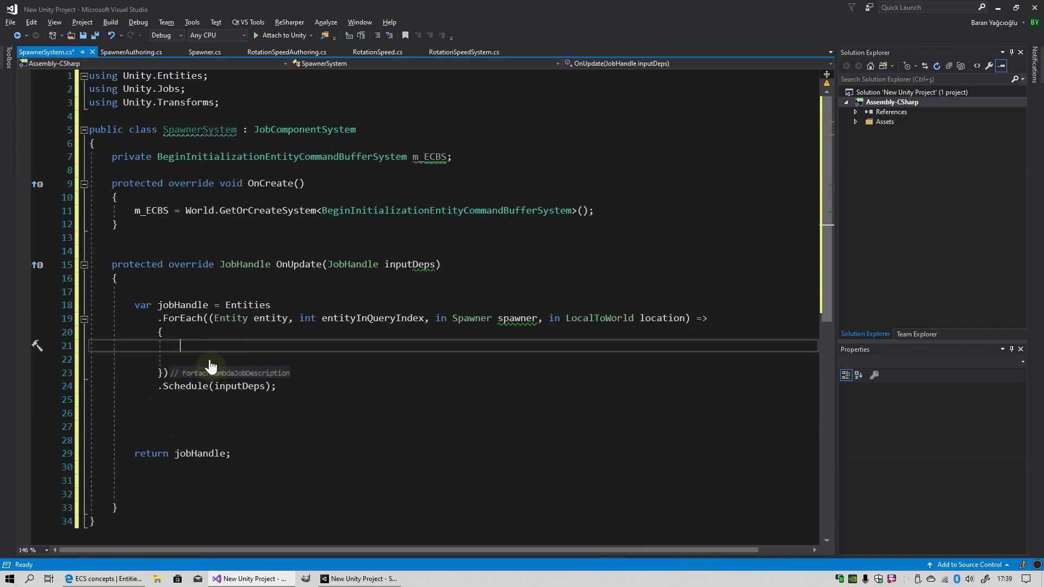
key("ctrl+v")
left_click_drag(236, 305, 261, 305)
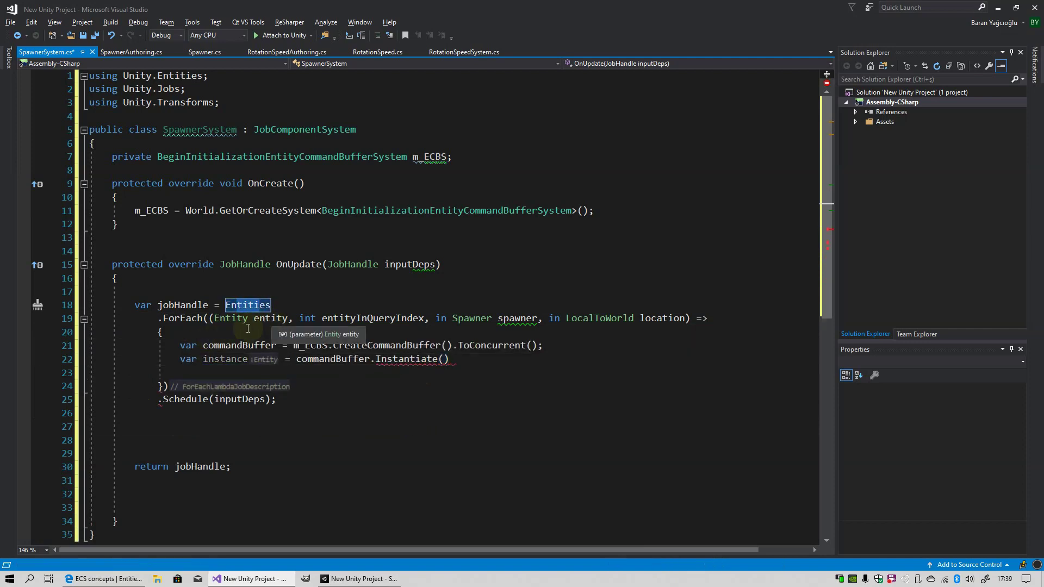
left_click_drag(158, 331, 159, 413)
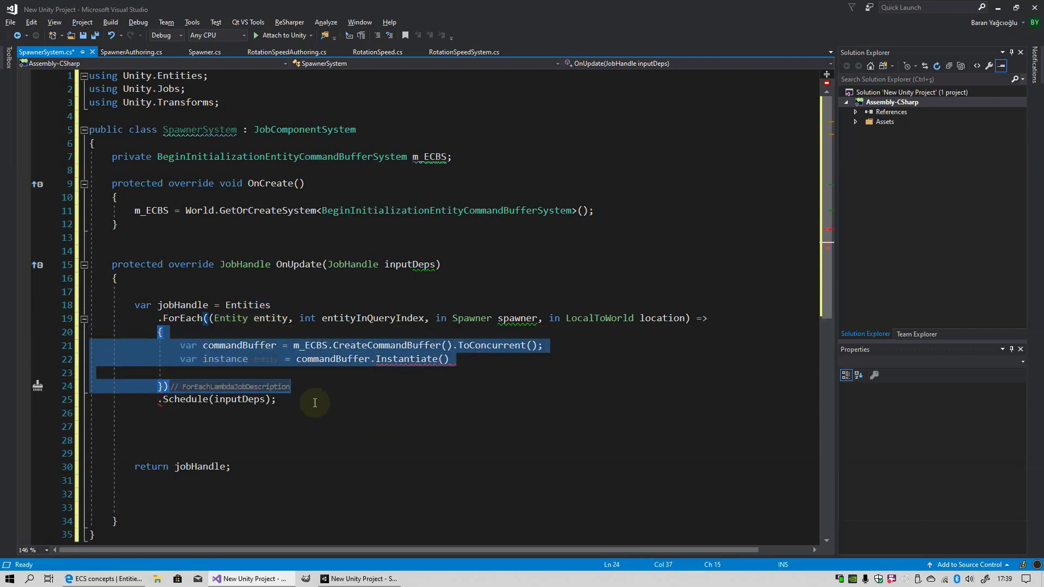
left_click(302, 384)
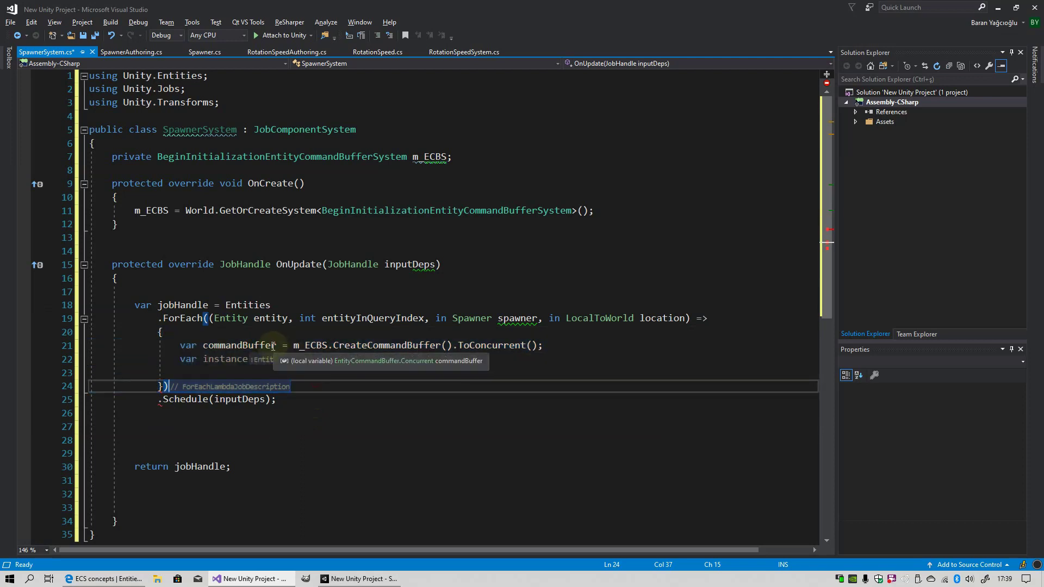
Step: Move the commandBuffer declaration out of the lambda to the top of OnUpdate
left_click(273, 346)
key("ctrl+x")
left_click(189, 283)
key("Return")
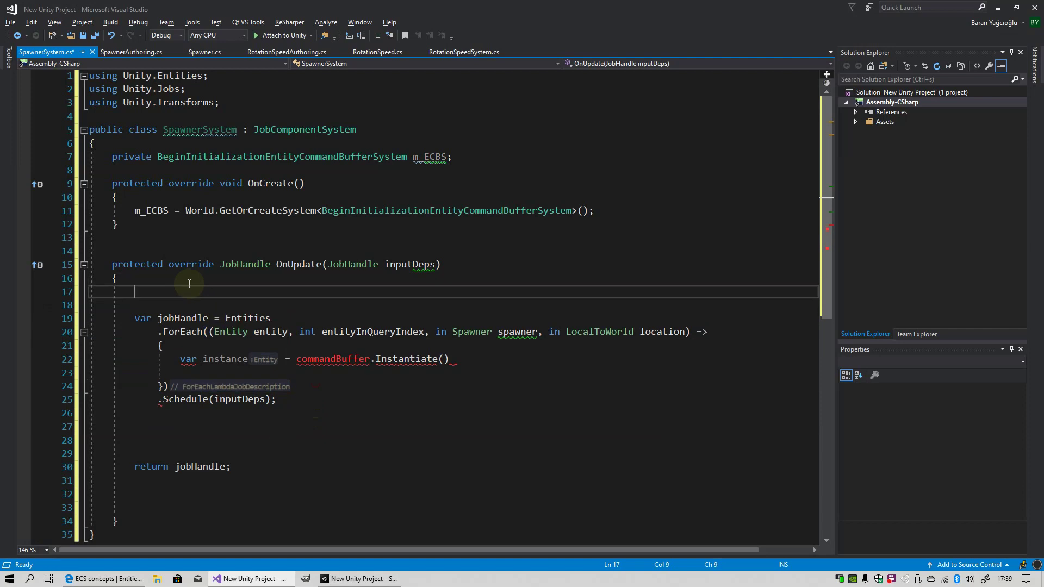
key("ctrl+v")
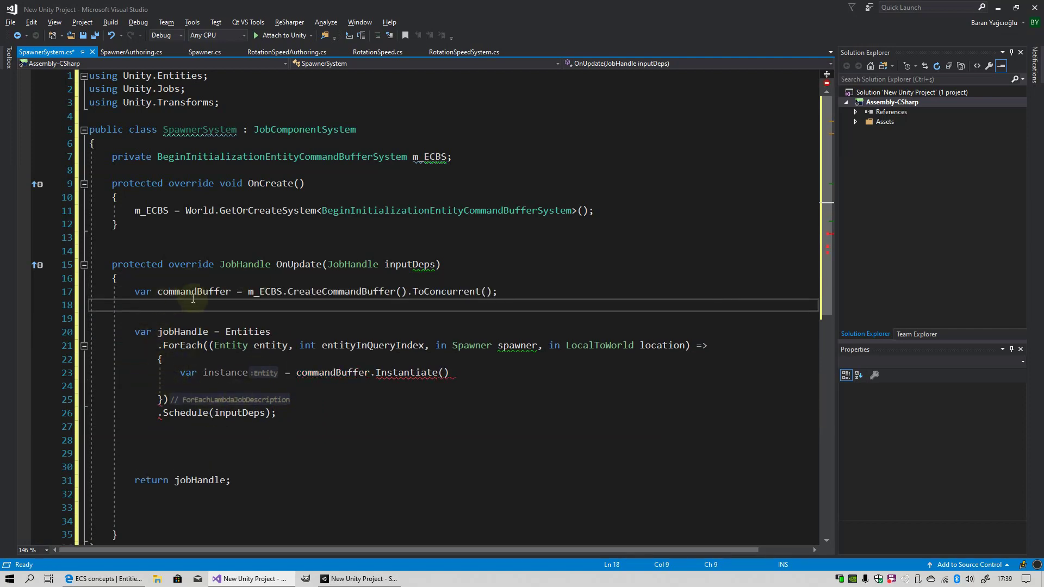
Step: Pass entityInQueryIndex as the first argument to commandBuffer.Instantiate
left_click(475, 373)
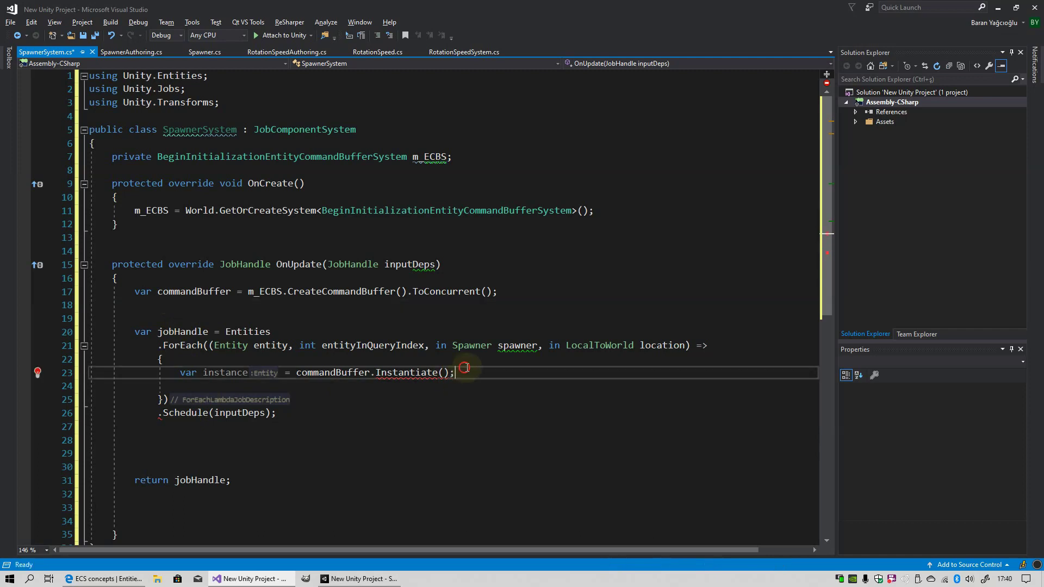
type(";")
key("BackSpace")
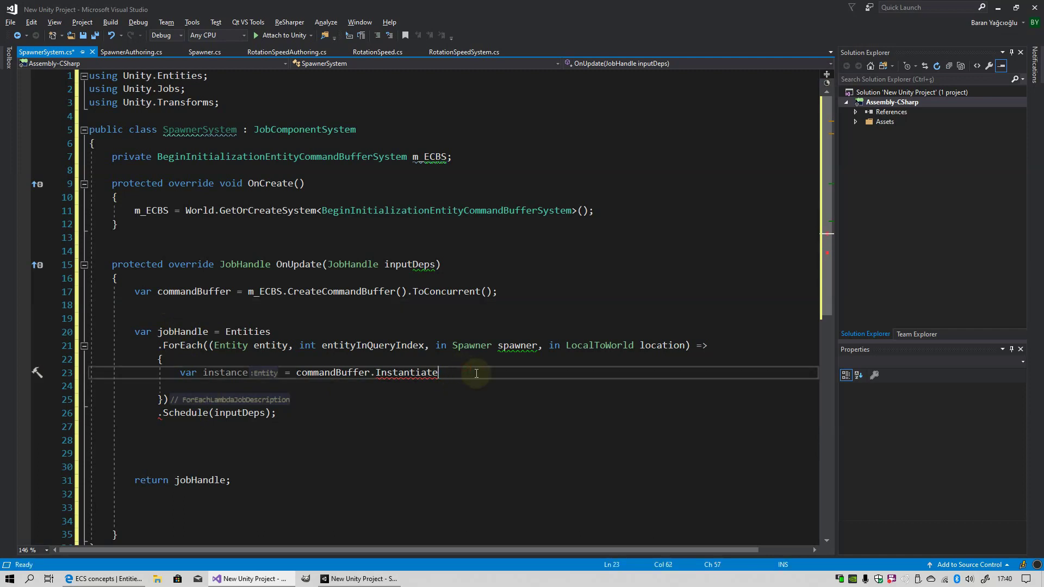
type("(")
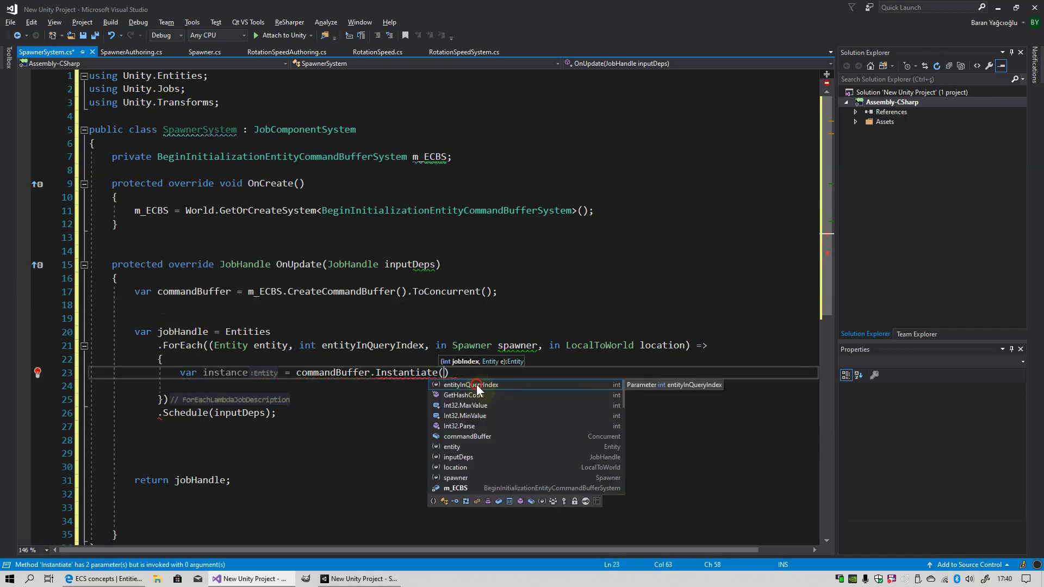
double_click(477, 384)
left_click_drag(322, 345, 416, 344)
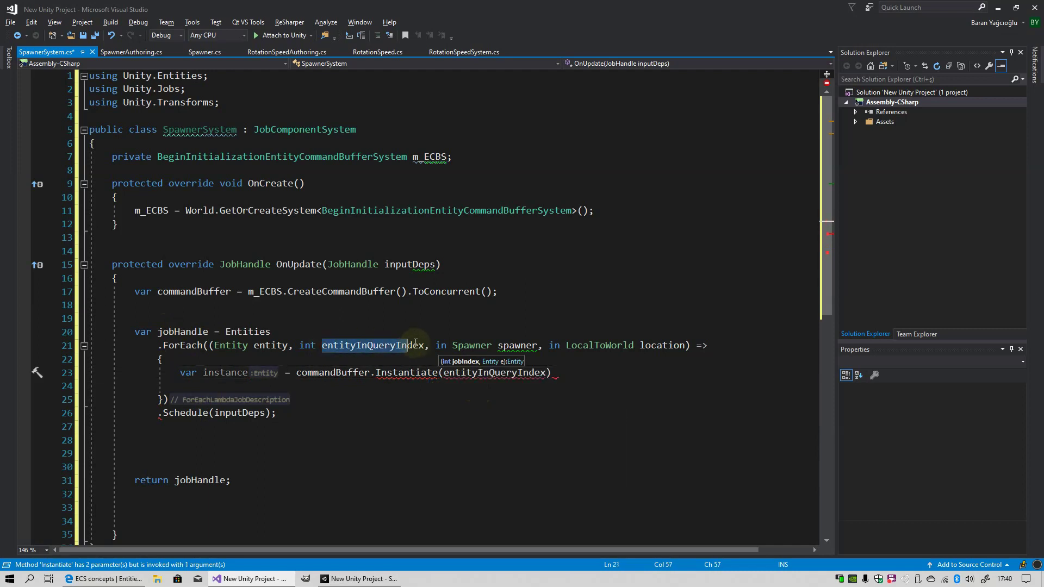
left_click(354, 361)
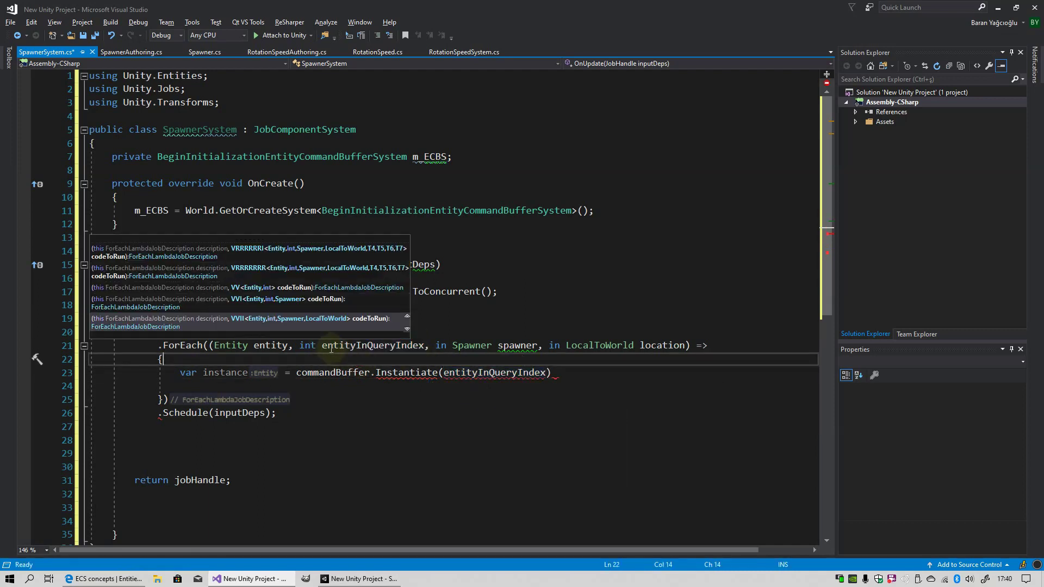
left_click_drag(322, 346, 424, 346)
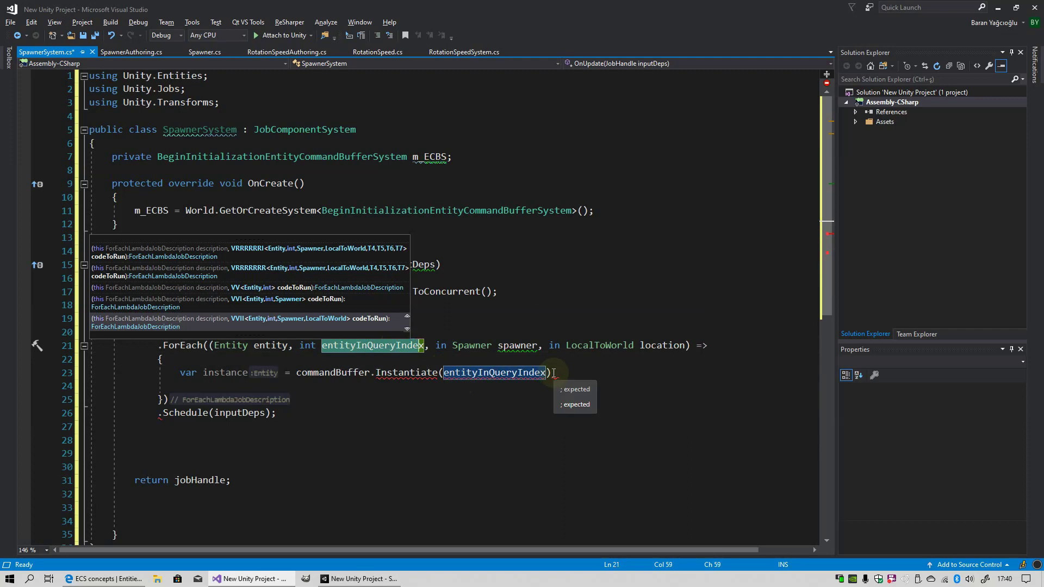
left_click(547, 373)
Step: Add spawner.entityPrefab as the second Instantiate argument and begin a new commandBuffer line
type(", ")
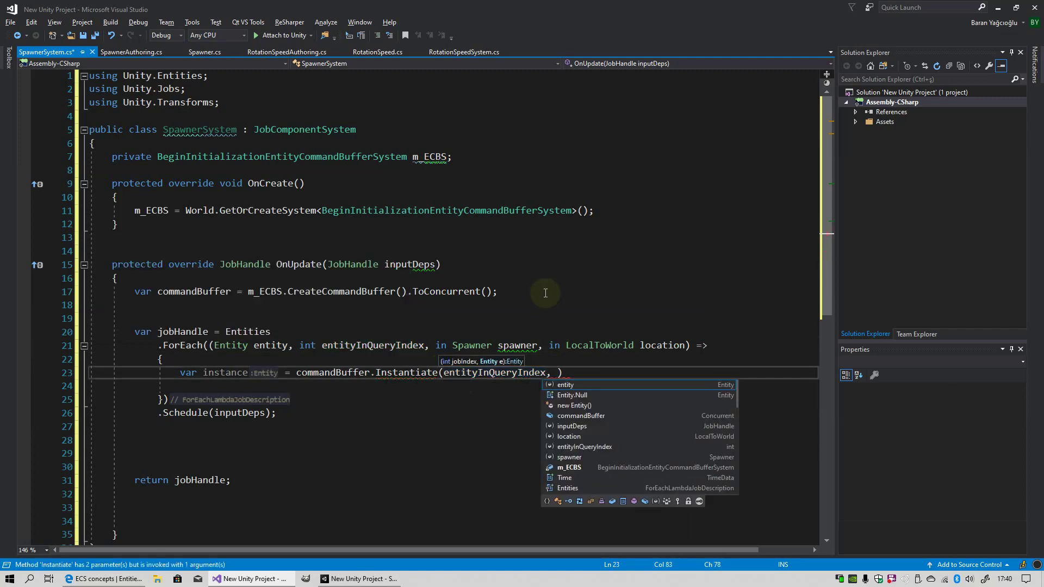
type("spawner.")
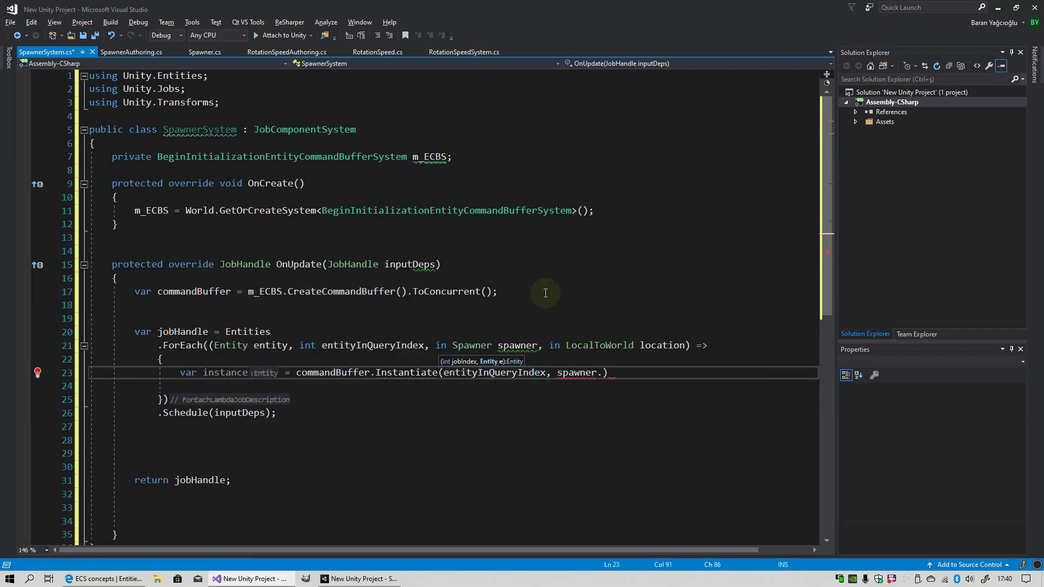
type("en")
key("Tab")
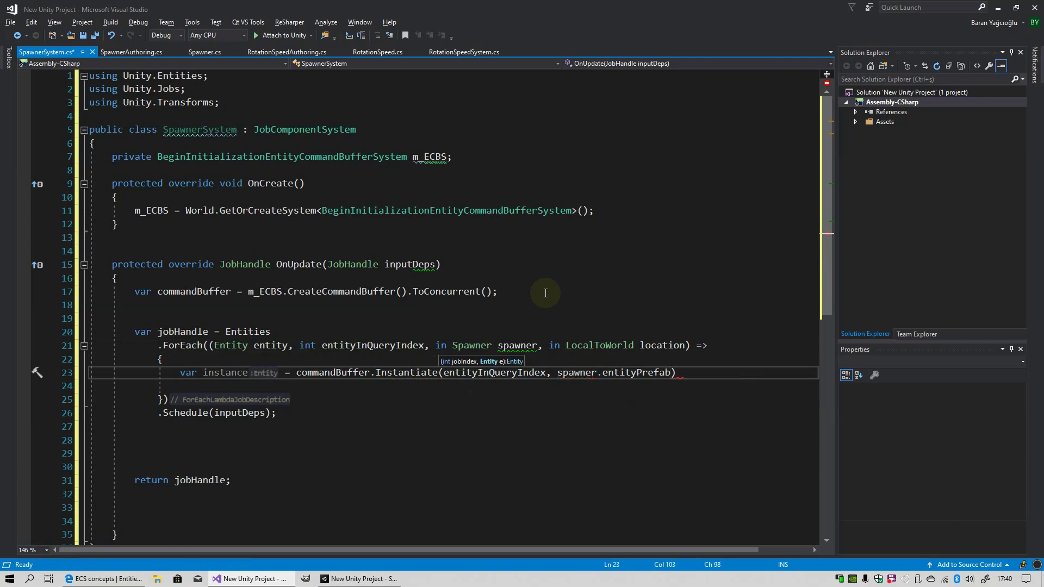
type(";")
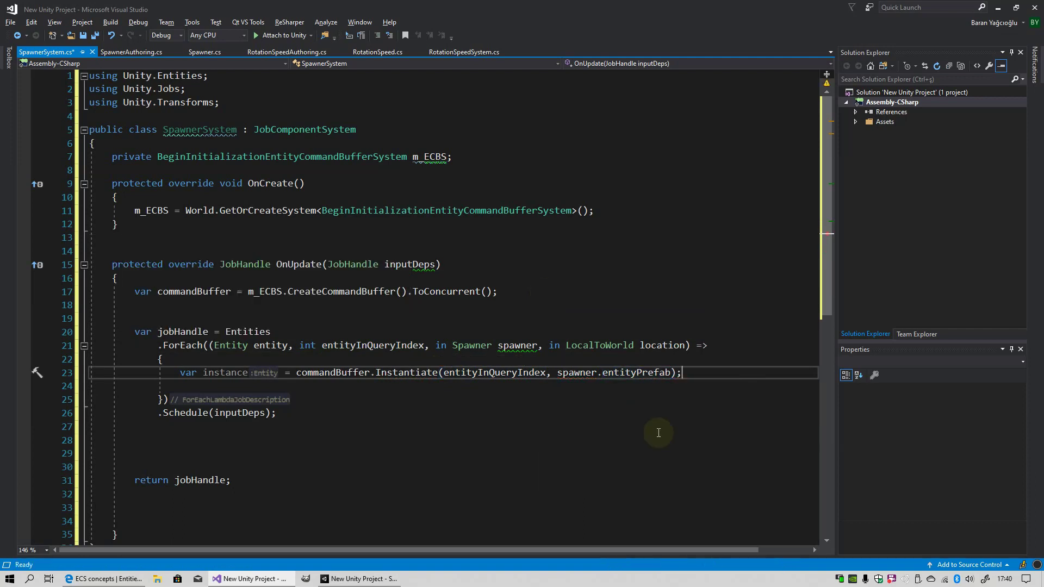
key("Return")
type("commandBuffer.")
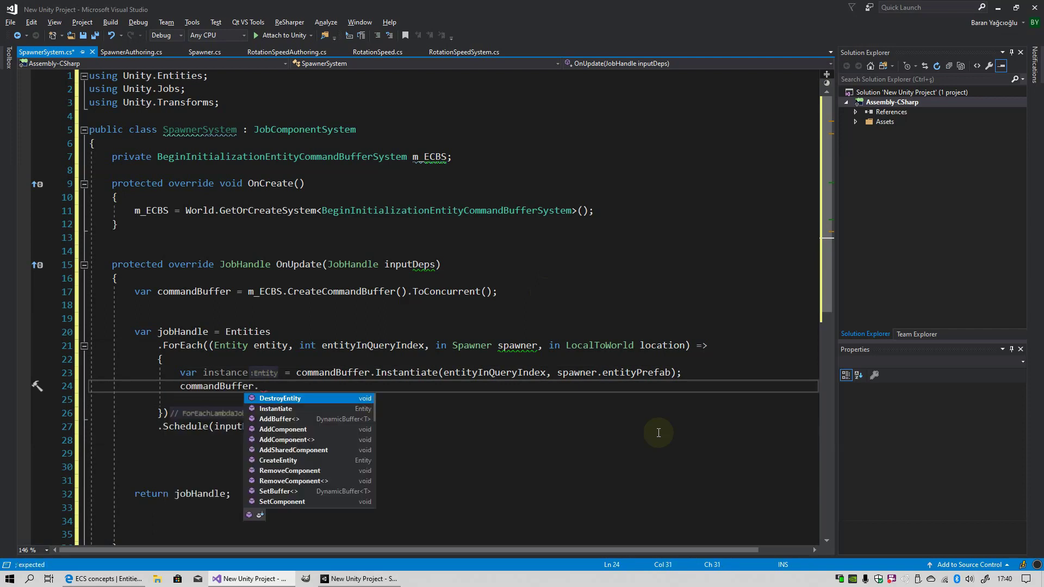
type("se")
Step: Insert a commandBuffer.SetComponent call after the instantiate line
key("Down")
key("Return")
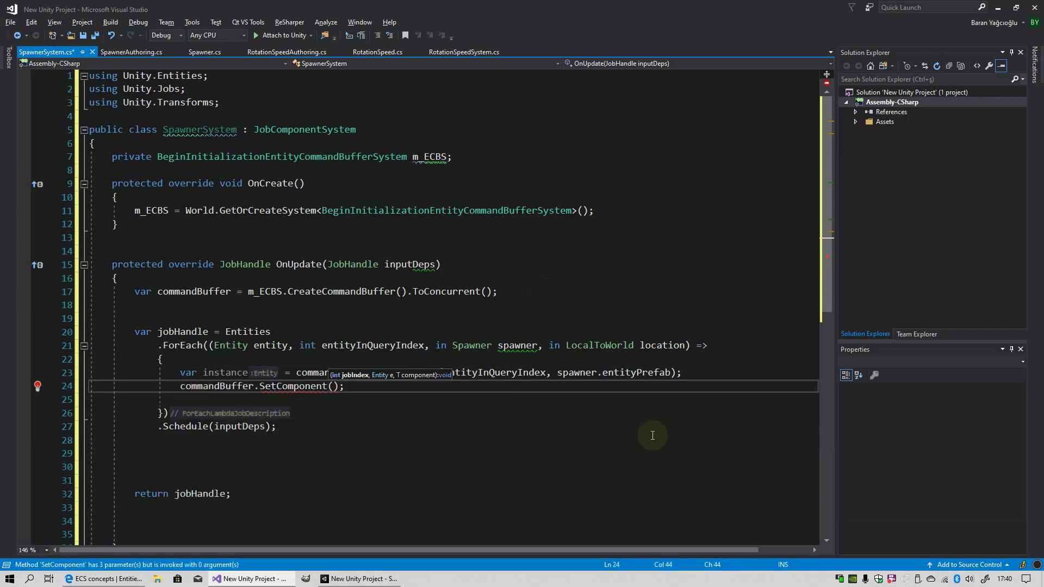
left_click(292, 372)
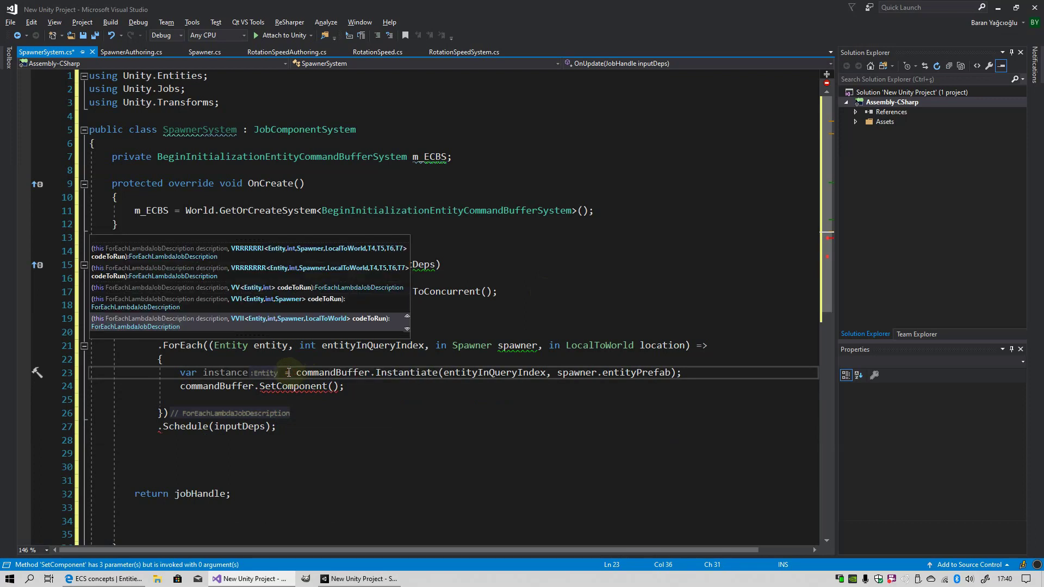
left_click(332, 386)
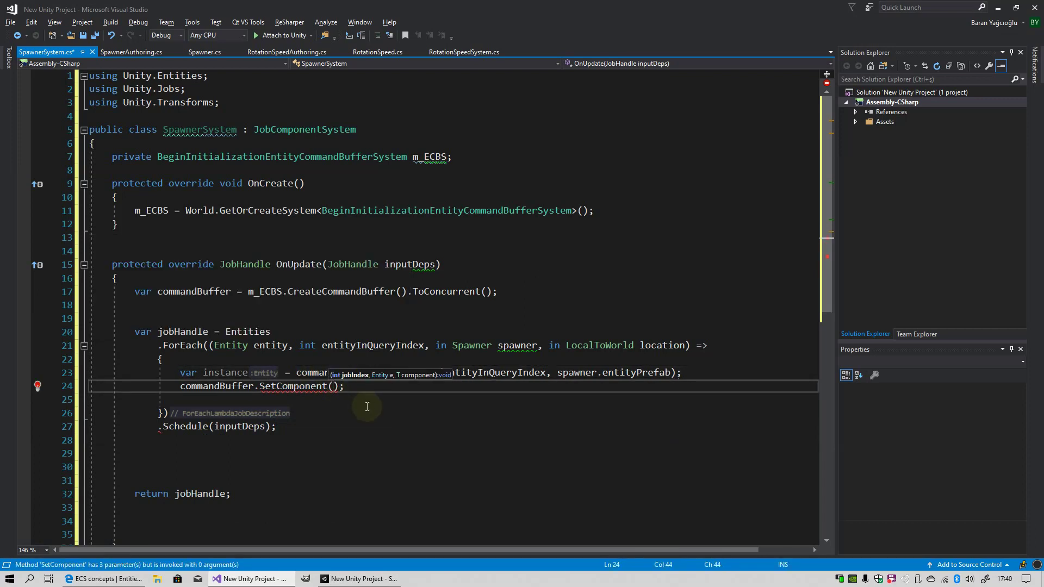
Step: Pass new Translation{Value = position} into SetComponent and start a new line above it
type("new Y")
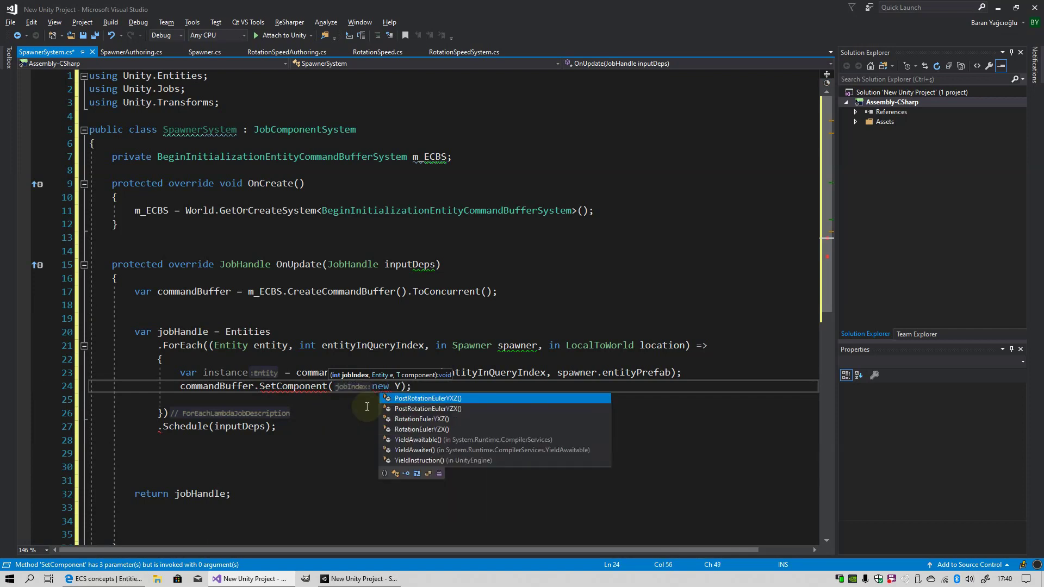
type("Trans")
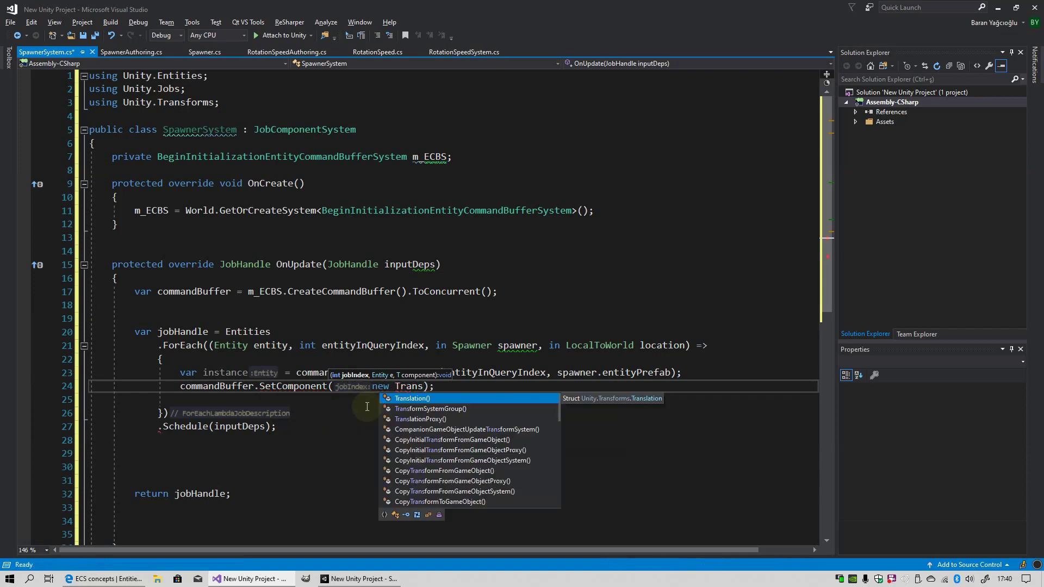
key("Return")
type(",")
key("BackSpace")
key("BackSpace")
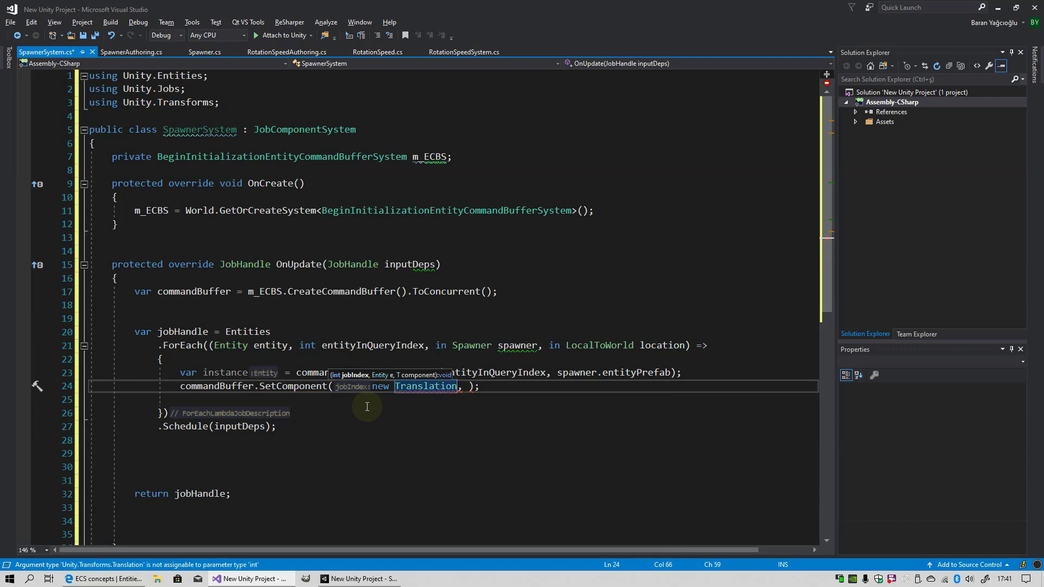
type("{")
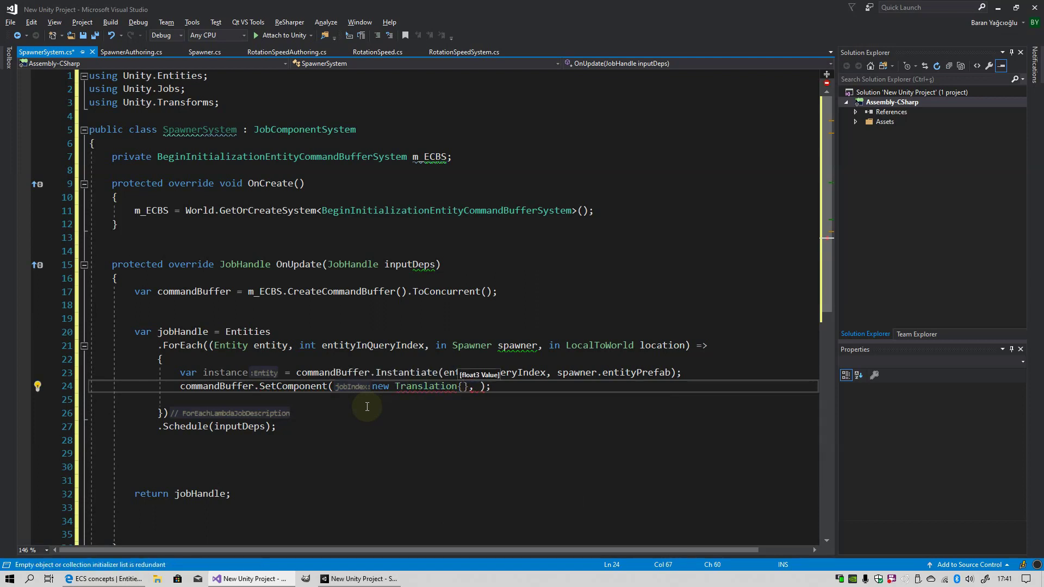
type("Value = ")
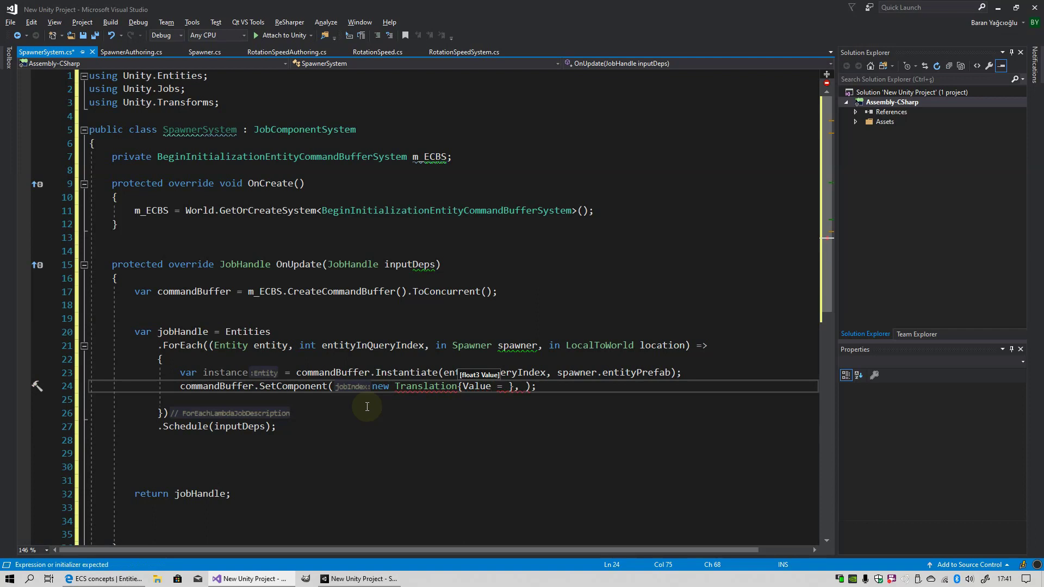
type("pos")
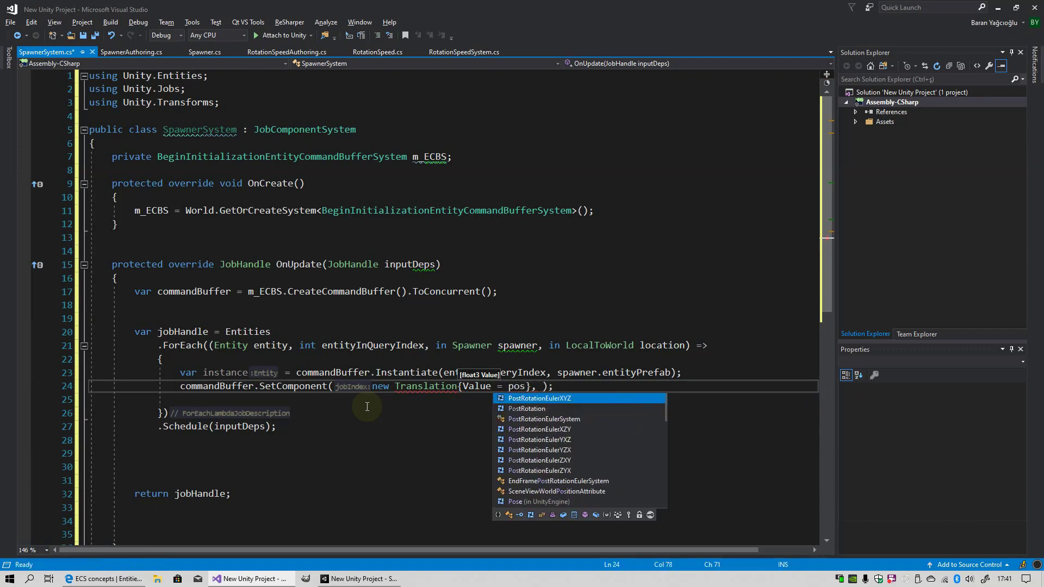
type("ition")
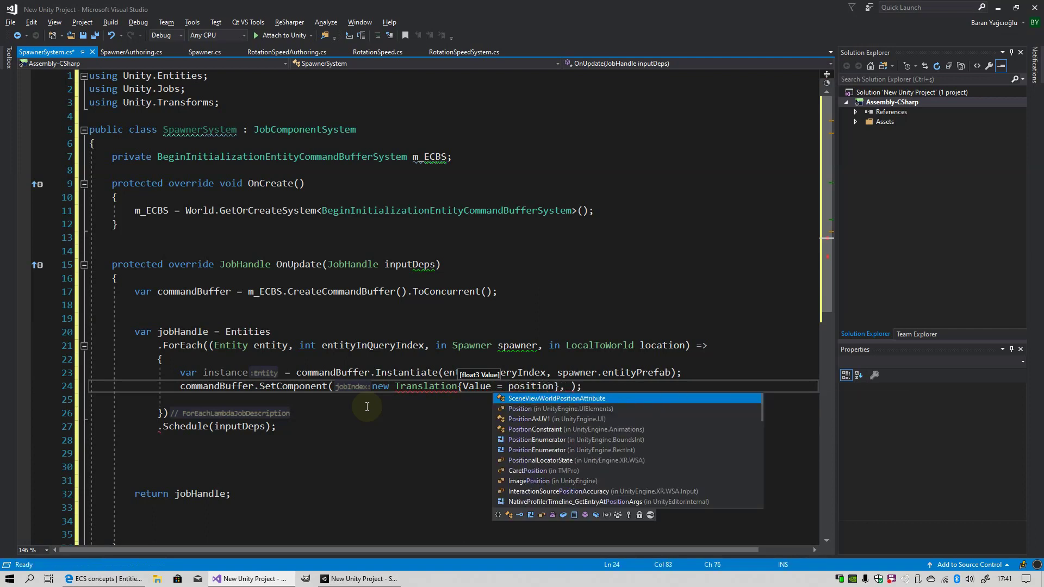
key("Escape")
key("BackSpace")
key("ctrl+Return")
type("v")
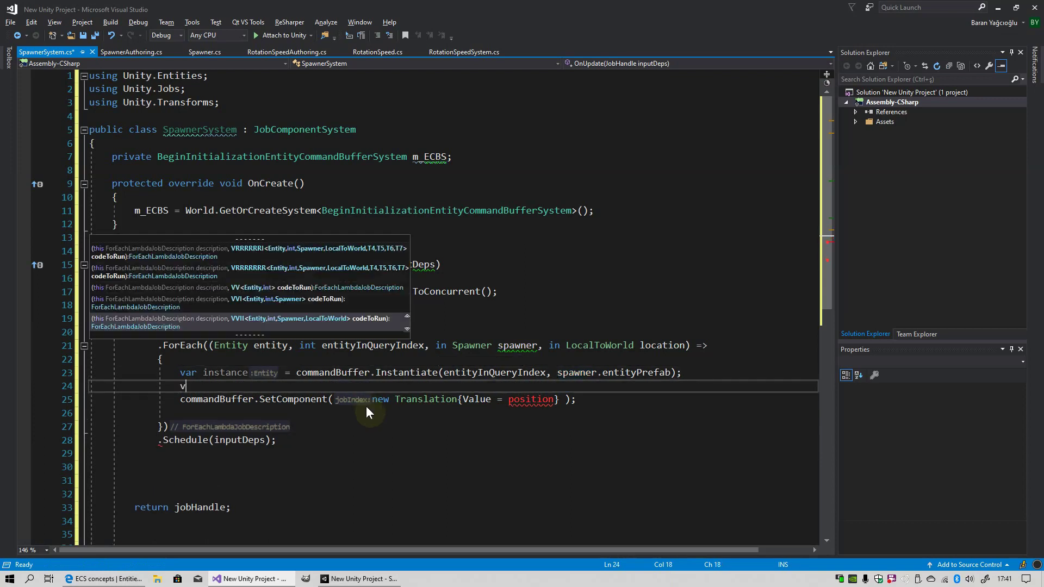
Step: Declare var position = math.transform(location.Value, new float3());
type("ar position=ma")
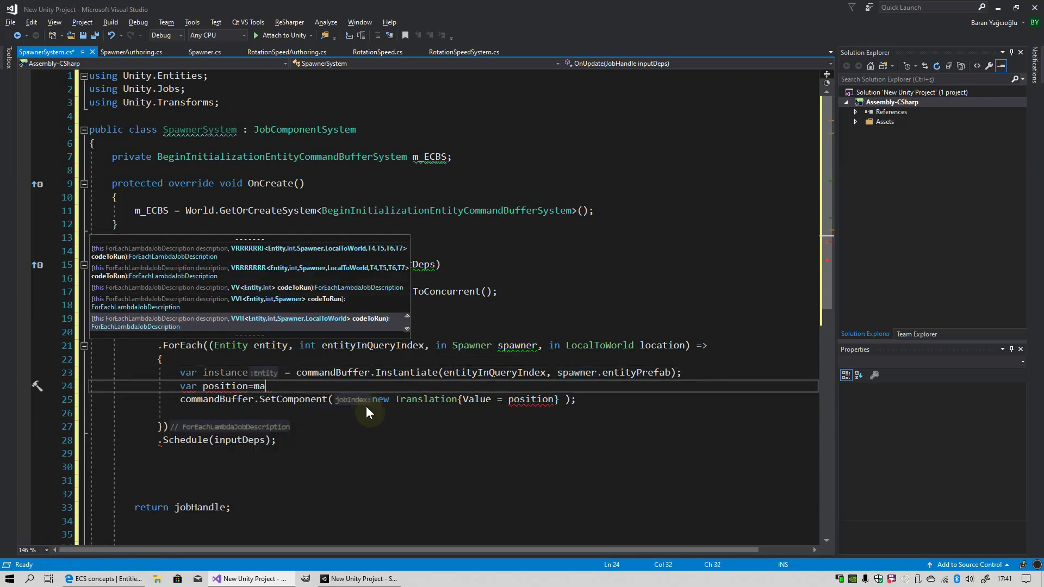
type("th.transform(")
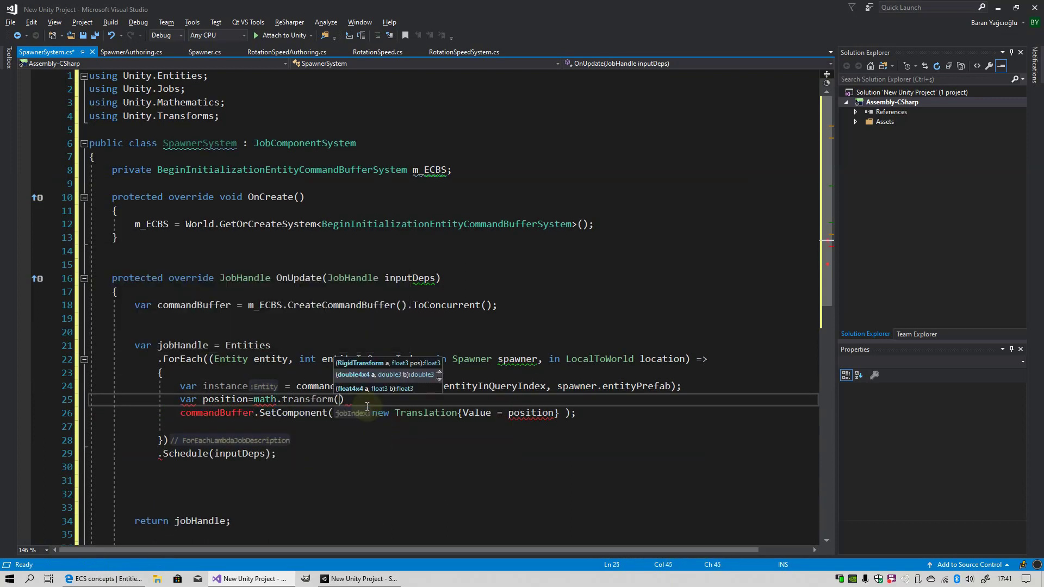
type("location.")
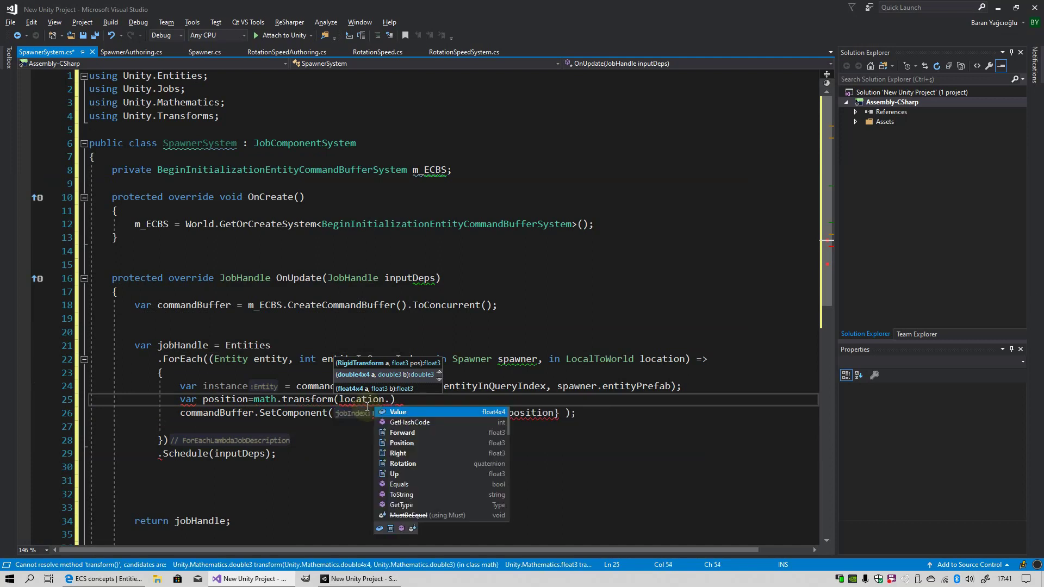
key("Tab")
type(", ne")
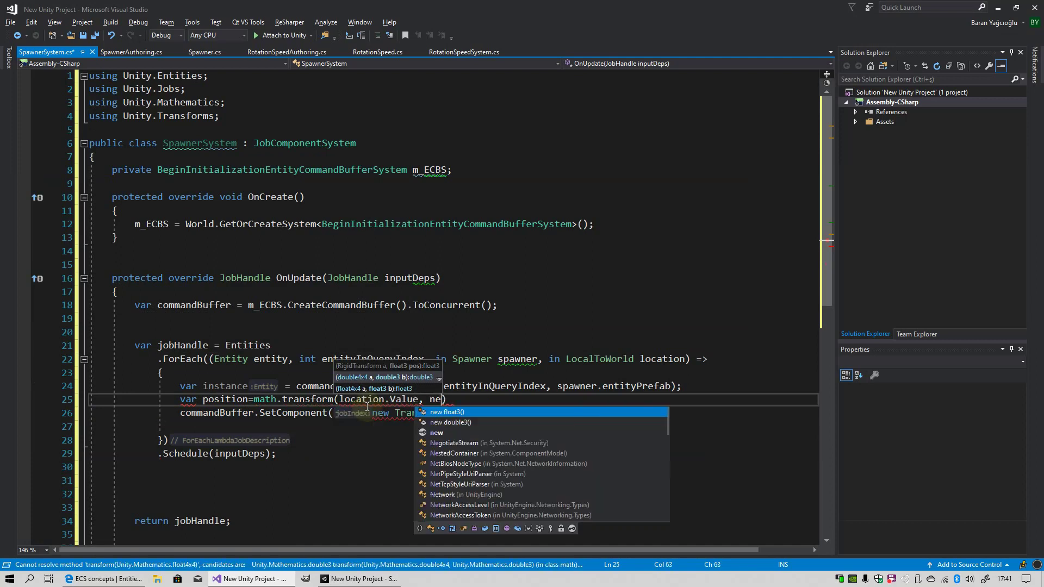
key("Tab")
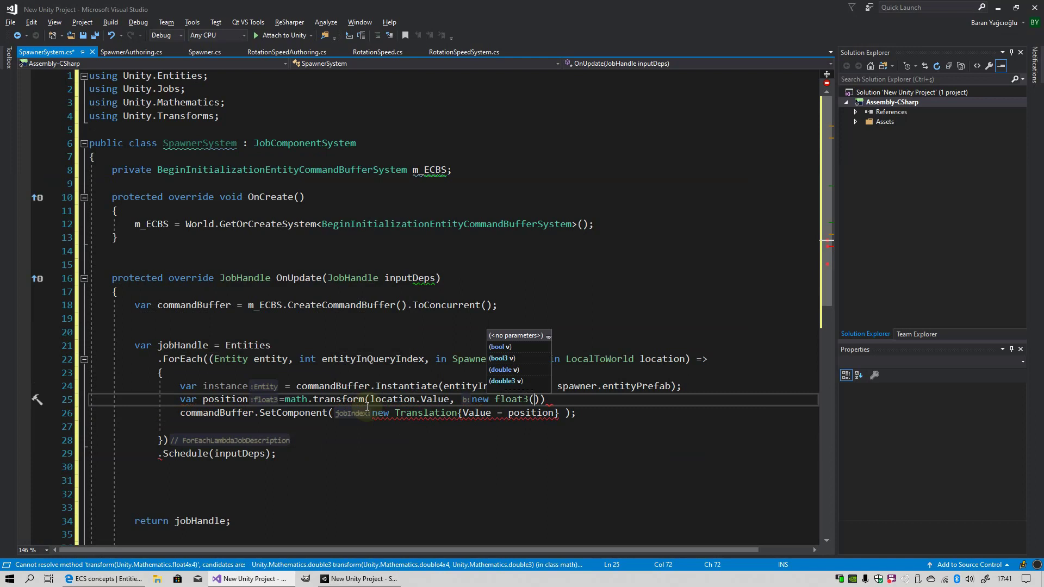
type("));")
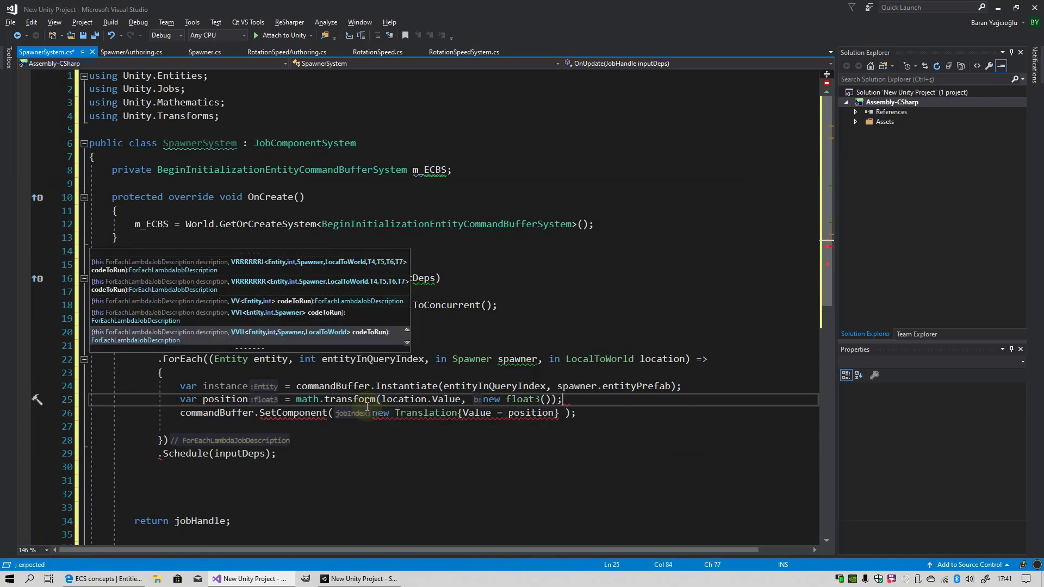
Step: Try an instance argument after the Translation, check SetComponent's signature, then remove it
left_click(554, 413)
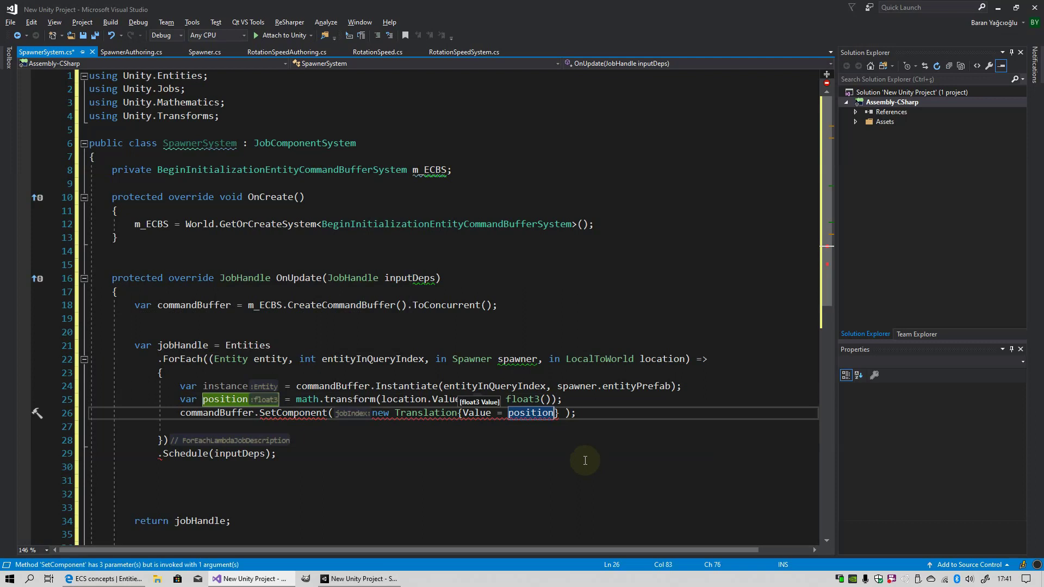
key("Right")
type(",")
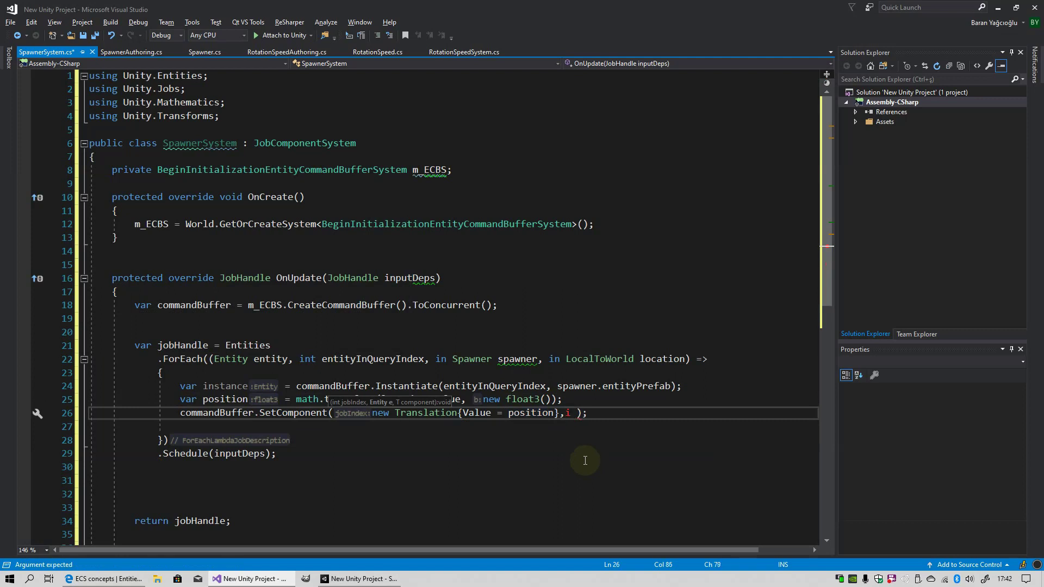
key("Tab")
type(",")
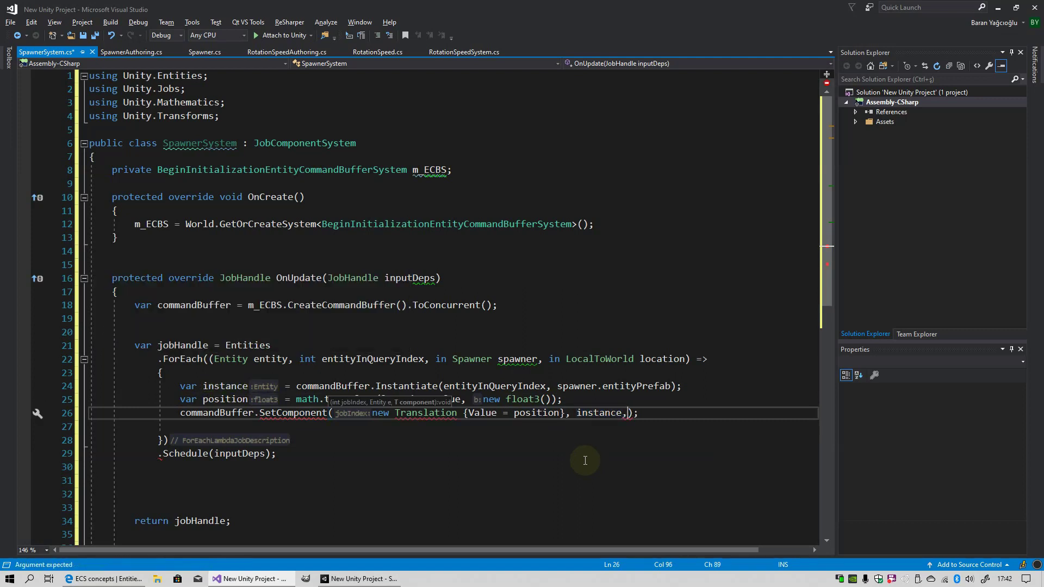
key("BackSpace")
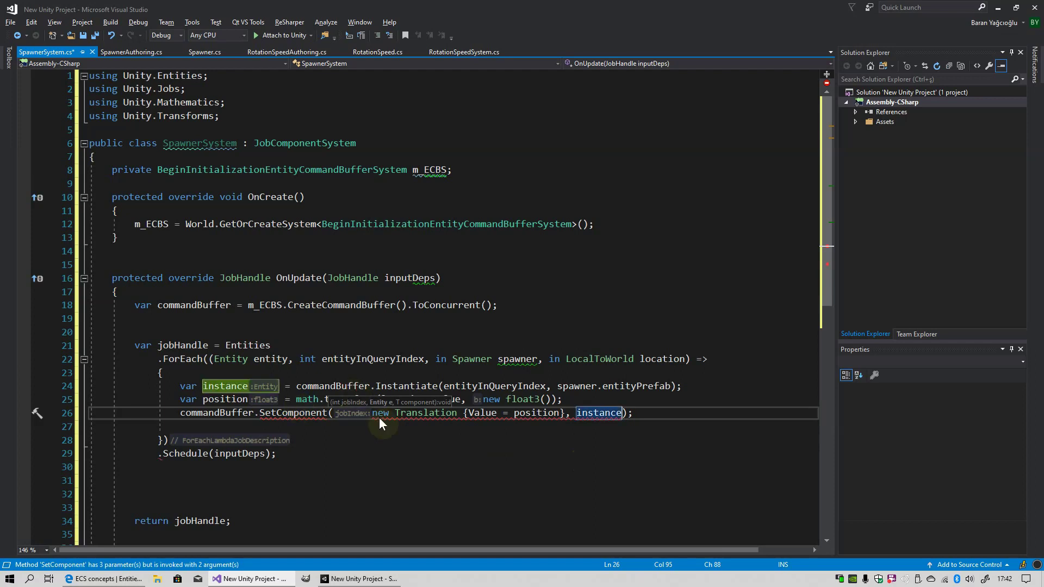
left_click(310, 413, "ctrl")
key("Escape")
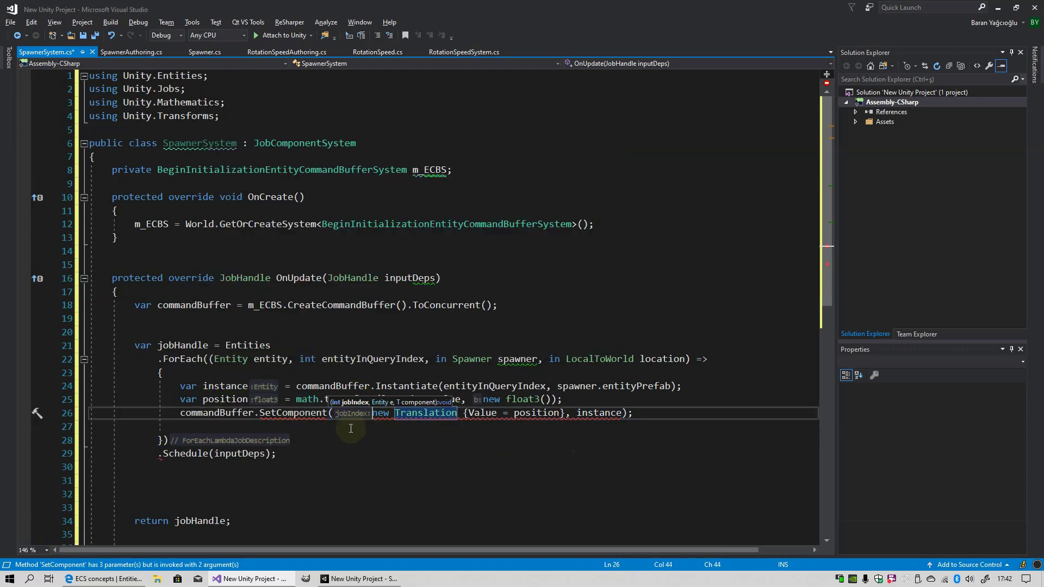
left_click(333, 413)
left_click(622, 414)
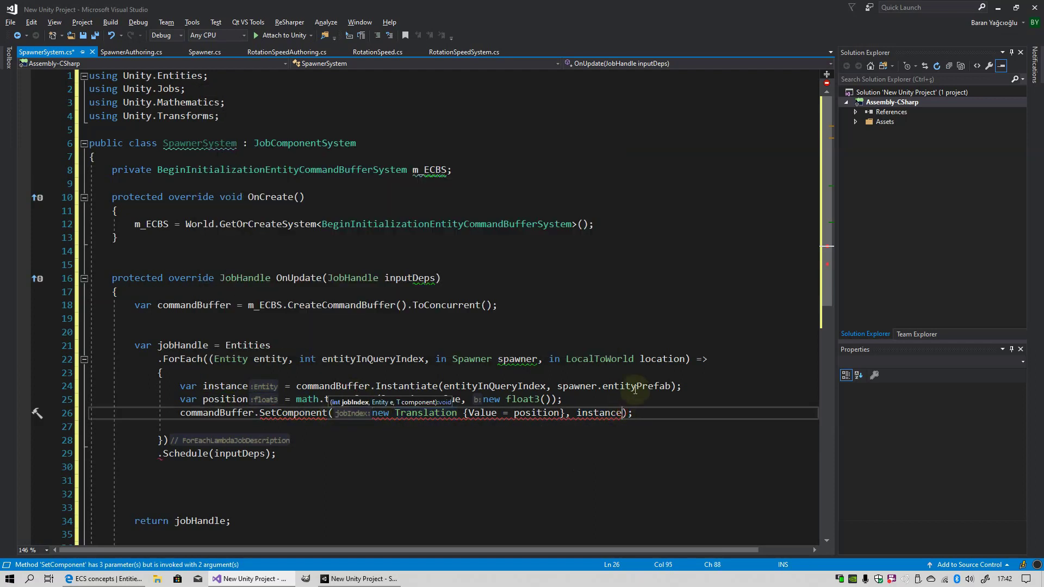
key("BackSpace")
key("BackSpace")
key("BackSpace")
key("BackSpace")
key("BackSpace")
key("BackSpace")
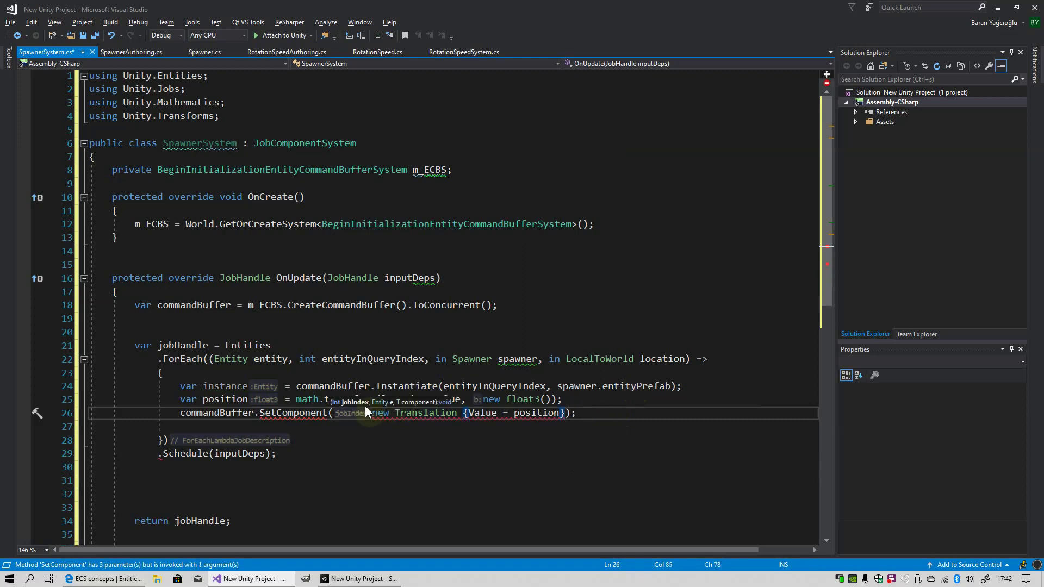
Step: Make SetComponent's arguments entityInQueryIndex, instance, new Translation, ending with a semicolon
left_click(334, 413)
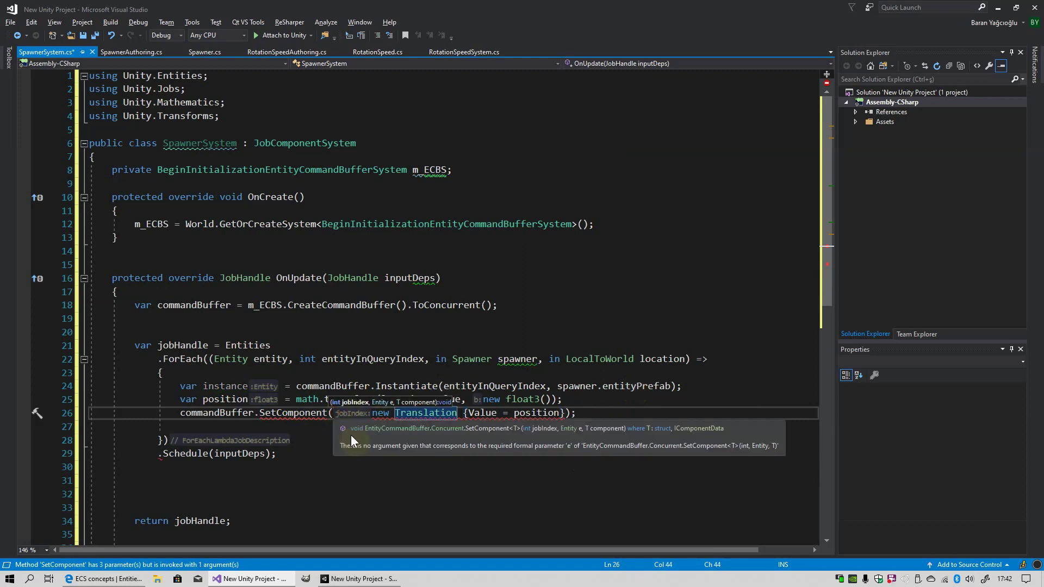
type("ent")
key("Tab")
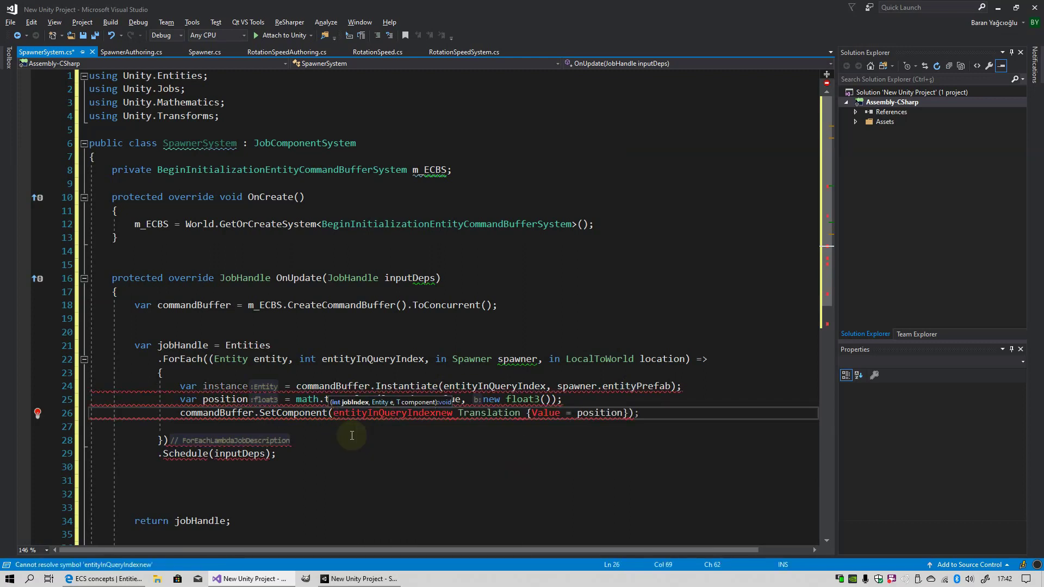
type(",instance,")
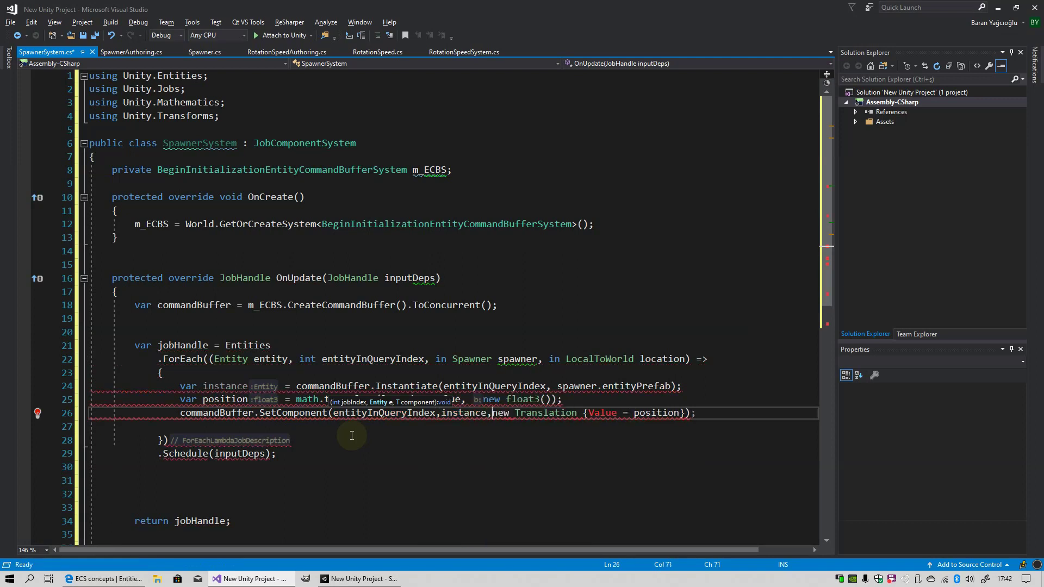
key("Down")
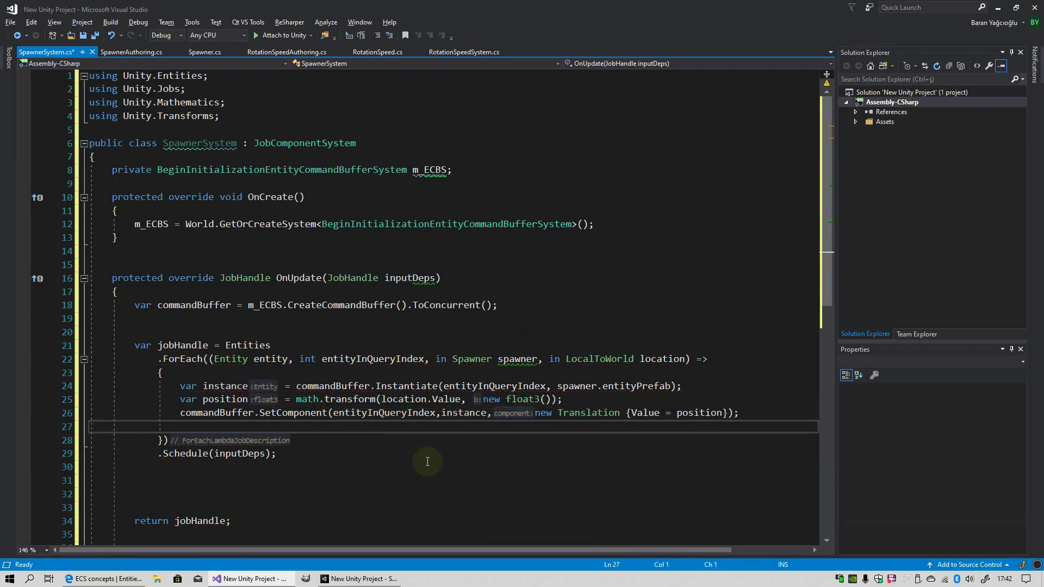
left_click(748, 414)
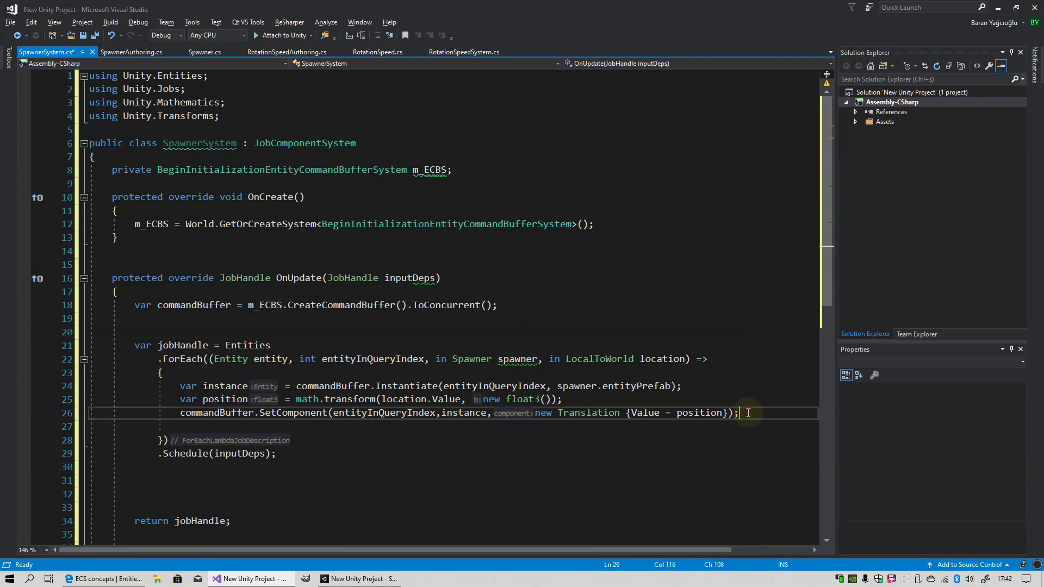
type(";")
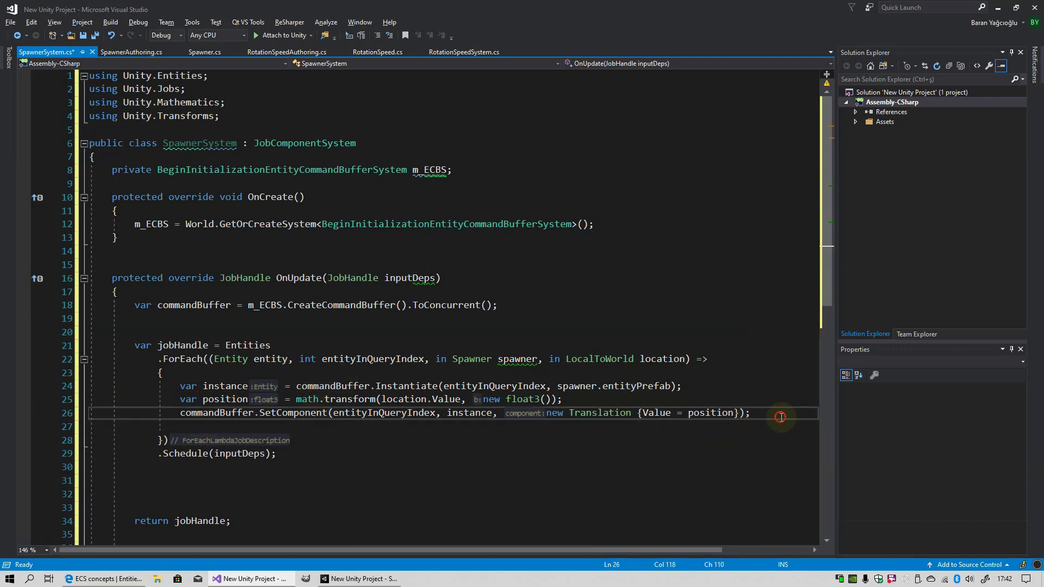
Step: Add commandBuffer.DestroyEntity(entityInQueryIndex, entity); below the SetComponent call
key("Return")
key("Return")
type("co")
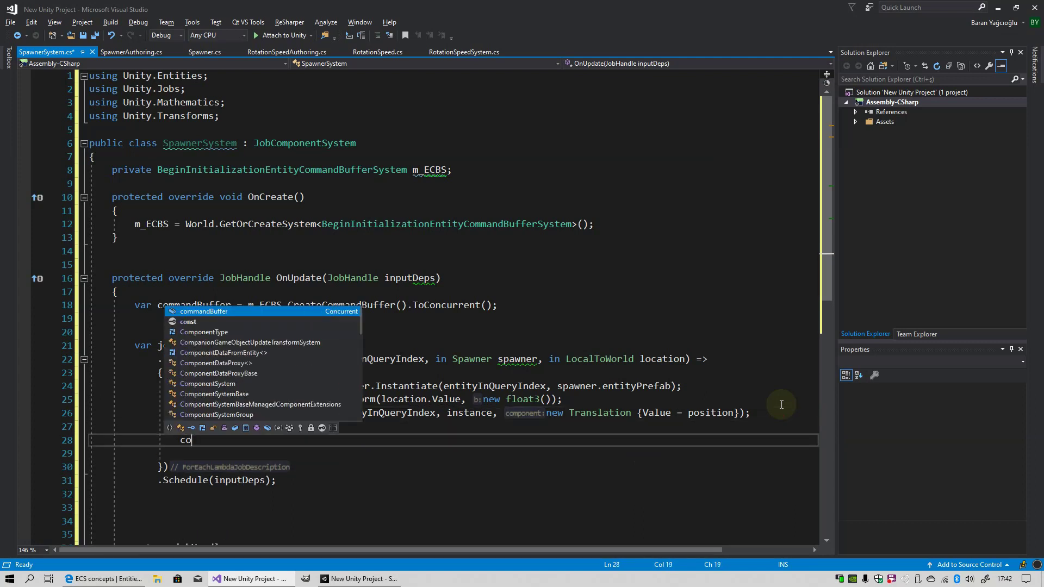
type("mmandBuffer.")
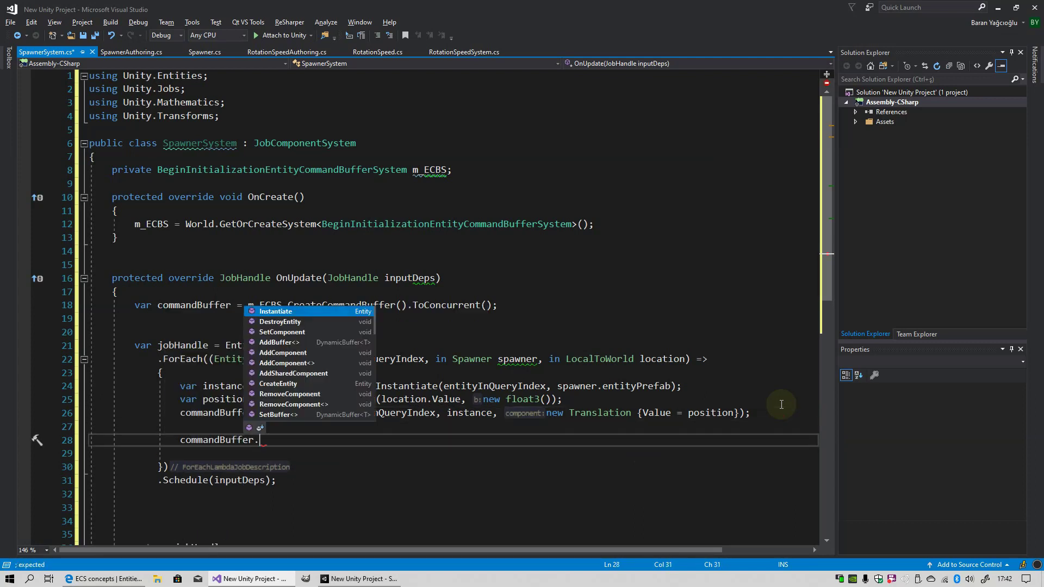
type("de(")
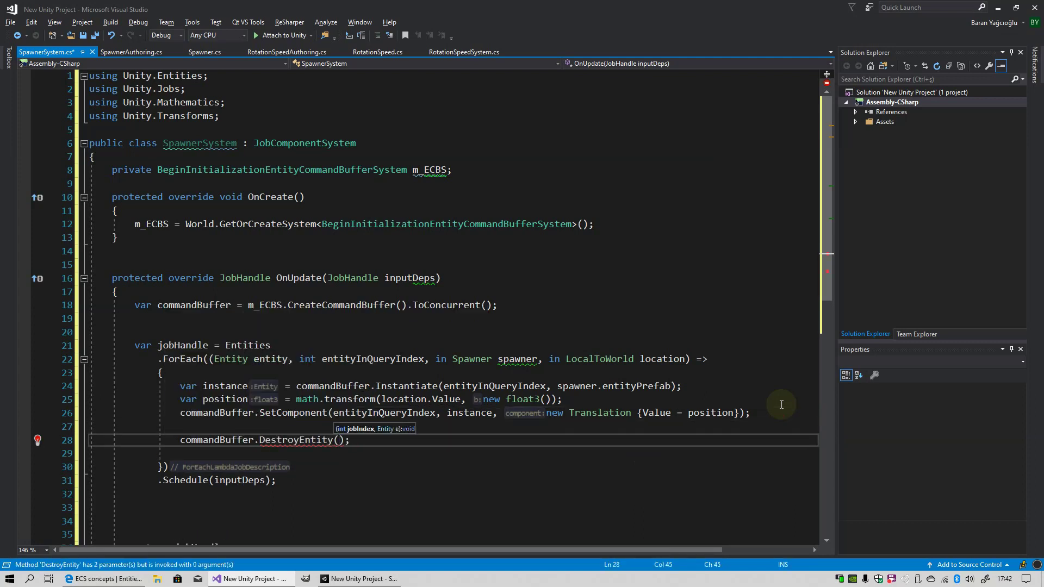
type("n")
key("Tab")
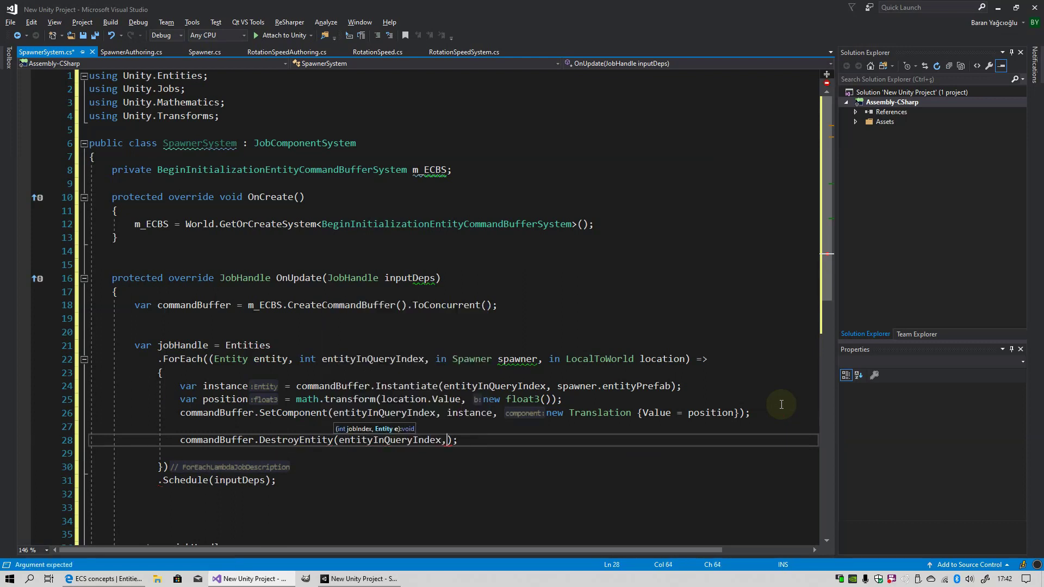
type("en")
key("Tab")
type(")")
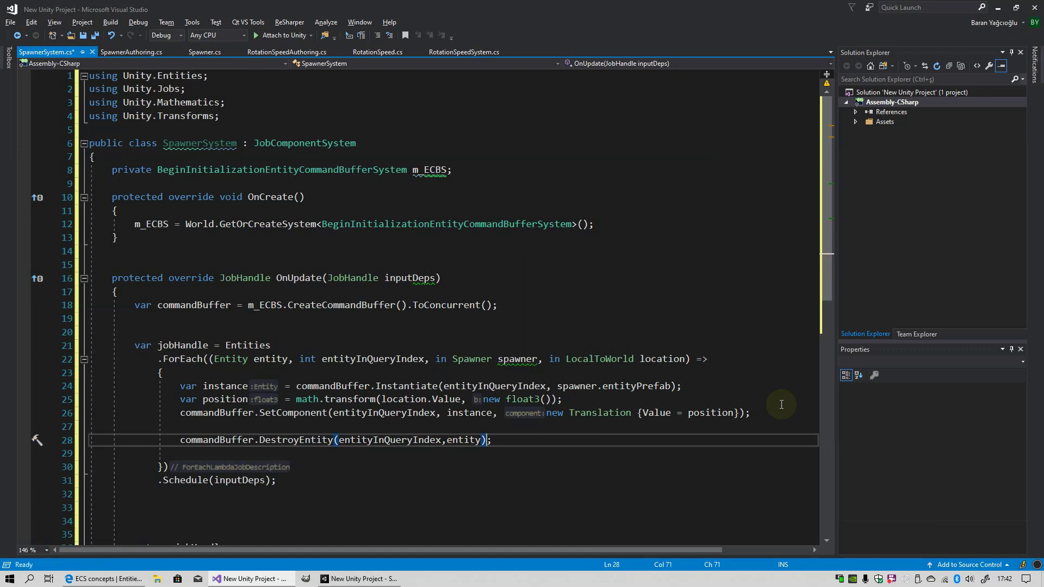
type(";")
Step: Add m_ECBS.AddJobHandleForProducer(jobHandle); after the scheduled job, before the return
scroll(275, 425, "down", 1)
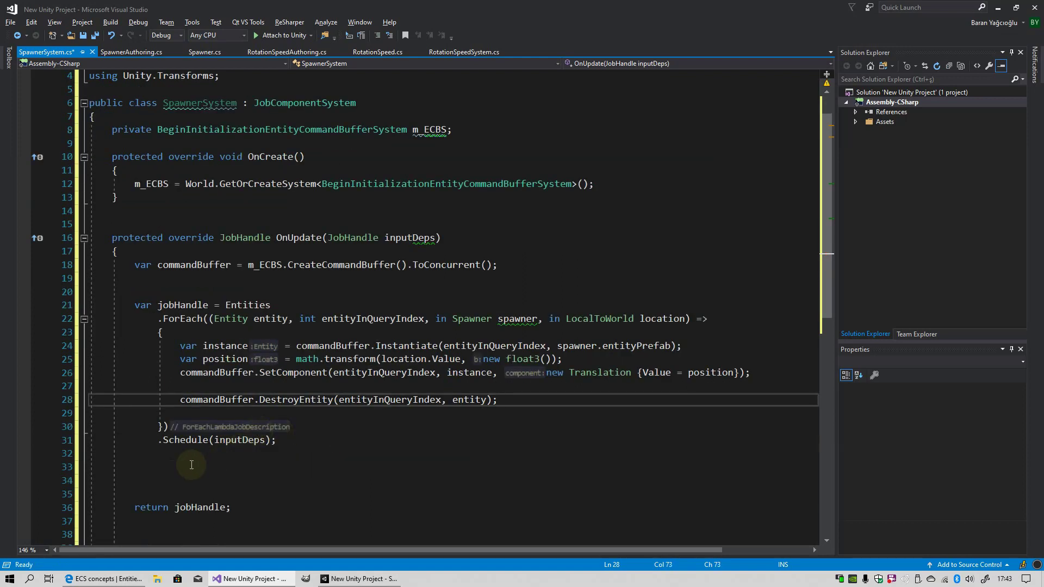
left_click(172, 481)
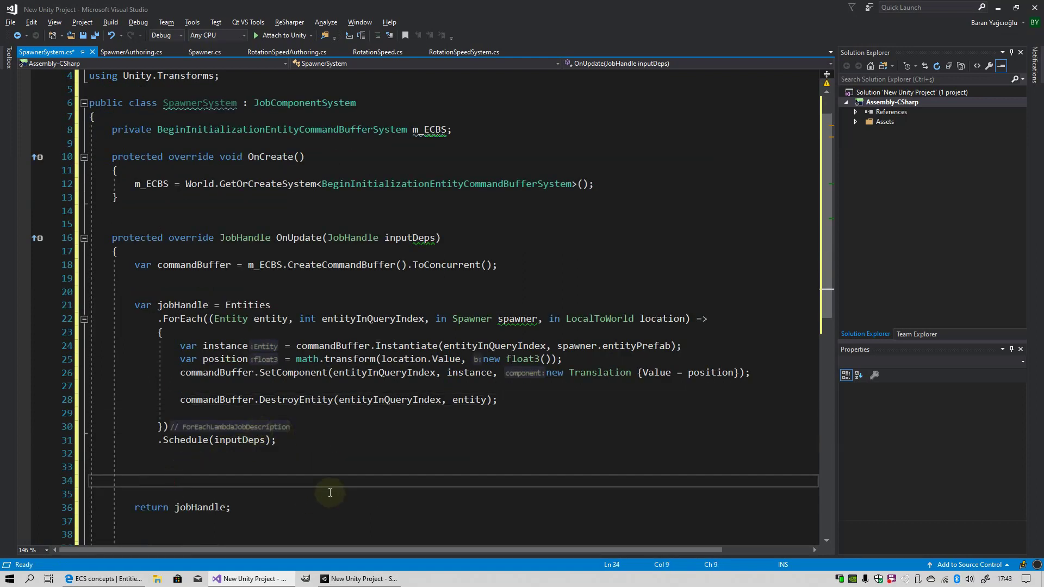
type("m_")
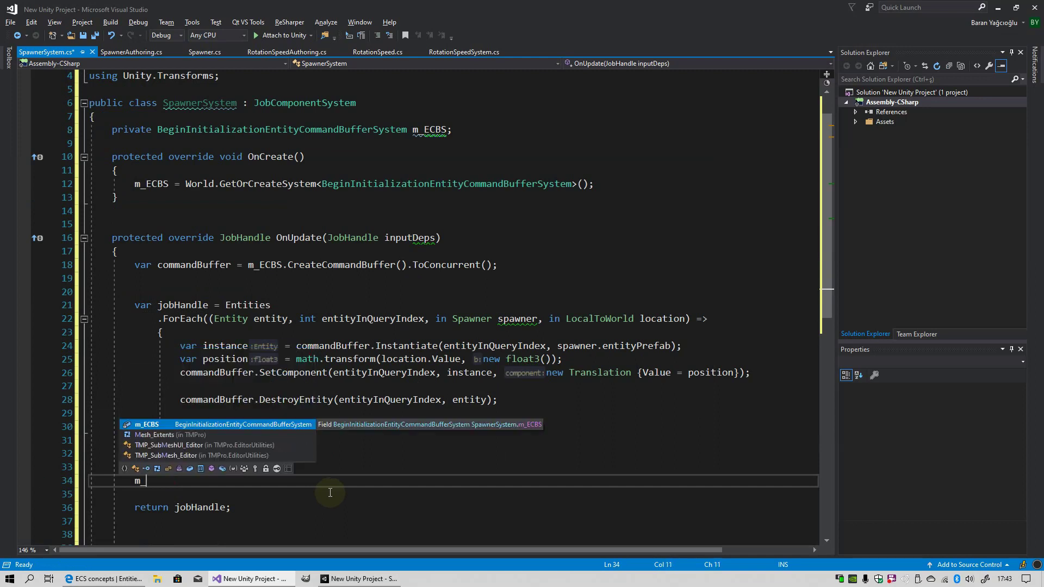
key("Tab")
type(".ad")
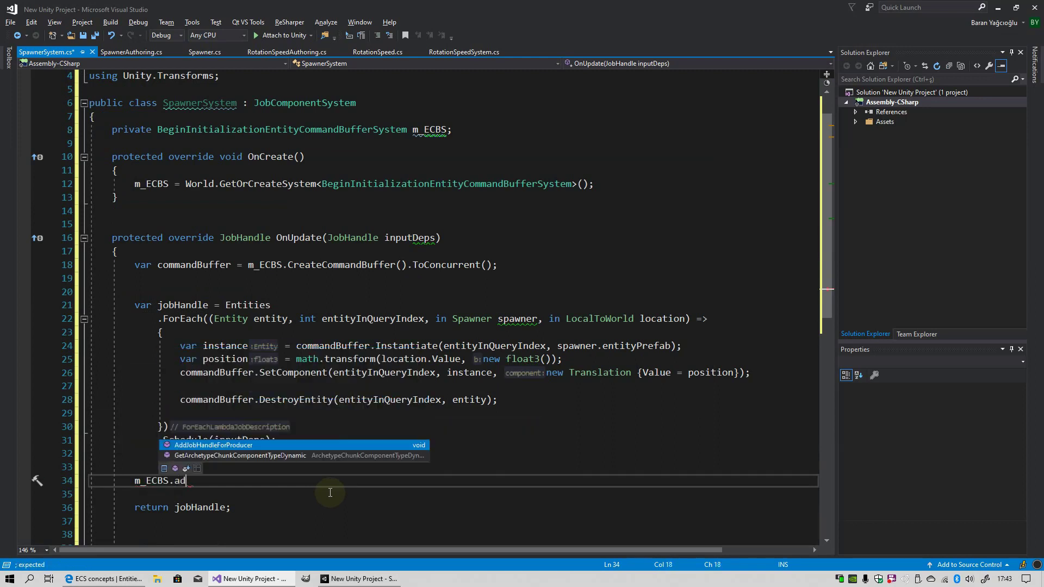
type("d")
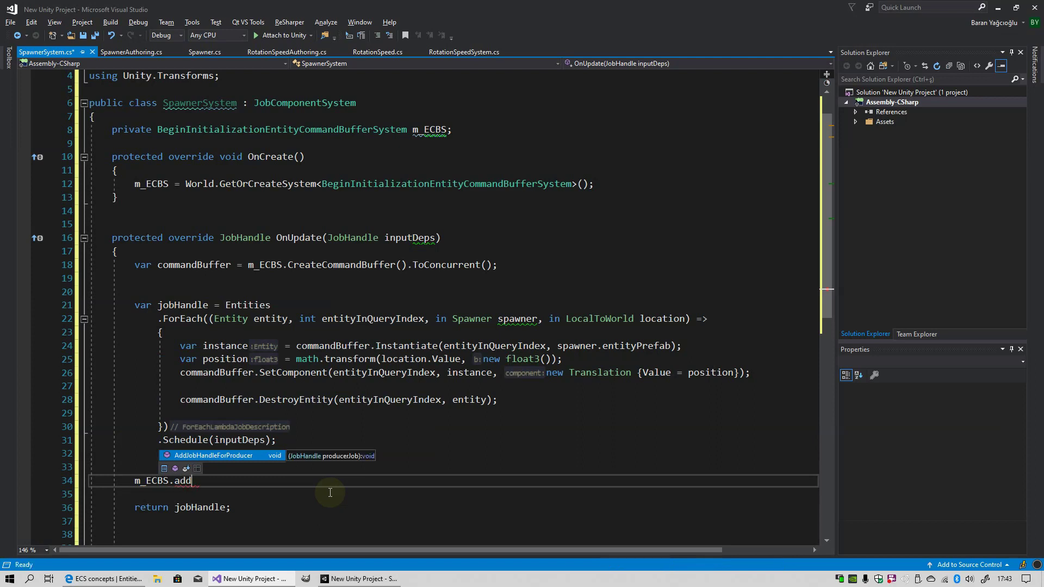
key("Tab")
type("jo")
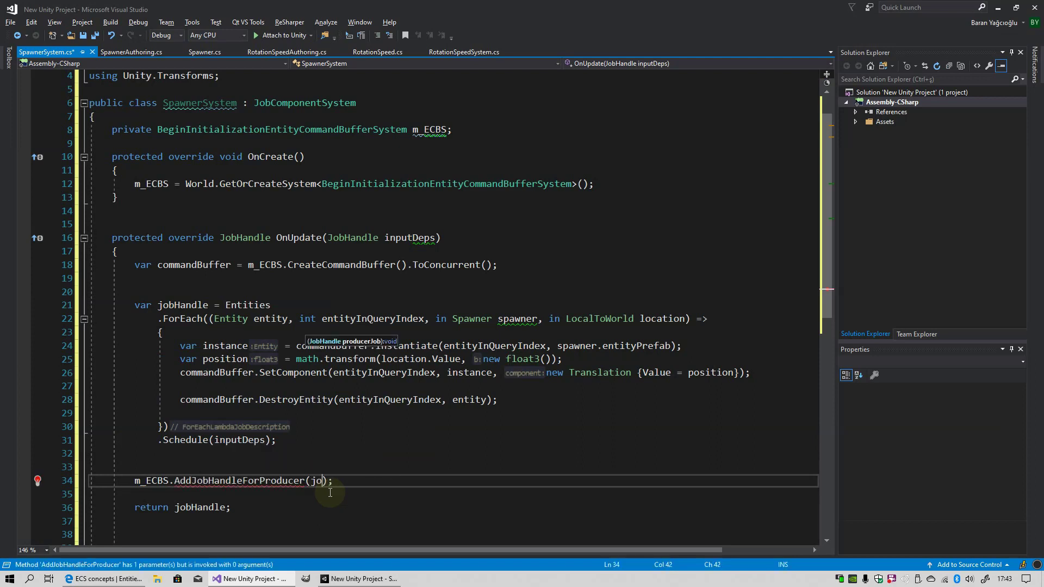
key("Tab")
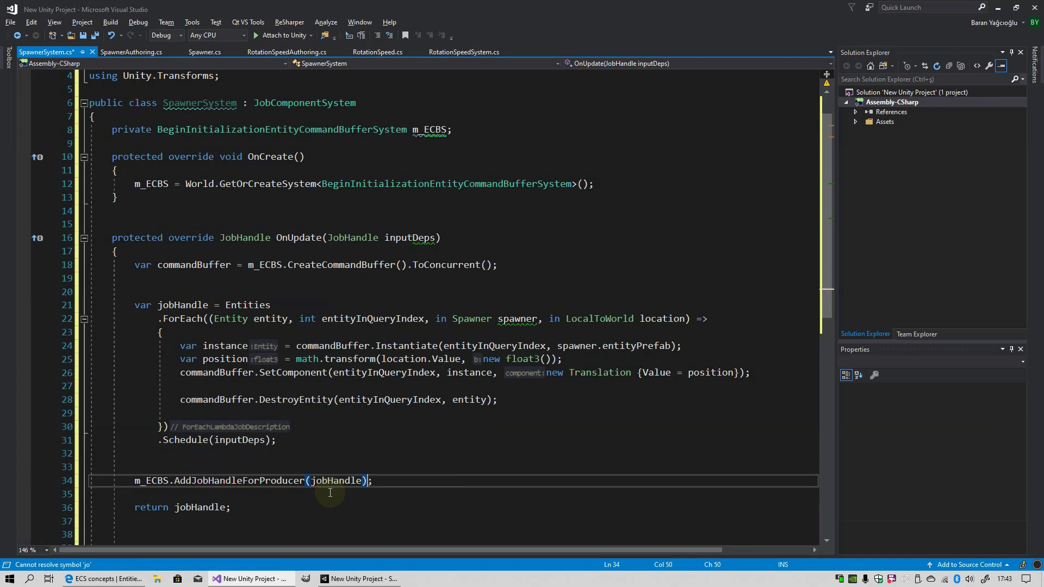
key("End")
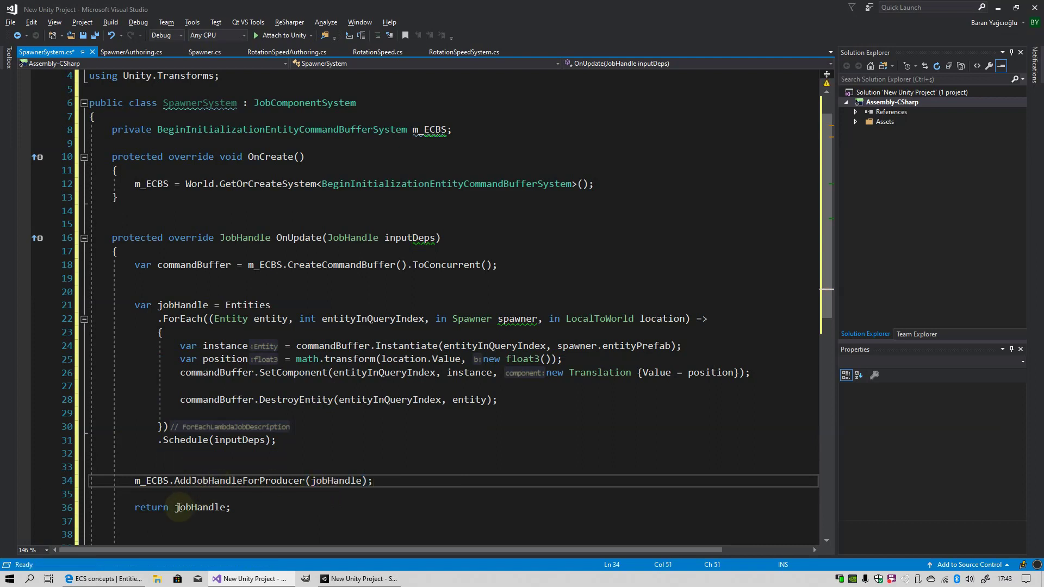
scroll(181, 506, "down", 1)
left_click(172, 489)
scroll(173, 469, "up", 2)
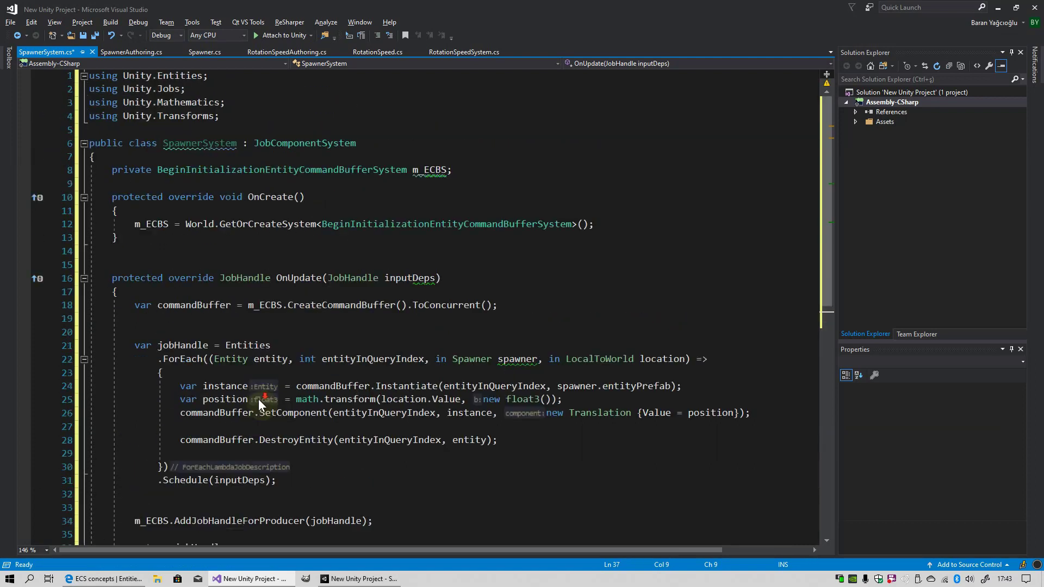
scroll(260, 400, "down", 1)
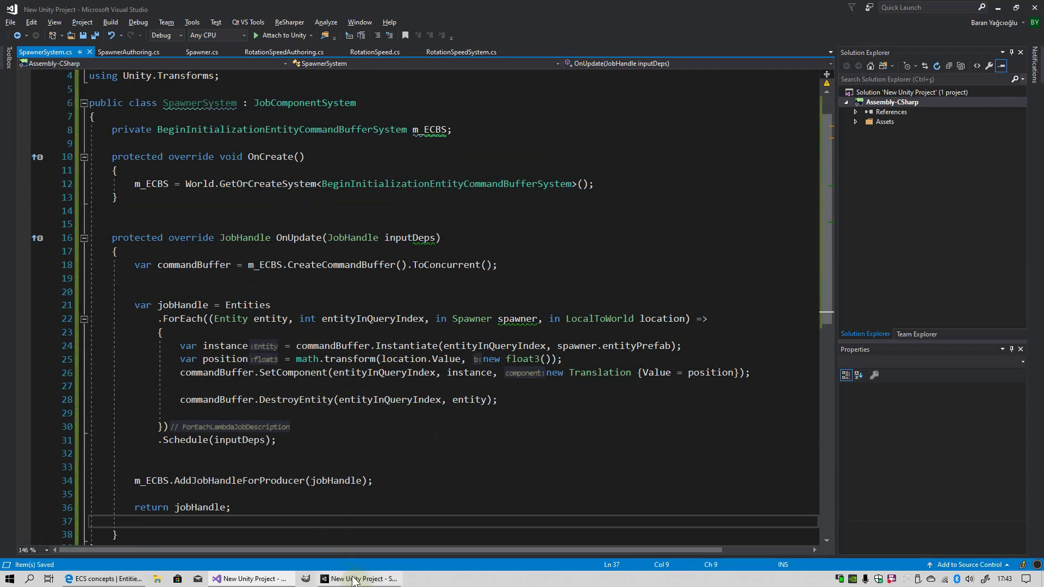
Step: Return to the Unity project and enter play mode to run SpawnerSystem
left_click(354, 579)
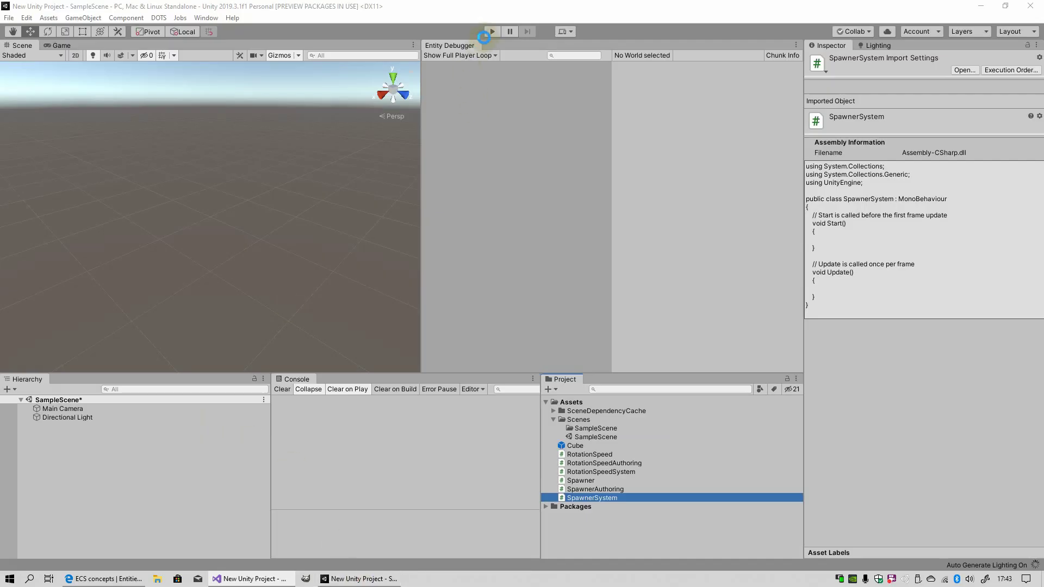
left_click(490, 32)
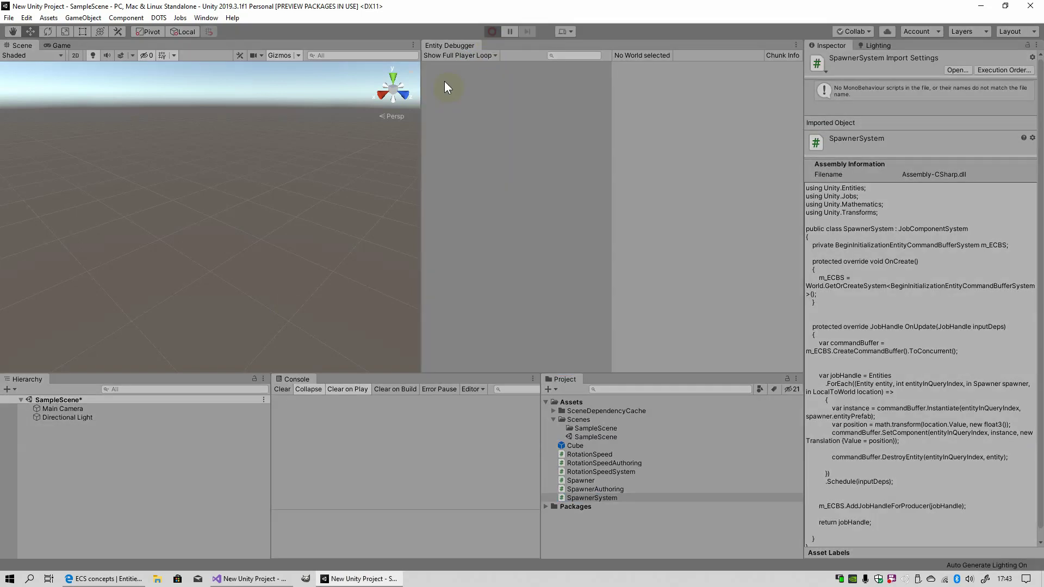
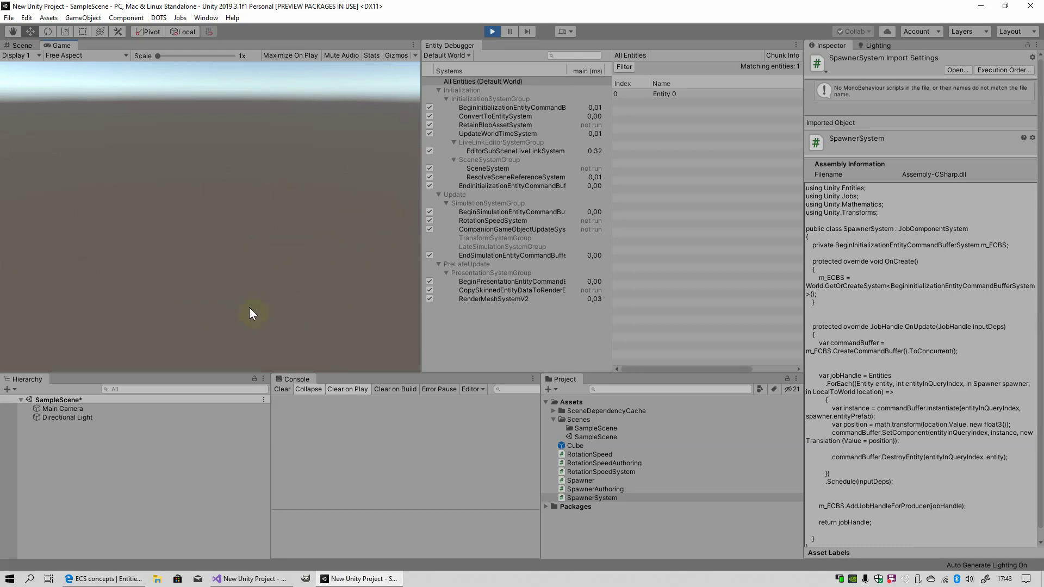
Step: Stop play mode and review the Entities ForEach job with its Spawner parameter in SpawnerSystem.cs
left_click(492, 31)
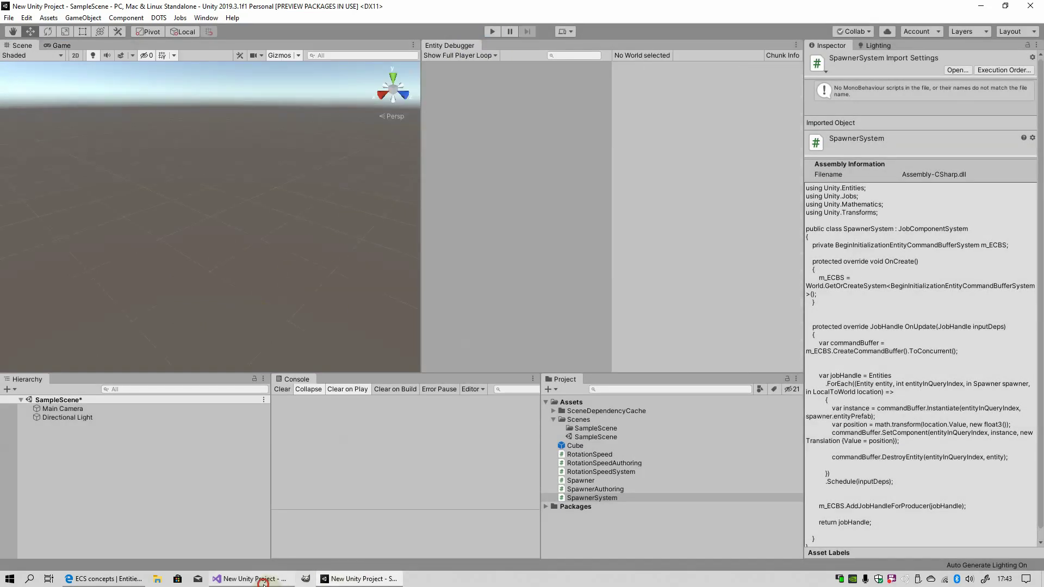
left_click(263, 579)
double_click(247, 305)
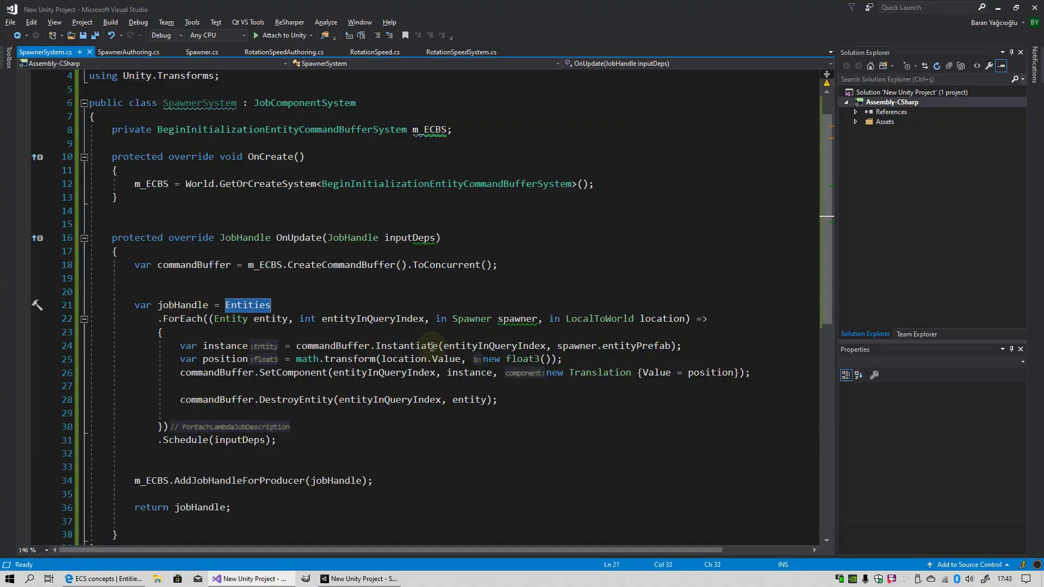
double_click(469, 320)
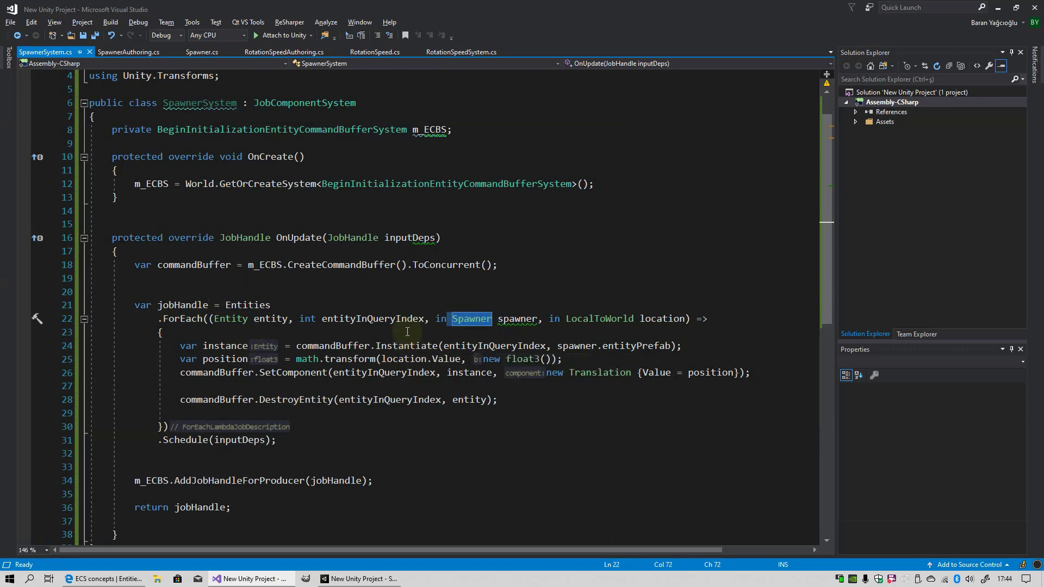
Step: Review SpawnerAuthoring.cs, highlighting its Prefab field declaration
scroll(228, 216, "up", 1)
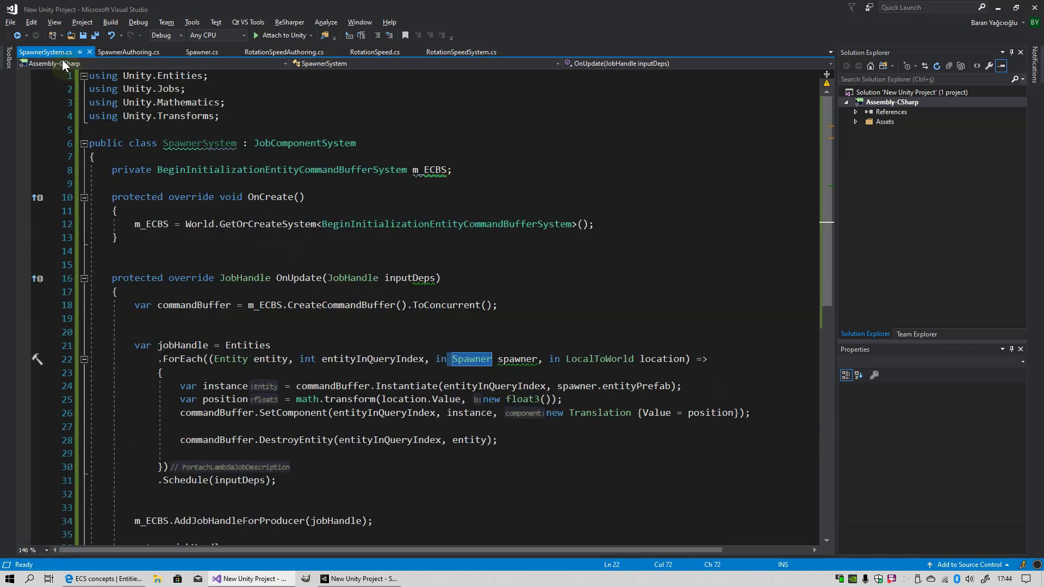
left_click(129, 51)
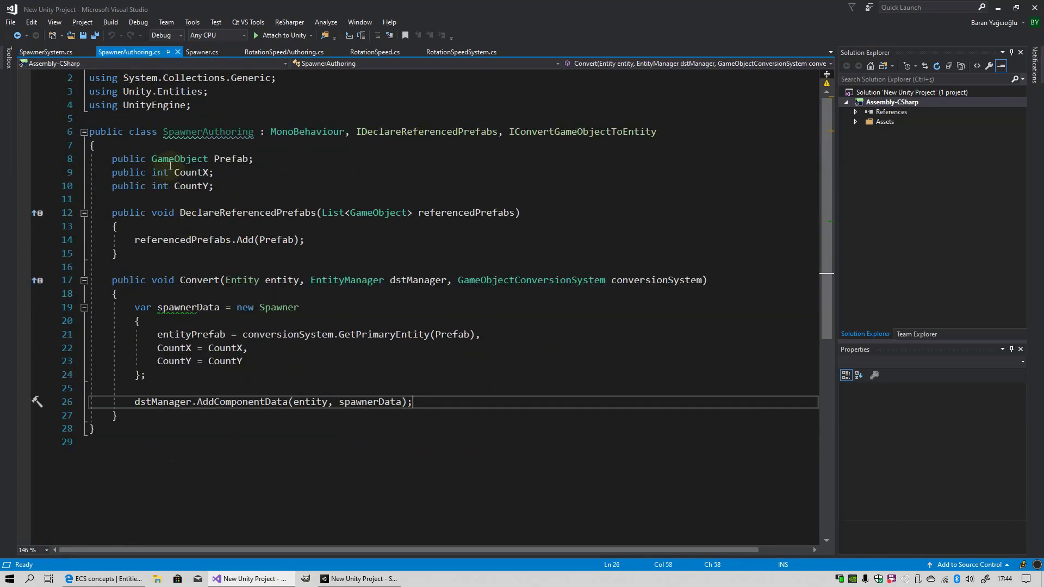
left_click_drag(157, 159, 254, 159)
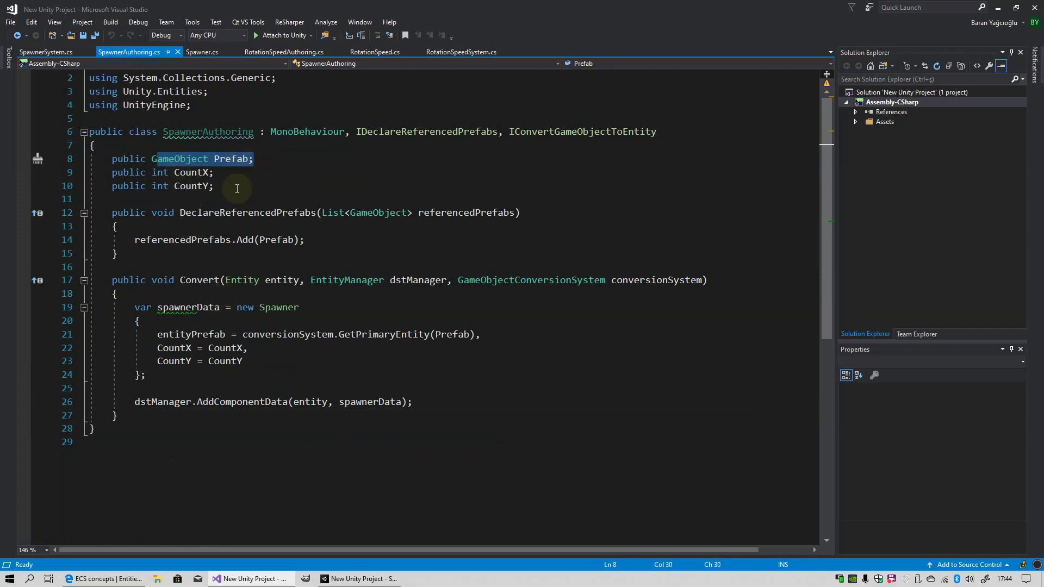
Step: Create an empty GameObject in the Hierarchy named Spawner
left_click(357, 582)
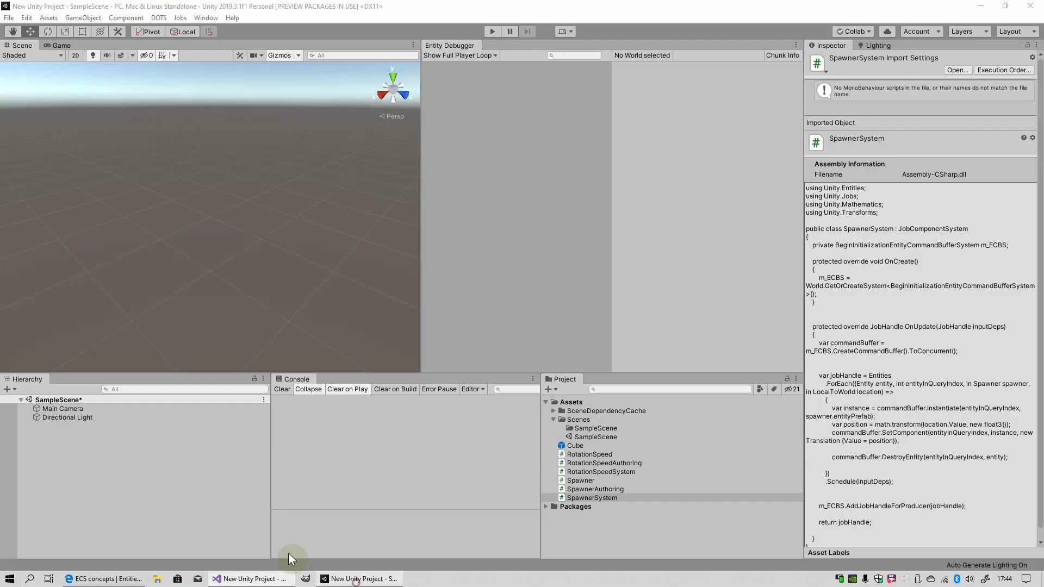
right_click(84, 464)
left_click(109, 348)
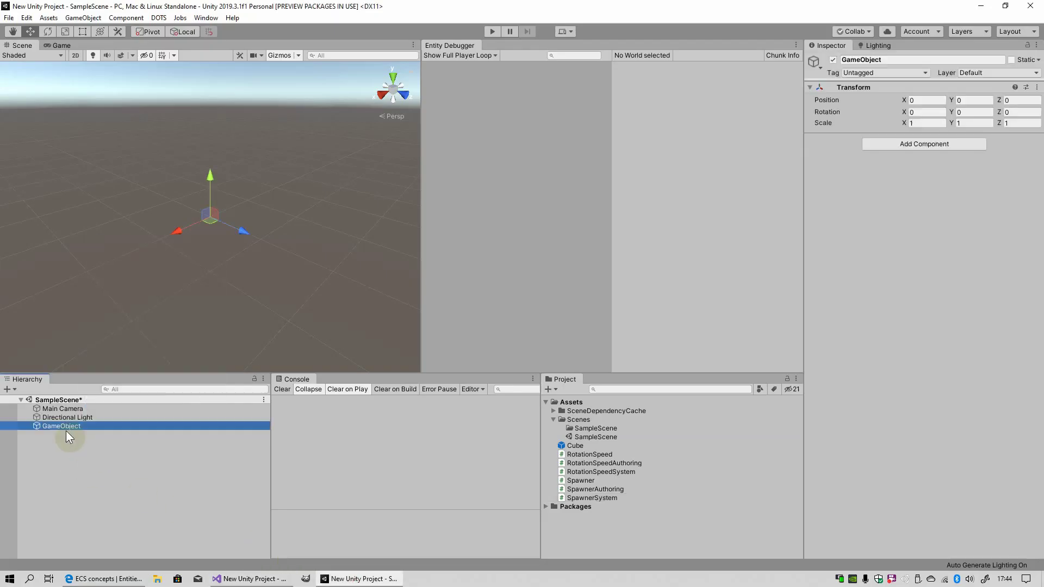
type("S")
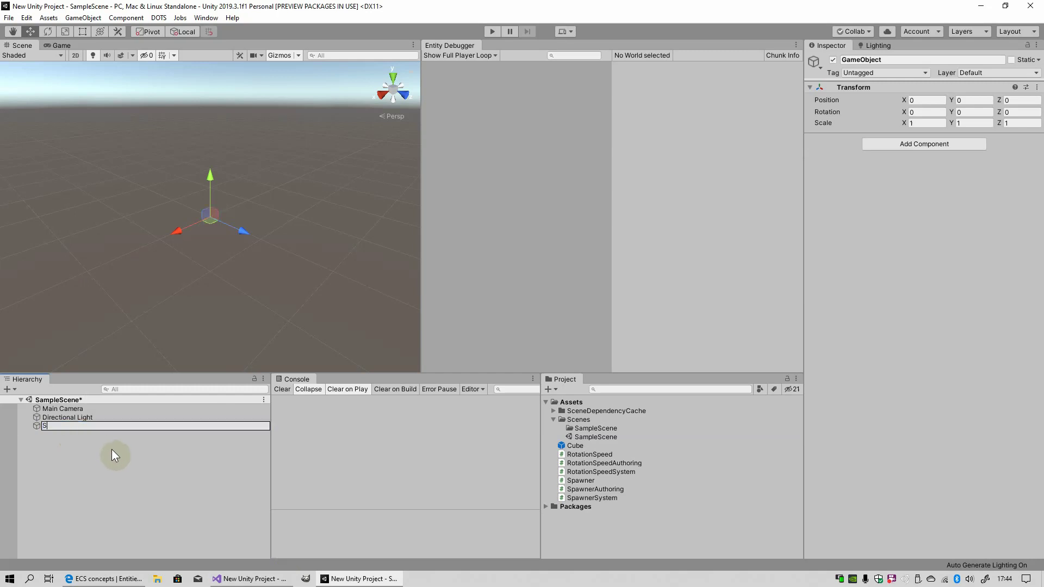
type("pawner")
key("Return")
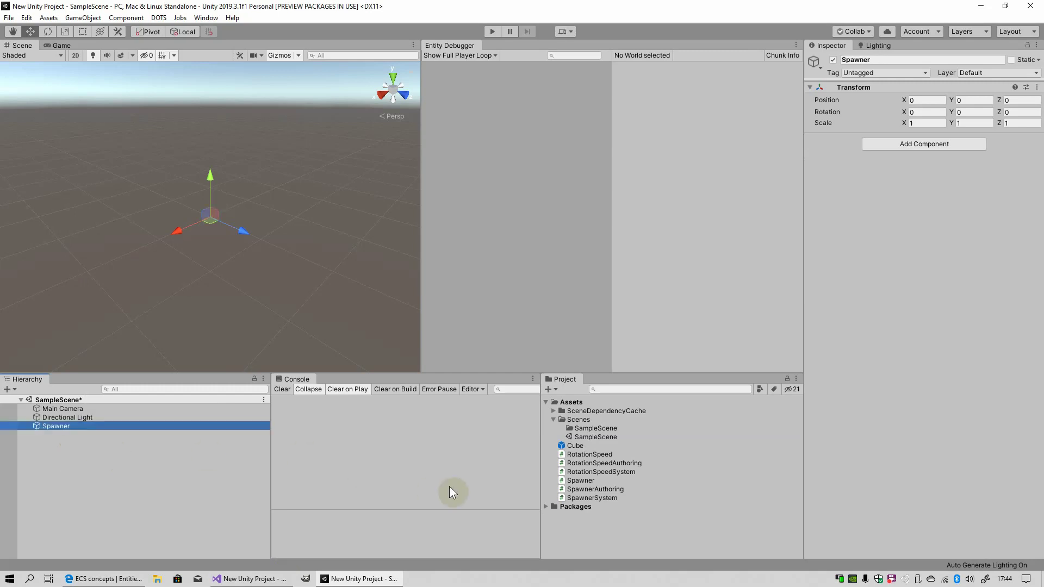
Step: Add the SpawnerAuthoring script and a Convert To Entity component to Spawner
left_click_drag(599, 490, 854, 191)
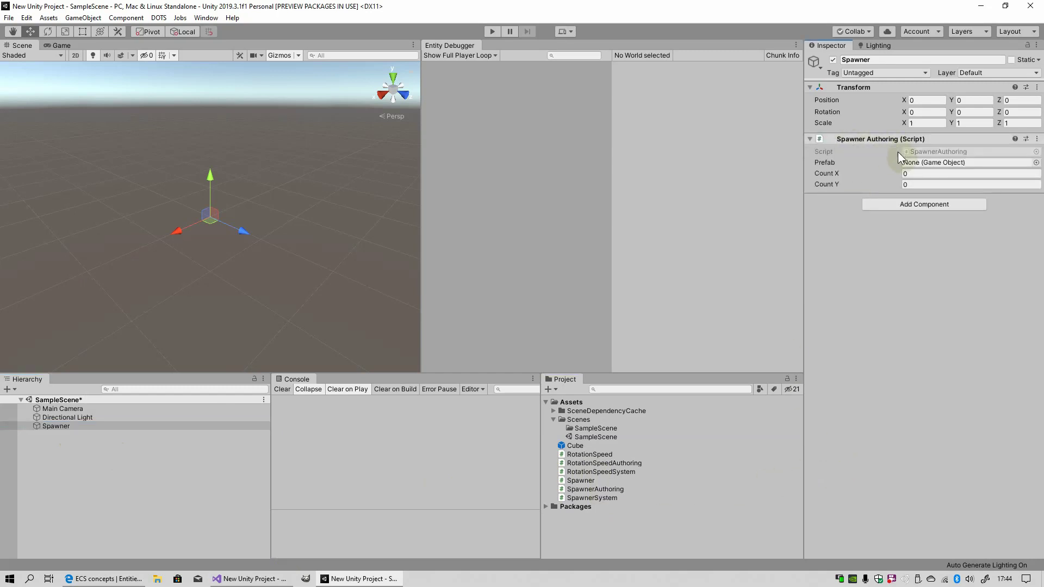
left_click(903, 206)
type("convert")
left_click(896, 243)
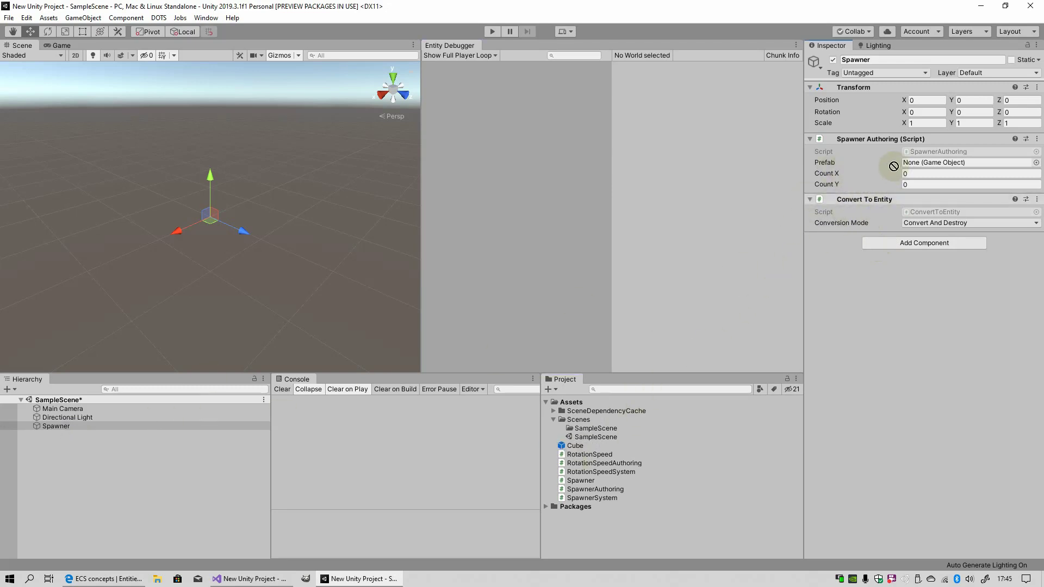
Step: Set the spawner's Prefab to Cube and Count X and Count Y to 10, then enter Play mode
left_click_drag(572, 446, 908, 163)
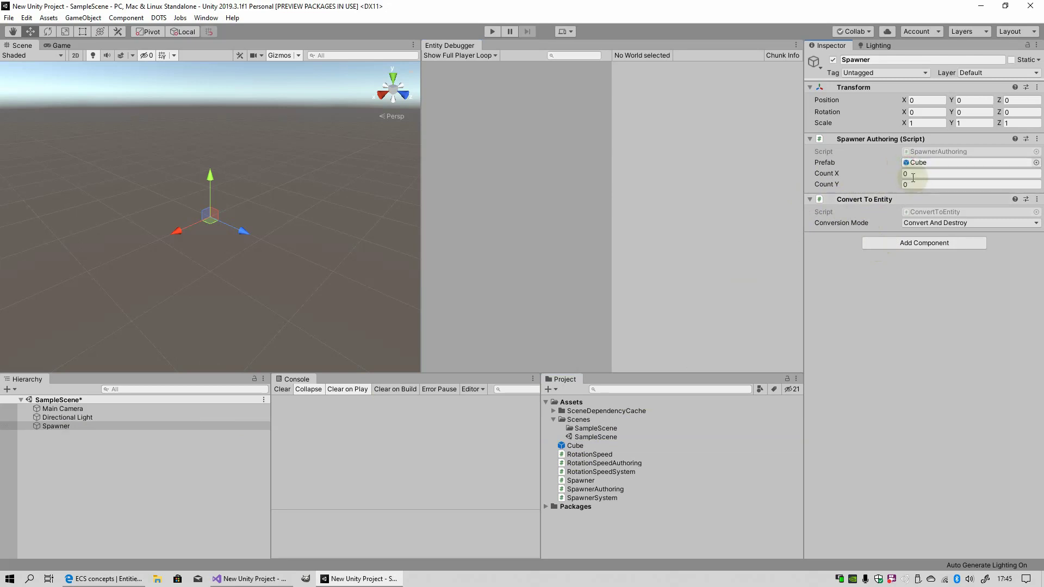
left_click(917, 174)
type("10")
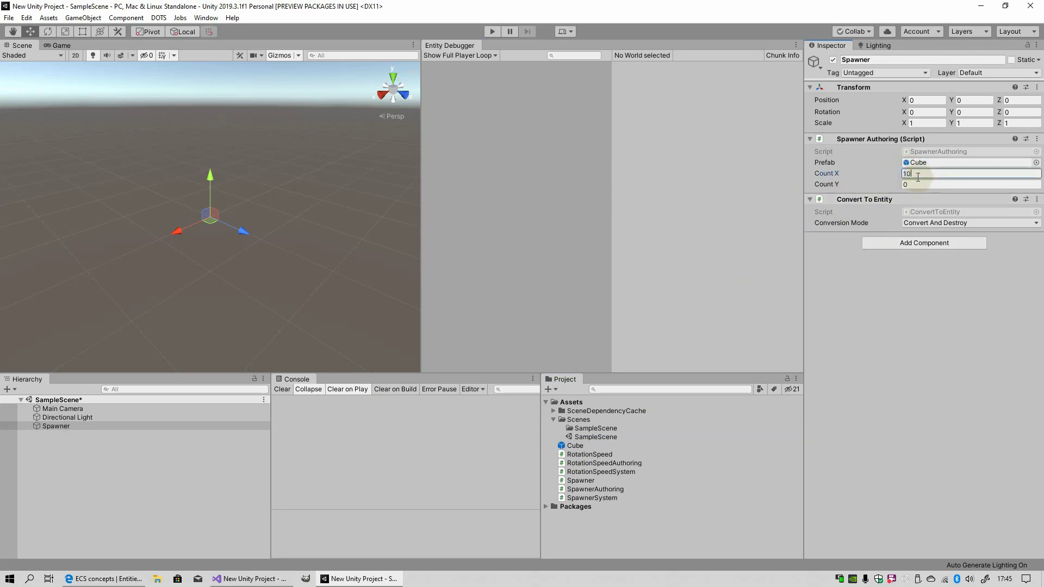
left_click(920, 185)
type("10")
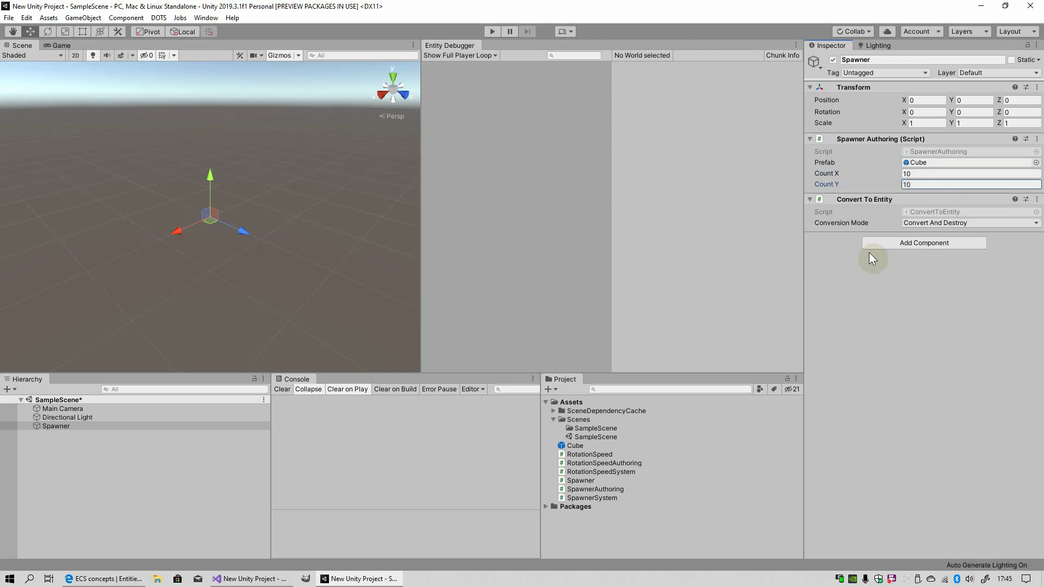
left_click(493, 32)
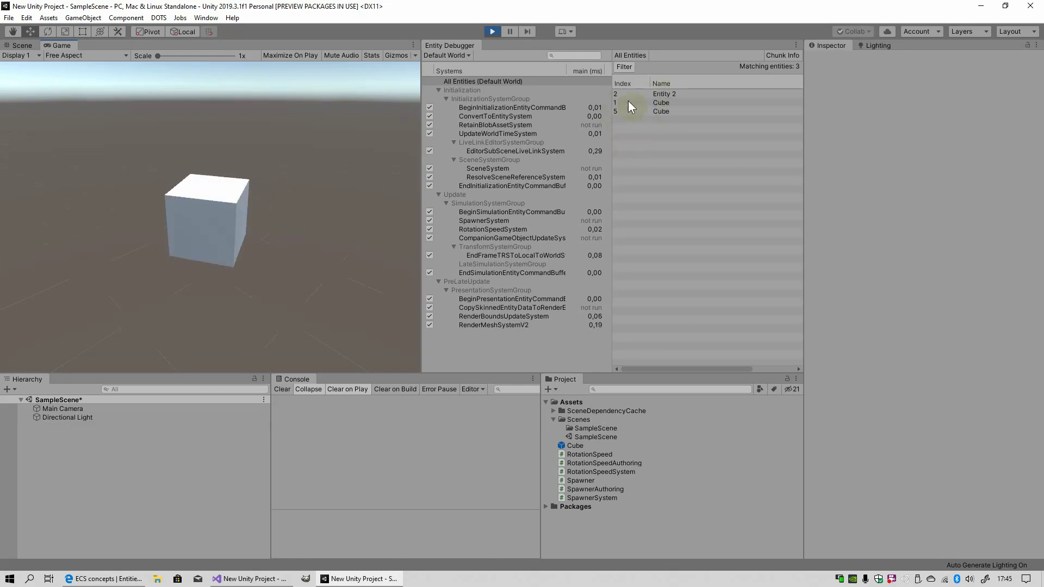
Step: Inspect the Cube entity and Entity 2 in the Entity Debugger, then stop play mode
left_click(665, 111)
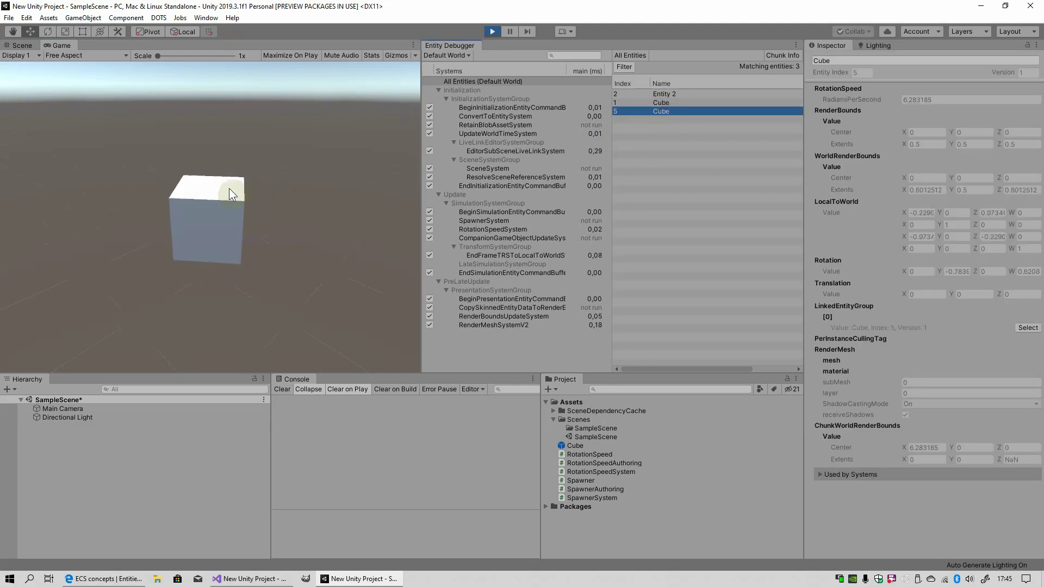
left_click(664, 94)
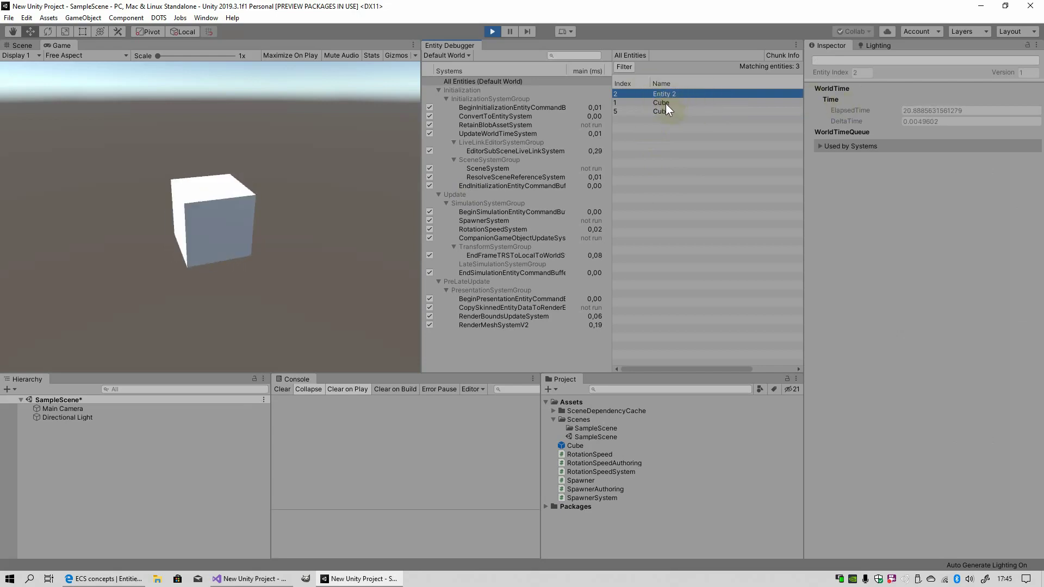
left_click(665, 102)
left_click(493, 32)
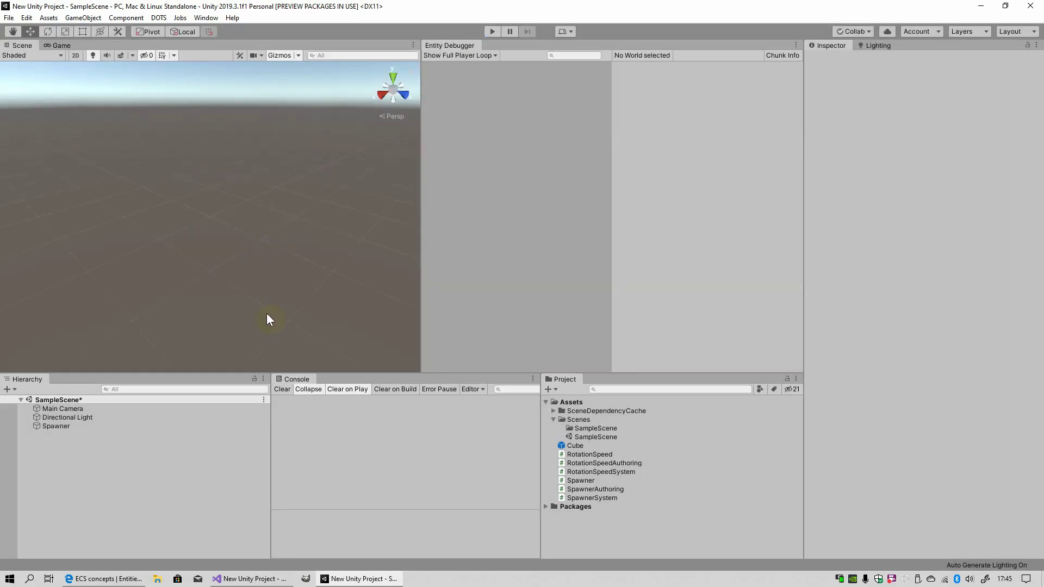
Step: Back in Visual Studio, look over SpawnerSystem.cs and the CountX and CountY fields in SpawnerAuthoring.cs
key("alt+Tab")
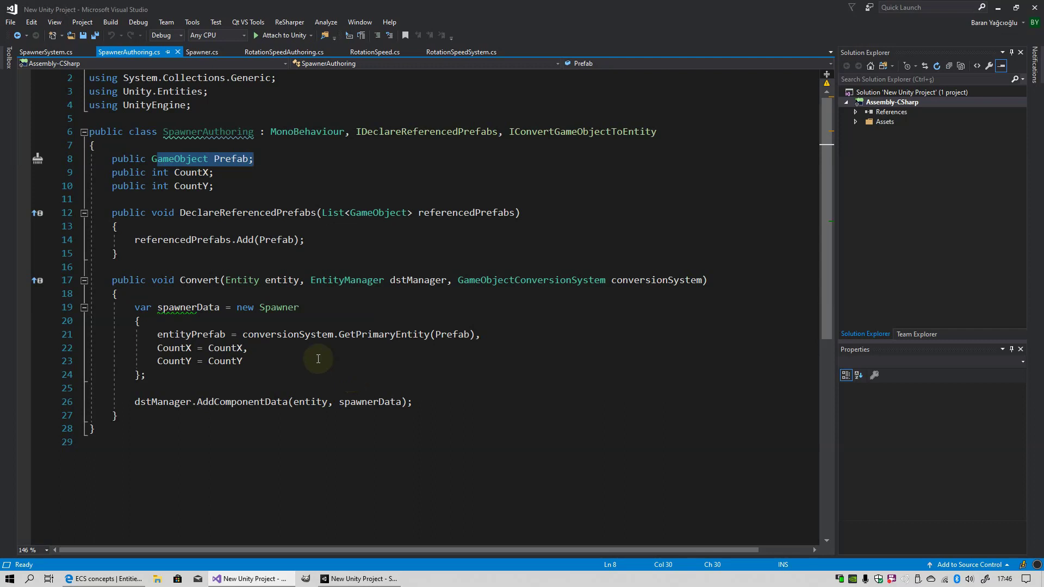
left_click(40, 53)
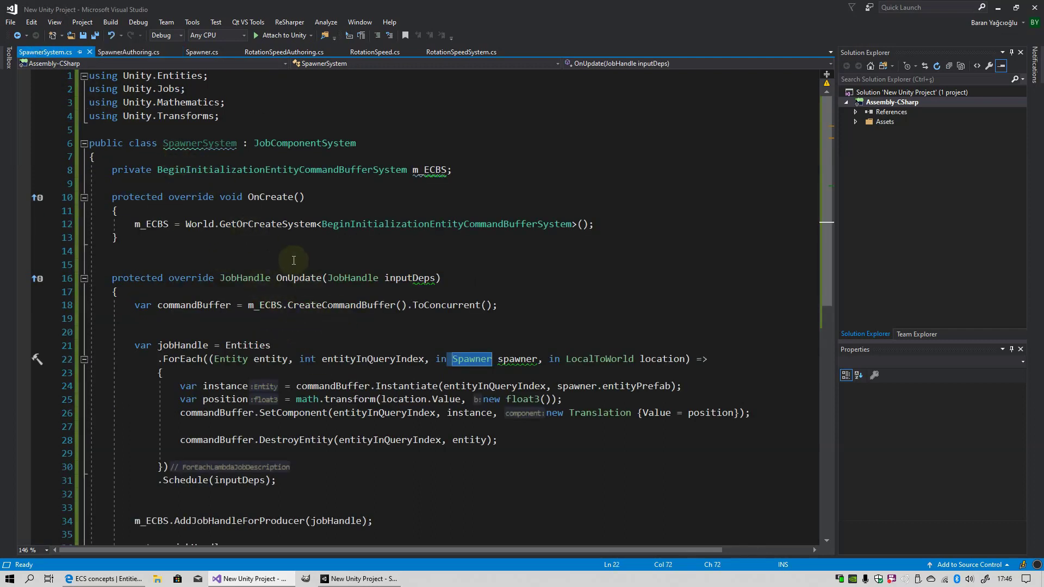
scroll(293, 261, "down", 2)
scroll(294, 261, "up", 2)
left_click(121, 55)
key("alt+Down")
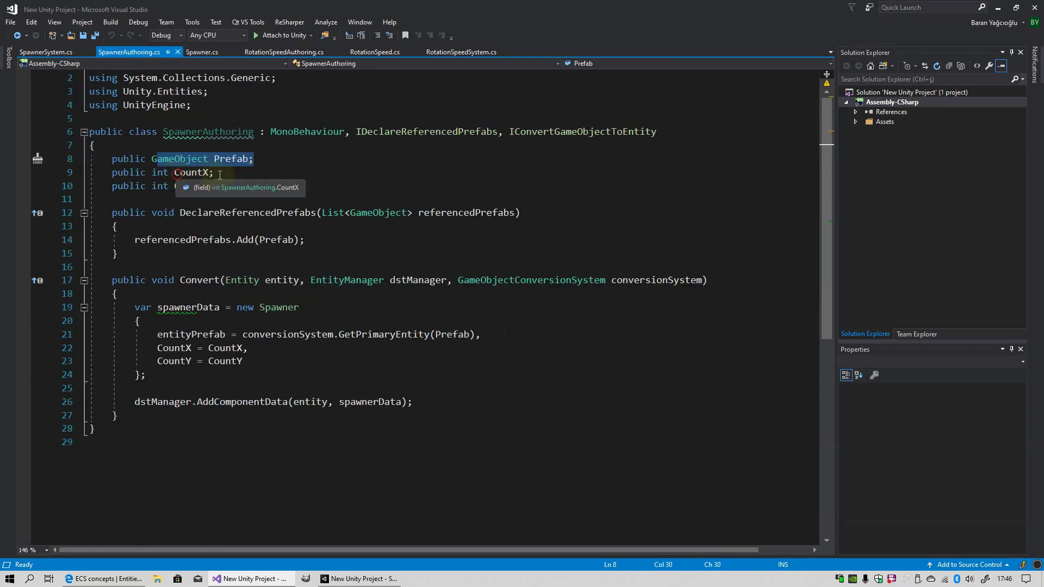
key("alt+Down")
key("alt+Down")
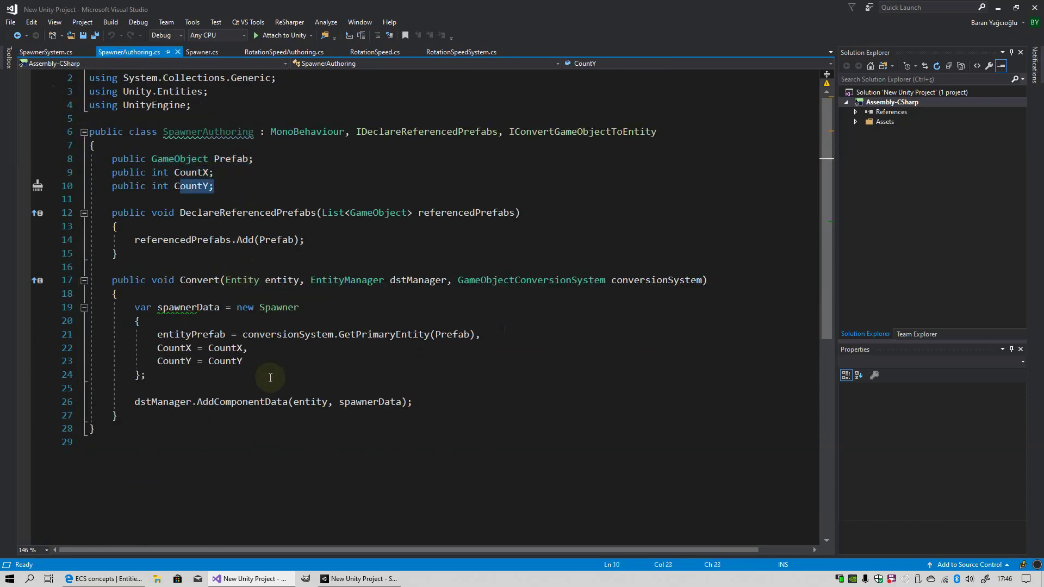
Step: In SpawnerSystem.cs, select the entity instantiate and positioning lines inside the ForEach lambda
left_click(45, 52)
scroll(389, 328, "up", 3)
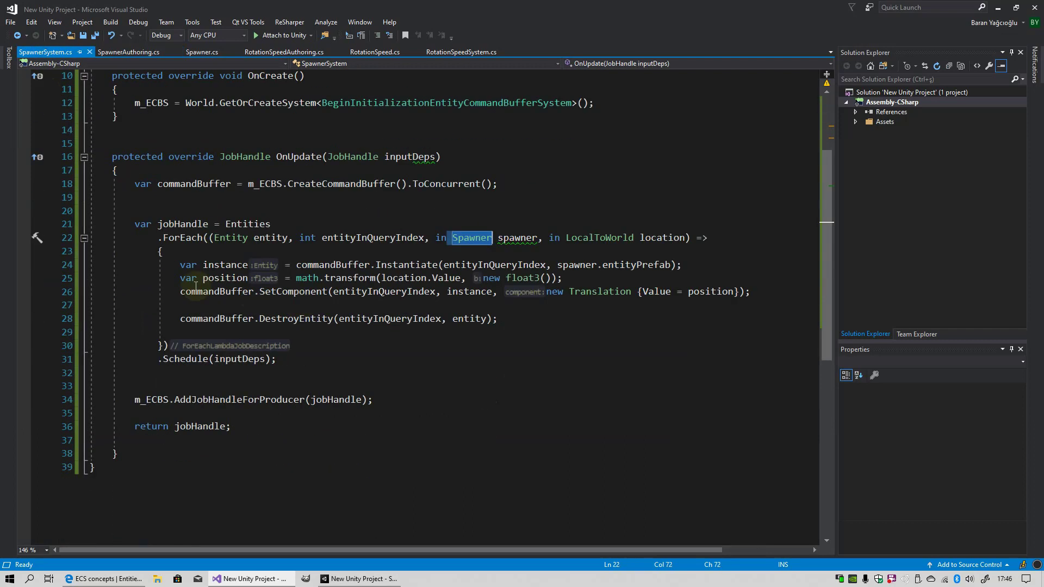
left_click(205, 251)
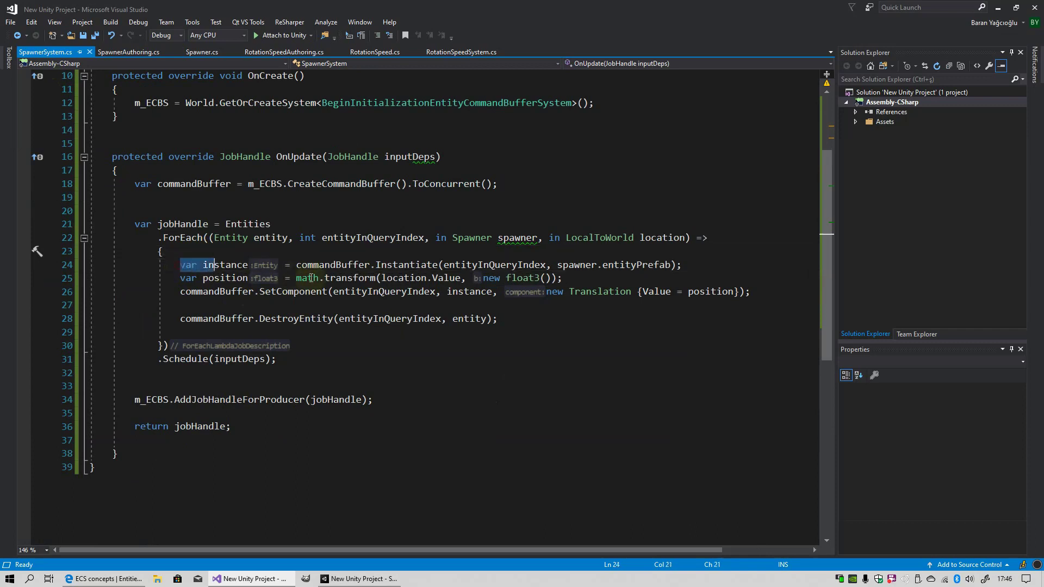
left_click_drag(180, 265, 761, 297)
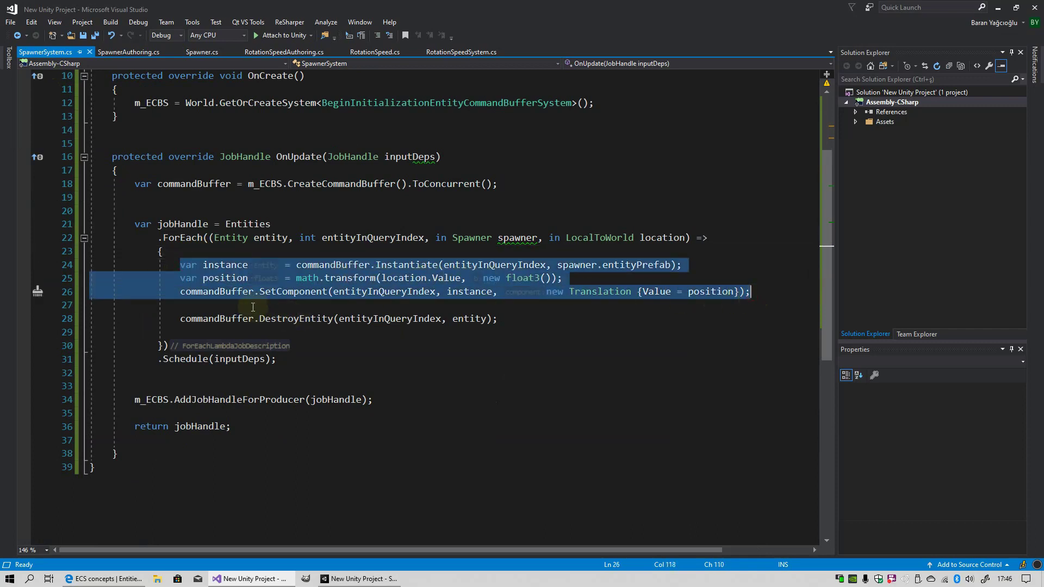
Step: Add an outer loop 'for (var x=0; x<spawner.CountX; x++) {' at the start of the lambda
left_click(244, 250)
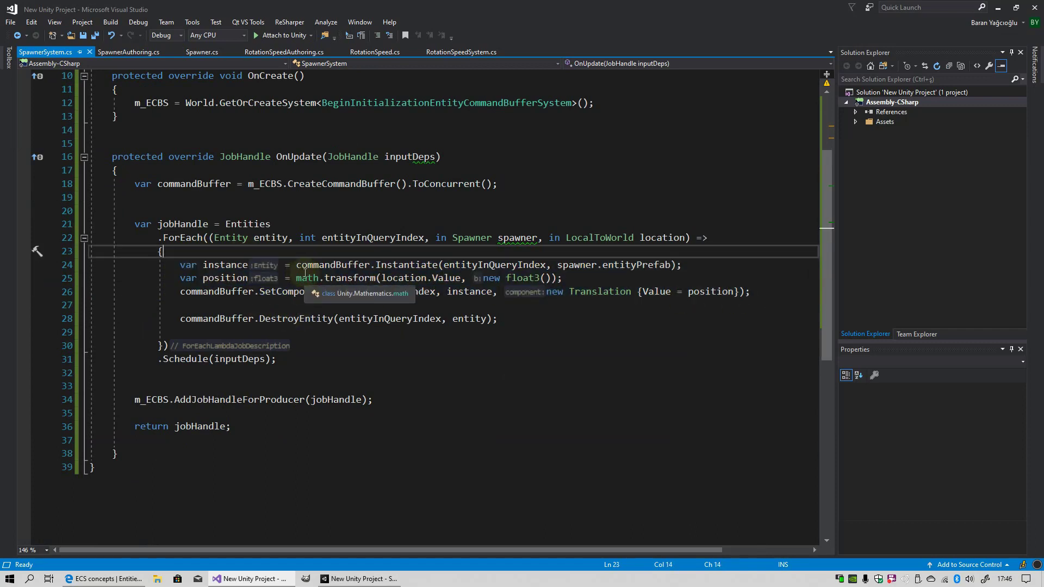
key("Return")
type("for (v")
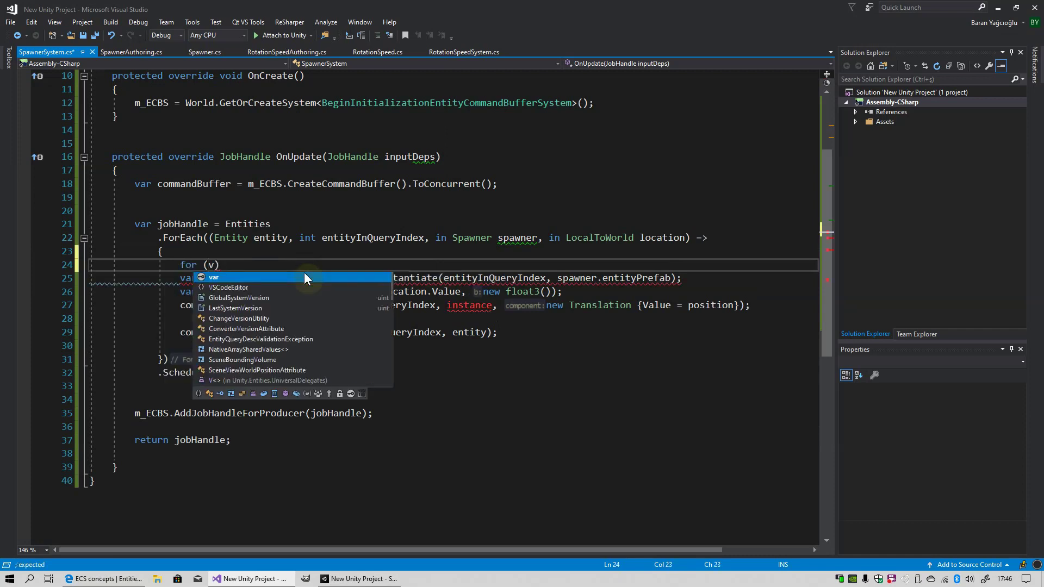
type("ar x=0;")
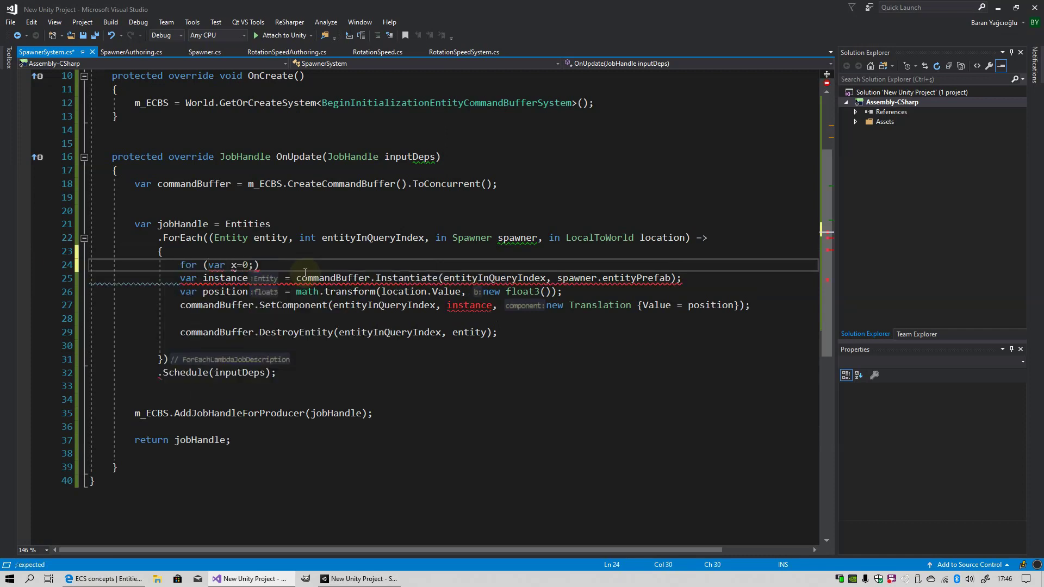
type(" x<")
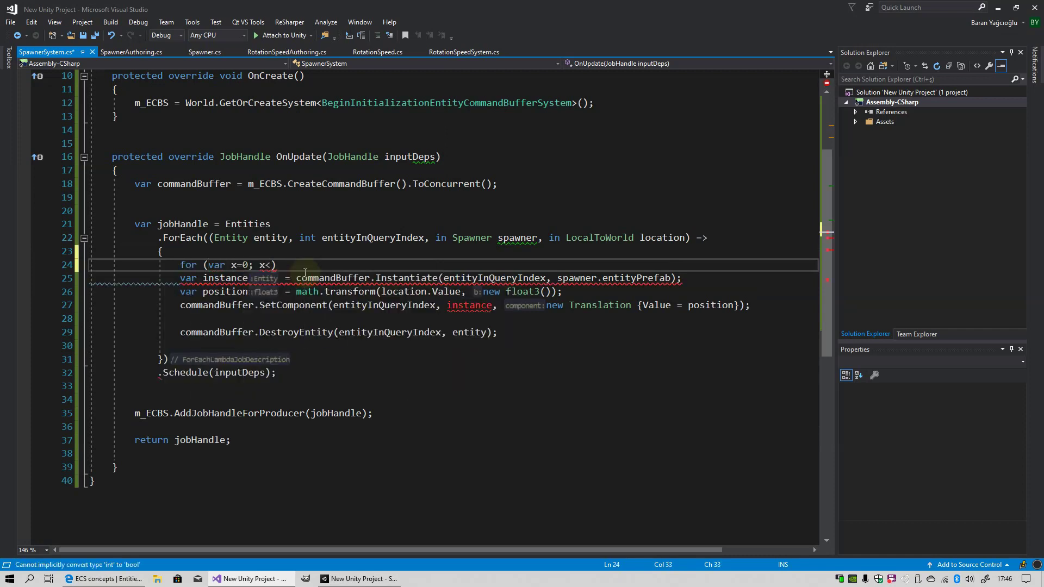
type("spawner.")
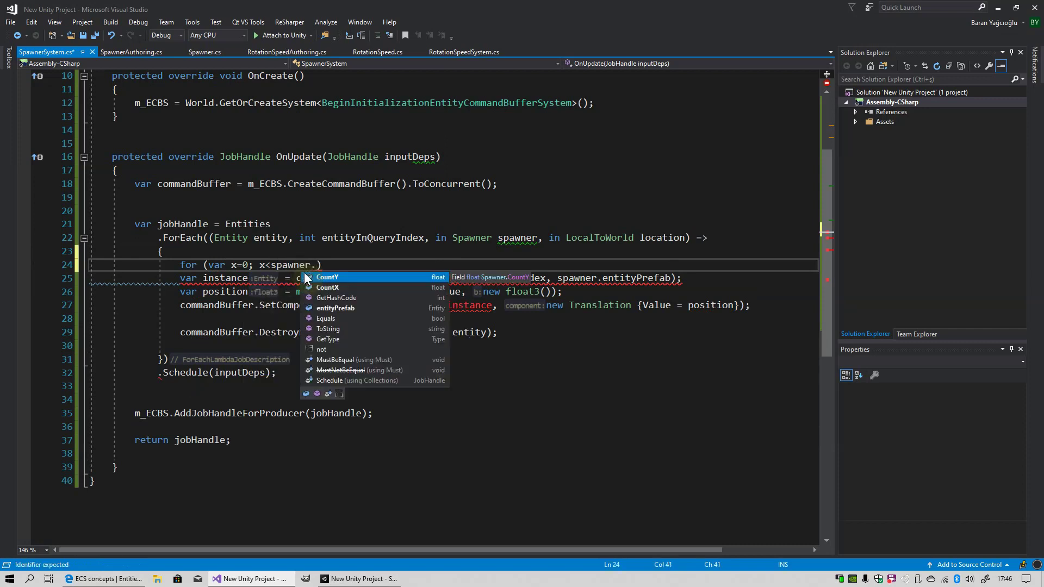
key("Down")
key("Tab")
type("x")
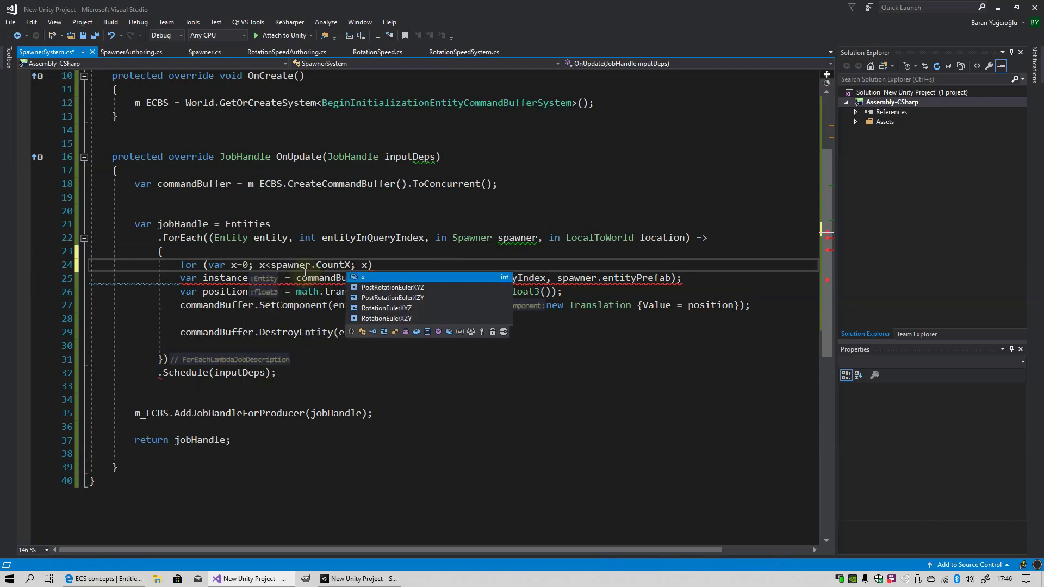
type("++)")
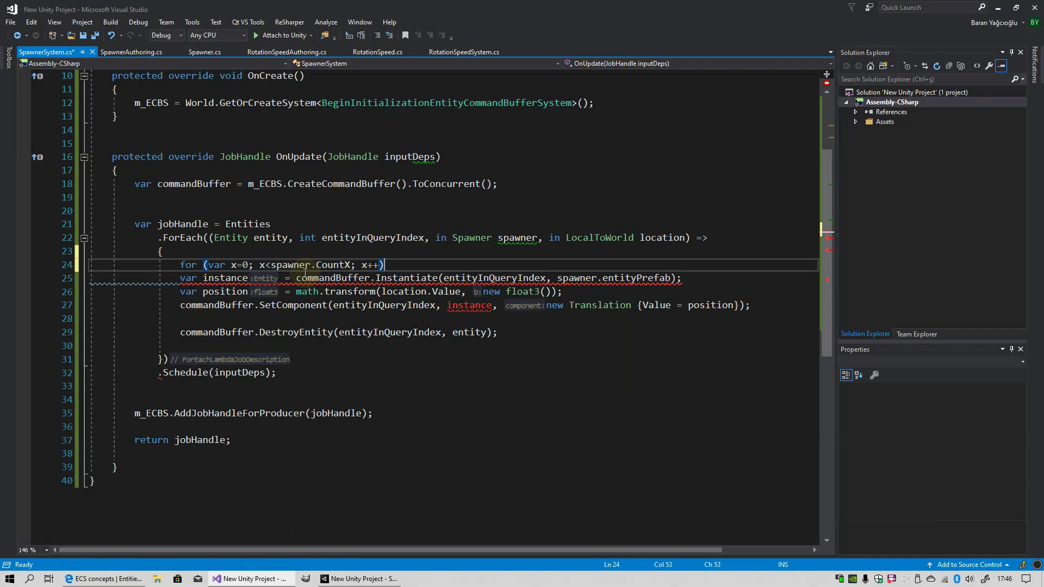
type(" {")
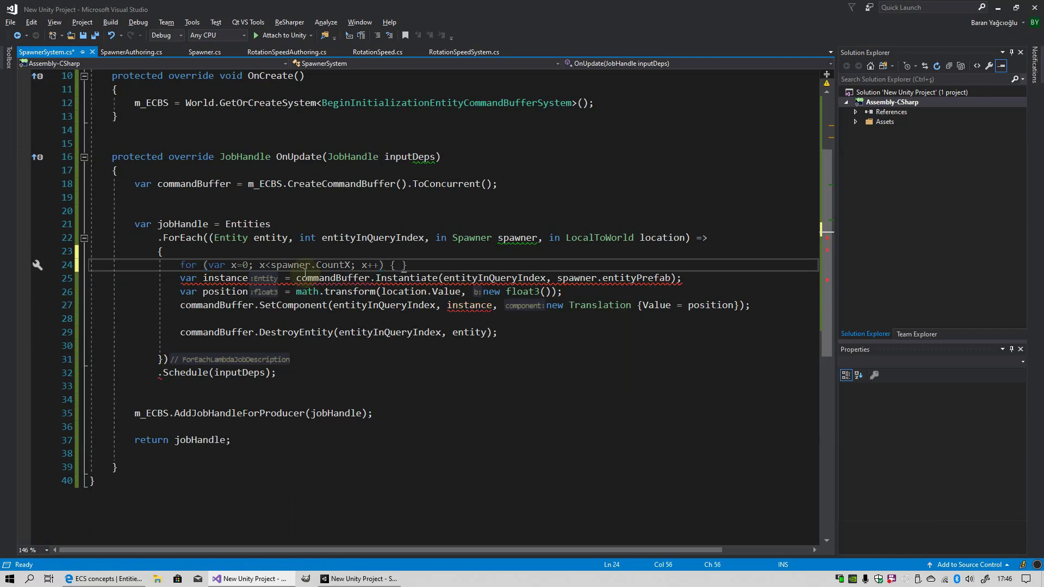
Step: Nest an inner loop 'for (var y=0; y<spawner.CountY; y++) {' inside it
key("Return")
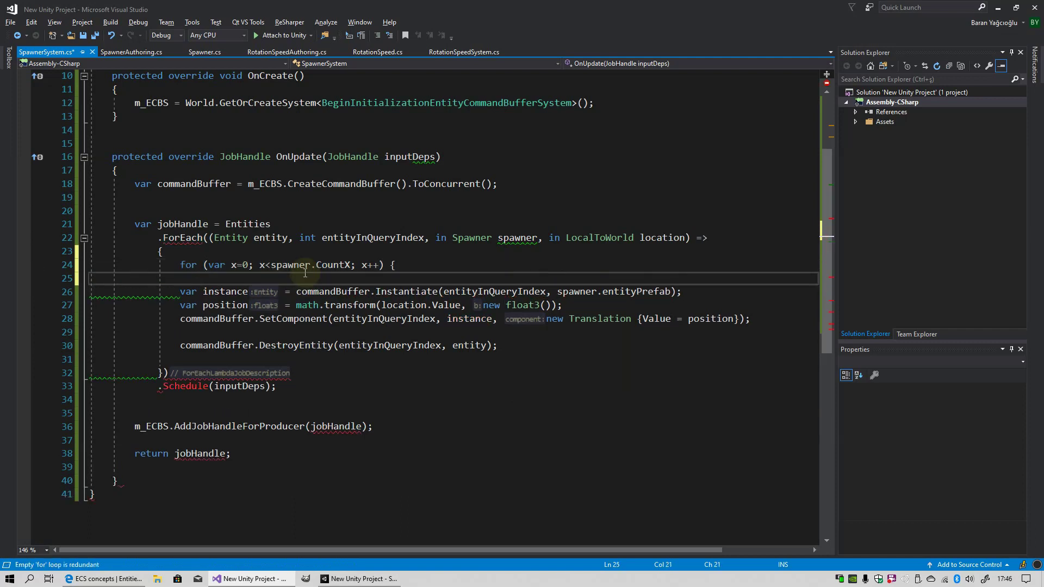
type("for (")
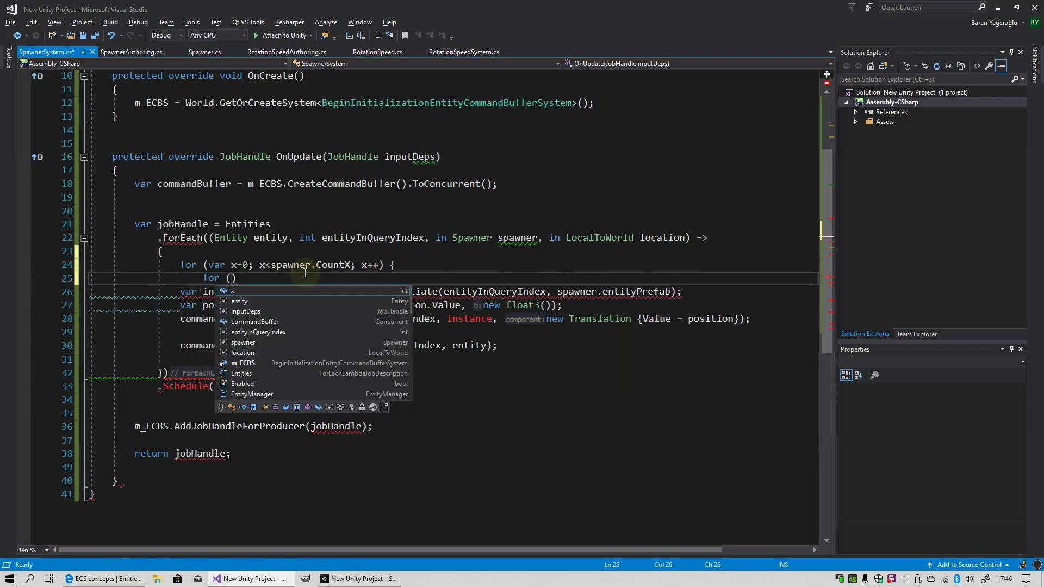
type("var y=0; ")
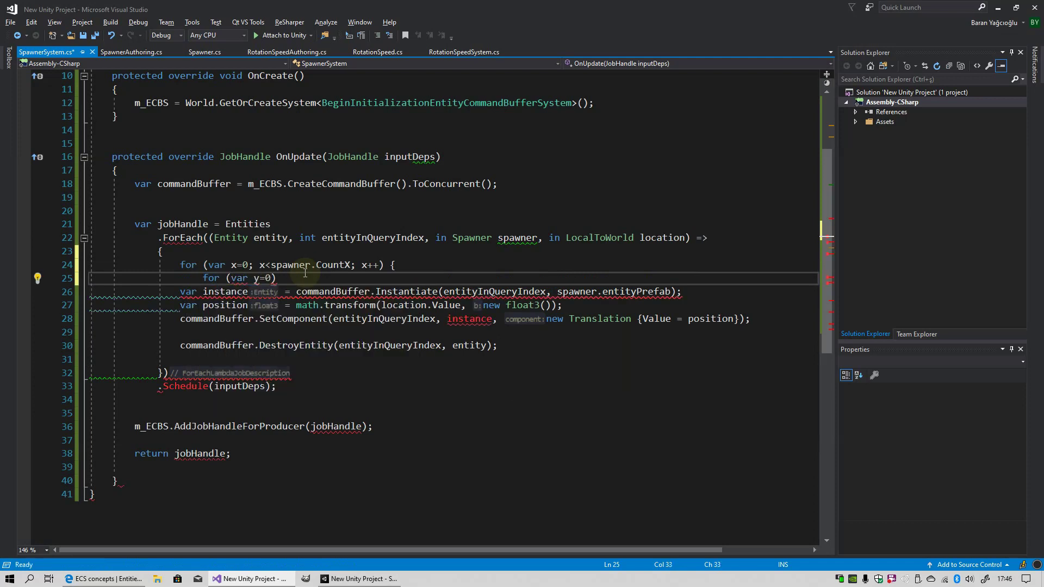
type("y")
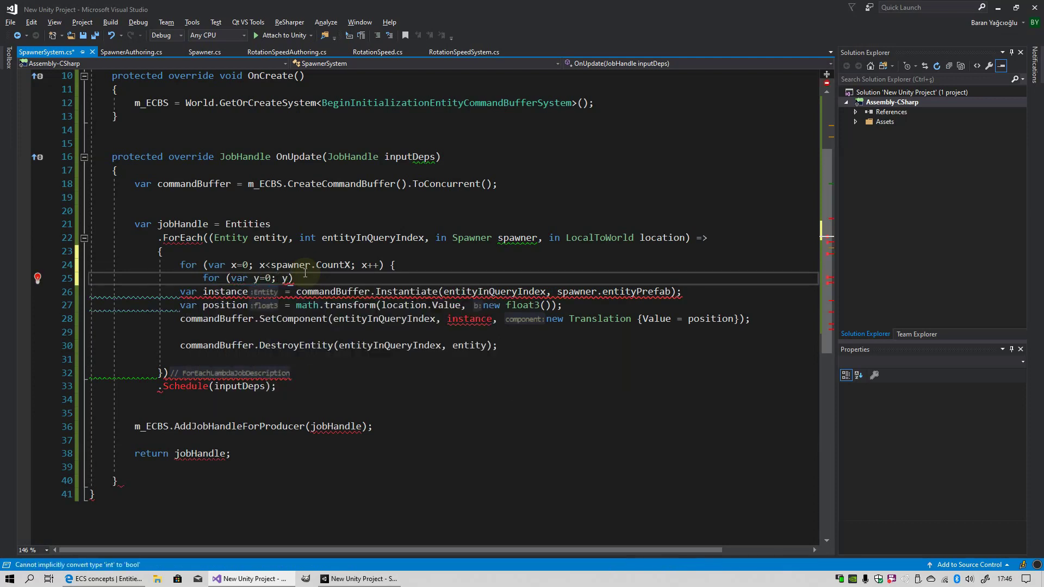
type("spa")
key("BackSpace")
key("BackSpace")
type("<")
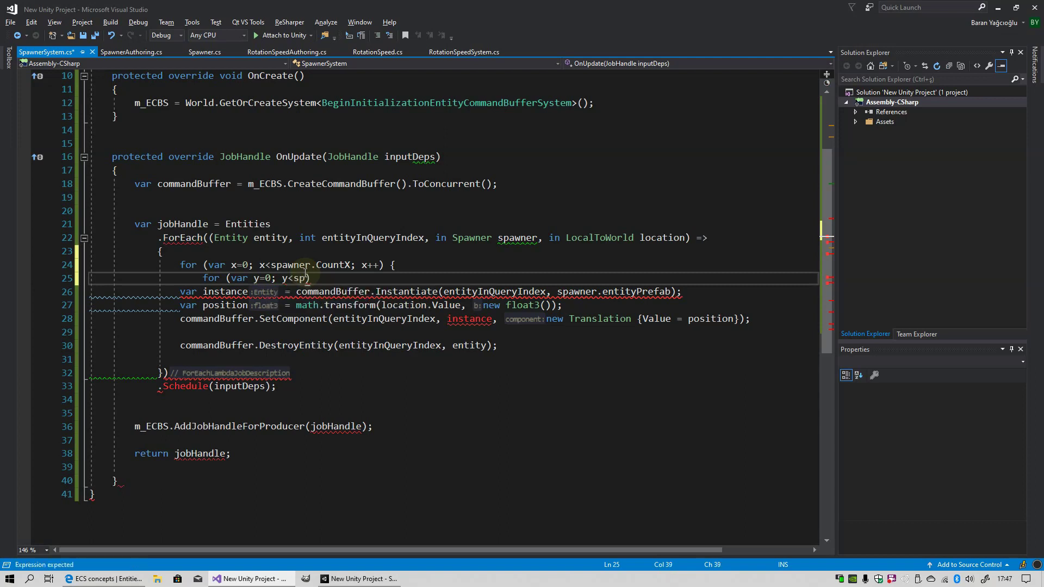
type("sp")
key("Tab")
type(".")
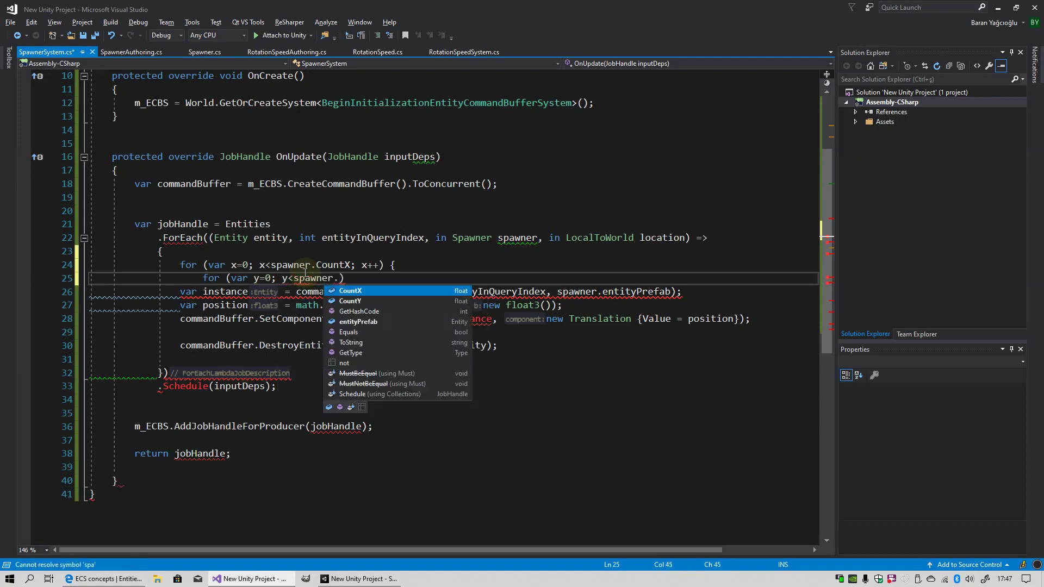
key("Down")
key("Tab")
type("; y")
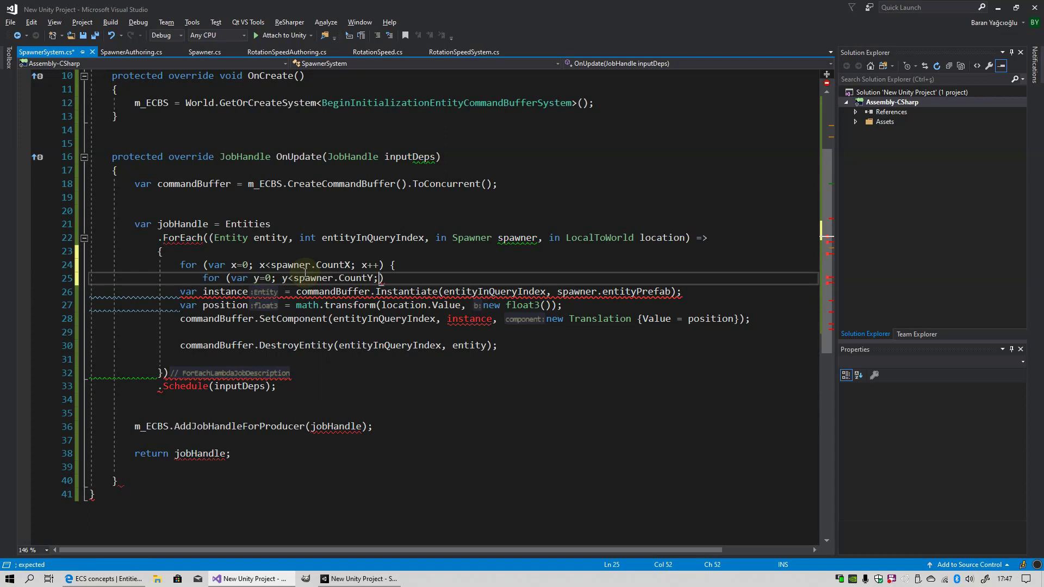
type("++)")
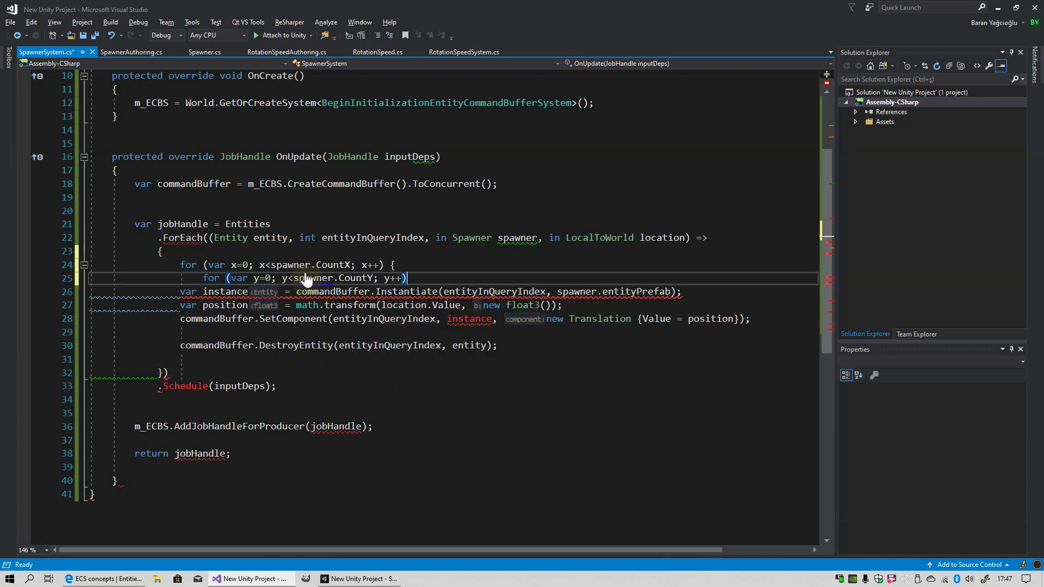
type(" {")
Step: Close both loops with braces after the SetComponent line
key("Down")
key("Down")
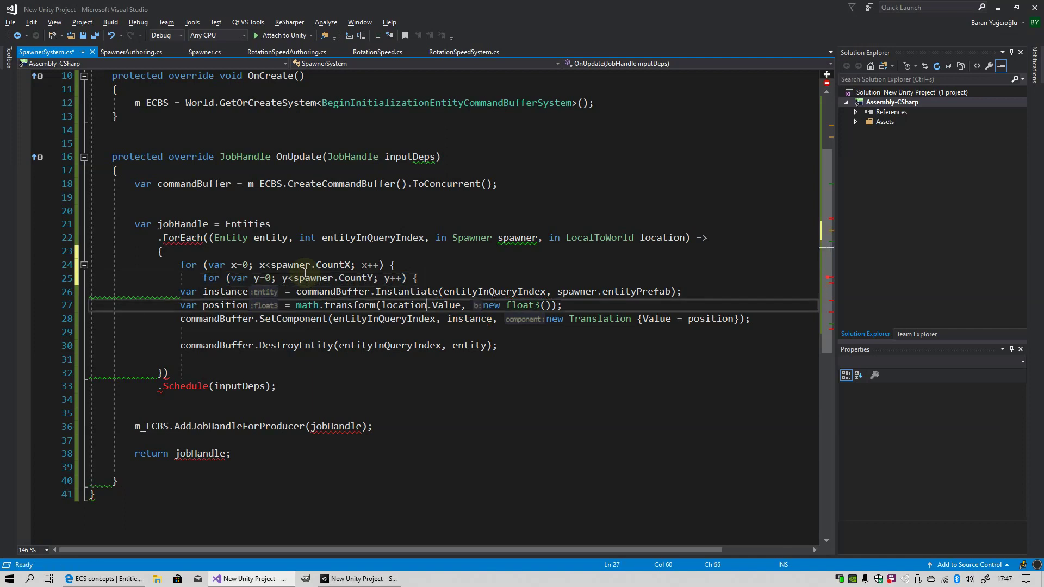
key("Down")
key("Down")
key("Return")
key("Up")
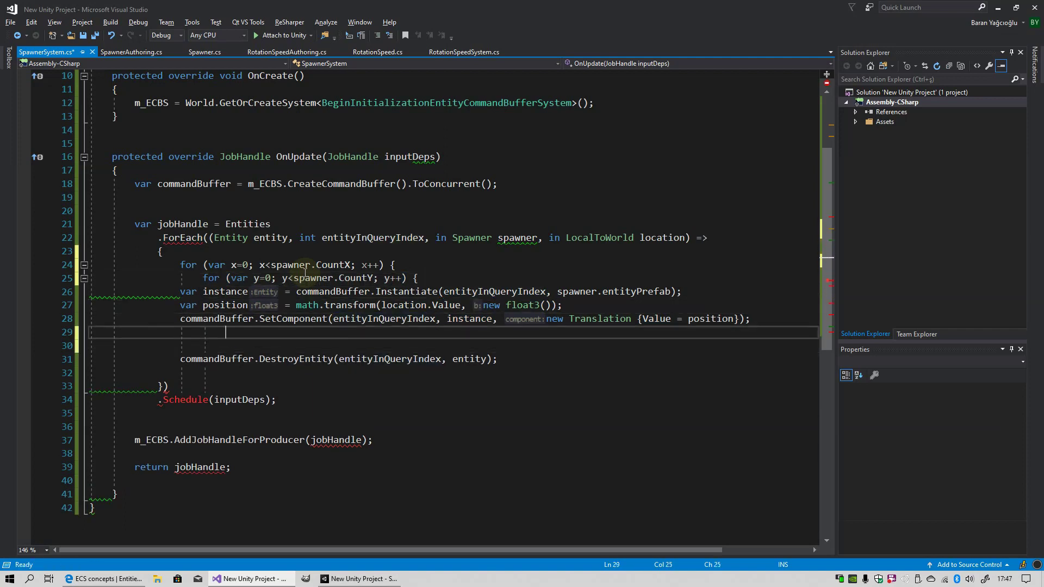
type("}")
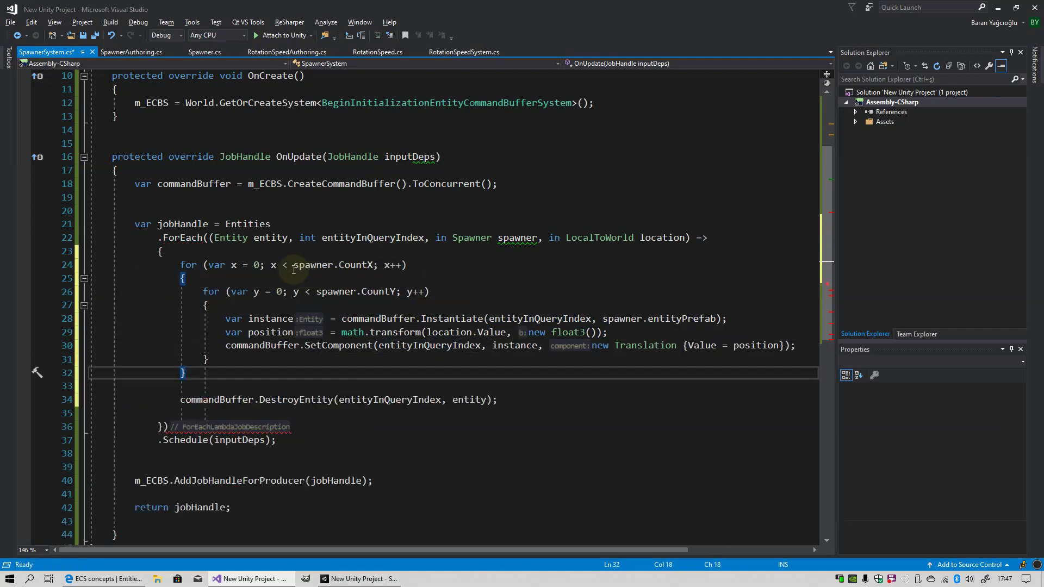
key("Return")
type("}")
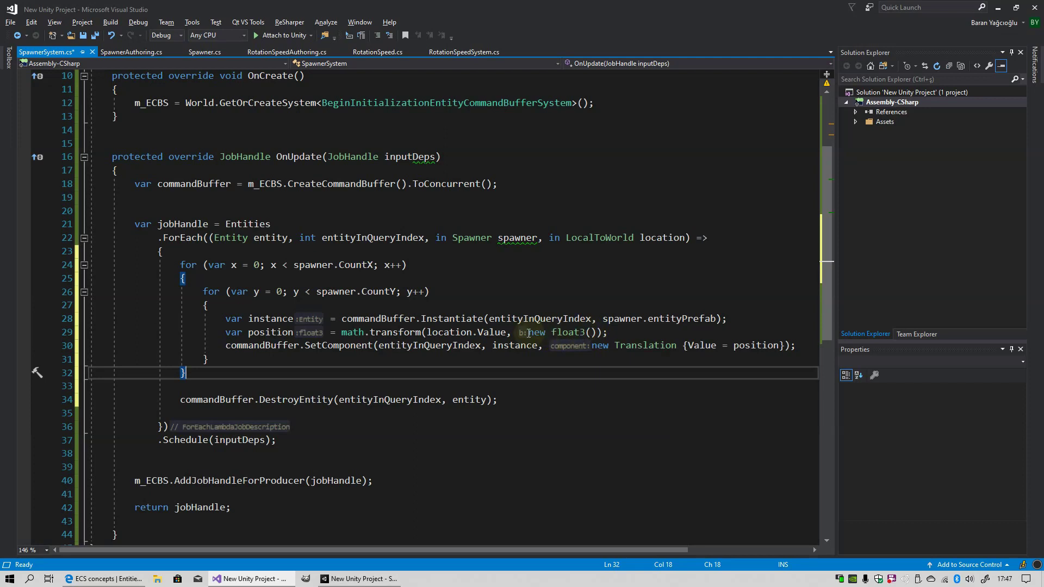
left_click(531, 332)
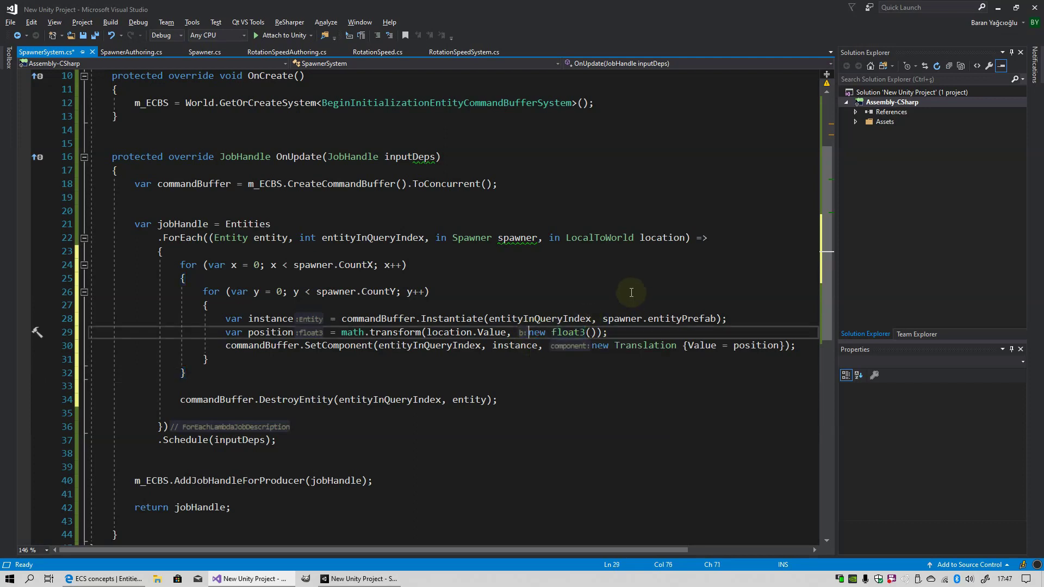
Step: Fill new float3 with x*1.3f, noise.cnoise(new float2(x, y) * 0.2f) * 2, y*1.3f
key("Return")
key("Right")
key("Right")
key("Right")
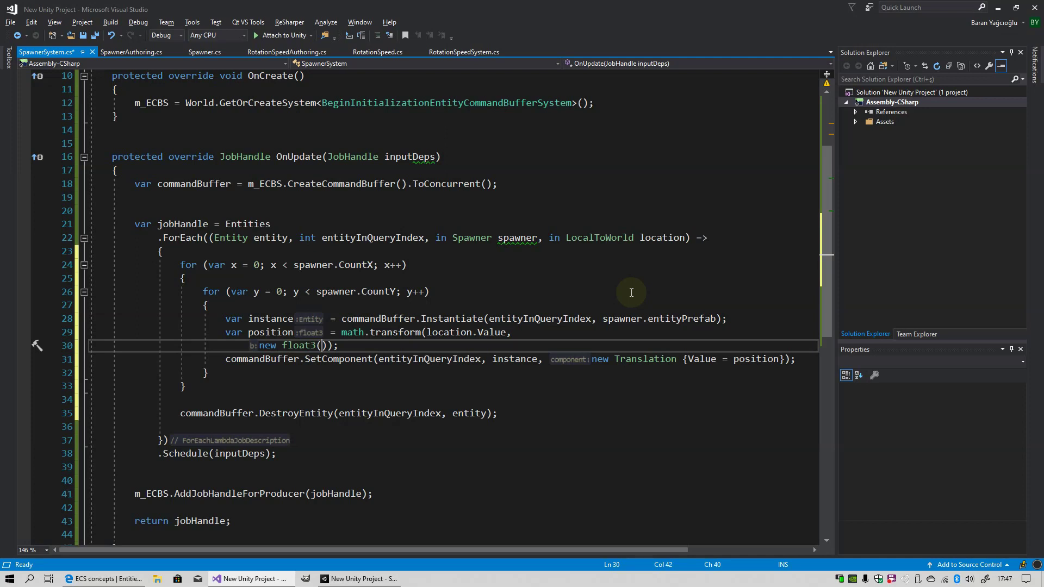
type("x*1")
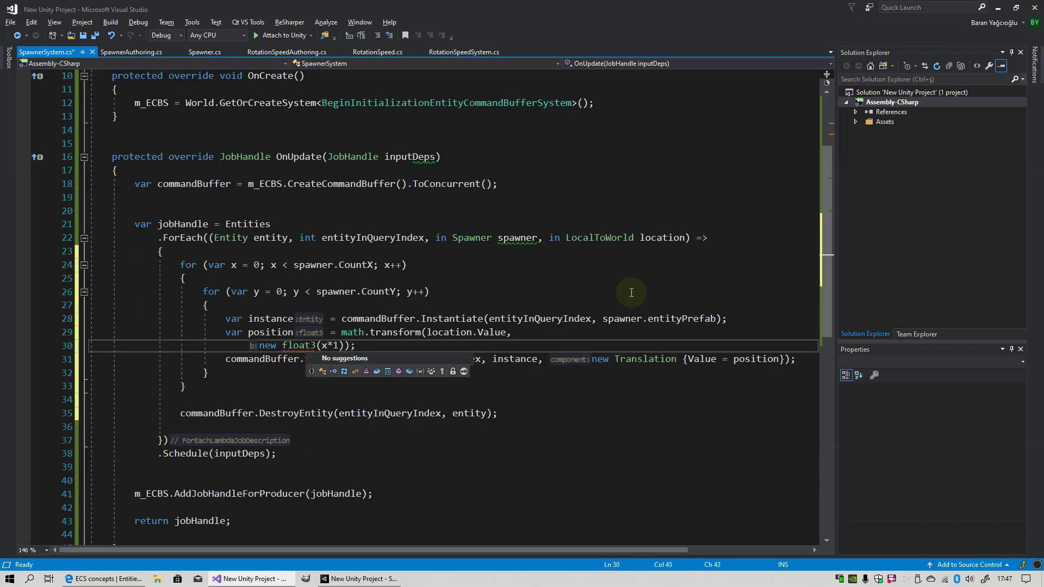
type(".3f, noise")
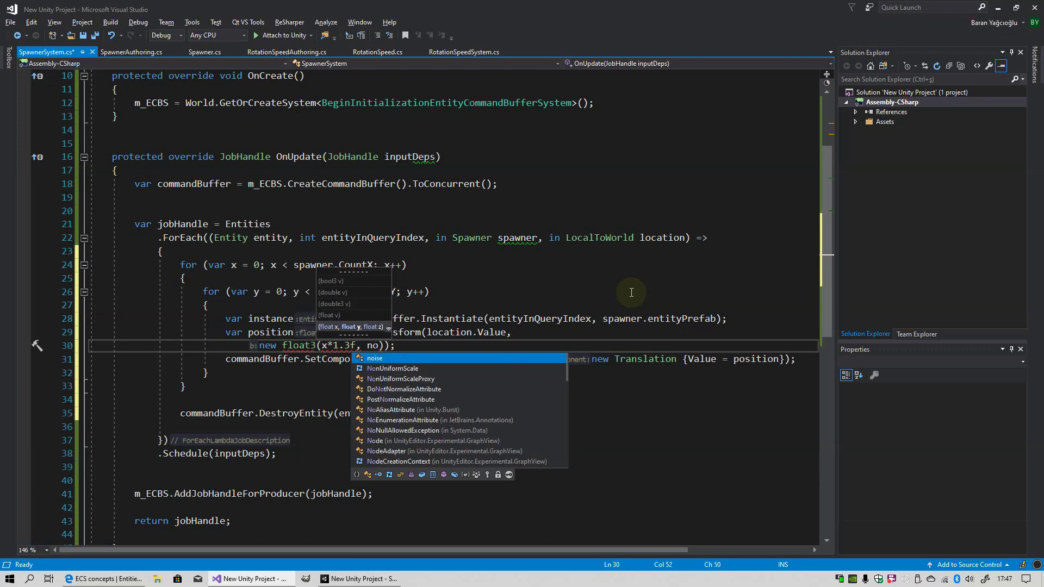
type(", se")
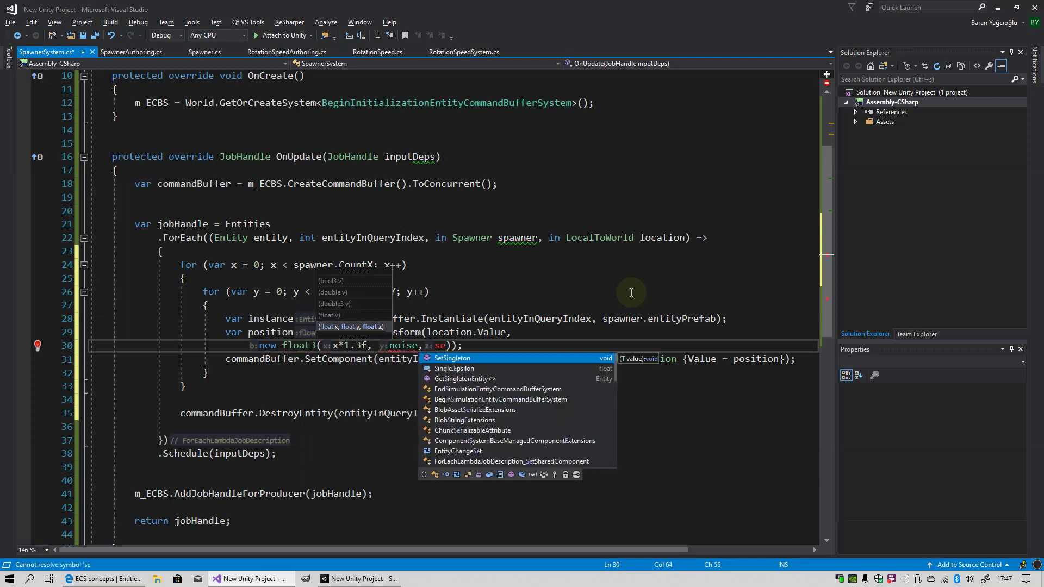
key("ctrl+z")
key("ctrl+z")
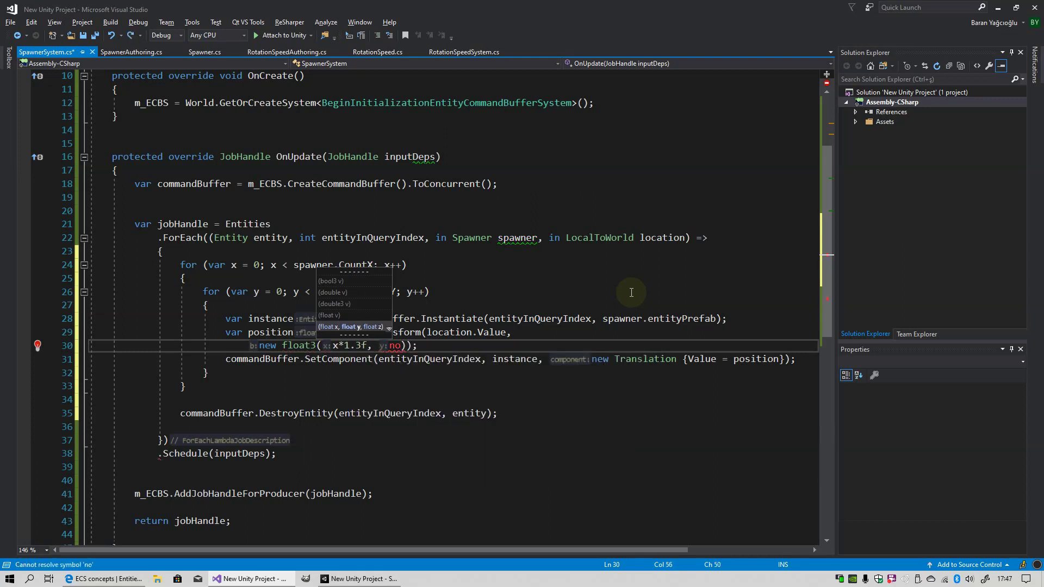
key("ctrl+space")
type(".")
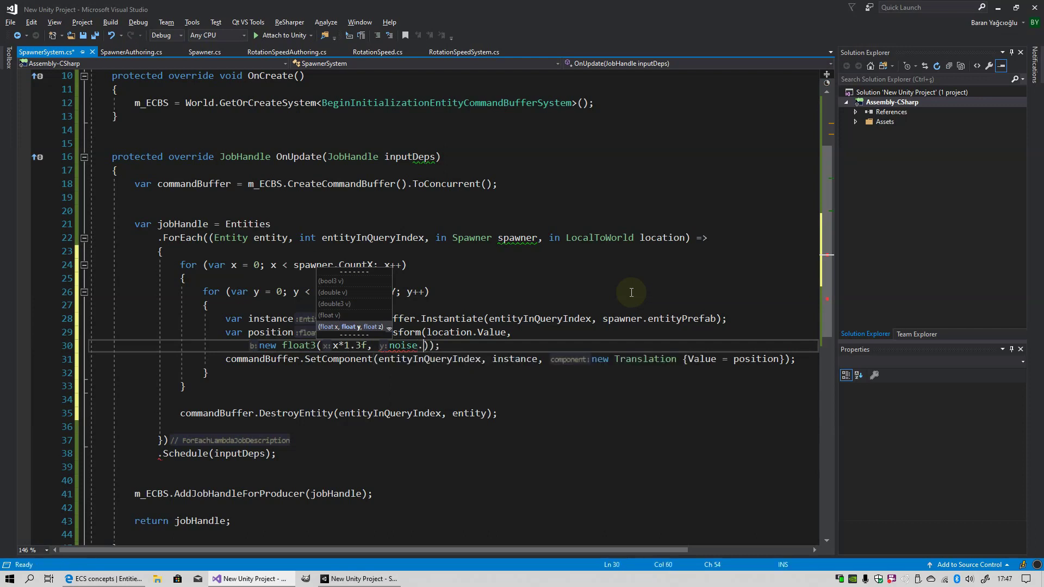
type("cnoise(")
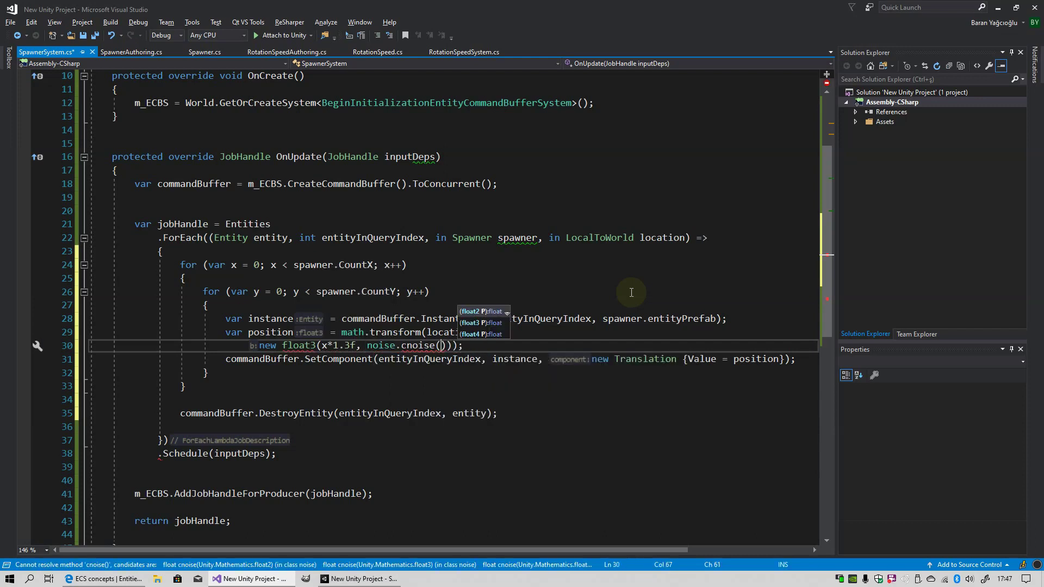
type("new float2")
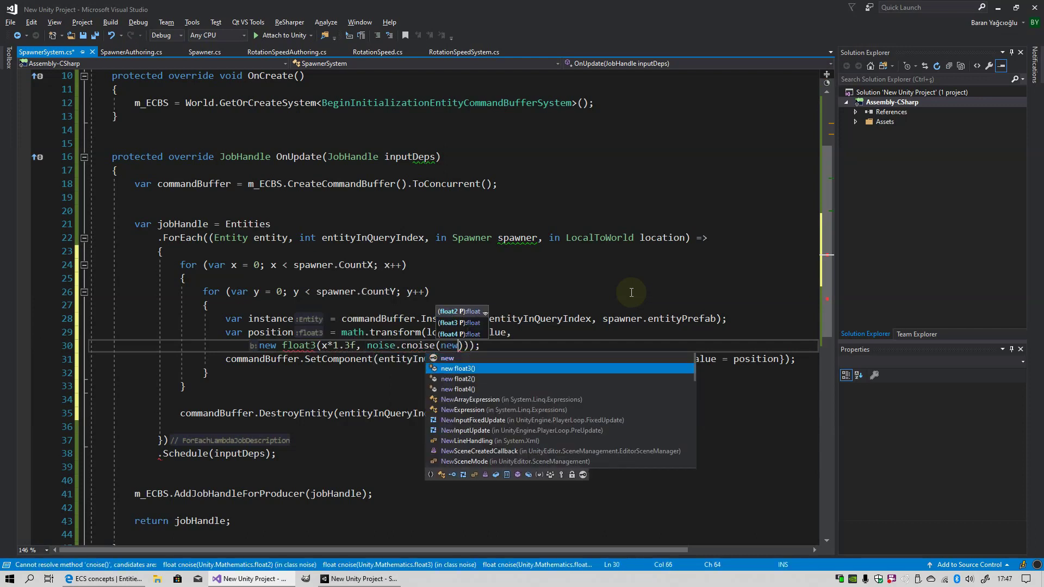
type("(")
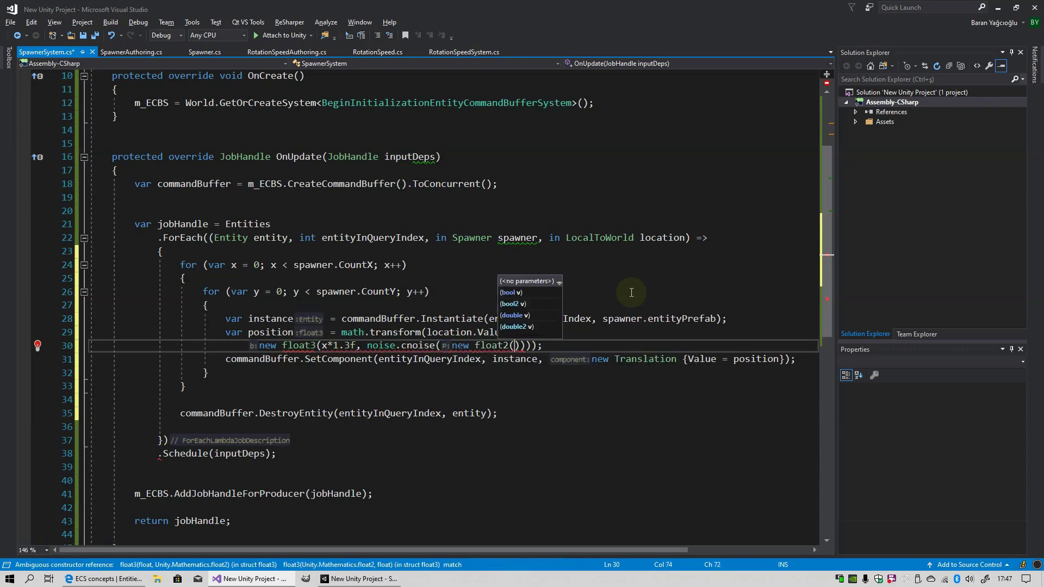
type("x, y) * ")
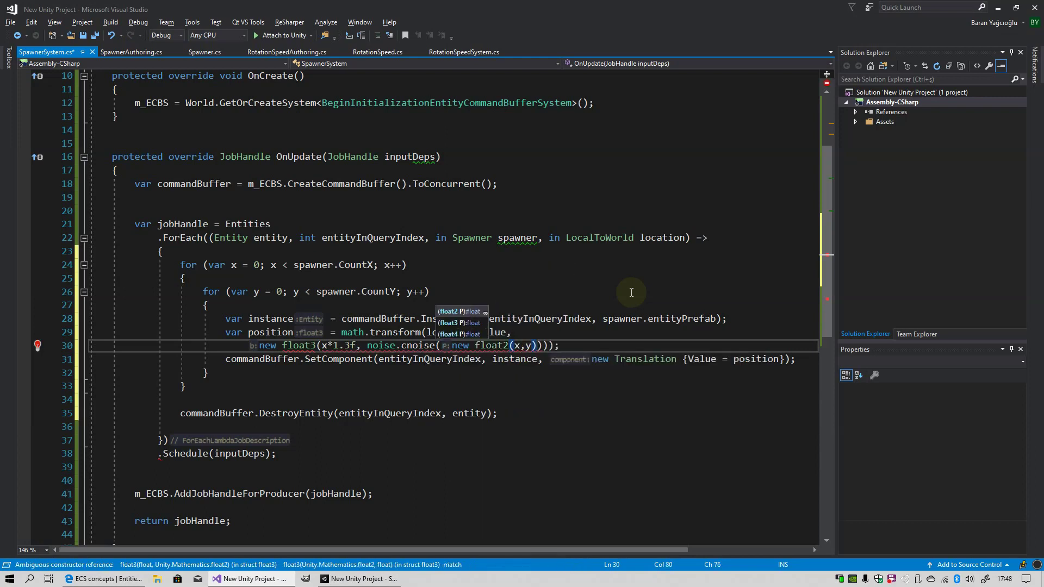
type("0.2f")
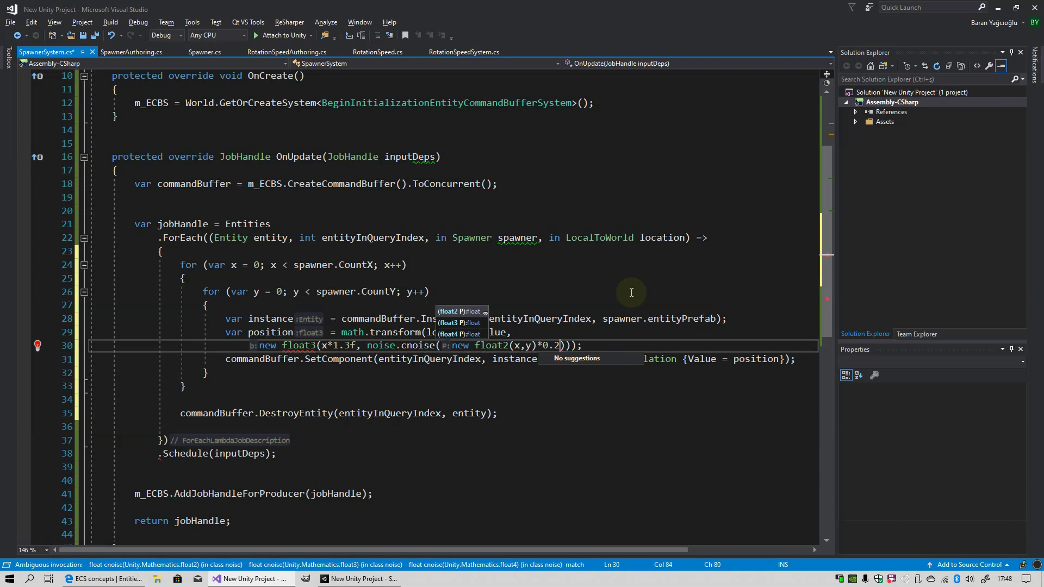
type(") * 2, y * 1.")
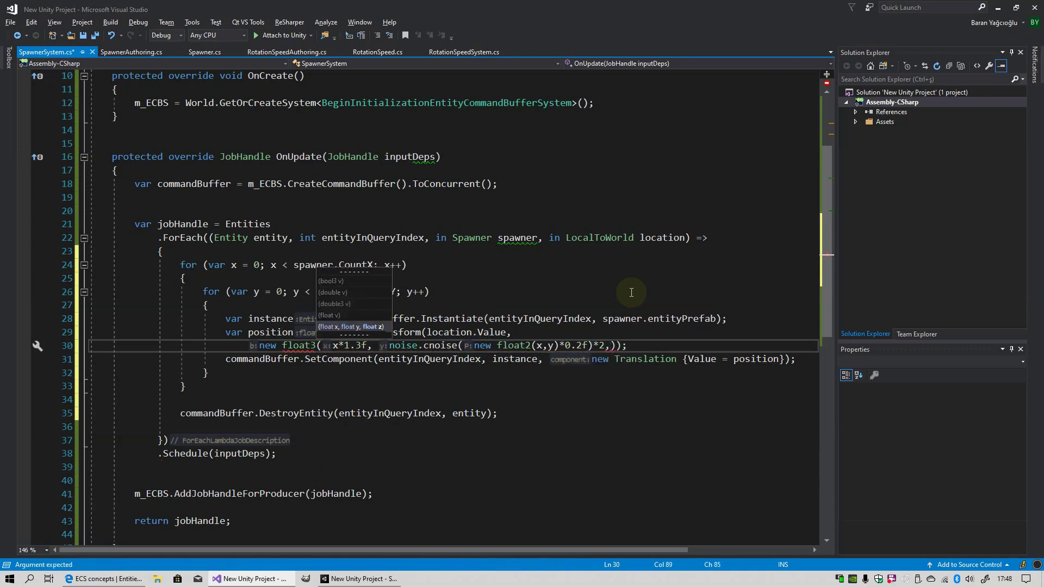
type("3")
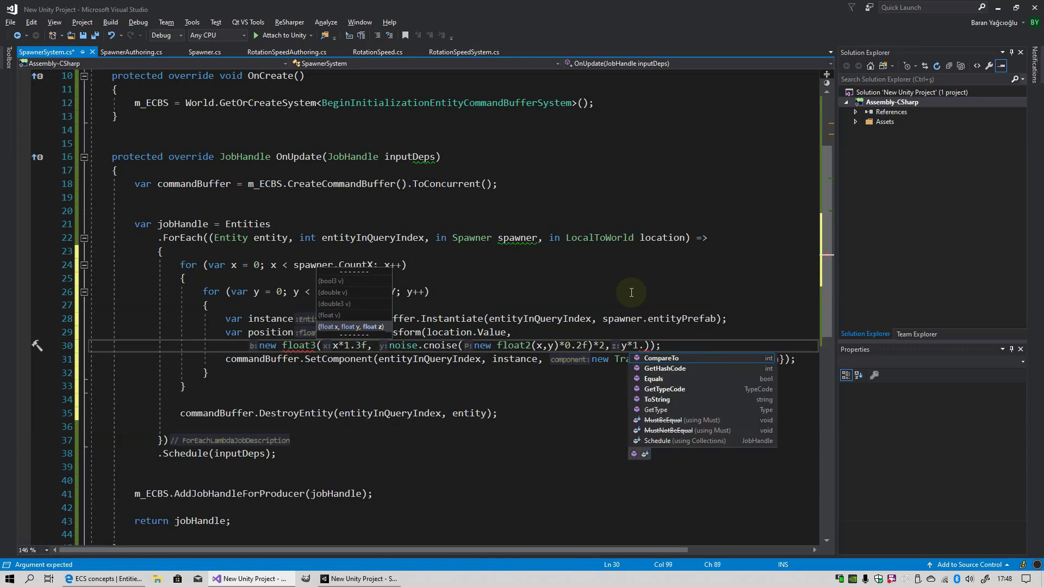
type("f))")
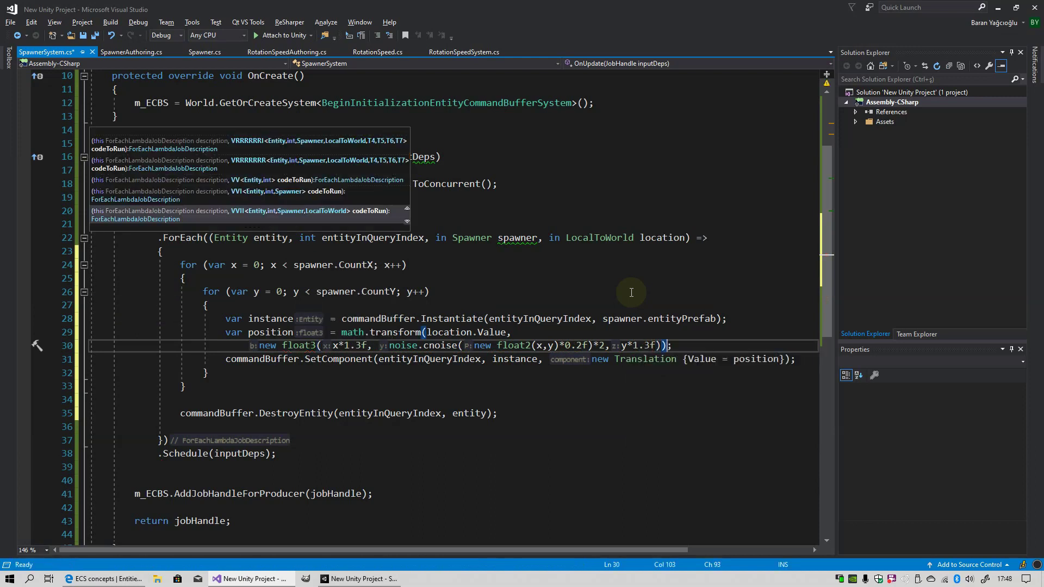
type(";")
Step: Check the new position arguments and save SpawnerSystem.cs
left_click_drag(332, 345, 725, 348)
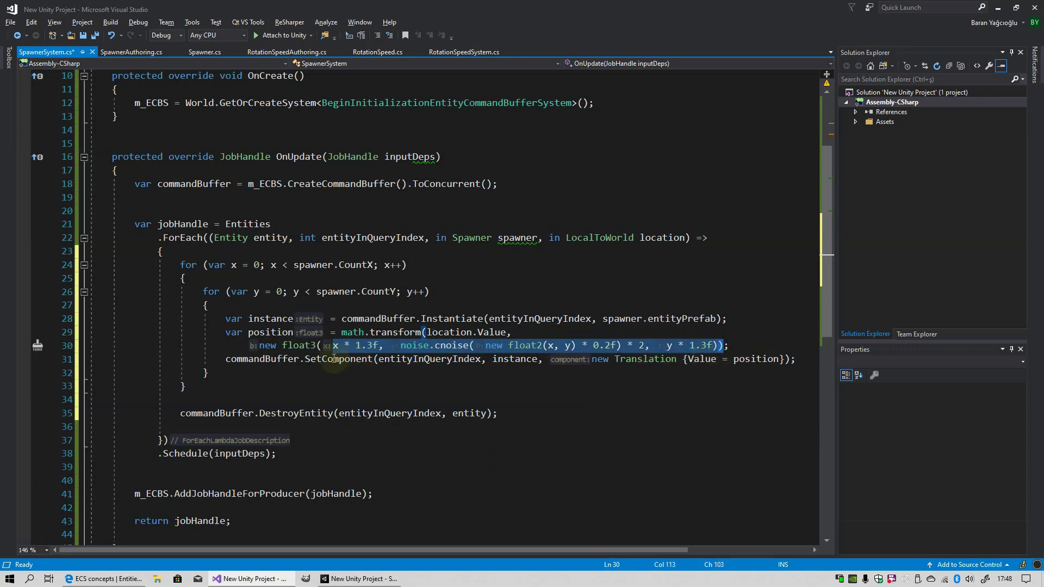
left_click(310, 367)
key("ctrl+s")
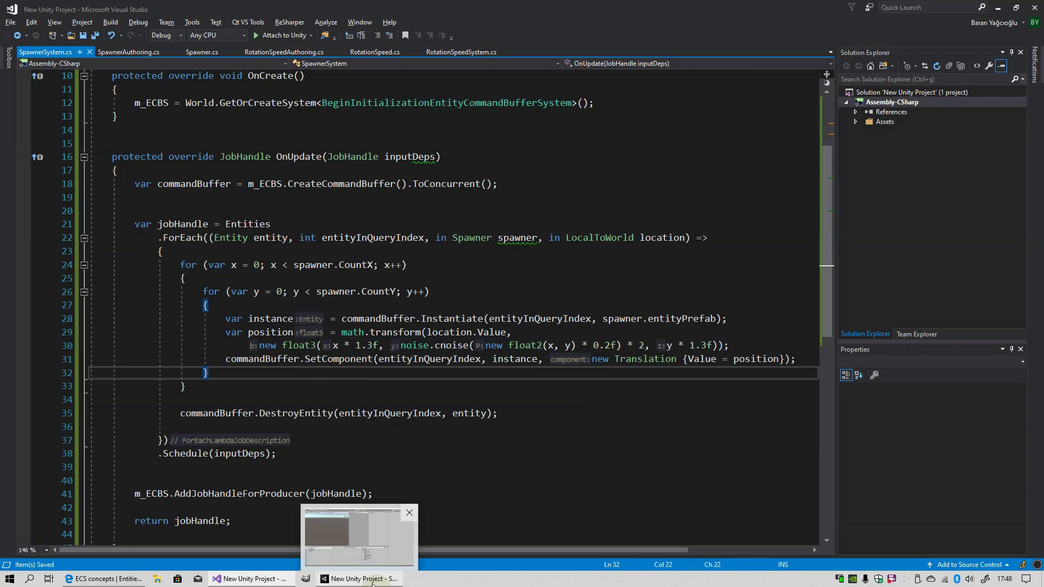
Step: During play, move the Main Camera to X 15.03 and higher, copy its Transform, then stop play
left_click(373, 583)
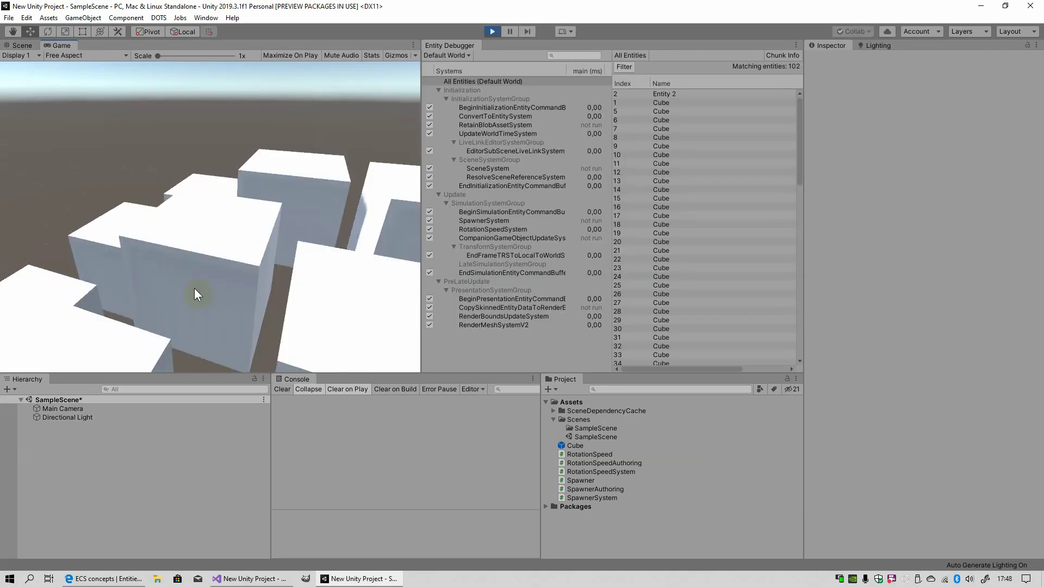
left_click(106, 408)
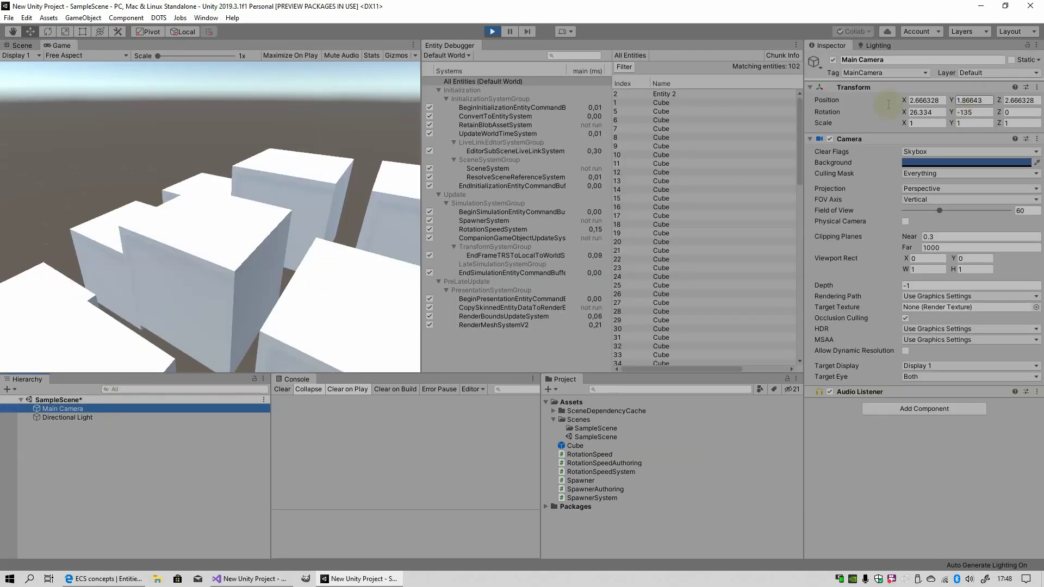
mouse_move(902, 101)
left_mouse_down()
mouse_move(967, 124)
mouse_move(103, 76)
left_mouse_up()
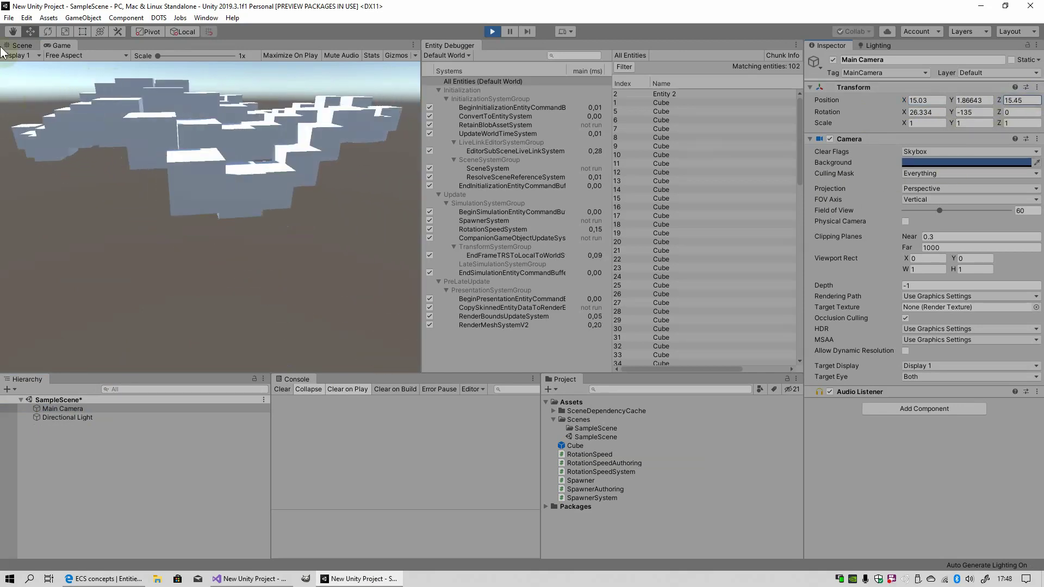
mouse_move(950, 100)
left_mouse_down()
mouse_move(990, 93)
mouse_move(960, 93)
left_mouse_up()
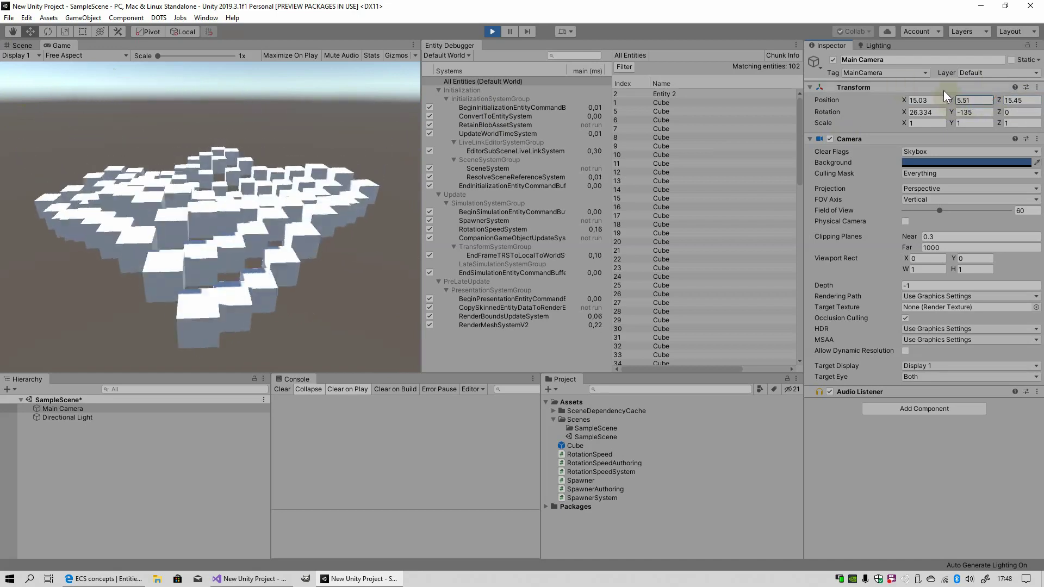
left_click(1036, 87)
left_click(987, 137)
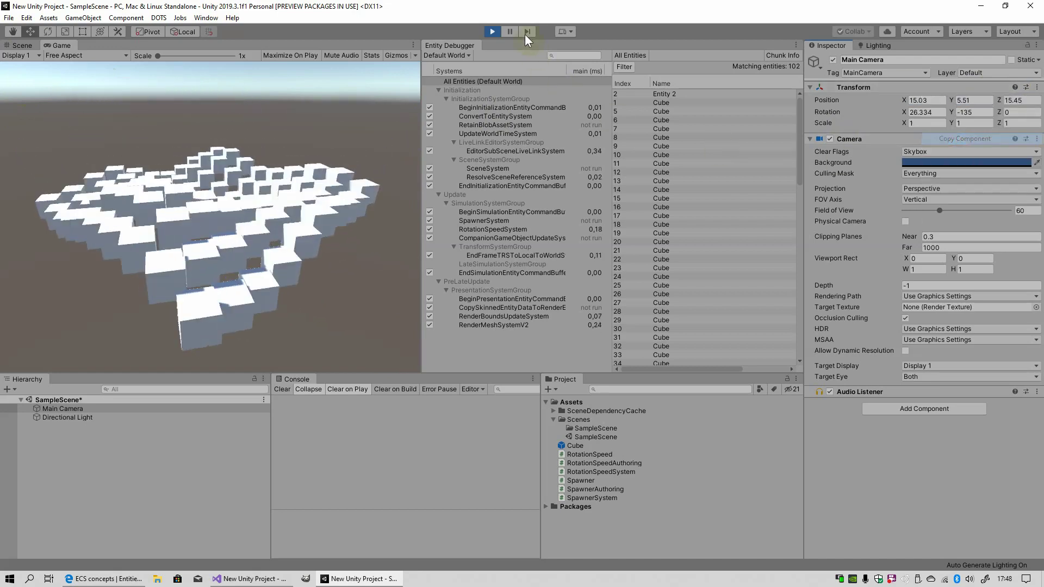
key("ctrl+p")
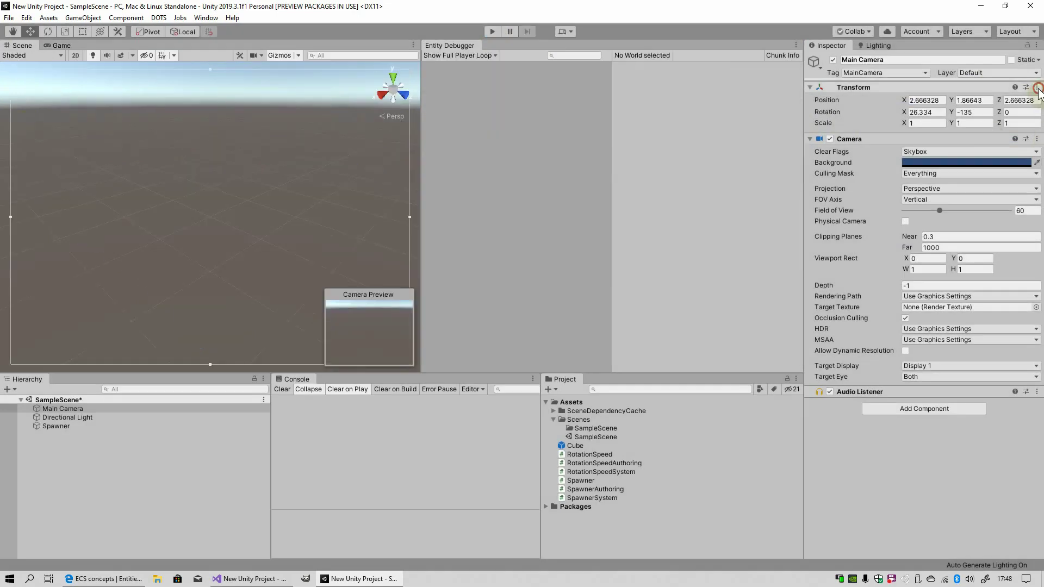
Step: Paste the saved Transform values onto the Main Camera and do a test run
left_click(1036, 87)
left_click(492, 31)
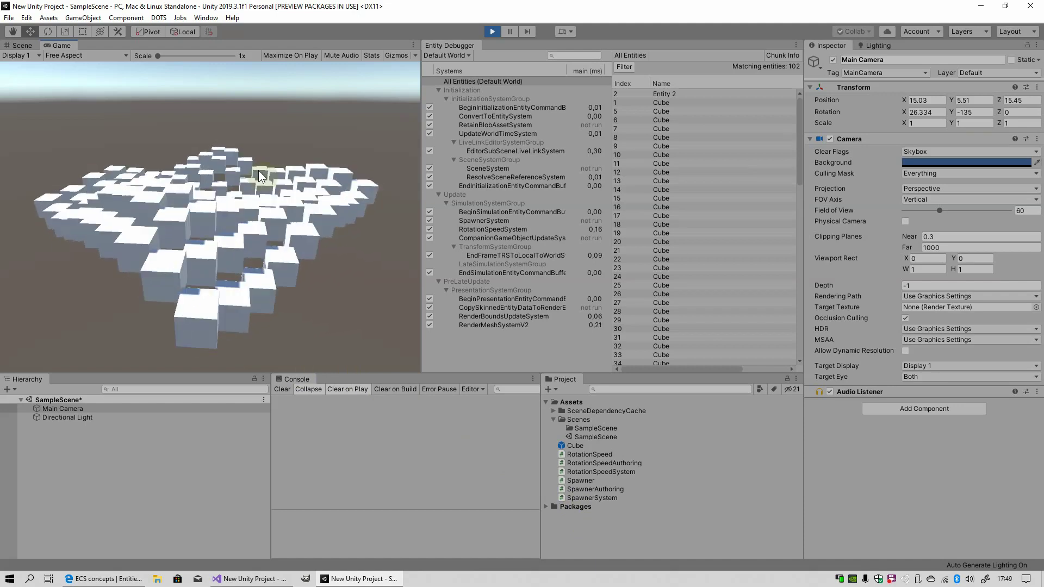
left_click(492, 31)
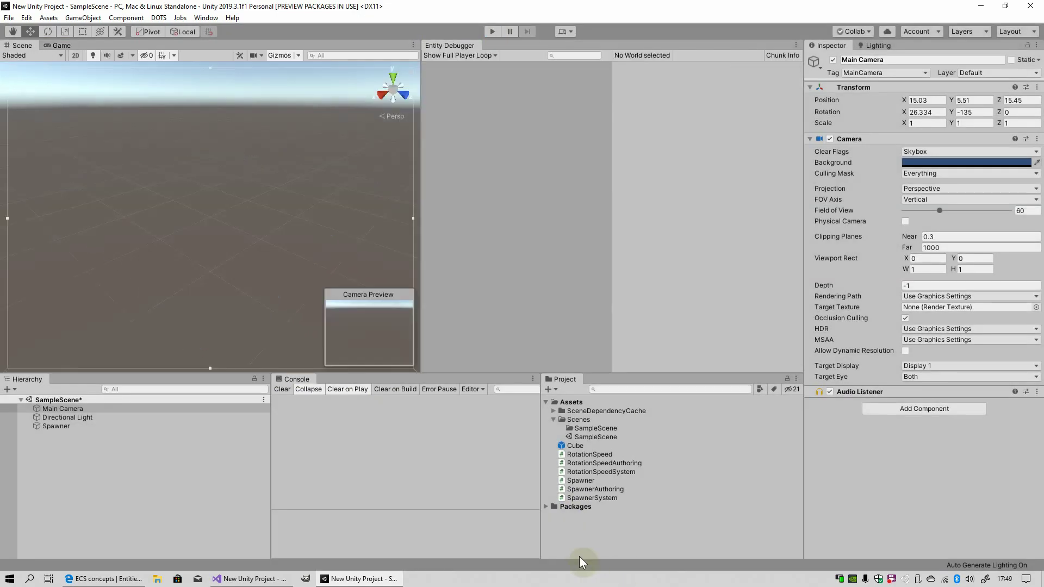
Step: Create a C# script named LifeTimeSystem in Assets and open it
right_click(578, 534)
mouse_move(652, 251)
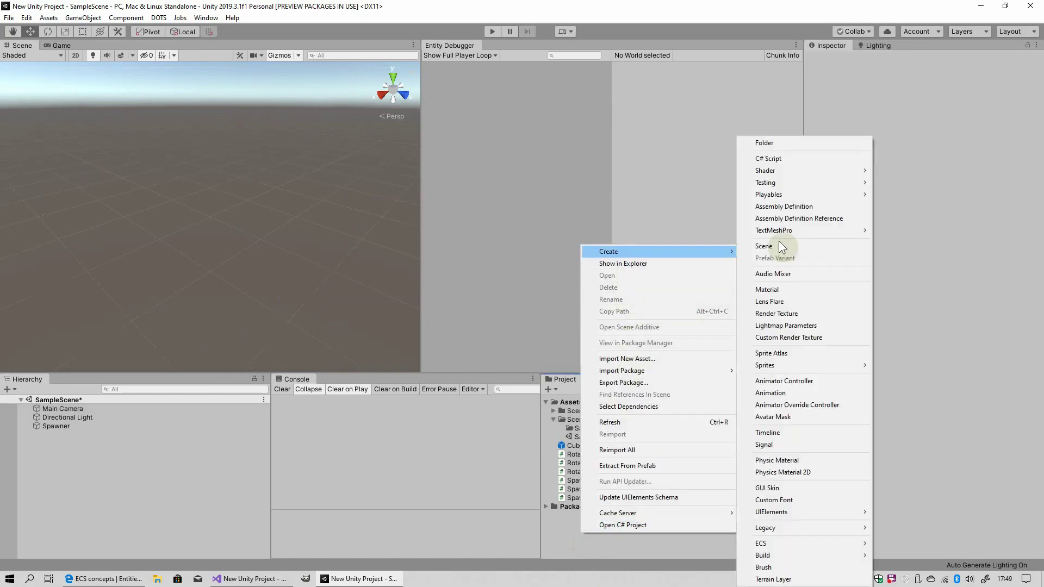
left_click(768, 158)
type("Life")
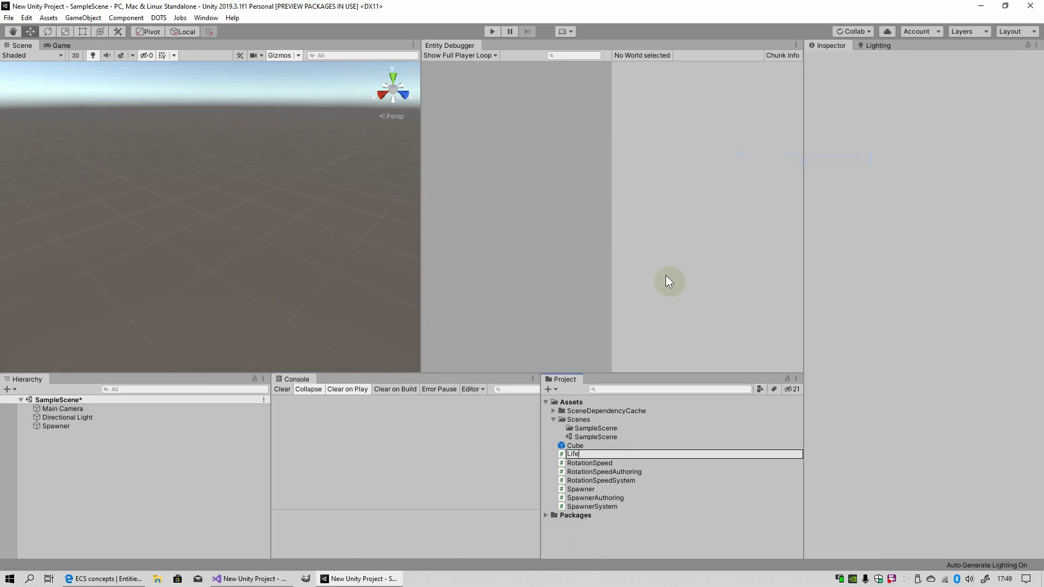
type("TimeSystem")
key("Return")
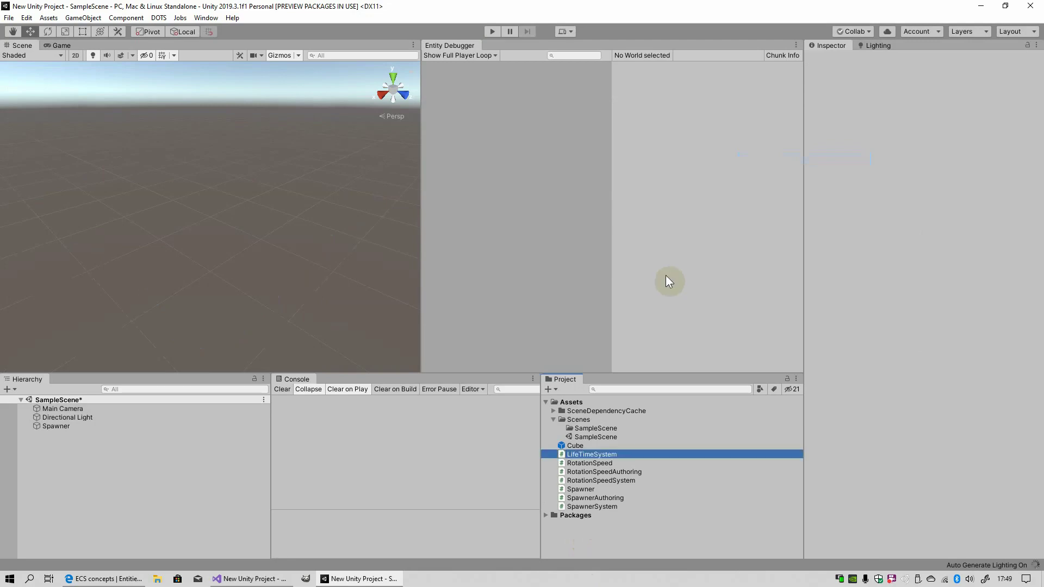
key("Return")
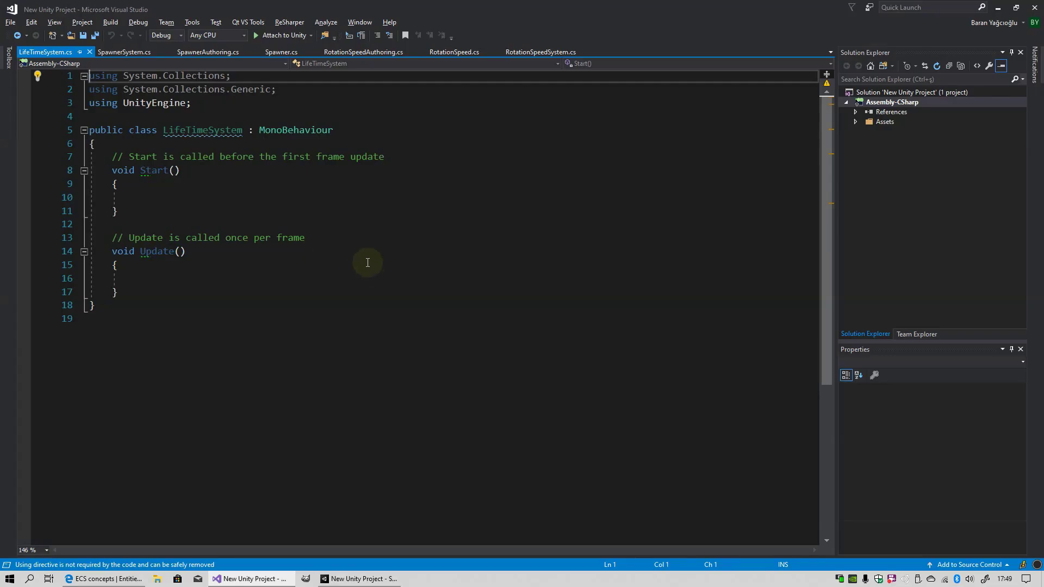
Step: Replace the template with 'using Unity.Entities;' and a LifeTime IComponentData struct holding 'public float Value;'
key("ctrl+a")
type("using")
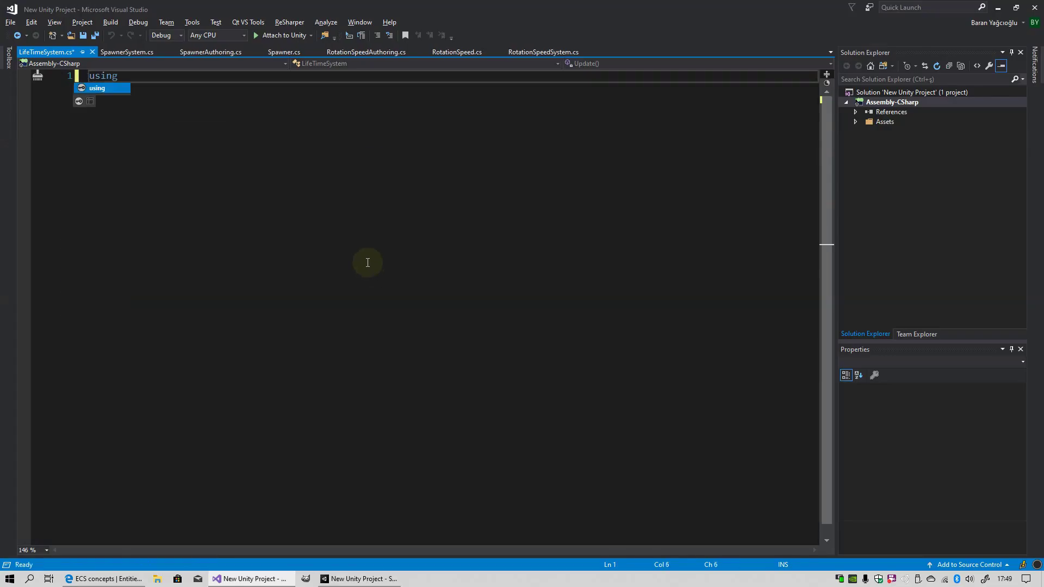
type(" Unity")
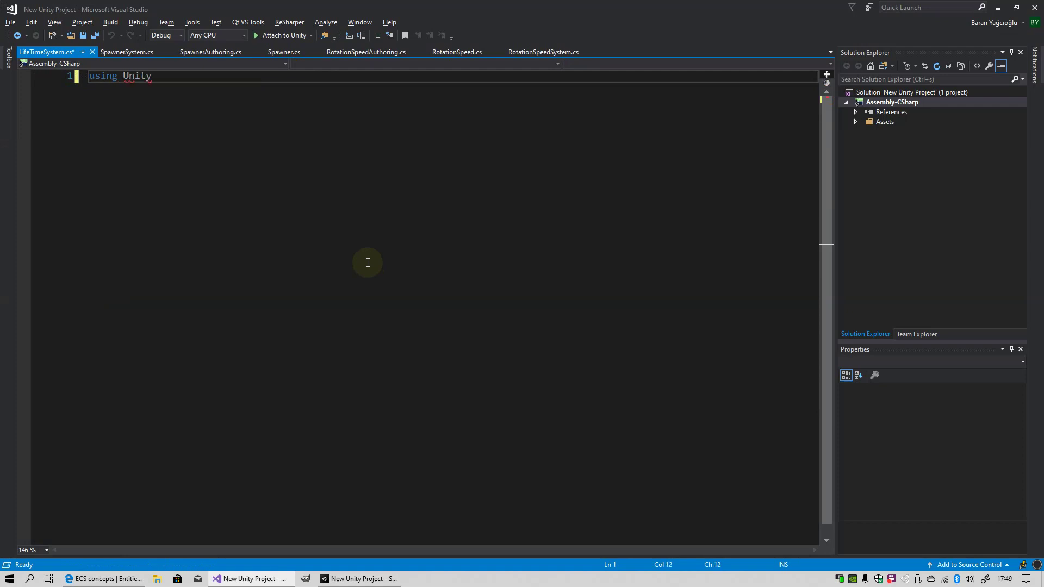
type(".Entities;")
key("Return")
key("Return")
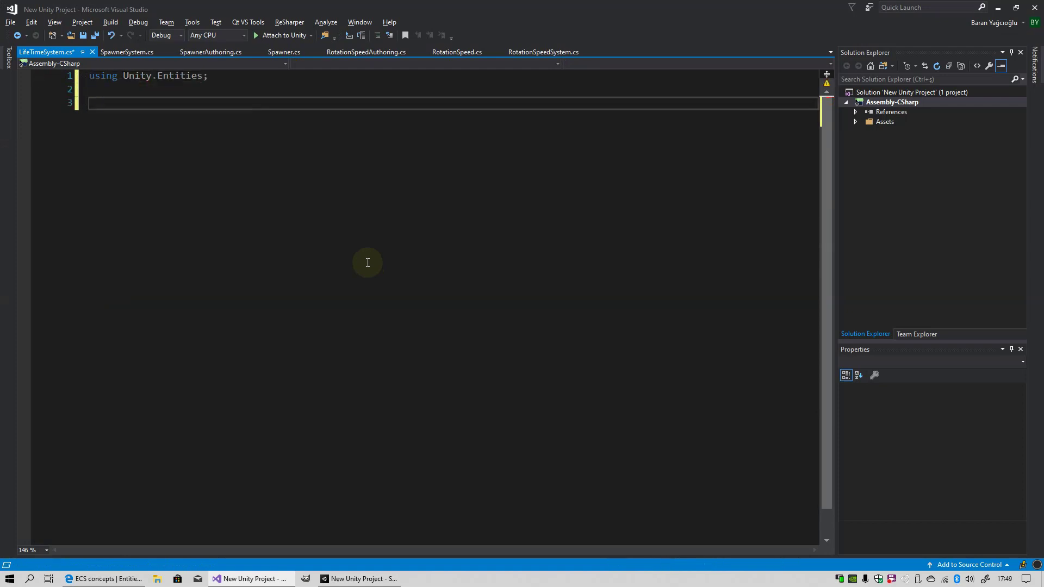
type("public ")
type("struct ")
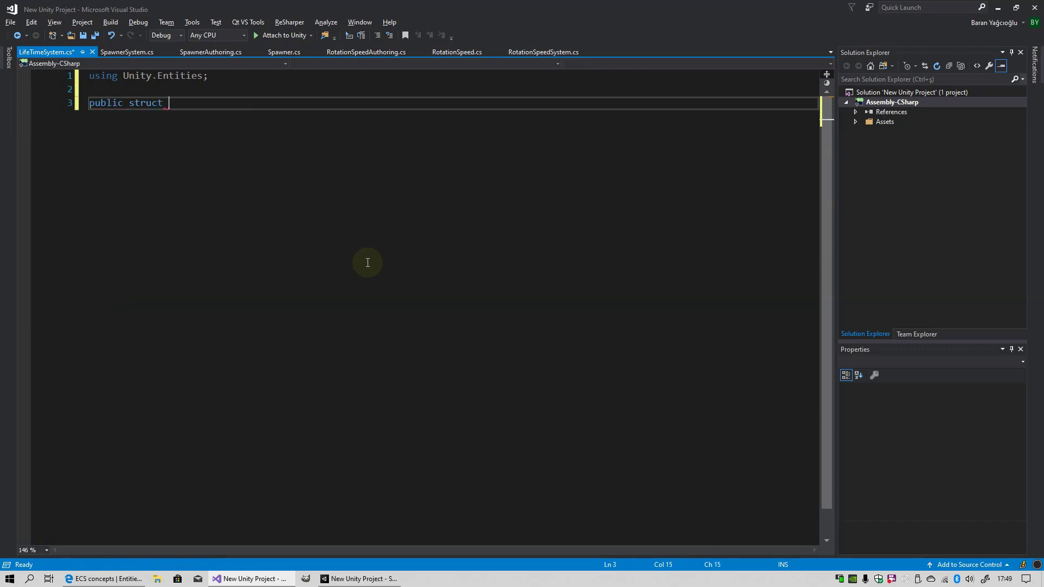
type("Life")
type("Time :")
type(" ICom")
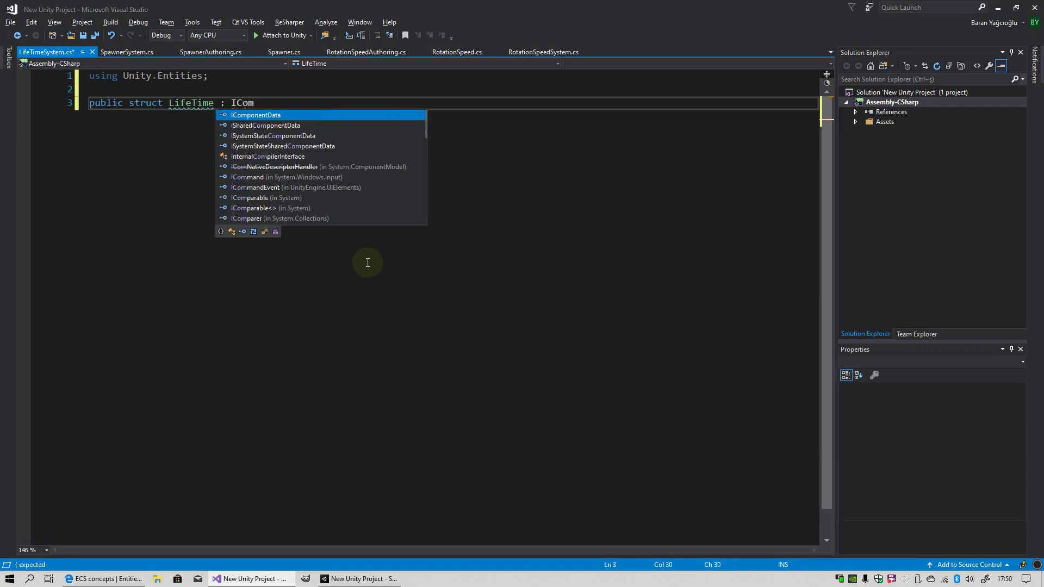
key("Tab")
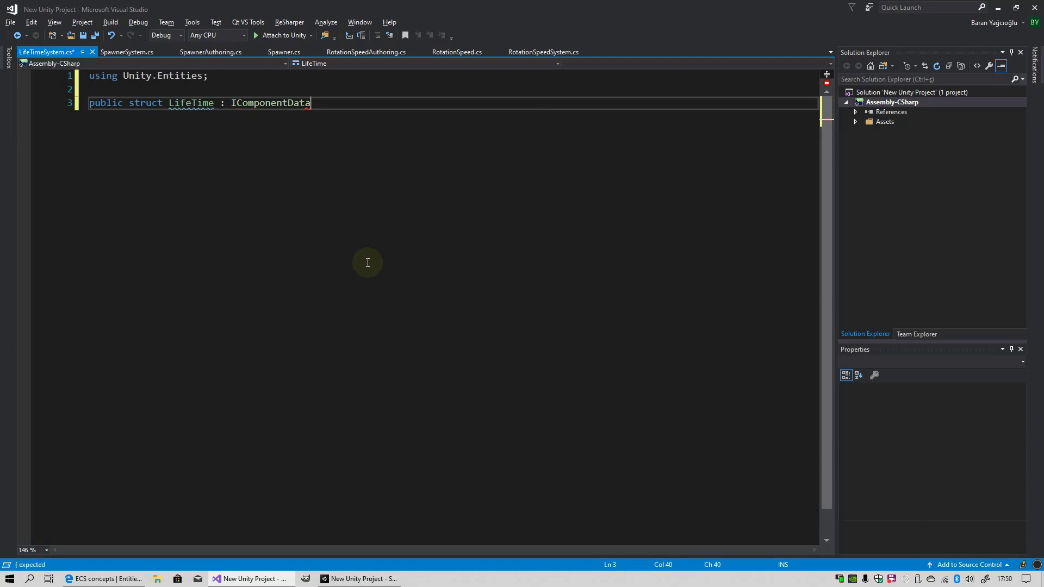
type("{")
key("Return")
type("p")
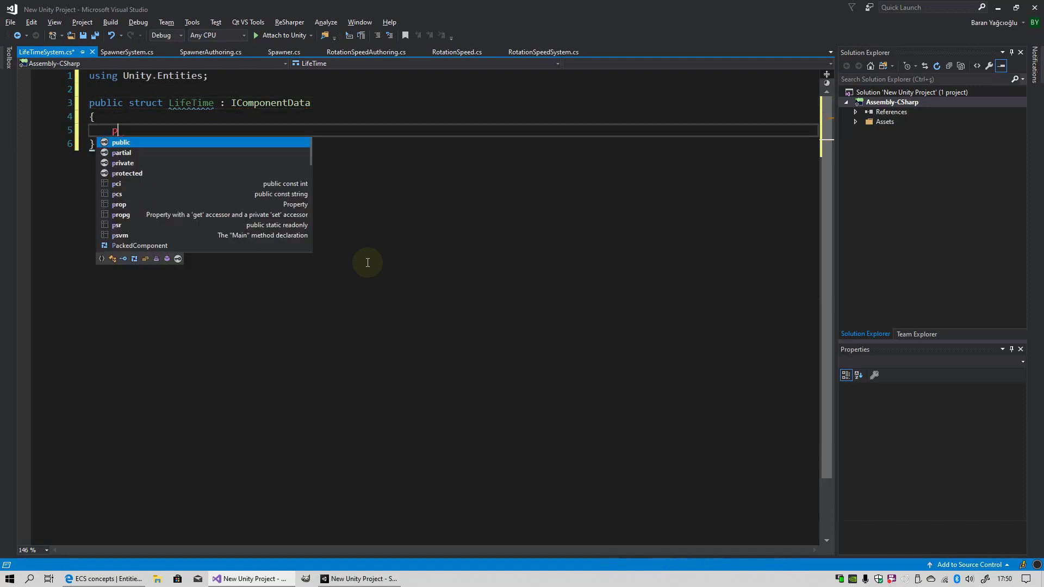
type("ublic float Value")
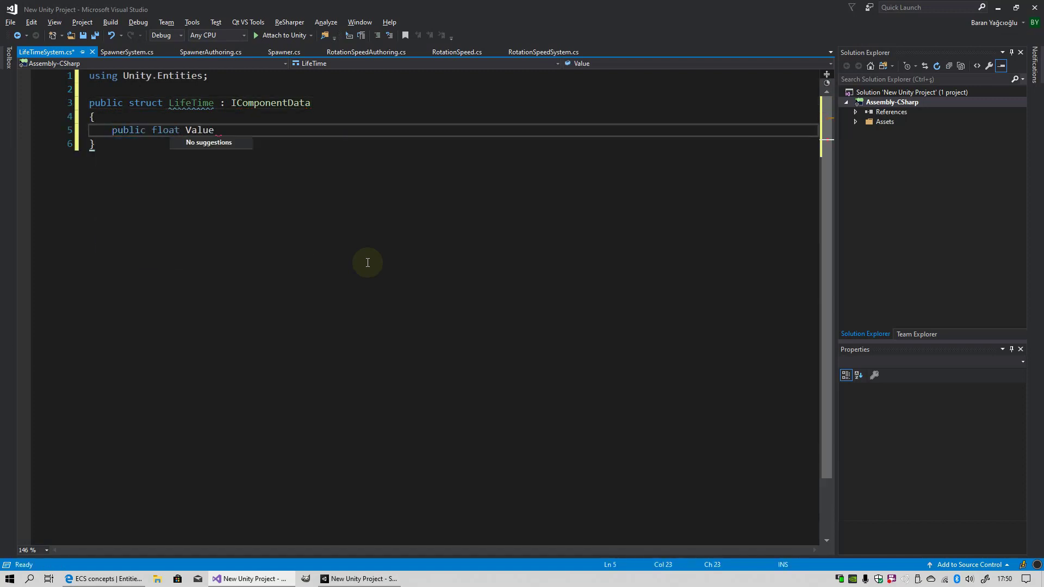
type(";")
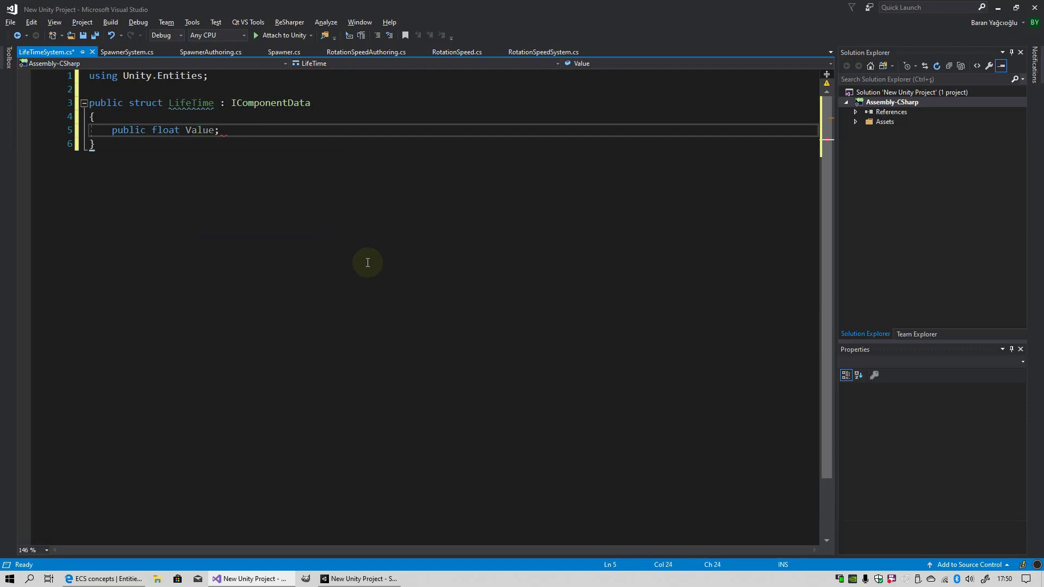
key("Down")
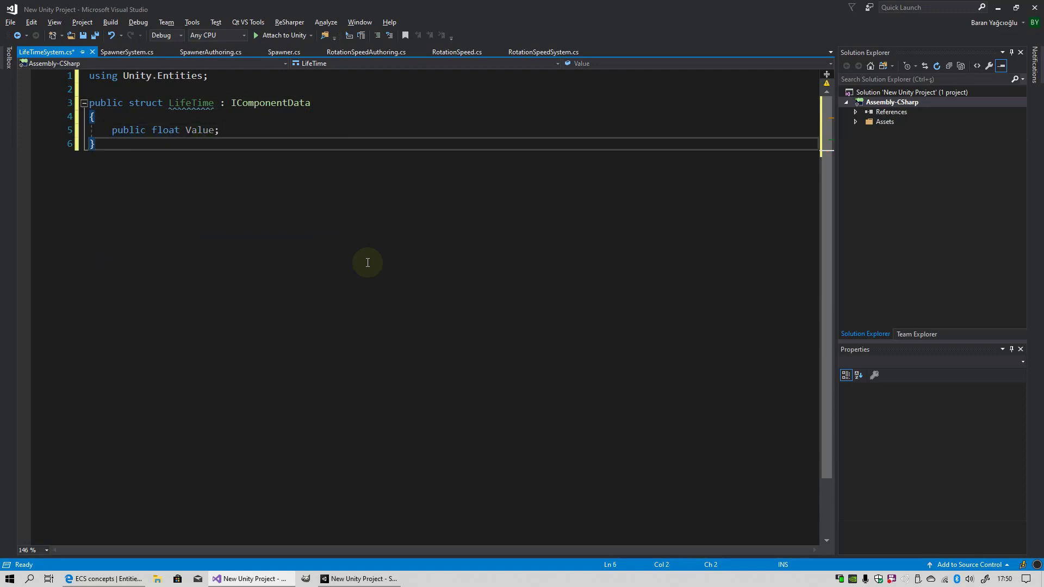
key("Return")
key("Return")
Step: Add a public class LifeTimeSystem deriving from JobComponentSystem
type("public ")
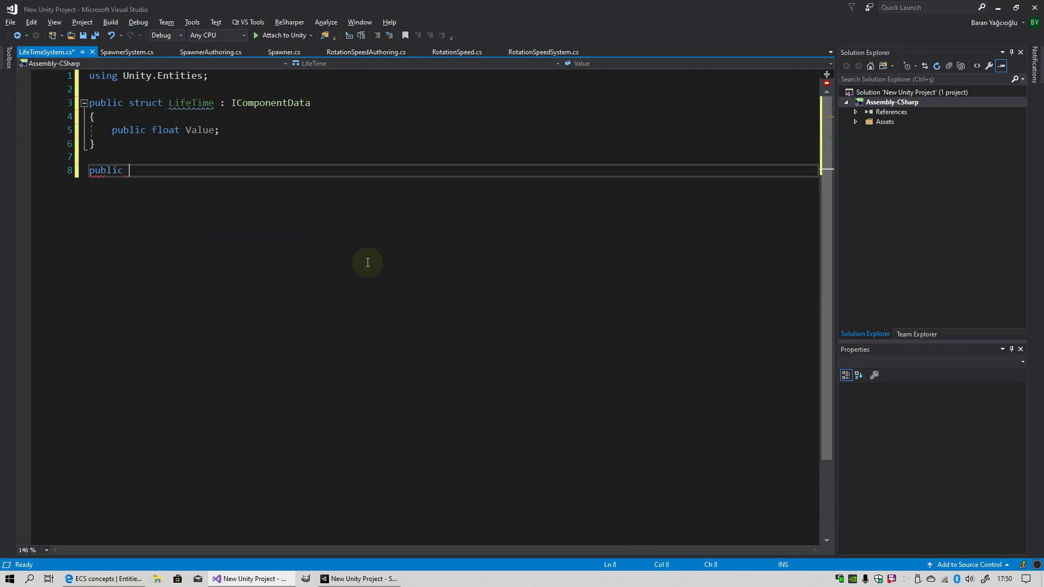
type("class Li")
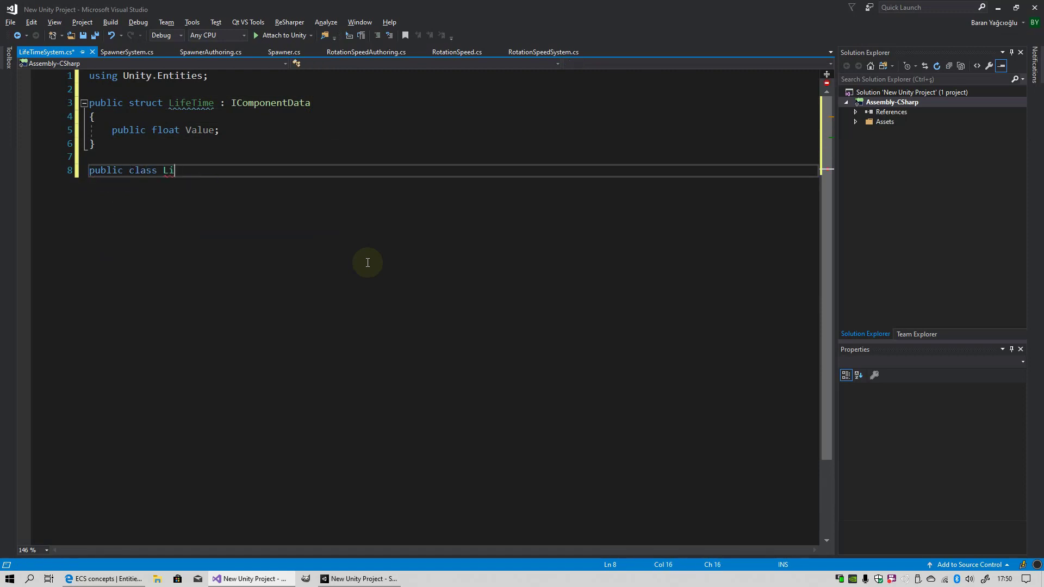
type("feTimeSystem : Jo")
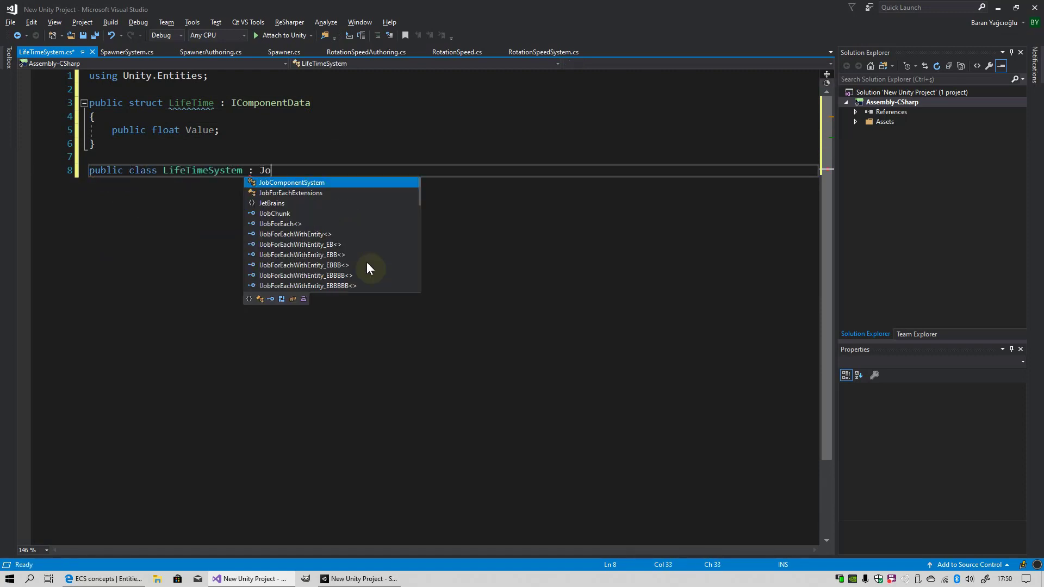
key("Tab")
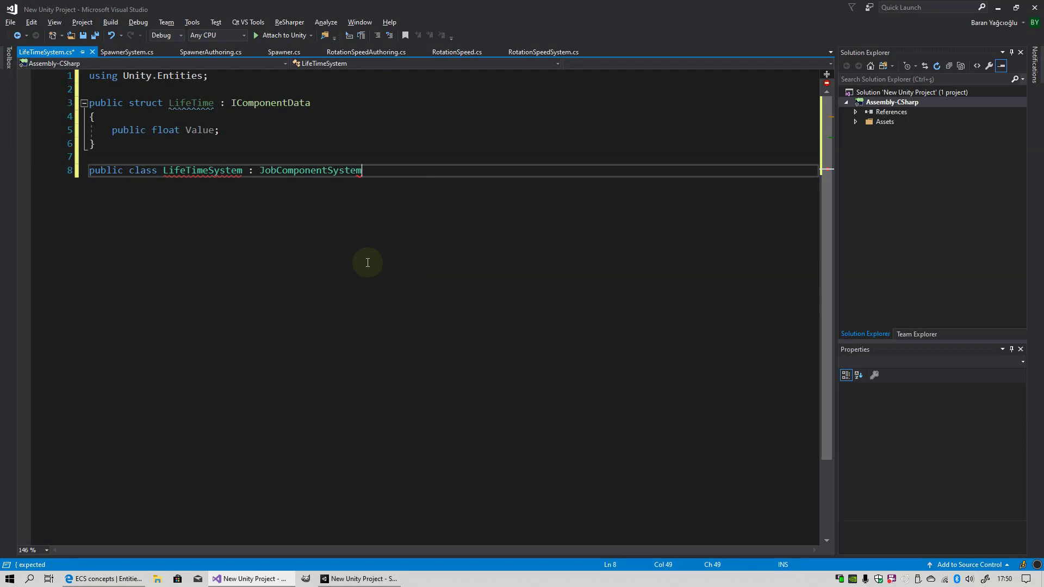
key("Return")
type("{")
key("Return")
key("Return")
key("Return")
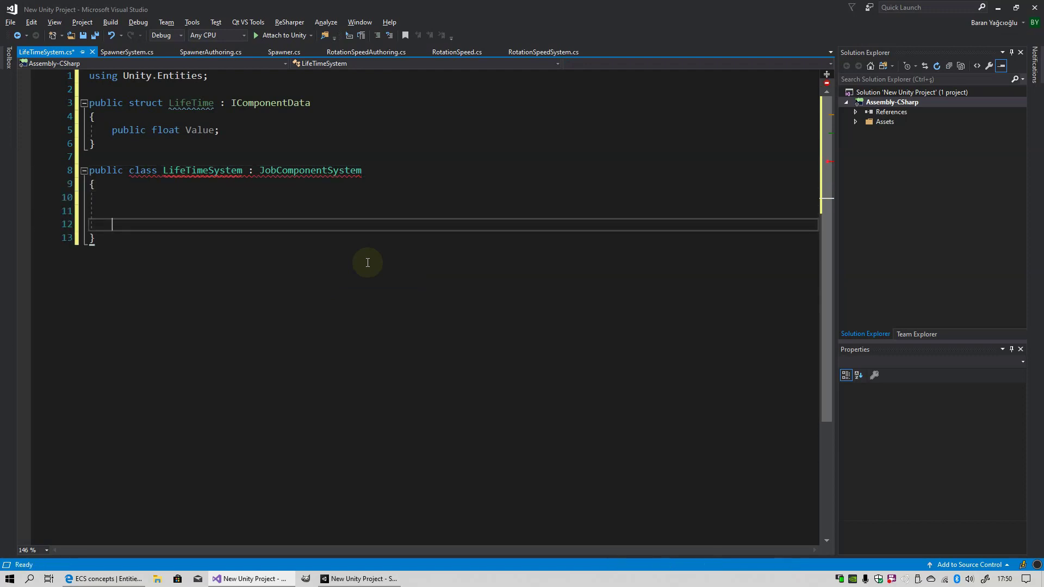
Step: Inside it, declare 'struct LifeTimeJob : IJobForEachWithEntity<LifeTime>' with an empty body
key("Up")
key("Up")
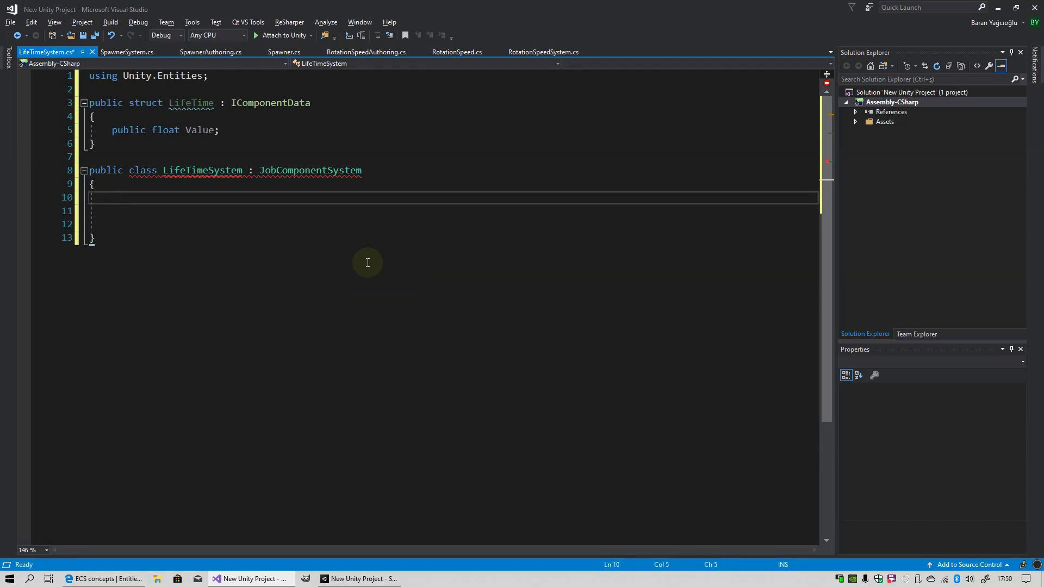
type("stat")
key("Escape")
key("BackSpace")
key("BackSpace")
type("ruct Li")
type("feTimeJob: IJo")
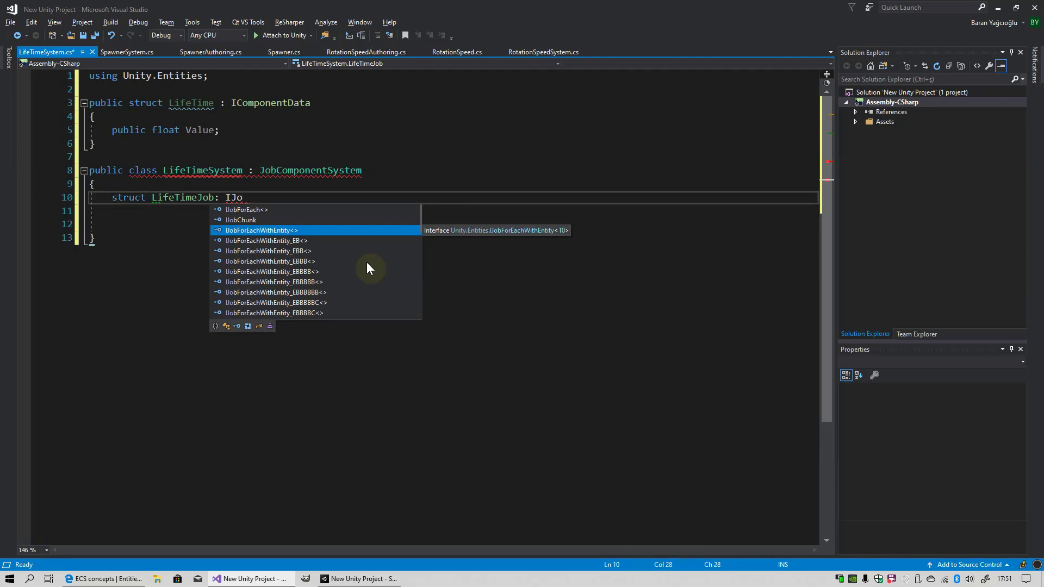
key("Return")
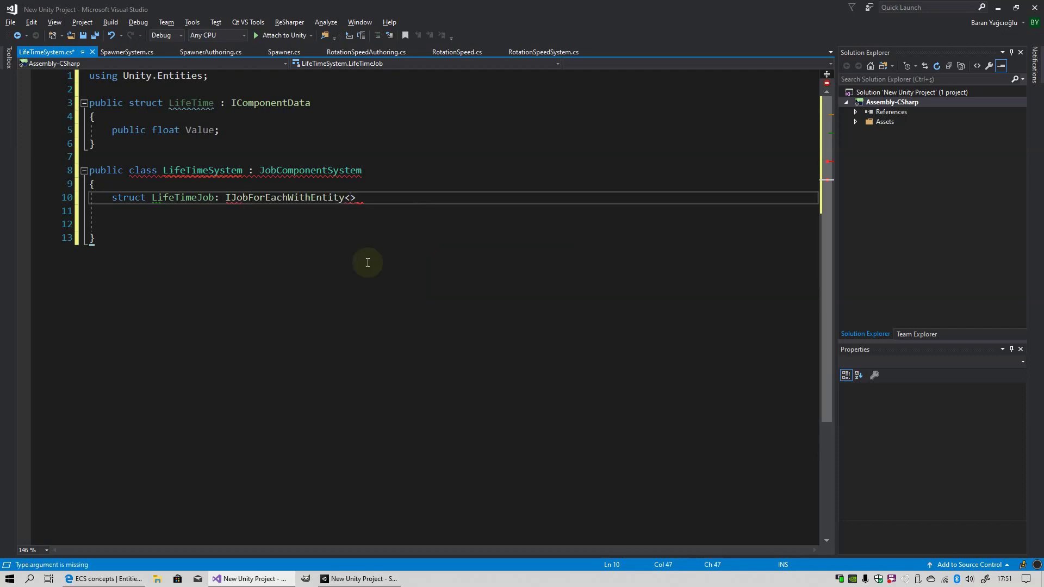
type("Li")
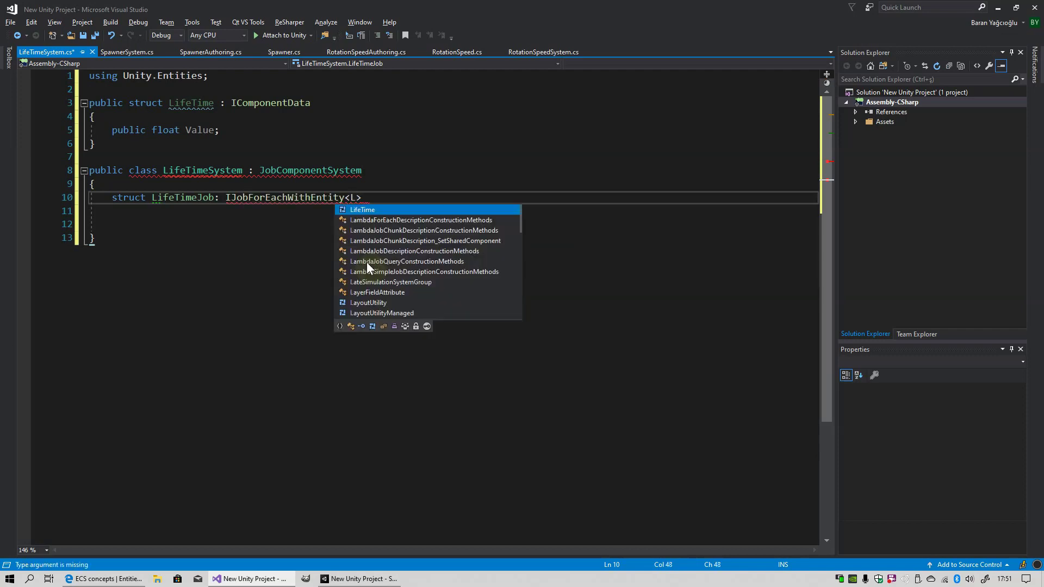
key("Return")
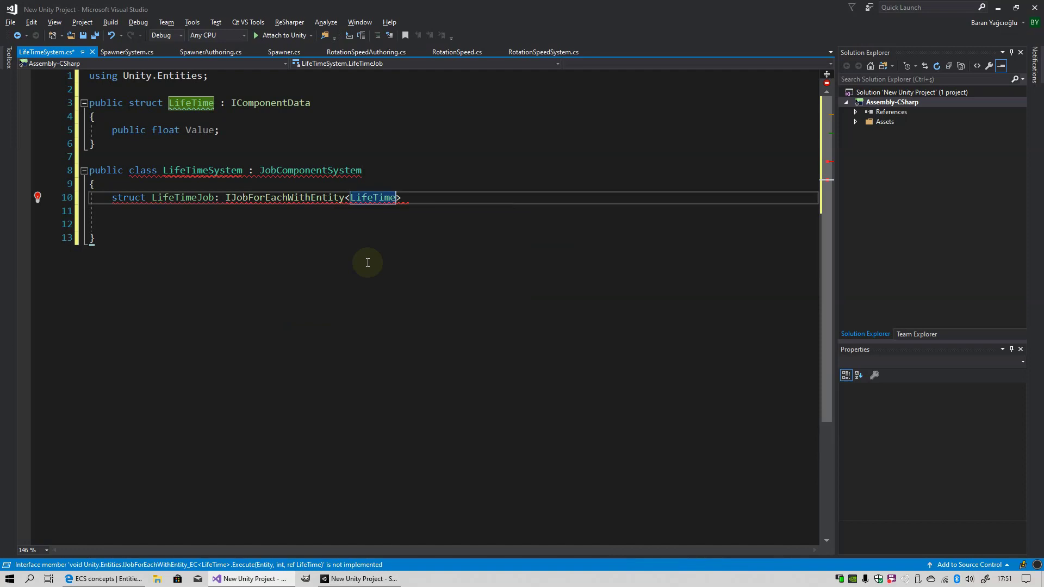
key("Right")
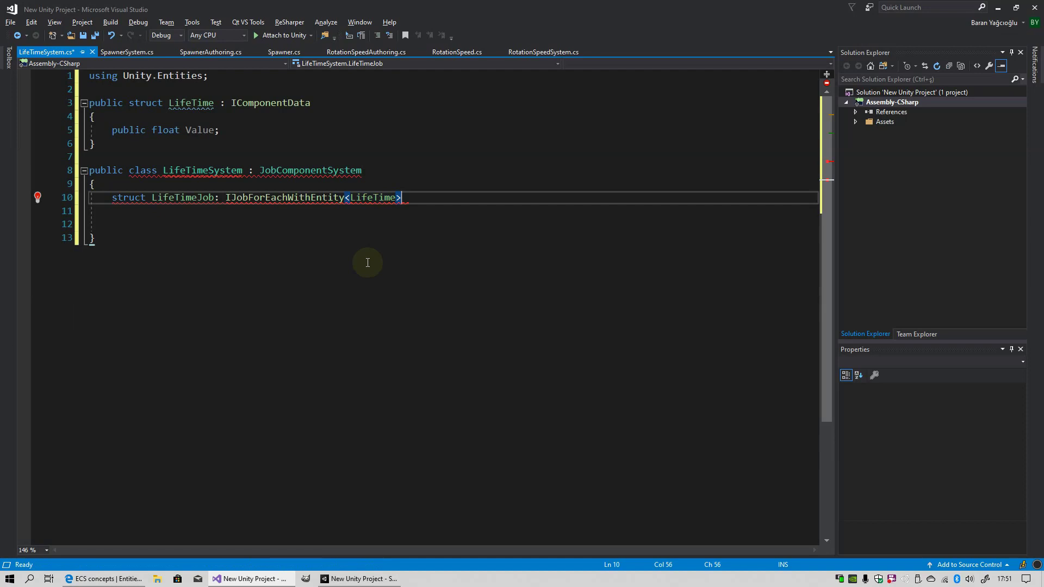
type("{")
key("Return")
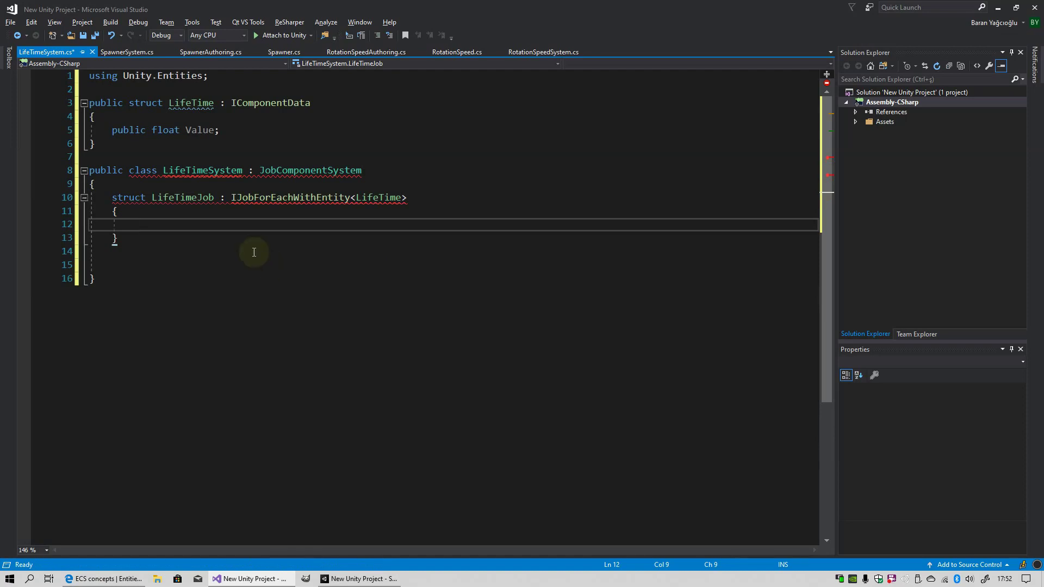
Step: Implement the interface's Execute method on LifeTimeJob and delete the generated throw statement
left_click(192, 198)
left_click(38, 198)
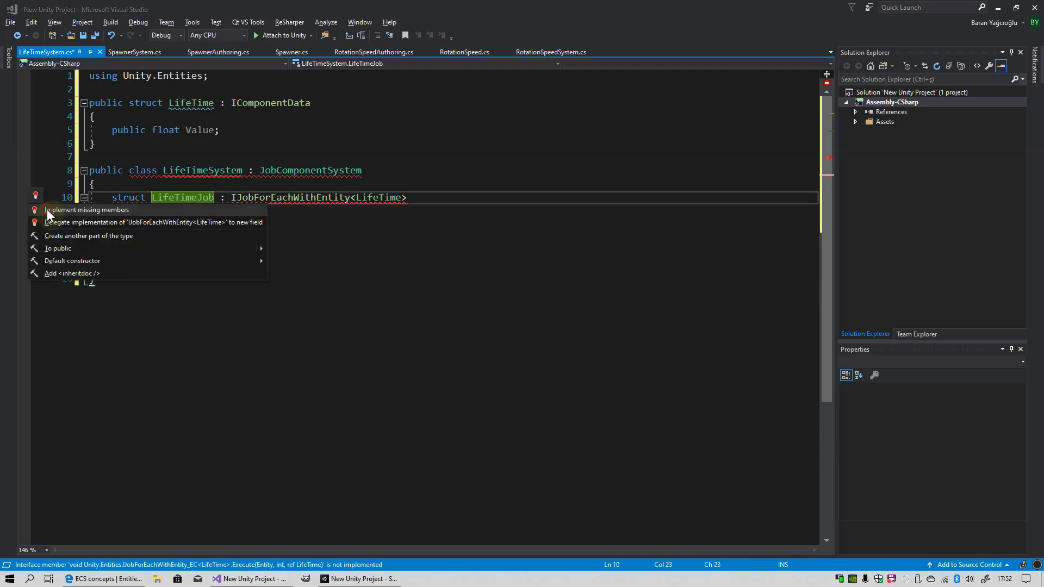
left_click(47, 209)
double_click(205, 227)
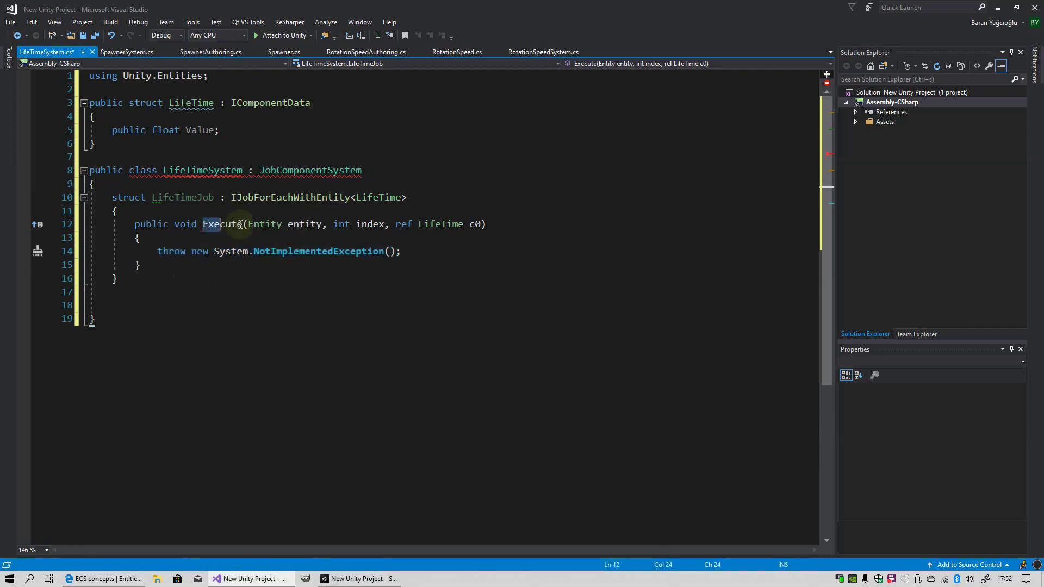
left_click(403, 251)
key("BackSpace")
key("shift+Home")
key("BackSpace")
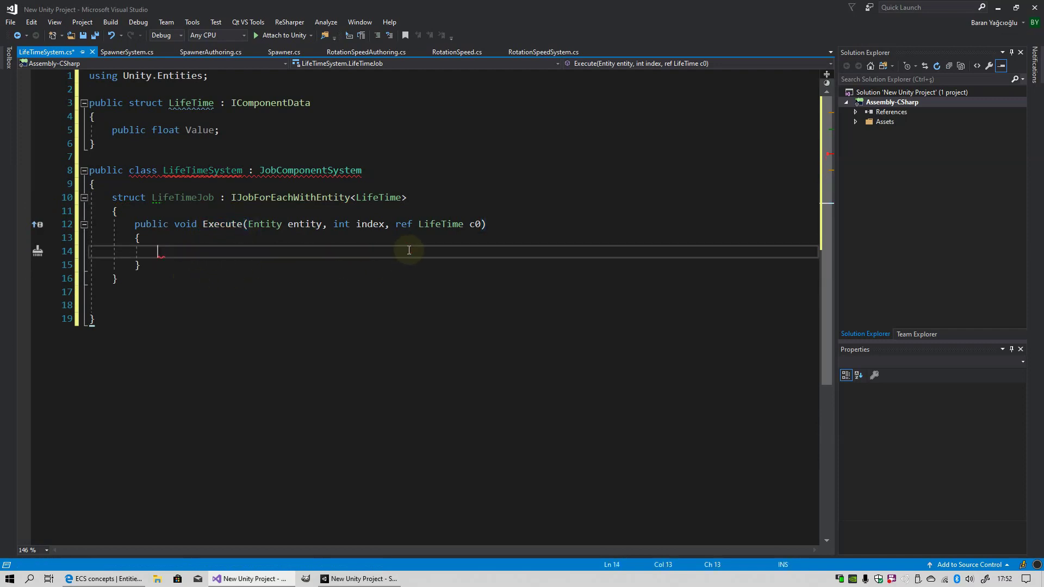
Step: Rename parameter c0 to lifeTime and write 'lifeTime.Value -= DeltaTime;' in Execute
left_click(474, 224)
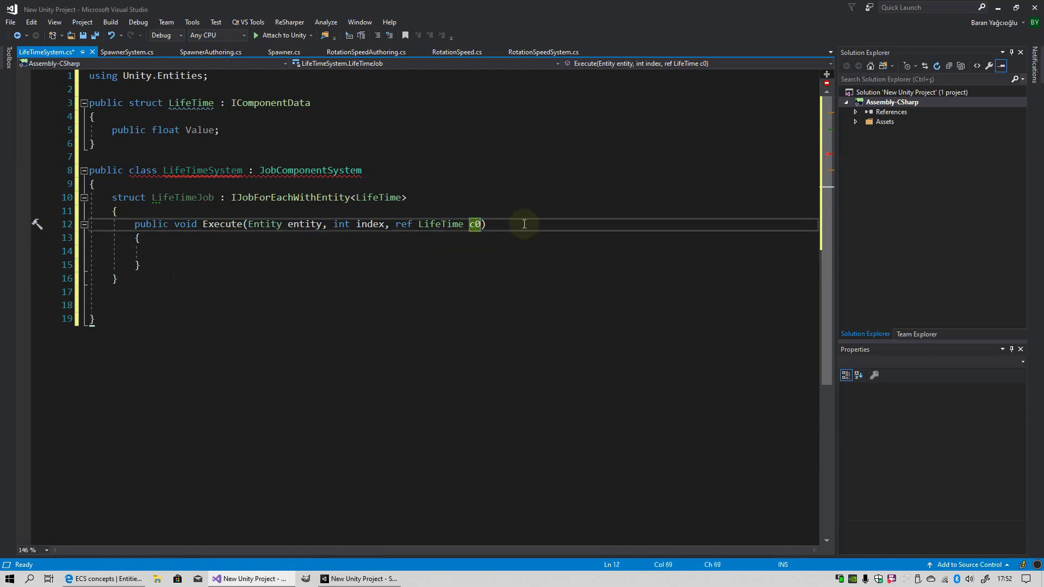
key("BackSpace")
key("BackSpace")
type("li")
type("feTime")
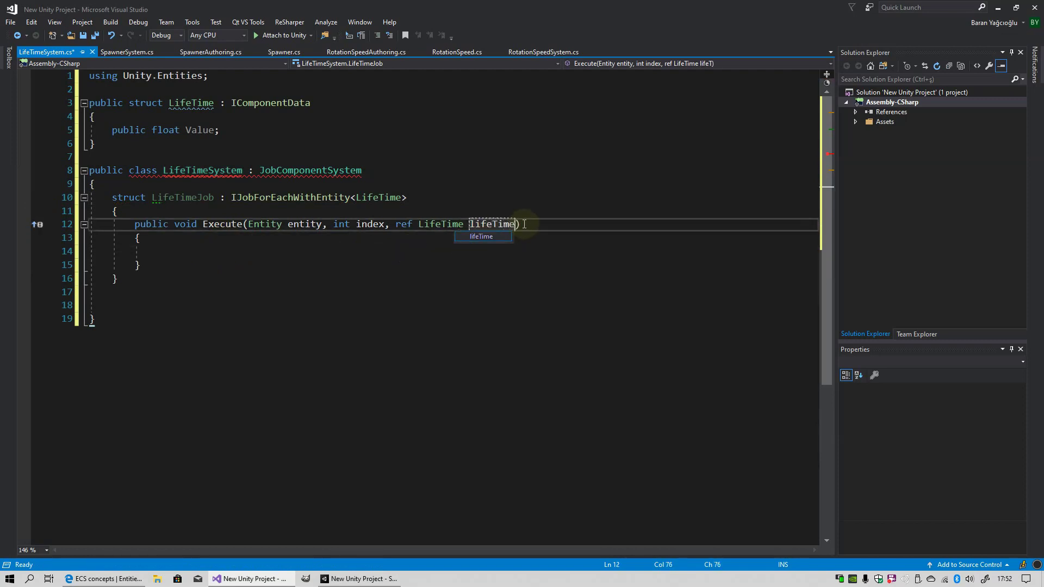
key("Escape")
key("Down")
key("Down")
key("Return")
key("Up")
type("l")
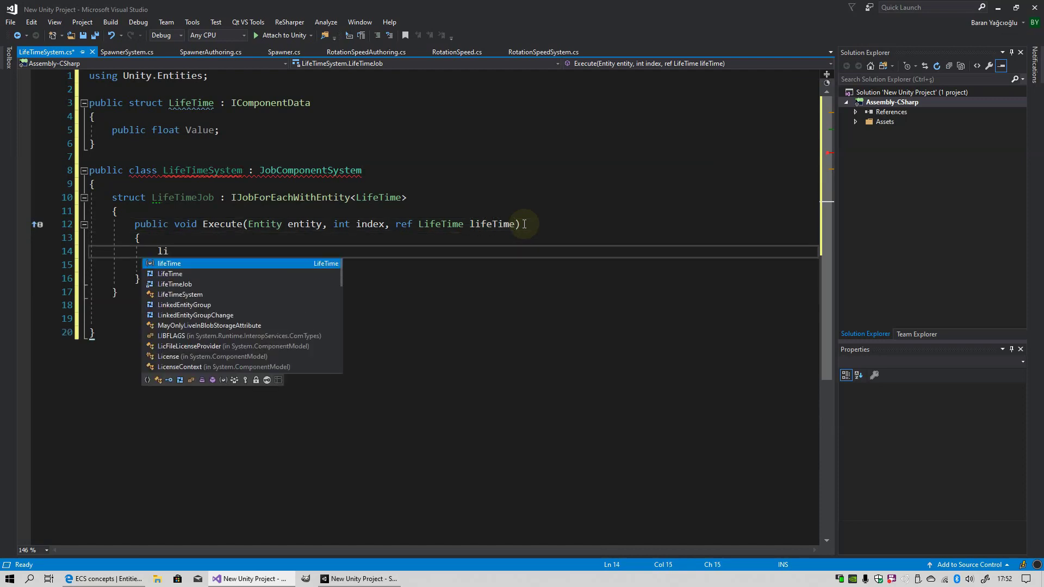
type("ifeTime.")
key("Escape")
type("Value")
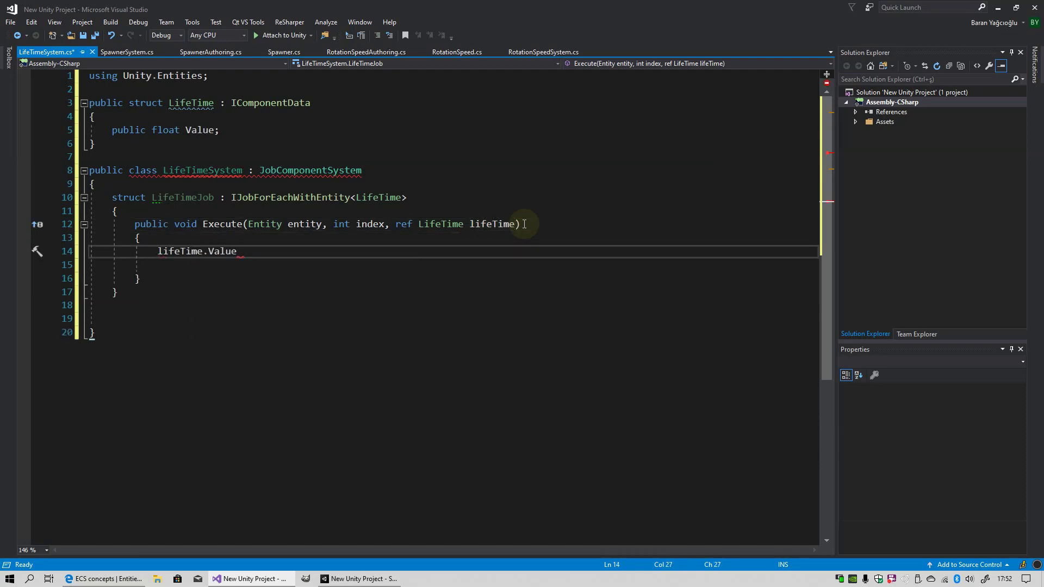
type(" -= ")
type("DeltaT")
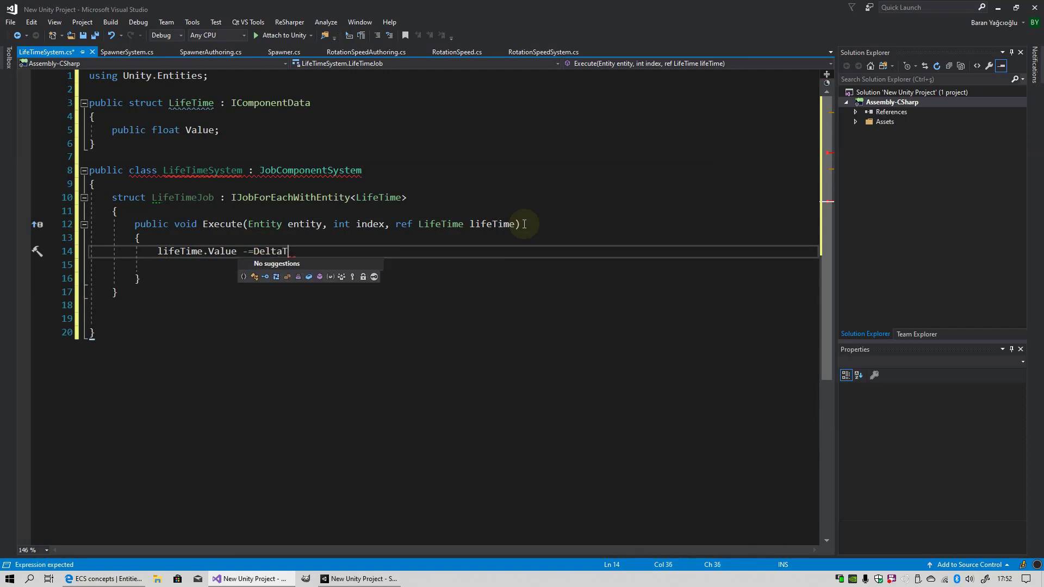
type("ime;")
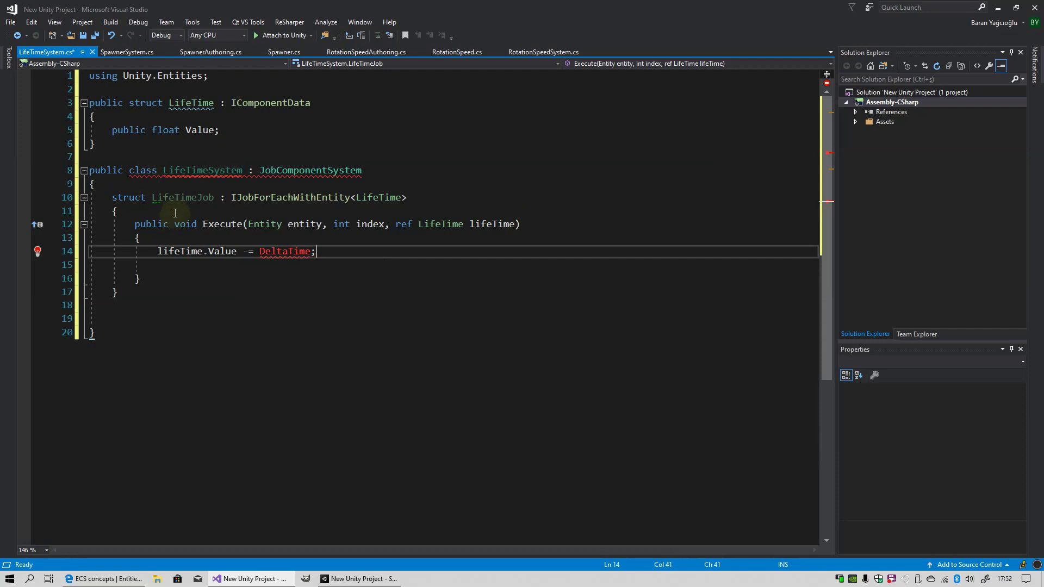
Step: Add public float DeltaTime and EntityCommandBuffer CommandBuffer fields to LifeTimeJob
left_click(381, 210)
key("Return")
key("Return")
key("Up")
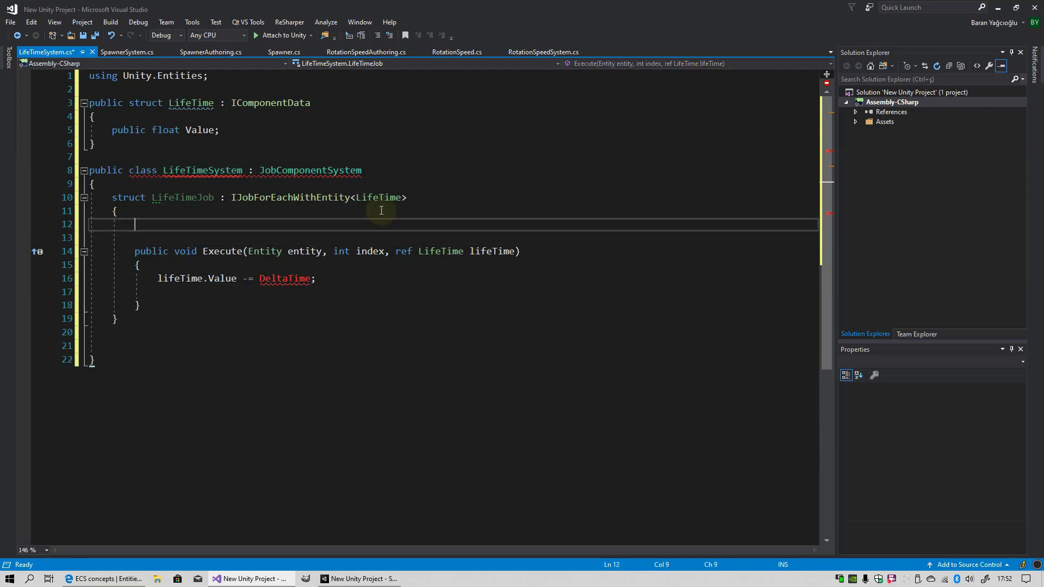
type("public fl")
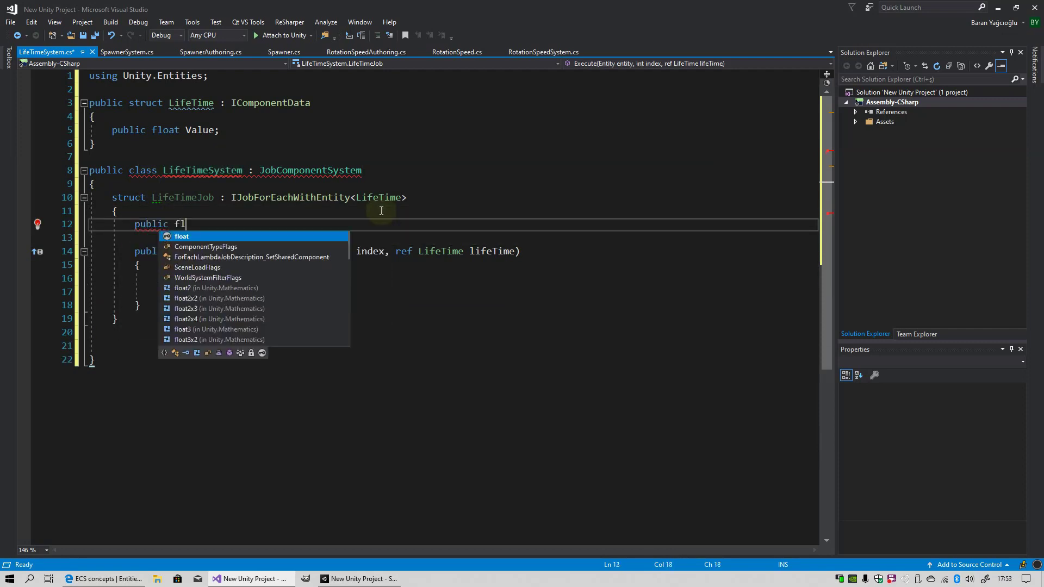
type("oat Delta")
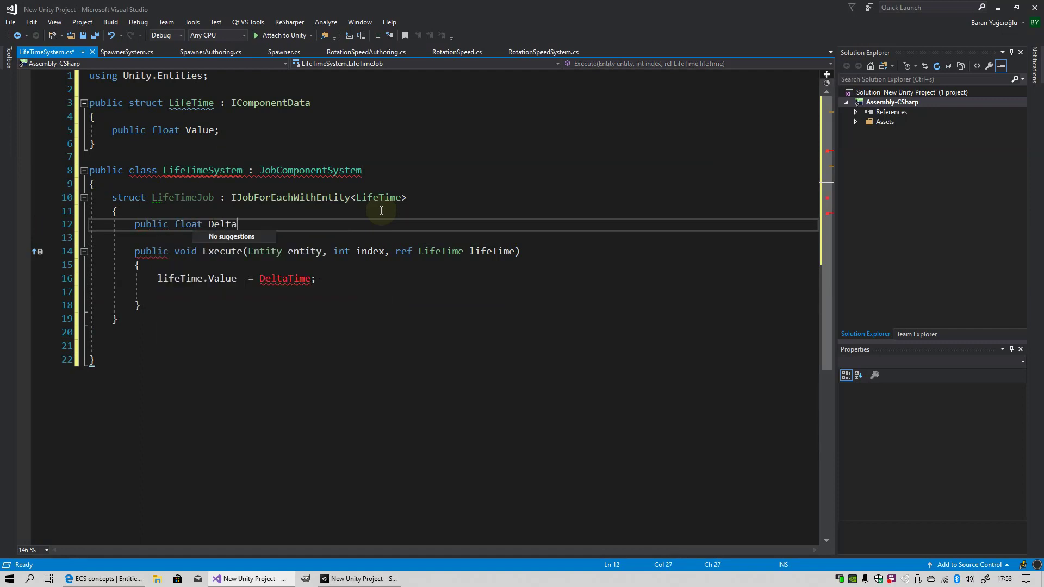
type("Time;")
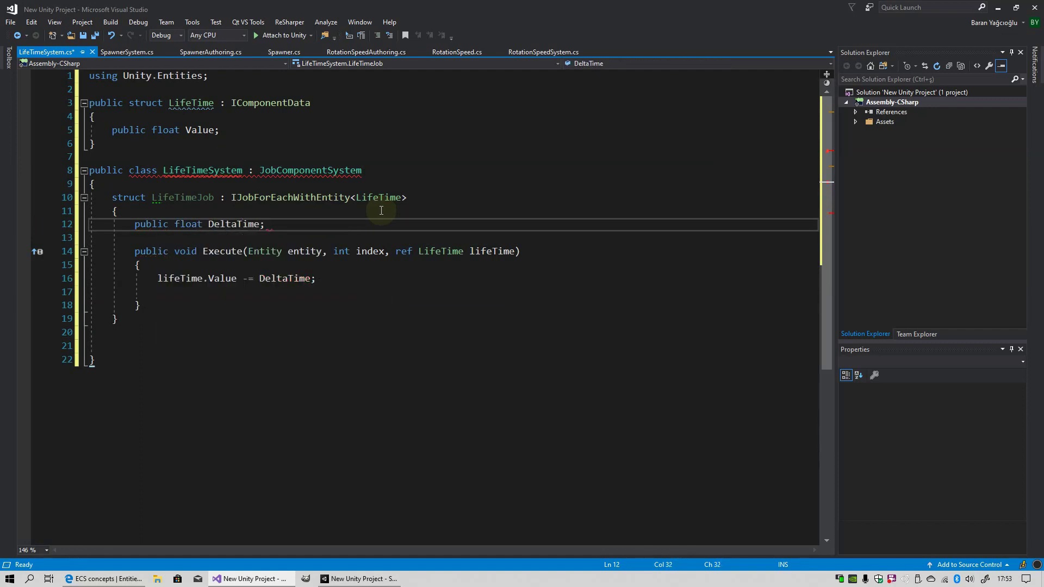
key("Return")
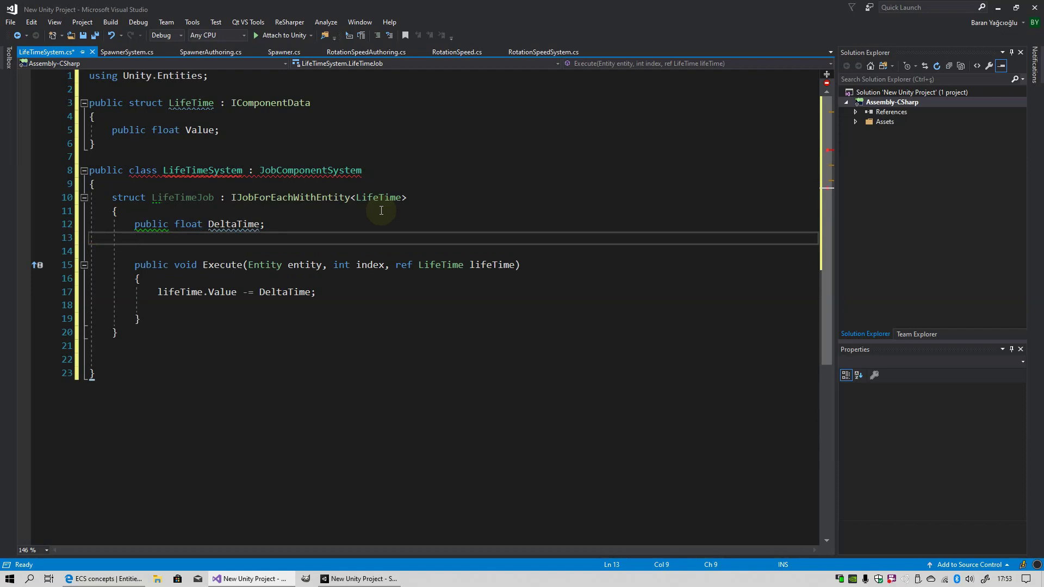
type("public ")
type("ECBS")
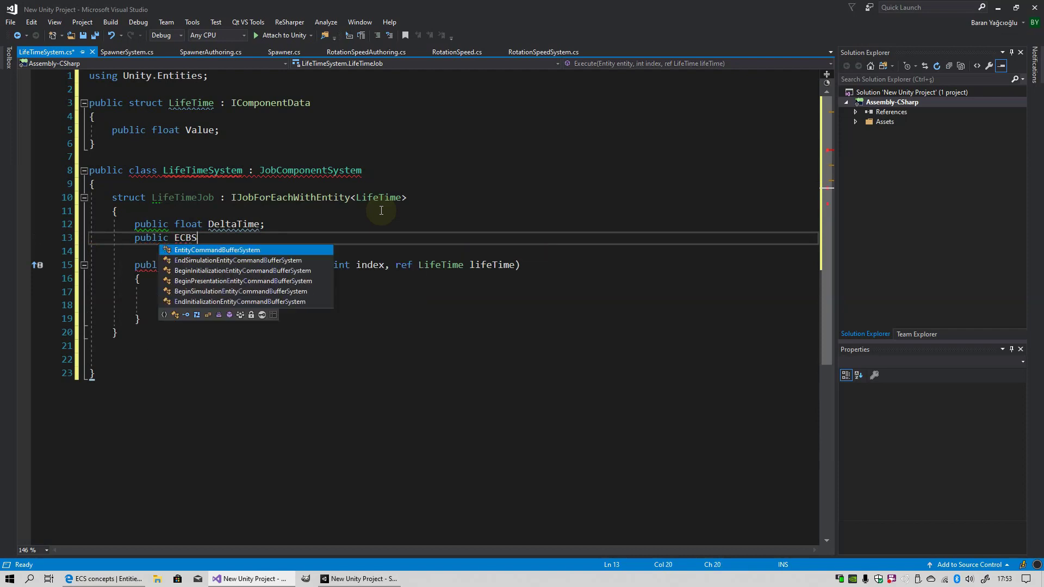
key("Tab")
key("BackSpace")
key("Escape")
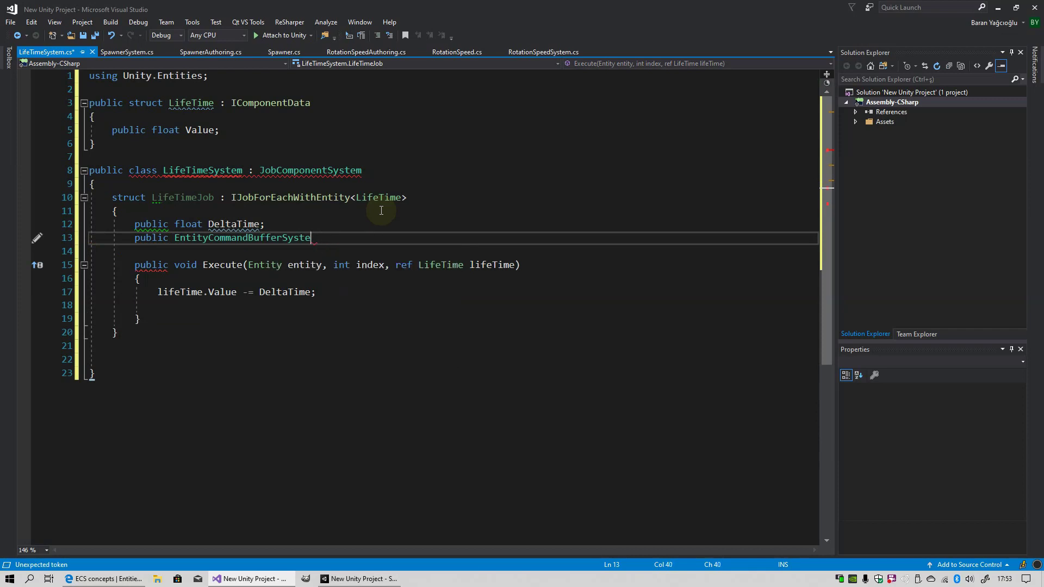
key("BackSpace")
key("BackSpace")
key("BackSpace")
key("BackSpace")
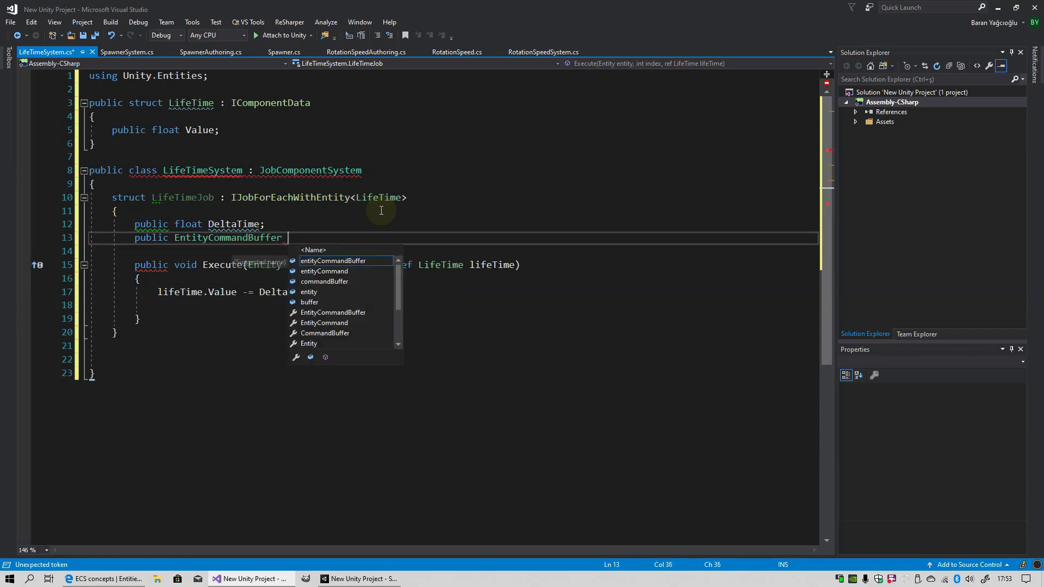
type("Co")
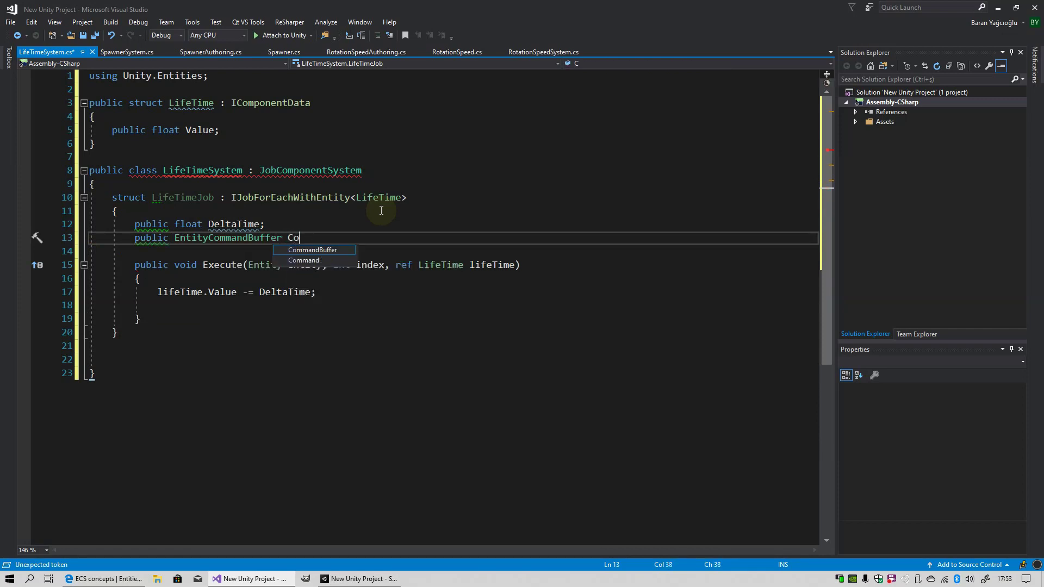
type("mmandBuffer;")
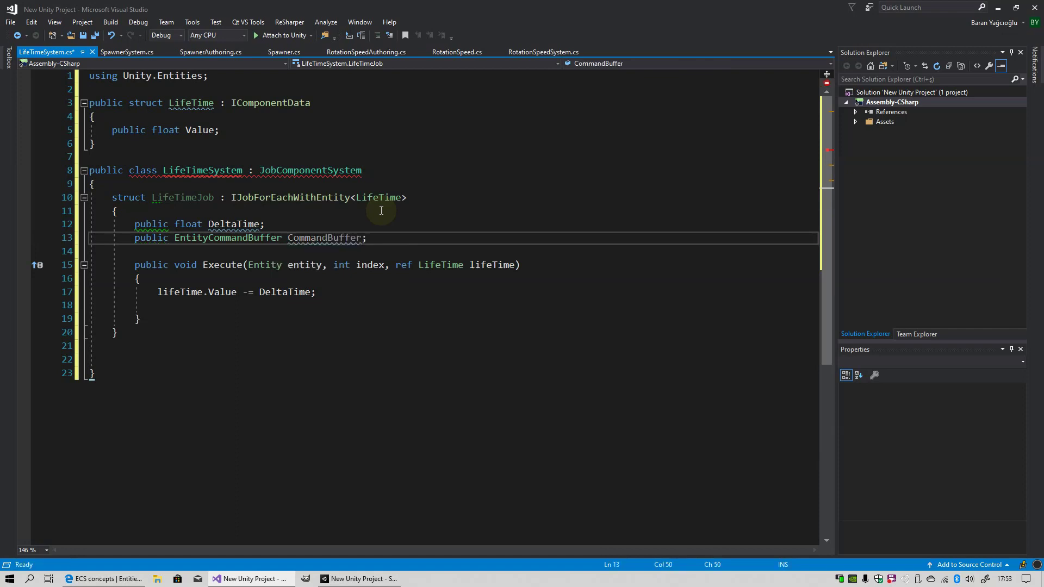
Step: Add an if (lifeTime.Value < 0.0) check after the DeltaTime subtraction
key("Down")
key("Down")
key("Down")
key("Down")
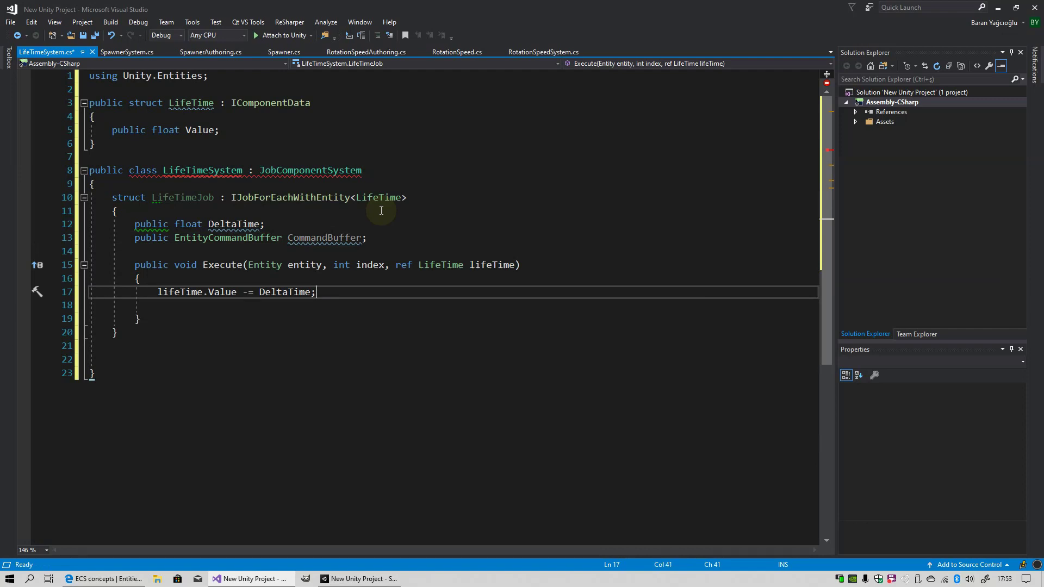
key("Return")
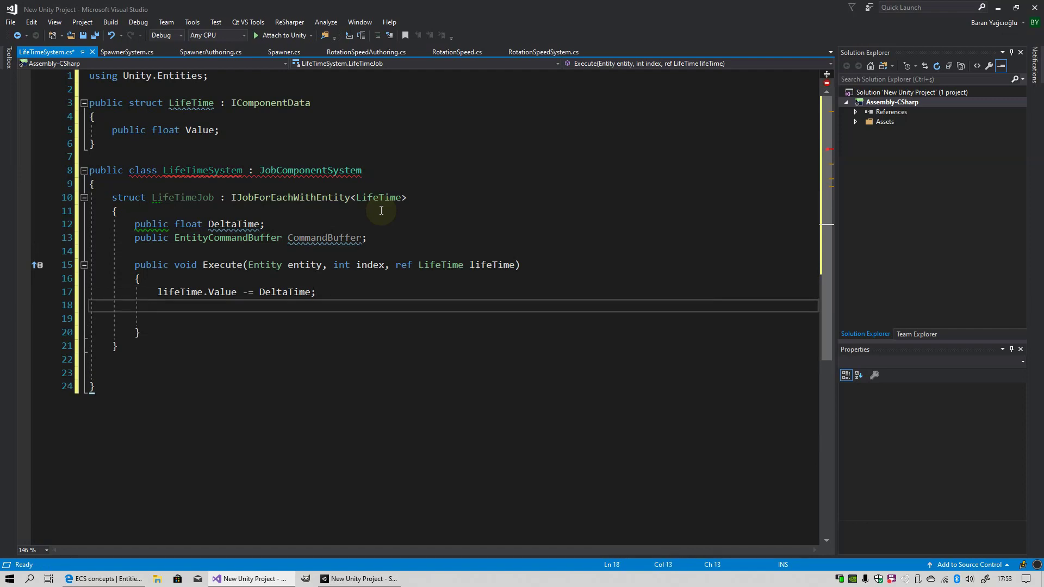
type("if (l")
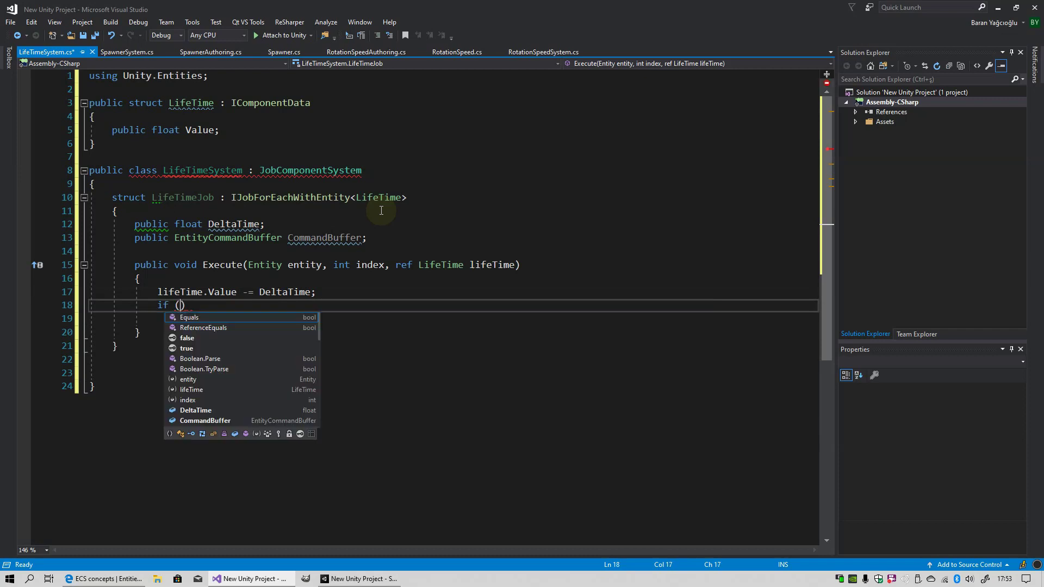
type("i")
key("Tab")
type(".")
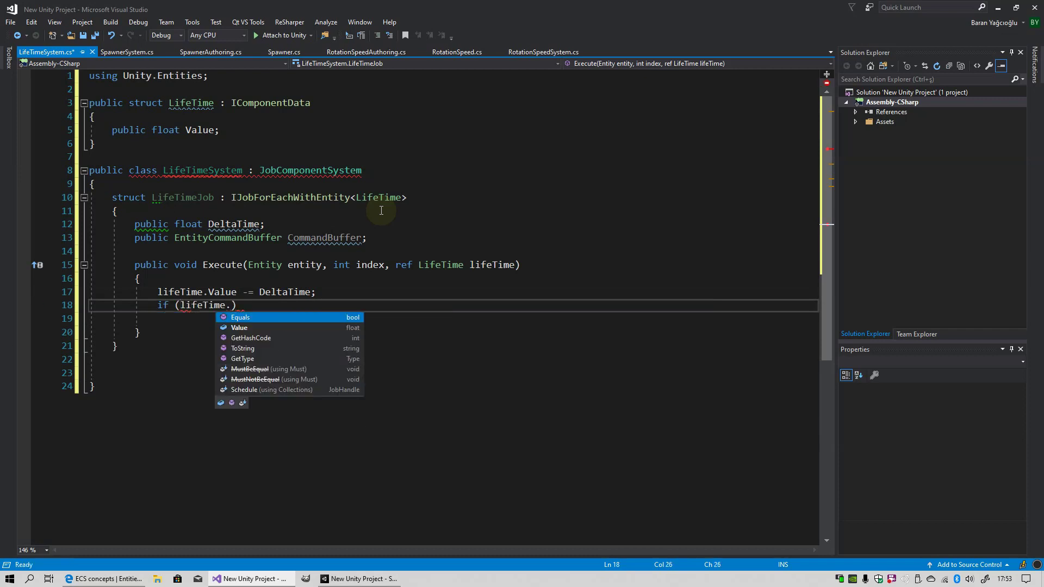
type("V")
key("Tab")
type("<0.")
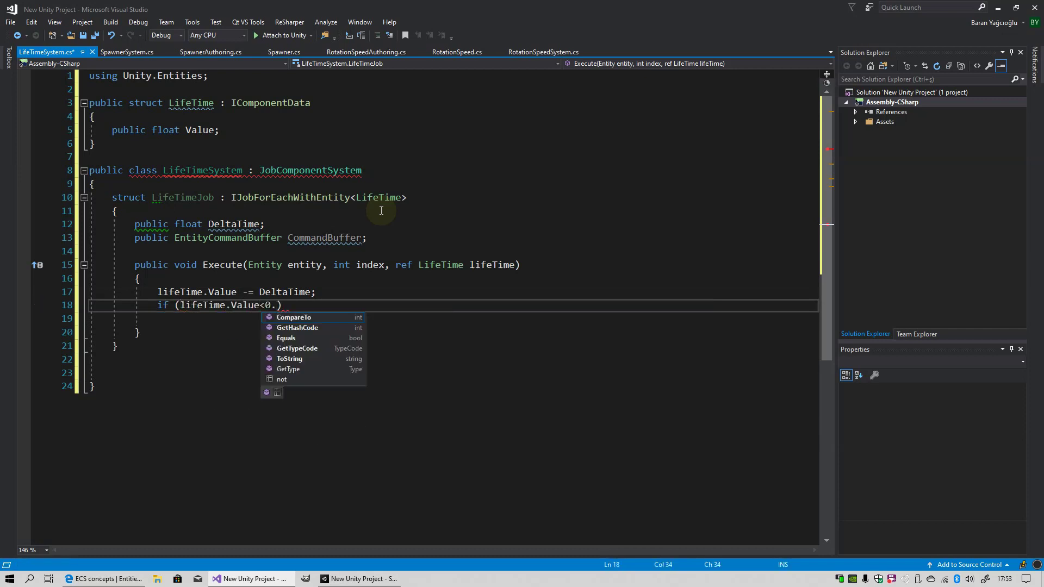
type("0f")
key("End")
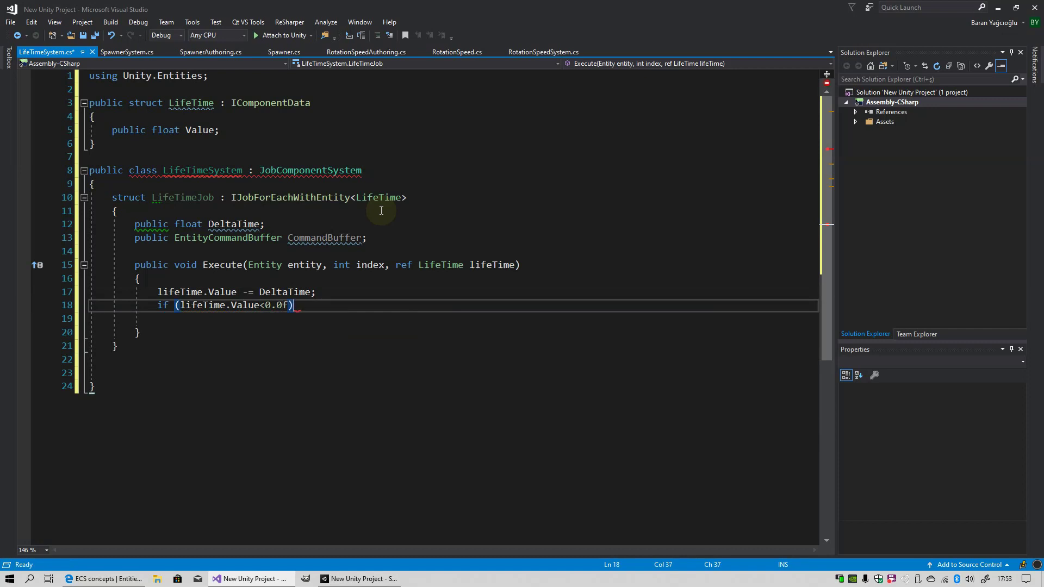
key("Return")
Step: Call CommandBuffer.DestroyEntity with entity inside the if body
type("Com")
key("Tab")
type(".")
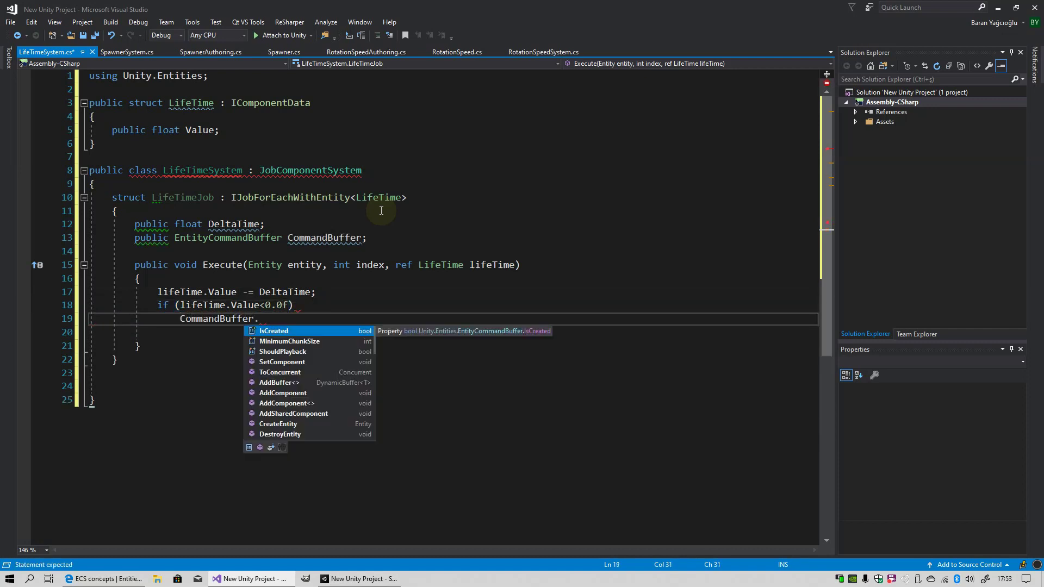
type("De")
key("Tab")
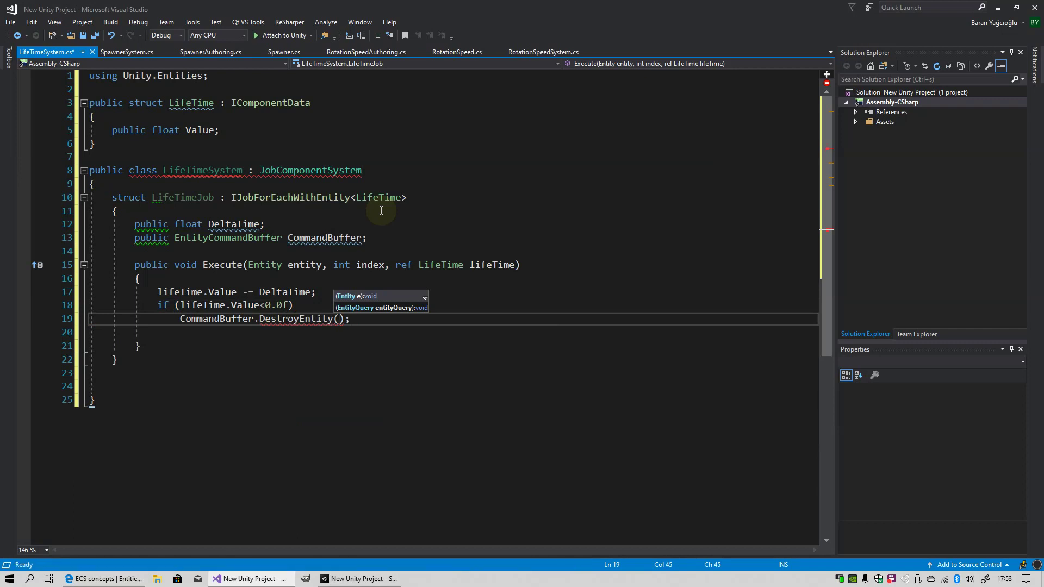
type("entity")
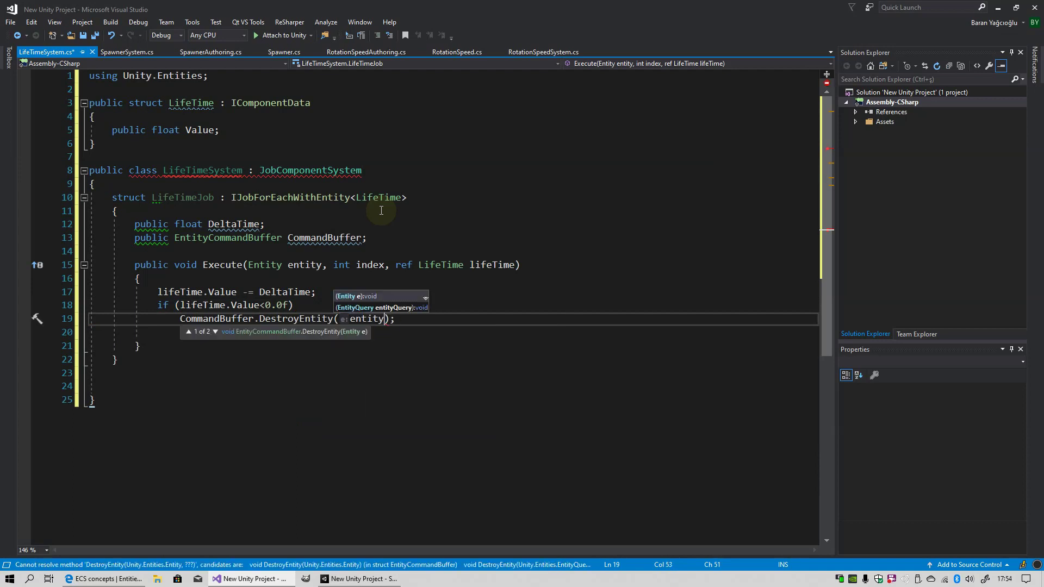
key("Escape")
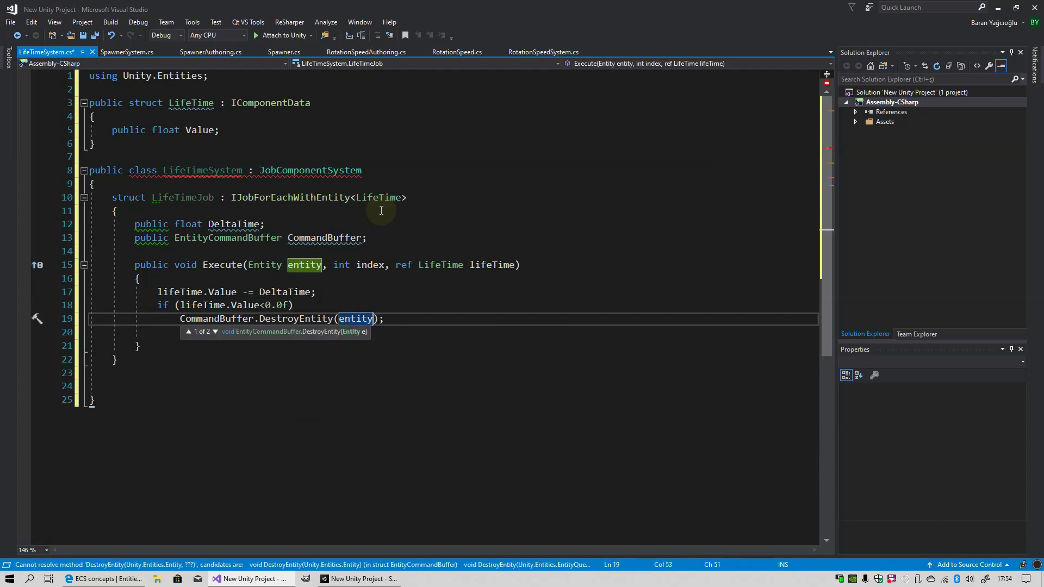
key("BackSpace")
key("BackSpace")
key("Up")
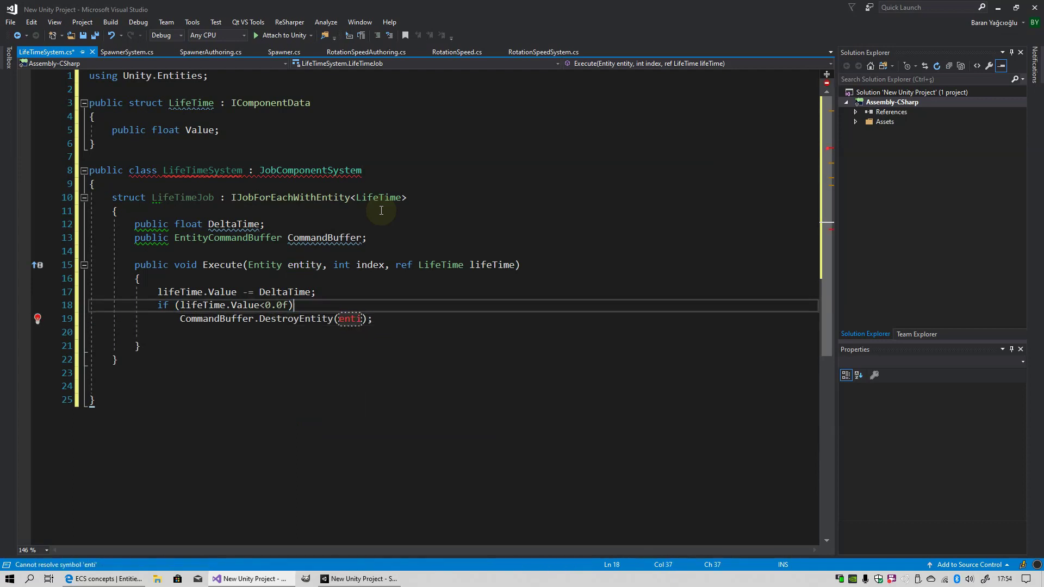
key("Up")
Step: Rename Execute's index parameter to jobIndex and pass it as DestroyEntity's first argument
left_click(356, 265)
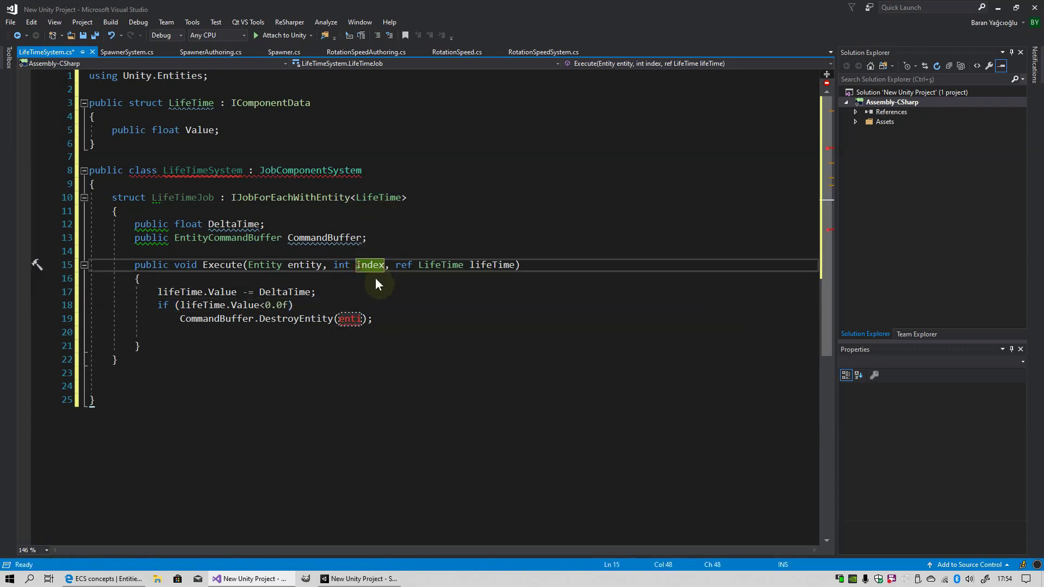
type("jobI")
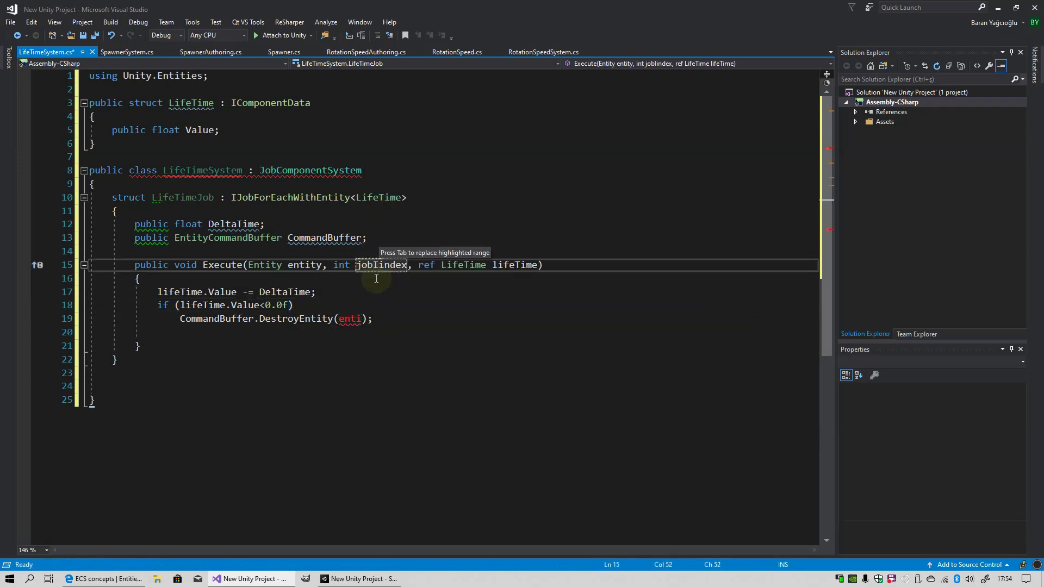
key("Delete")
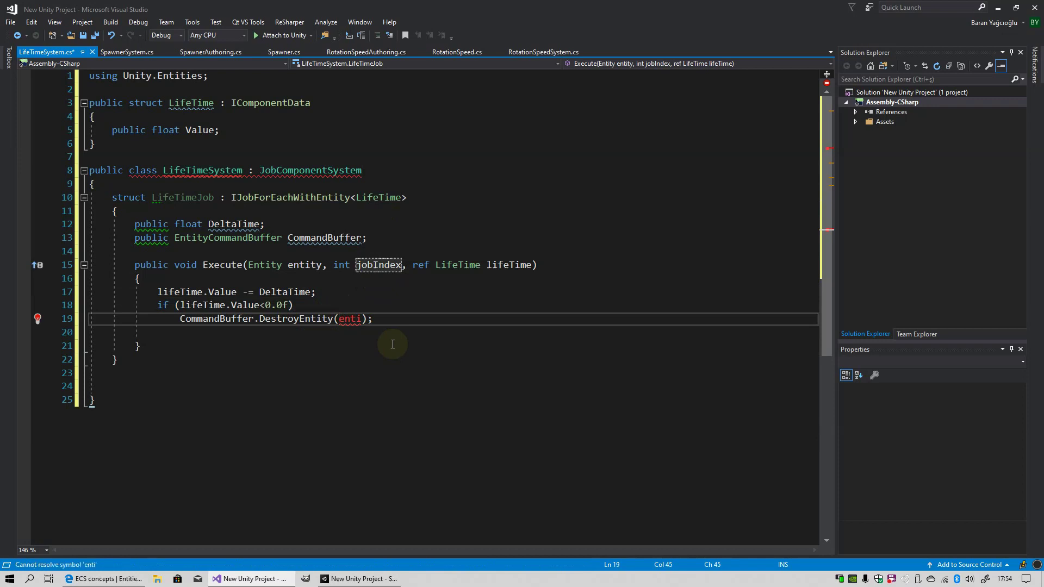
type("job")
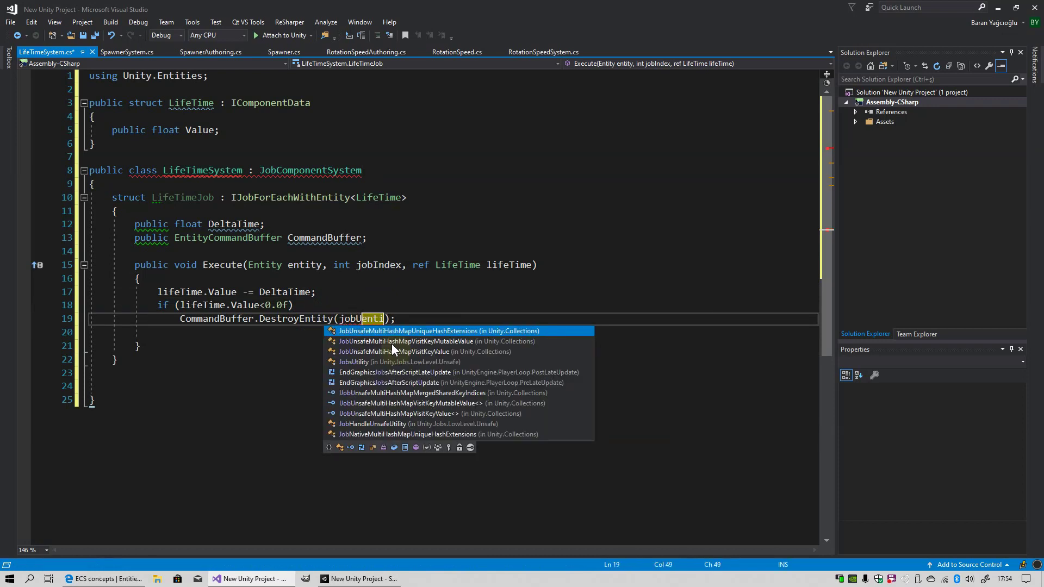
type("Index,")
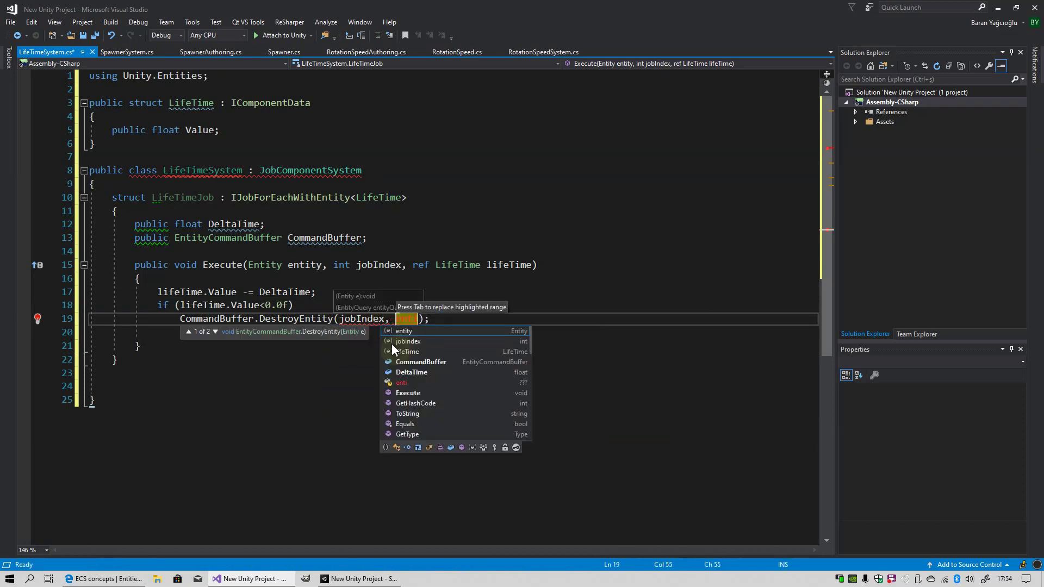
key("Tab")
key("End")
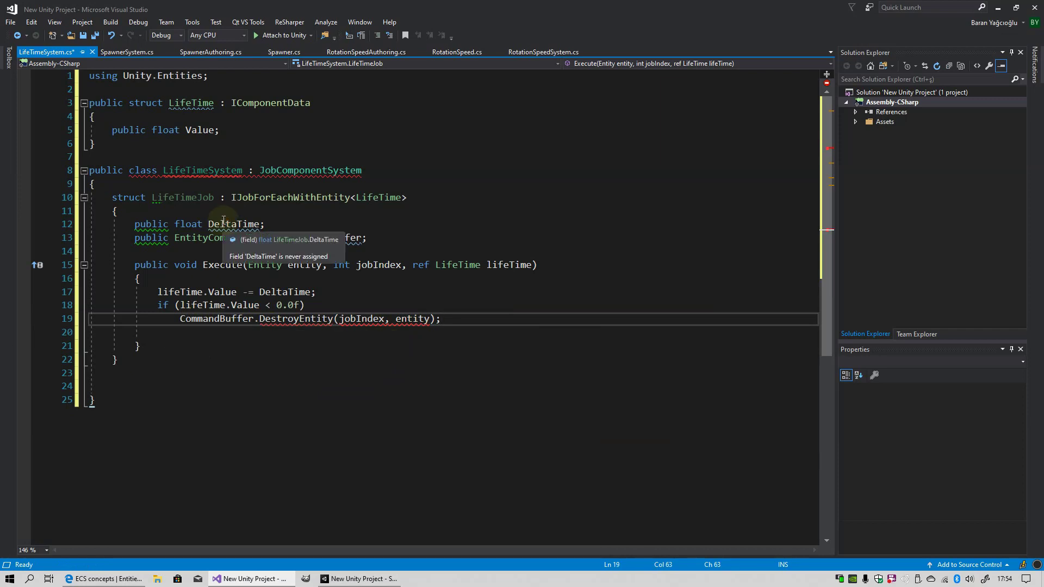
left_click(220, 170)
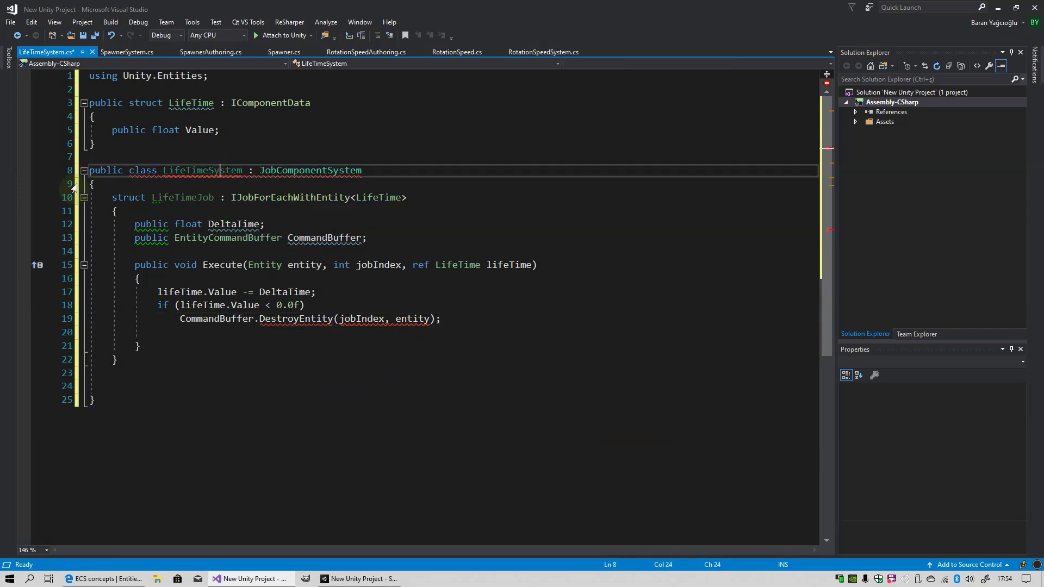
Step: Implement the OnUpdate override and replace its throw with var job = new LifeTimeJob { };
left_click(37, 171)
key("Return")
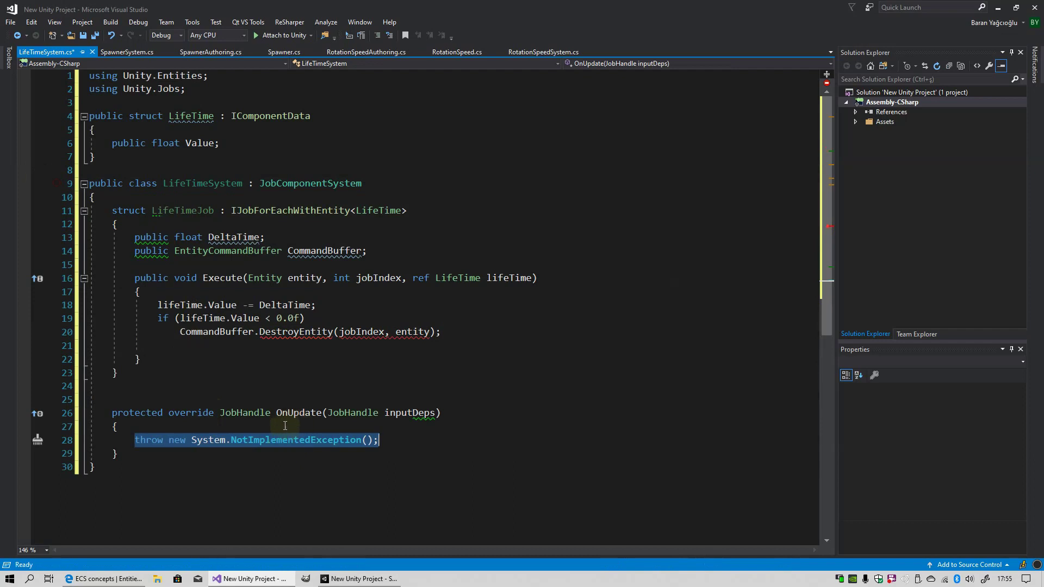
left_click(443, 444)
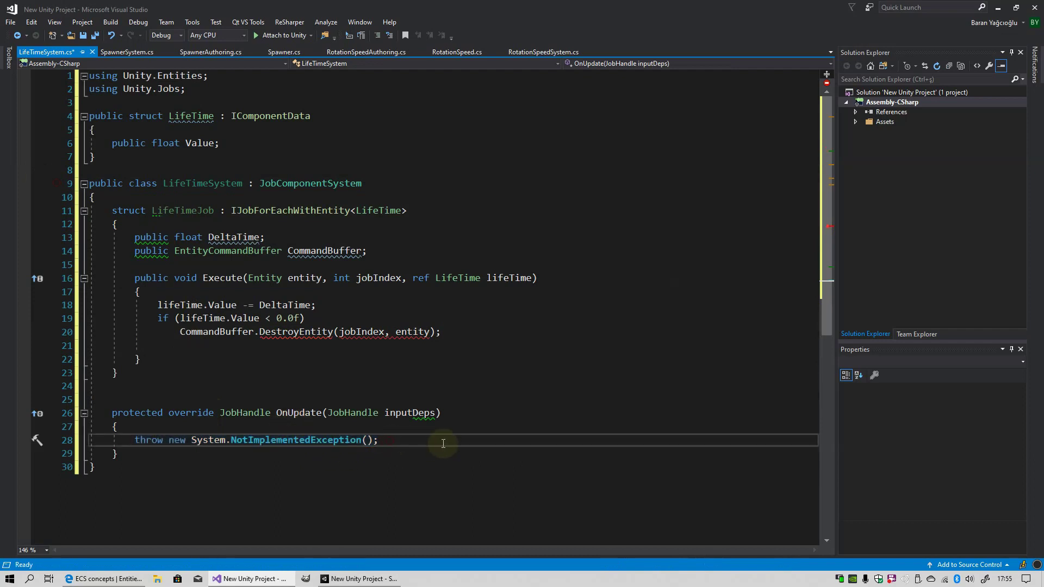
key("BackSpace")
key("BackSpace")
key("BackSpace")
key("BackSpace")
key("BackSpace")
key("BackSpace")
key("BackSpace")
type("var j")
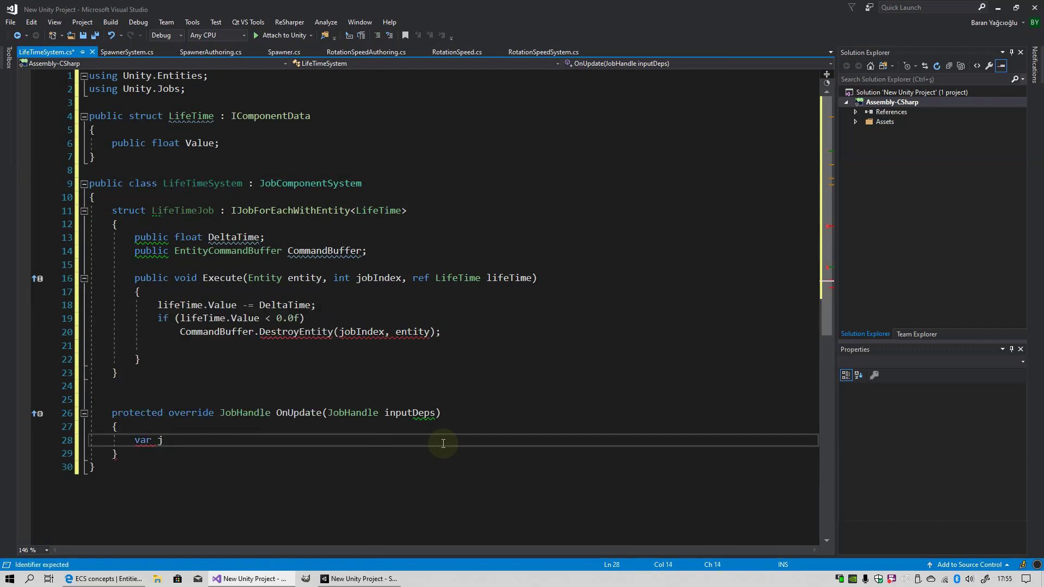
type("ob=new ")
type("LifeTimeJob")
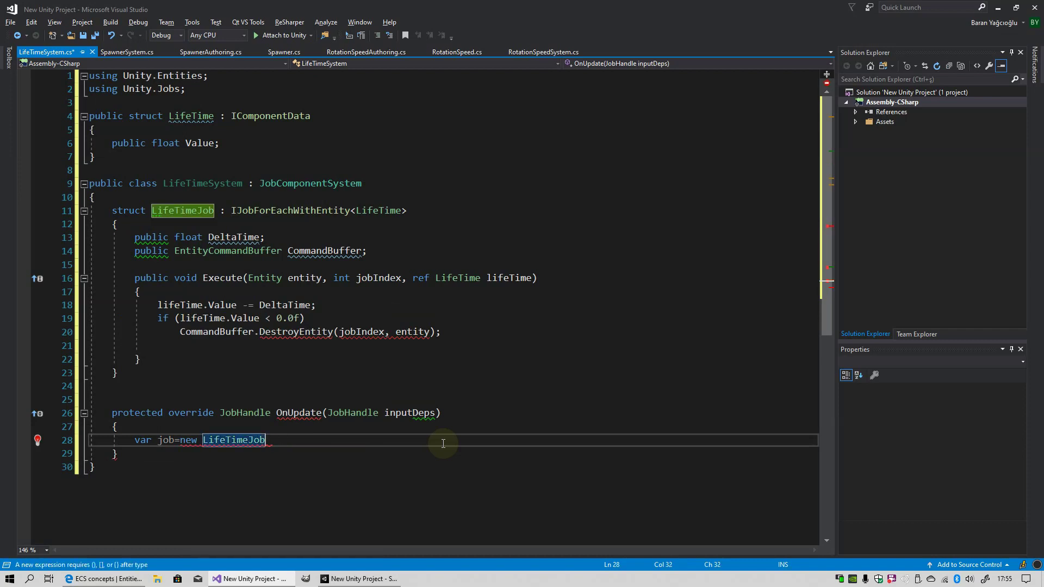
type("{")
key("Return")
key("Down")
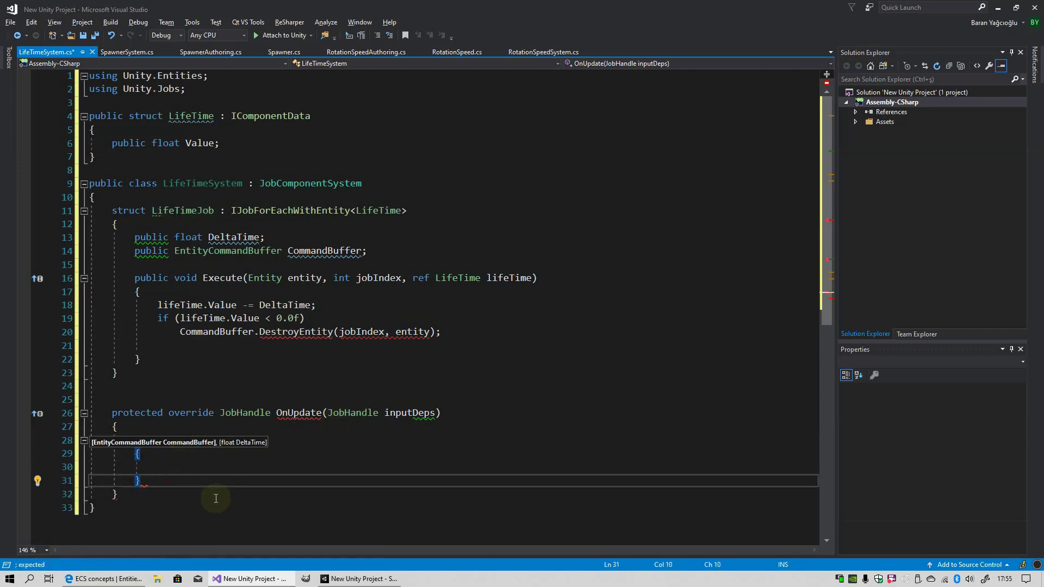
type(";")
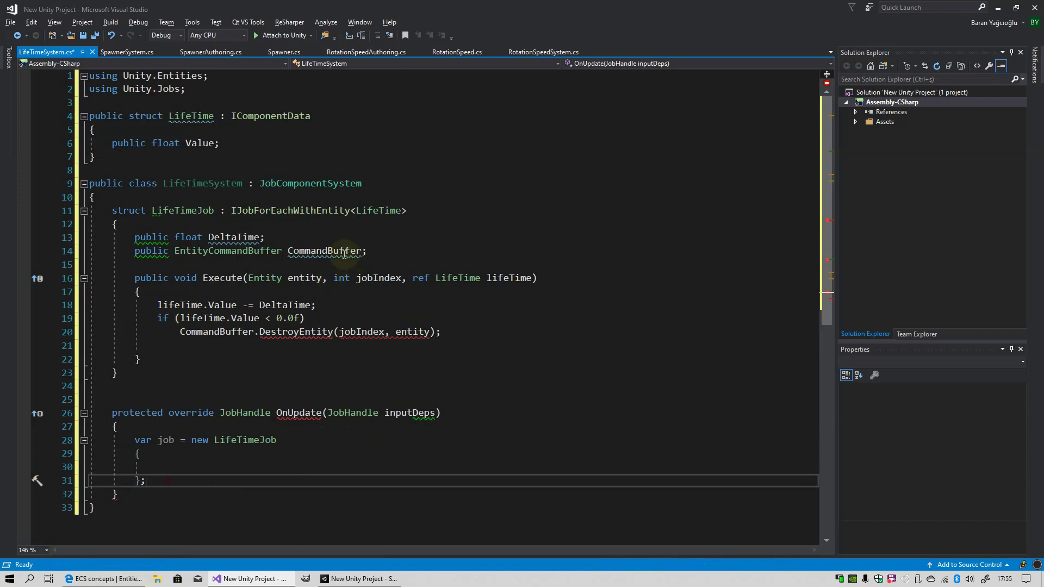
Step: Review the job's CommandBuffer field and open a blank line at the top of LifeTimeSystem
left_click(349, 250)
left_click(161, 458)
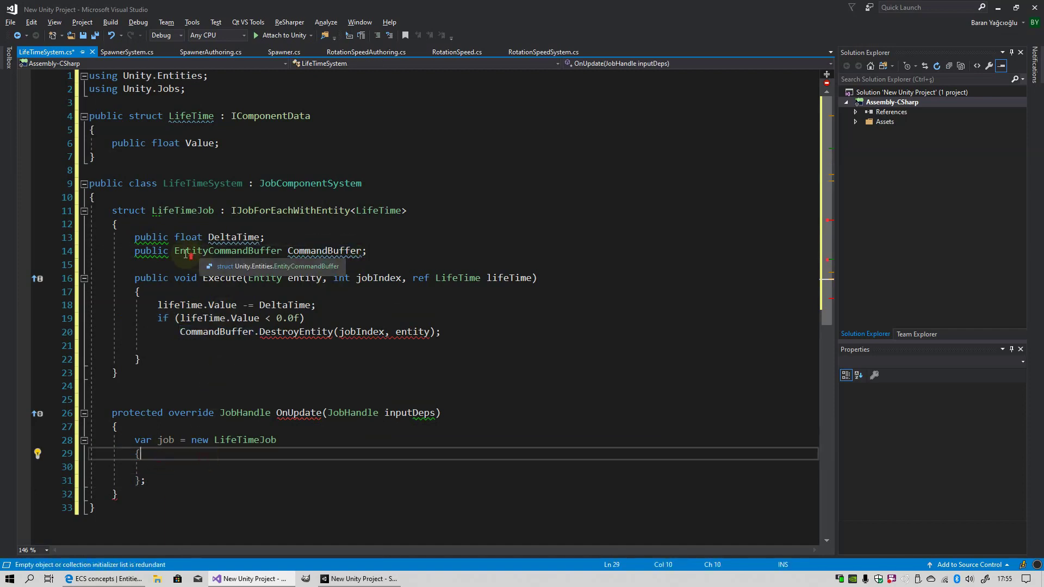
left_click(165, 199)
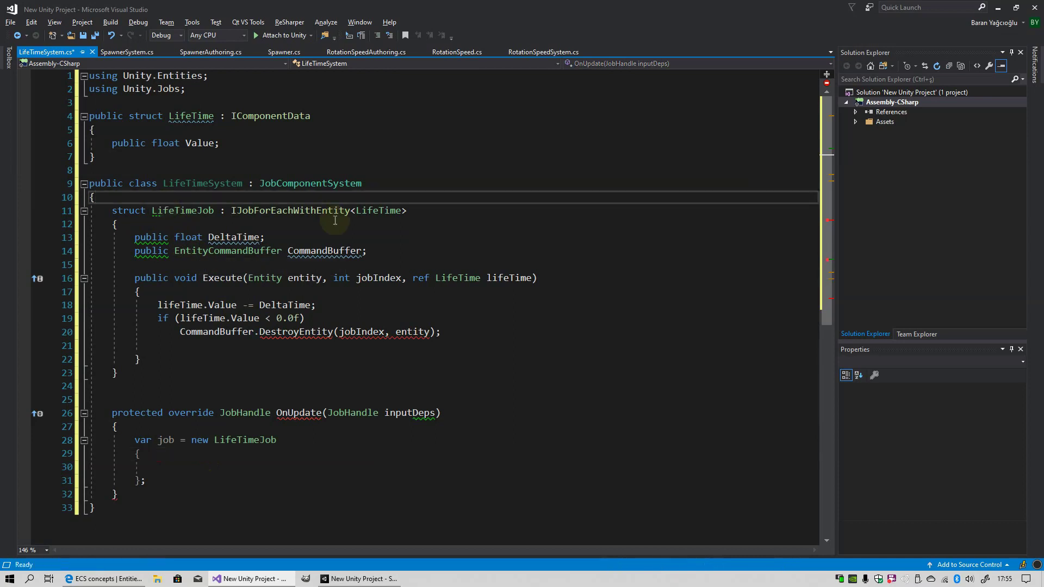
key("Return")
key("Return")
key("Up")
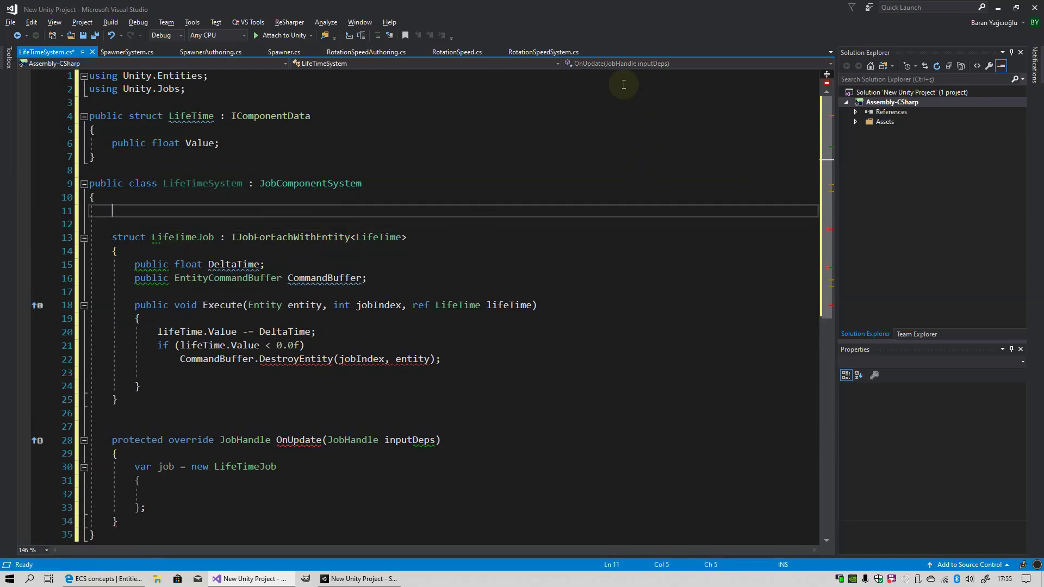
Step: Review the command buffer system lookup in SpawnerSystem.cs's OnCreate
left_click(129, 51)
scroll(212, 173, "up", 3)
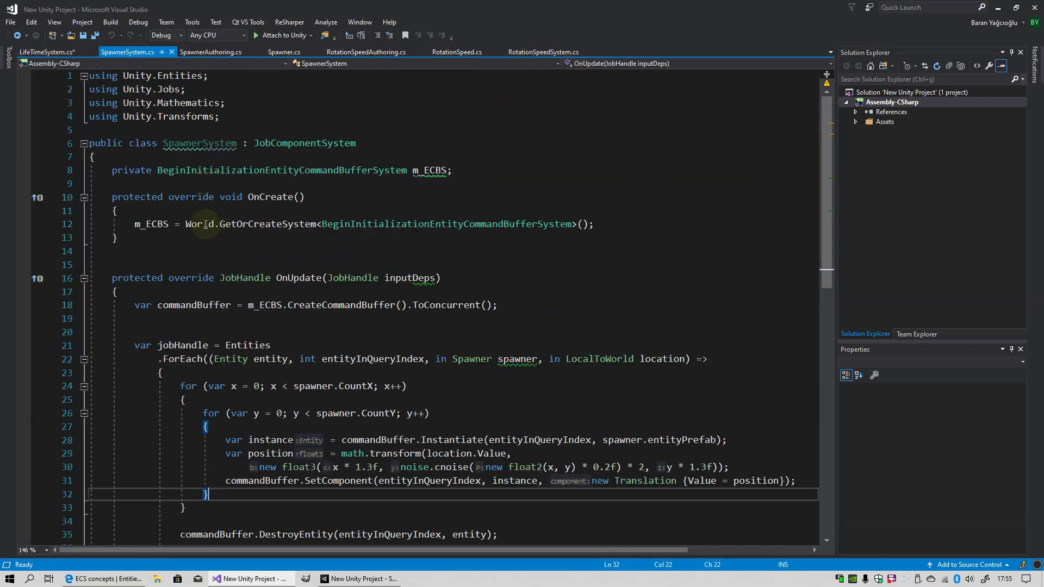
left_click_drag(140, 224, 174, 224)
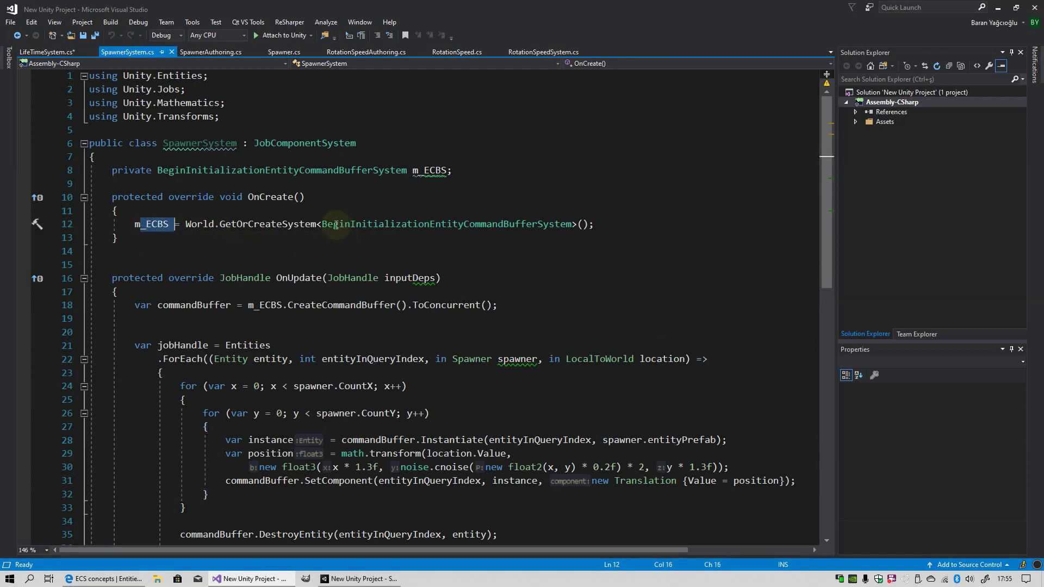
left_click_drag(323, 224, 593, 224)
left_click(368, 238)
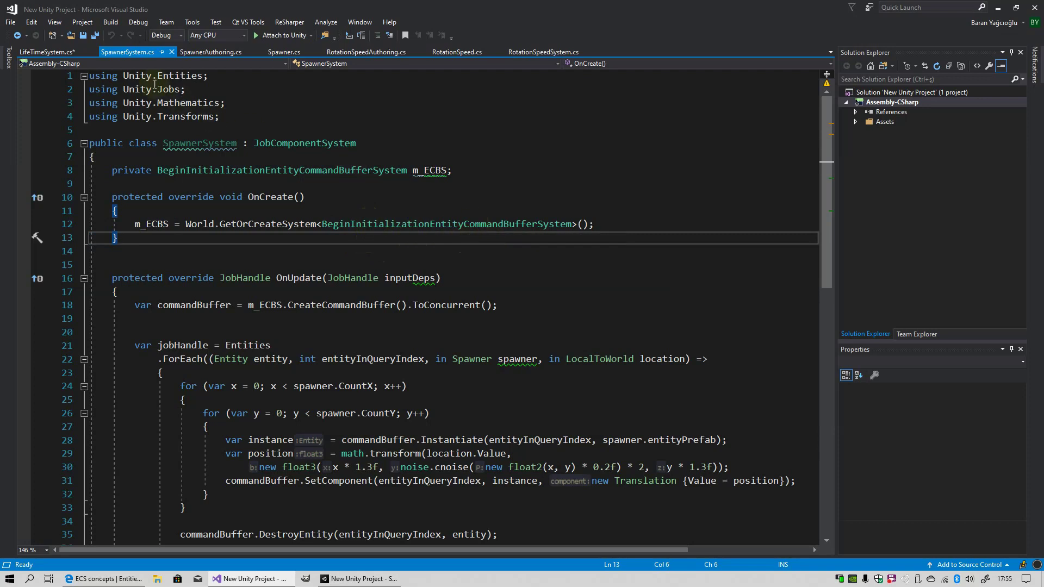
left_click(46, 53)
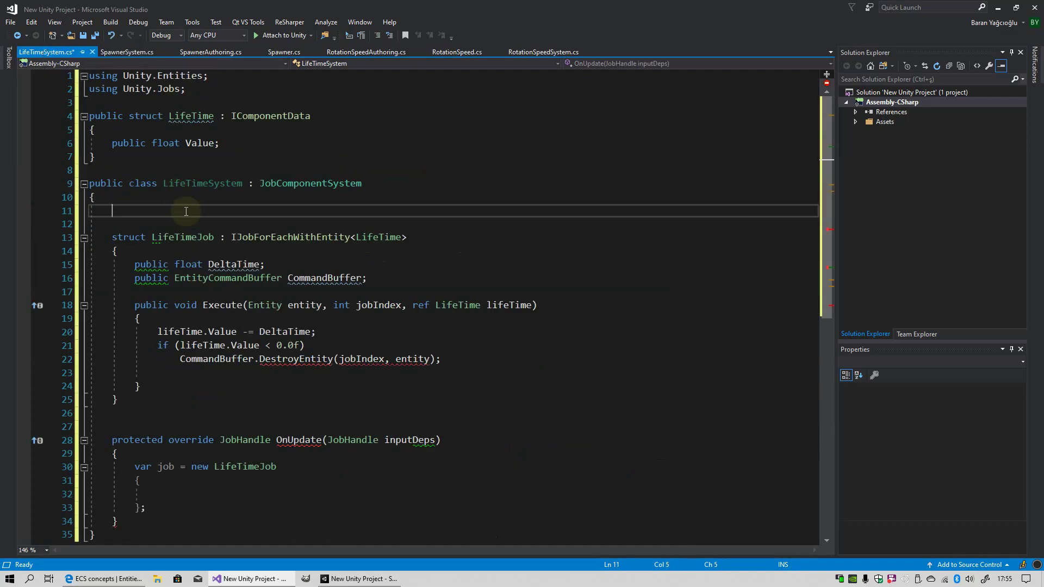
Step: Declare an EntityCommandBufferSystem m_Barrier field in LifeTimeSystem
type("Ent")
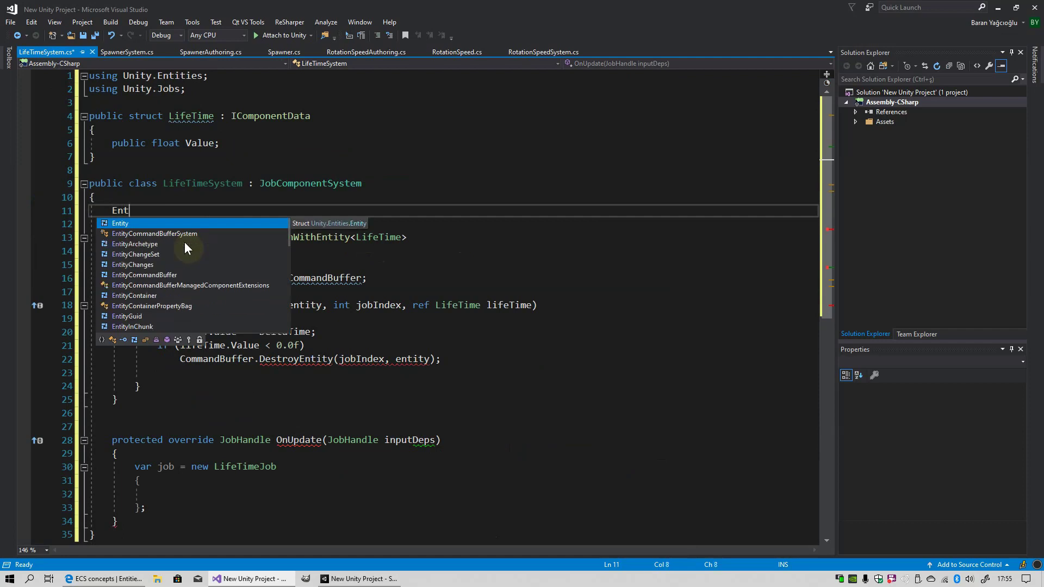
key("Down")
key("Tab")
type("m")
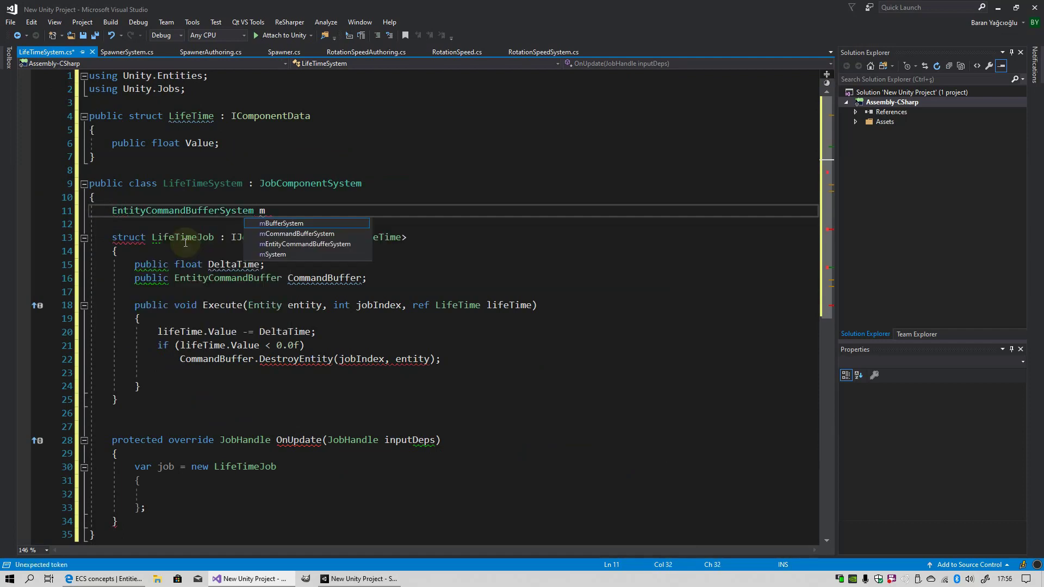
type("_Barrier")
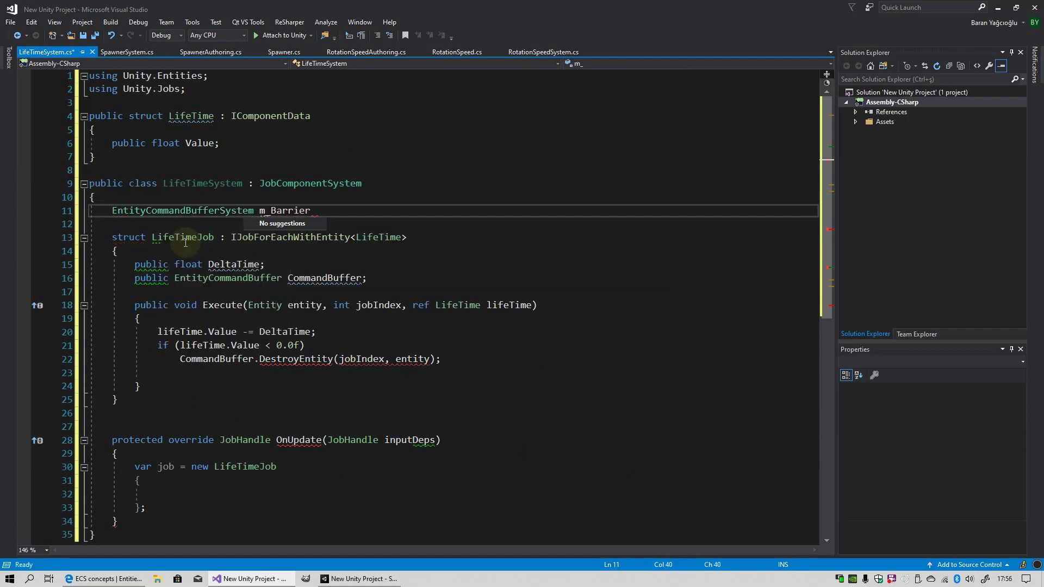
type(";")
key("Return")
key("Return")
Step: Add an OnCreate override assigning m_Barrier = World.GetOrCreateSystem<EndSimulationEntityCommandBufferSystem>()
type("on")
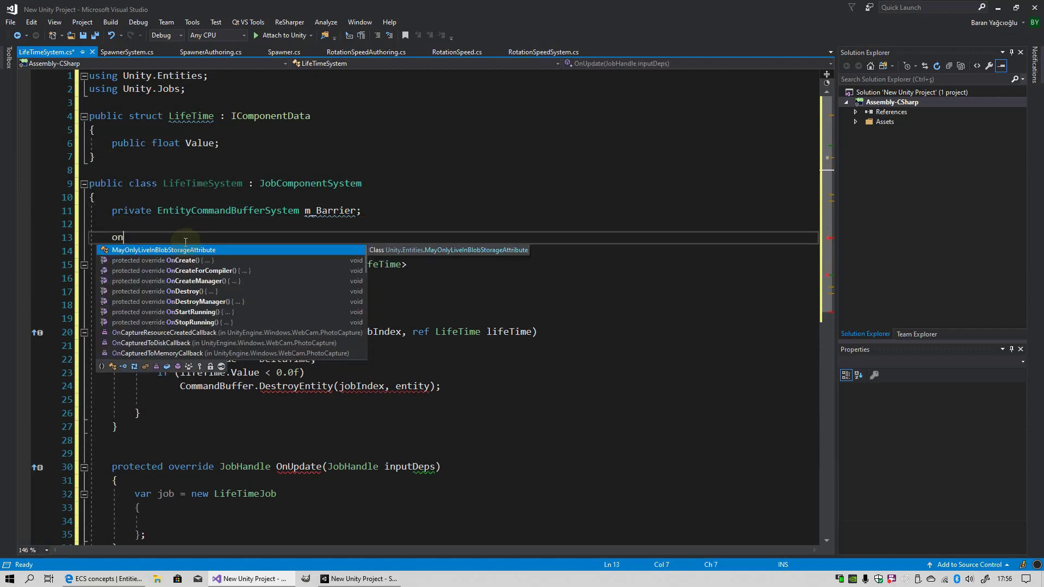
key("Down")
key("Tab")
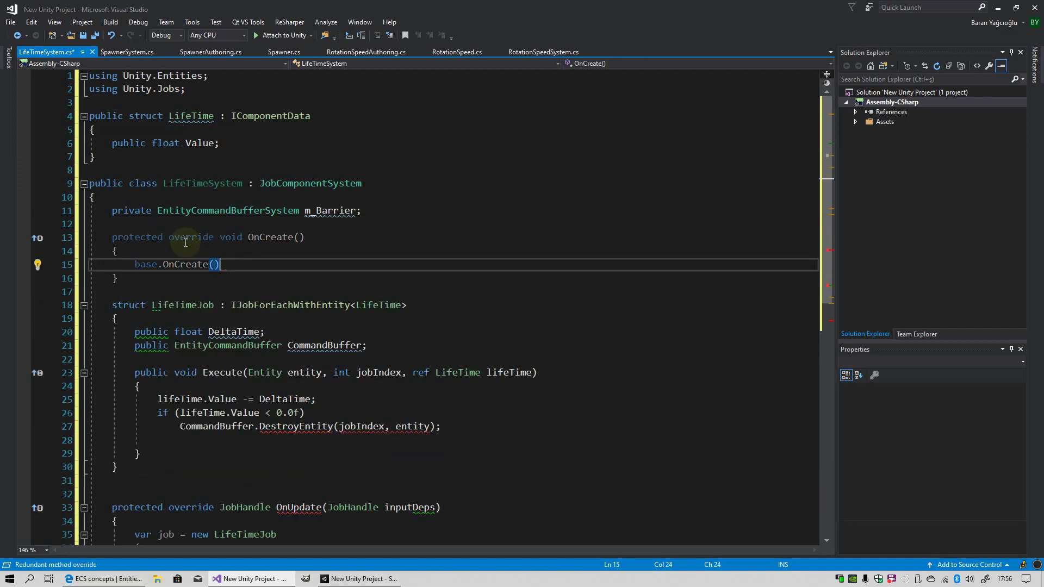
key("BackSpace")
key("BackSpace")
key("BackSpace")
type("m_")
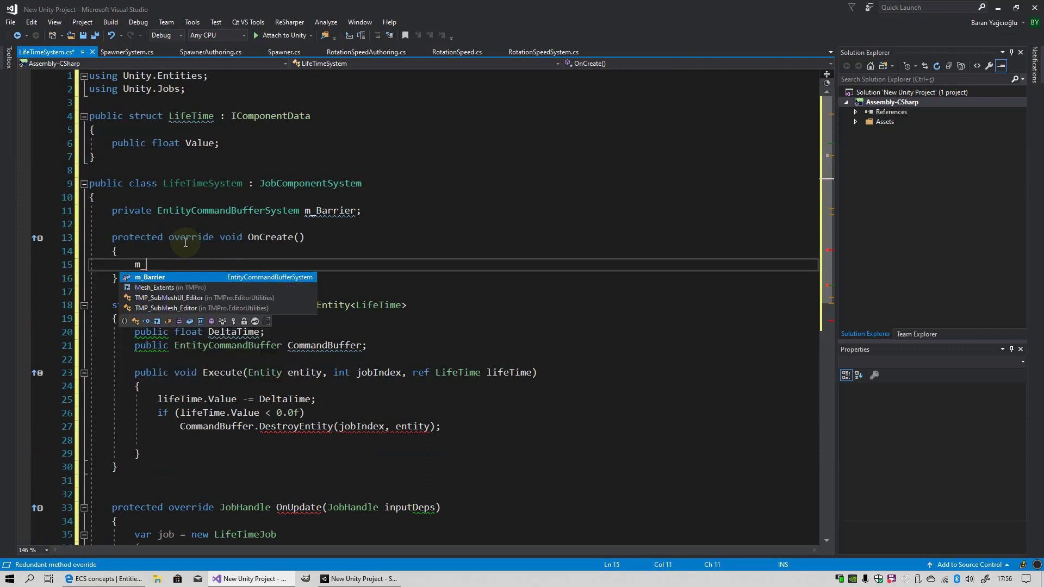
key("Tab")
type("=")
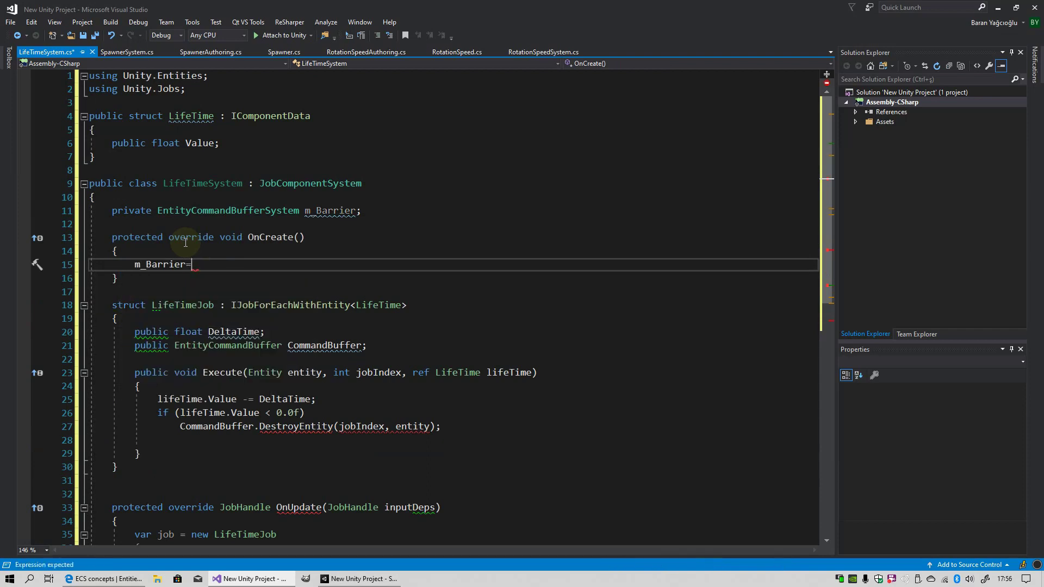
type("Wor.get")
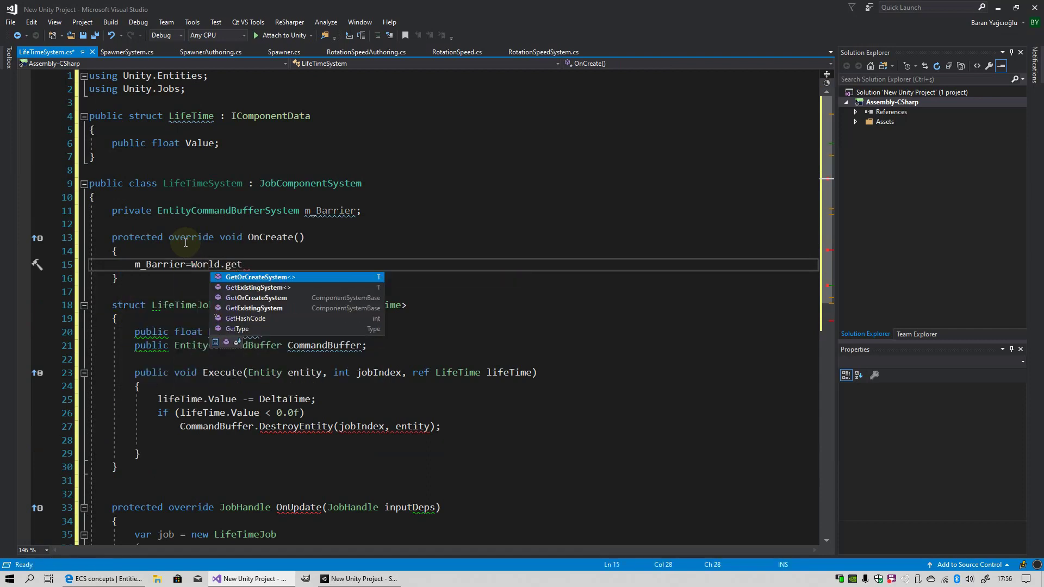
key("Tab")
type("EndS")
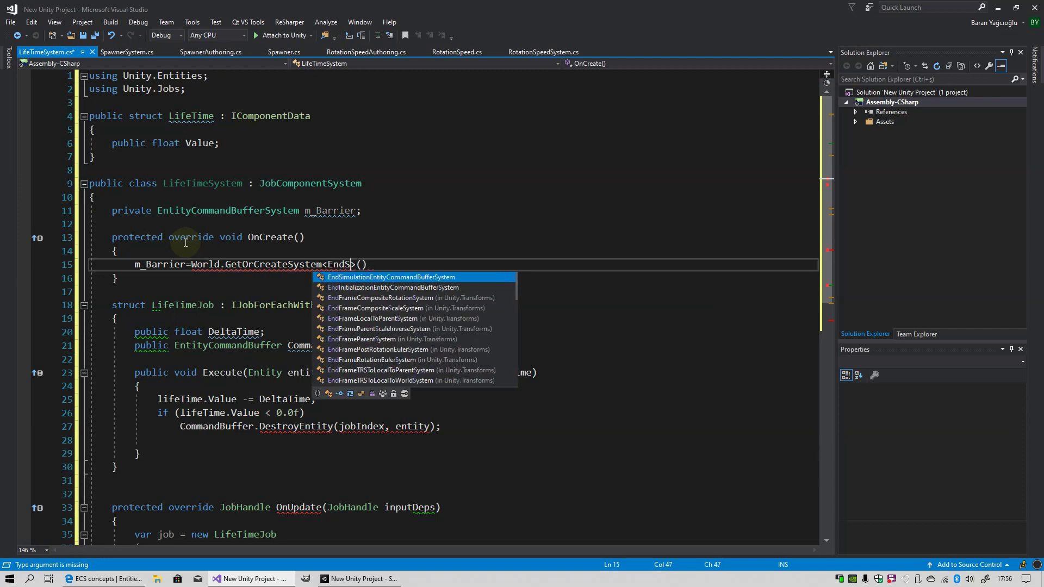
key("Tab")
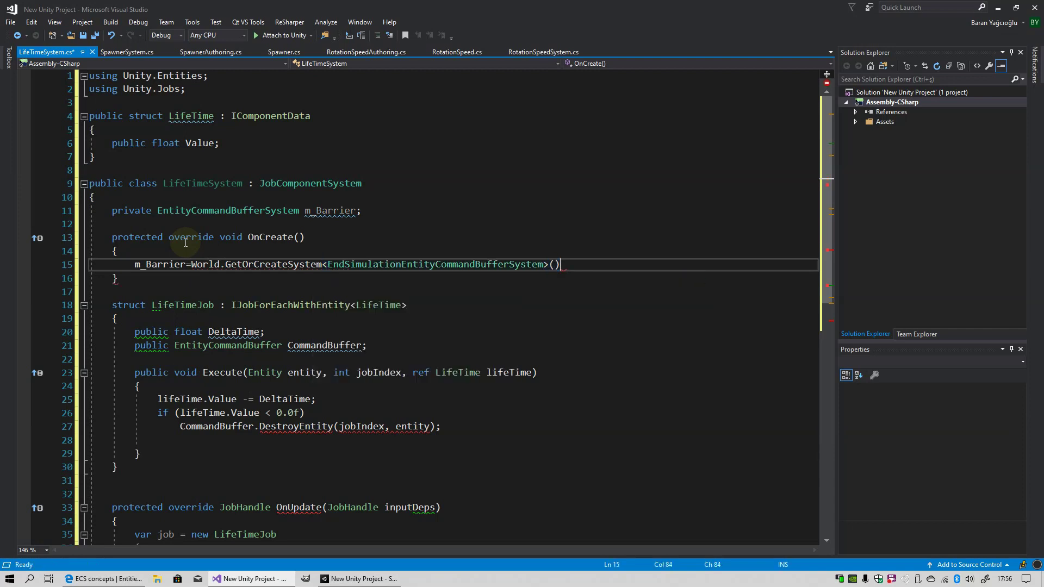
type(";")
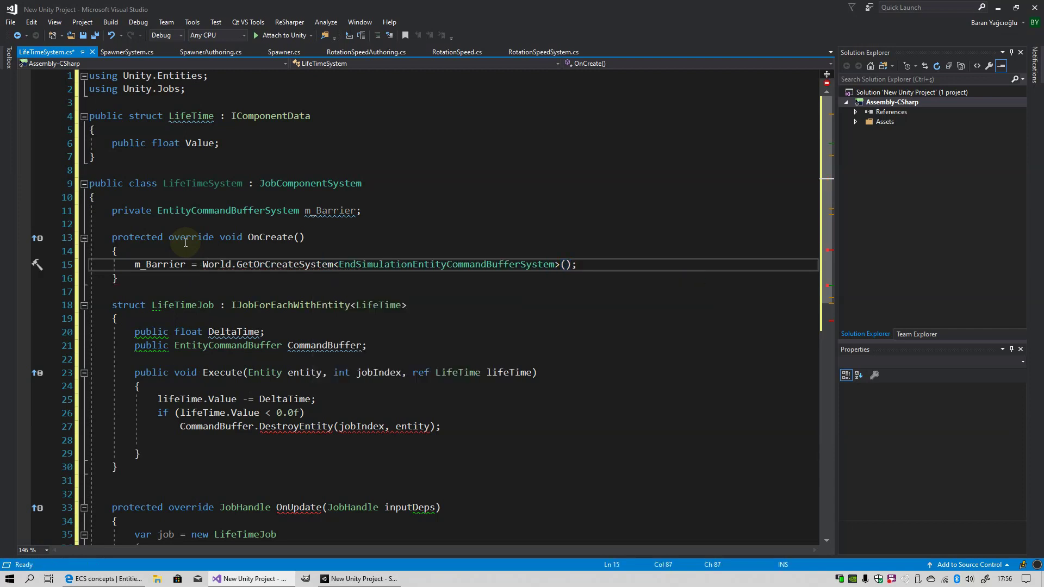
key("Down")
key("Down")
key("Down")
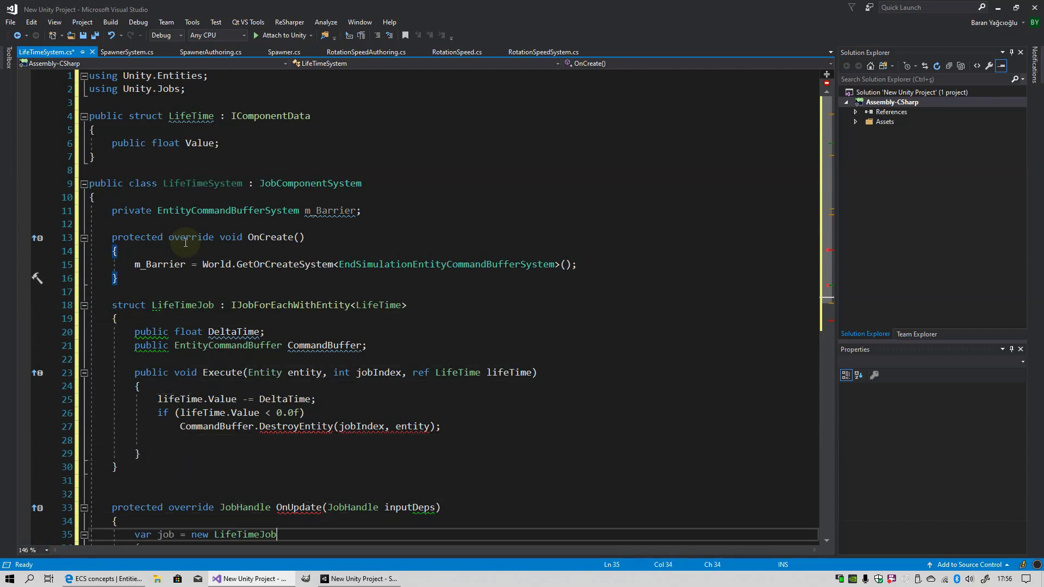
key("Up")
key("Up")
key("Up")
key("Up")
key("Up")
key("Up")
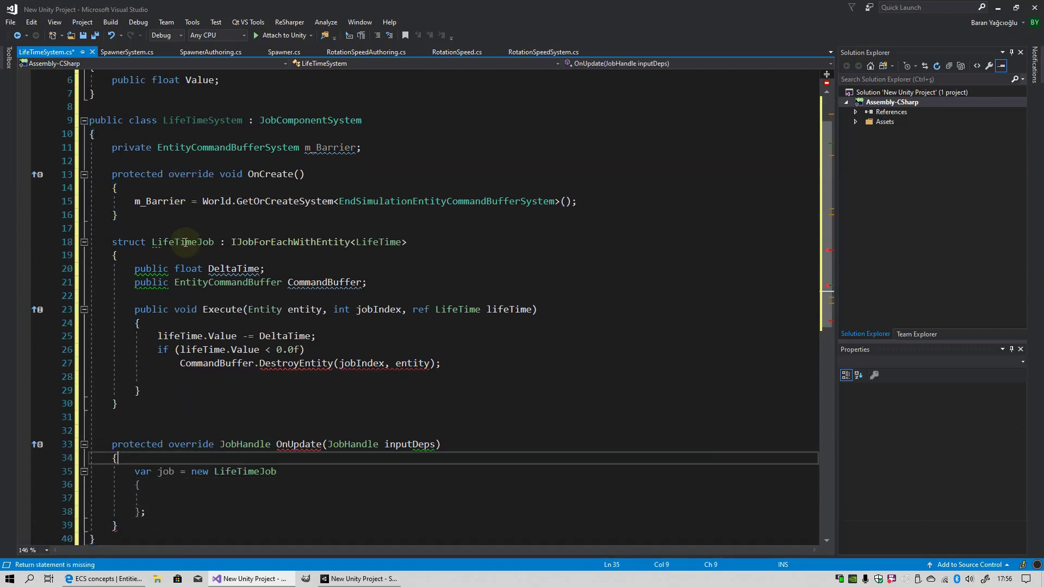
Step: Declare var commandBuffer = m_Barrier.CreateCommandBuffer().ToConcurrent() in OnUpdate
key("Return")
key("Return")
key("Up")
type("v")
type("ar commandBu")
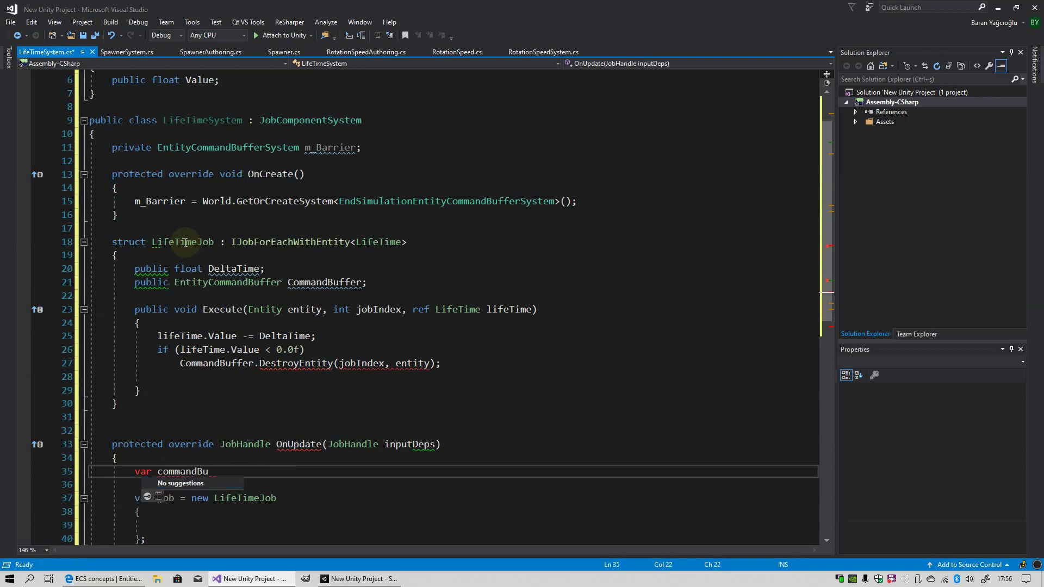
type("=m")
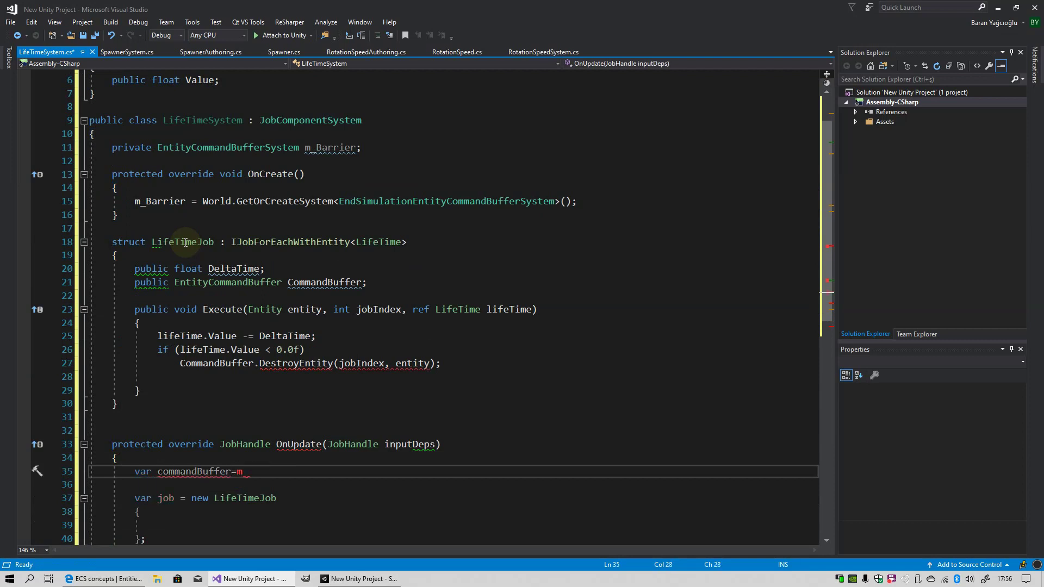
key("Tab")
type(".cre")
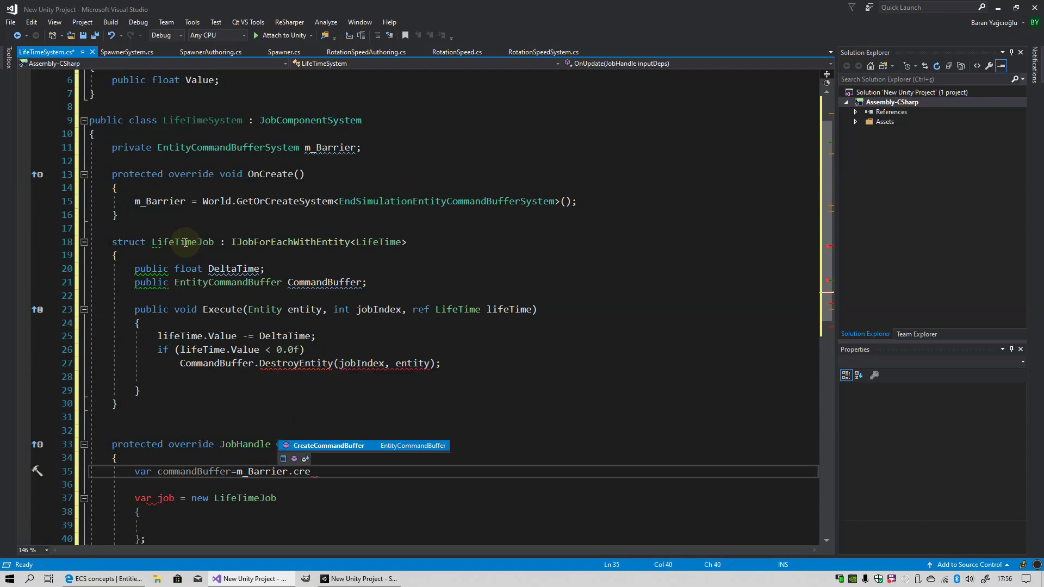
key("Tab")
type(".")
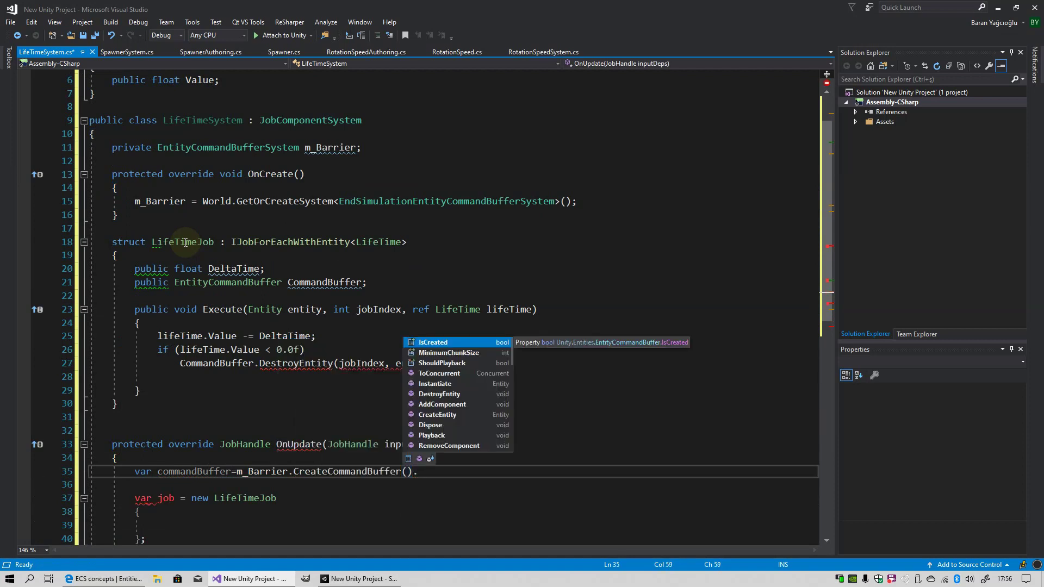
type("to")
key("Tab")
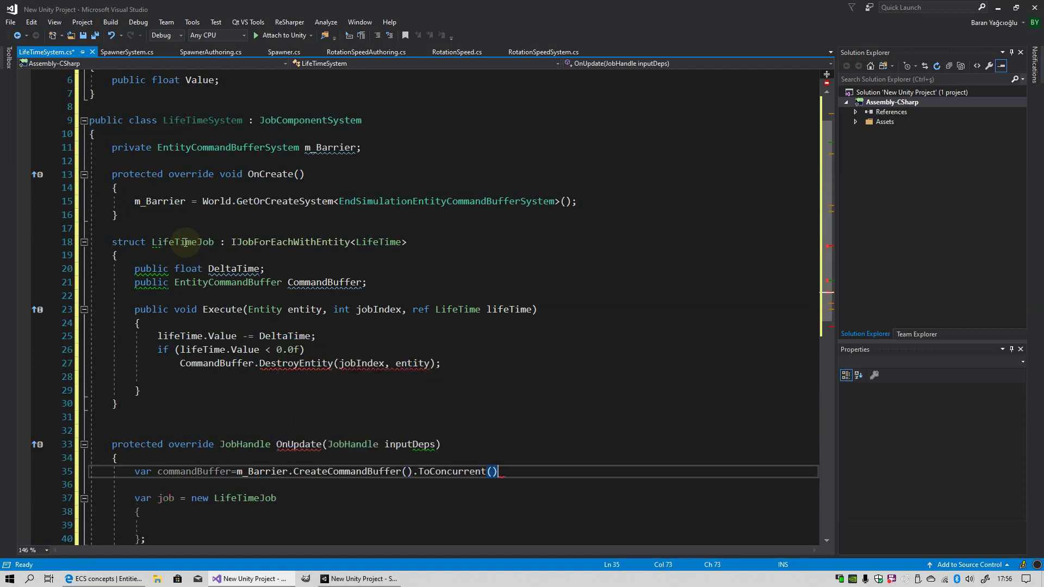
type(";")
Step: Fill the job initializer with DeltaTime = Time.DeltaTime and CommandBuffer = commandBuffer
scroll(217, 348, "down", 2)
left_click(255, 448)
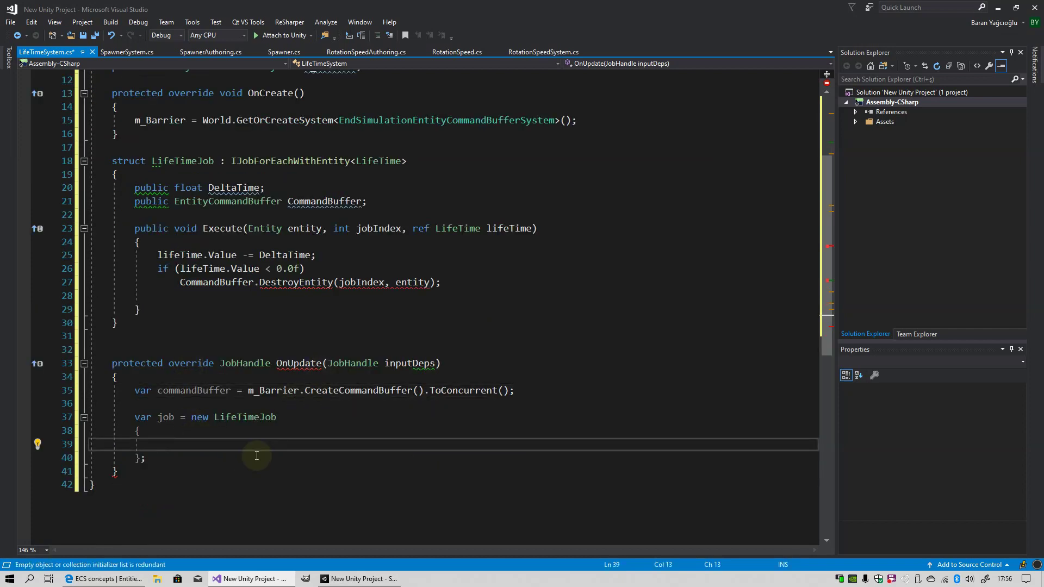
type("DeltaTime = ")
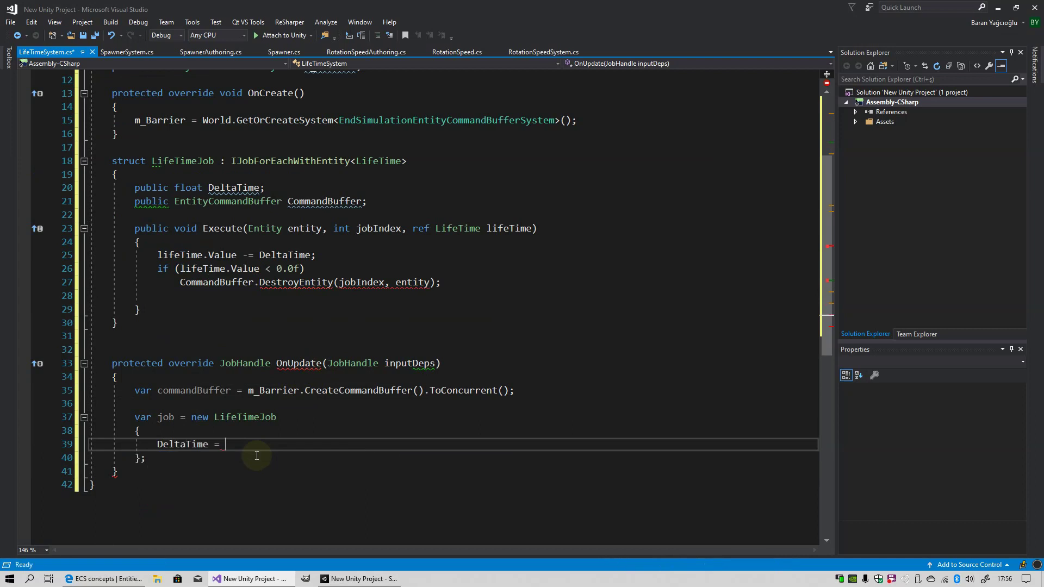
type("Time.")
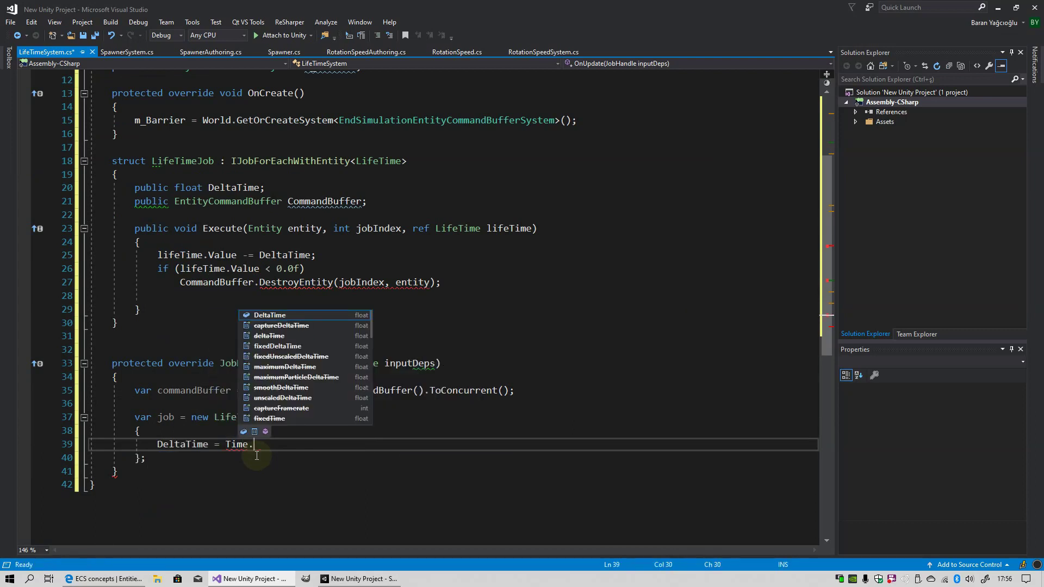
type("D")
key("Tab")
type(",")
key("Return")
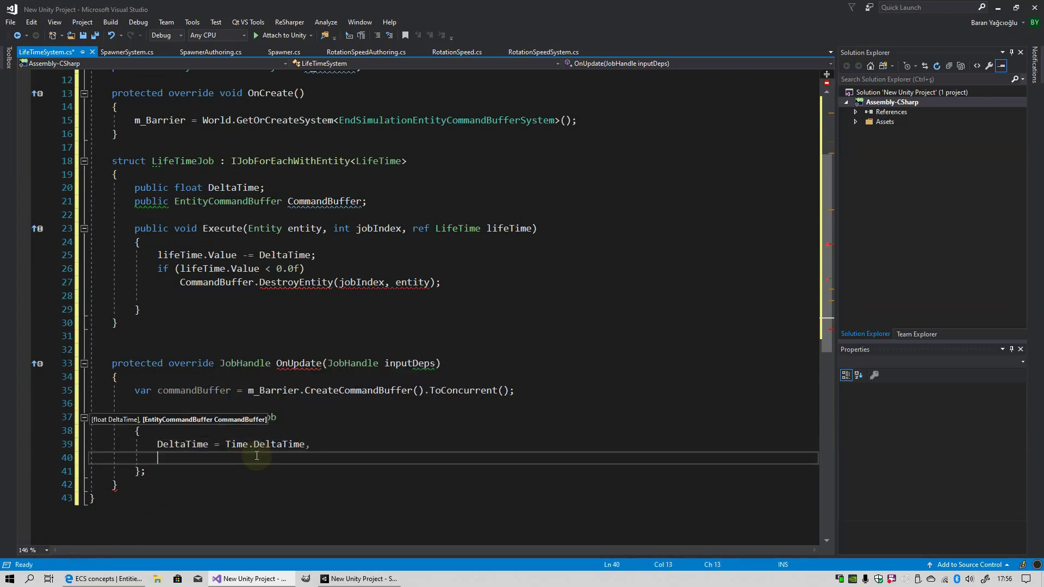
type("co")
key("Tab")
type("= co")
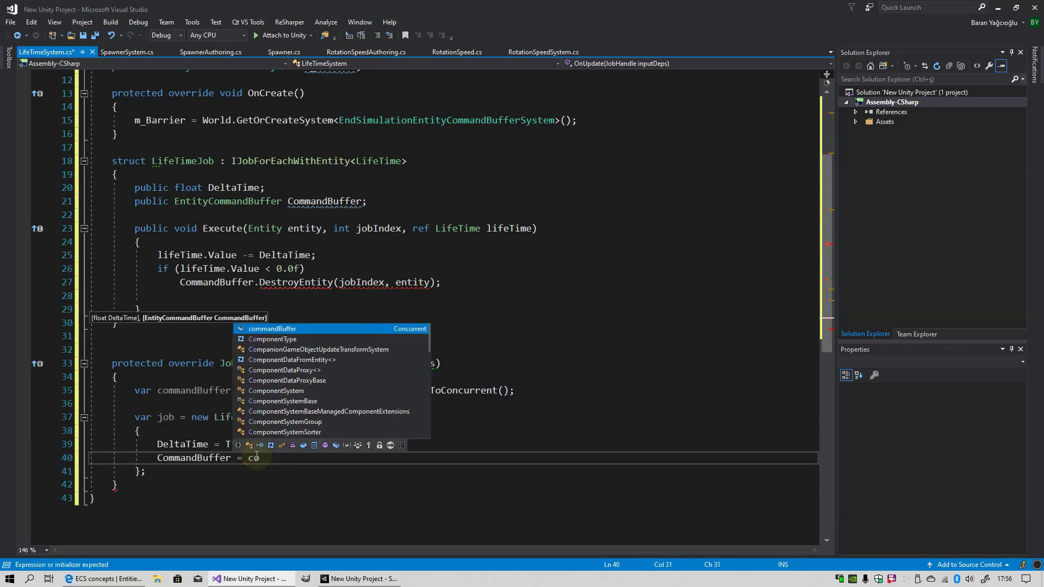
key("Tab")
Step: Chain .Schedule(this, inputDeps) onto the new LifeTimeJob
key("Down")
key("End")
key("BackSpace")
type(".Schedule(")
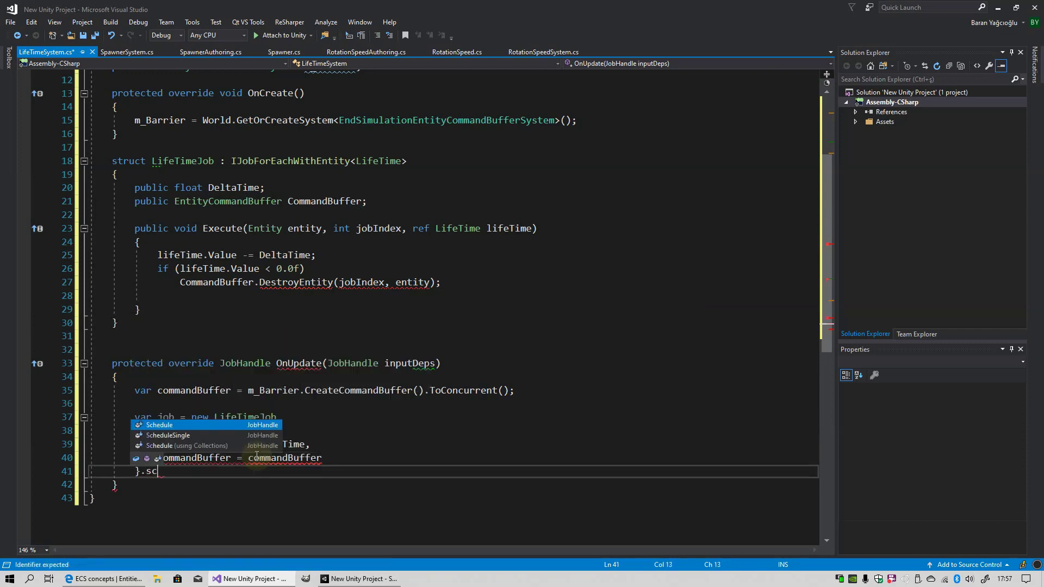
type("this, inputDeps);")
key("Return")
key("Return")
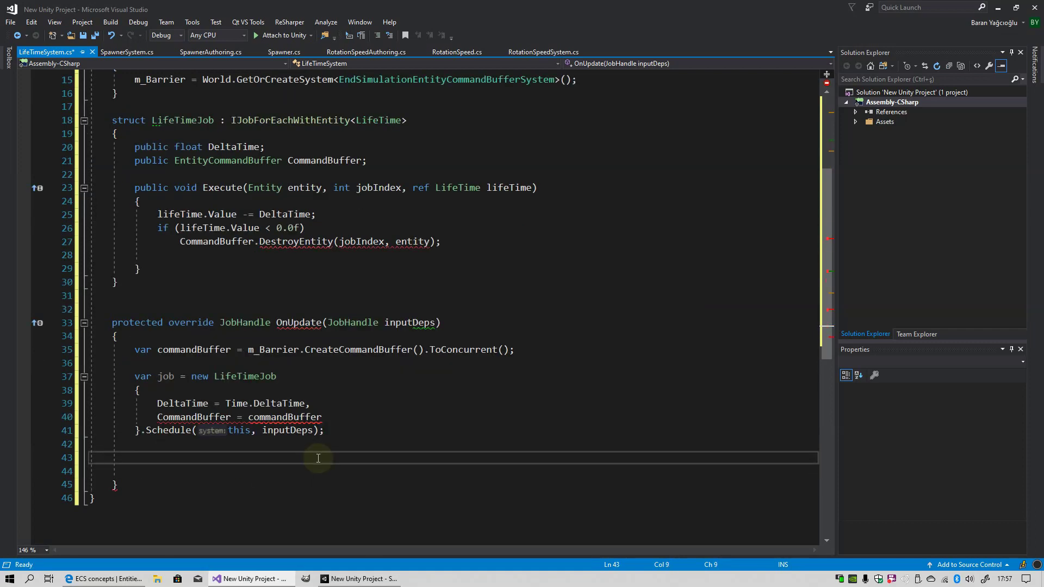
Step: Register the job with m_Barrier.AddJobHandleForProducer(job) and return job
type("m_")
key("Tab")
type(".")
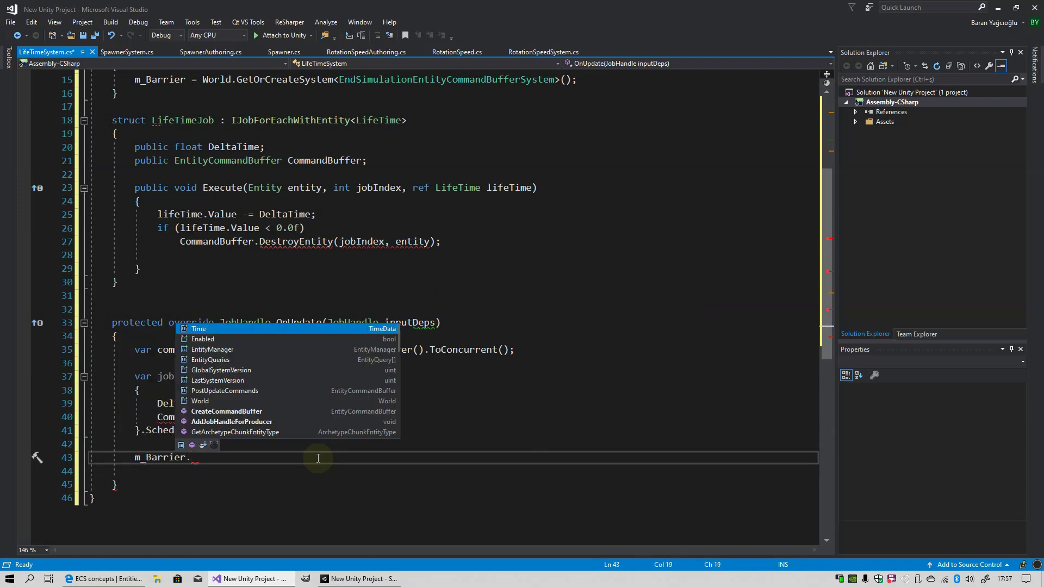
type("add")
key("Tab")
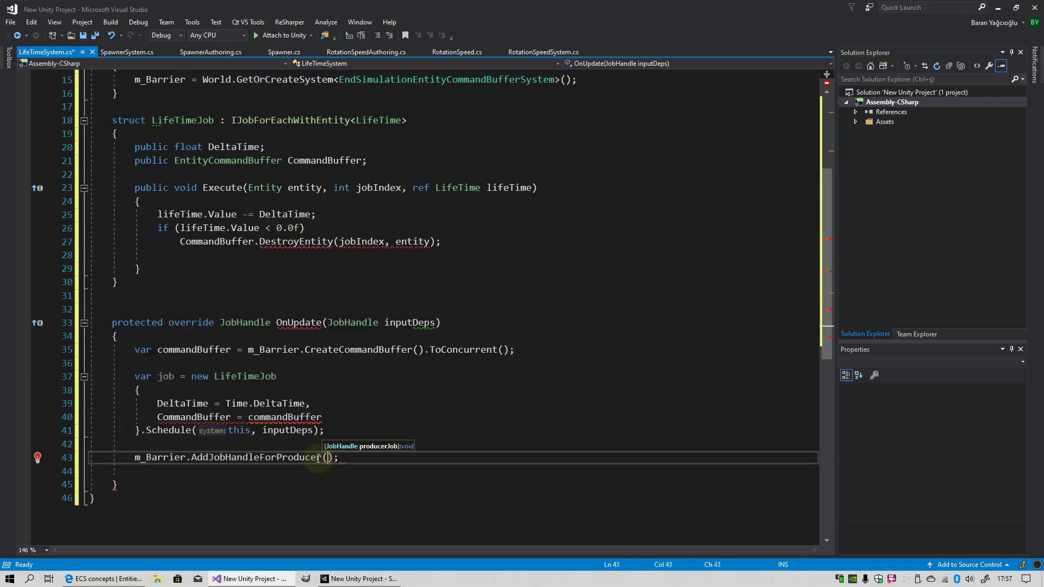
type("jo")
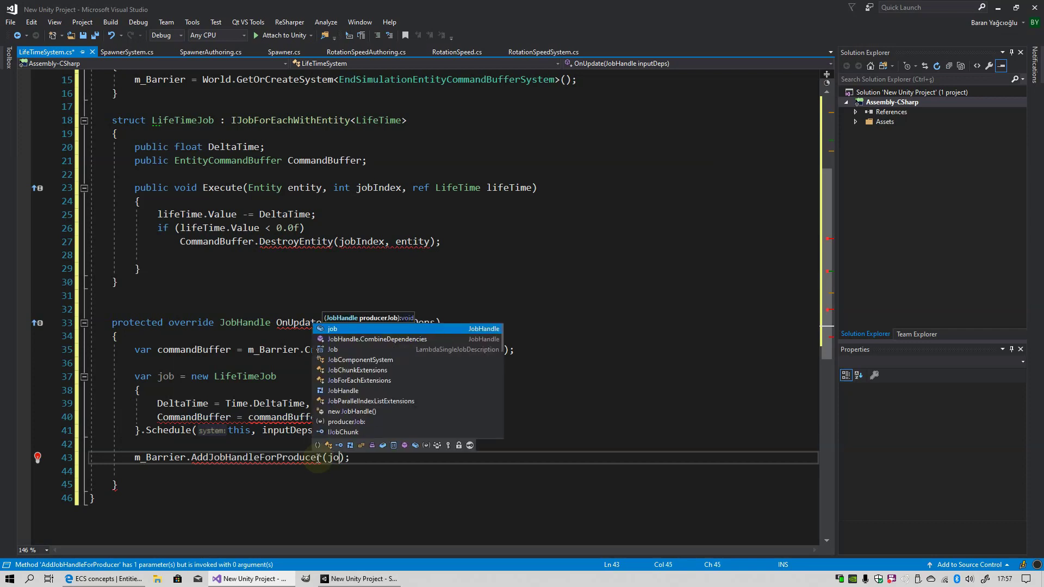
key("Tab")
key("End")
key("Return")
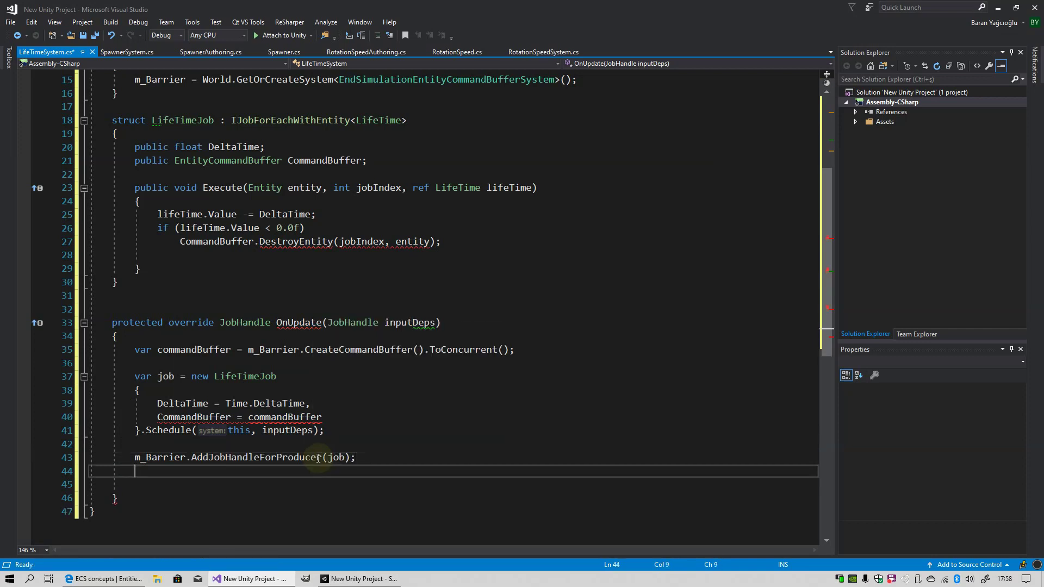
key("Return")
type("return")
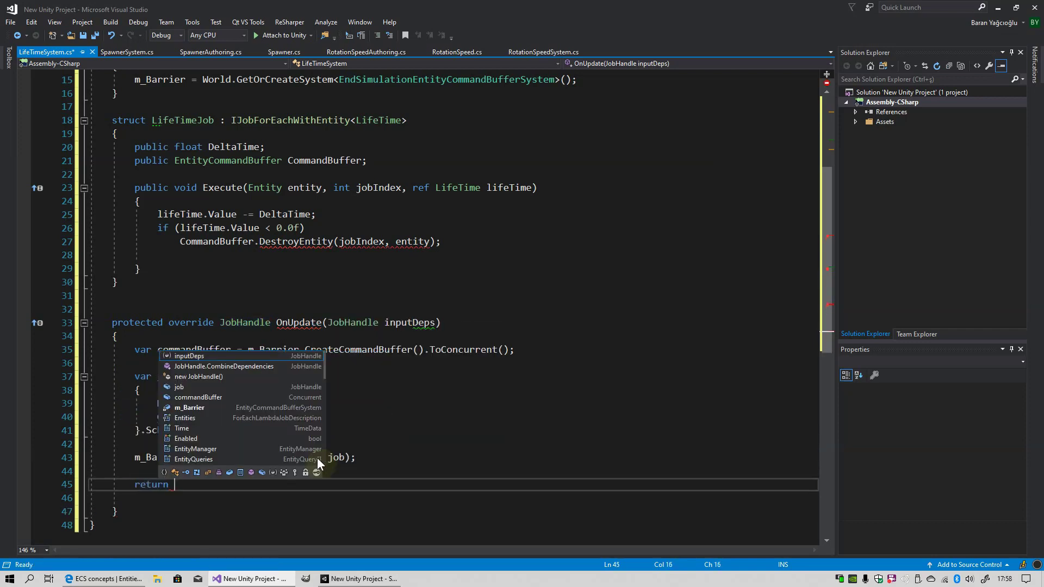
type(" job")
scroll(289, 398, "up", 4)
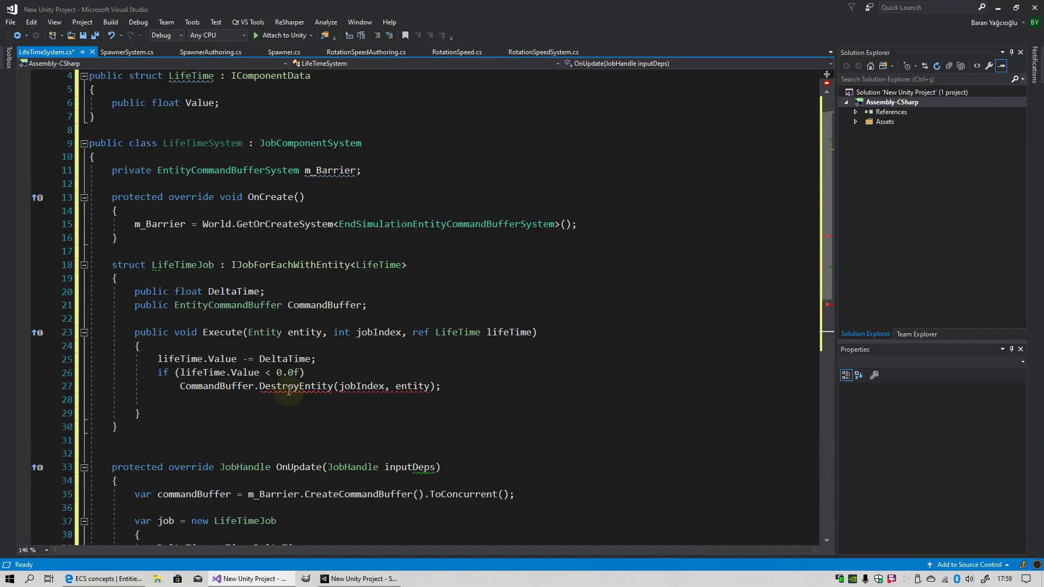
mouse_move(288, 391)
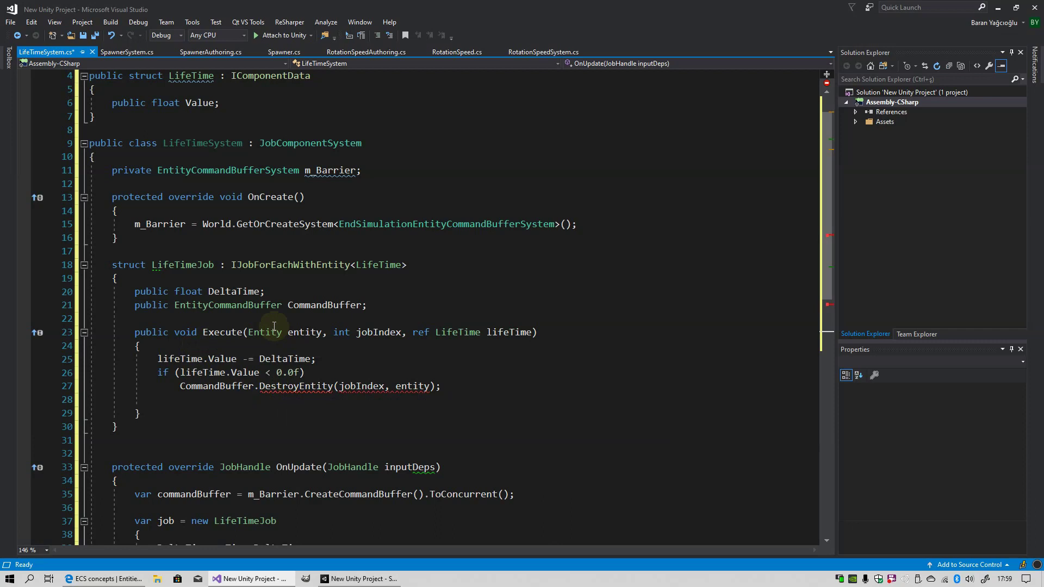
Step: Change the CommandBuffer field type to EntityCommandBuffer.Concurrent and save LifeTimeSystem.cs
double_click(279, 305)
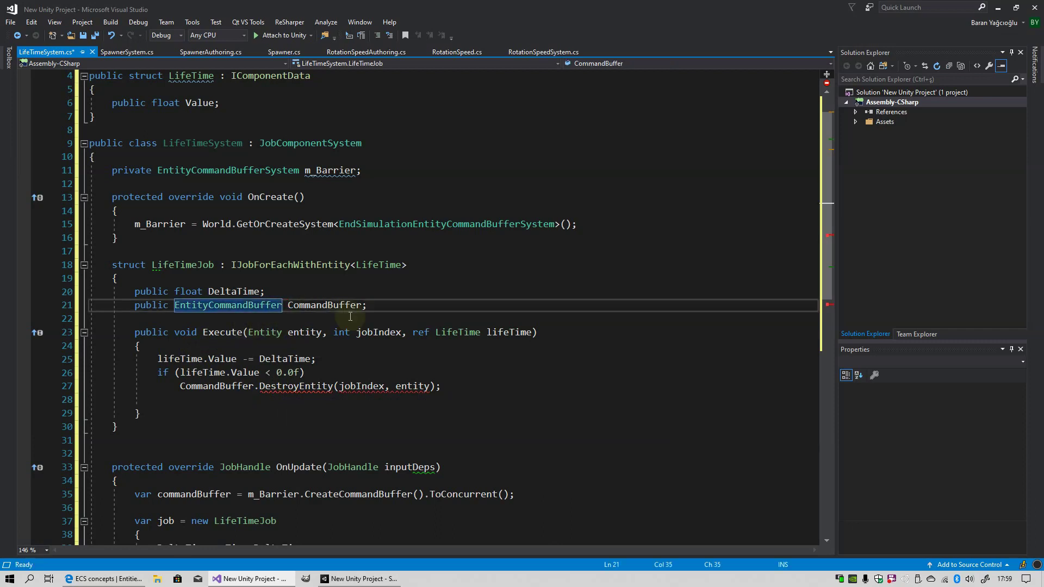
type(".Concurrent")
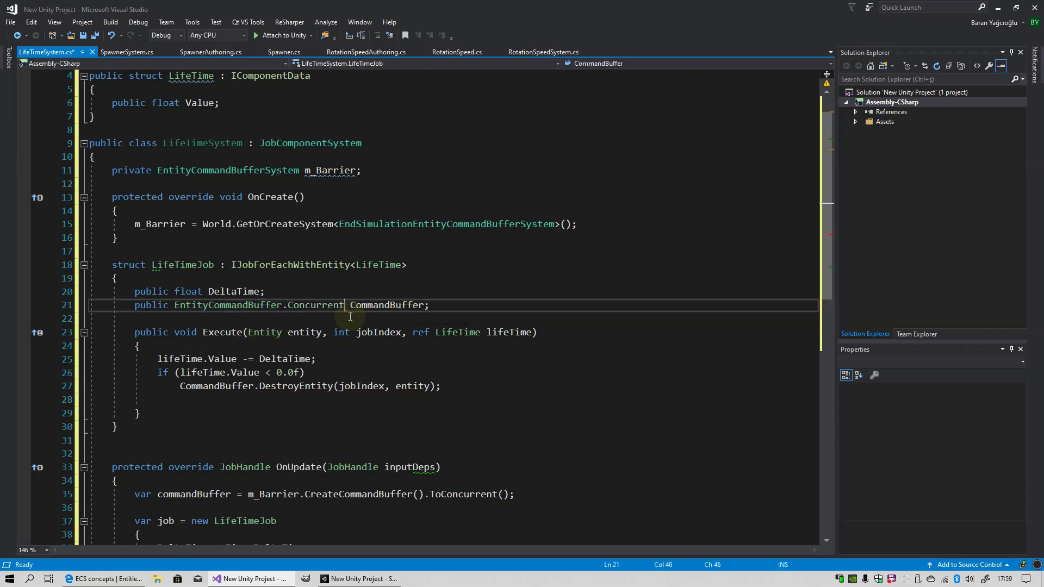
key("Down")
key("Down")
key("Down")
scroll(344, 327, "down", 4)
scroll(344, 327, "up", 5)
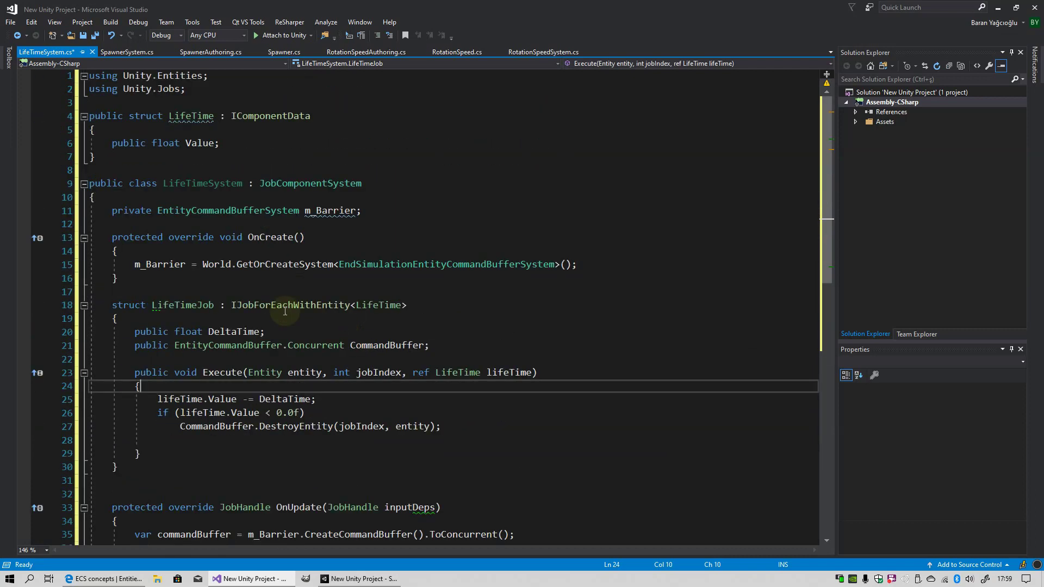
key("ctrl+s")
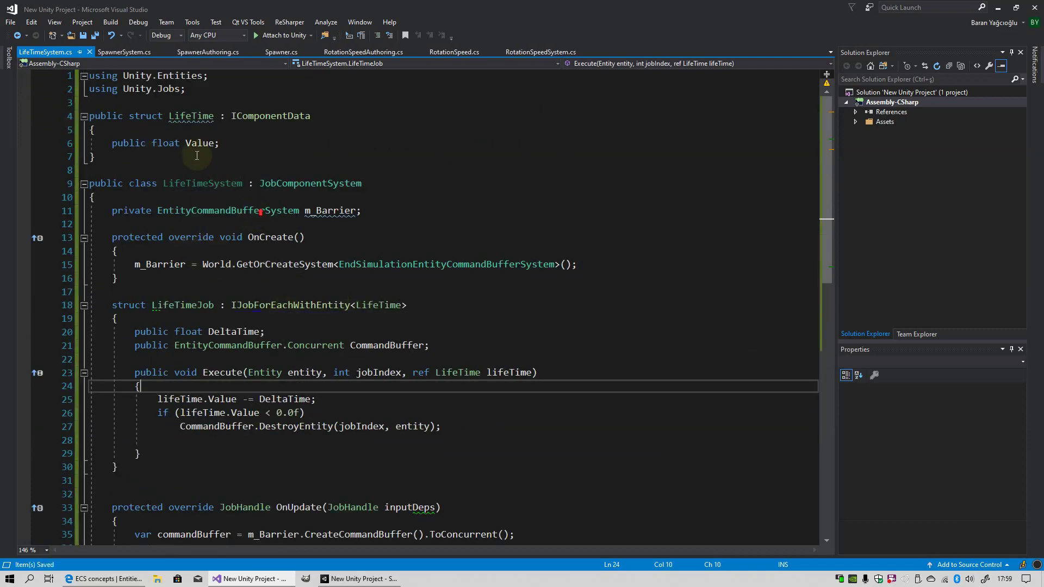
Step: Review the LifeTime struct and its IComponentData interface, then return to Unity
left_click(84, 116)
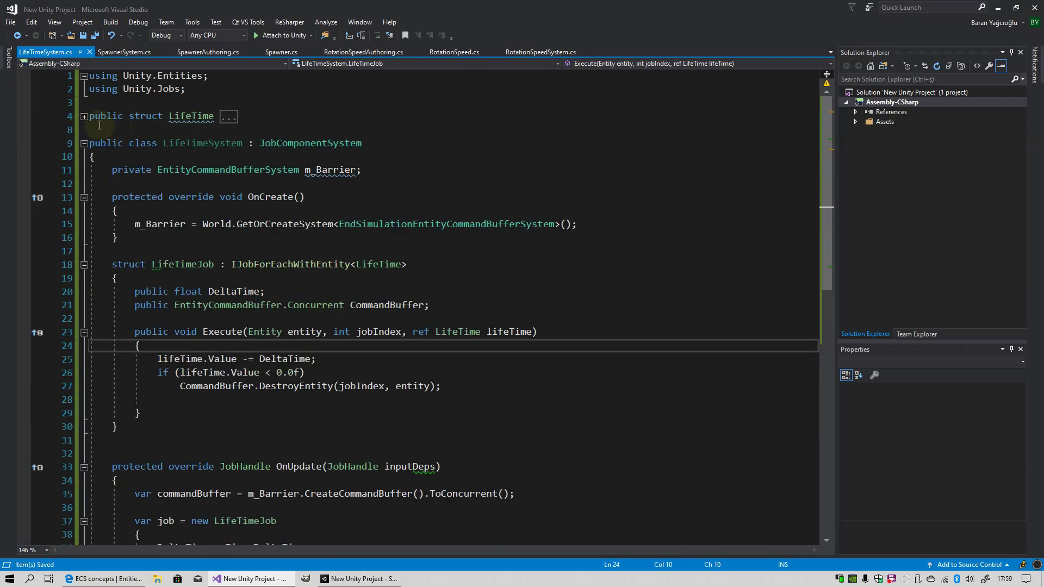
left_click_drag(86, 116, 125, 130)
left_click(135, 116)
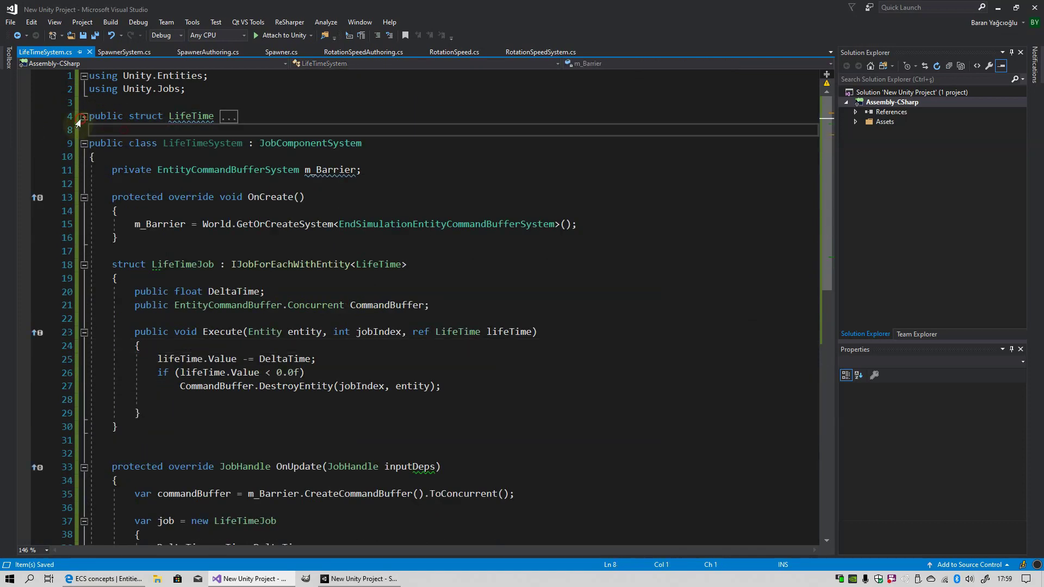
left_click(84, 116)
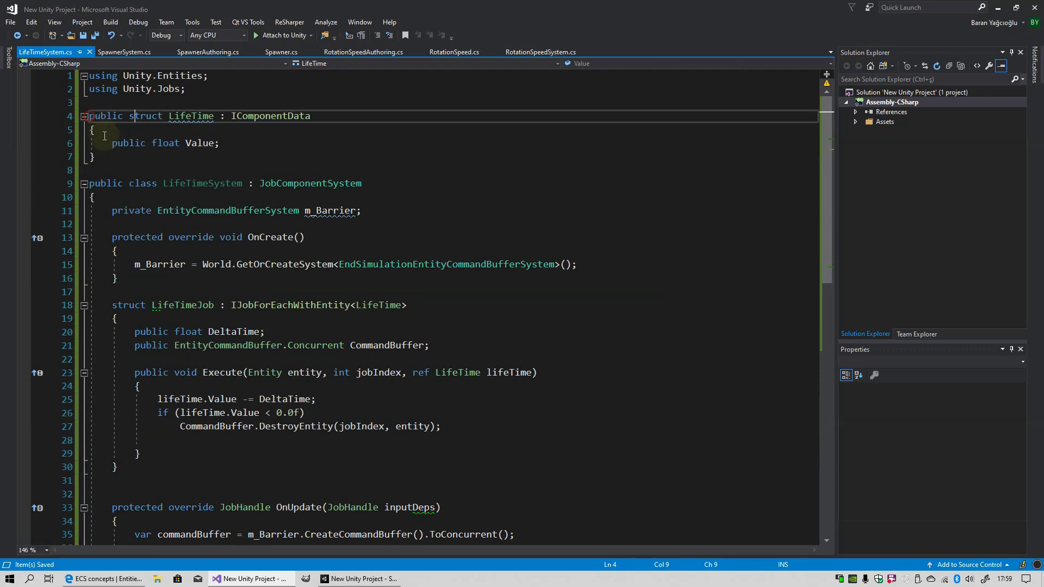
left_click_drag(89, 116, 204, 152)
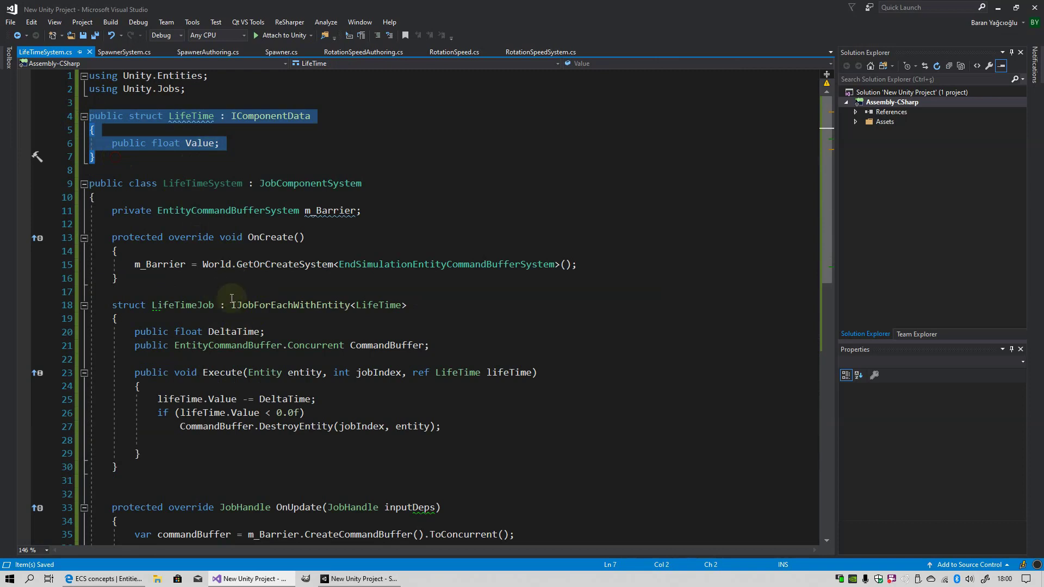
left_click(242, 210)
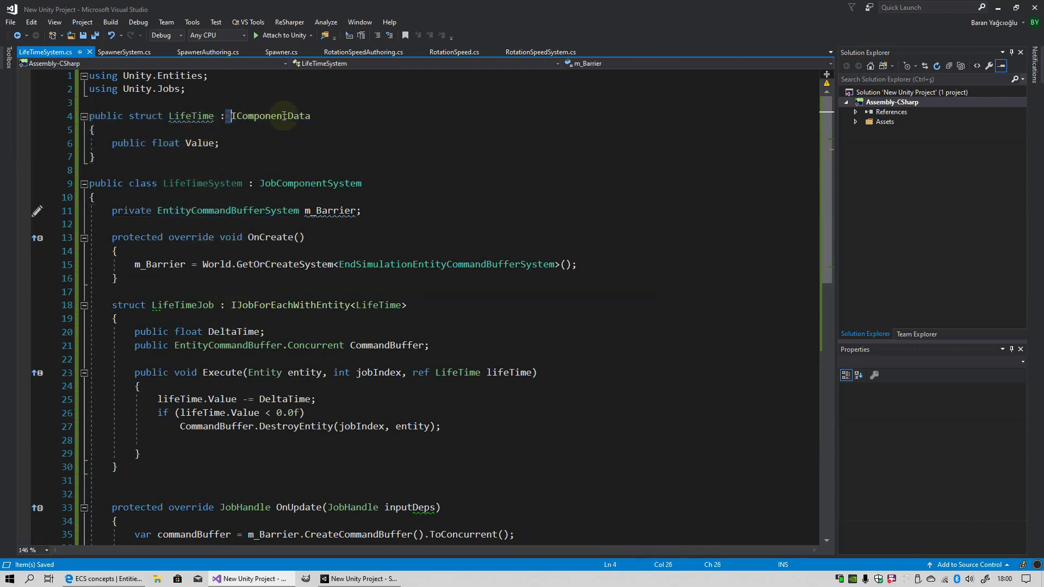
left_click_drag(230, 116, 313, 116)
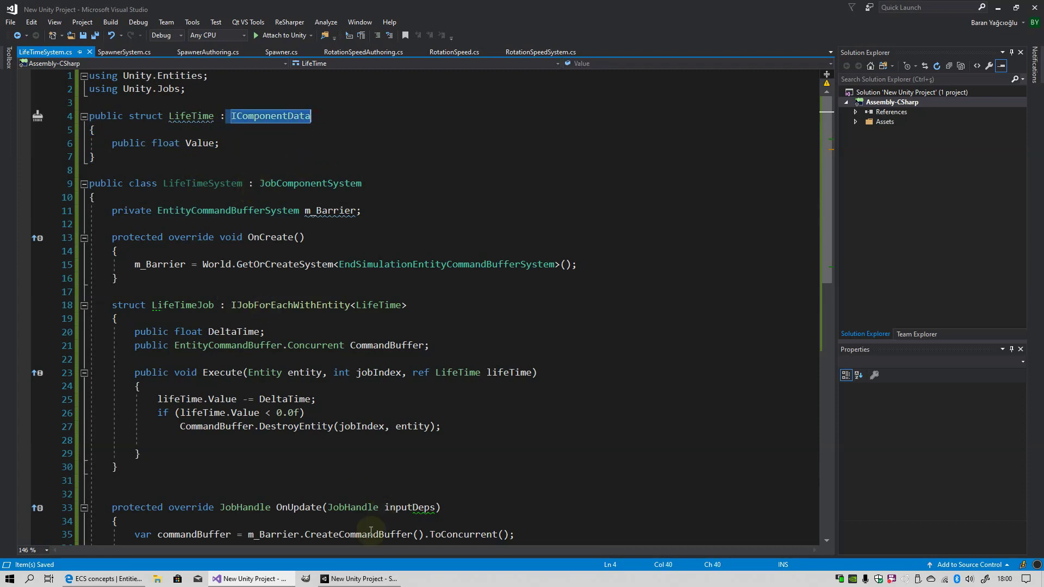
left_click(357, 579)
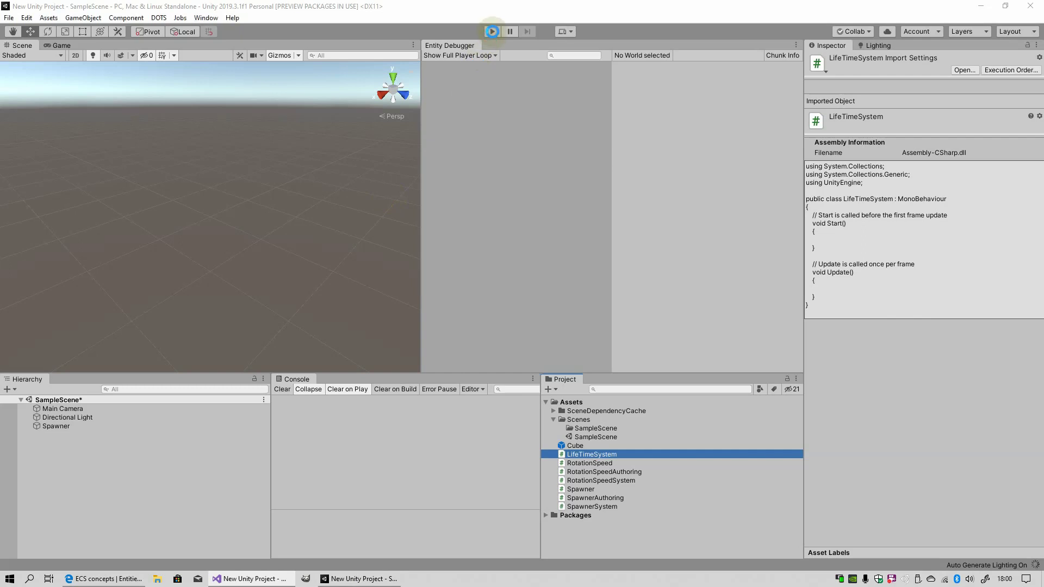
Step: Run play mode, inspect a Cube entity's components, then stop the game
left_click(492, 31)
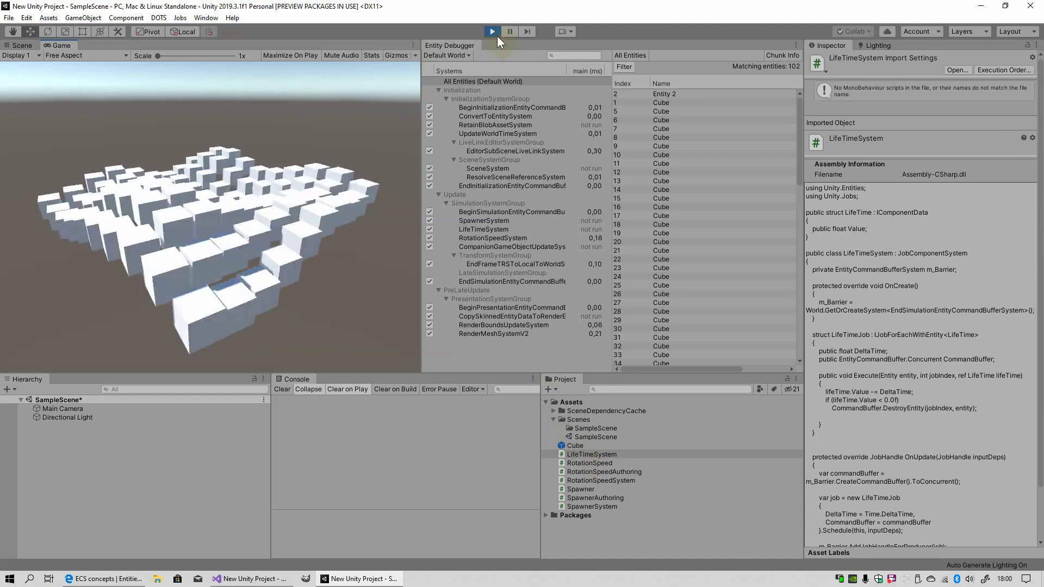
left_click(662, 119)
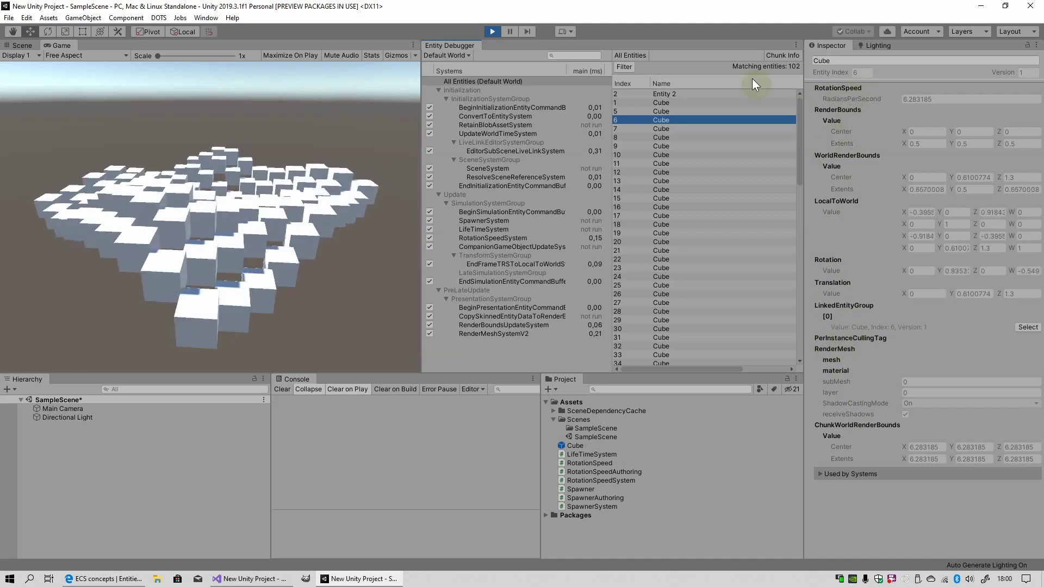
left_click(491, 30)
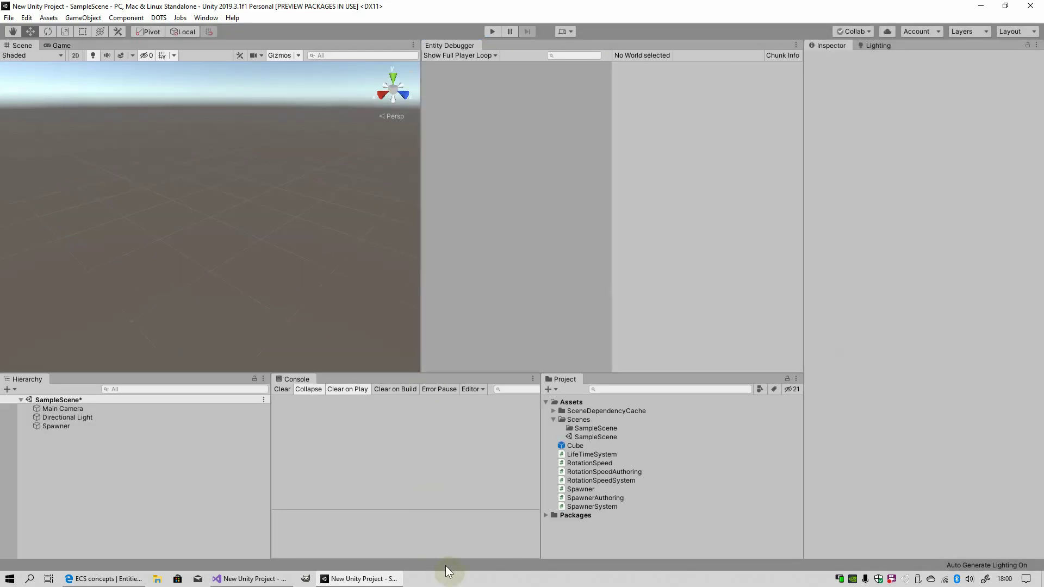
Step: Add dstManager.AddComponentData(entity, new LifeTime {Value = 3f}); below the RotationSpeed call in RotationSpeedAuthoring
double_click(602, 471)
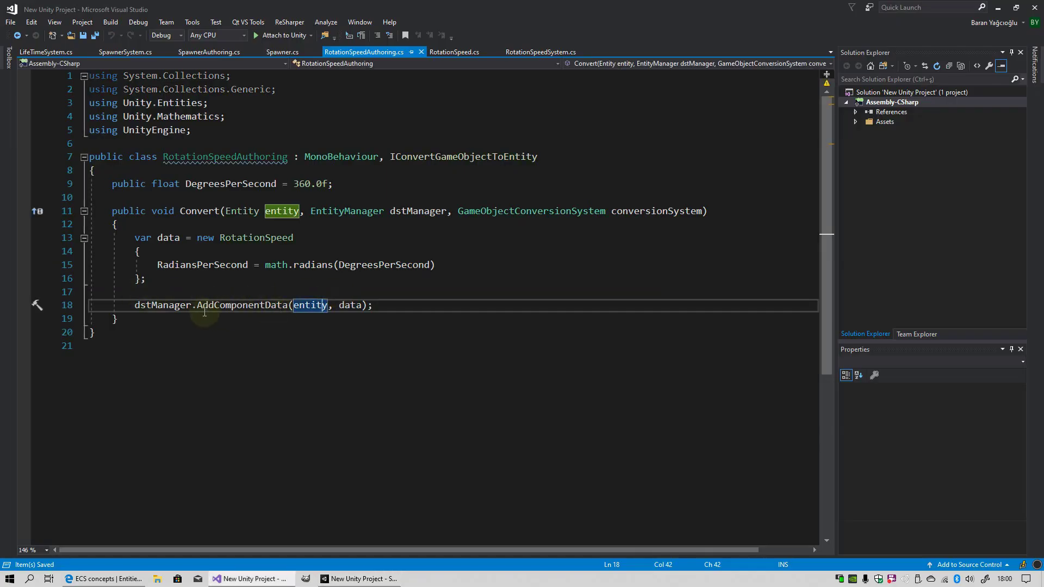
left_click_drag(198, 306, 283, 305)
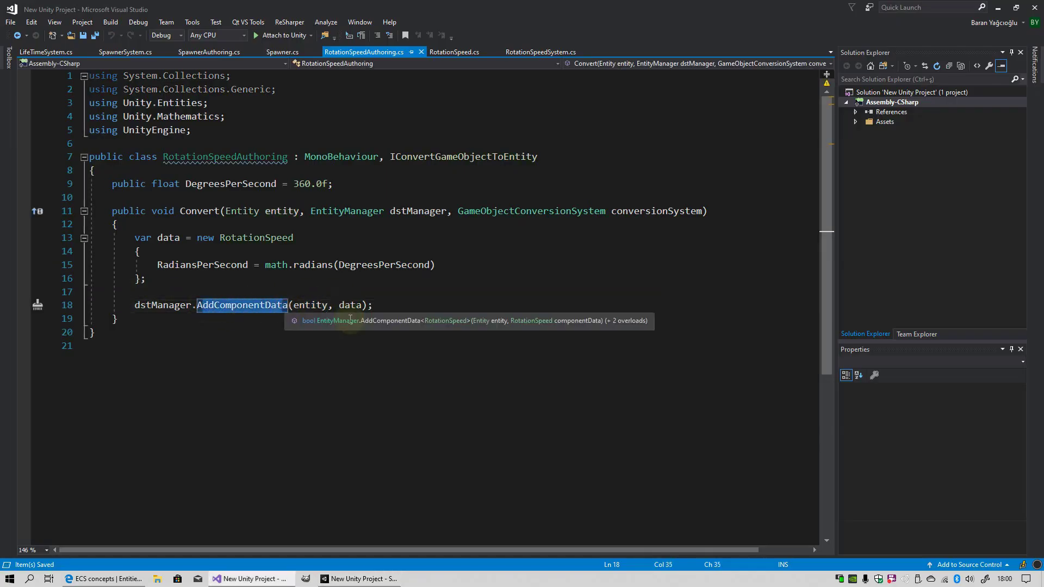
left_click(397, 309)
key("Return")
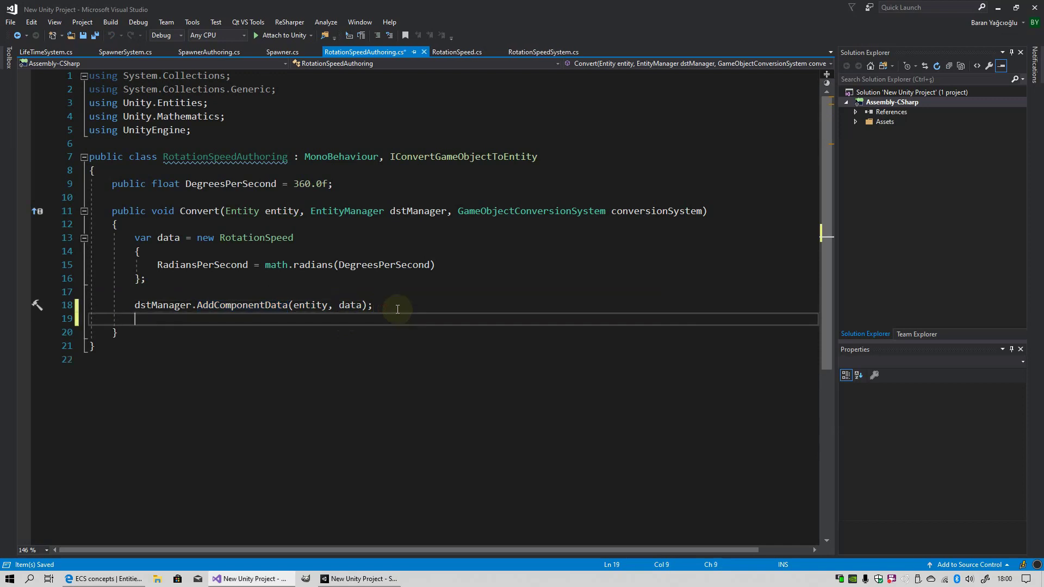
type("dstManager.")
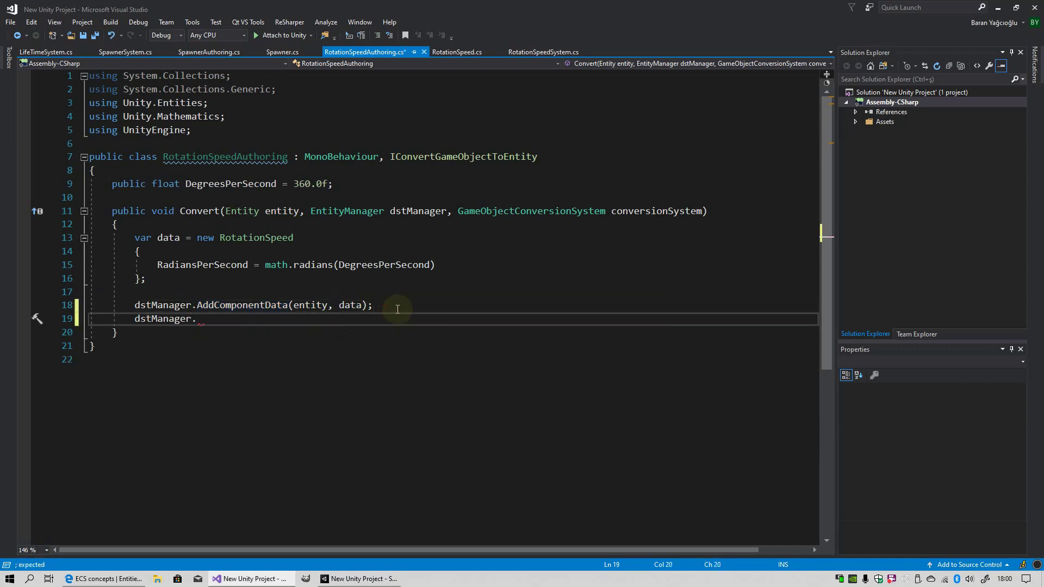
type("AddComponentData(")
type("new L")
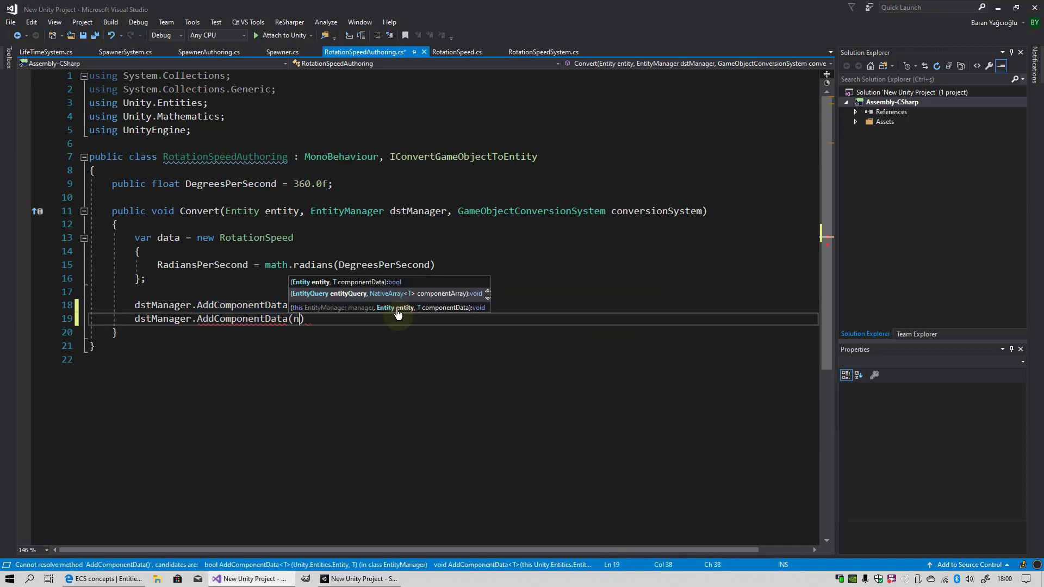
type("ifeTi")
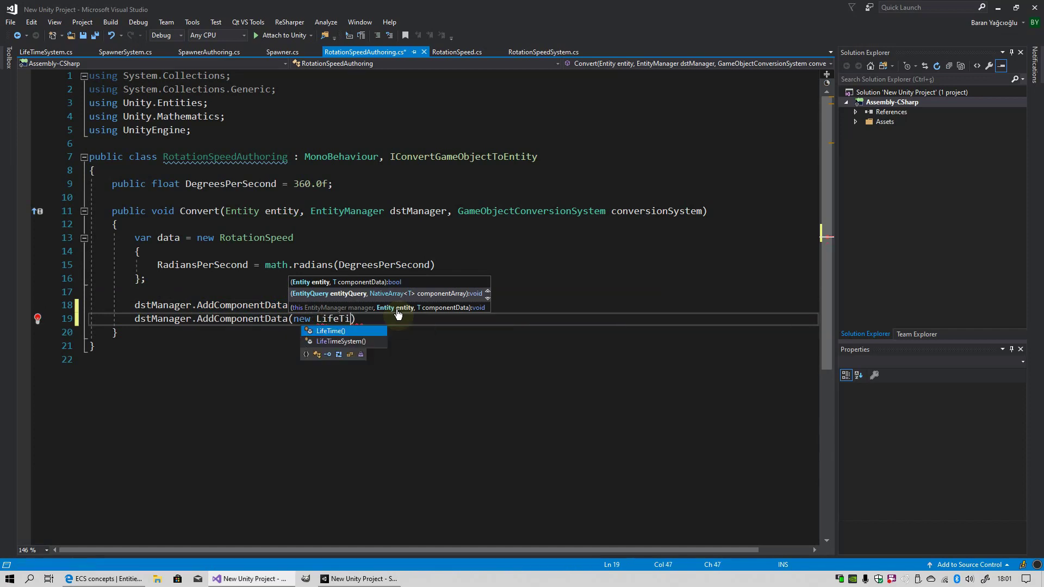
type("me {")
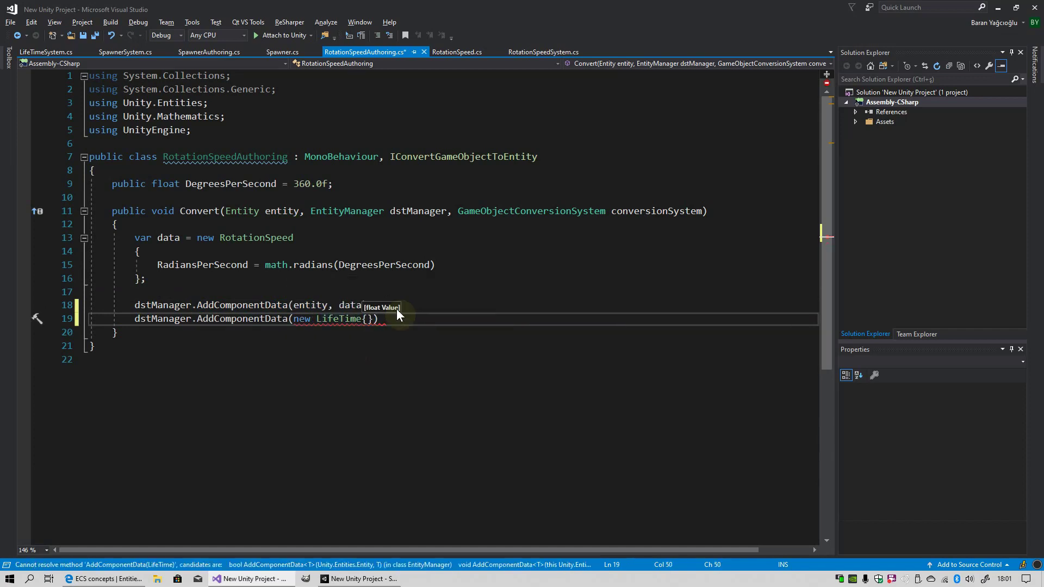
type("Value")
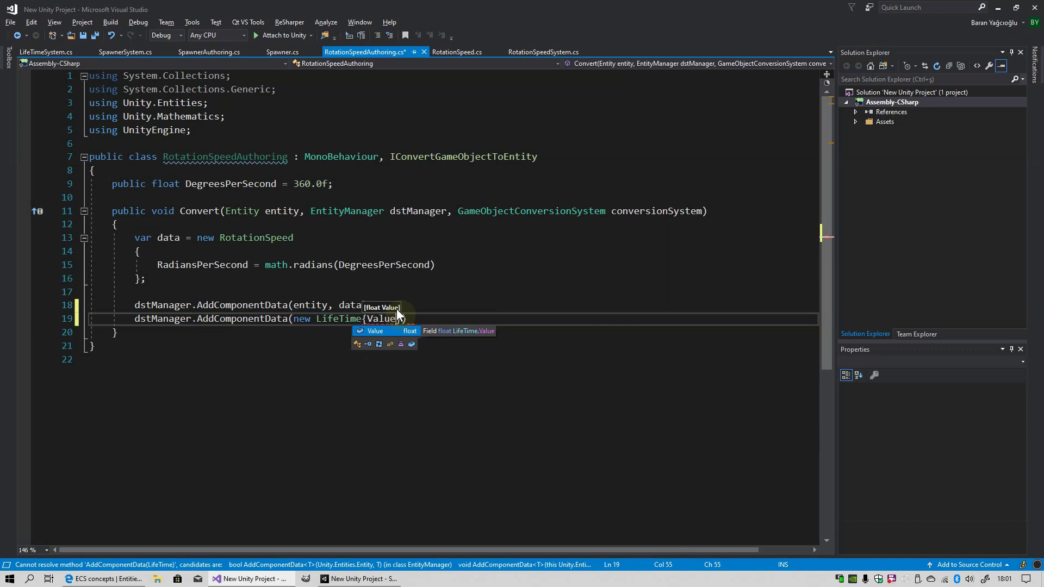
type(" = ")
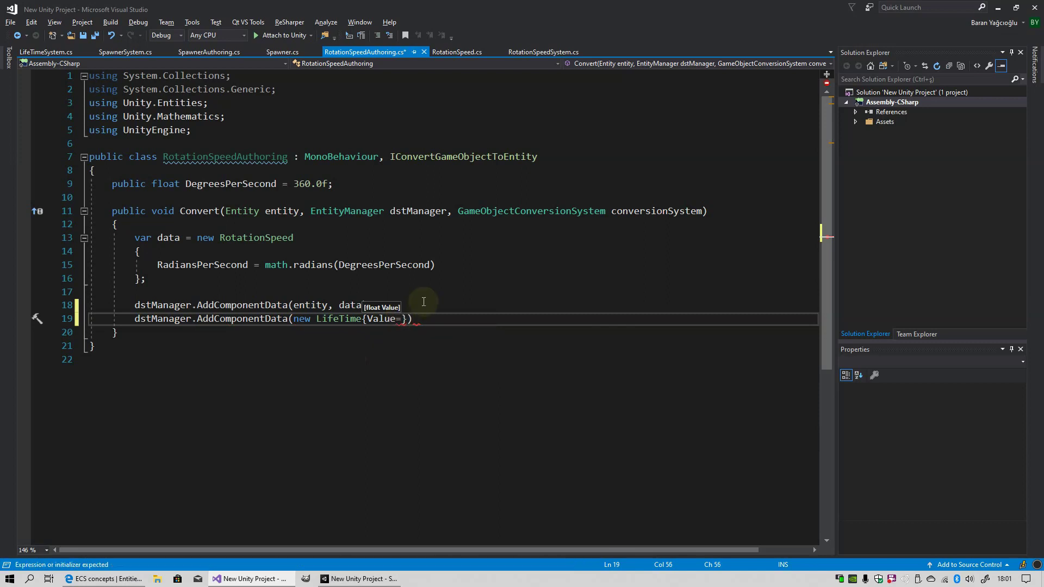
type("3f")
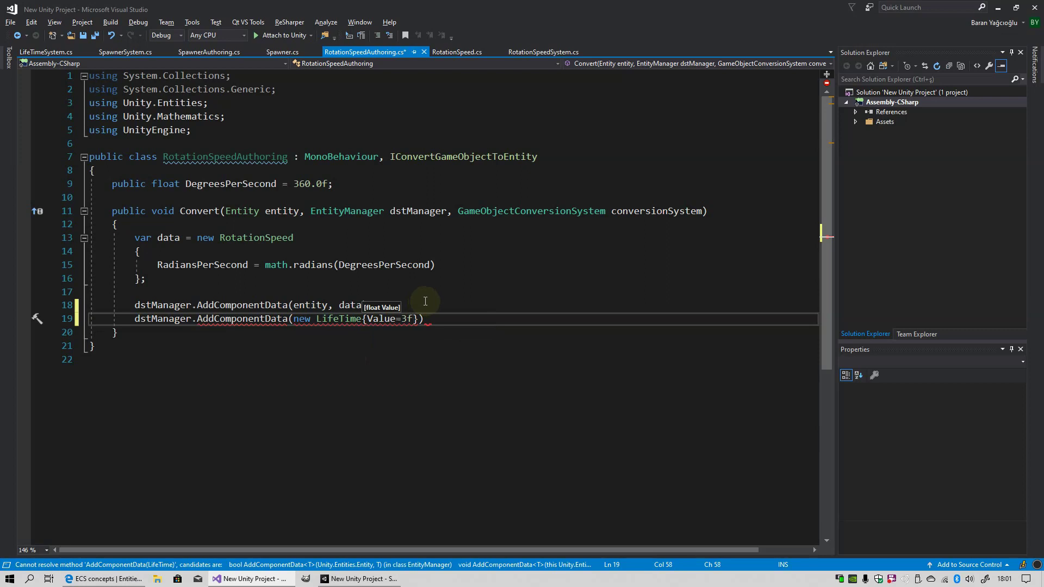
type("});")
left_click(294, 319)
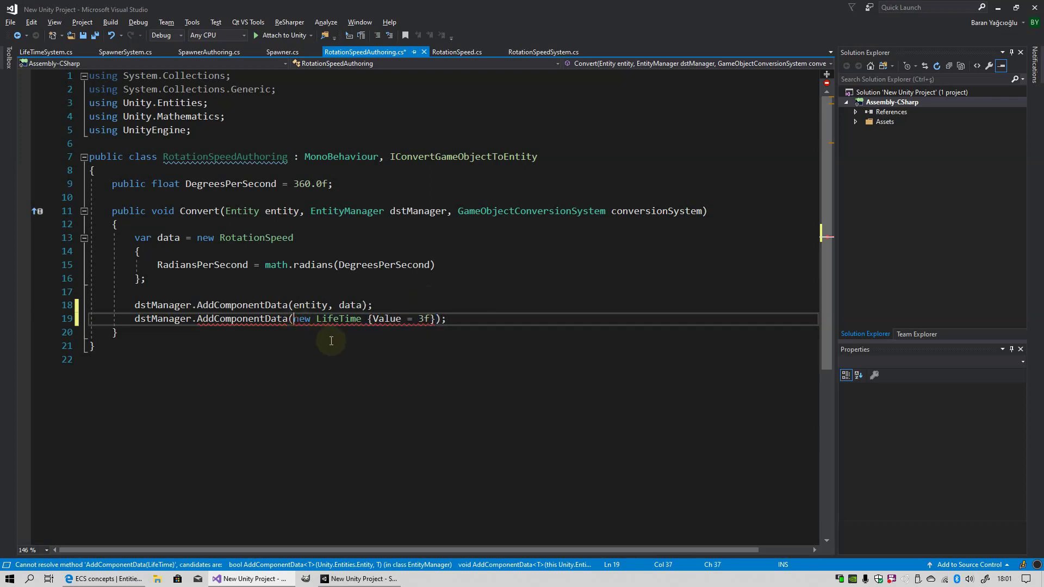
type("entity")
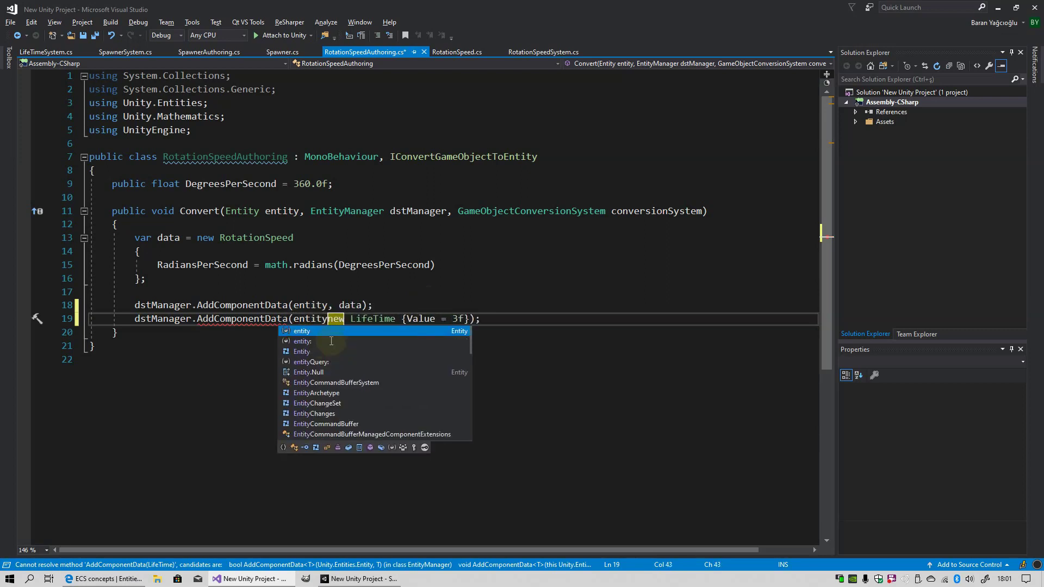
type(",")
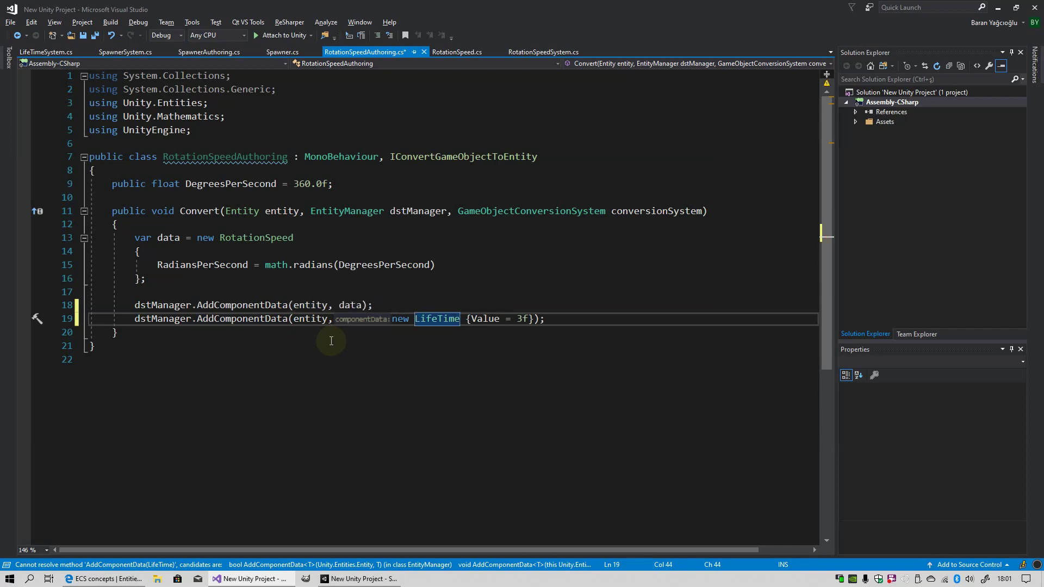
left_click(358, 578)
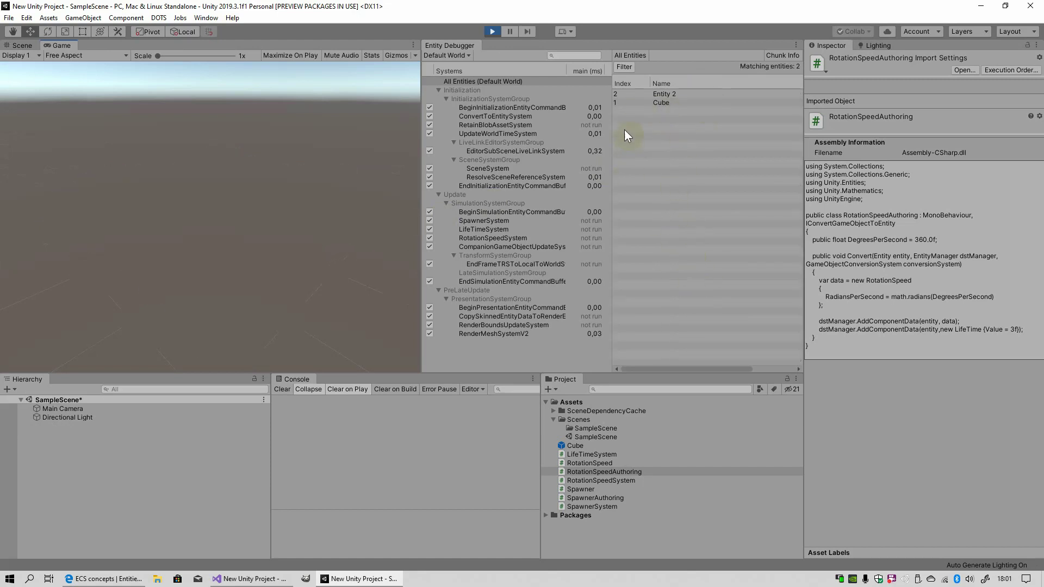
left_click(670, 102)
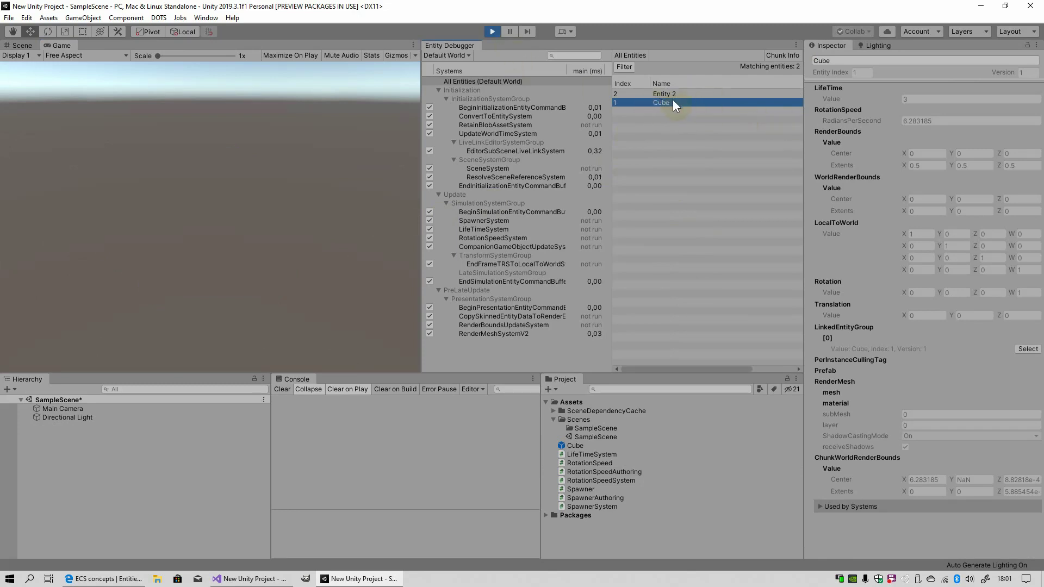
left_click(491, 31)
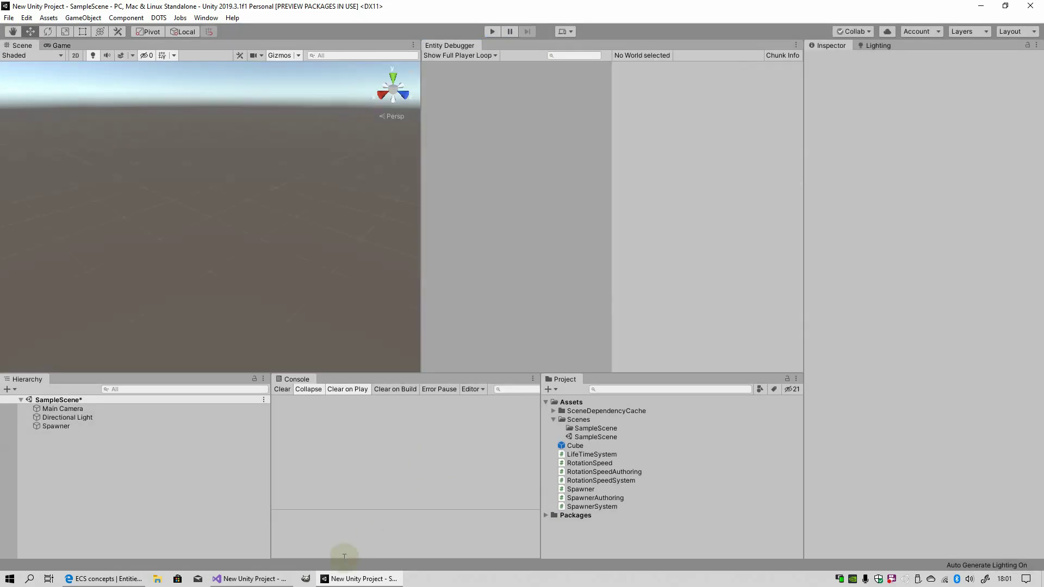
Step: Return to Visual Studio and bring up SpawnerSystem.cs at its OnUpdate method
left_click(268, 580)
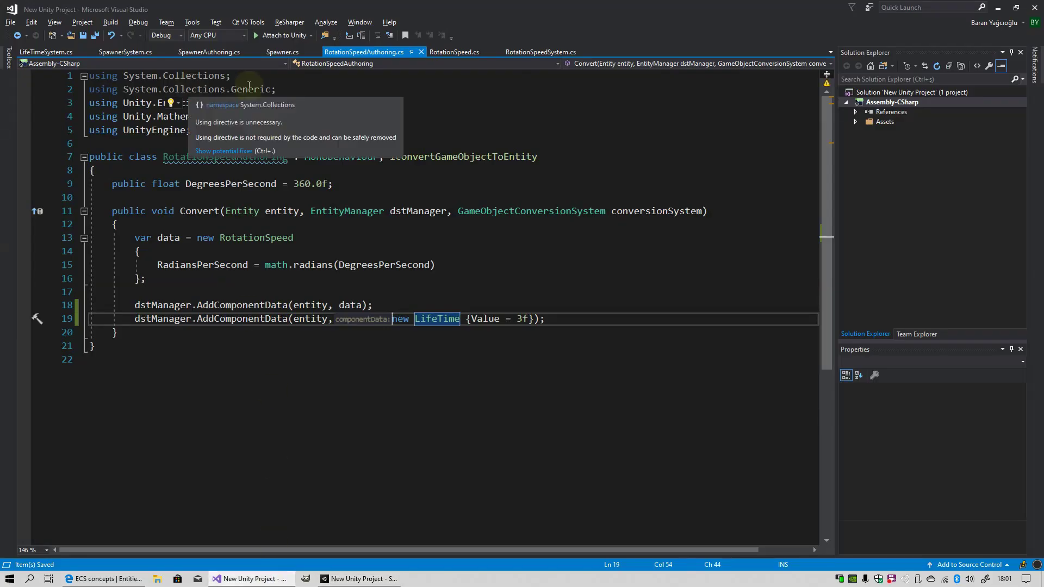
left_click(125, 52)
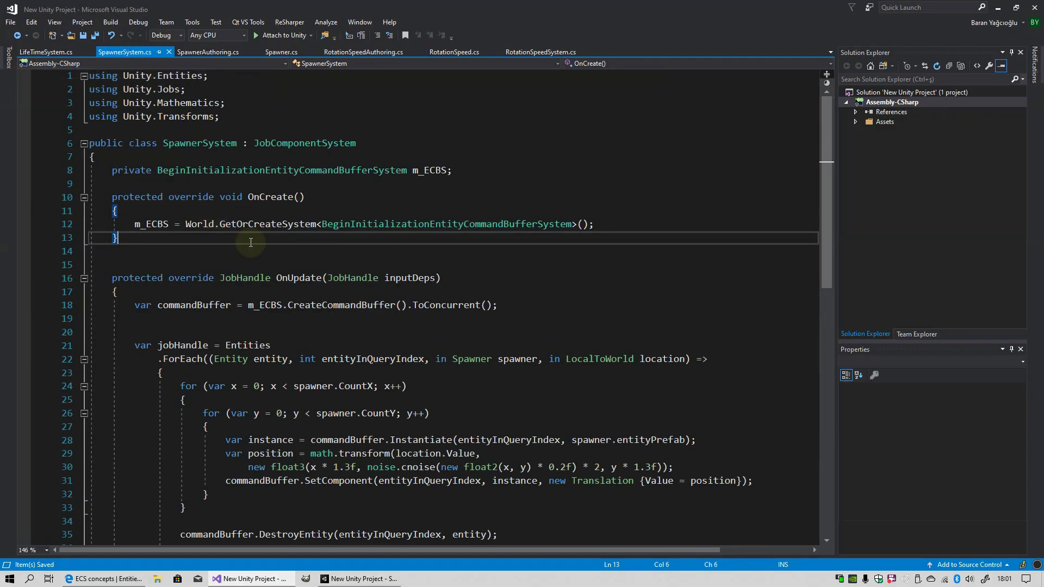
scroll(270, 255, "down", 2)
scroll(271, 255, "down", 2)
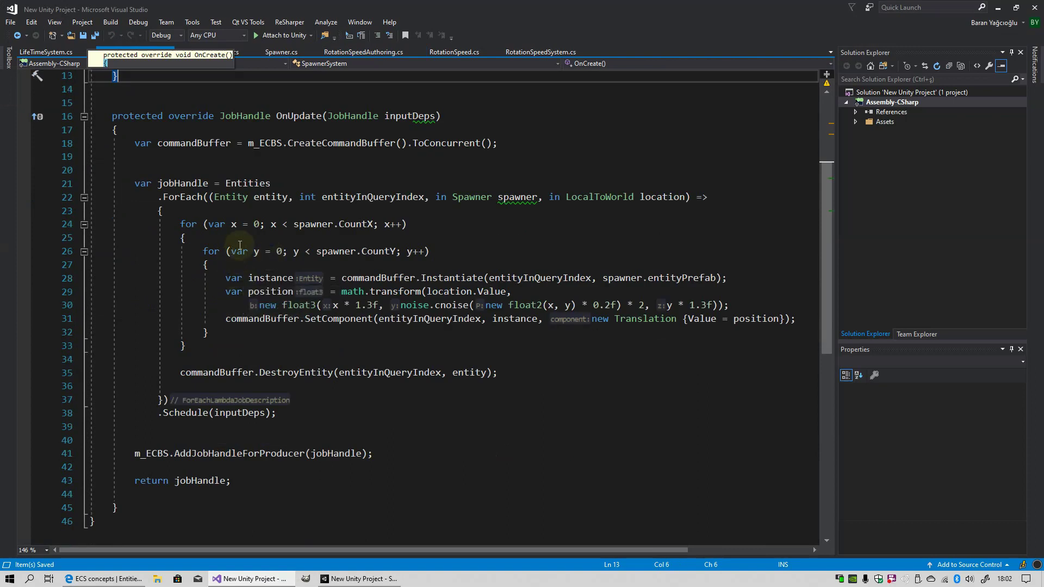
Step: Select the start of the Translation SetComponent call inside the nested CountX/CountY spawning loops
left_click(178, 222)
left_click_drag(199, 244, 231, 343)
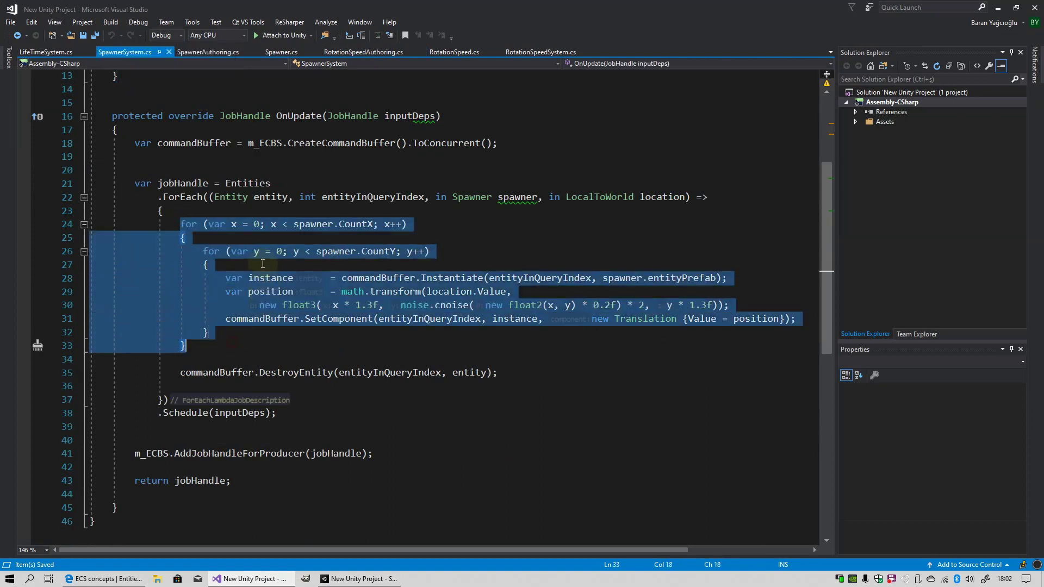
left_click(258, 263)
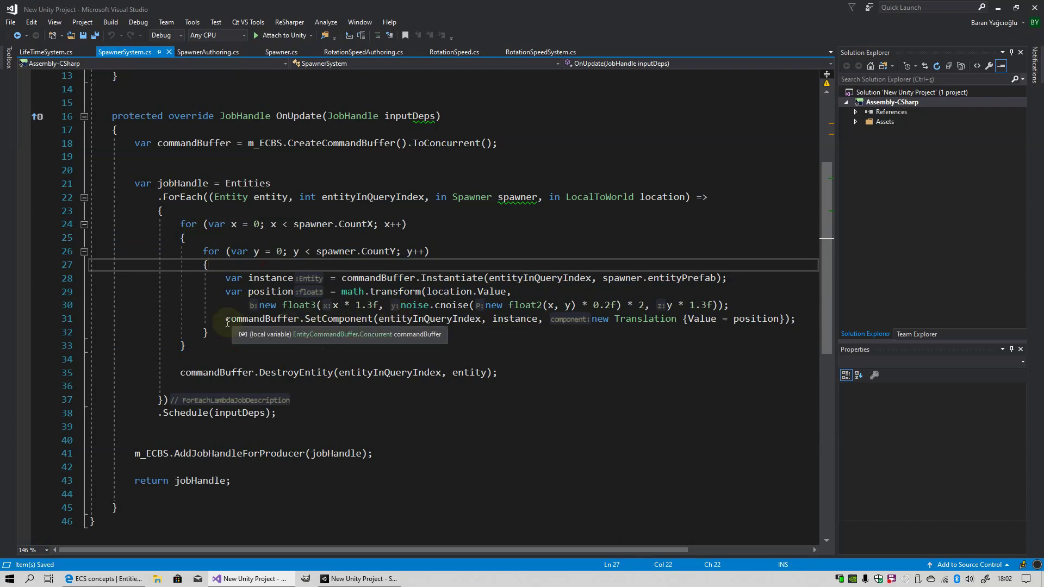
left_click_drag(226, 321, 379, 322)
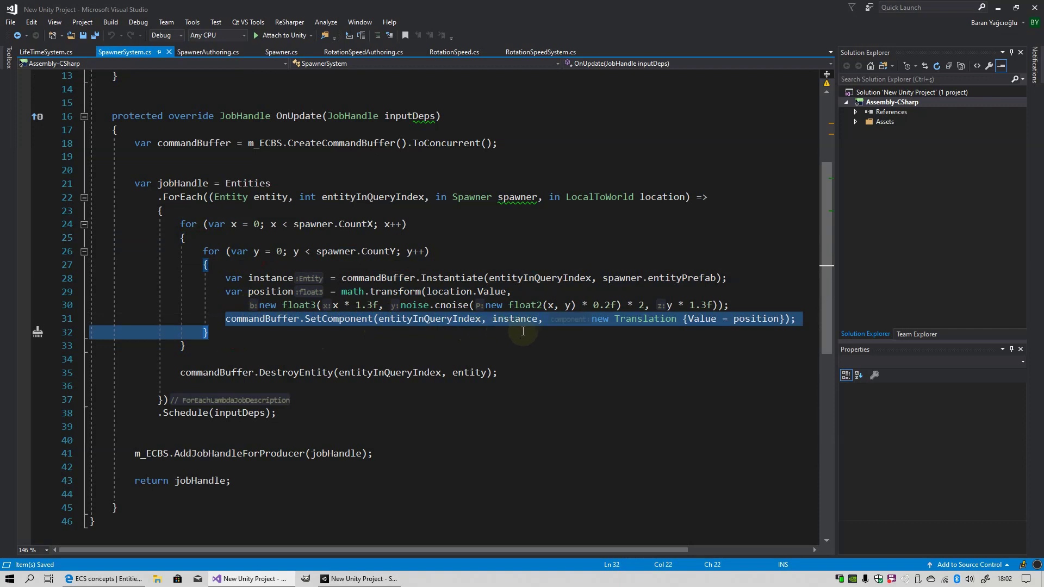
Step: Paste the commandBuffer.SetComponent(entityInQueryIndex, instance, opening below line 31 and begin typing 'new Li'
mouse_move(379, 322)
left_mouse_down()
mouse_move(542, 326)
mouse_move(531, 330)
left_mouse_up()
key("ctrl+c")
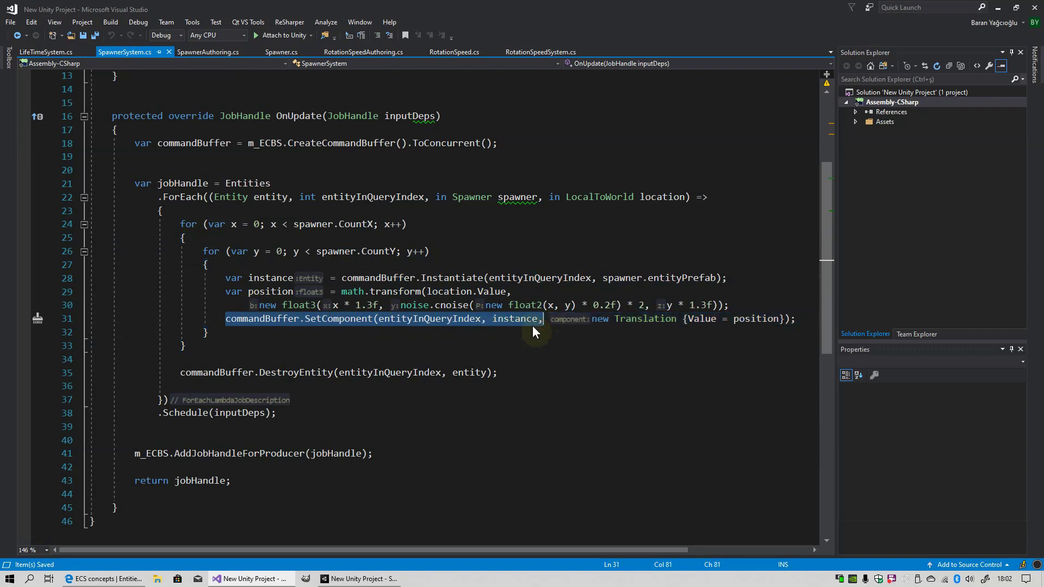
left_click(797, 320)
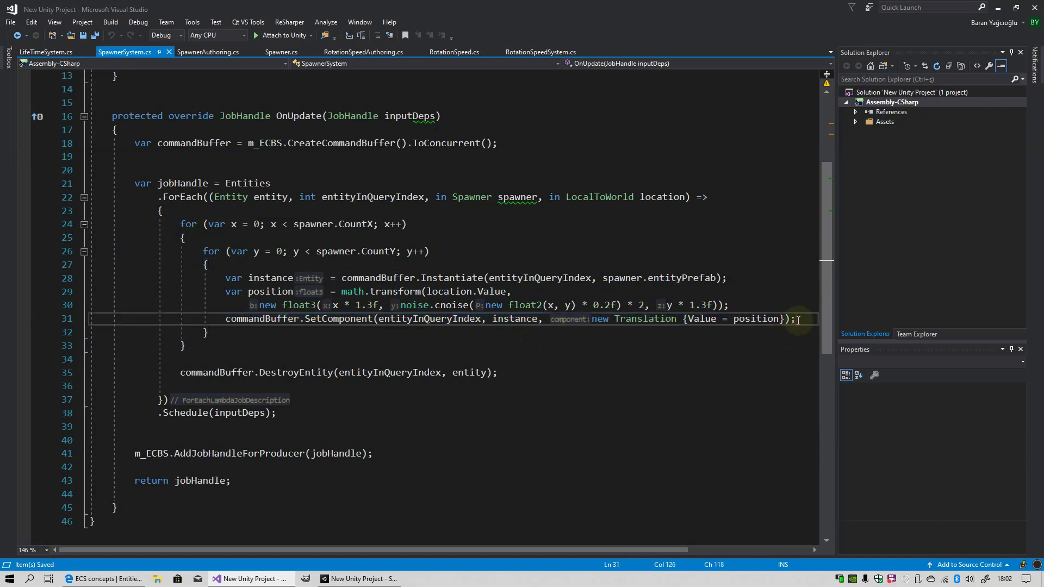
key("Return")
key("ctrl+v")
key("Return")
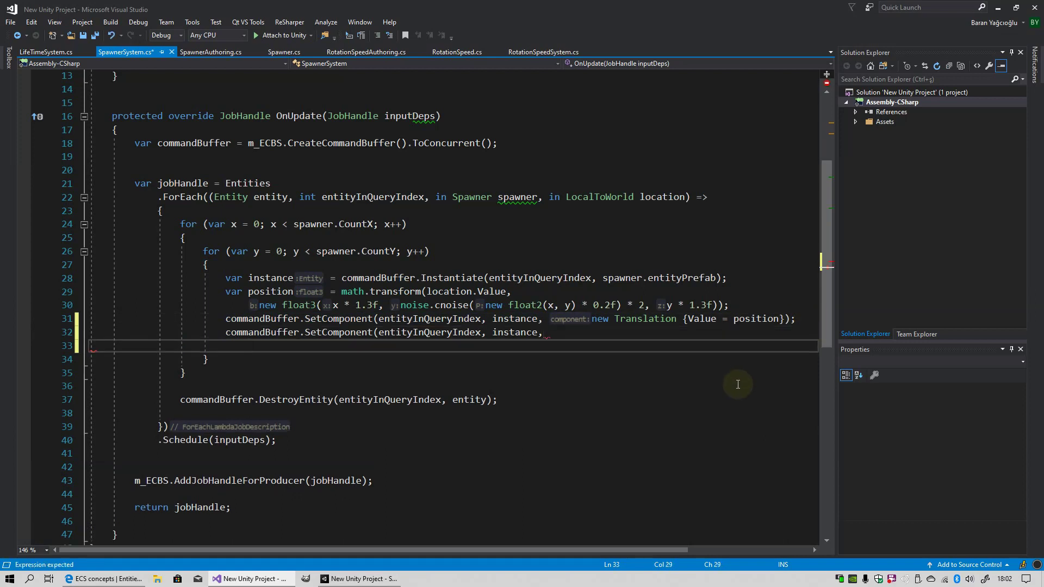
type("new L")
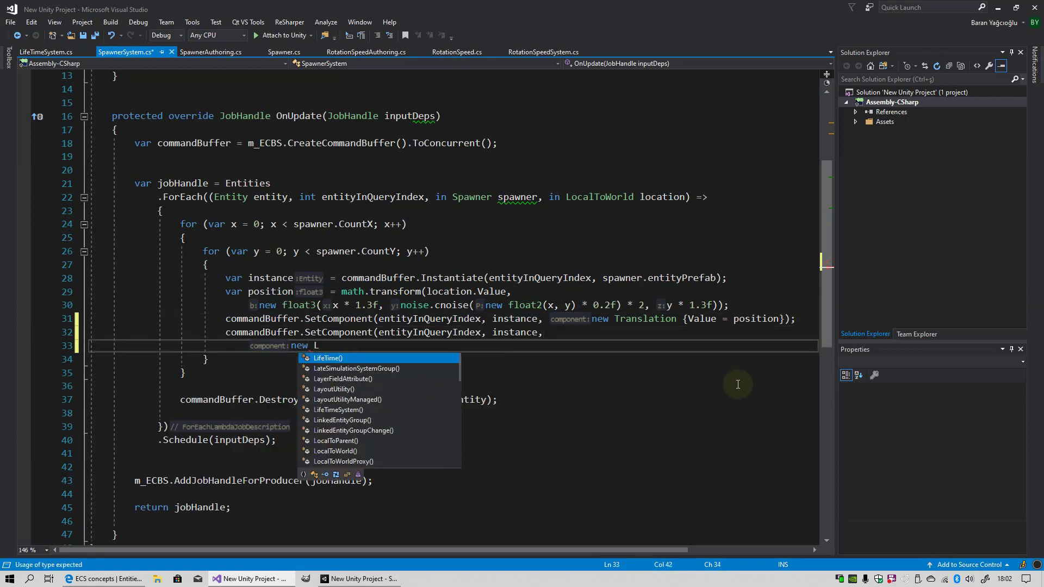
type("i")
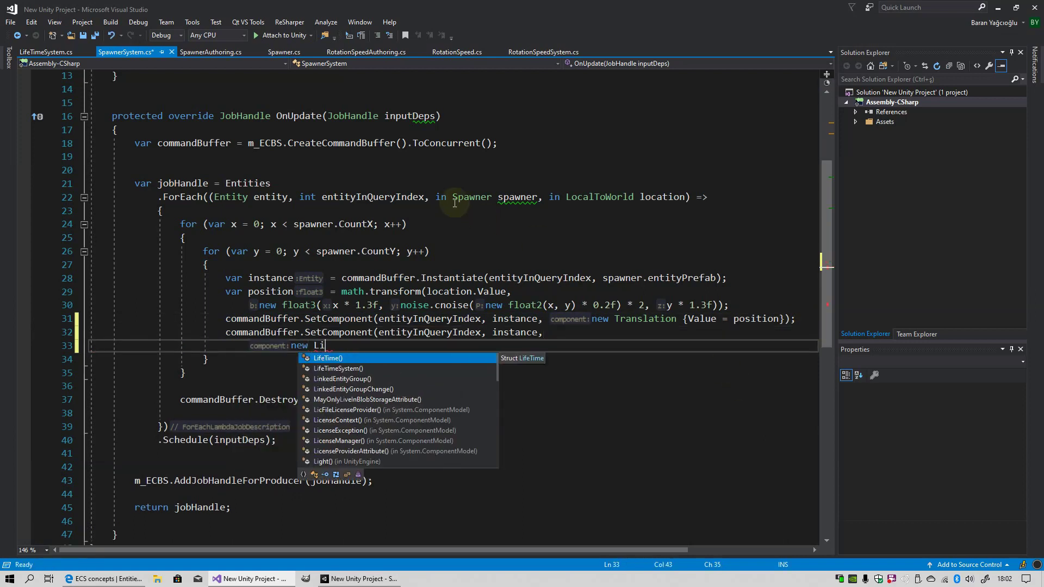
Step: Change RotationSpeedAuthoring's default LifeTime value from 3f to 0f and save it
left_click(372, 53)
left_click(229, 324)
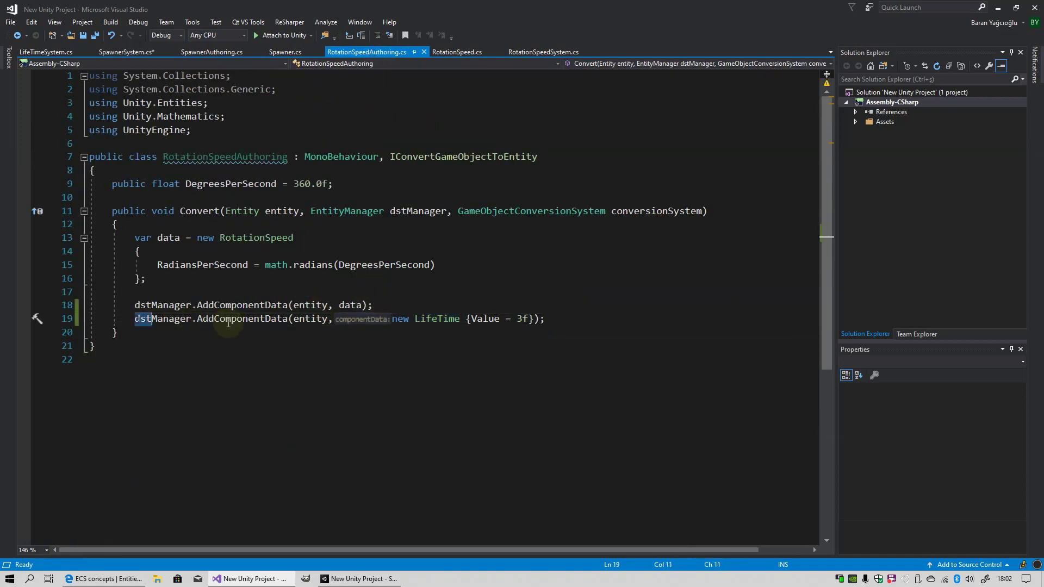
left_click_drag(228, 324, 326, 320)
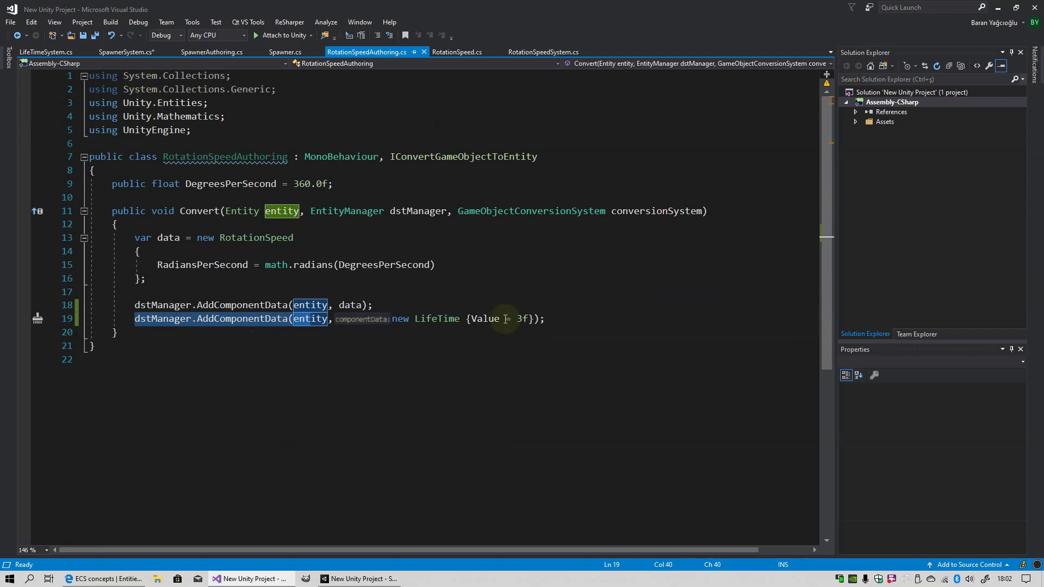
left_click(520, 319)
key("BackSpace")
type("0")
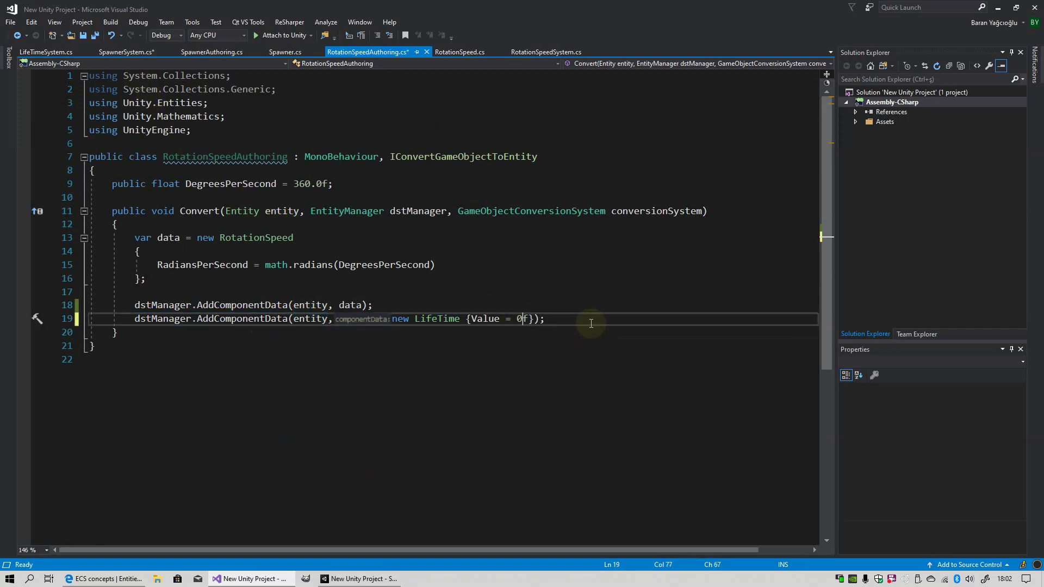
key("ctrl+s")
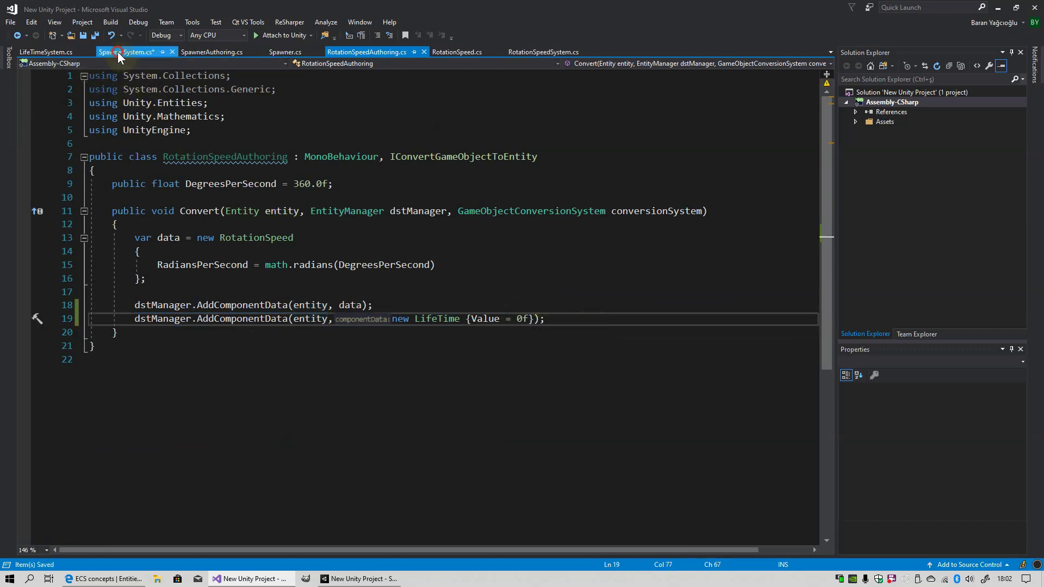
Step: Continue SpawnerSystem's second SetComponent argument as 'new LifeTime { Value='
left_click(125, 51)
type("new LifeT")
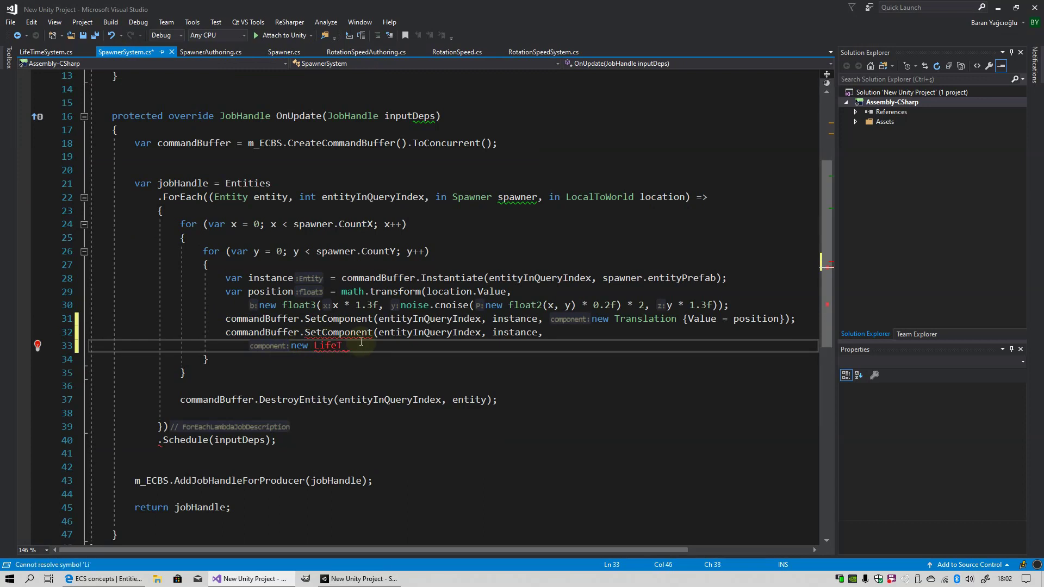
type("ime")
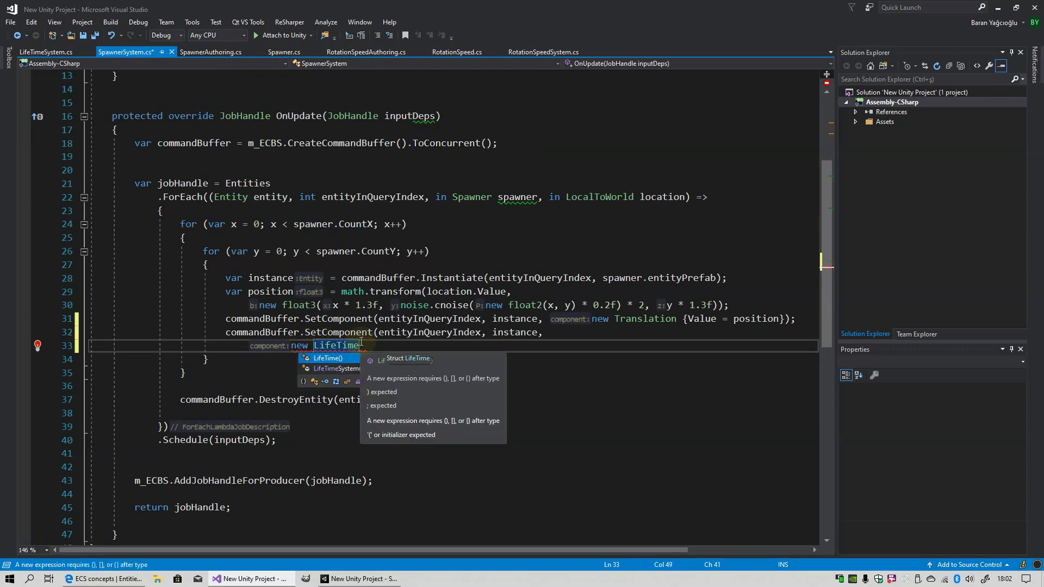
type(" { ")
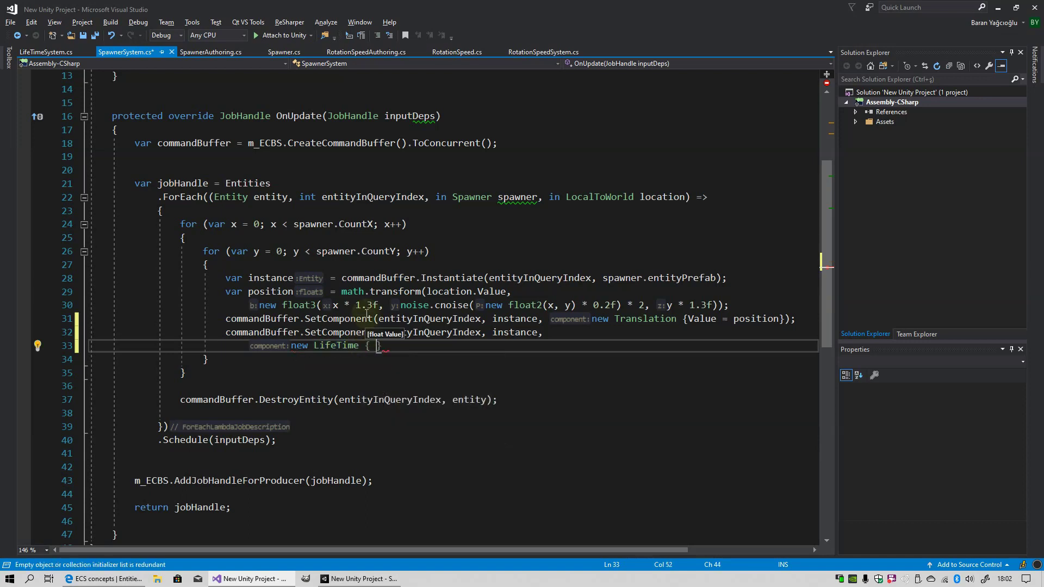
type("Value=")
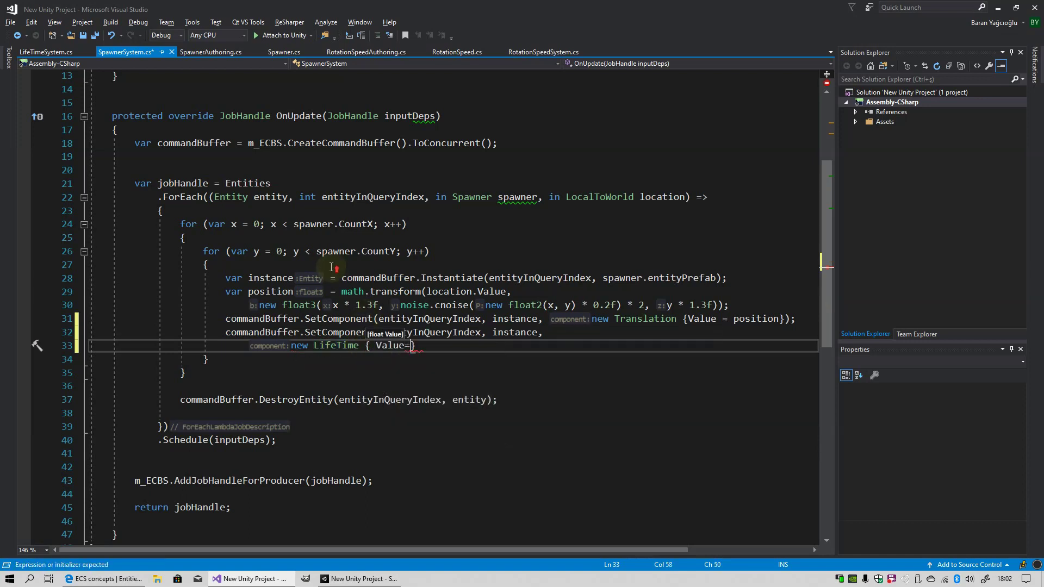
scroll(333, 266, "up", 3)
scroll(333, 266, "up", 1)
Step: Add 'using Random = Unity.Mathematics.Random;' below SpawnerSystem's existing using directives
left_click(234, 119)
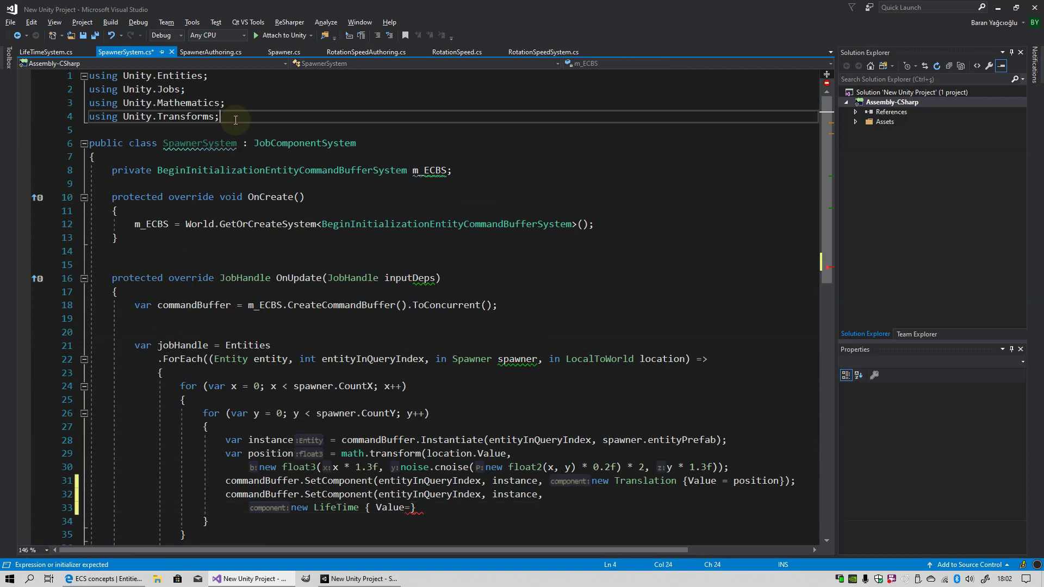
key("Return")
type("using ")
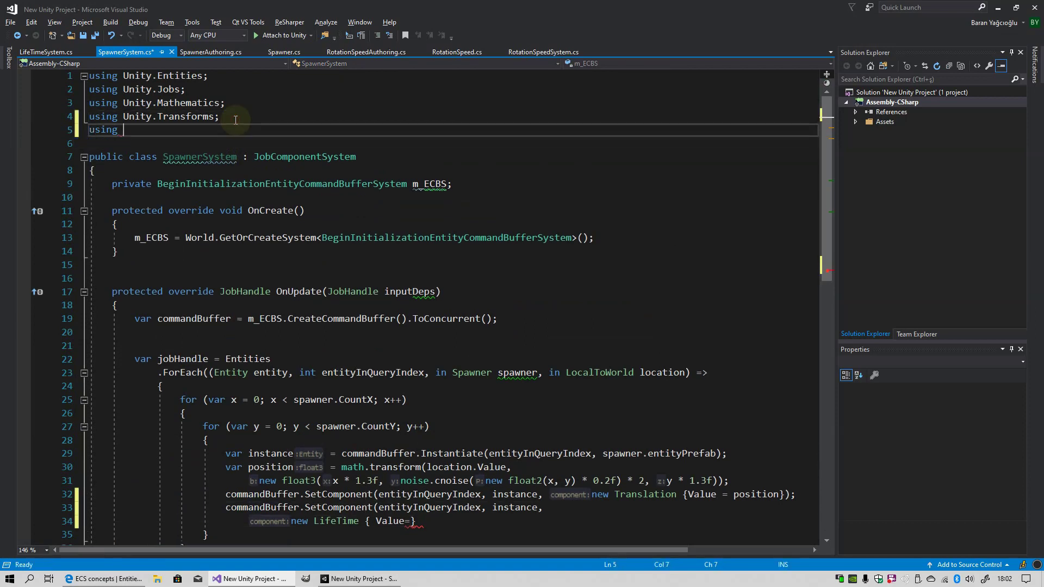
type("Rand")
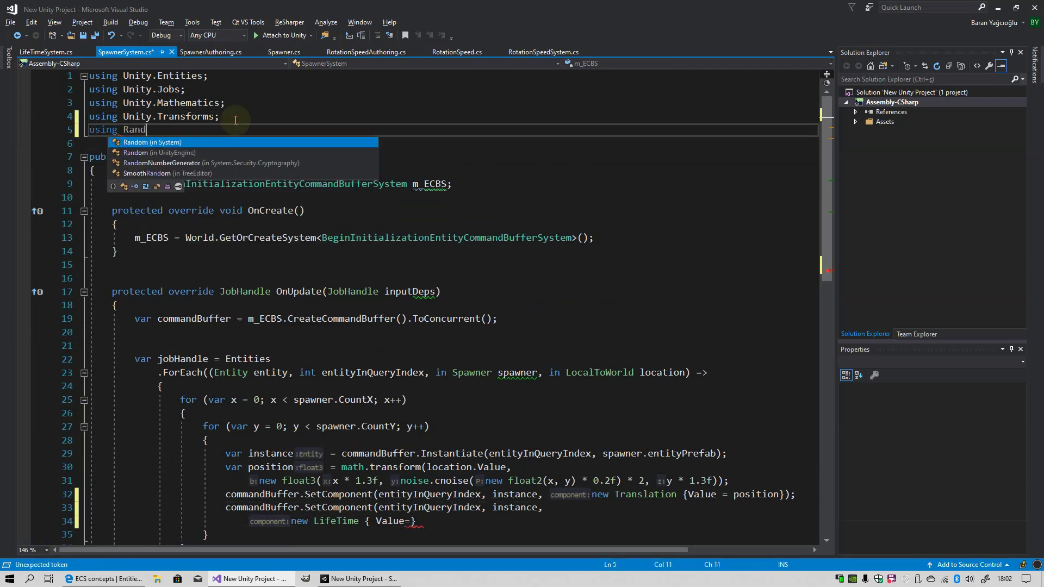
type("om=")
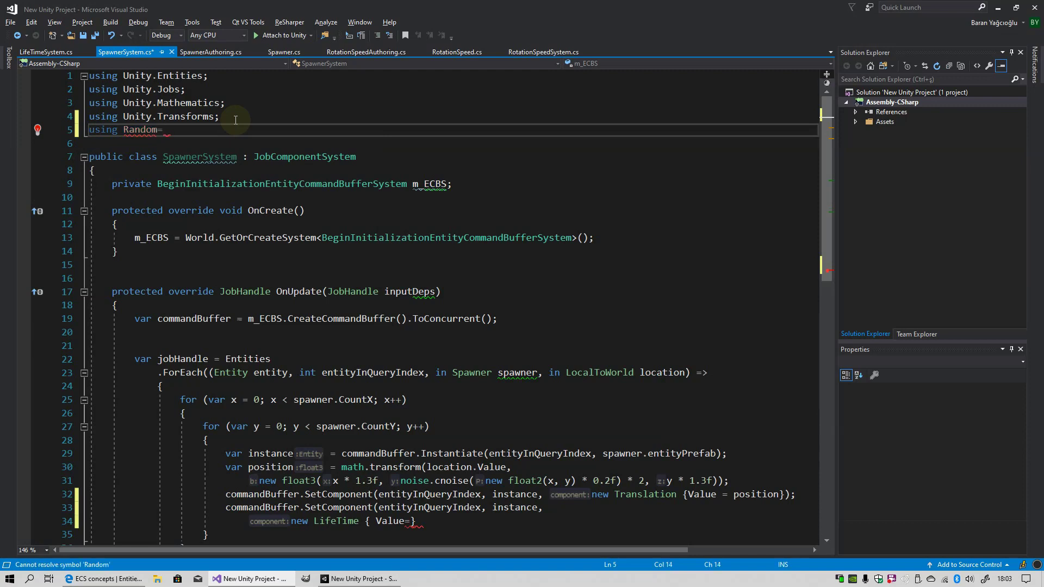
type("Unity")
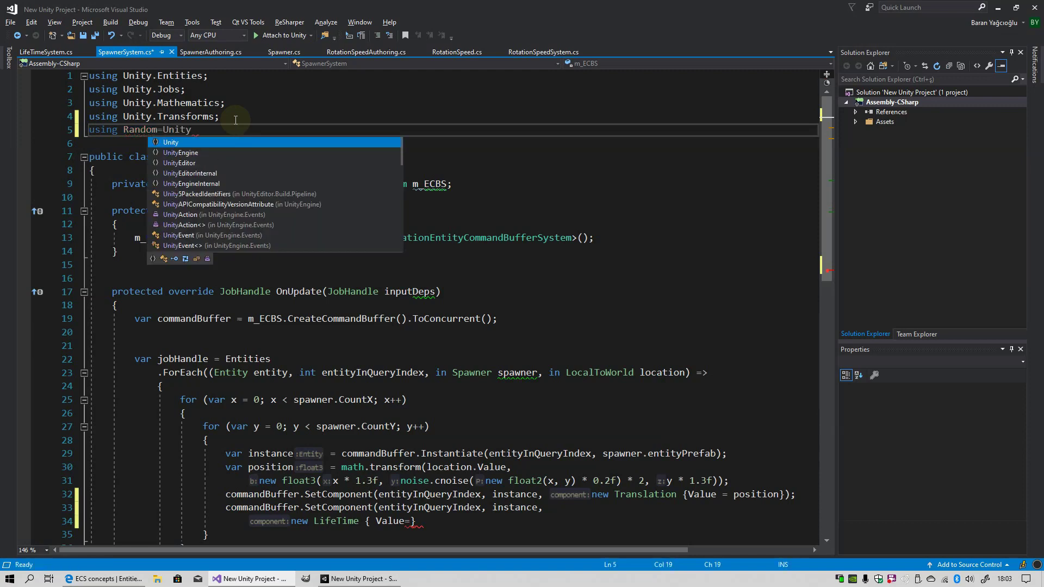
type(".Mathematics.Random")
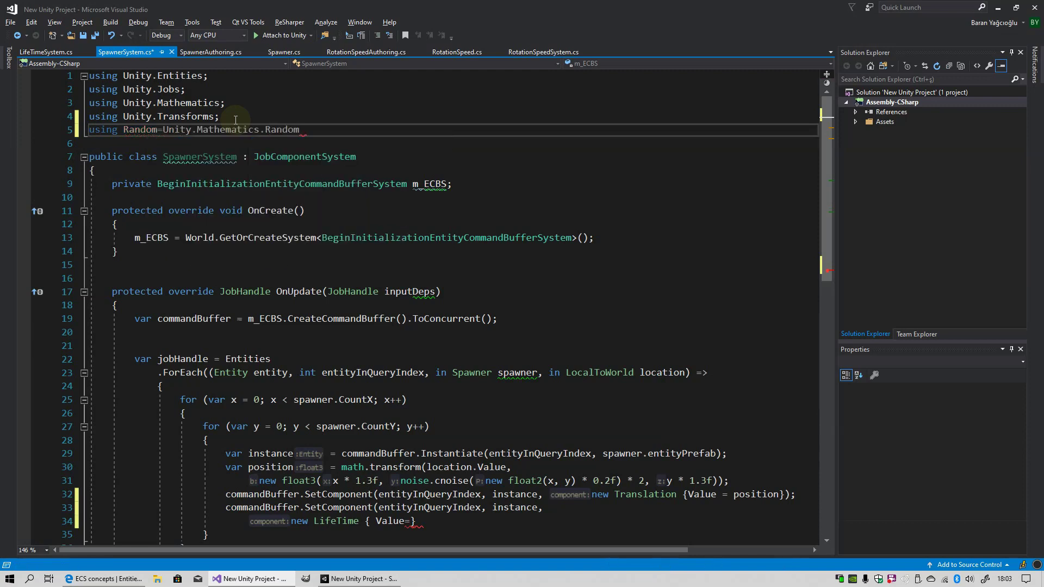
type(";")
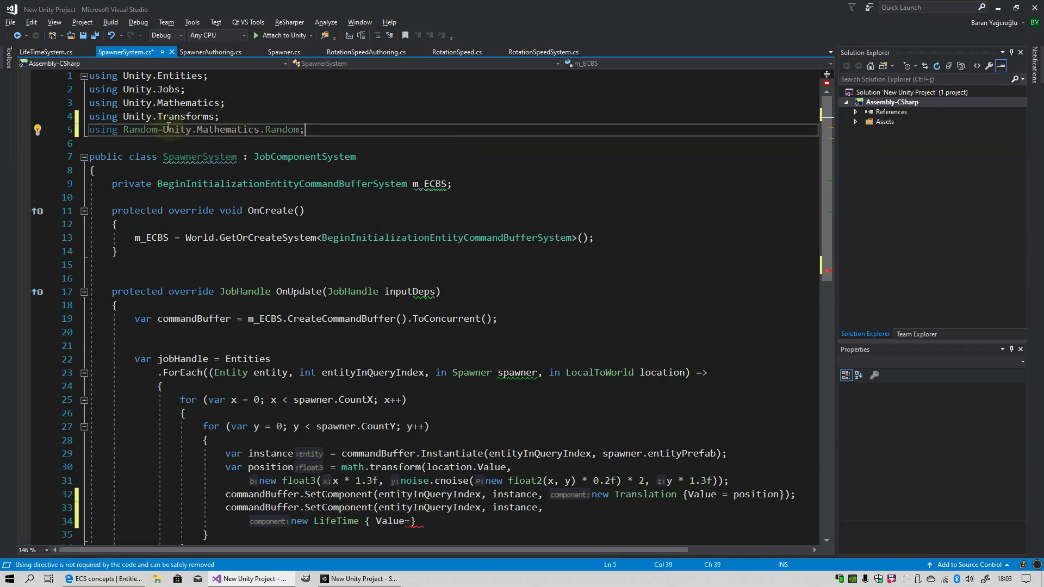
left_click(162, 131)
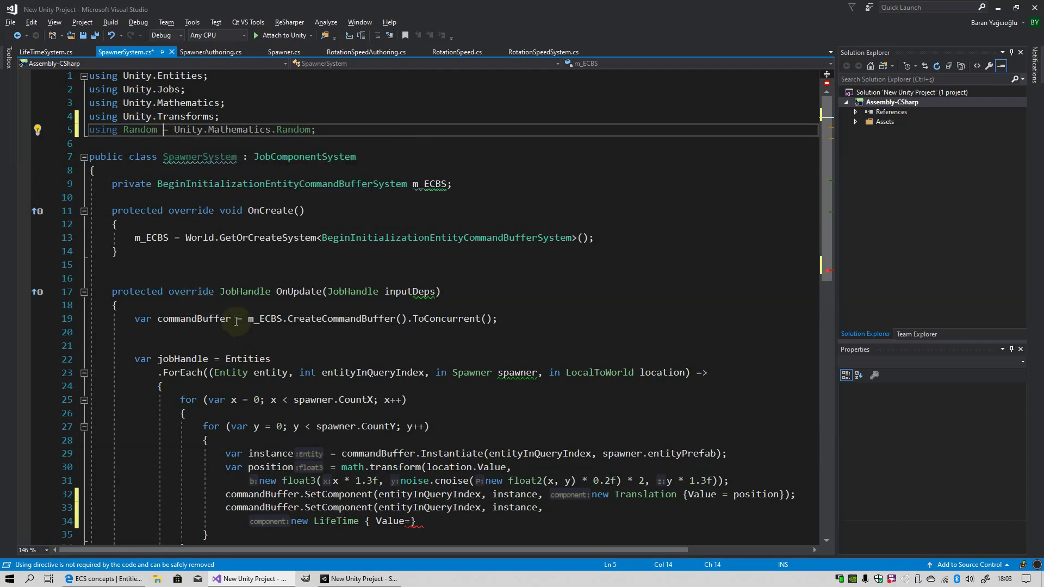
scroll(245, 330, "down", 3)
Step: Declare 'var random = new Random(1);' at the start of the OnUpdate body
left_click(150, 203)
key("Up")
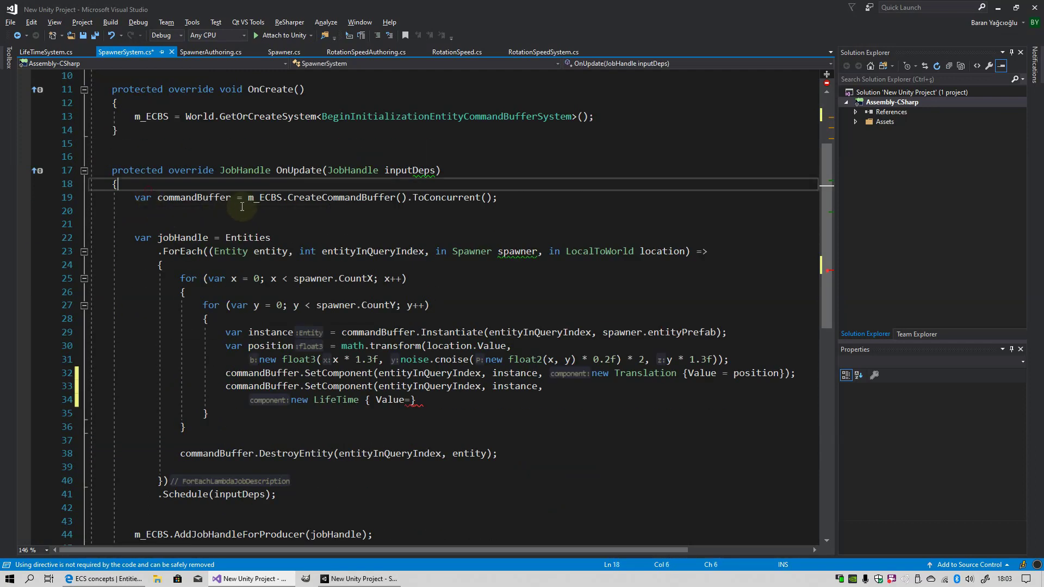
key("Return")
type("var ")
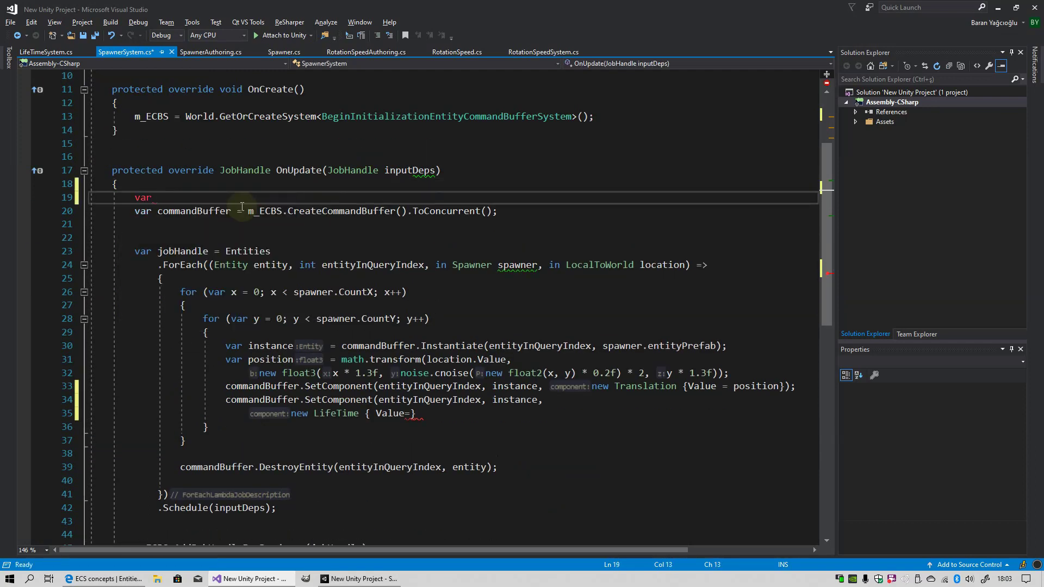
type("random ")
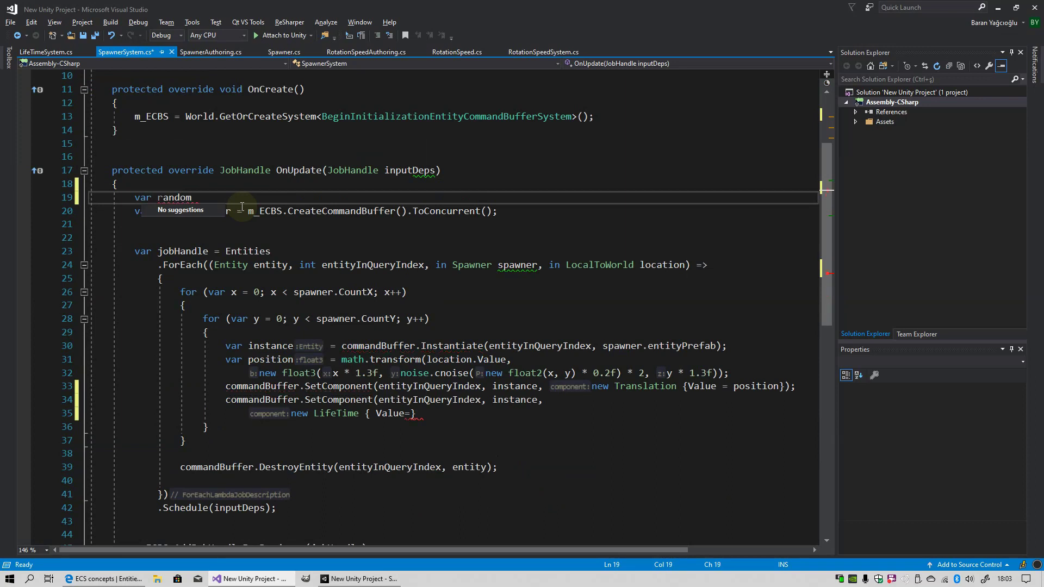
type("= new ")
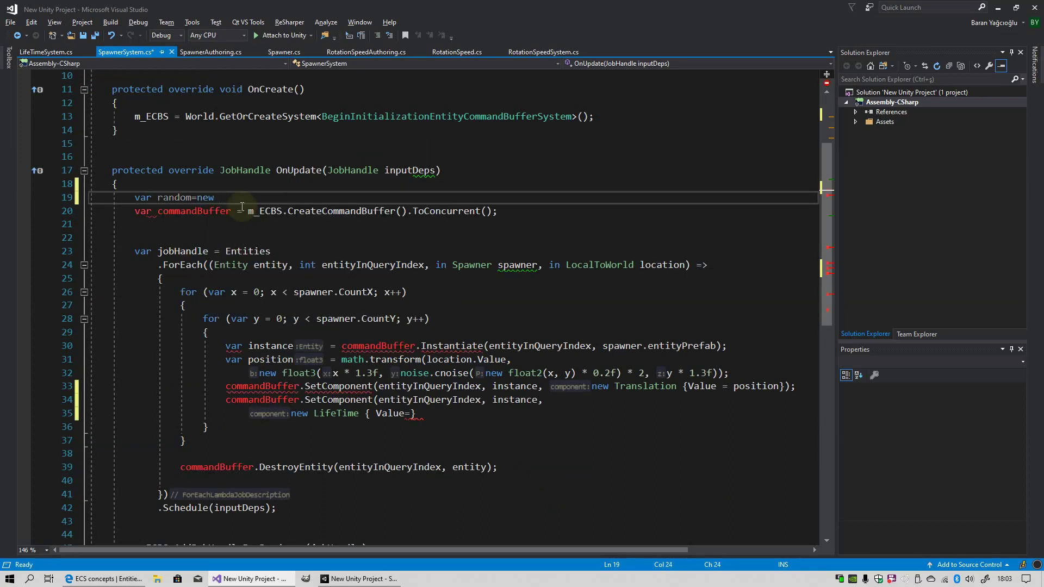
type("Random(1)")
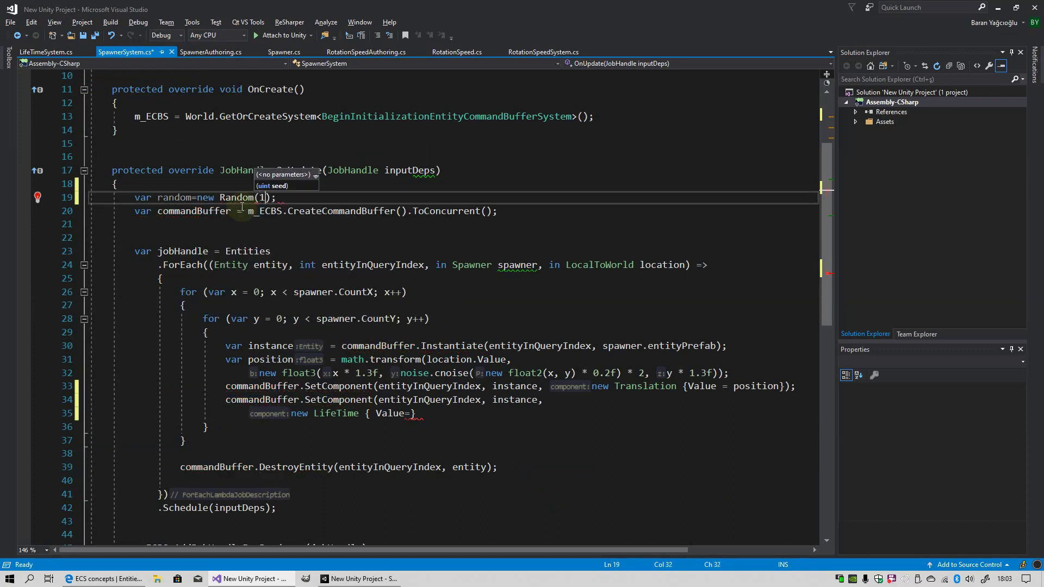
type(";")
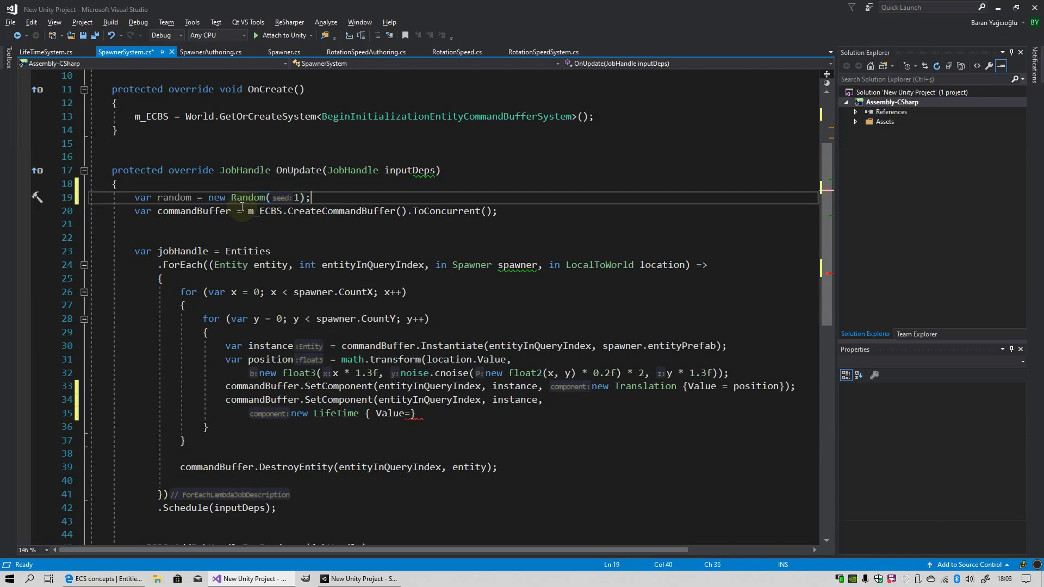
double_click(166, 198)
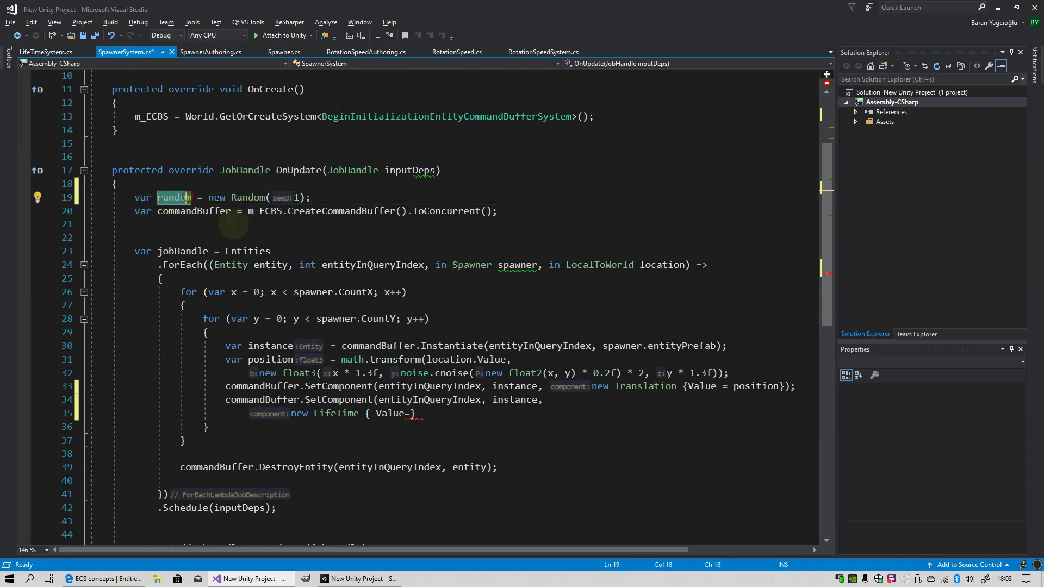
Step: Set the LifeTime Value to random.NextFloat(3f, 10f), fixing the closing brace and parenthesis
left_click(412, 413)
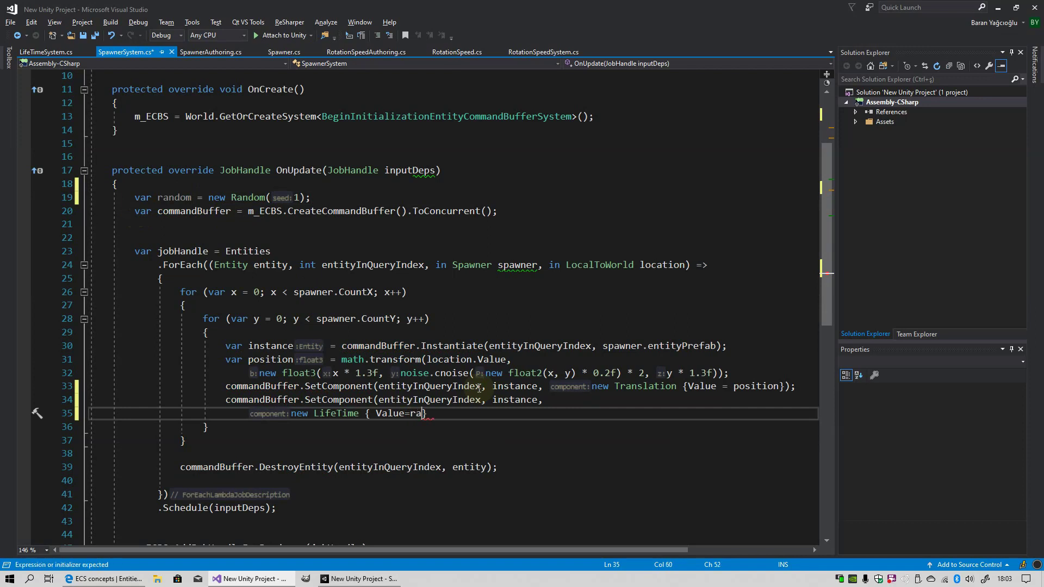
type("random")
type(".NextFloat")
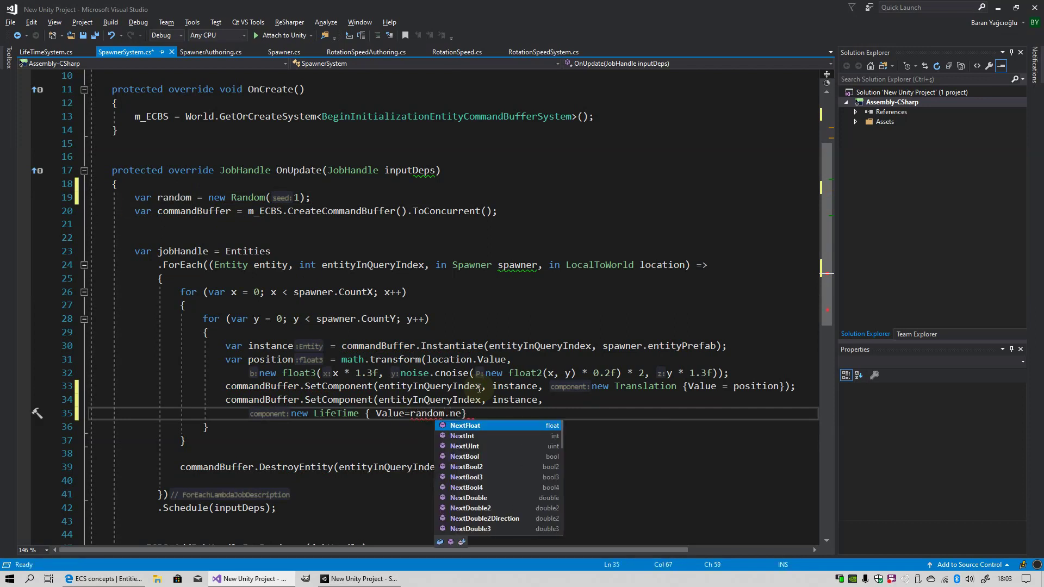
type("(")
key("BackSpace")
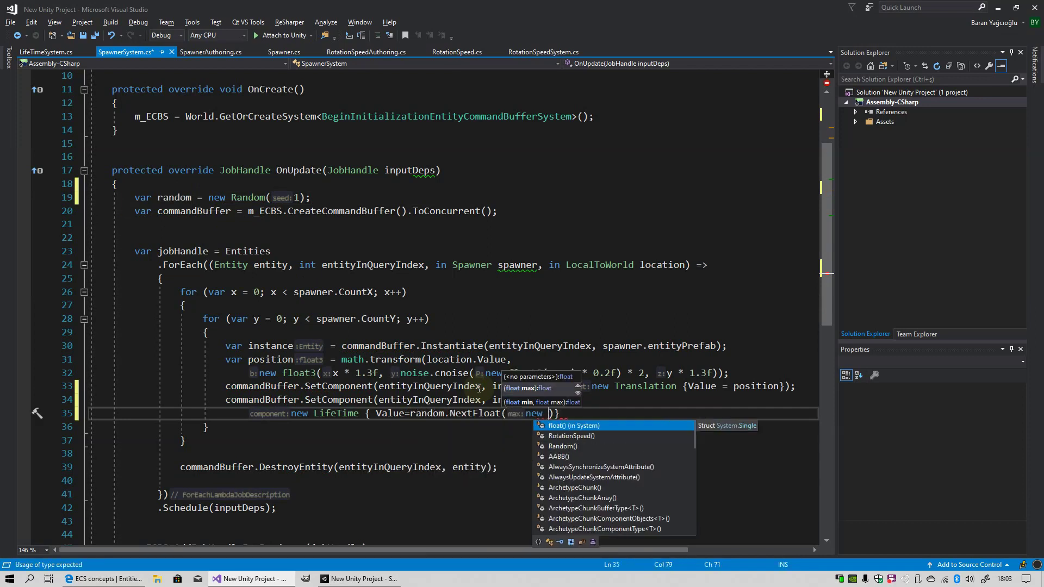
key("BackSpace")
type("t")
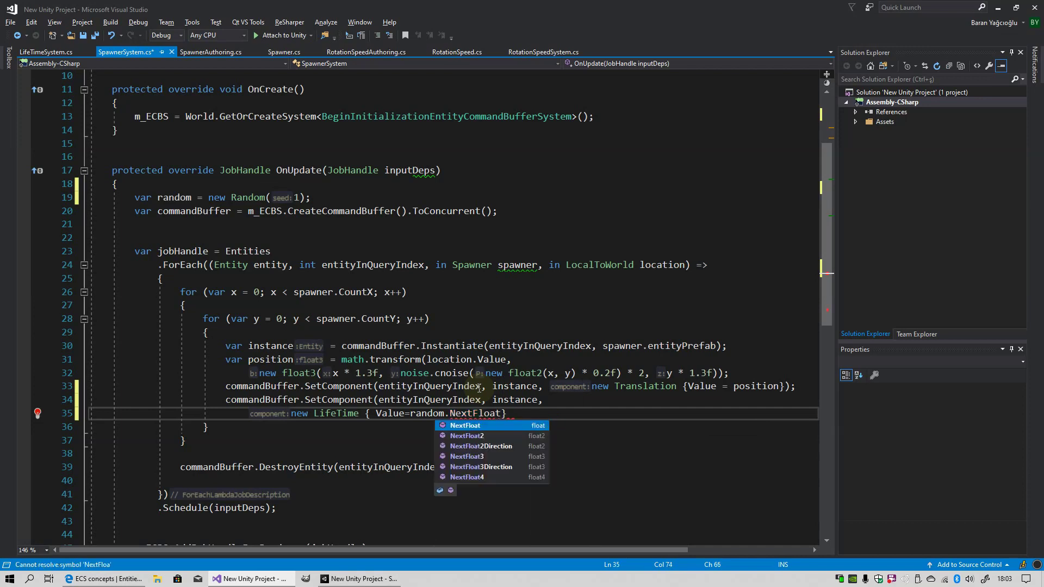
type("(")
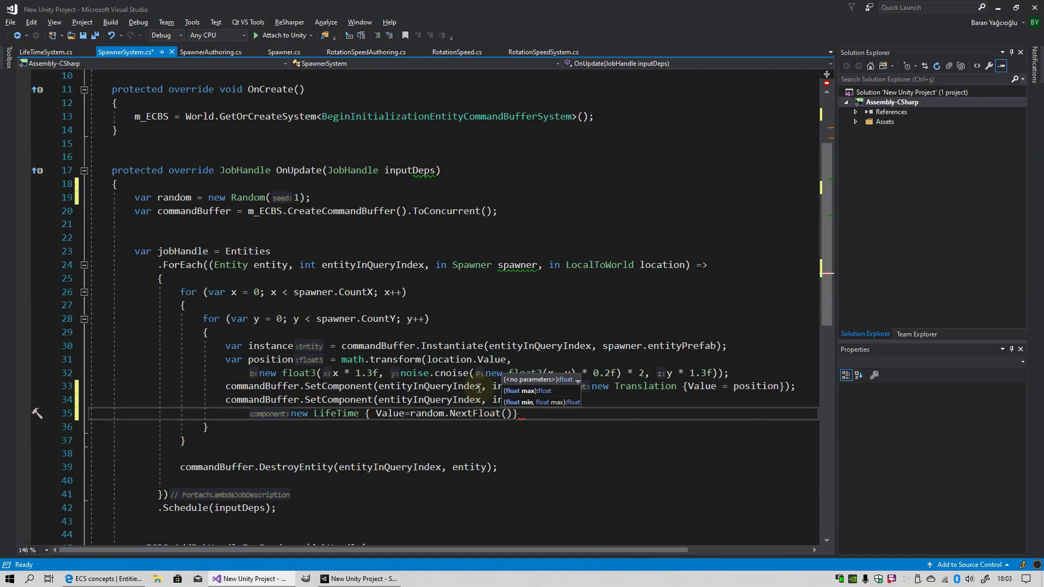
type("3f, 10f)")
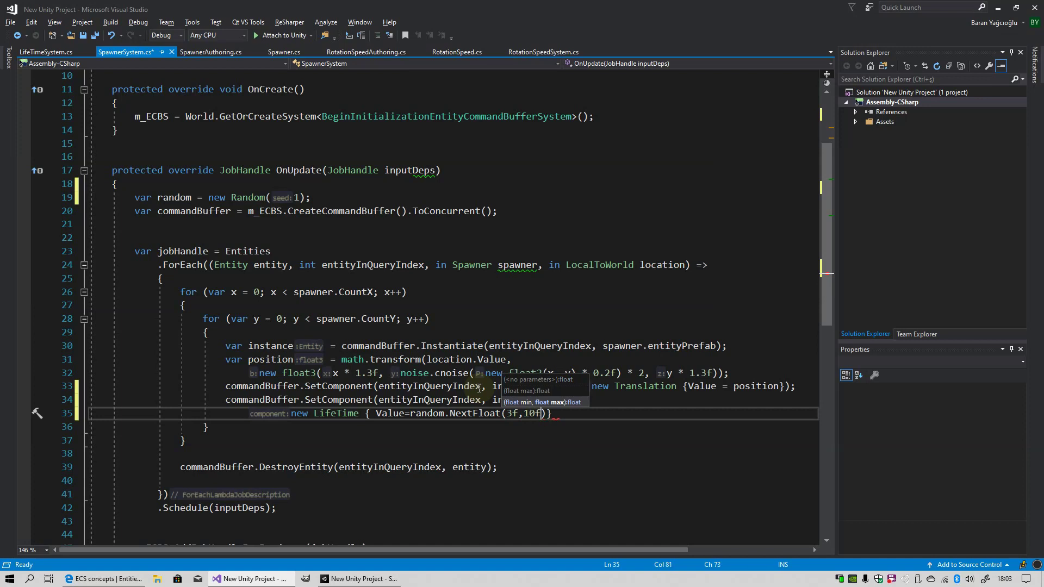
type("};")
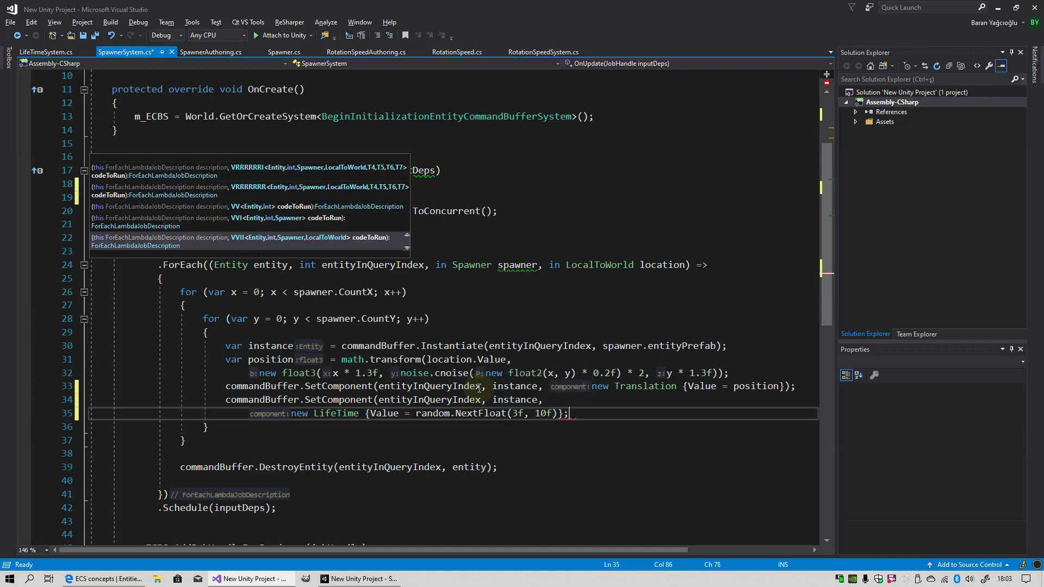
left_click(560, 414)
left_click(559, 415)
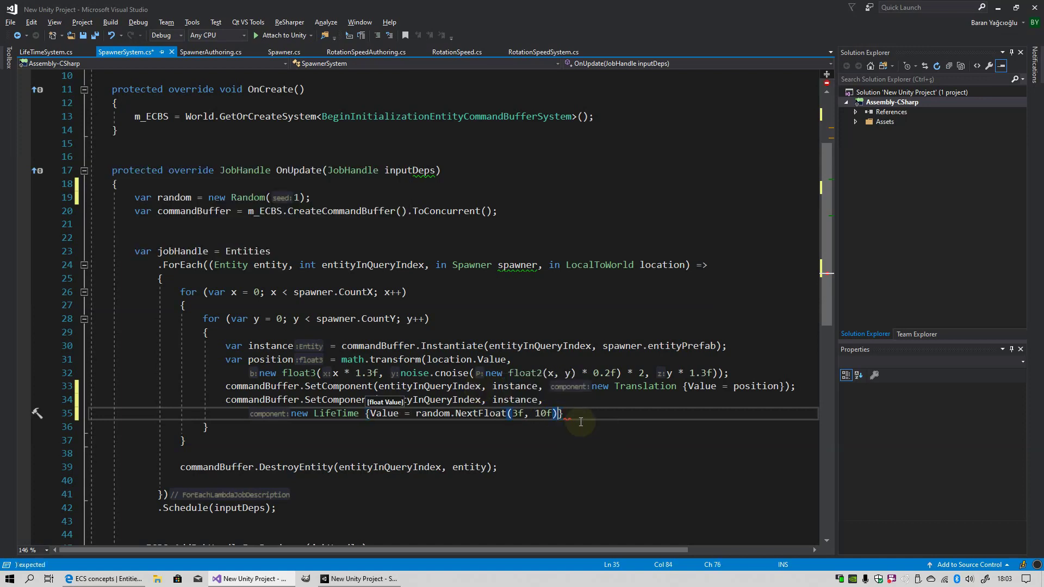
key("Right")
type(")")
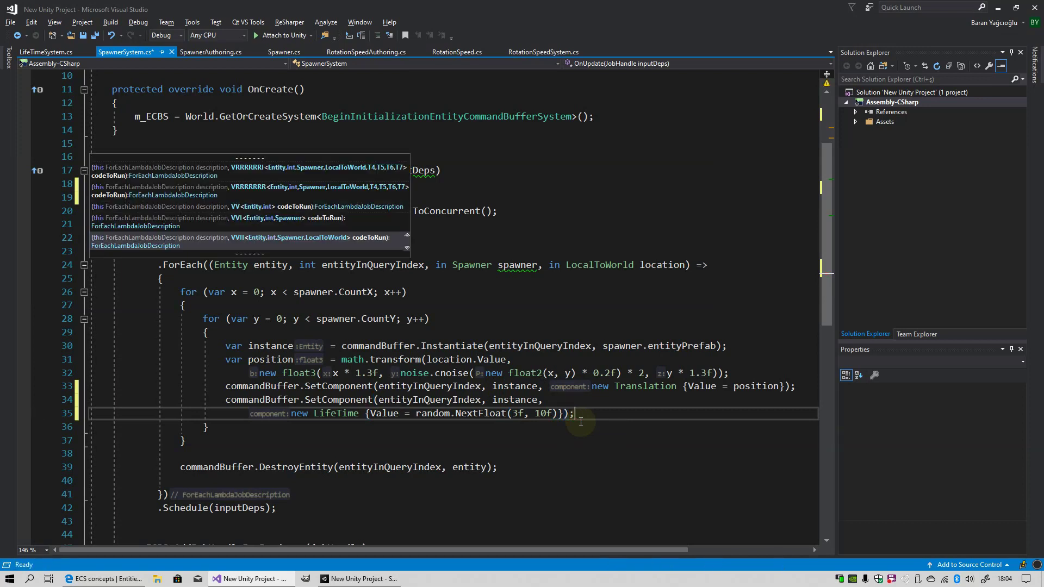
Step: Save SpawnerSystem.cs
key("Escape")
key("ctrl+s")
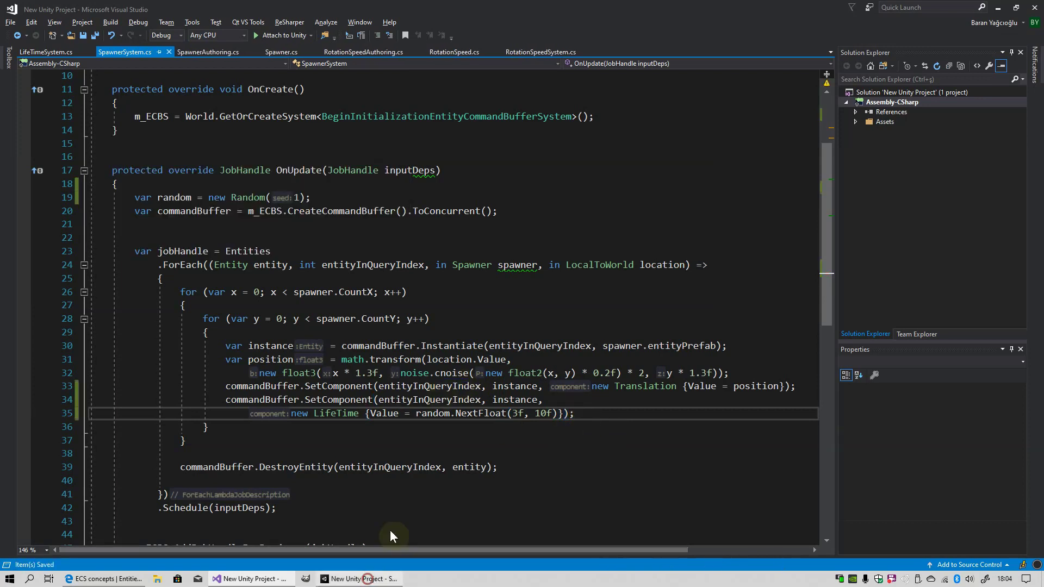
left_click(367, 579)
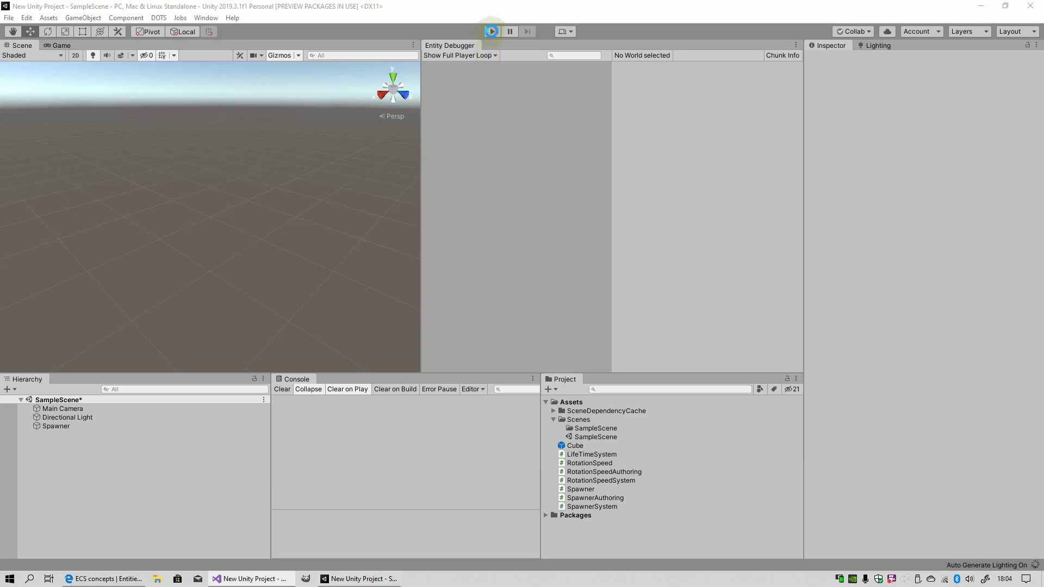
Step: Enter Play Mode in Unity to test the cube spawner
left_click(493, 31)
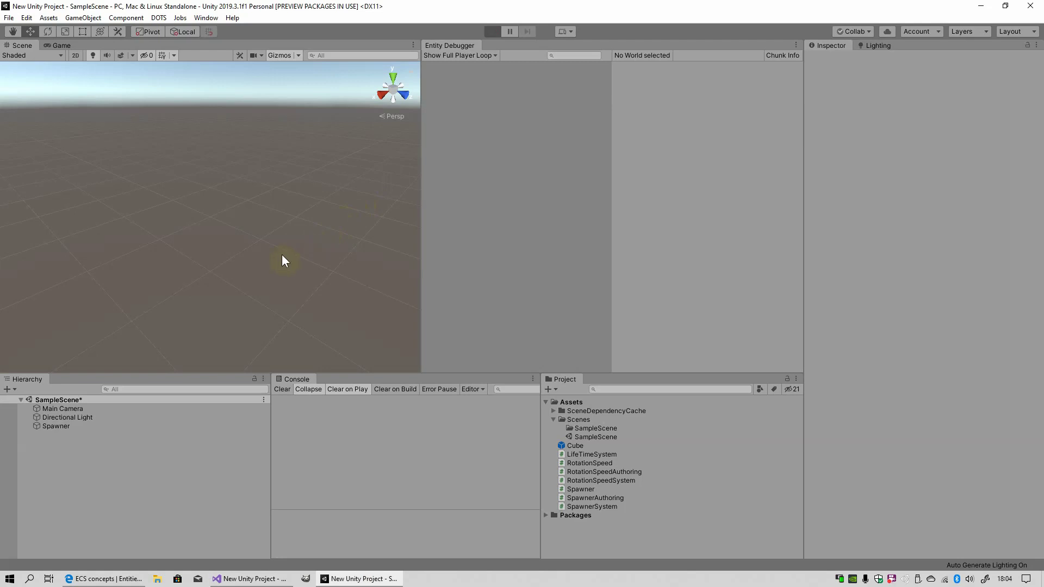
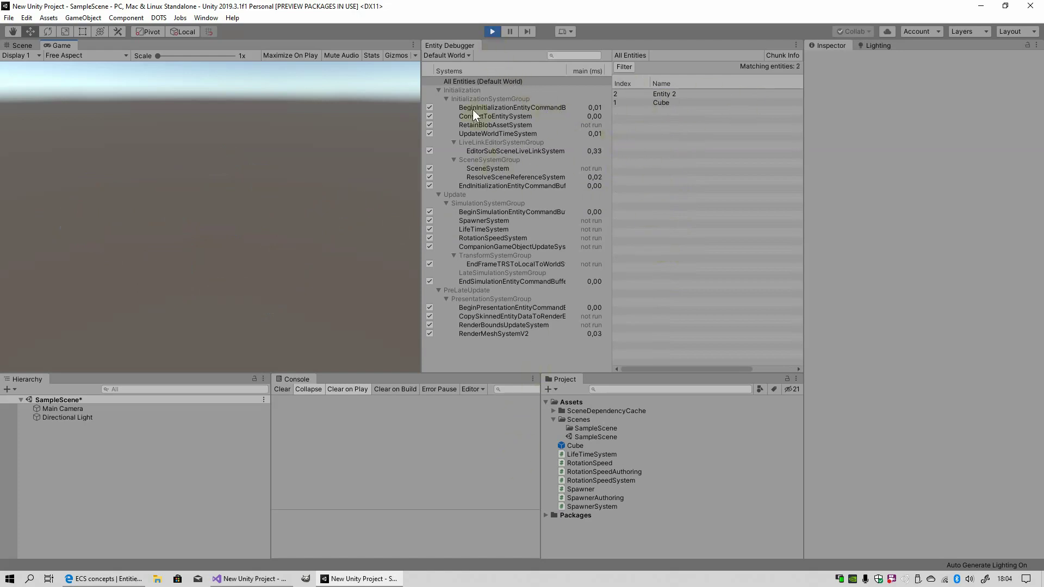
Step: Stop Play mode in Unity and bring Visual Studio with SpawnerSystem.cs to the front
key("ctrl+p")
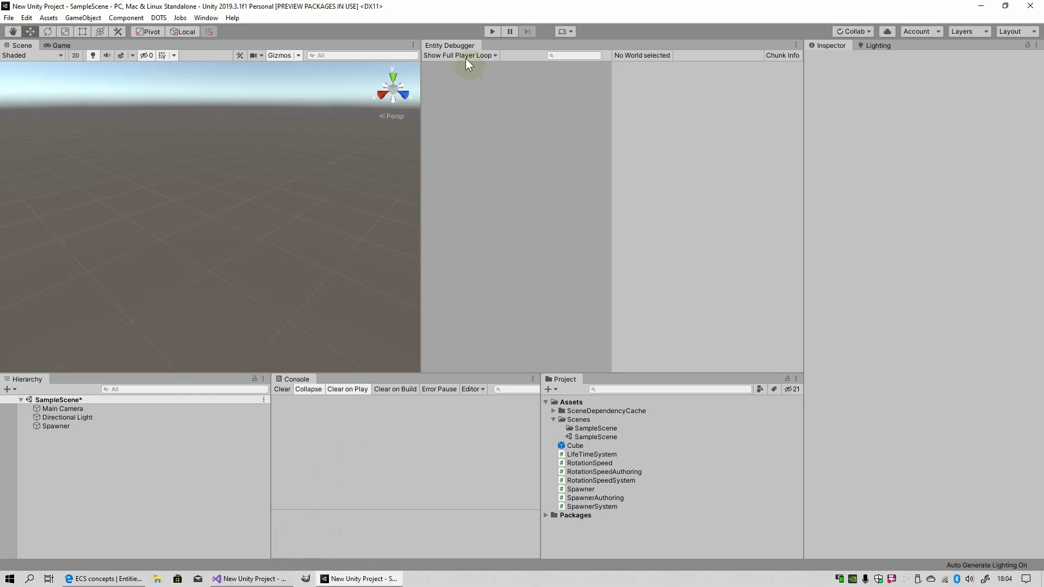
left_click(266, 578)
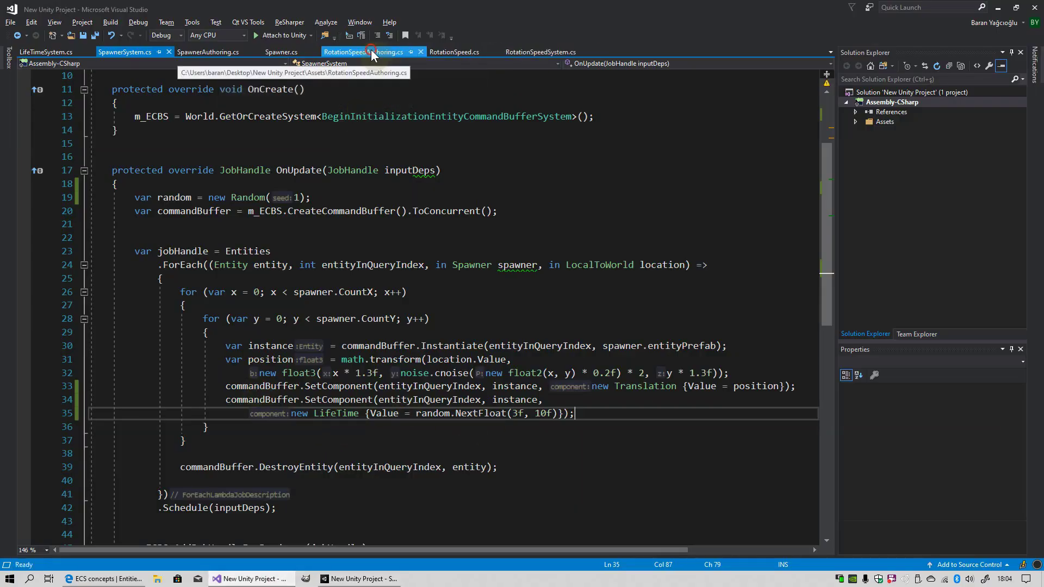
Step: Check the RadiansPerSecond field in RotationSpeedAuthoring.cs and RotationSpeed.cs, then return to SpawnerSystem.cs
left_click(372, 51)
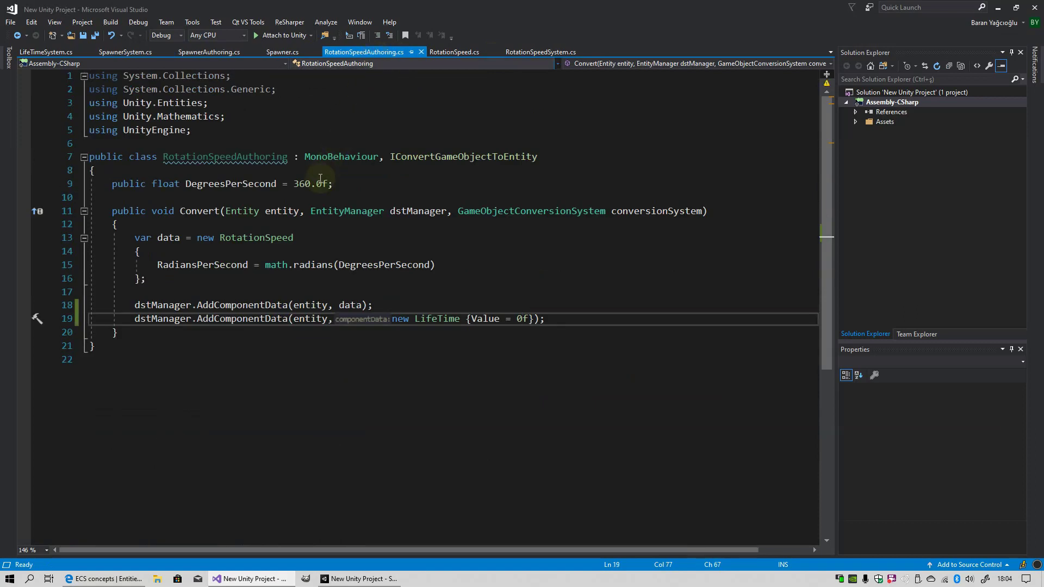
double_click(301, 184)
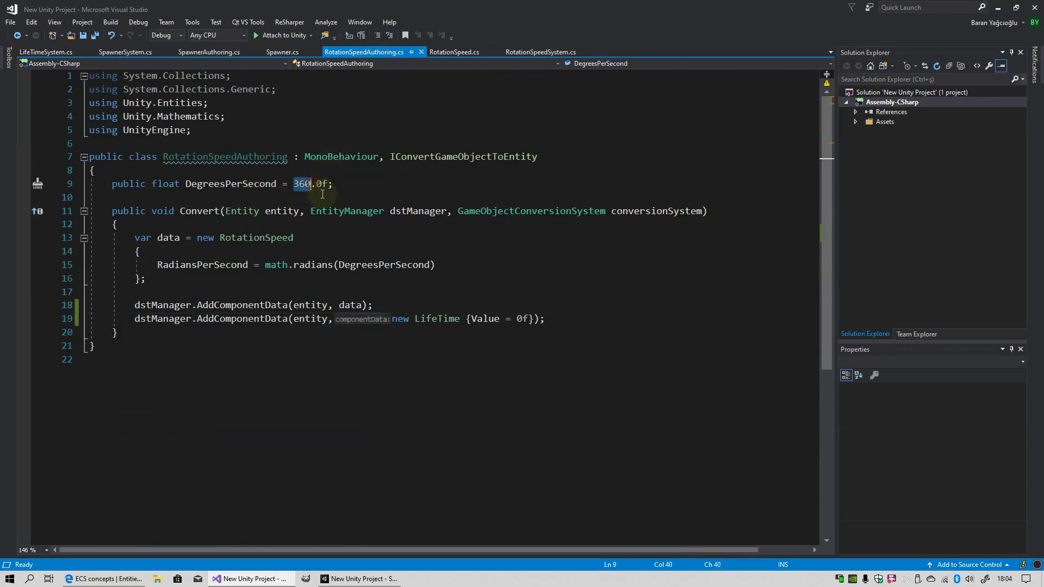
left_click(461, 55)
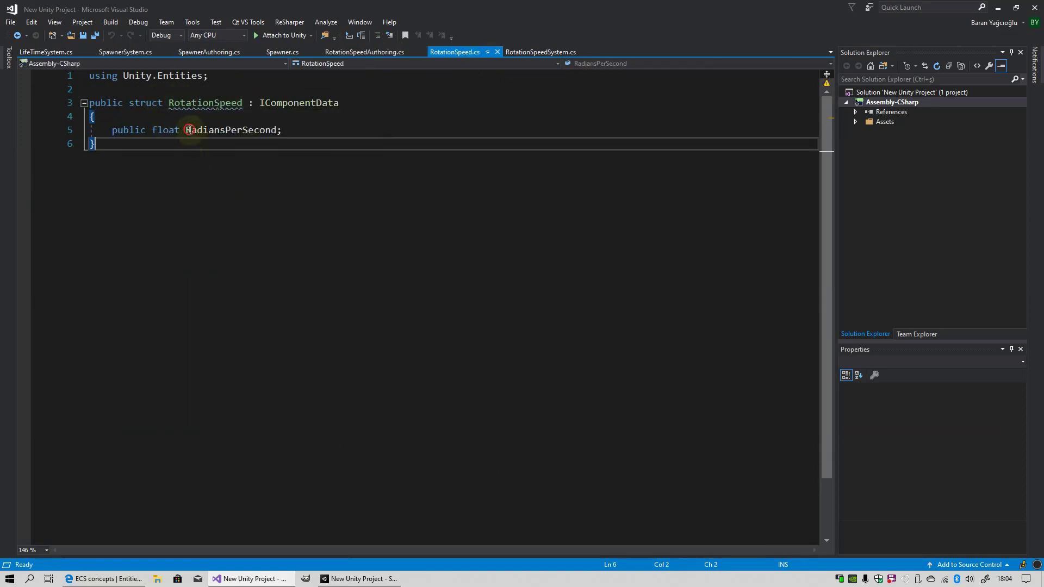
left_click_drag(189, 130, 275, 129)
left_click_drag(181, 130, 197, 130)
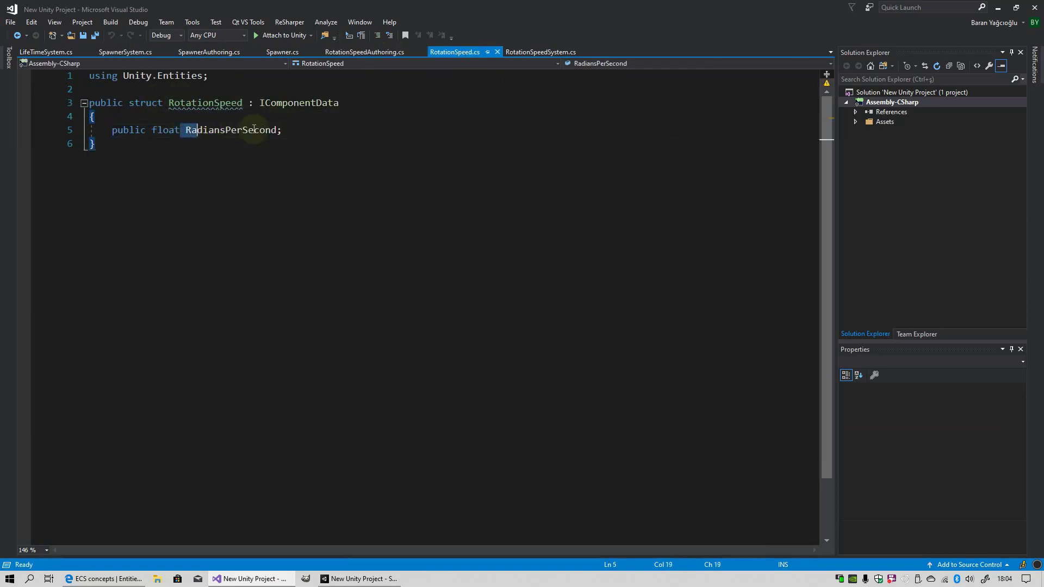
double_click(253, 129)
left_click(46, 52)
left_click(125, 52)
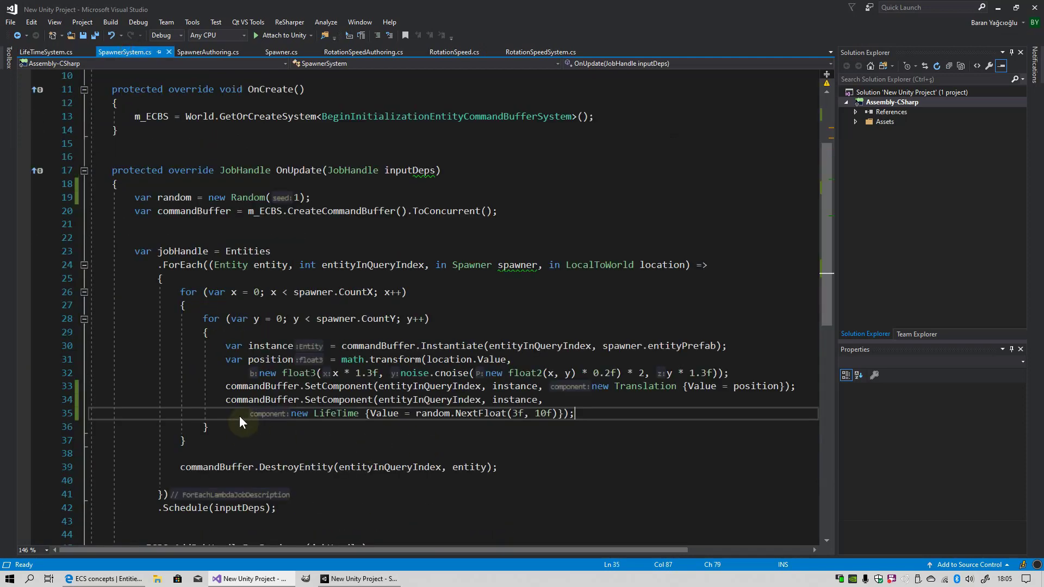
Step: Add a SetComponent call giving each instance RotationSpeed with RadiansPerSecond = random.NextFloat(0.2f,4f), and save
left_click(567, 400)
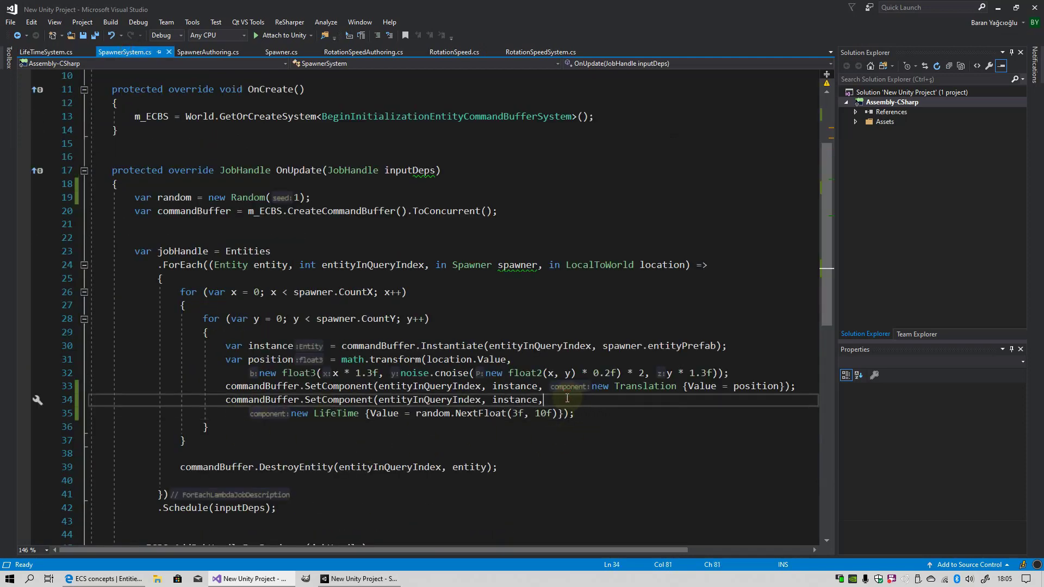
left_click(598, 413)
key("Return")
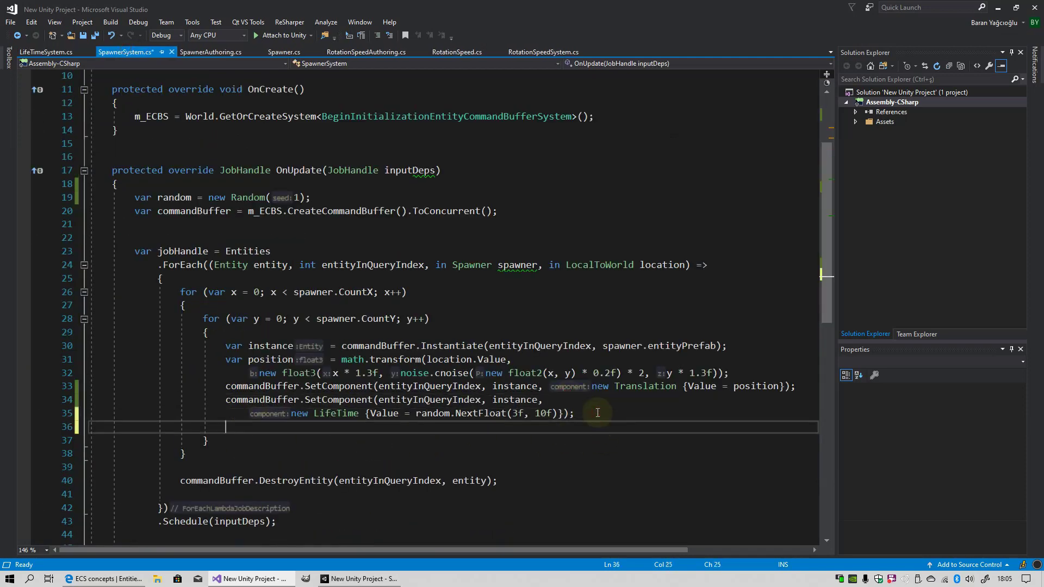
type("commandBuffer.SetComponent(entityInQueryIndex, instance,")
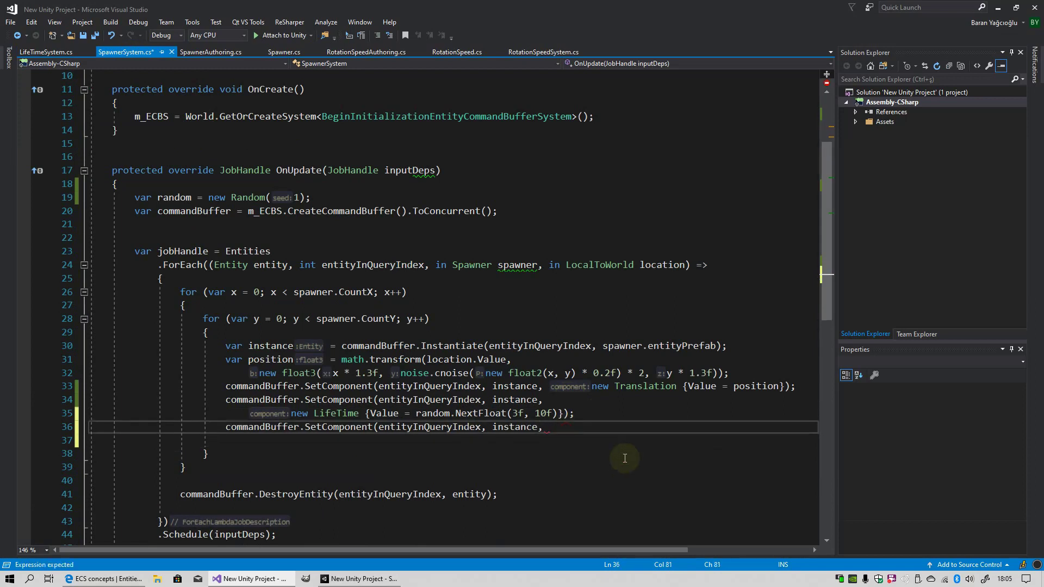
key("Return")
type("ew Ro")
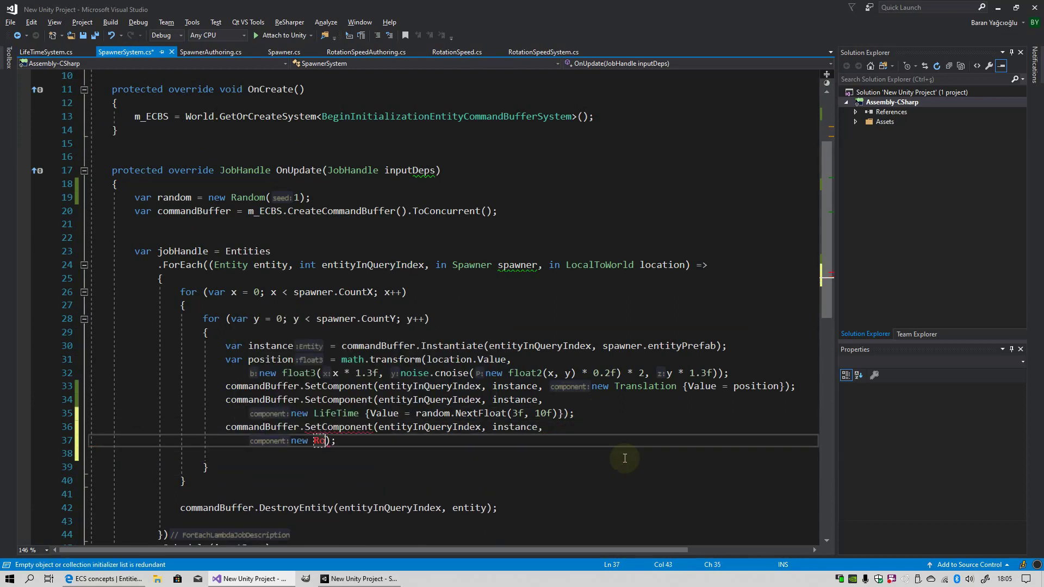
type("tation")
type("Speed")
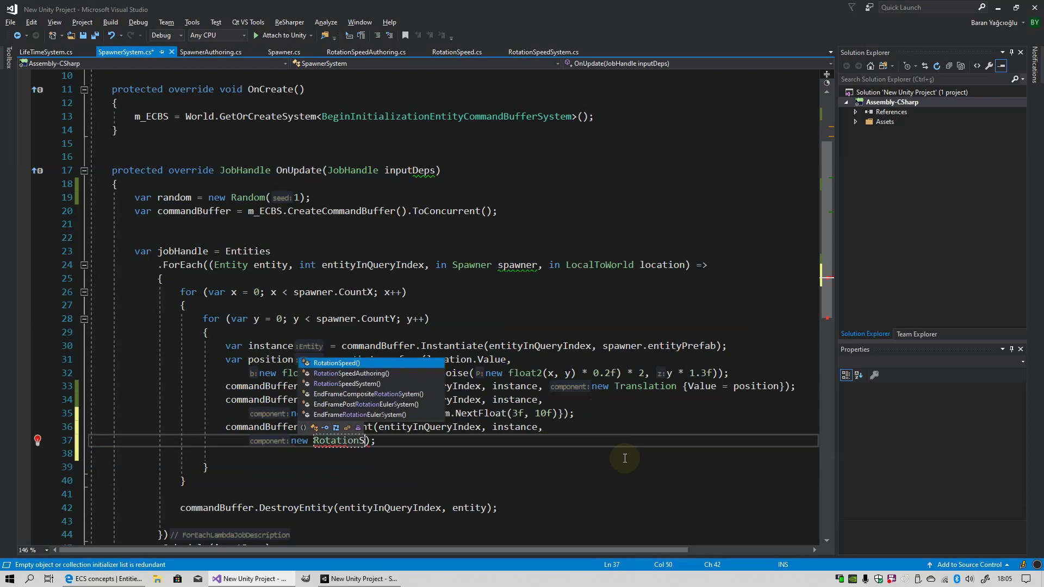
type("{")
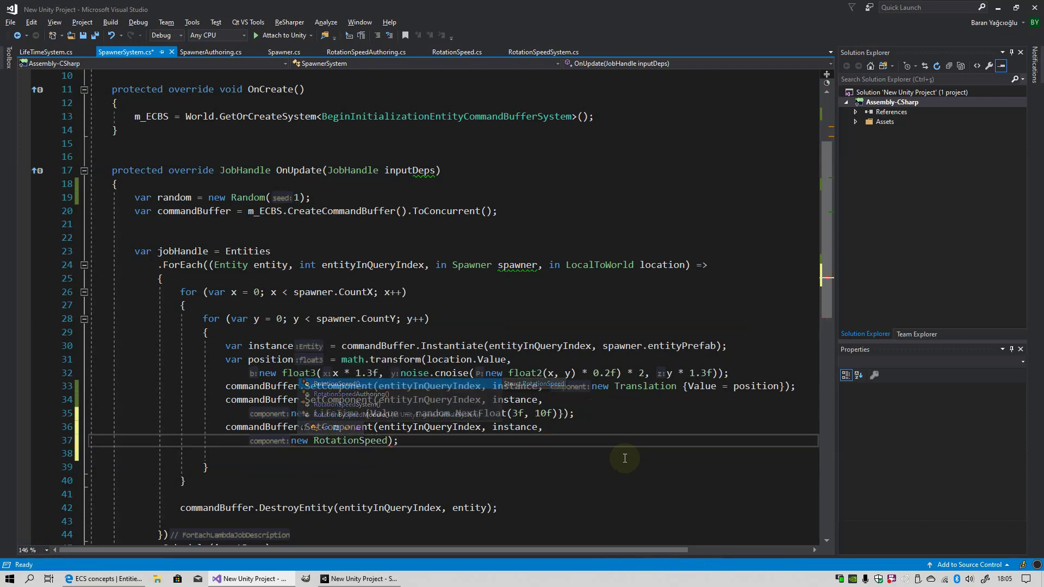
type("Ra")
key("Return")
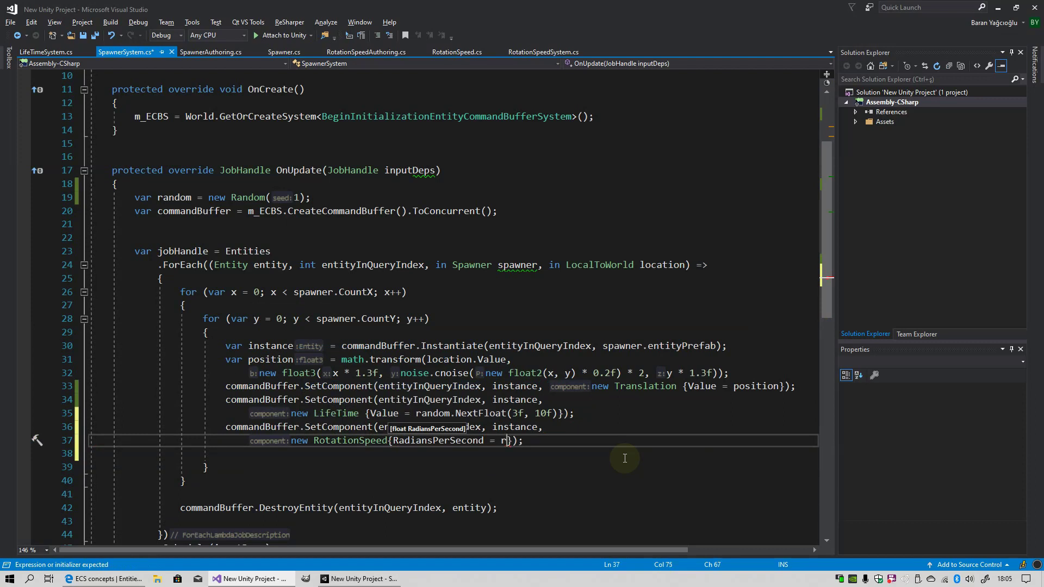
type("andom.")
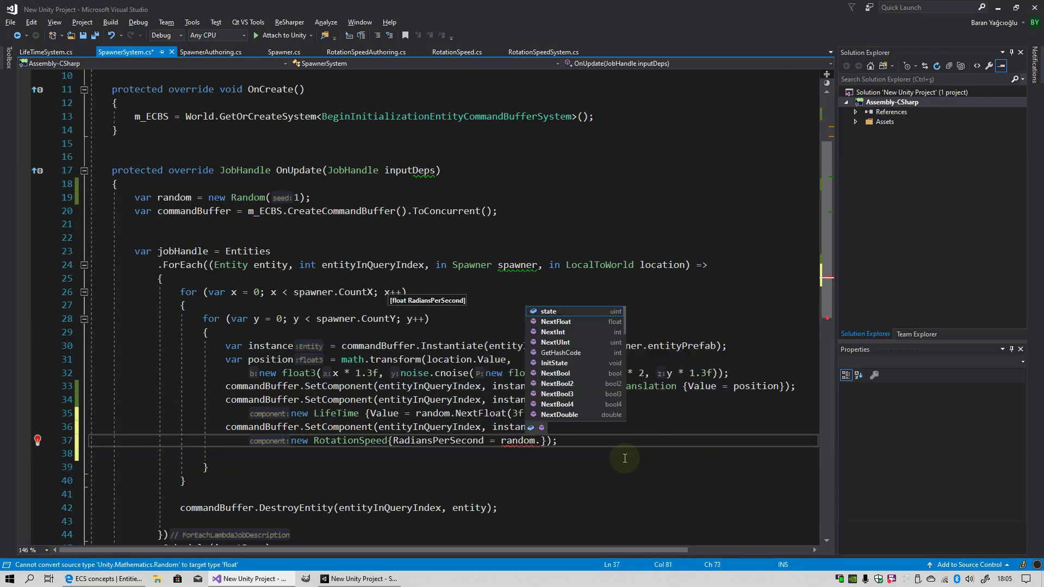
type("NextFloat(0")
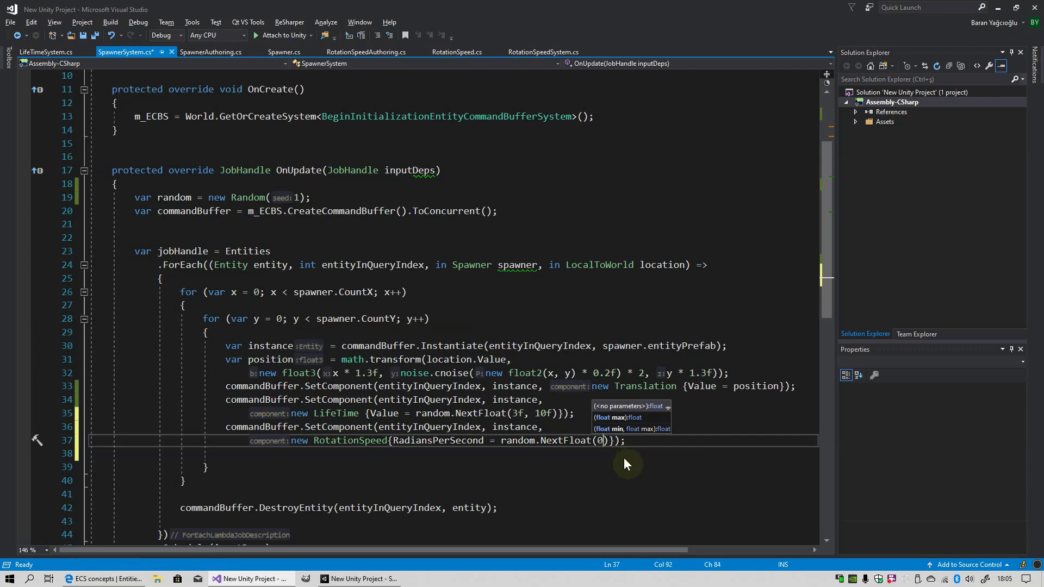
type(".2f")
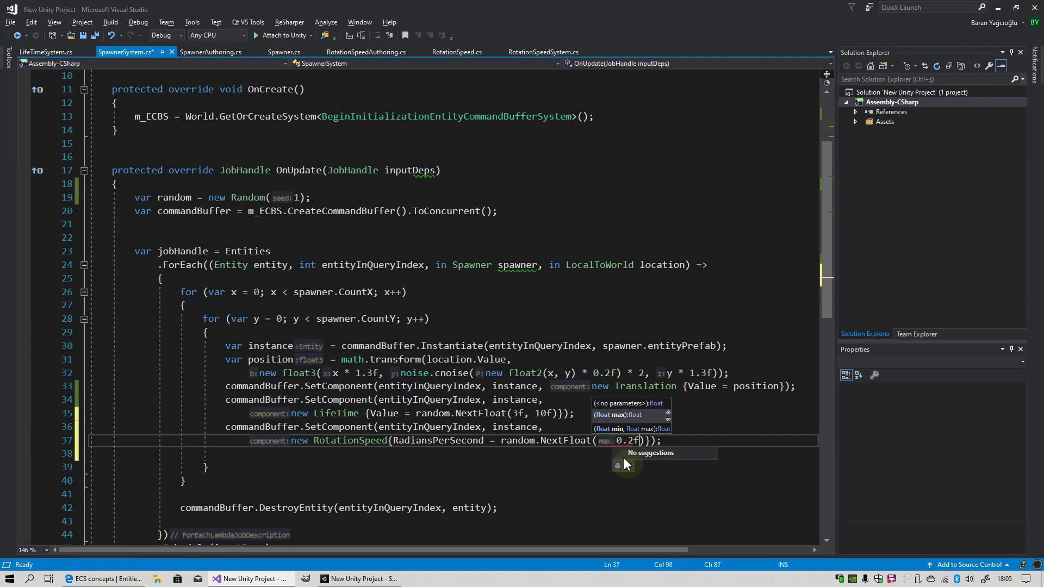
type(",4")
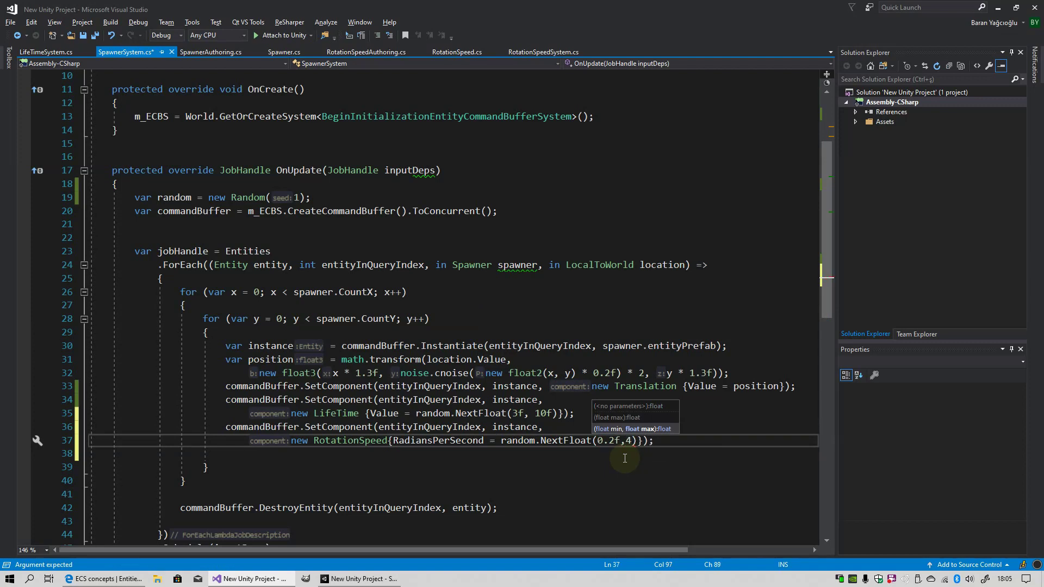
type("f)")
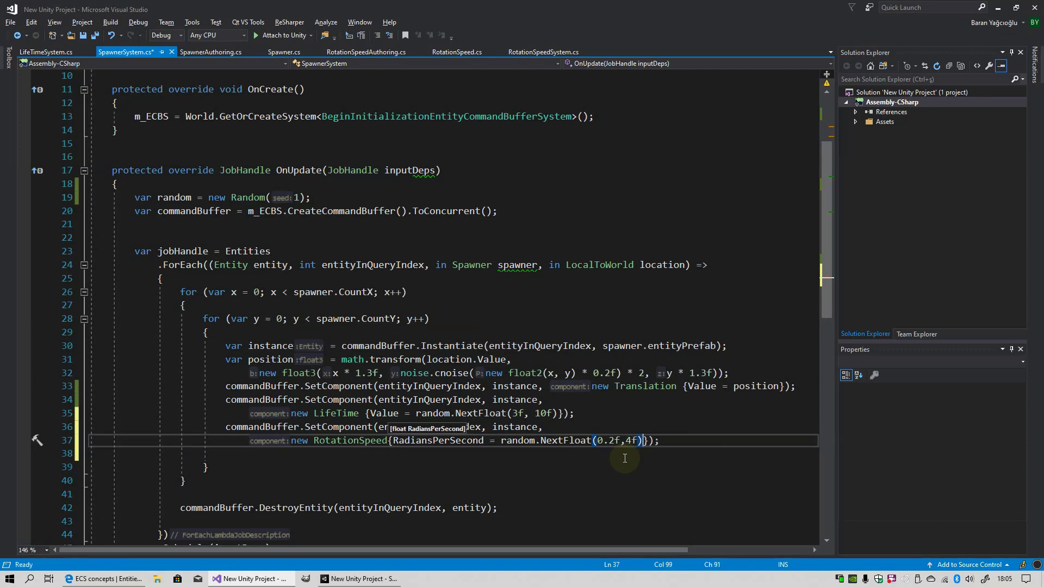
key("ctrl+s")
left_click(356, 579)
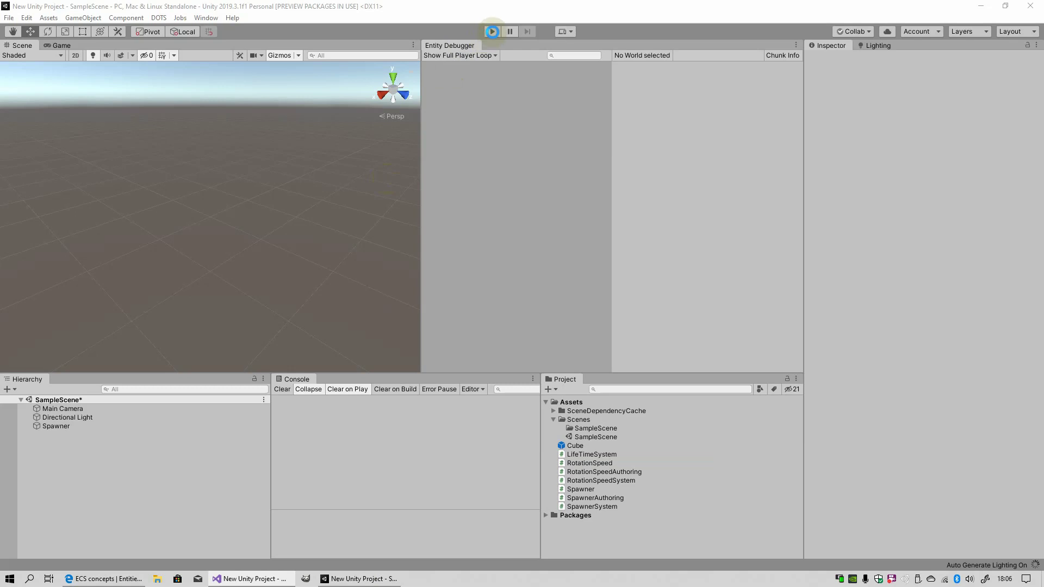
Step: Play-test the spawned rotating cubes, stop play, and return to Visual Studio
left_click(492, 32)
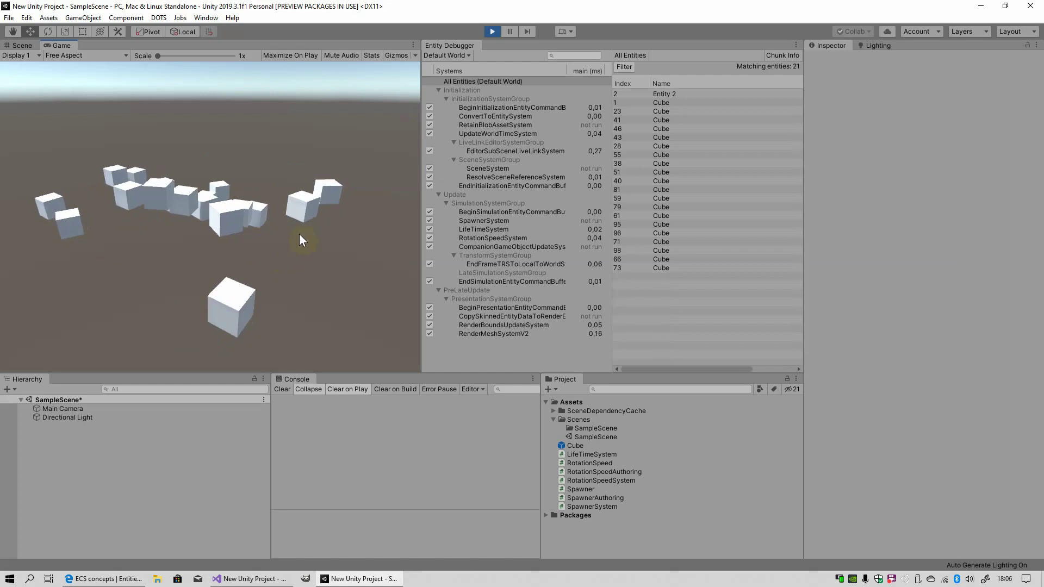
key("ctrl+p")
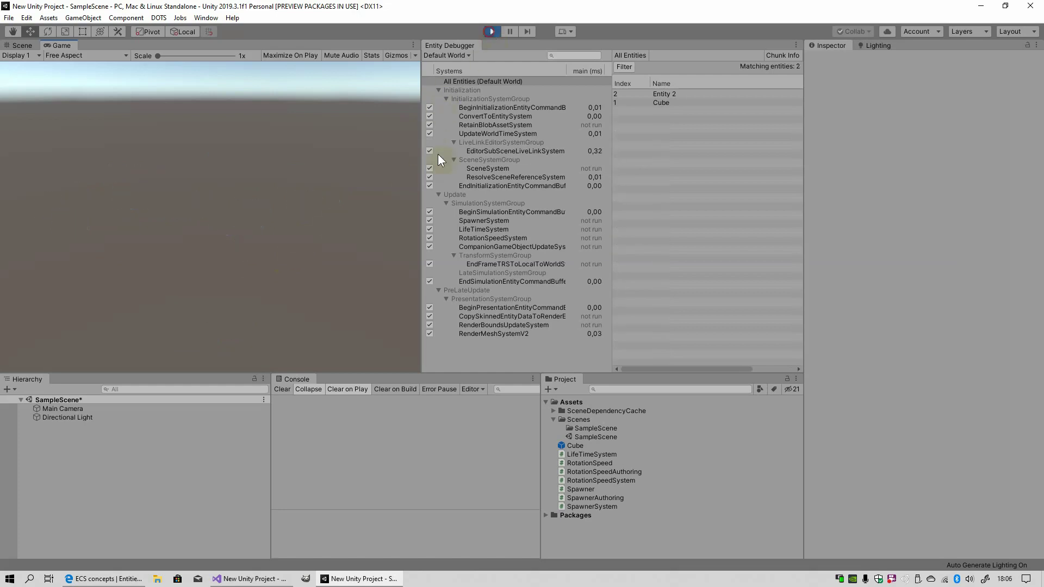
left_click(259, 580)
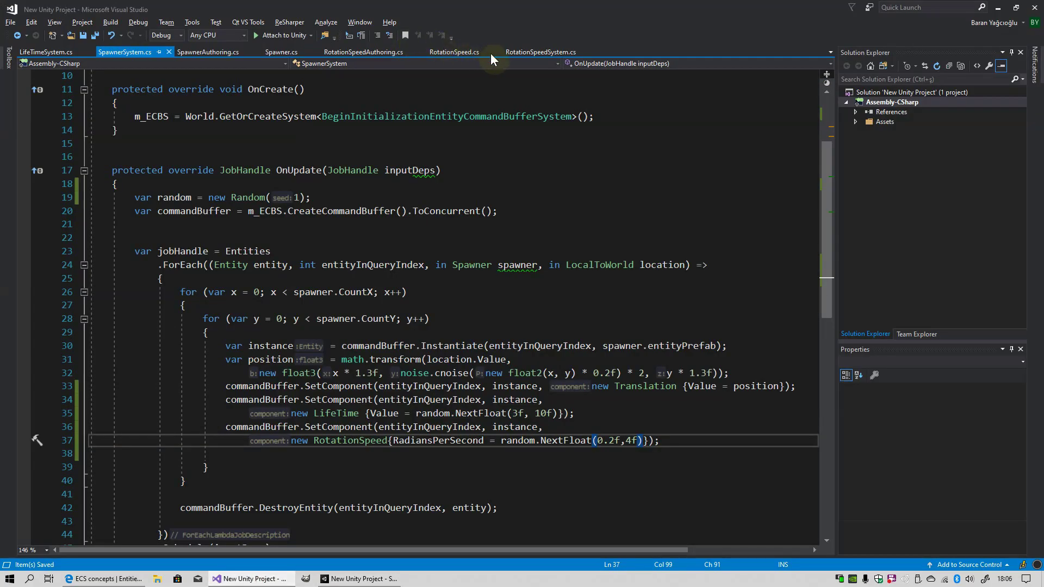
Step: In RotationSpeedSystem.cs, make the base class JobComponentSystem and OnUpdate return JobHandle
left_click(521, 52)
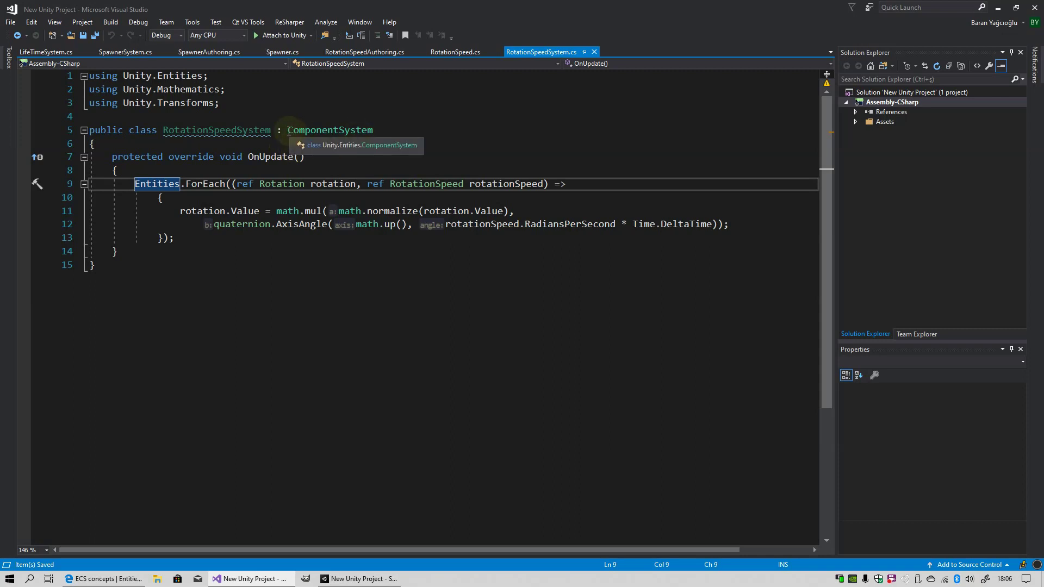
left_click(288, 131)
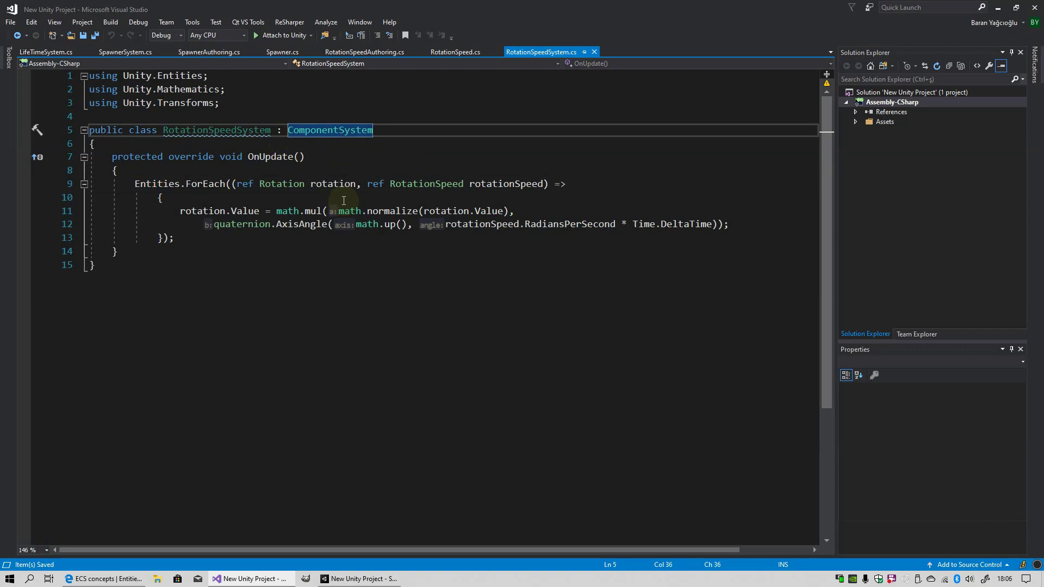
type("Job")
key("Escape")
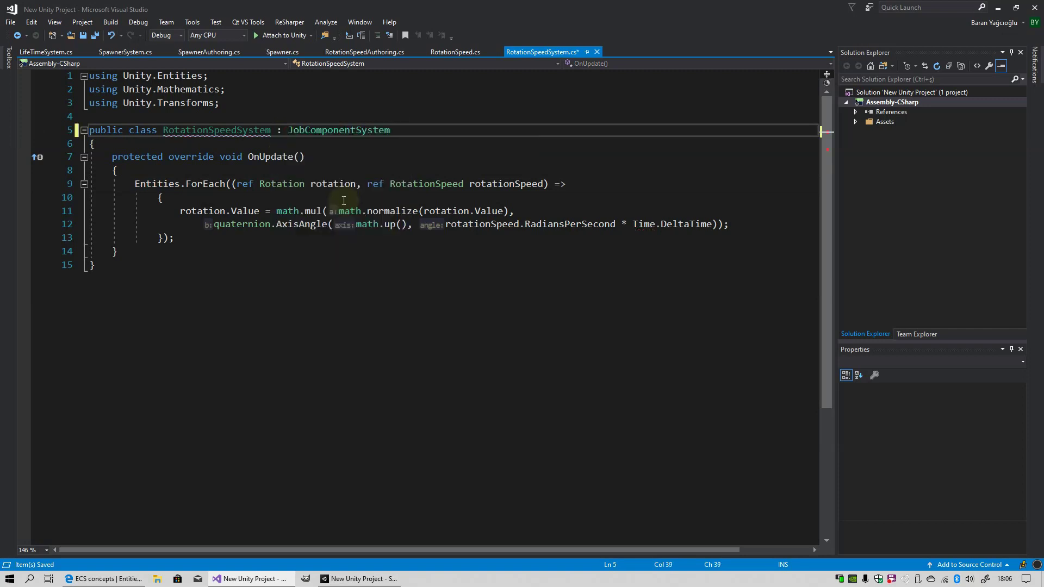
left_click(243, 158)
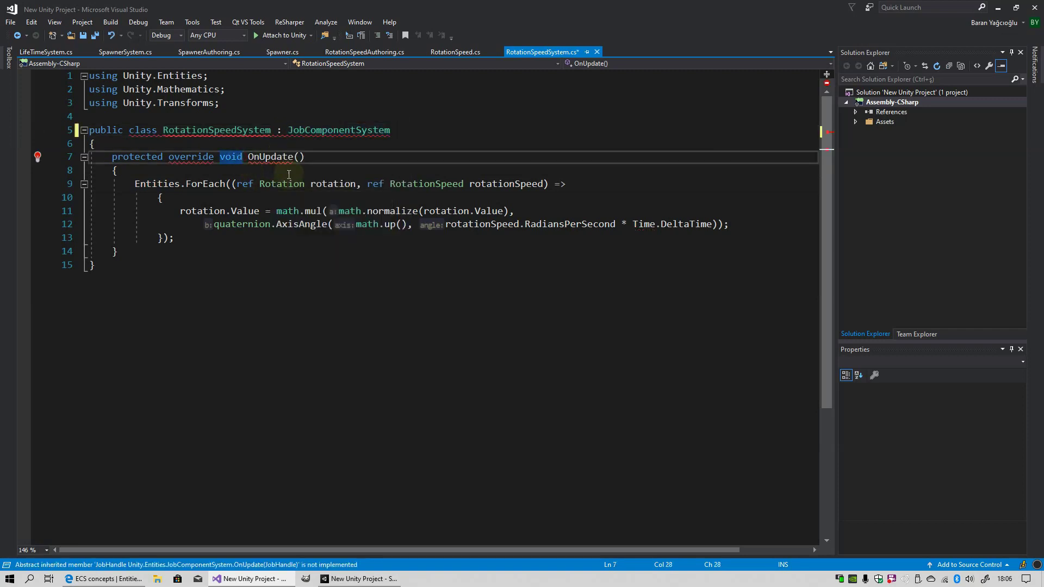
key("BackSpace")
type("Job")
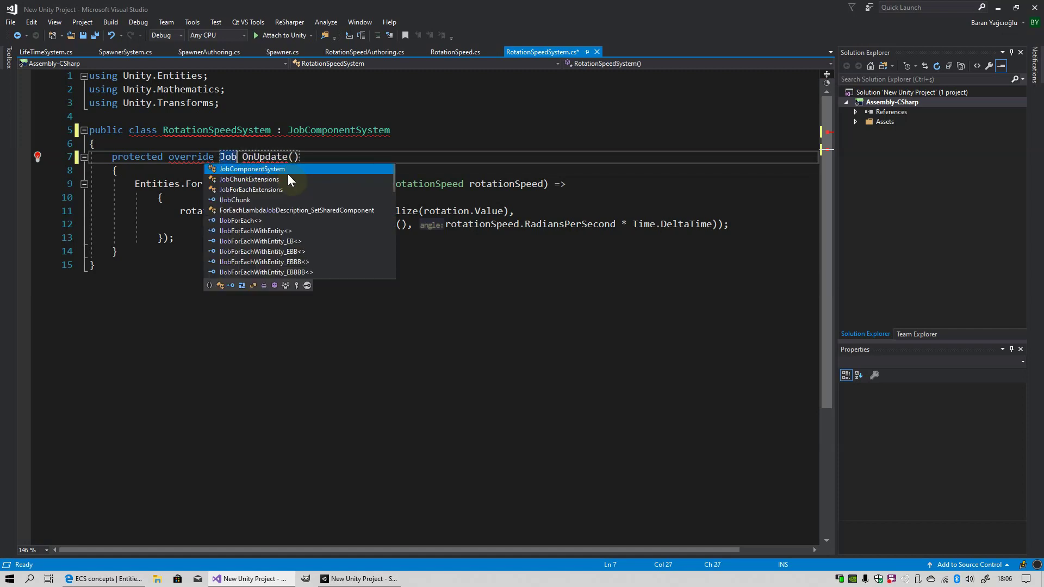
type("Handle")
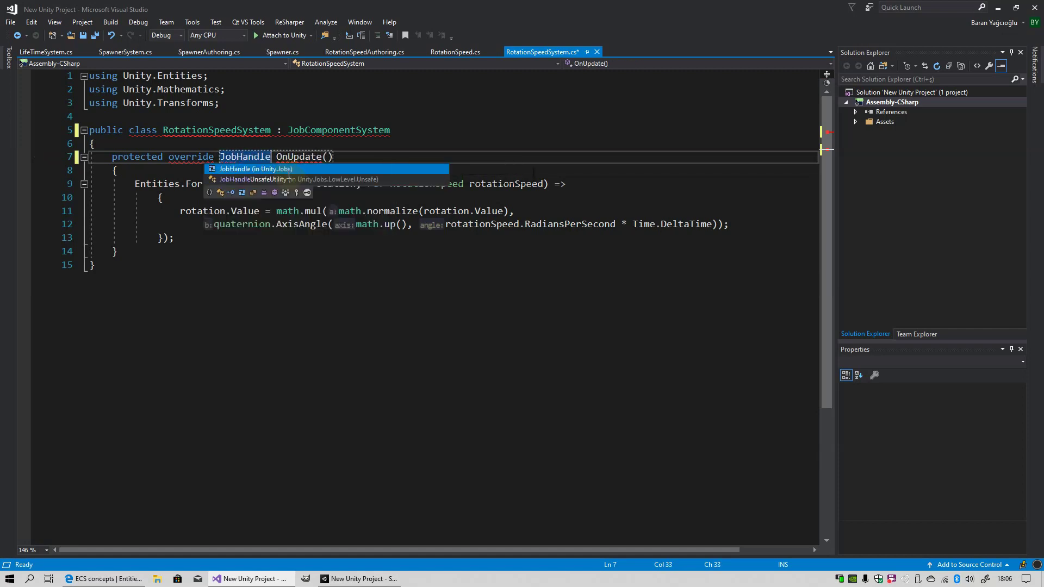
key("Escape")
Step: Give OnUpdate a JobHandle inputDeps parameter, importing Unity.Jobs through the quick fix
key("Right")
key("Right")
key("Right")
key("Right")
key("Right")
key("Right")
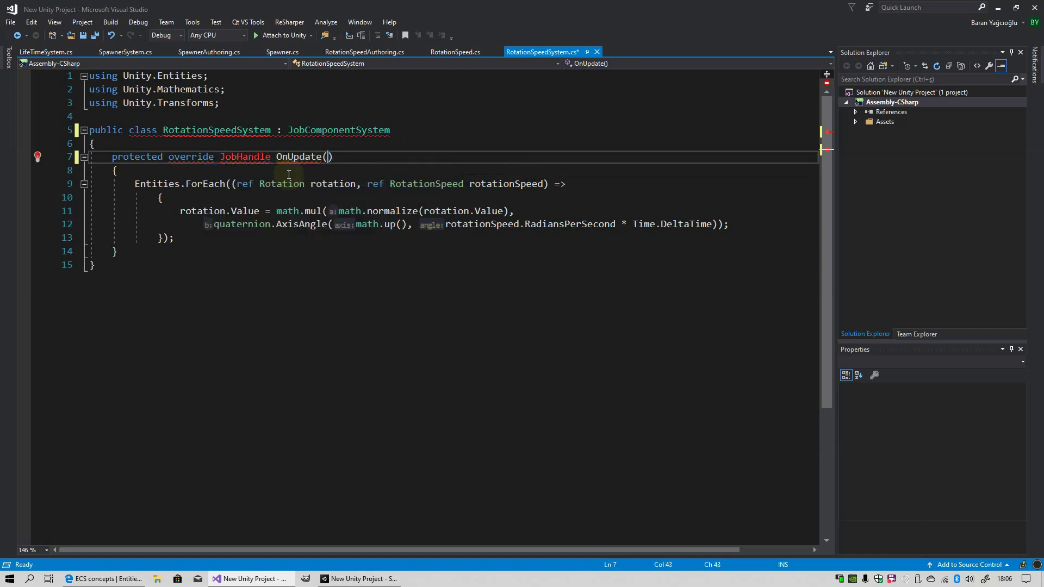
type("Jo")
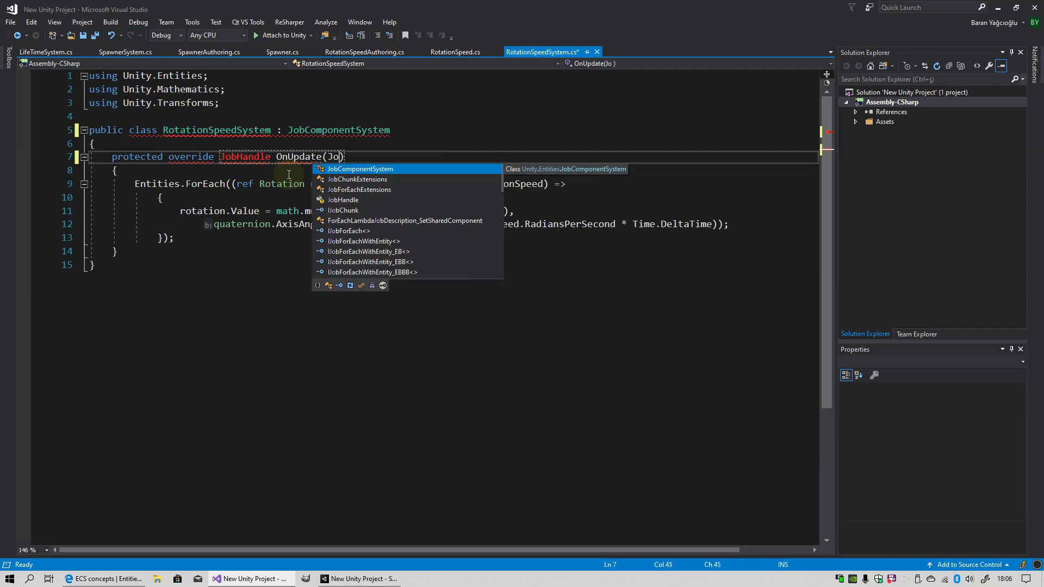
key("Escape")
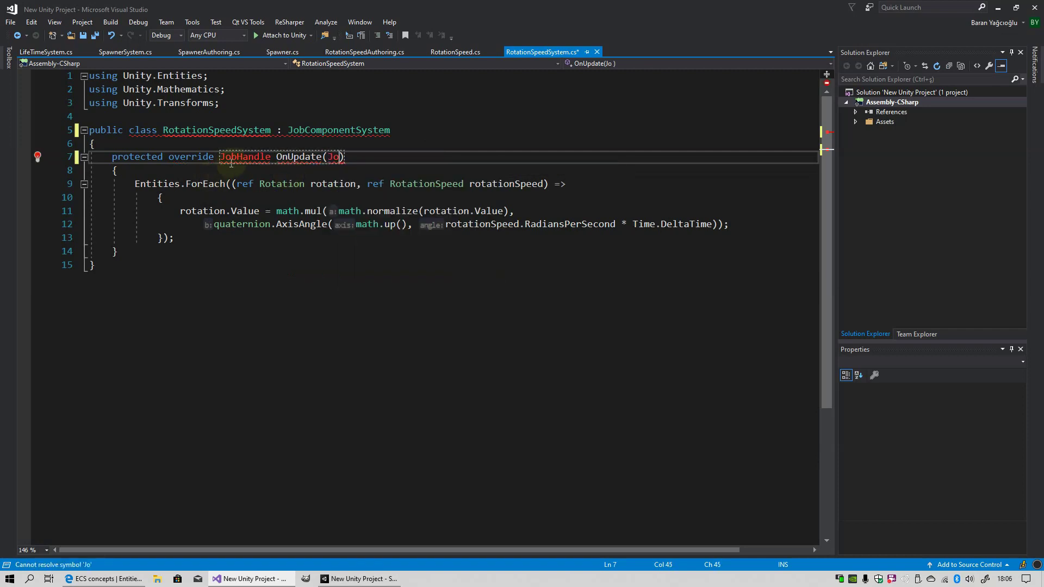
left_click(222, 171)
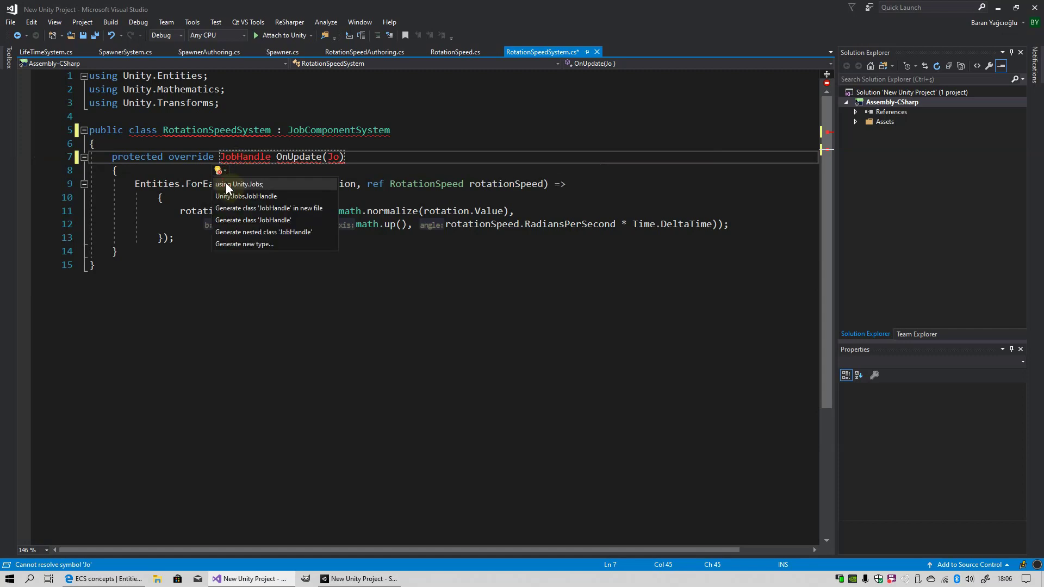
left_click(245, 190)
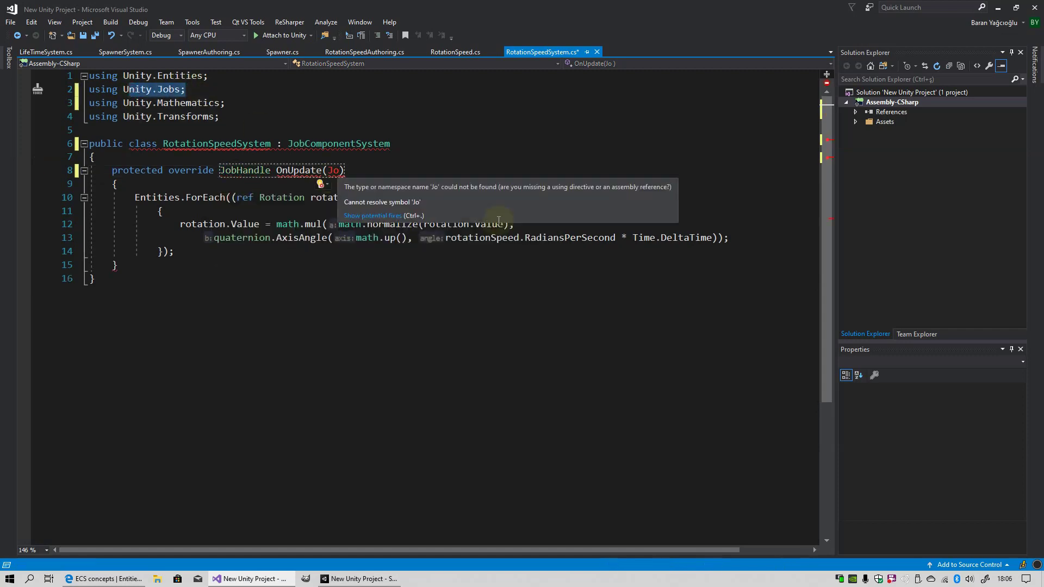
type("bHandle")
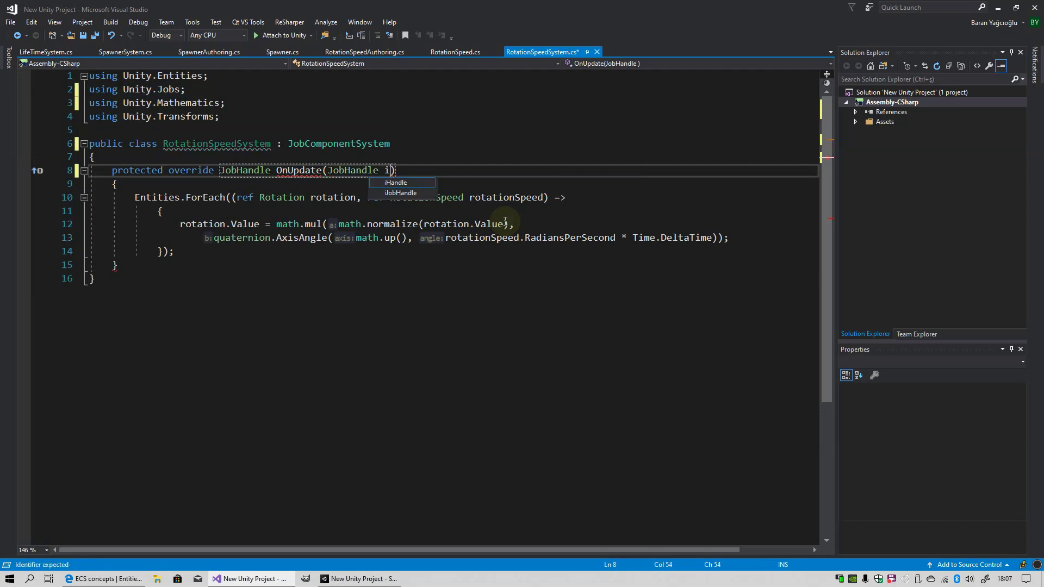
type(" inputDe")
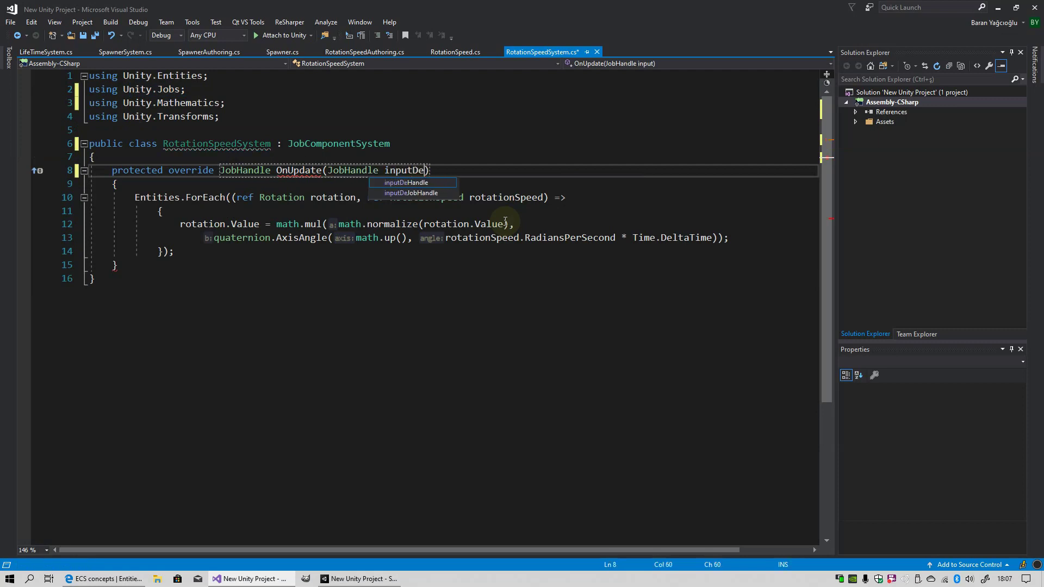
type("ps")
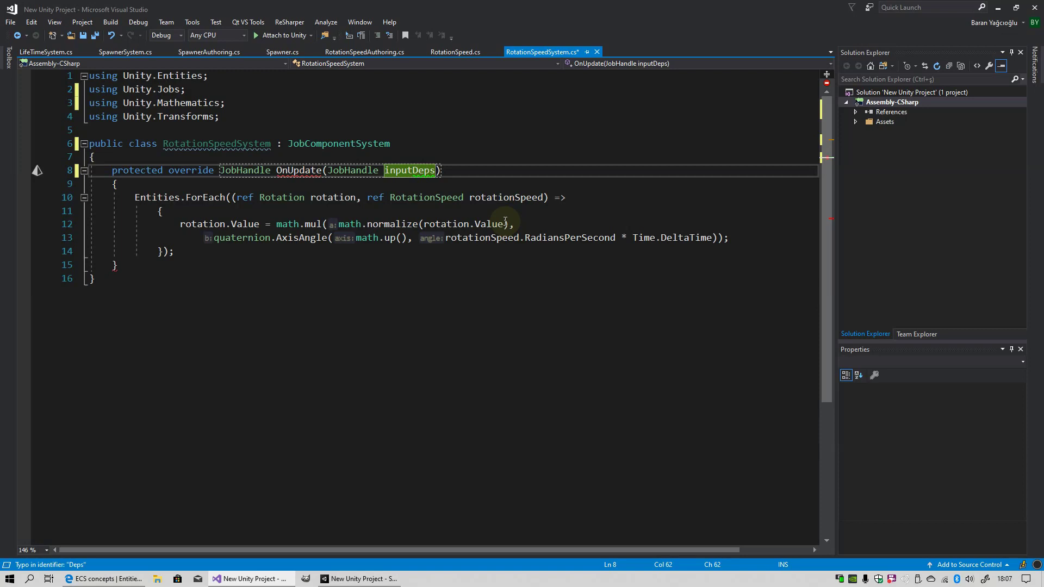
key("Down")
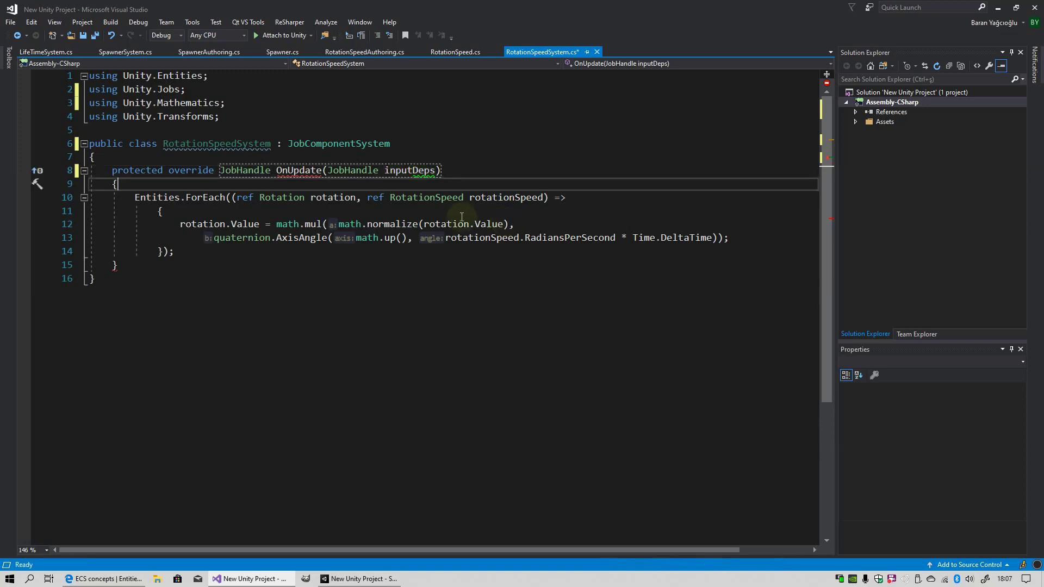
Step: Append .Schedule(inputDeps); to the Entities.ForEach call
left_click(207, 255)
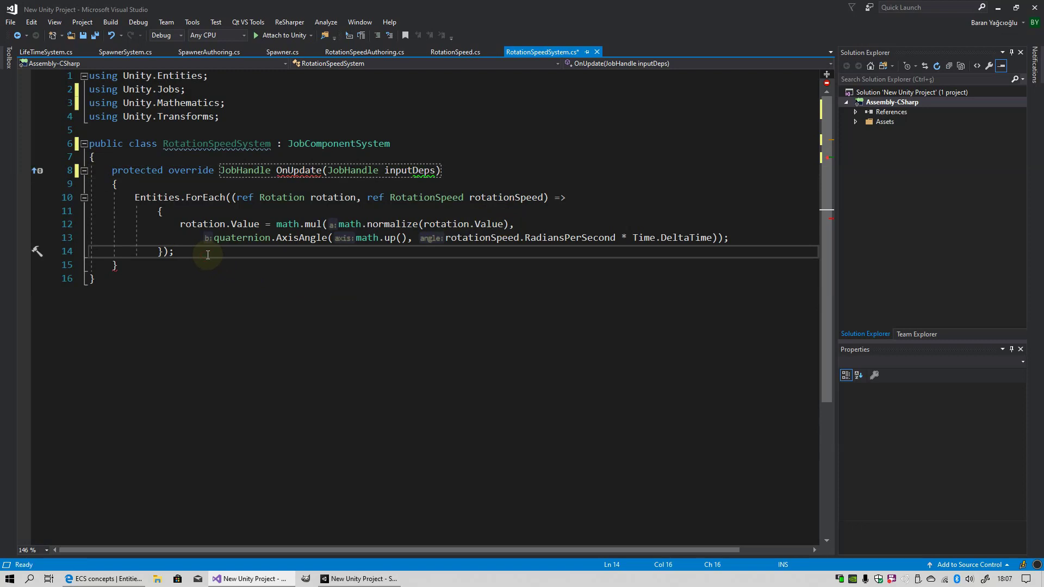
key("BackSpace")
key("Return")
type(".Schedule")
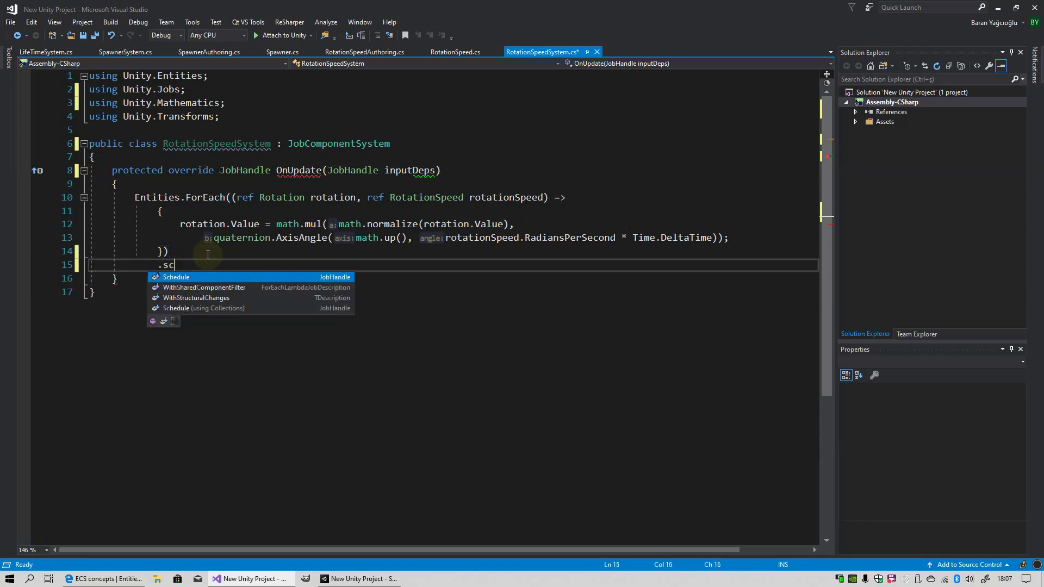
type("(")
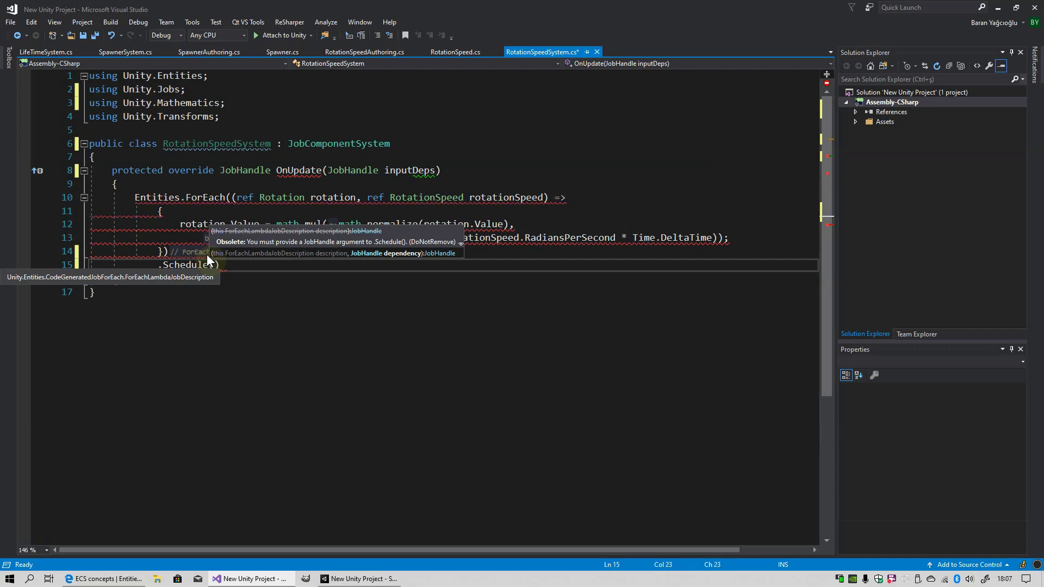
type("n")
key("BackSpace")
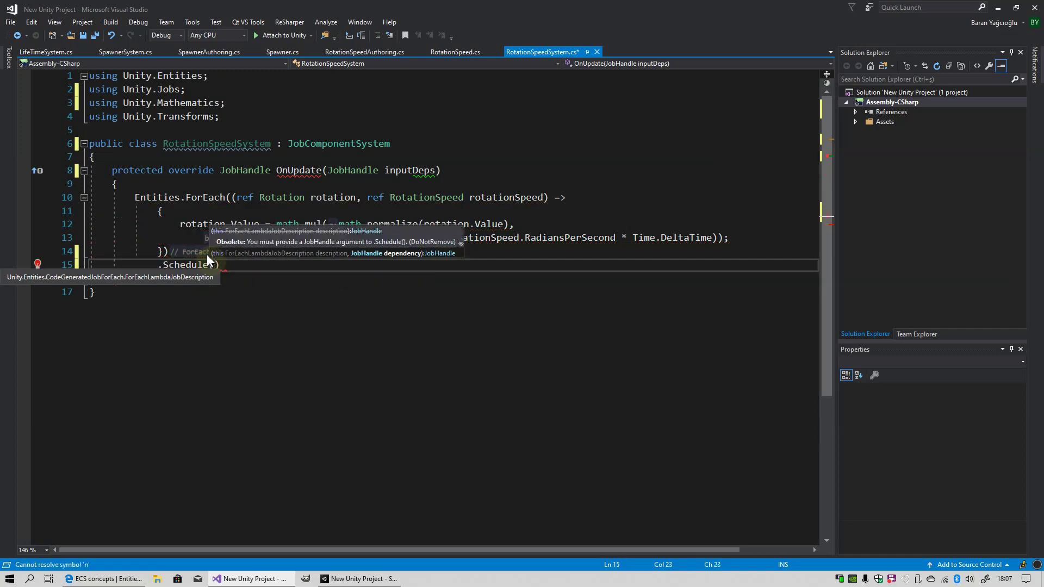
type("inputDeps);")
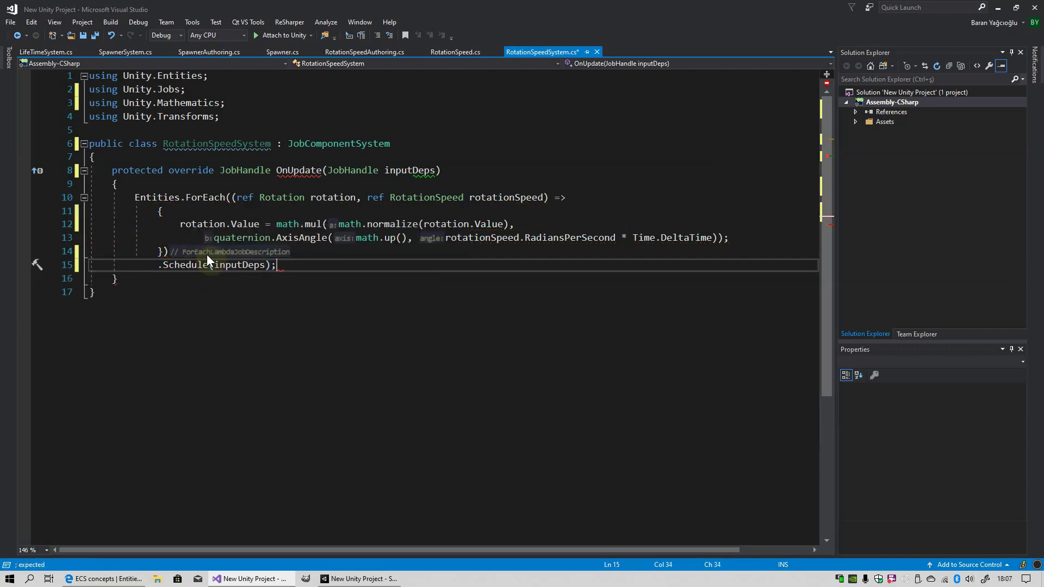
Step: Assign the scheduled Entities.ForEach to var jobHandle, keeping .ForEach on its own line
key("Up")
key("Up")
key("Up")
key("Up")
key("Up")
key("Up")
key("Return")
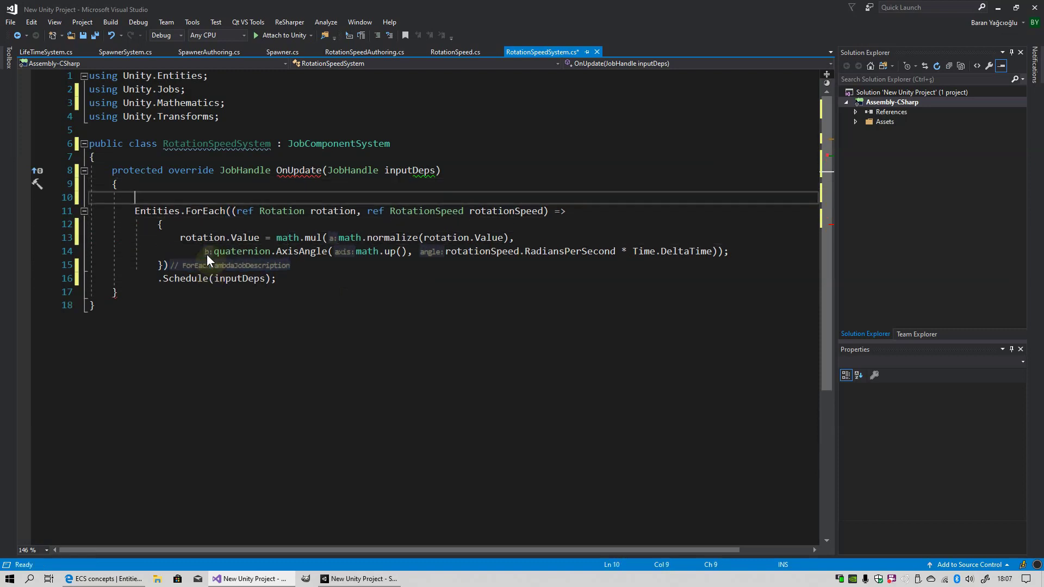
type("var jo")
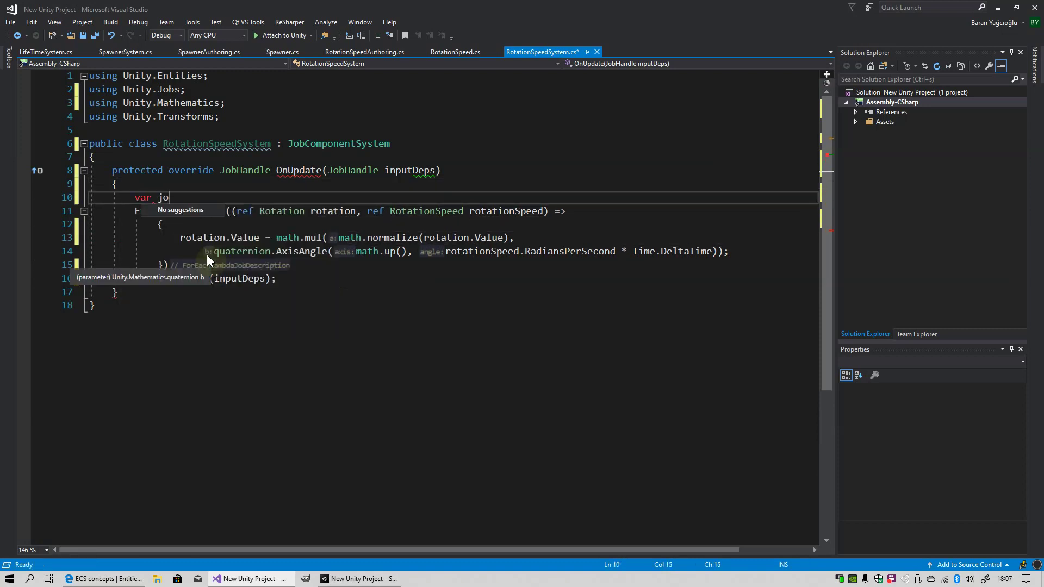
type("bHandle=")
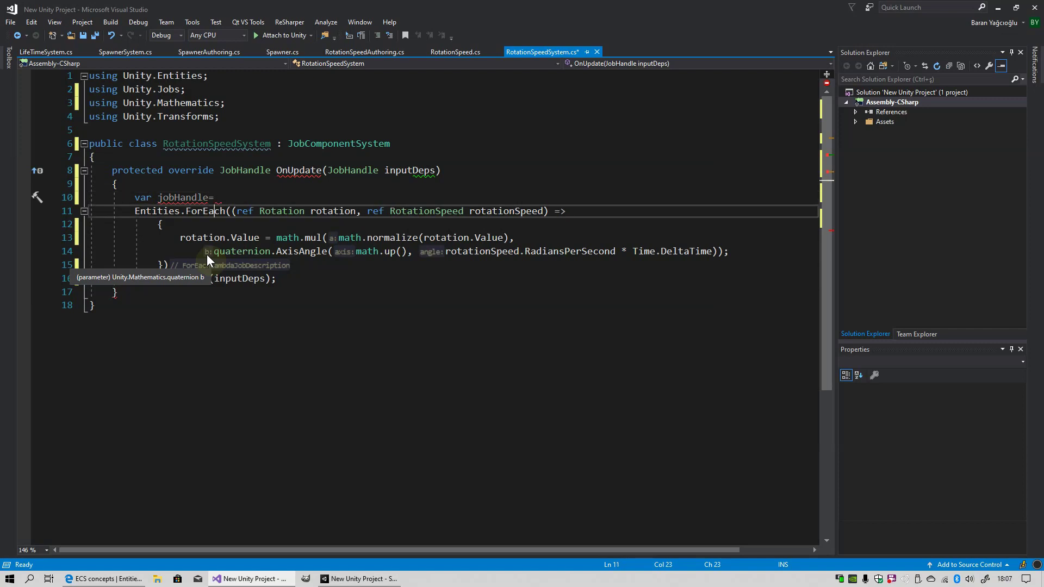
key("Down")
key("Left")
key("Left")
key("Left")
key("Left")
key("Left")
key("Left")
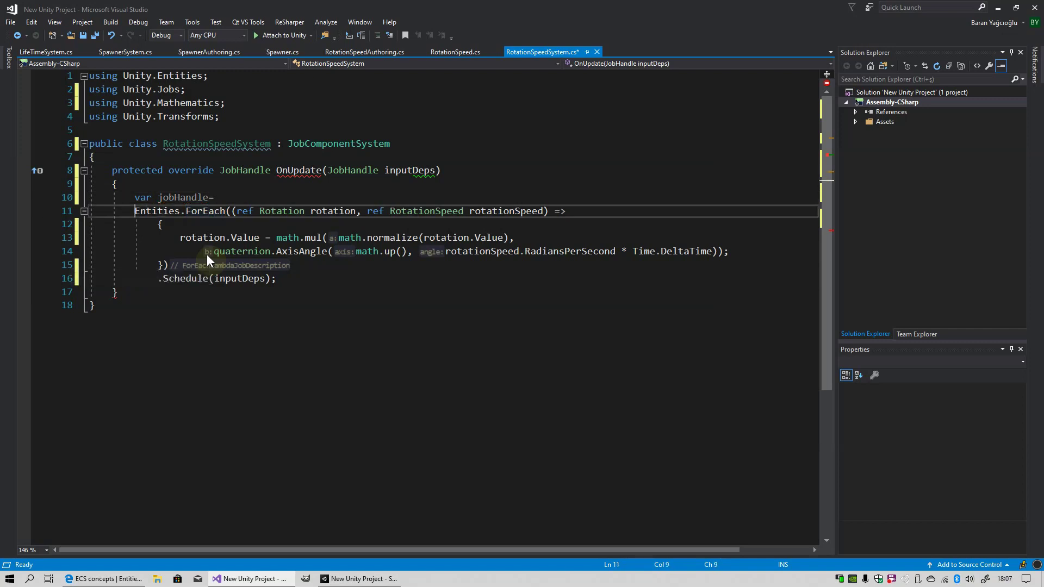
key("Home")
key("BackSpace")
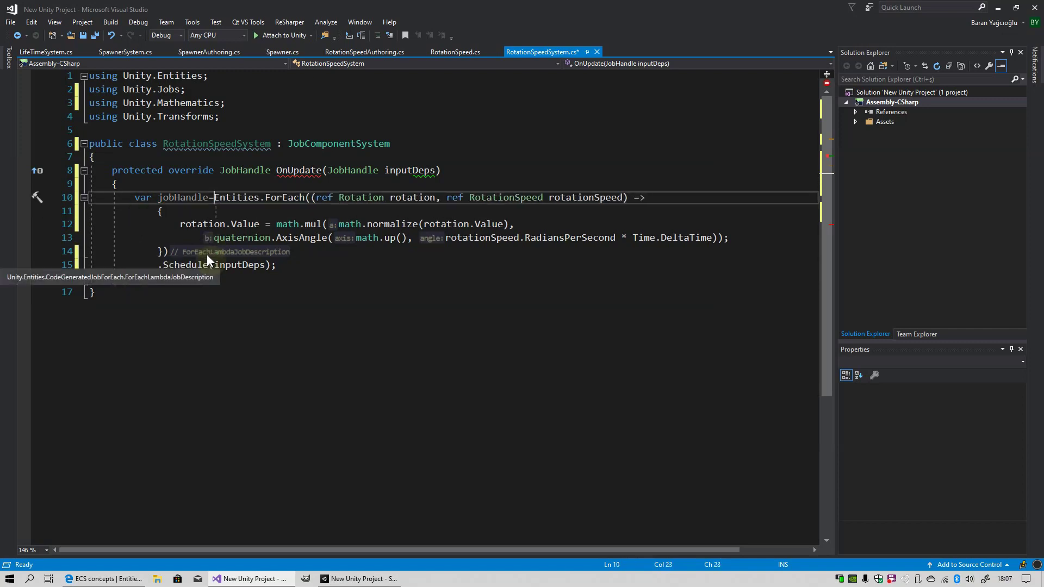
key("Right")
key("Right")
key("Right")
key("Return")
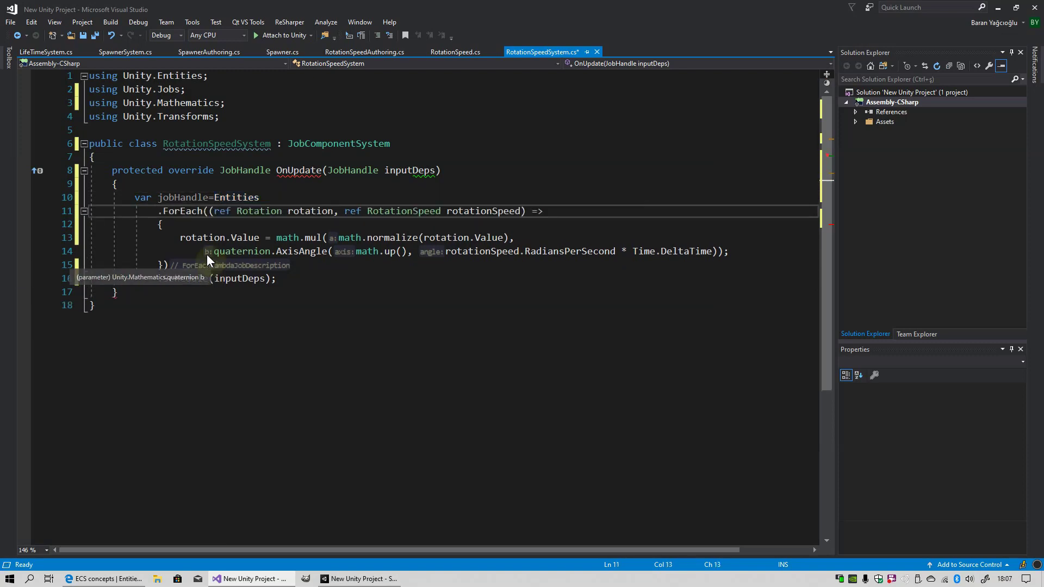
Step: Add 'return jobHandle;' after the Schedule call
key("Down")
key("Down")
key("Down")
key("Down")
key("Down")
key("End")
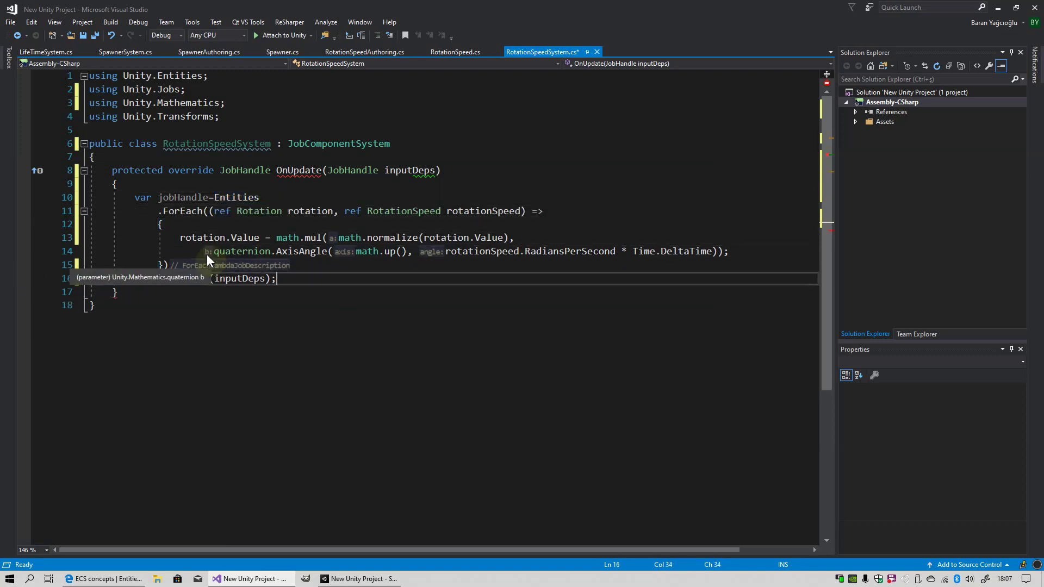
key("Return")
key("Return")
type("retu")
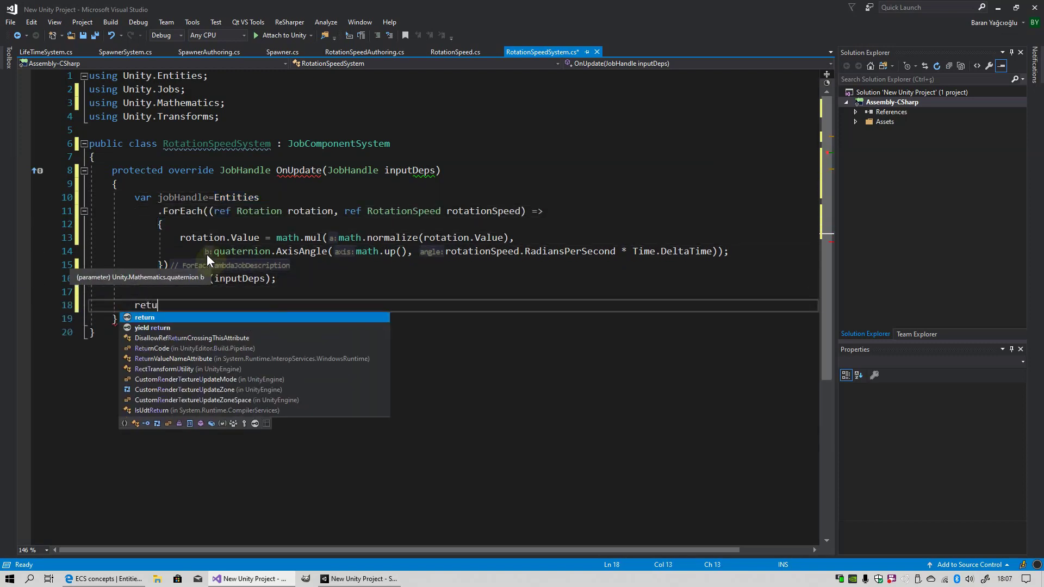
type("rn jo")
key("Tab")
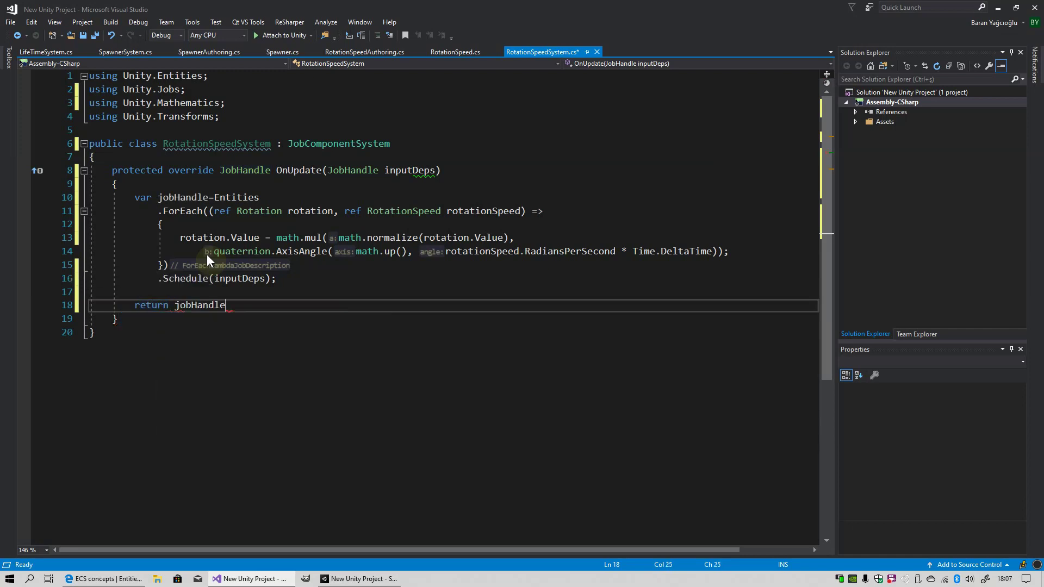
type(";")
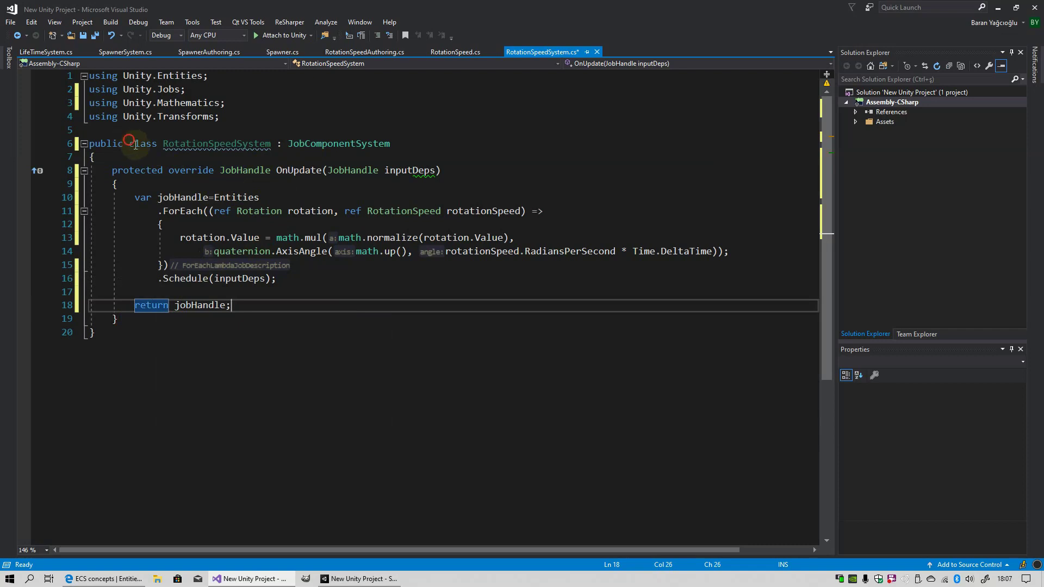
Step: Review the finished RotationSpeedSystem code
left_click_drag(131, 143, 231, 307)
left_click(214, 211)
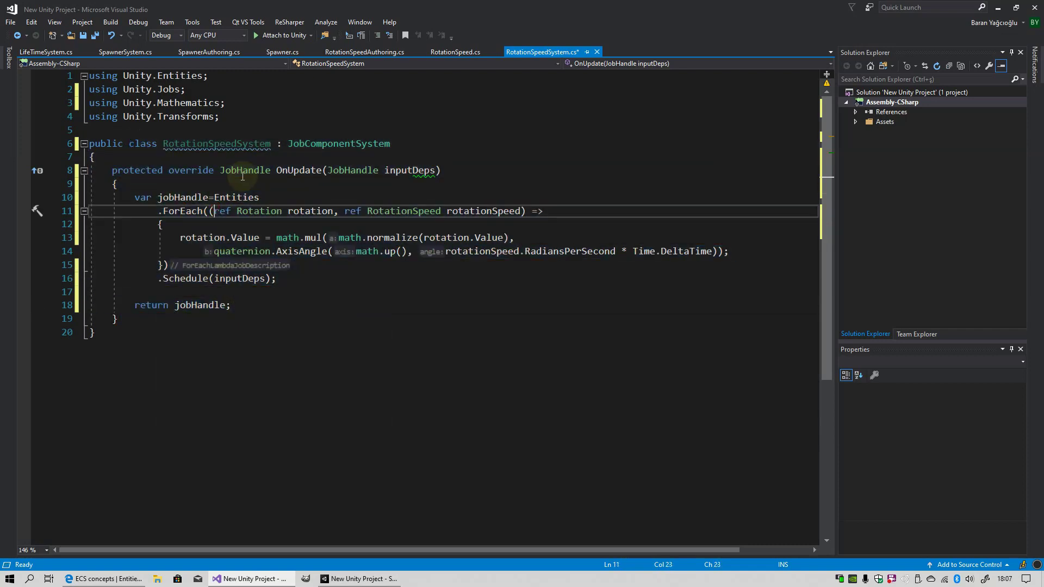
left_click(192, 182)
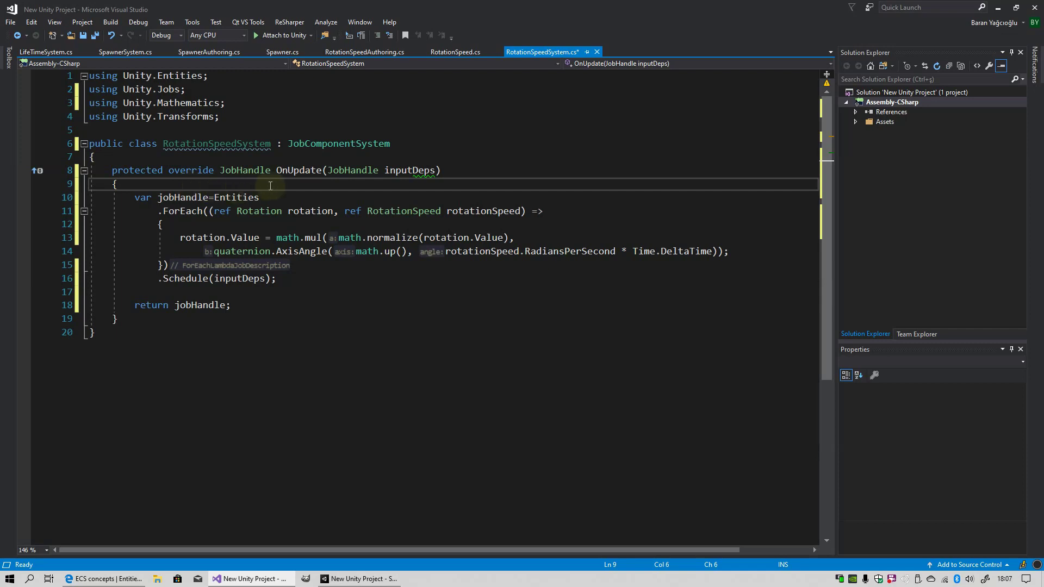
mouse_move(290, 147)
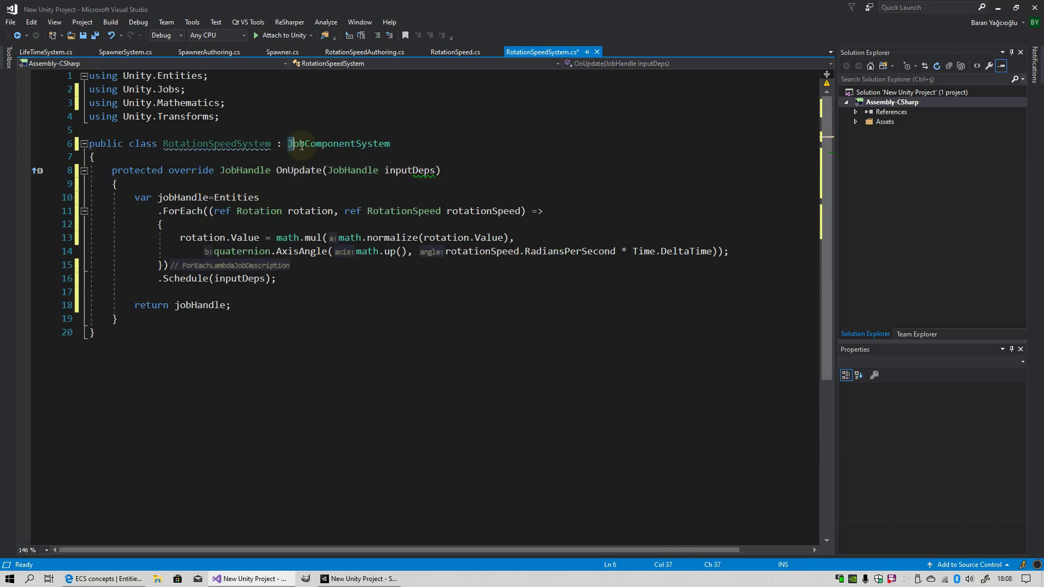
left_click(277, 225)
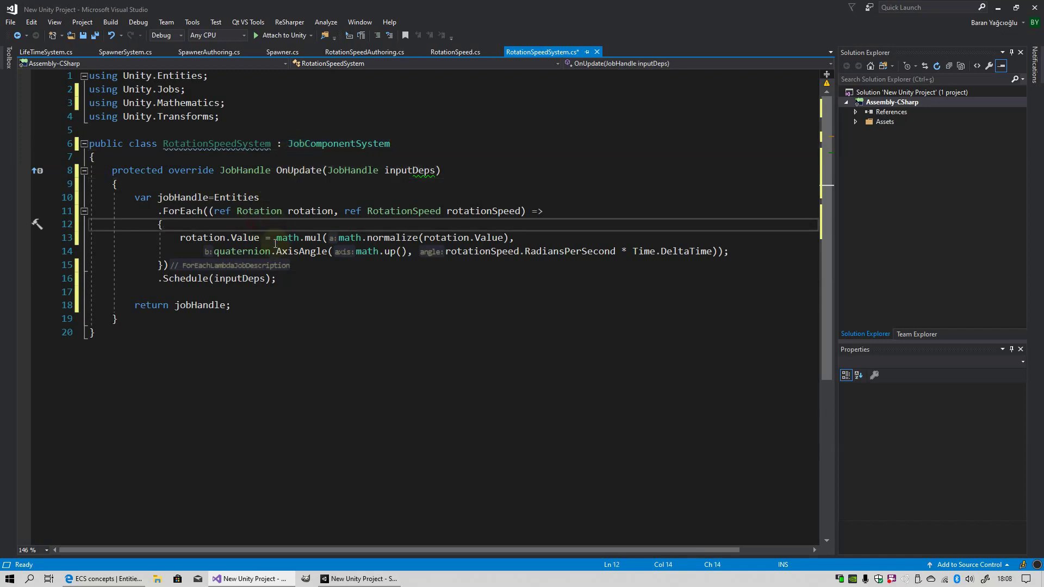
left_click(359, 578)
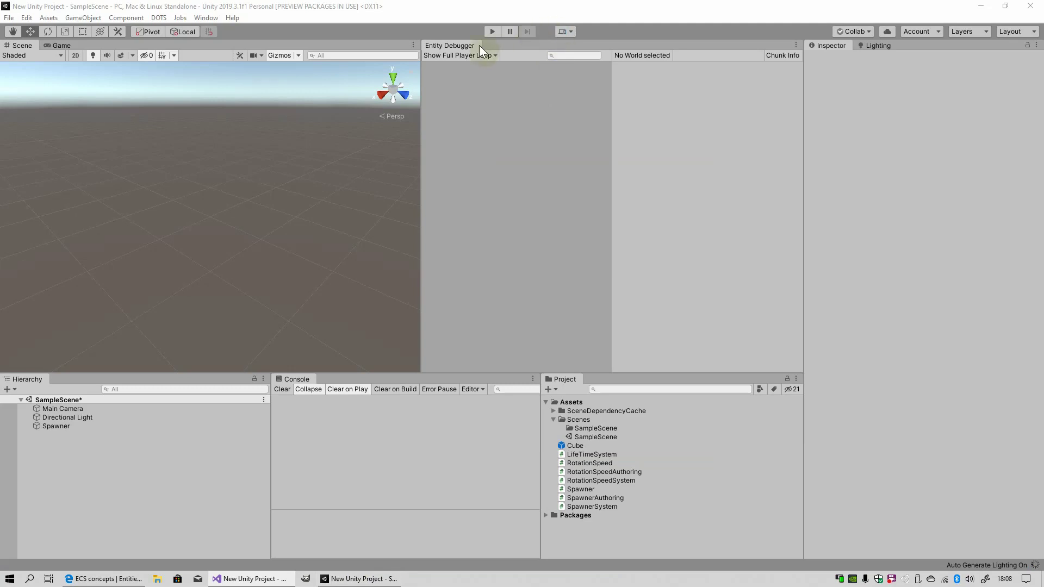
Step: Locate the compile error at the Time.DeltaTime reference inside the rotation lambda
double_click(381, 407)
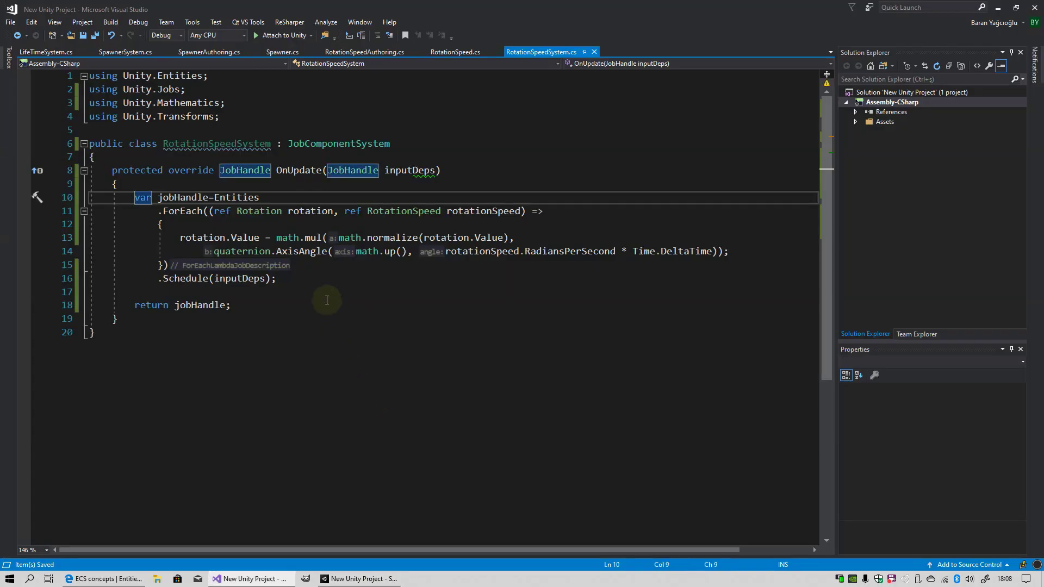
left_click_drag(326, 278, 272, 294)
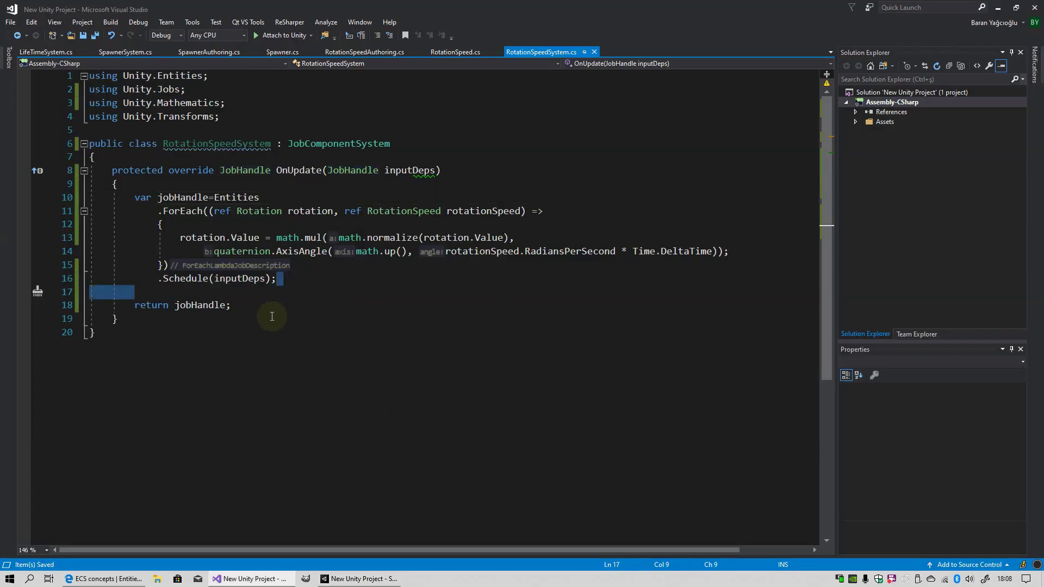
left_click(360, 579)
key("alt+Tab")
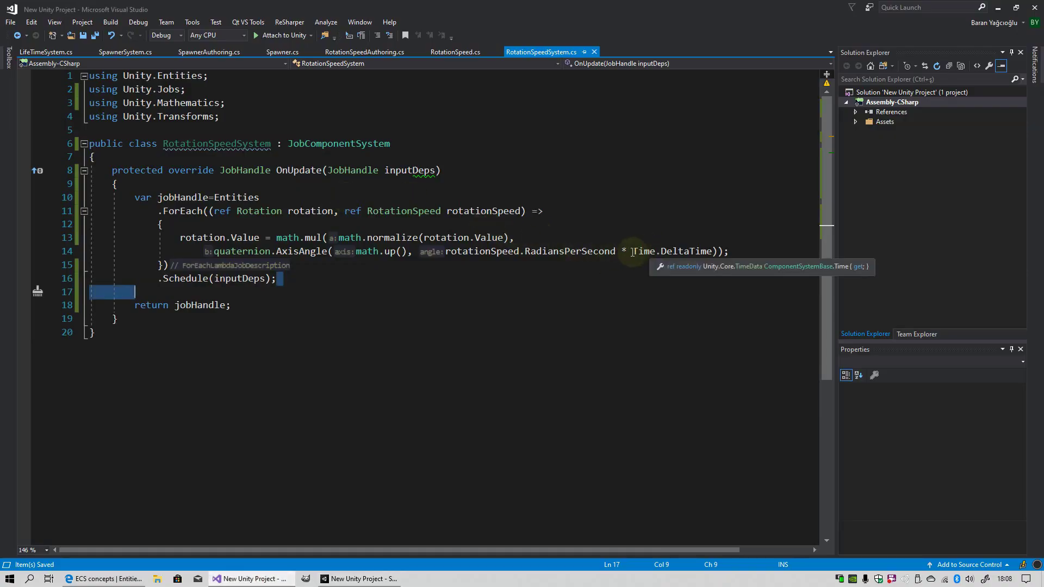
left_click(651, 250)
key("ctrl+shift+Left")
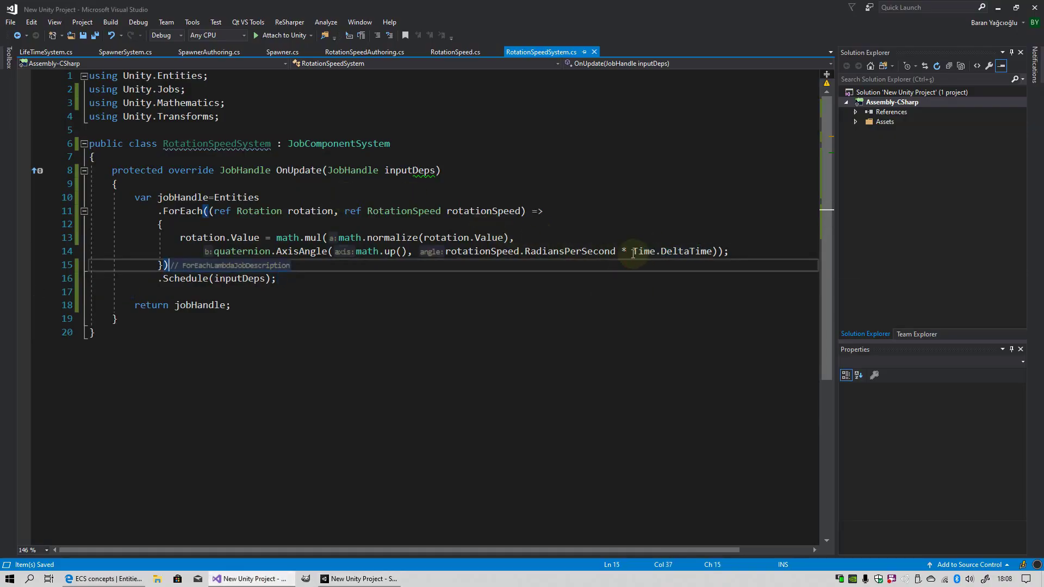
Step: Add 'var DeltaTime=Time.DeltaTime;' atop OnUpdate and use DeltaTime in the lambda instead
left_click(167, 183)
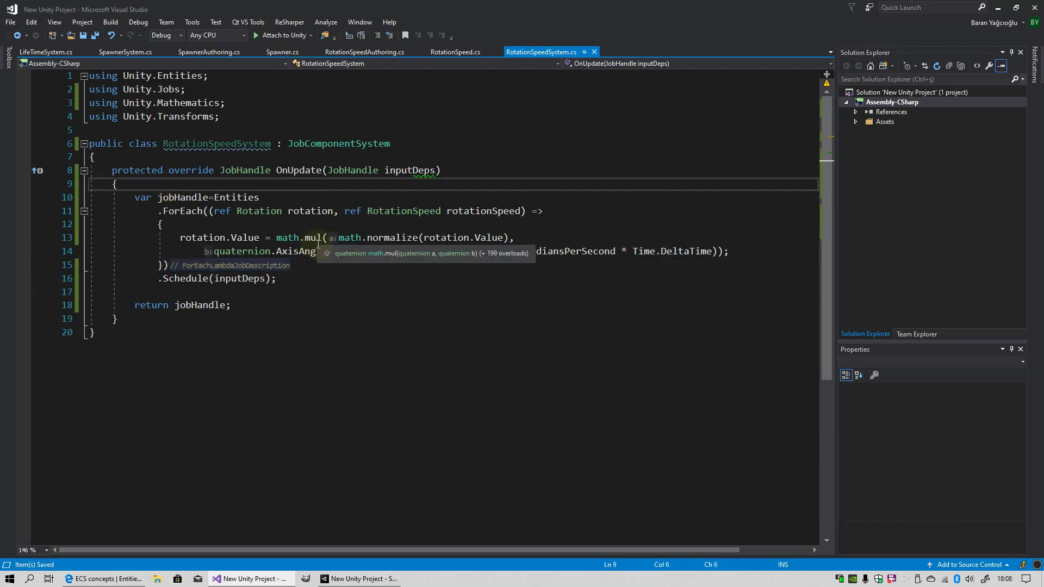
key("Return")
key("Return")
key("Up")
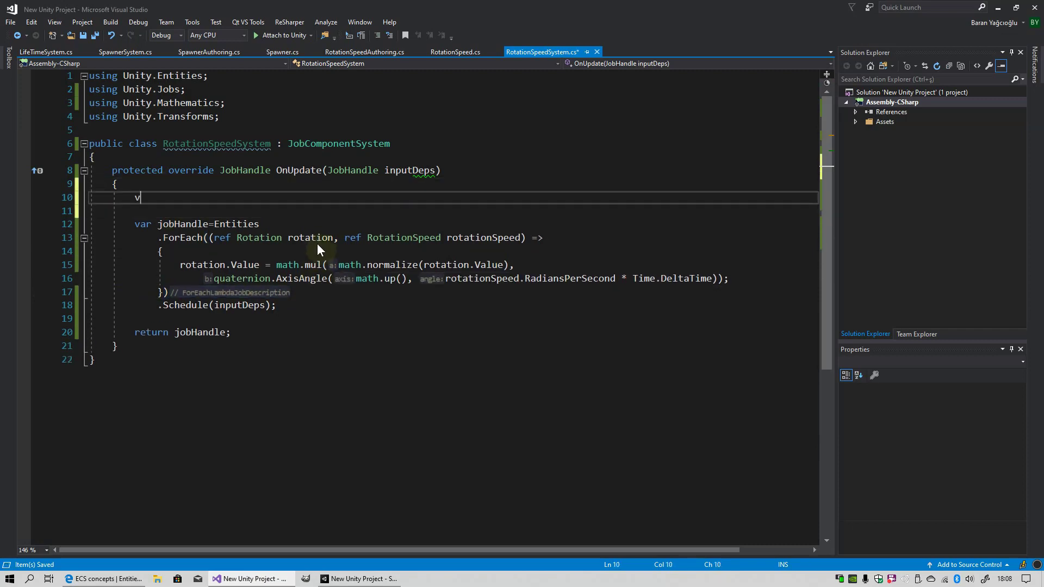
type("var DeltaTime")
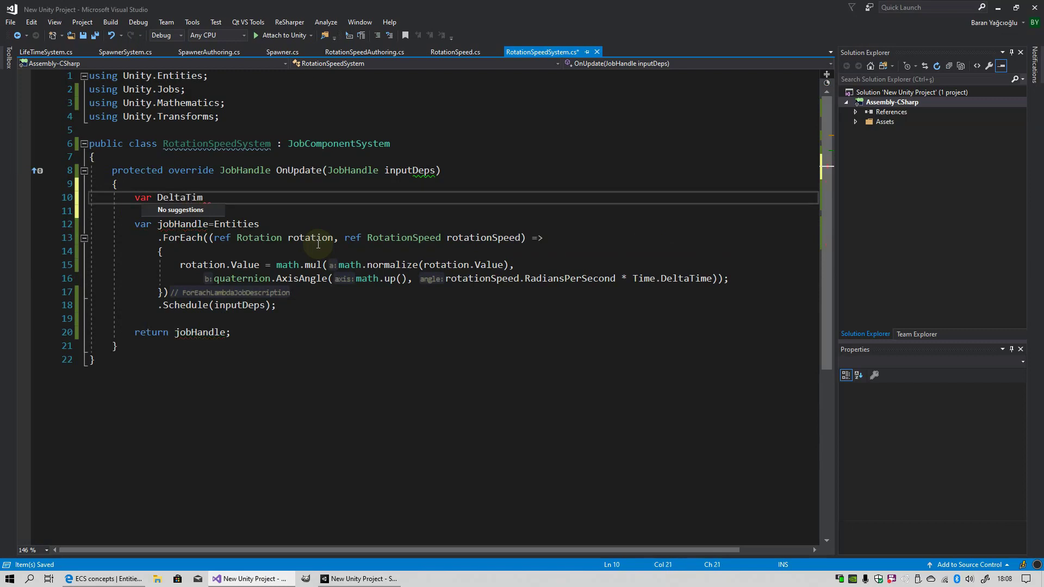
type("=Time.d")
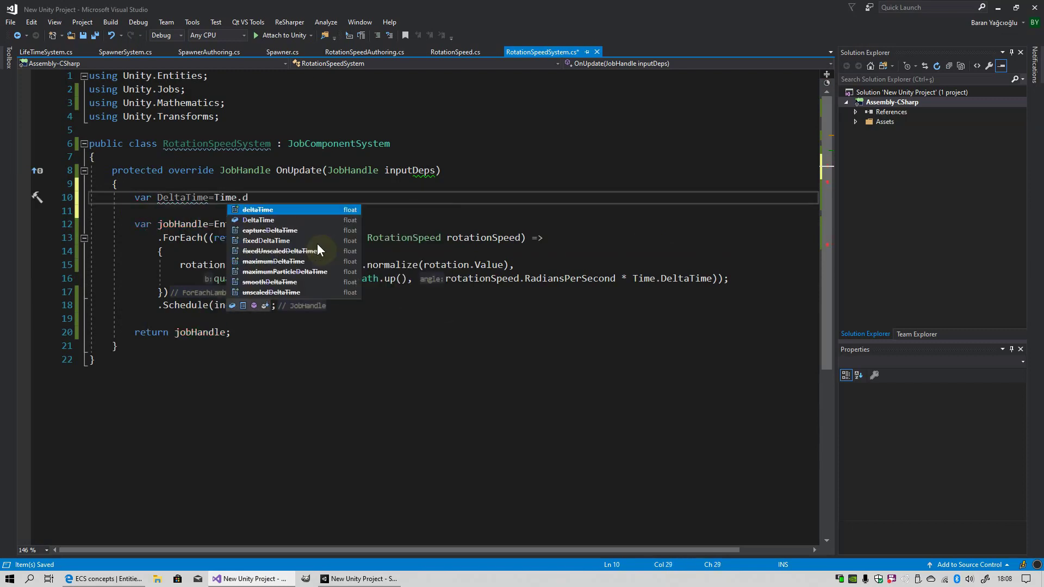
key("Down")
type(";")
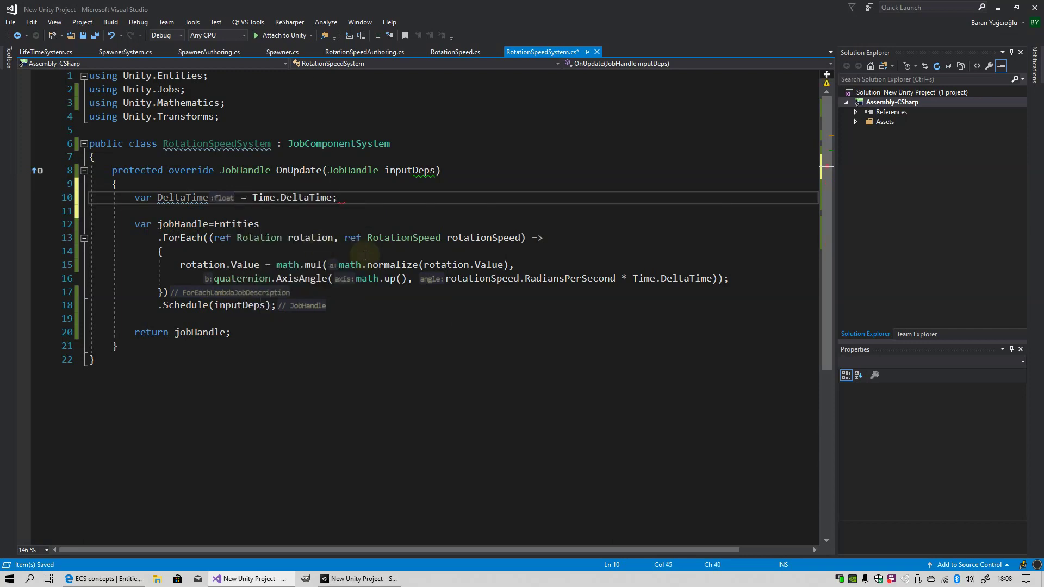
left_click(659, 278)
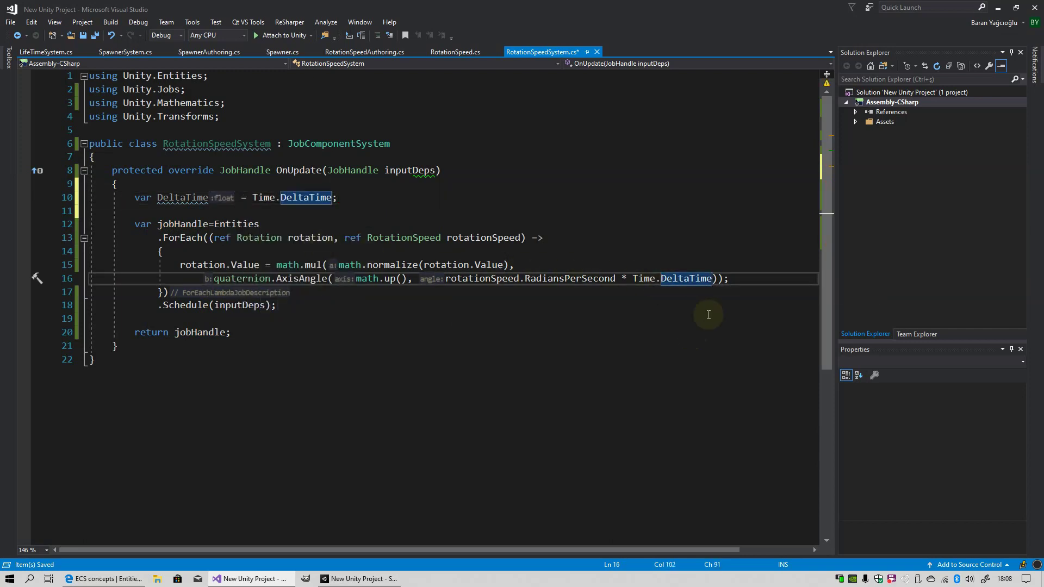
key("BackSpace")
key("BackSpace")
key("BackSpace")
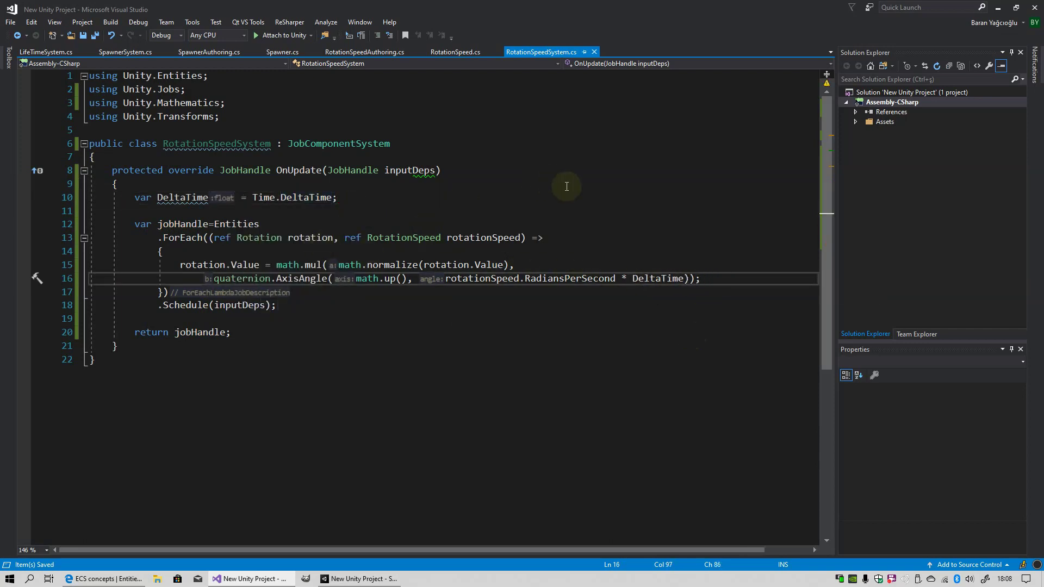
left_click(634, 278)
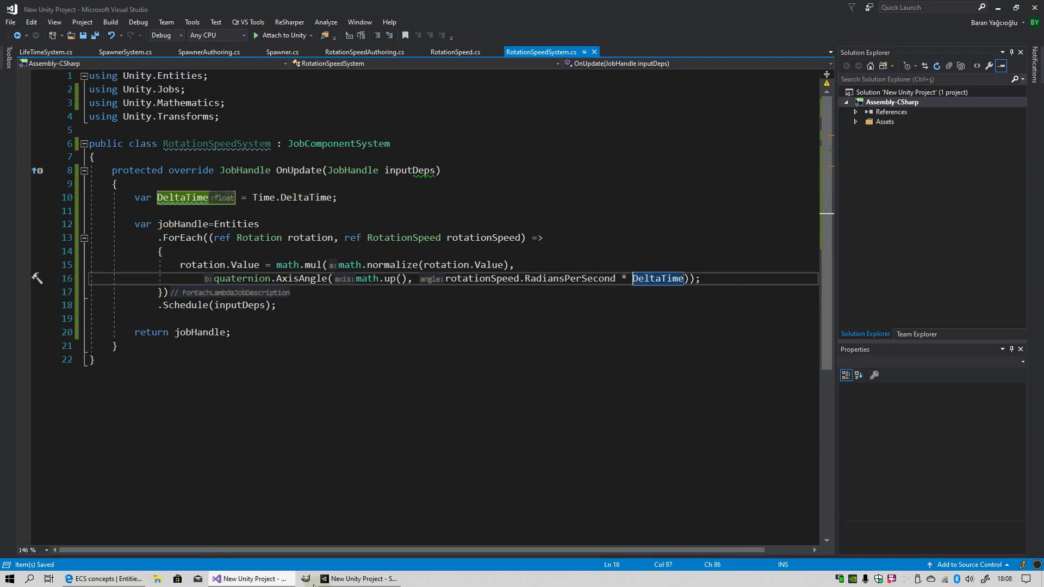
Step: Play-test the cube rotation in Unity and stop play mode
left_click(358, 580)
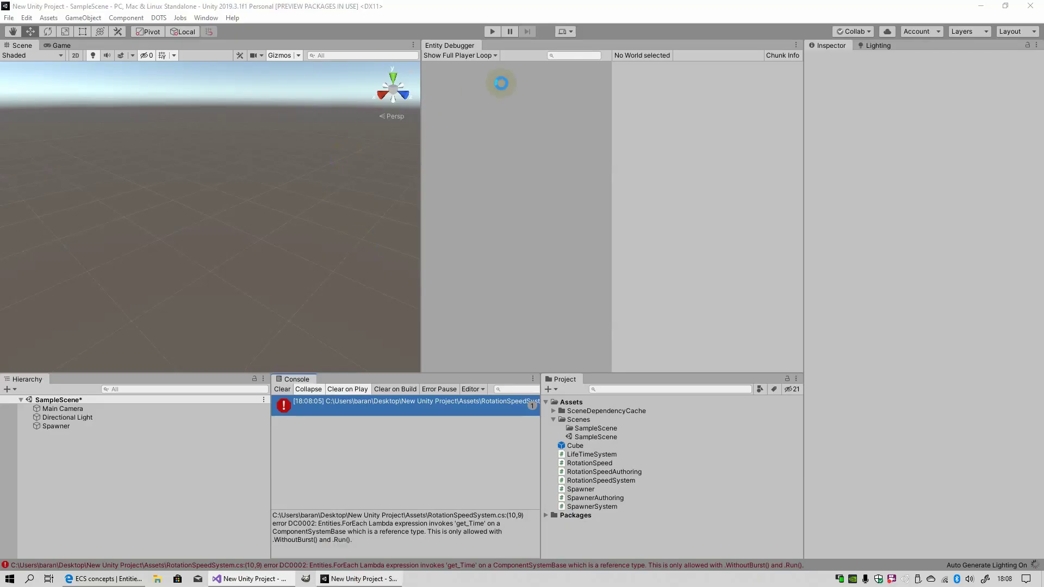
left_click(492, 31)
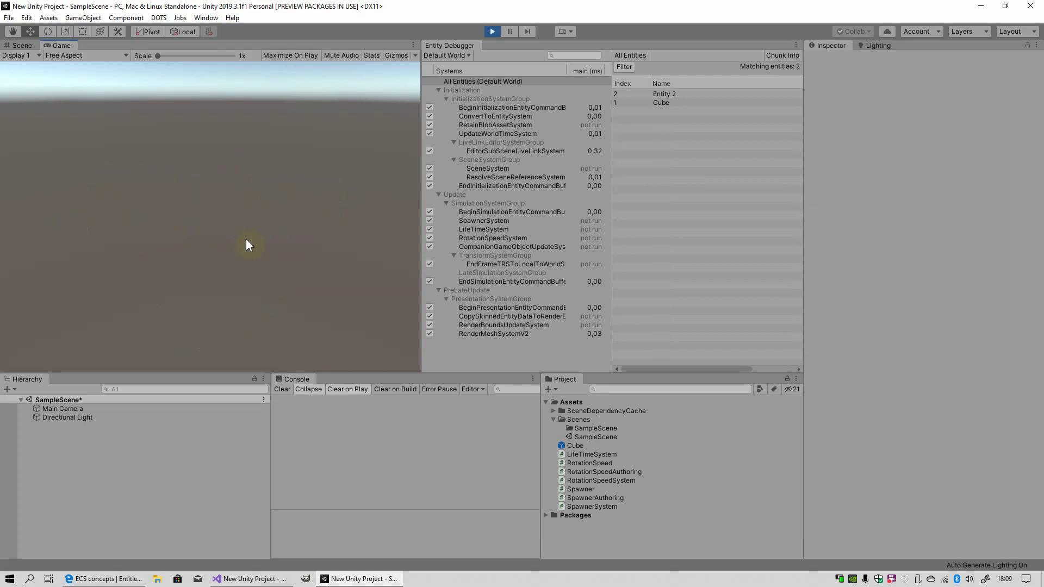
left_click(491, 32)
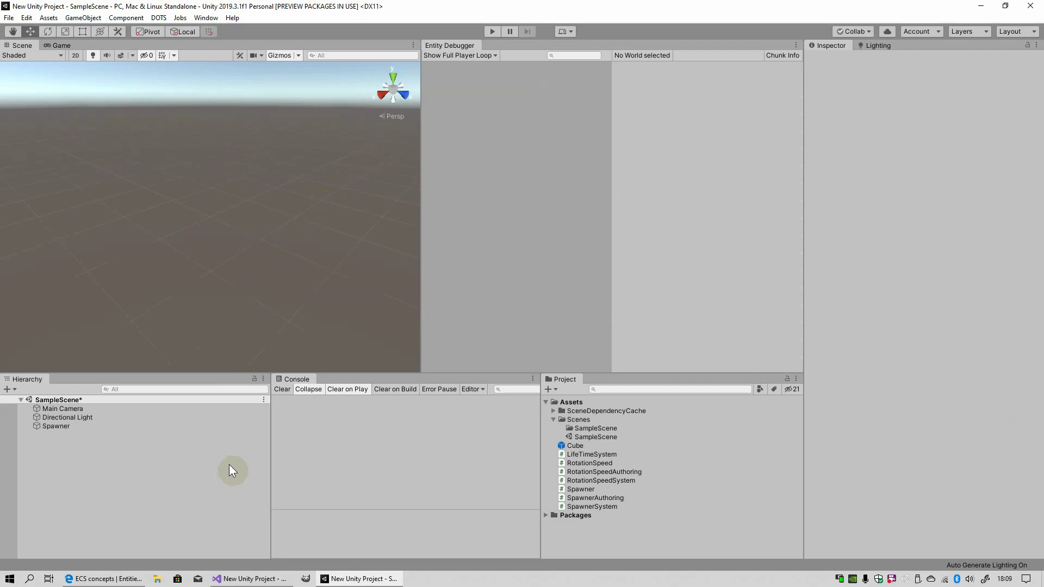
Step: Save the SampleScene and the whole project from the File menu
left_click(8, 17)
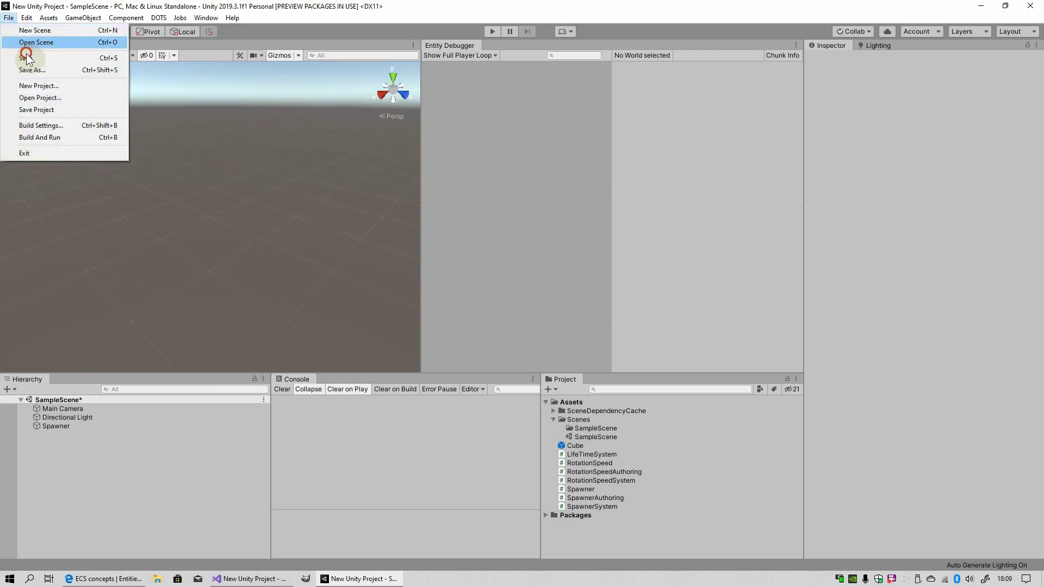
left_click(19, 52)
left_click(9, 18)
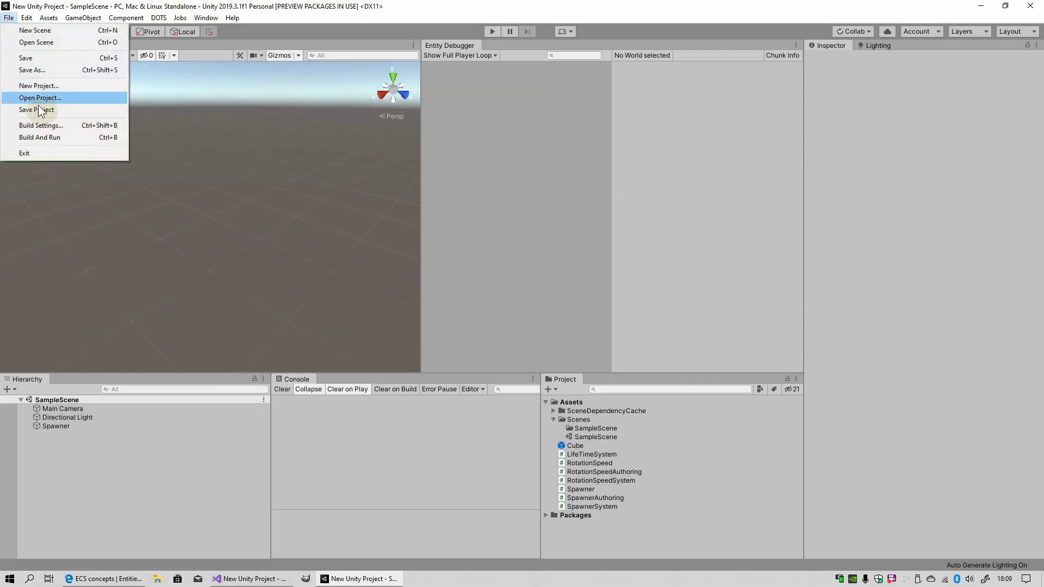
left_click(38, 109)
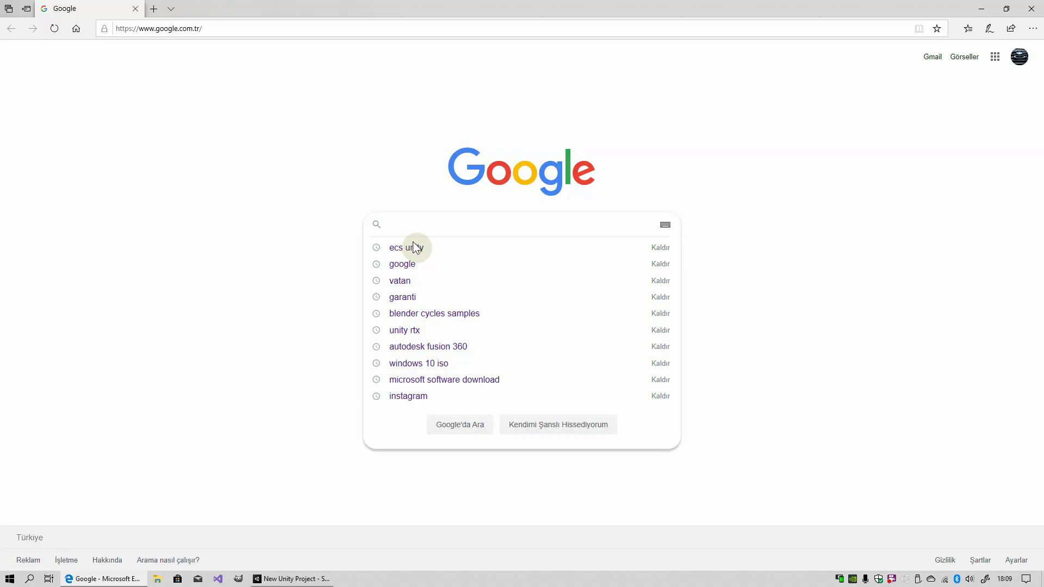
Step: Search 'unity ecs github', open the EntityComponentSystemSamples repository, and download it as a ZIP
left_click(414, 243)
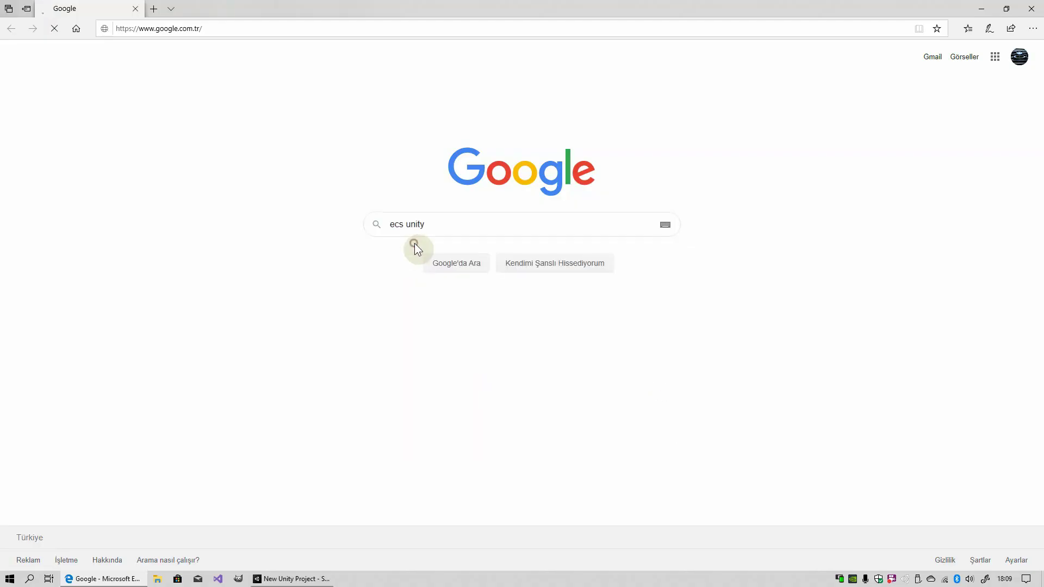
left_click(159, 119)
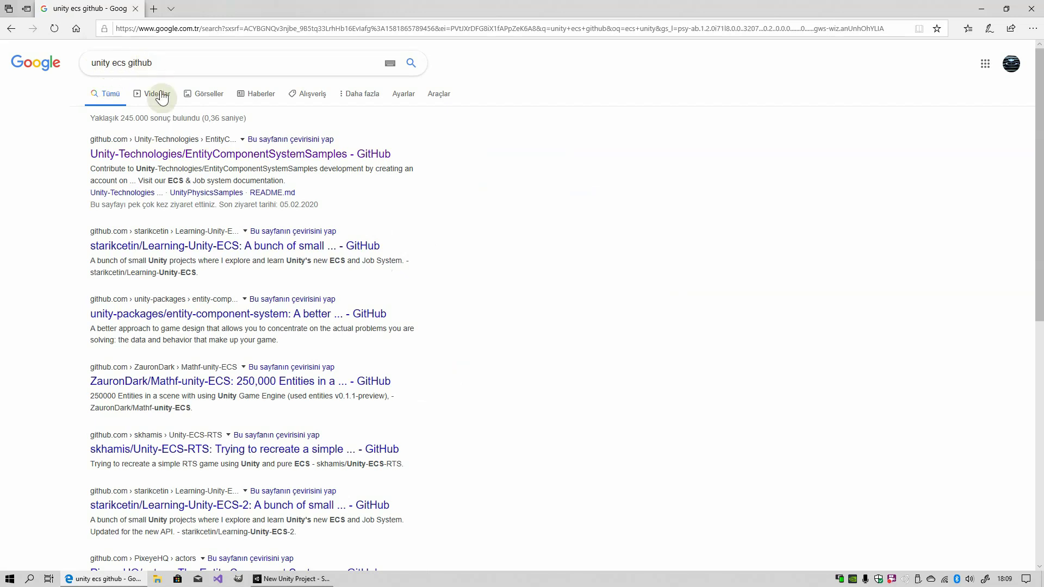
left_click(137, 155)
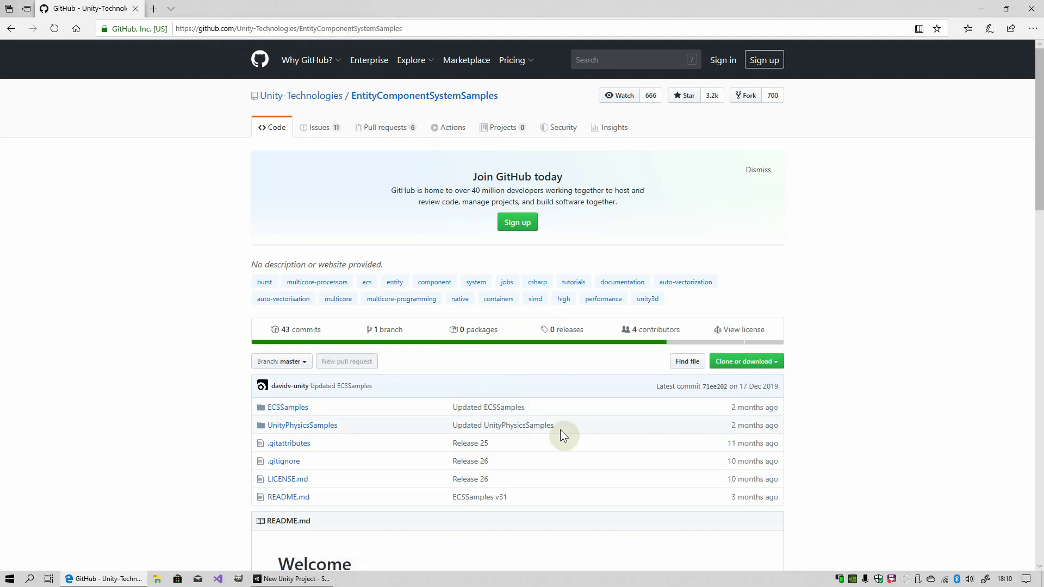
left_click(738, 368)
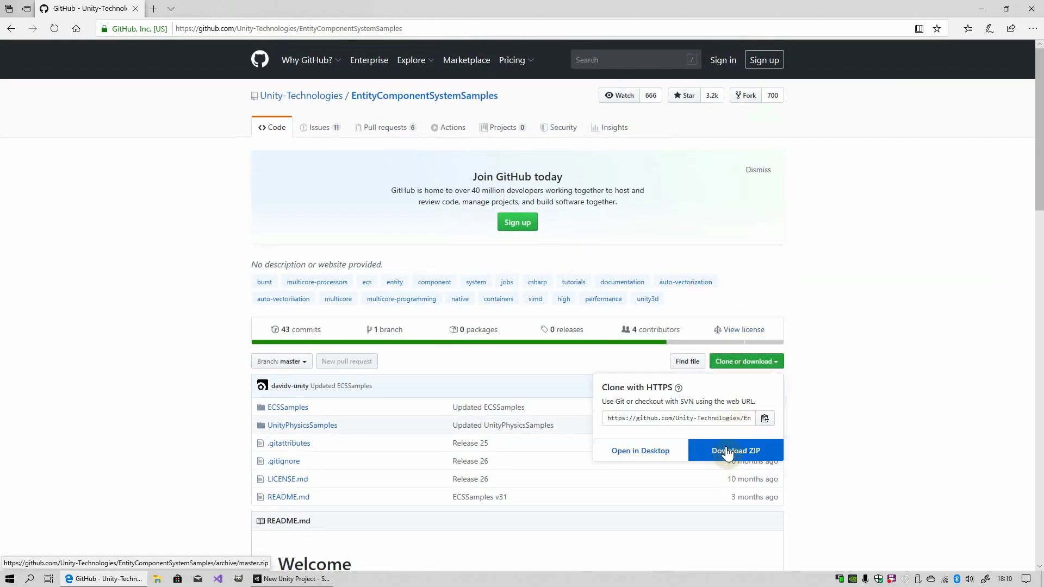
left_click(157, 578)
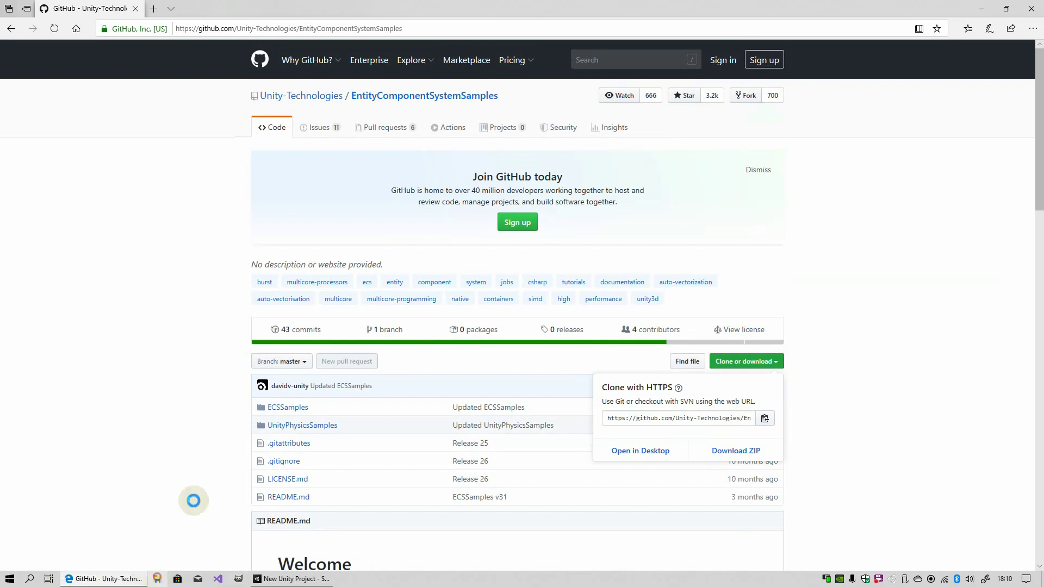
Step: Check the EntityComponentSystemSamples-master archive, close Explorer and Edge, and restore the Unity editor
left_click(387, 155)
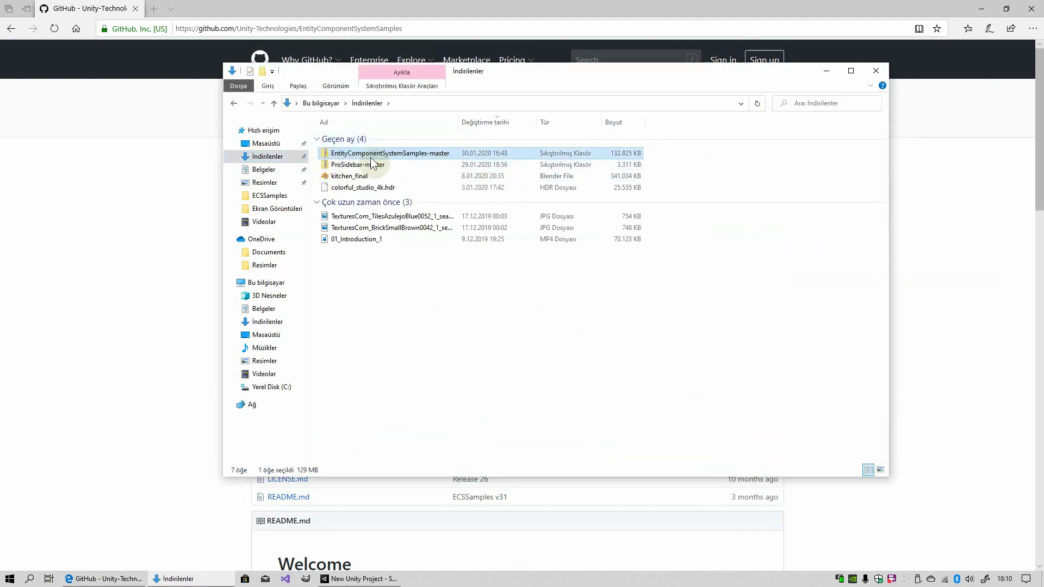
left_click(875, 71)
left_click(1033, 8)
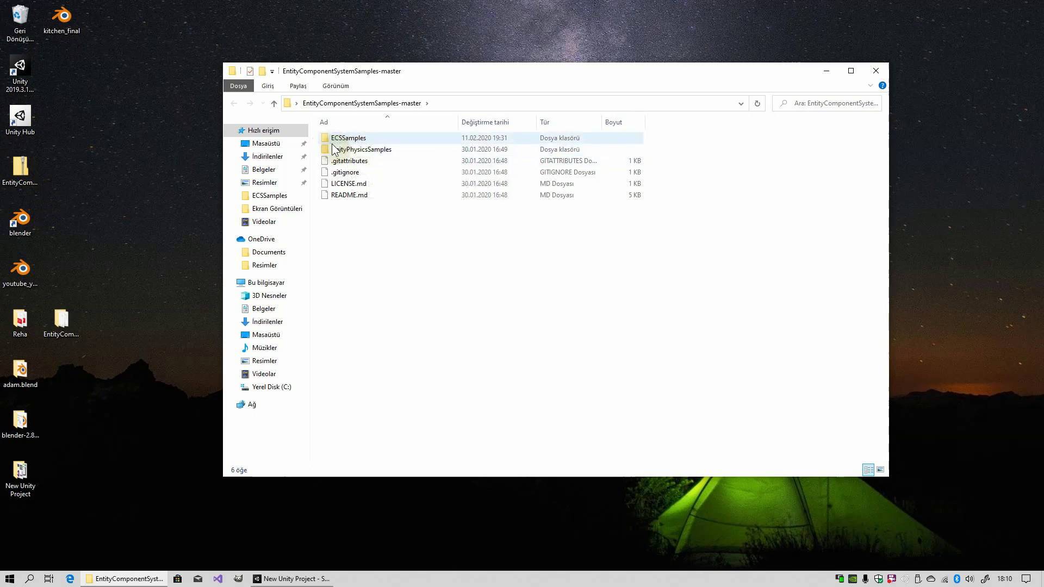
left_click(876, 69)
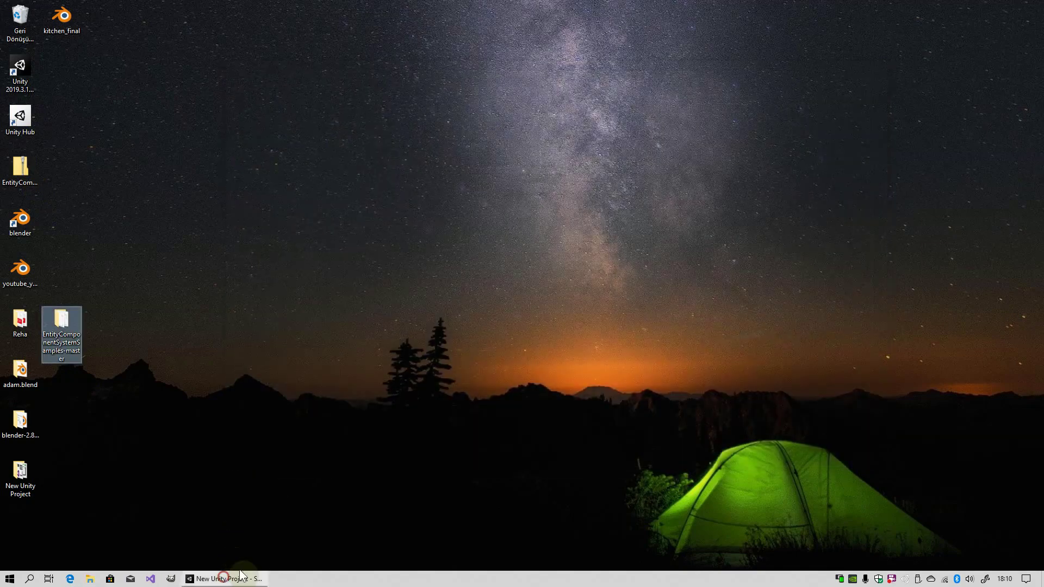
left_click(229, 578)
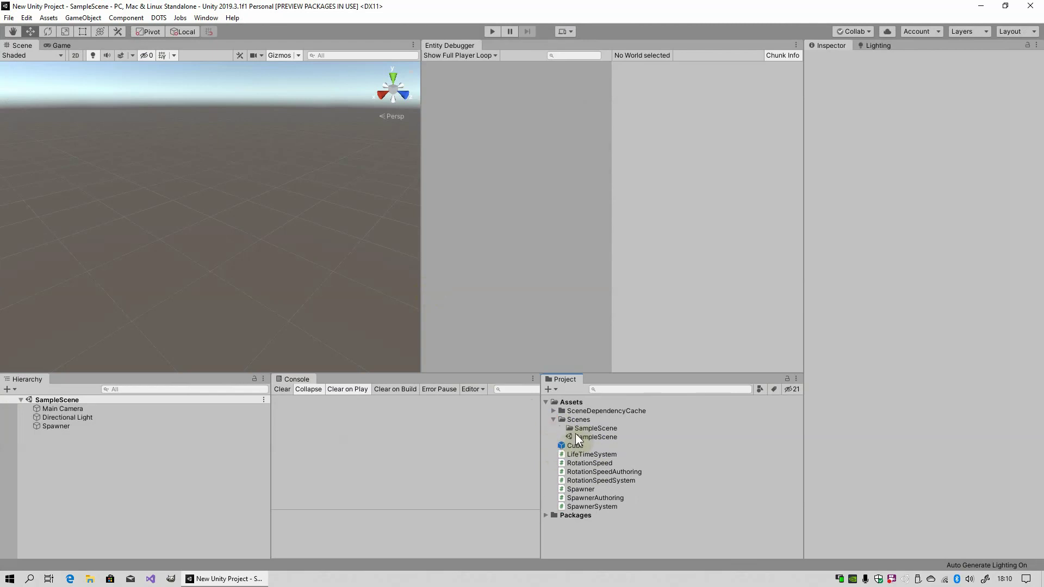
Step: Close the Unity editor and try adding EntityComponentSystemSamples-master as a project in Unity Hub
left_click(553, 420)
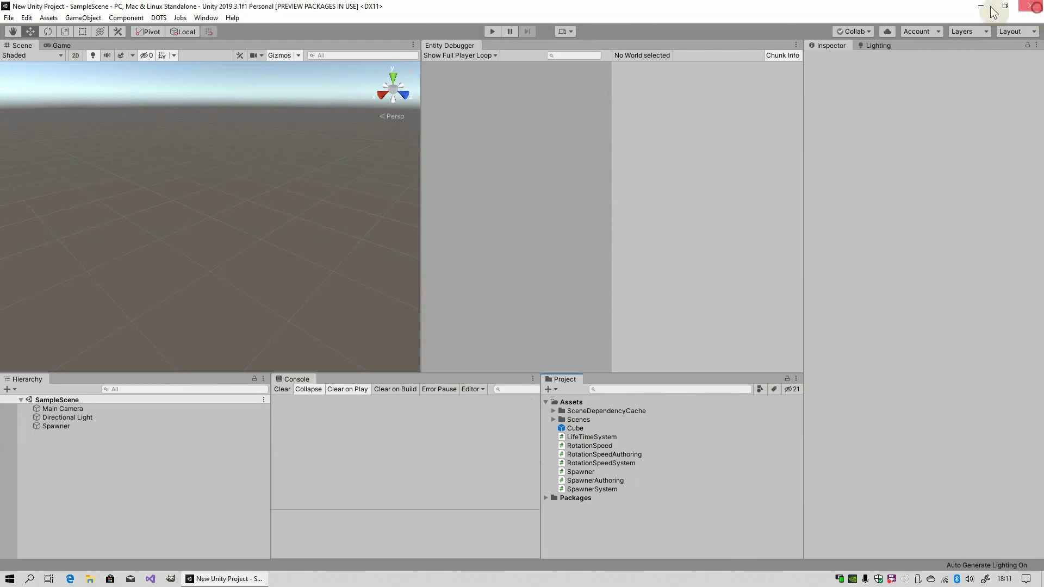
left_click(1030, 5)
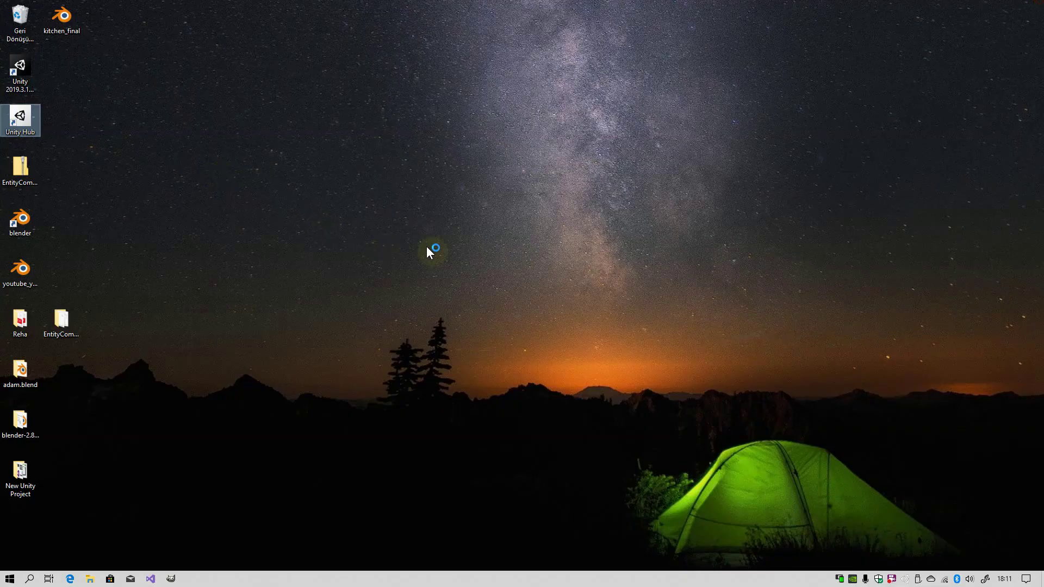
left_click(674, 167)
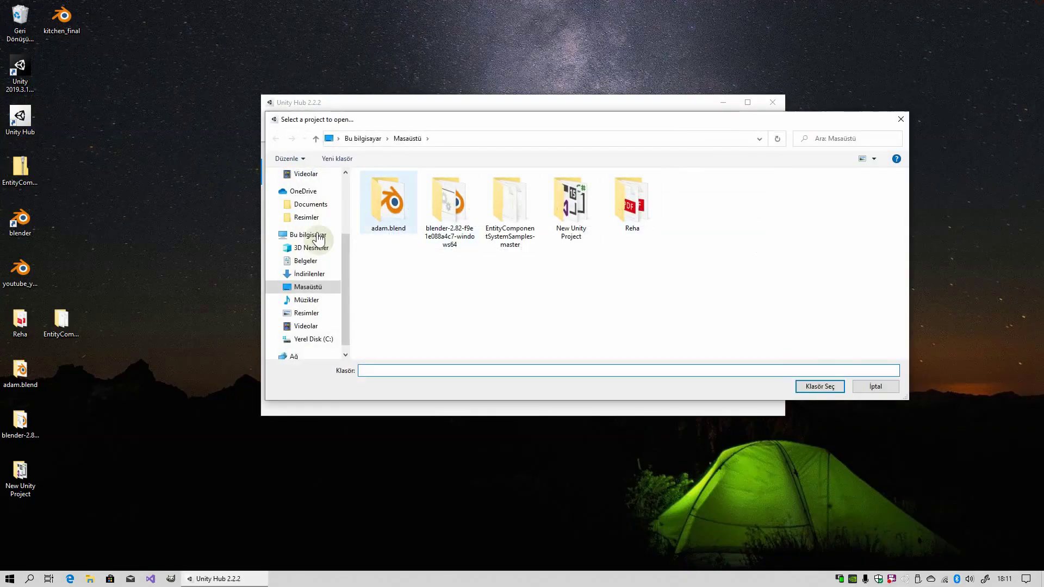
left_click(305, 286)
left_click(516, 254)
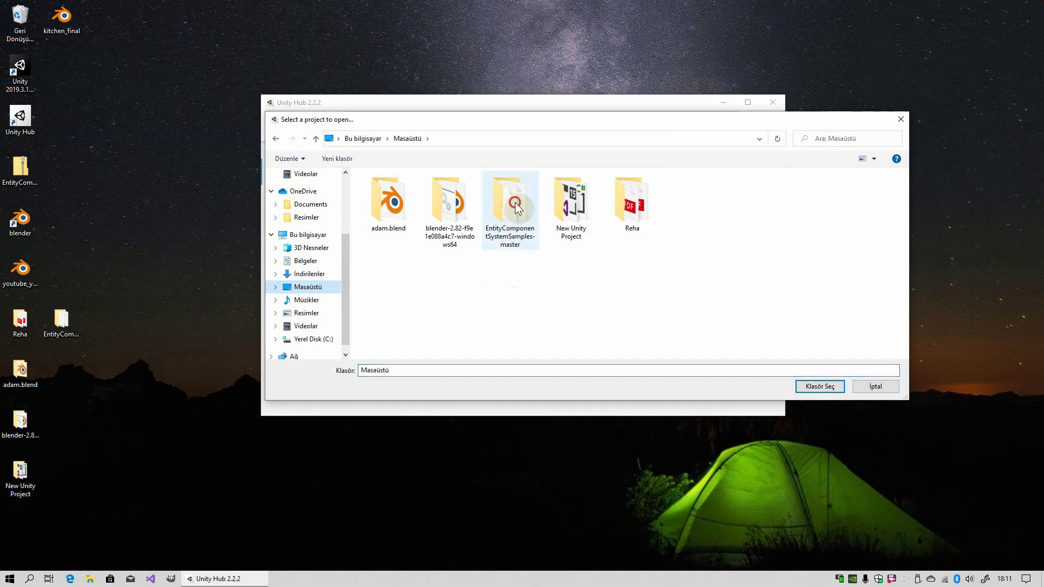
left_click(814, 387)
Step: Close Unity Hub, inspect the samples folder on the desktop, and select the Unity Hub shortcut
left_click(777, 104)
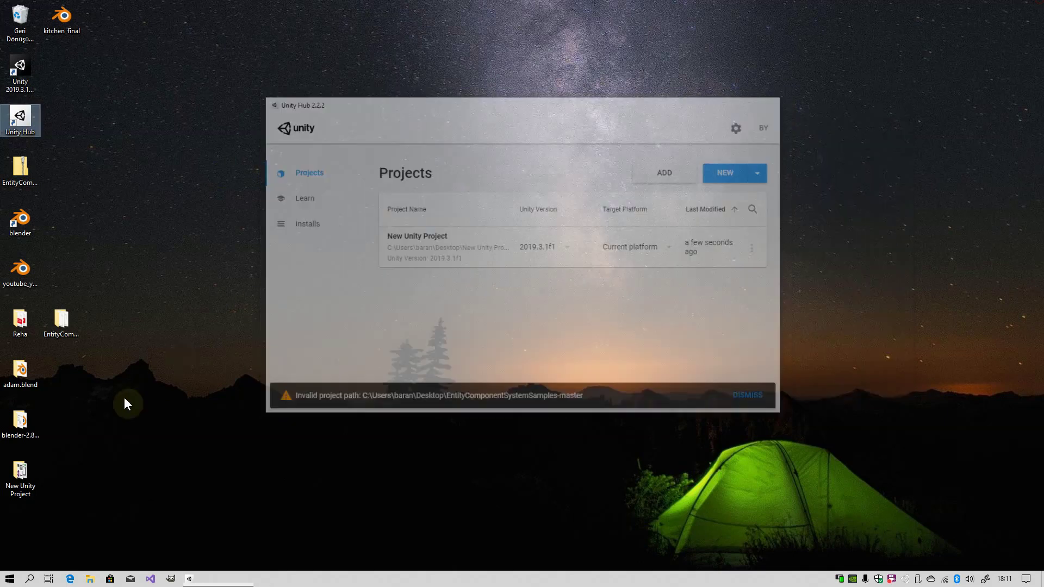
left_click(60, 320)
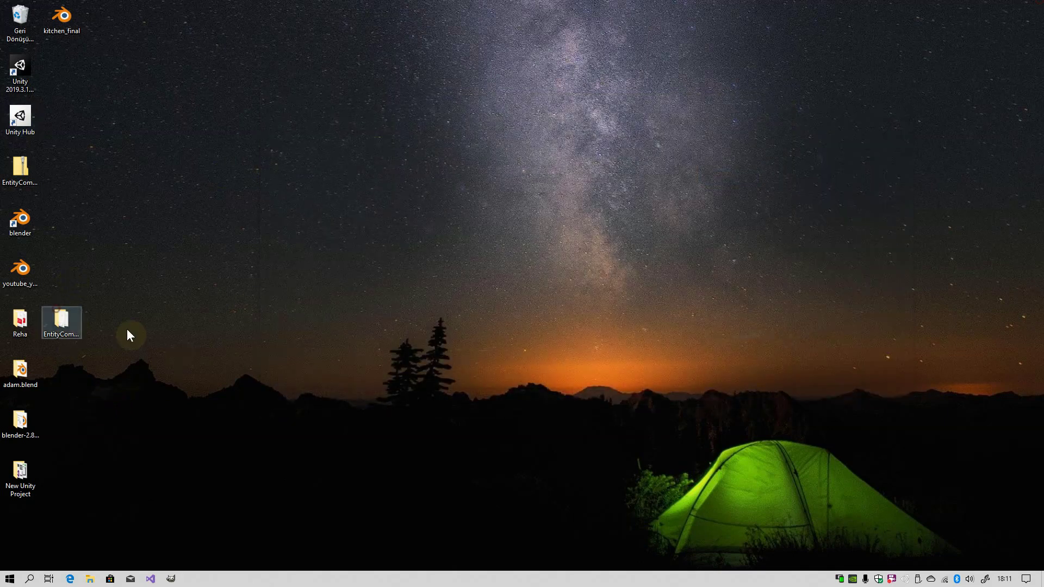
key("Return")
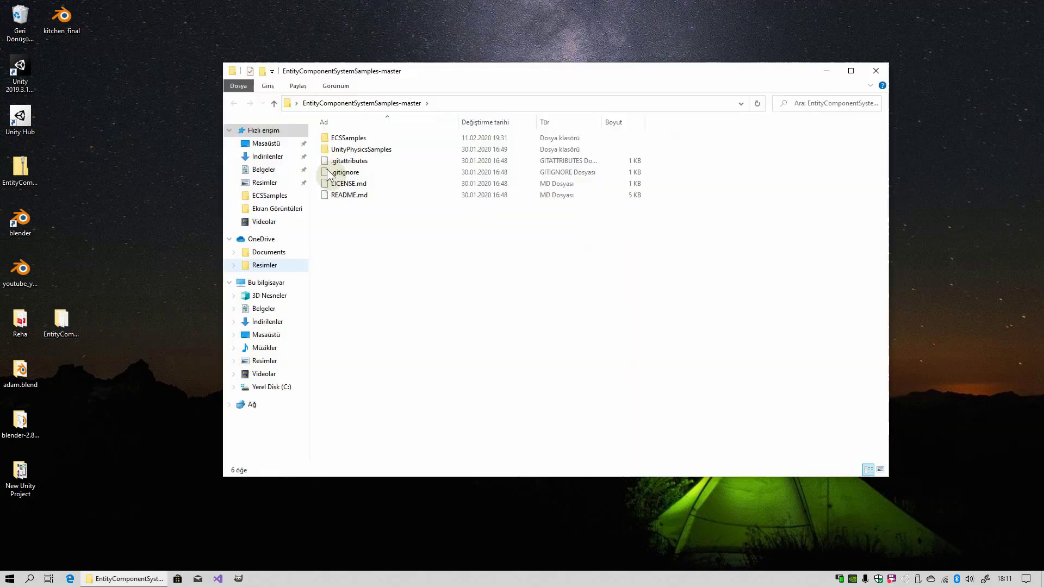
left_click(874, 71)
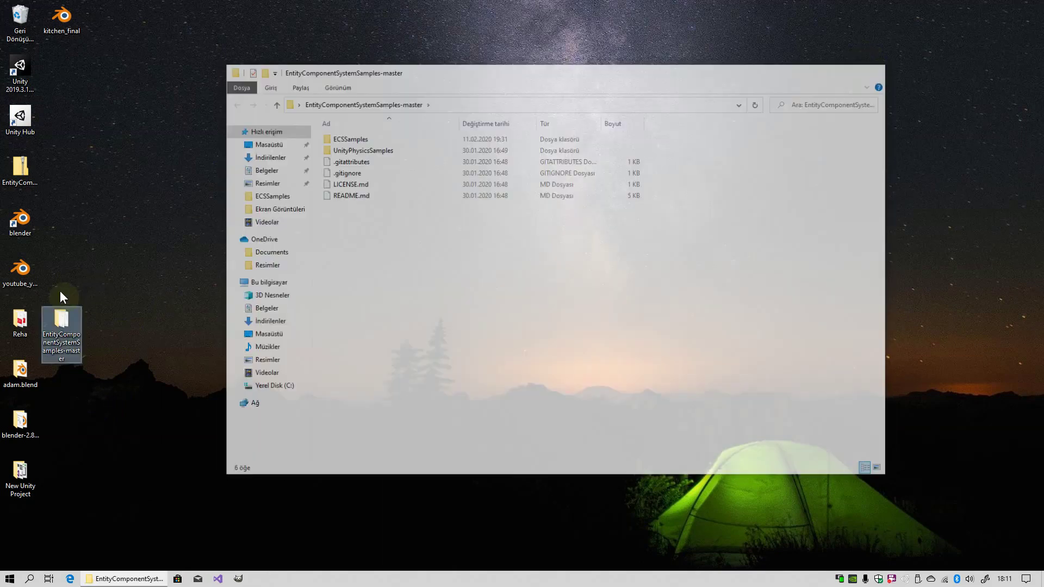
left_click(26, 115)
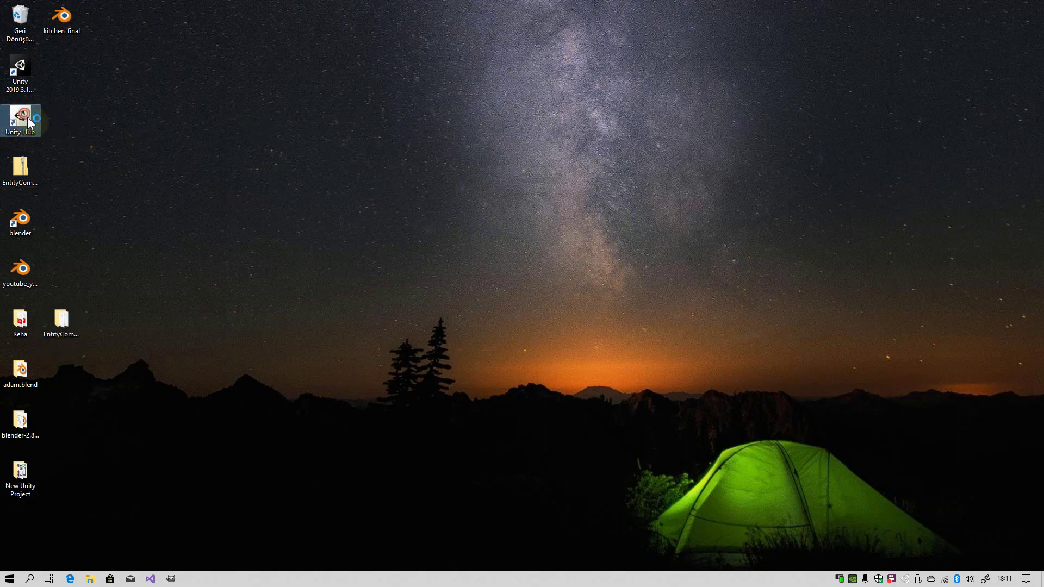
Step: Relaunch Unity Hub and add the ECSSamples folder from samples-master as a project
double_click(27, 117)
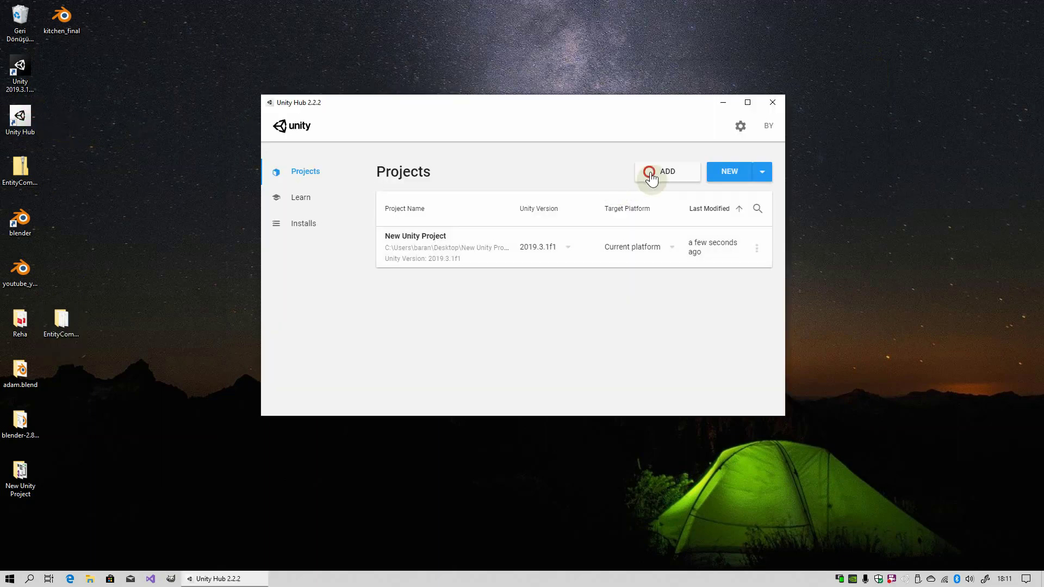
left_click(659, 170)
double_click(508, 209)
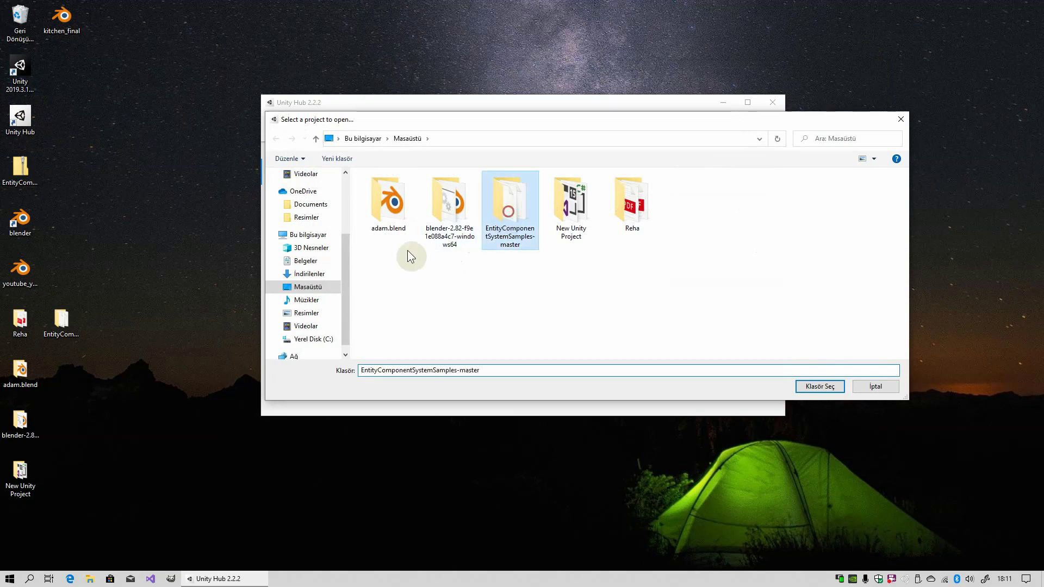
left_click(389, 191)
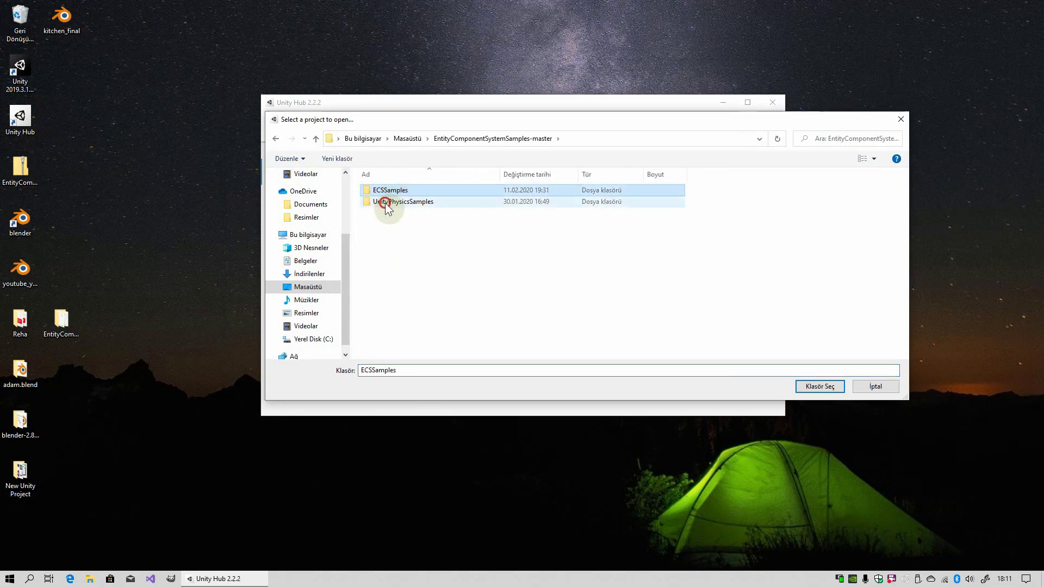
left_click(387, 201)
left_click(387, 190)
left_click(389, 206)
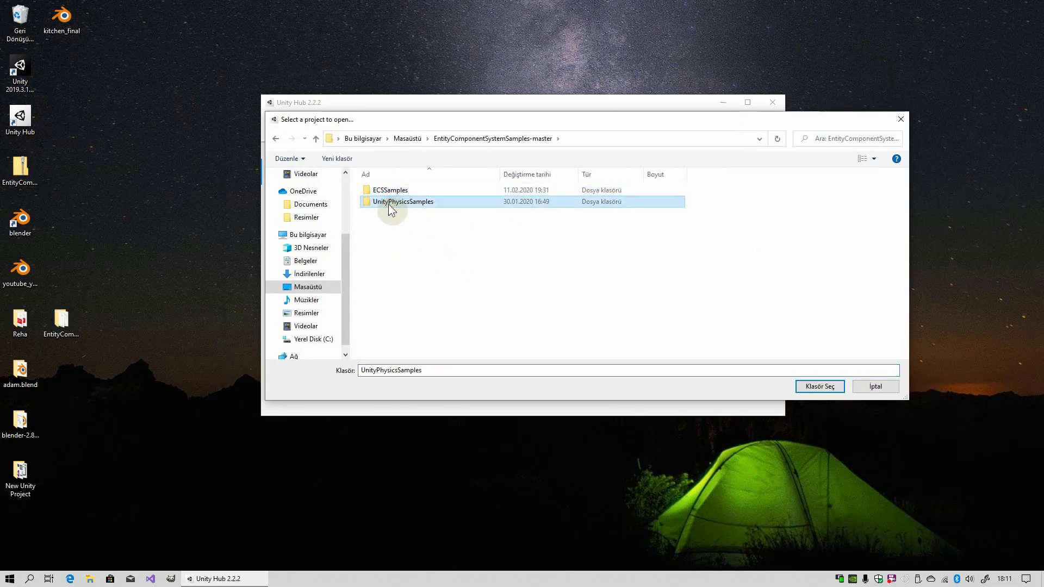
left_click(385, 190)
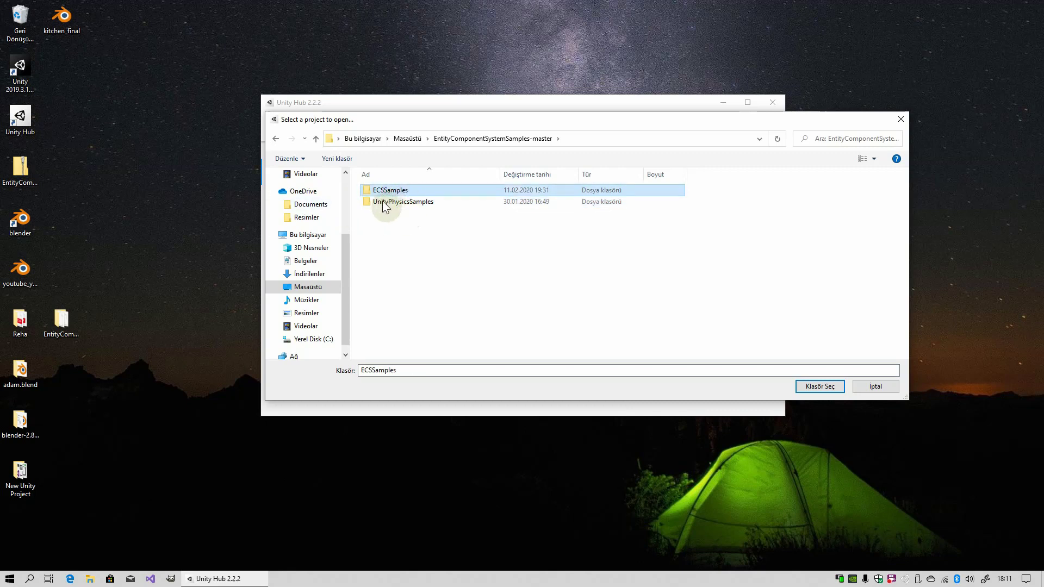
left_click(807, 384)
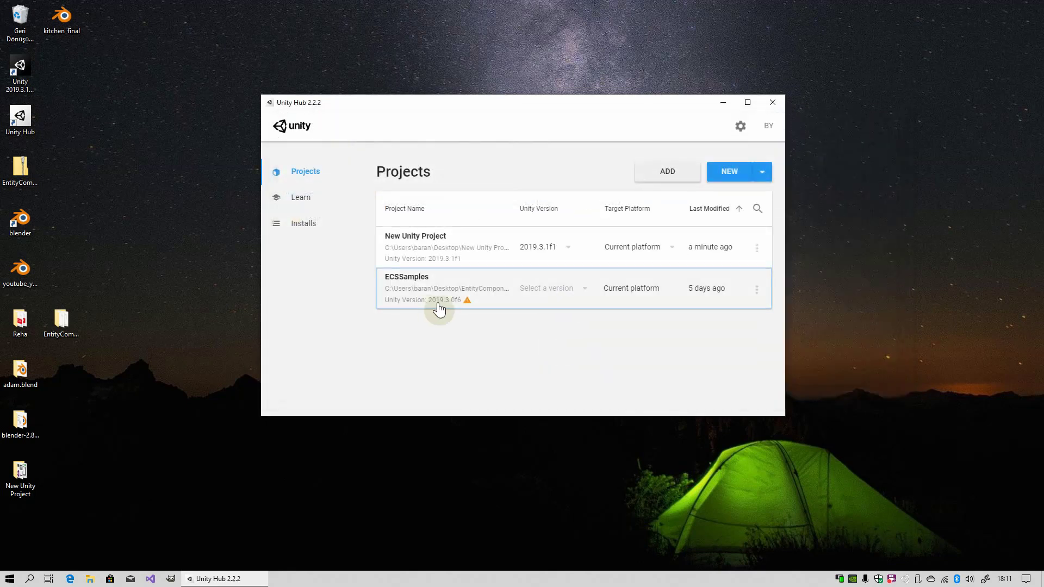
Step: Set ECSSamples to Unity 2019.3.1f1 and open it, confirming the upgrade
left_click(558, 295)
left_click(550, 291)
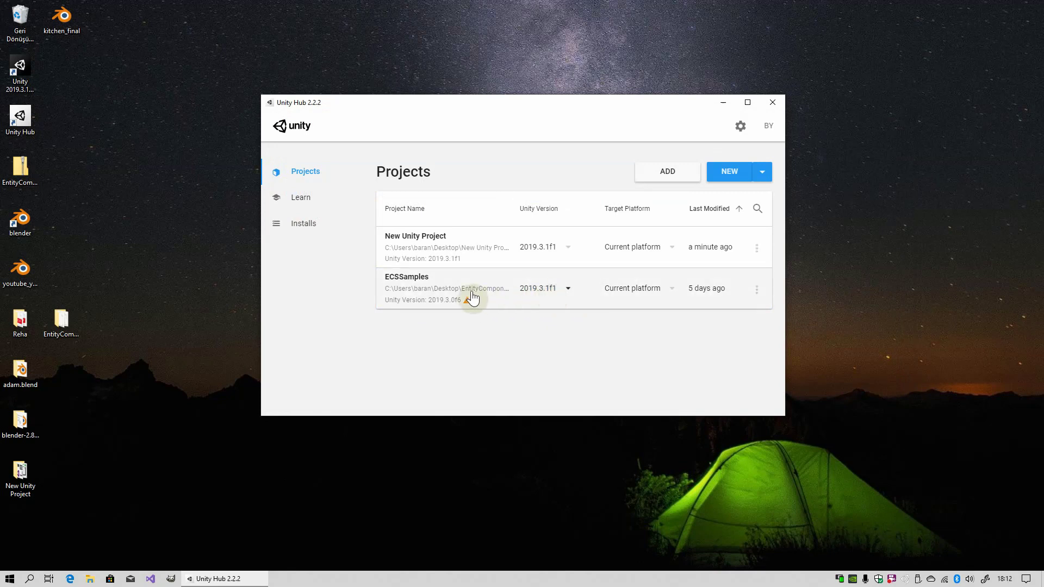
left_click(403, 296)
key("Return")
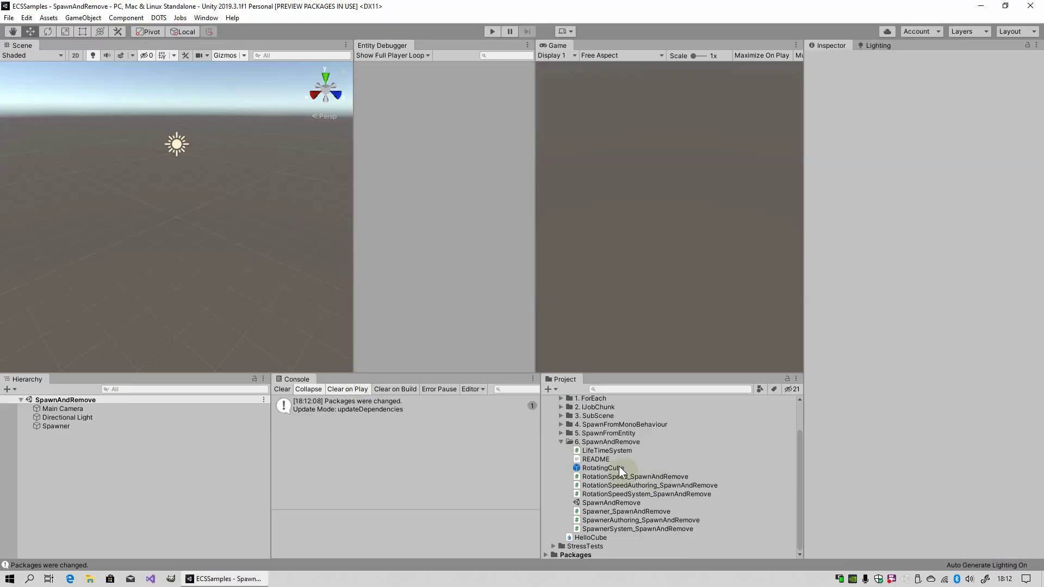
Step: Browse the HelloCube sample folders: ForEach, IJobChunk, SubScene, SpawnFromMonoBehaviour and SpawnAndRemove
scroll(595, 460, "up", 3)
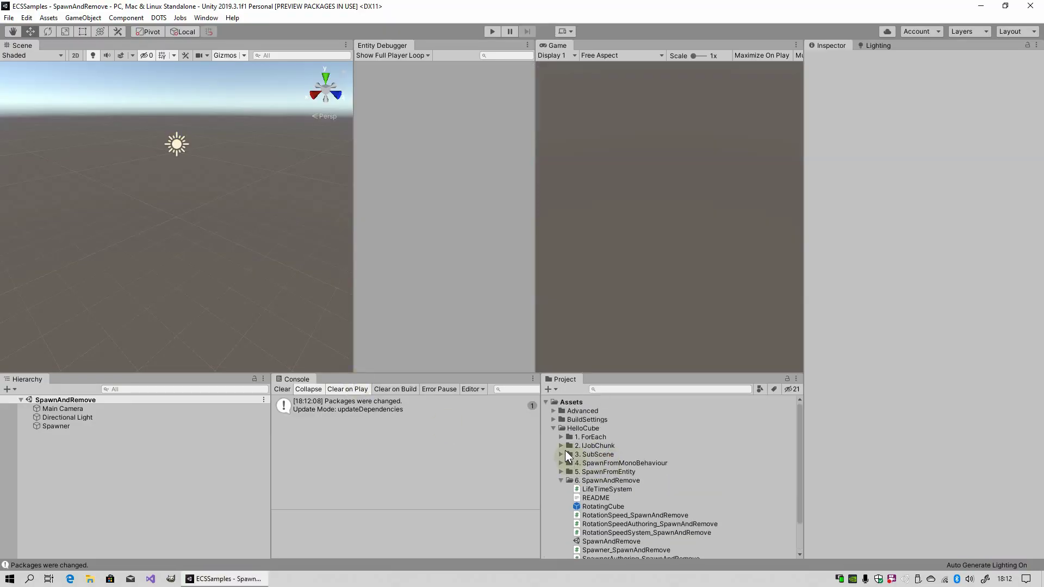
left_click(566, 481)
left_click(553, 428)
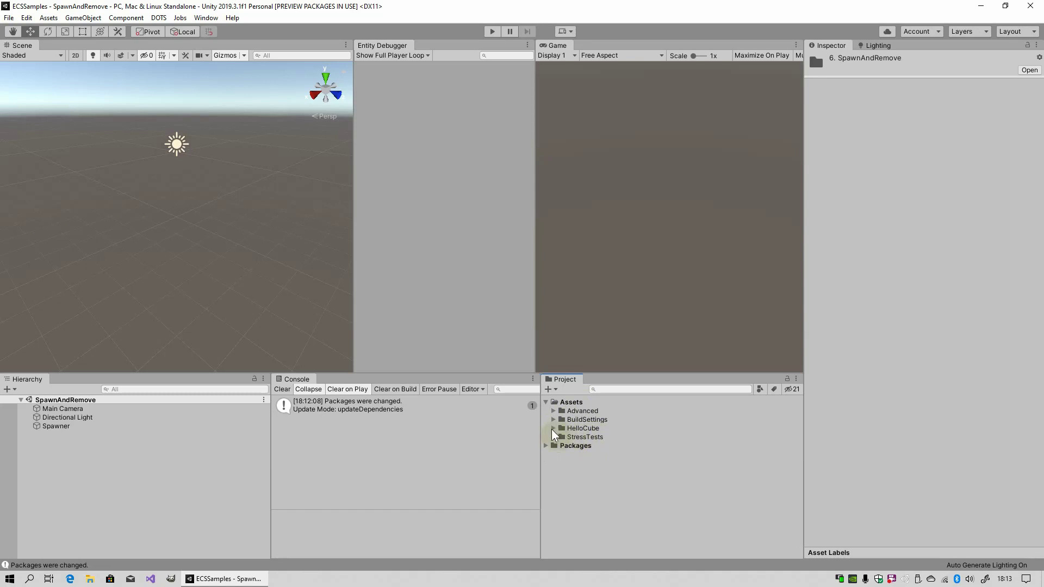
left_click(553, 428)
left_click(596, 438)
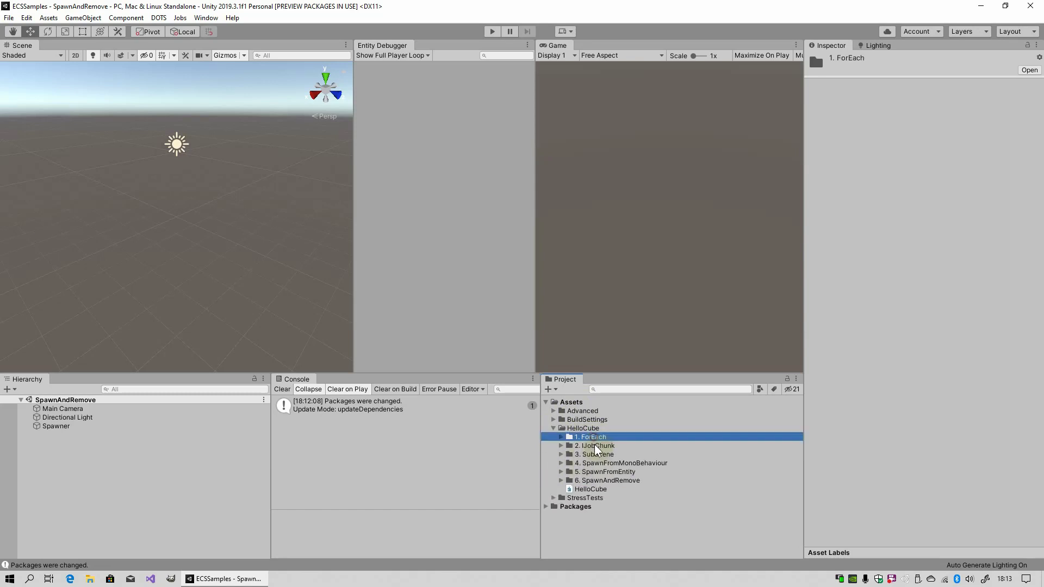
left_click(595, 446)
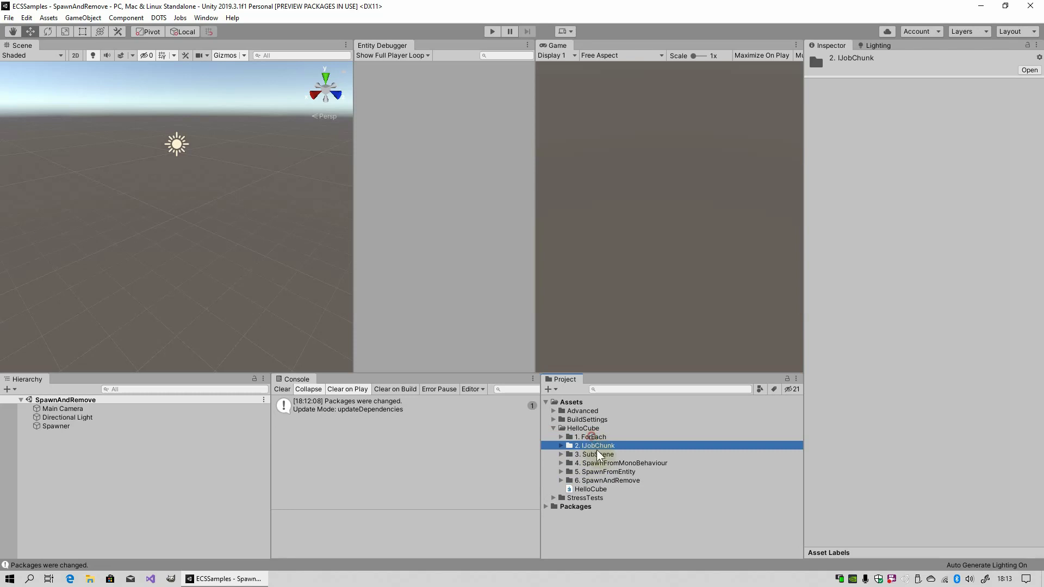
left_click(597, 454)
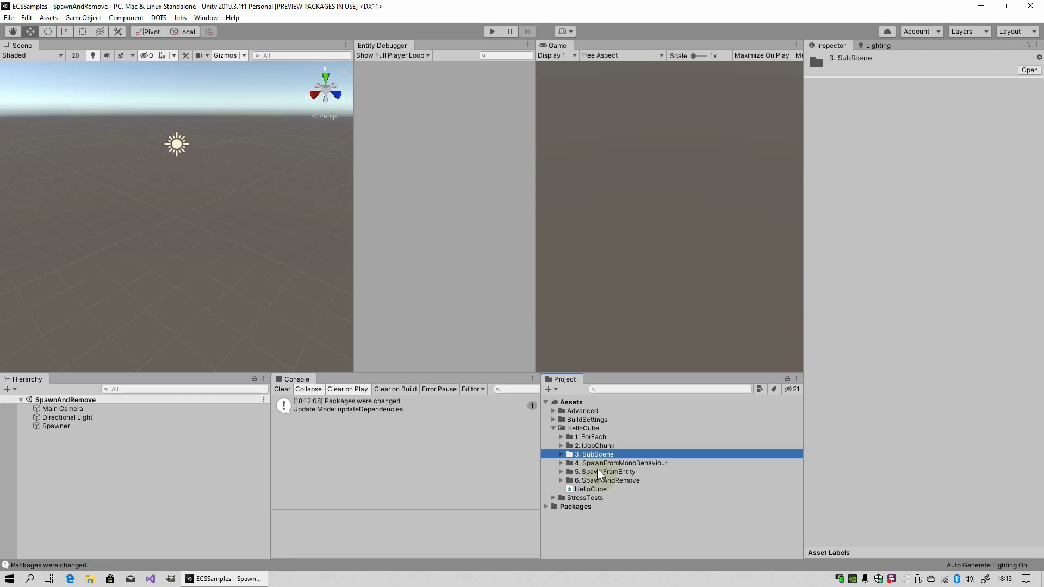
key("Down")
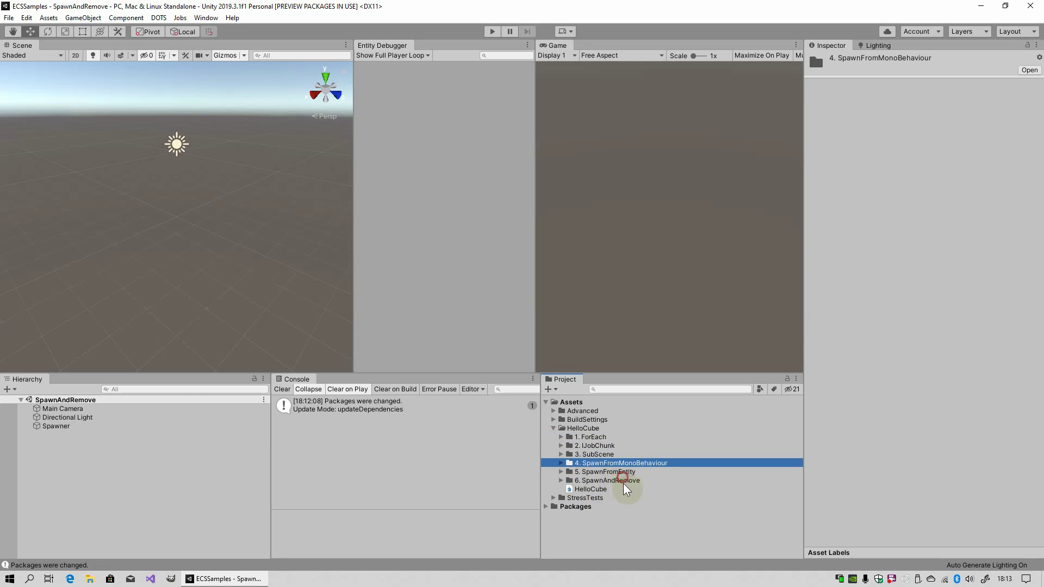
left_click(607, 481)
left_click(577, 438)
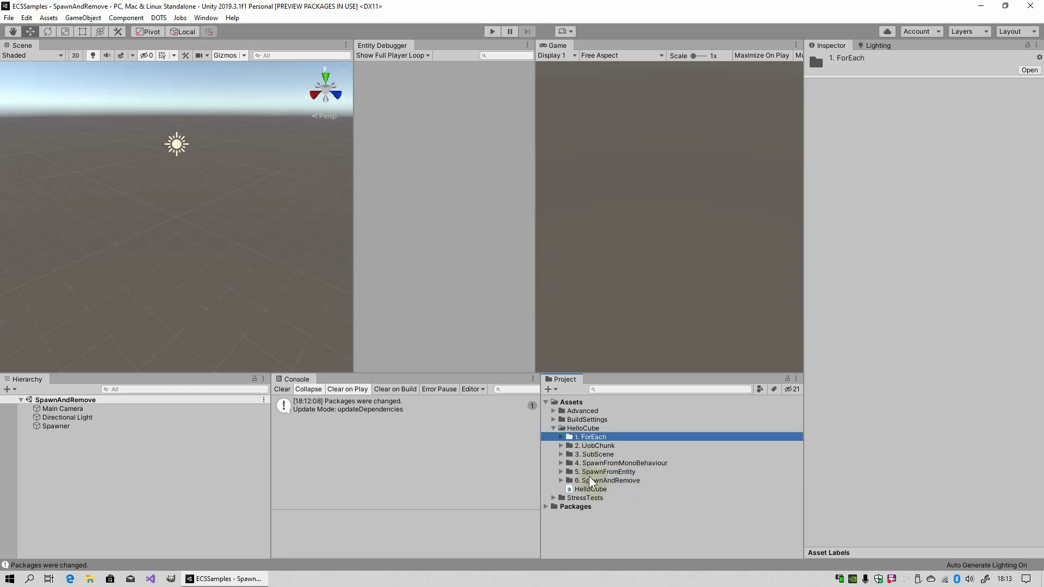
left_click(592, 446)
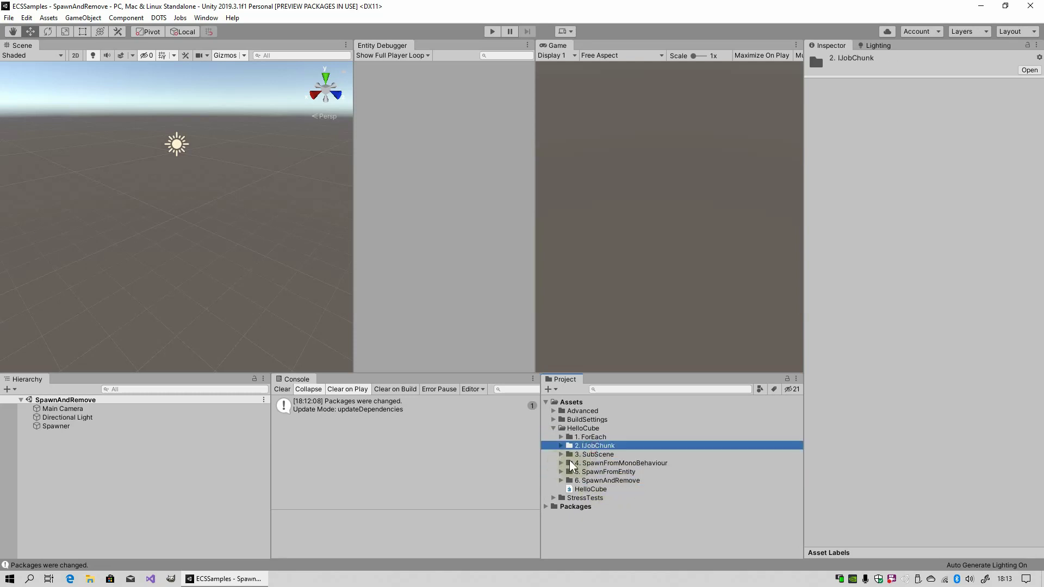
left_click(589, 481)
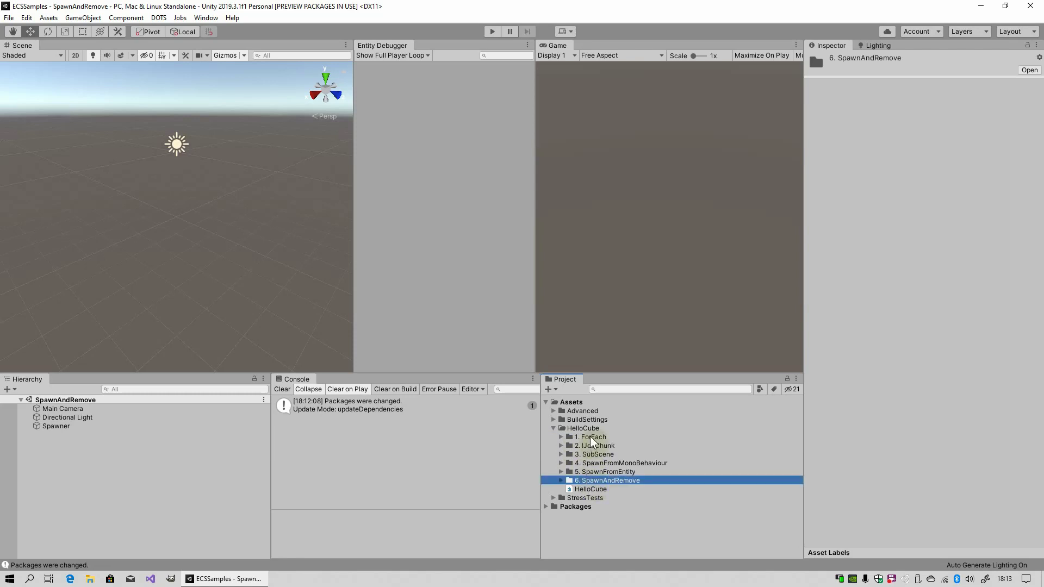
Step: Collapse HelloCube and open the Boids scene from Assets > Advanced > Boids
left_click(553, 428)
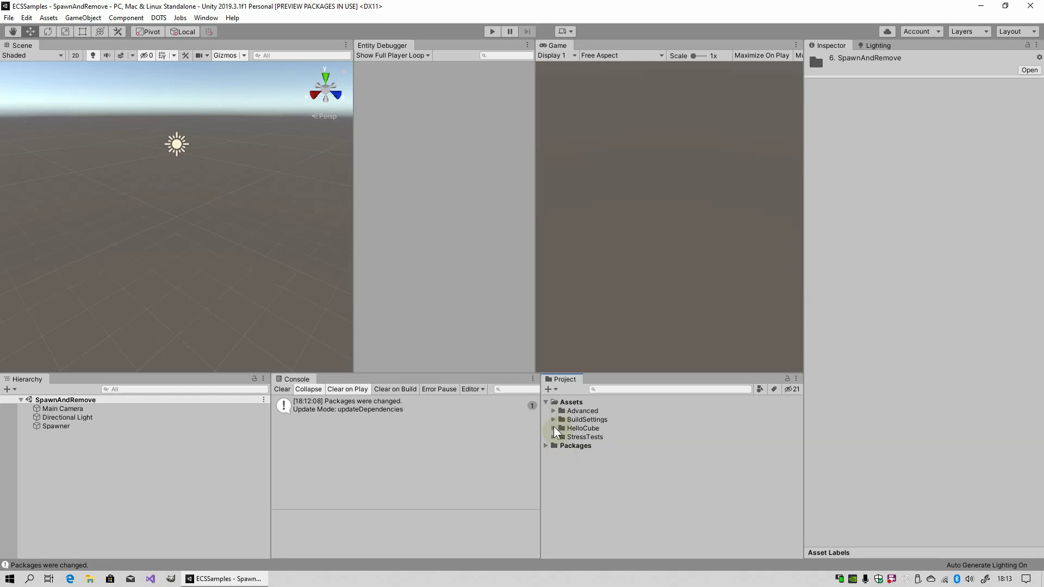
left_click(554, 410)
left_click(562, 429)
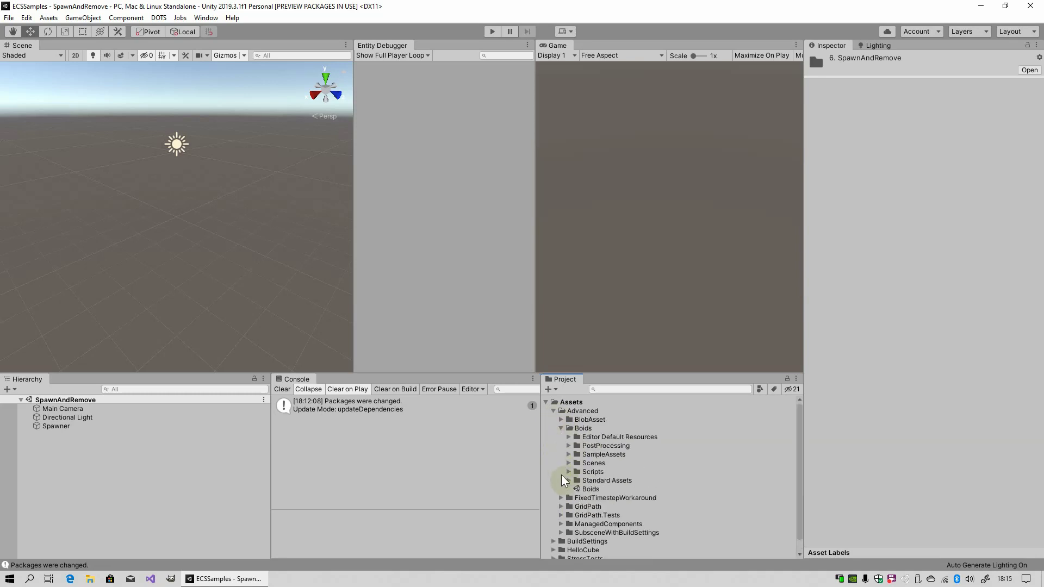
double_click(591, 490)
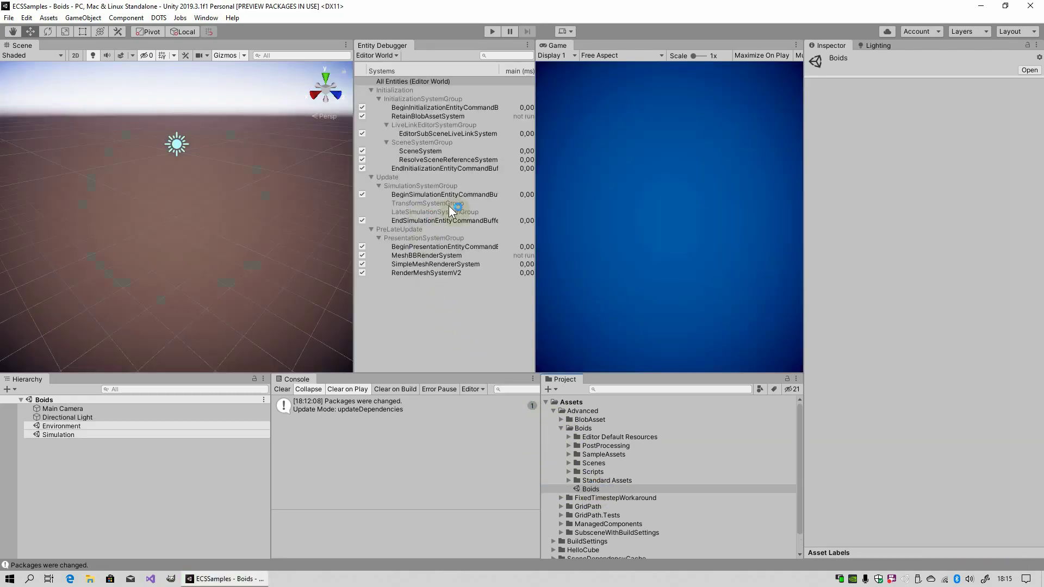
Step: Play the Boids scene and maximize the Game view in its own floating window
left_click(494, 31)
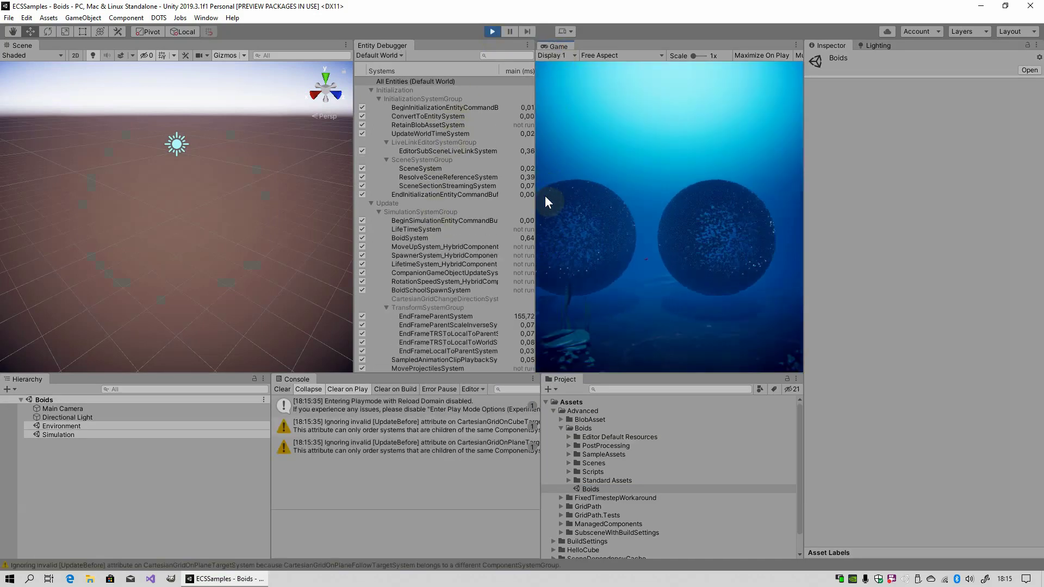
left_click_drag(557, 45, 658, 47)
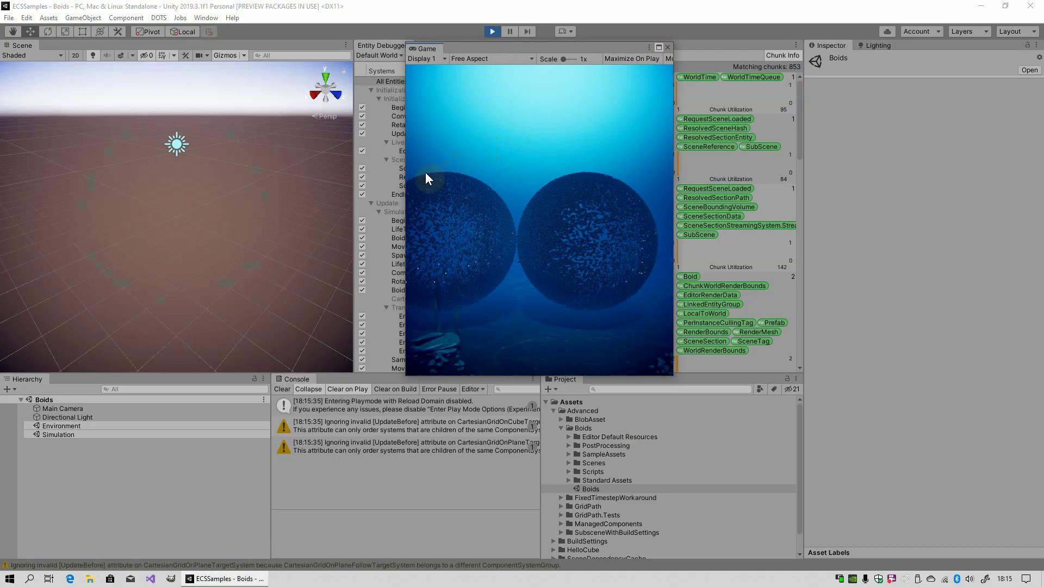
left_click(658, 47)
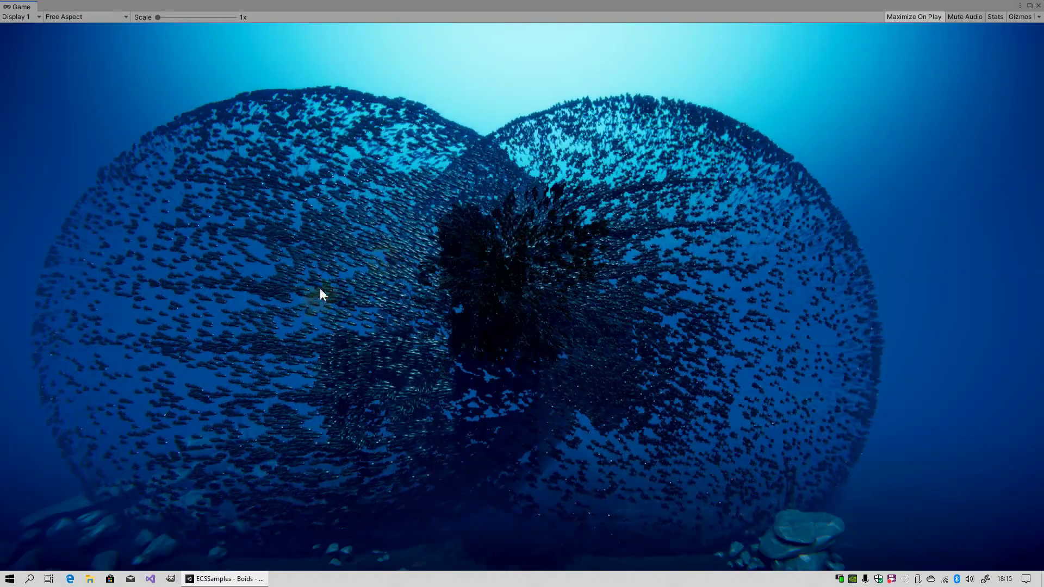